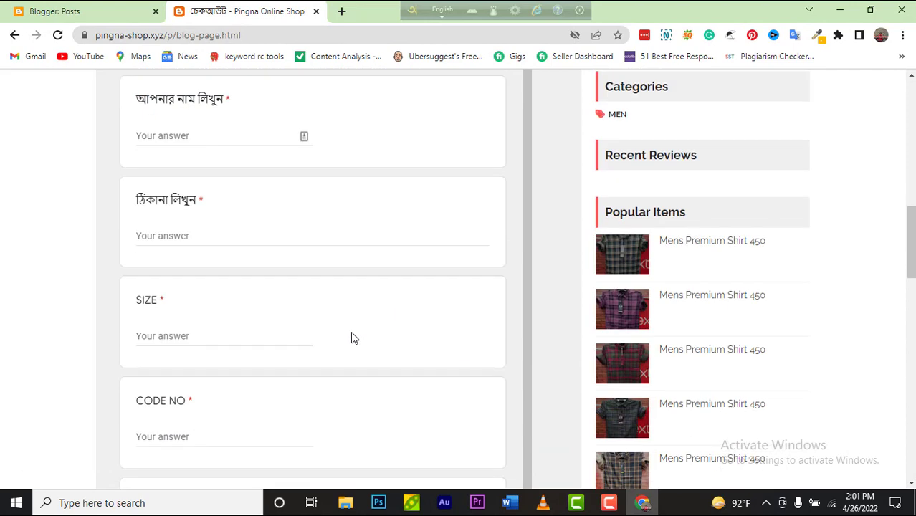
Step: Return to the Mens Premium Shirt 450 product page and add it to the cart
scroll(352, 327, "up", 2)
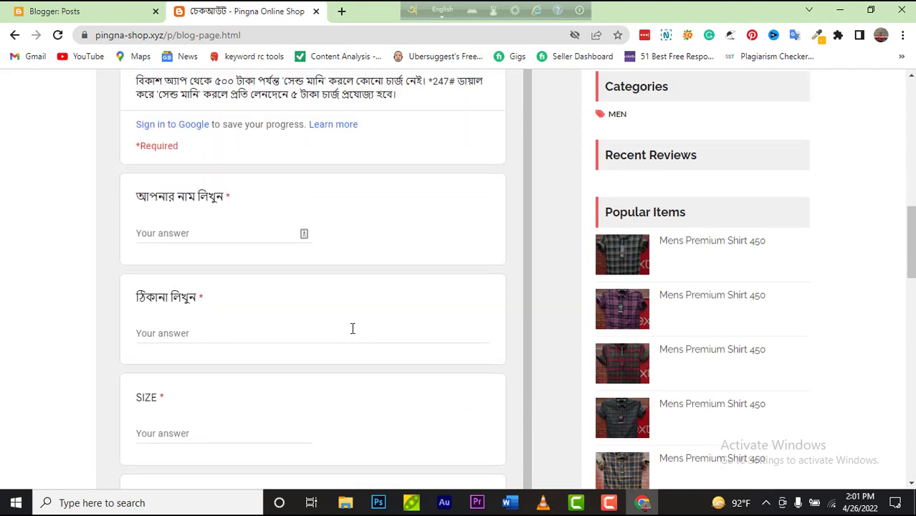
left_click(14, 35)
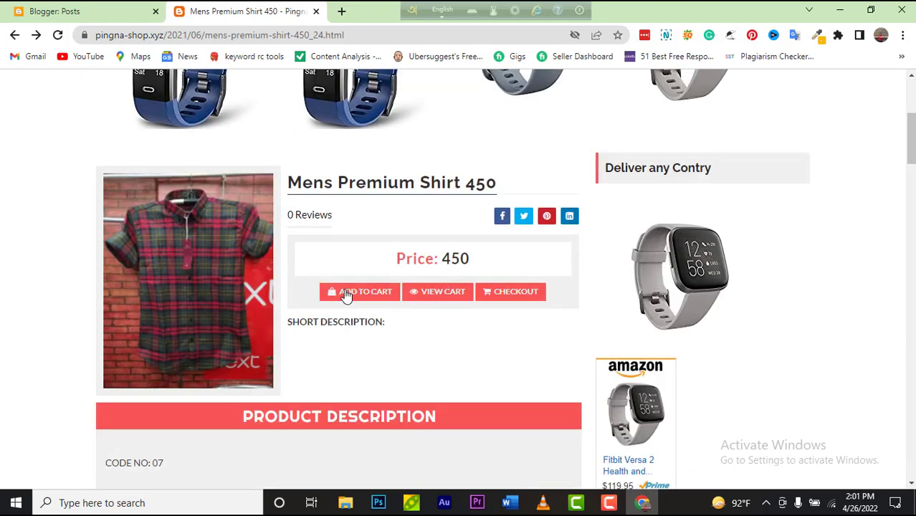
left_click(343, 293)
Step: Proceed to checkout from My Cart, then go back to the shirt's product page
scroll(463, 297, "up", 3)
scroll(461, 298, "up", 2)
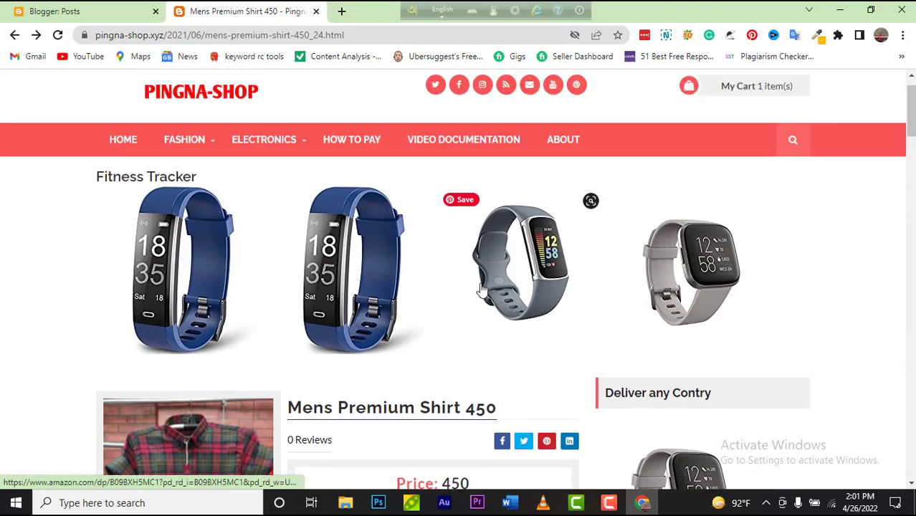
mouse_move(754, 136)
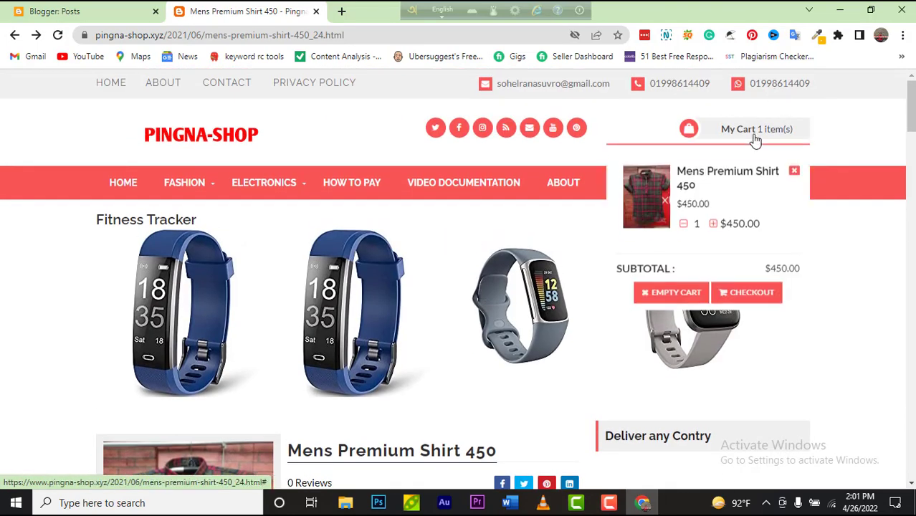
left_click(759, 287)
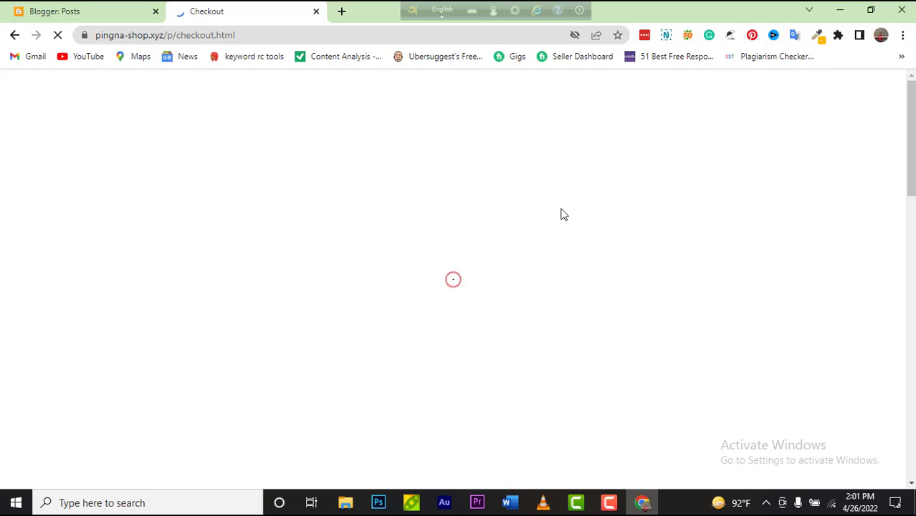
key("alt+Left")
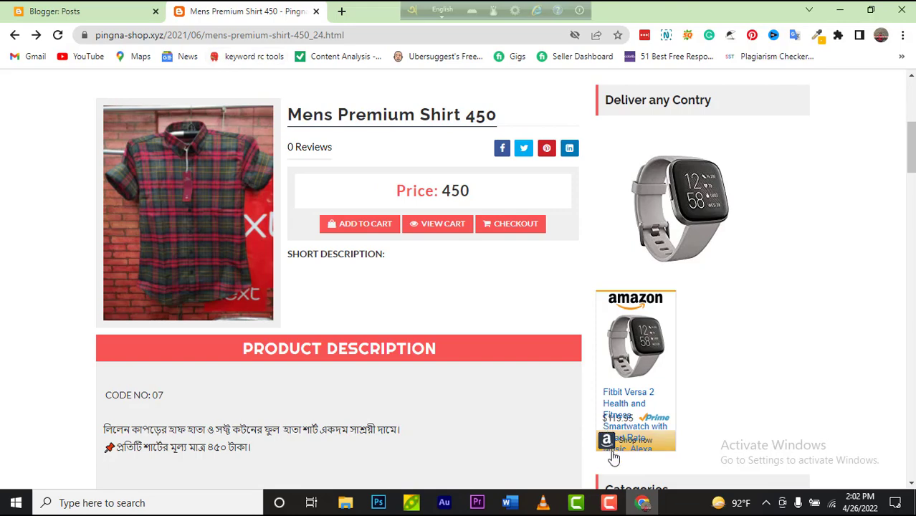
left_click(609, 502)
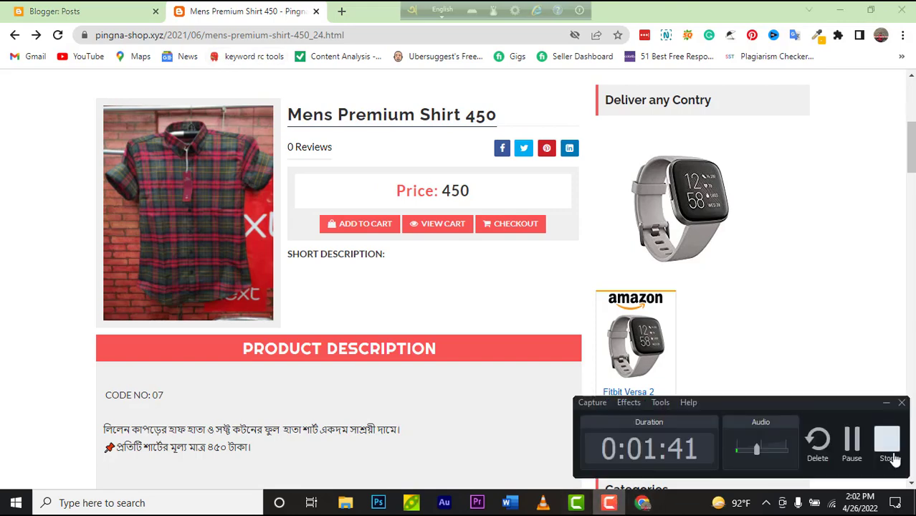
Step: Open Blogger.com from the 'google blogger' results to reach the Web Guru blog's Posts list
left_click(885, 439)
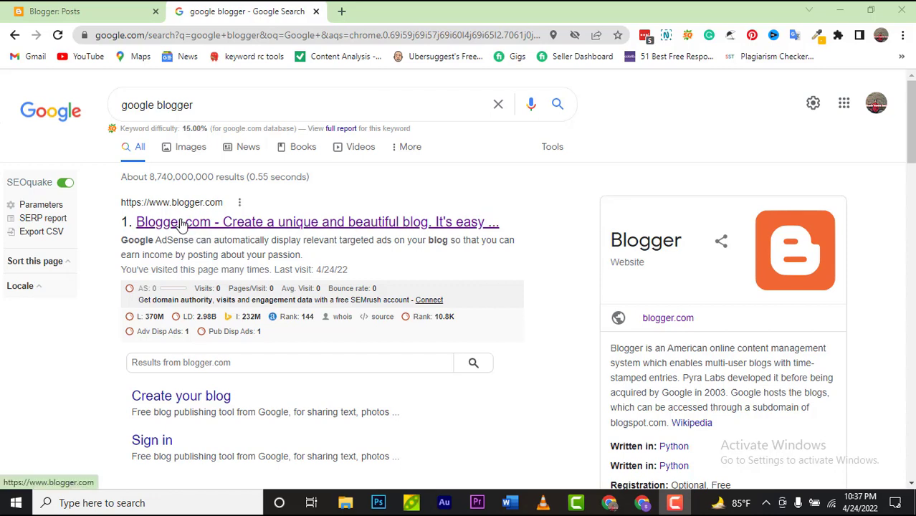
left_click(183, 225)
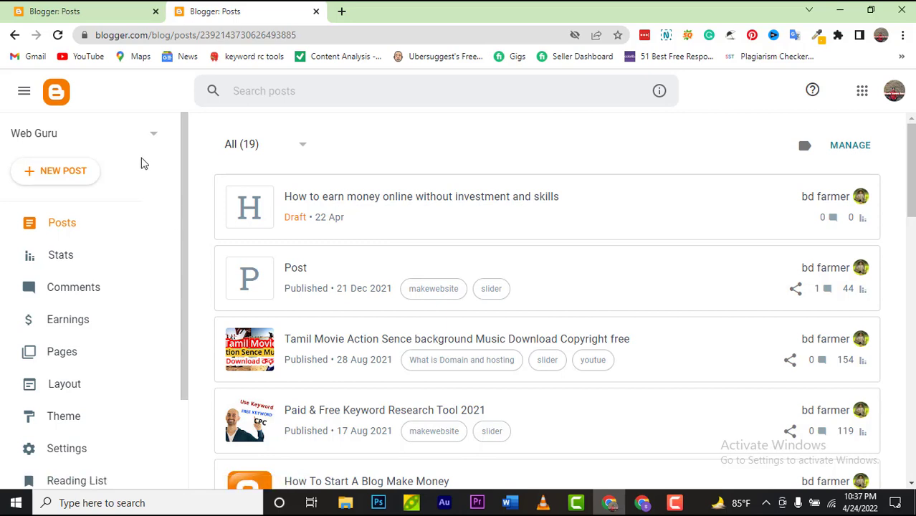
Step: Create a new blog from the blog selector and title it 'Pingna Online Shop'
left_click(153, 136)
scroll(116, 279, "down", 2)
scroll(117, 280, "down", 8)
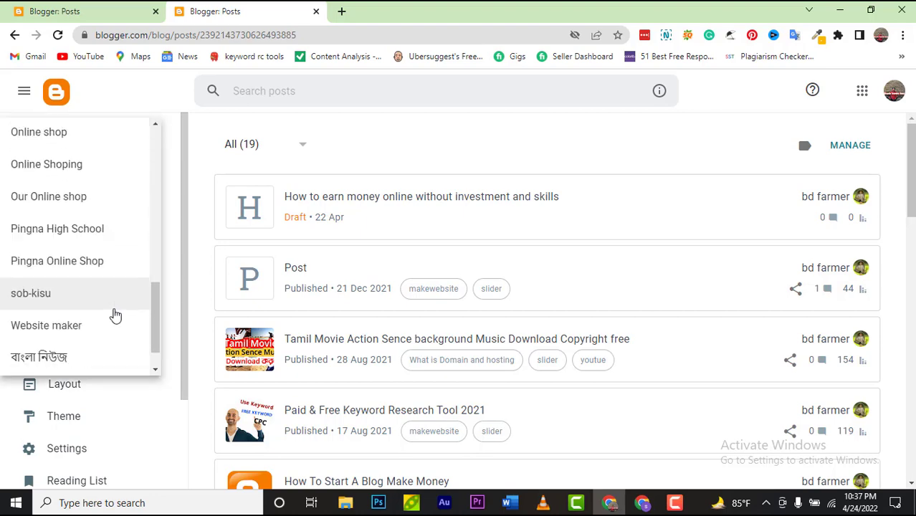
left_click(39, 242)
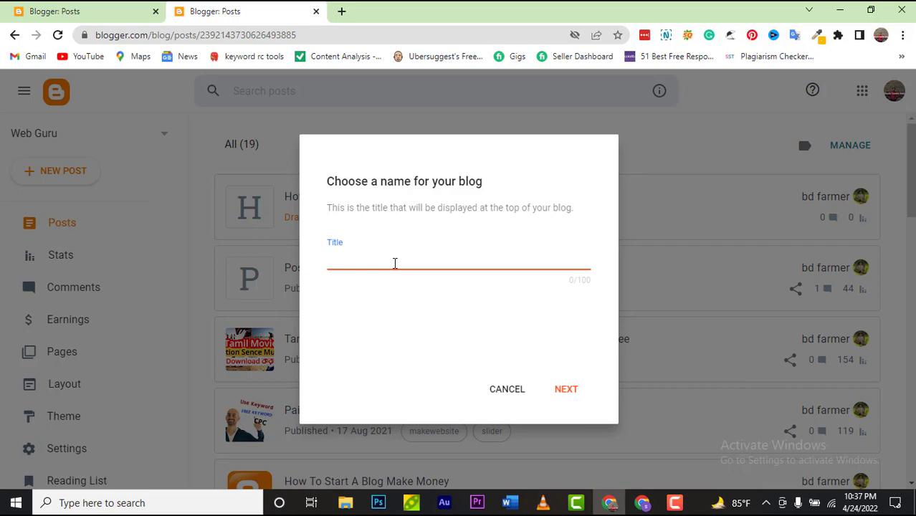
type("Pingna Onlo")
key("BackSpace")
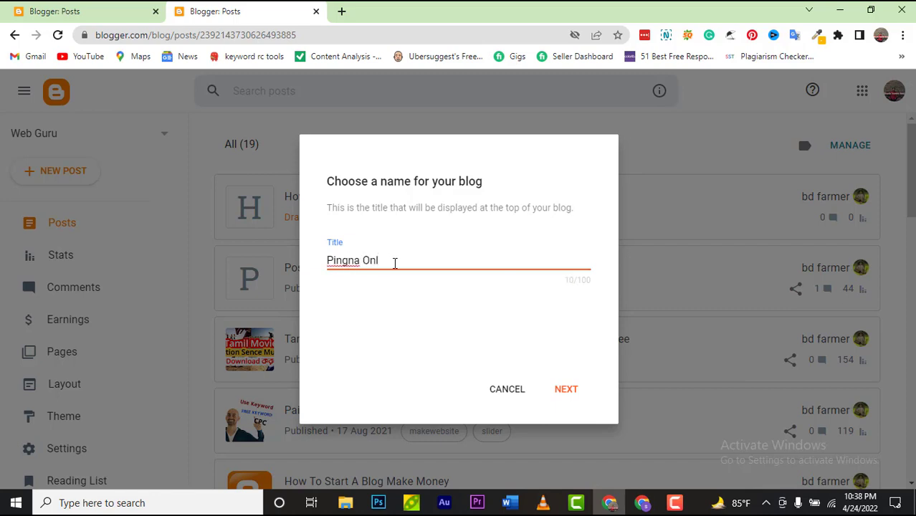
type("ine Shop")
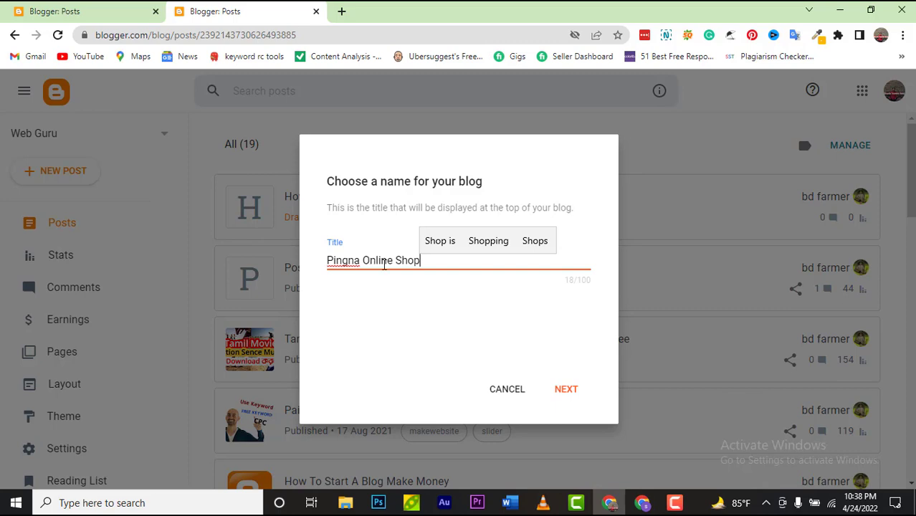
Step: Give the new blog the address pingnashop.blogspot.com and save it
left_click(566, 391)
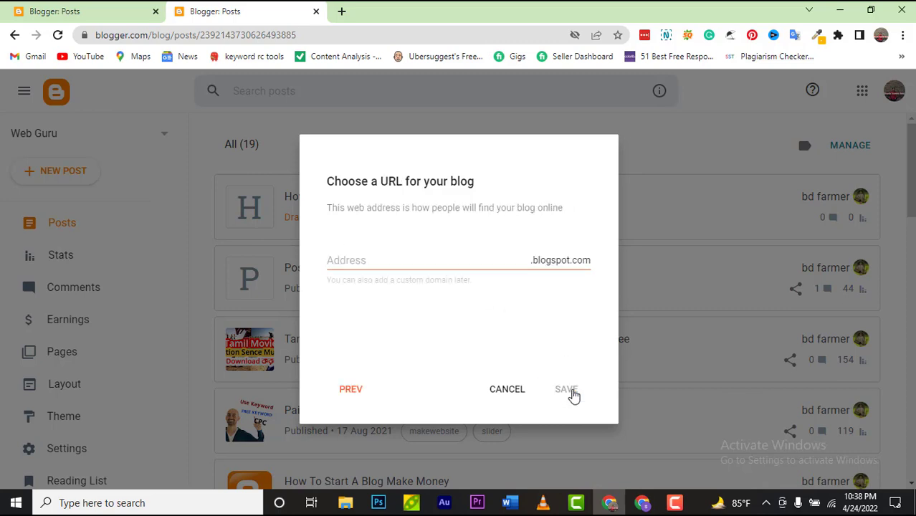
left_click(432, 263)
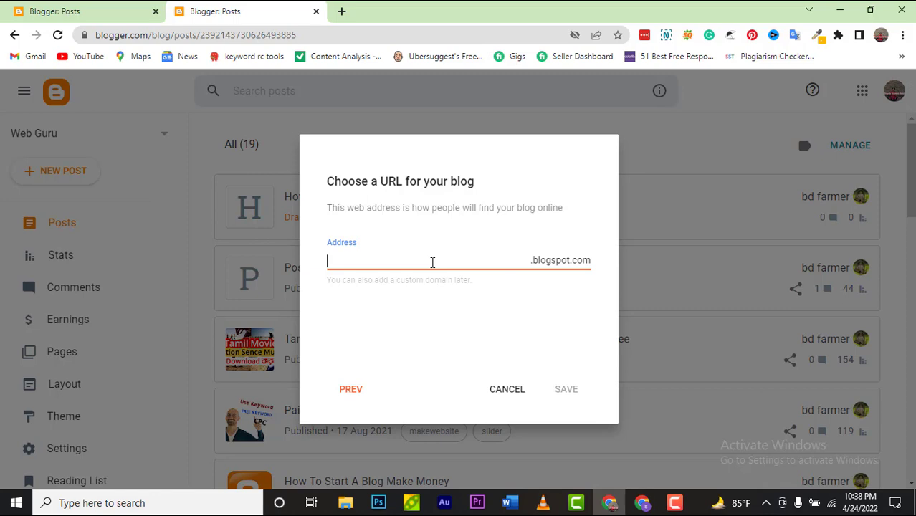
type("ping")
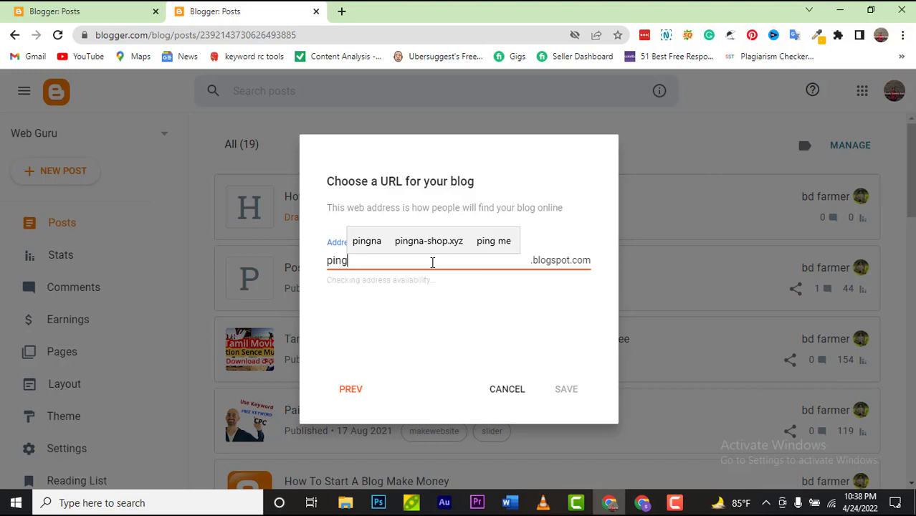
type("nashop")
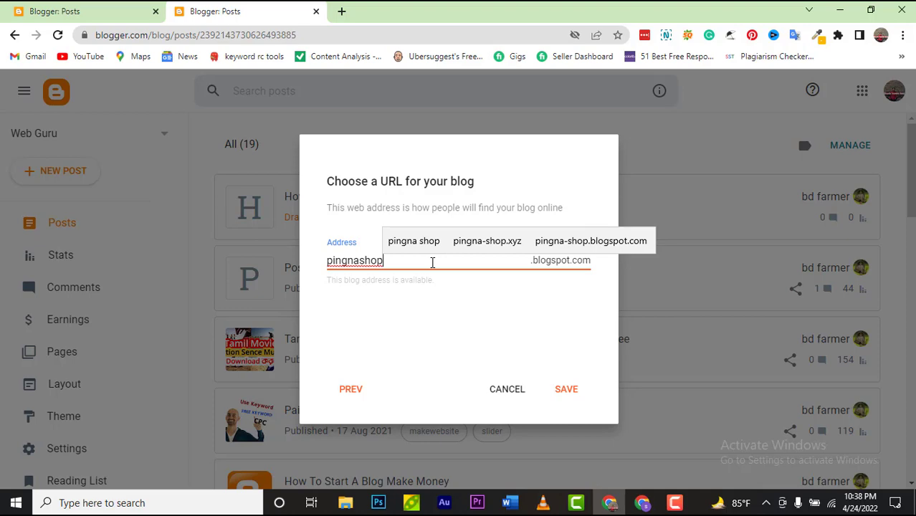
left_click(571, 394)
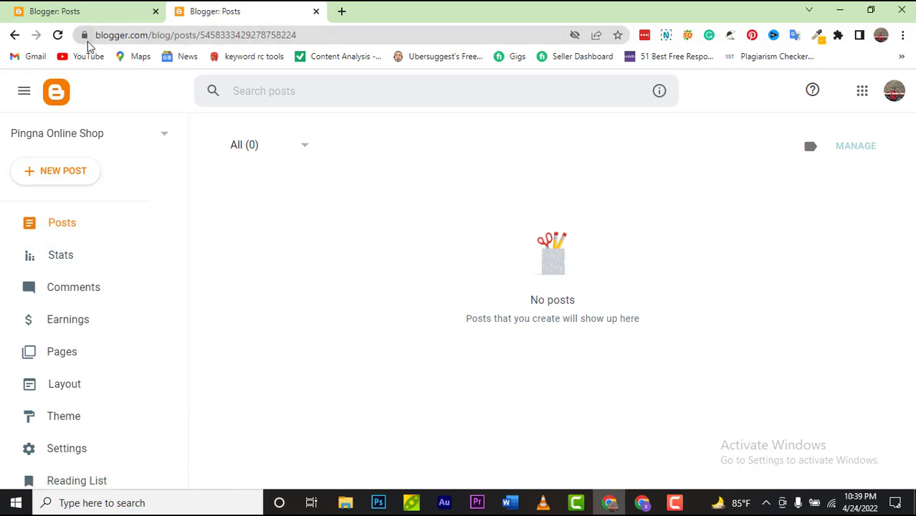
Step: View the empty live blog, then show its Contempo Light theme settings and a blank new tab
scroll(106, 336, "down", 3)
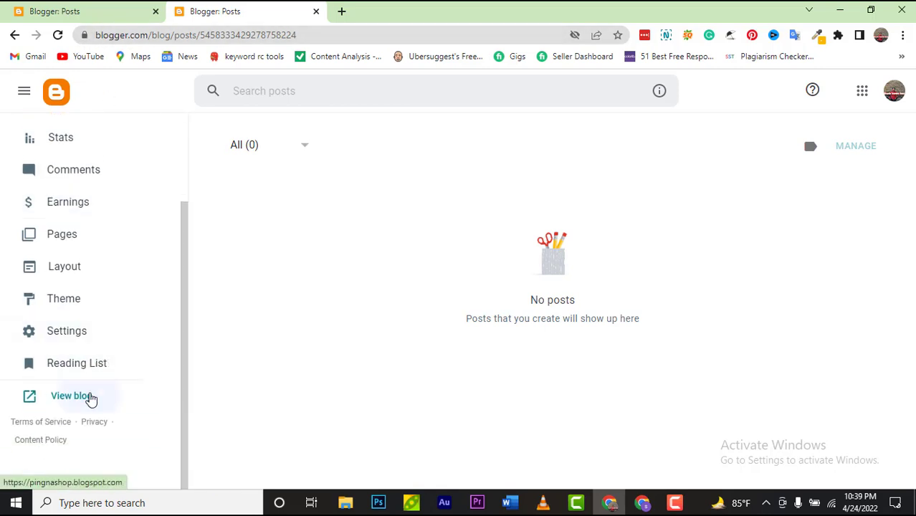
left_click(89, 399)
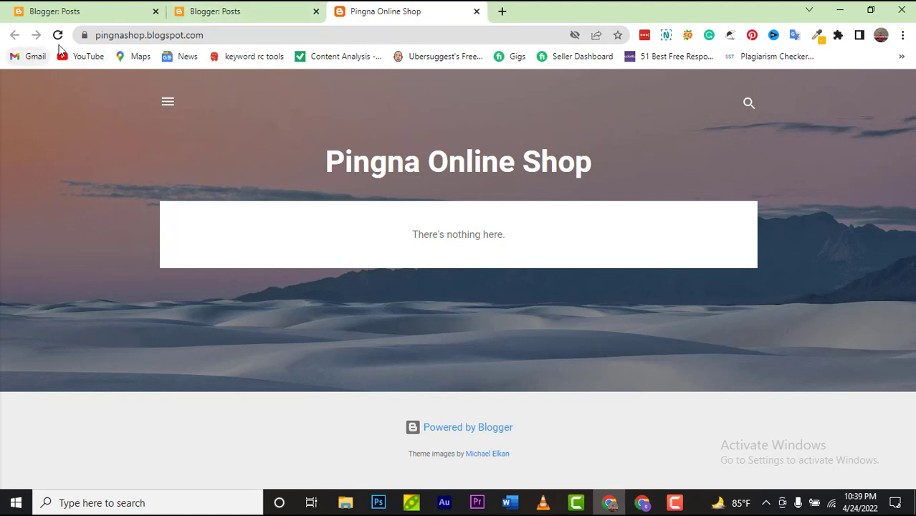
left_click(227, 11)
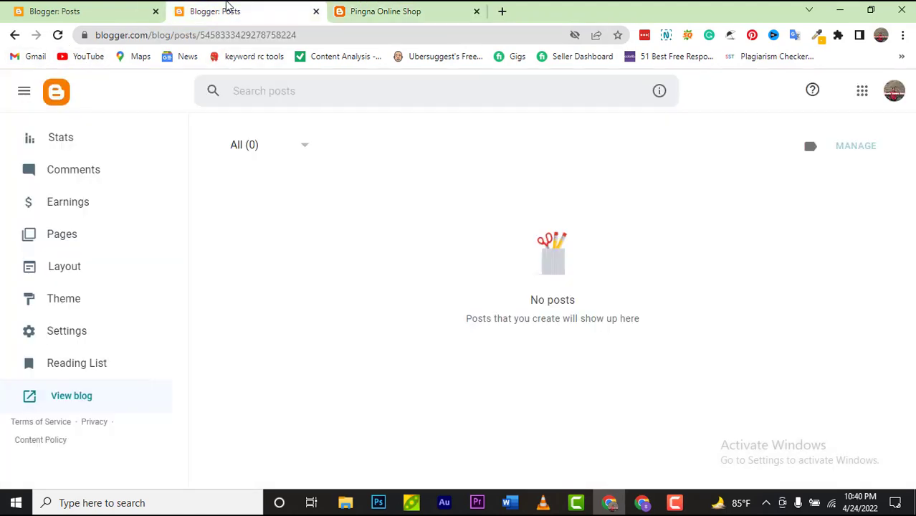
left_click(78, 311)
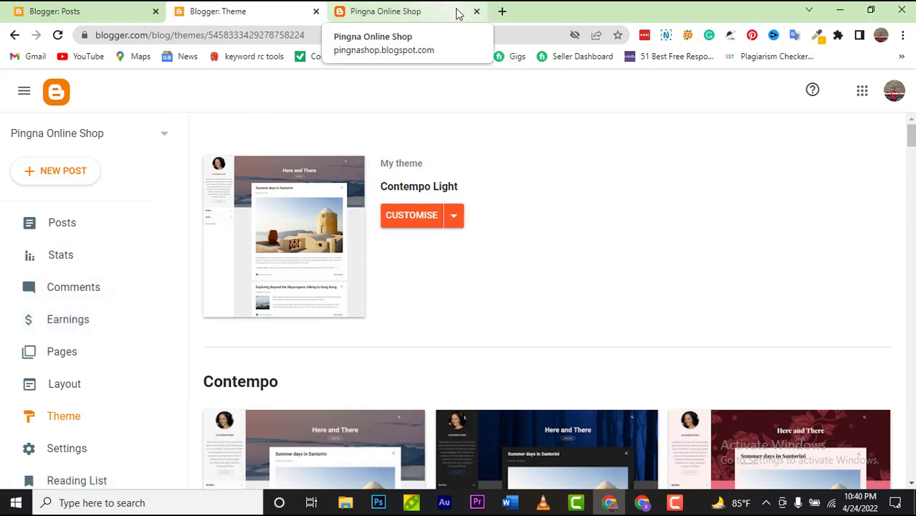
left_click(500, 13)
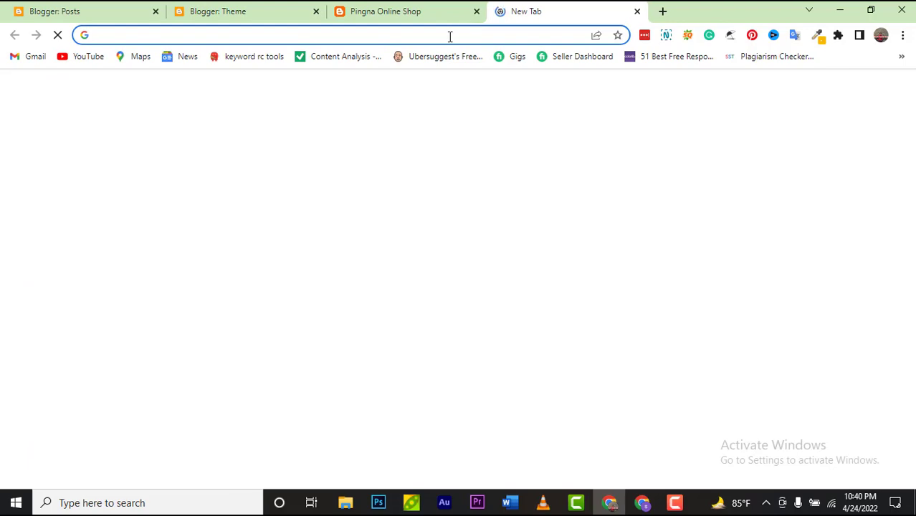
Step: Load the SoraCart demo site sora-cart-soratemplates.blogspot.com in the new tab
left_click(449, 35)
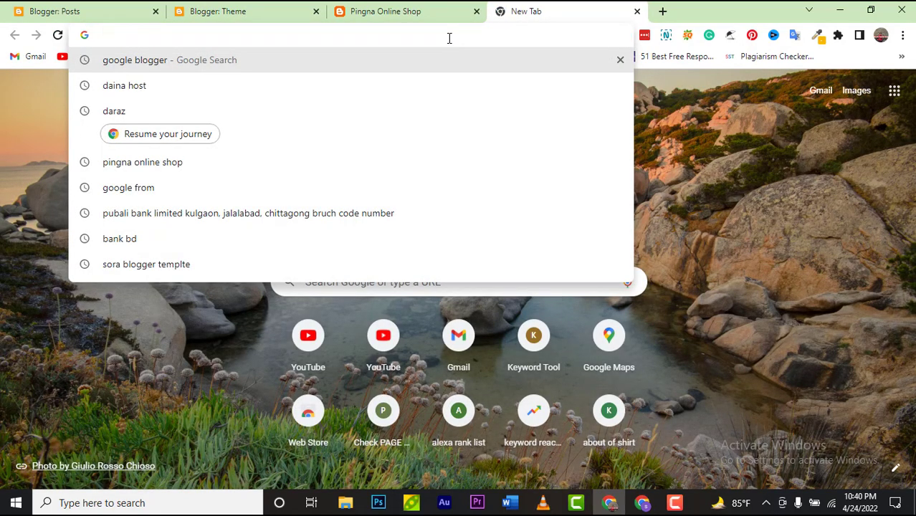
type("sor")
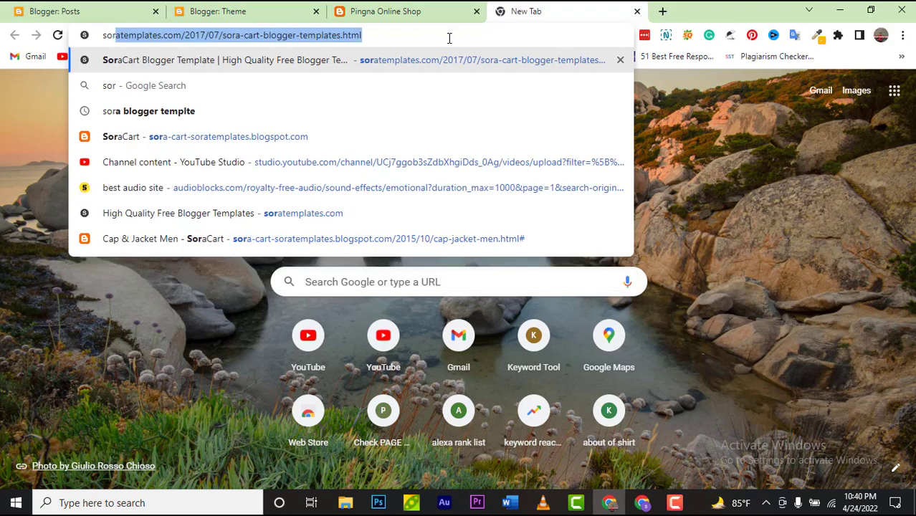
key("Down")
key("Down")
key("Down")
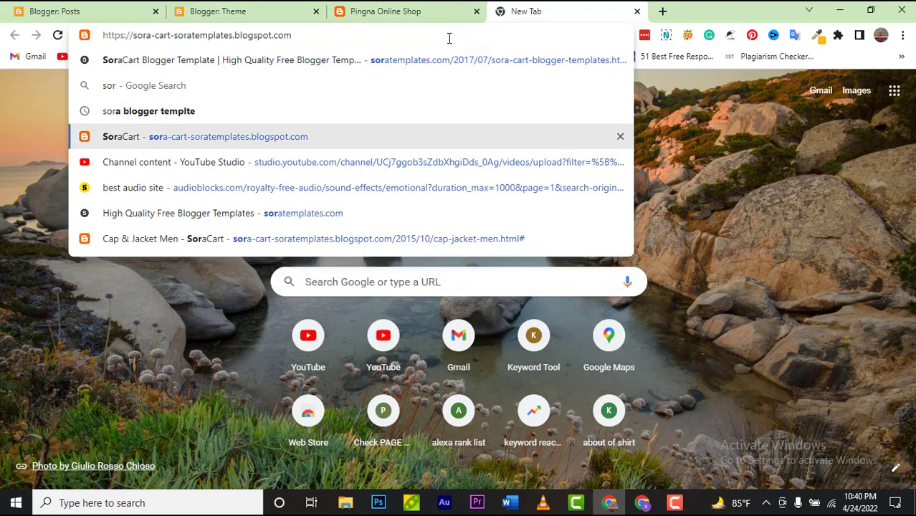
key("Return")
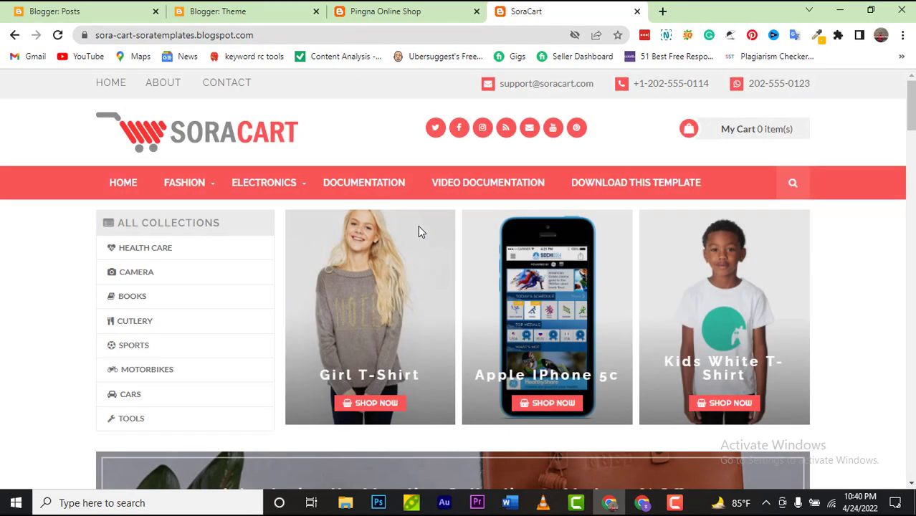
Step: Browse the SoraCart storefront's product carousel and collections, then select the address bar
scroll(418, 226, "down", 10)
scroll(418, 225, "up", 10)
scroll(420, 229, "down", 4)
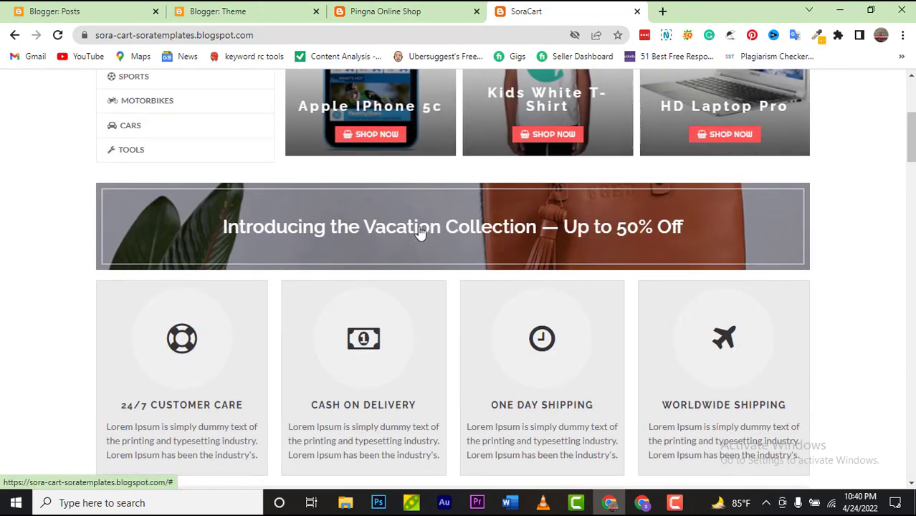
scroll(419, 231, "up", 4)
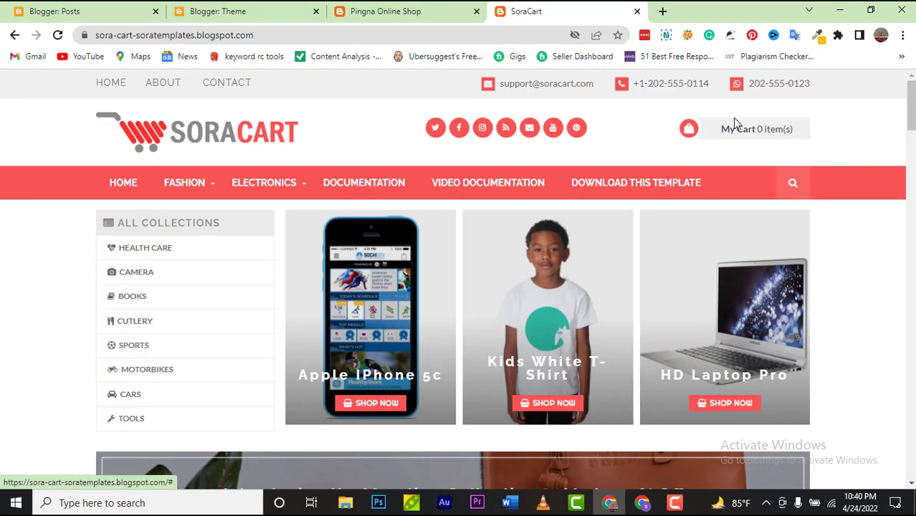
scroll(264, 262, "down", 11)
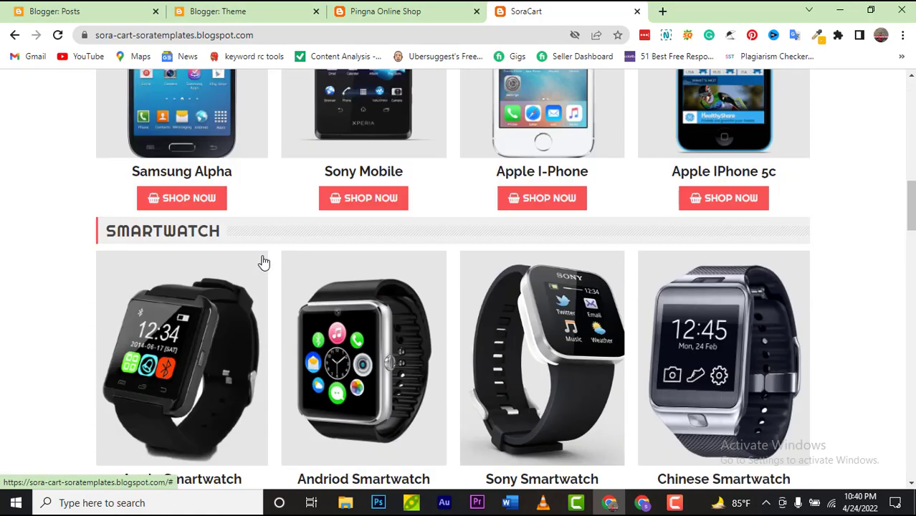
scroll(264, 263, "down", 4)
scroll(264, 262, "up", 3)
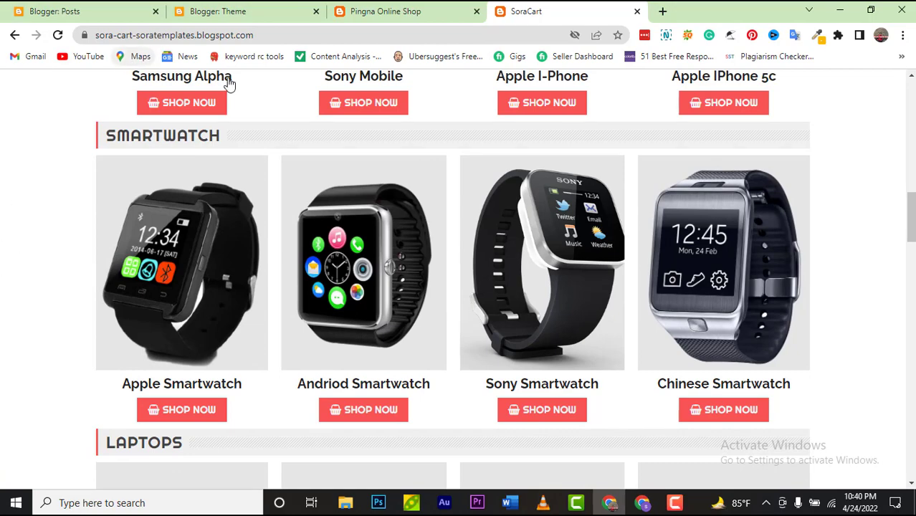
scroll(241, 129, "up", 5)
scroll(241, 130, "up", 8)
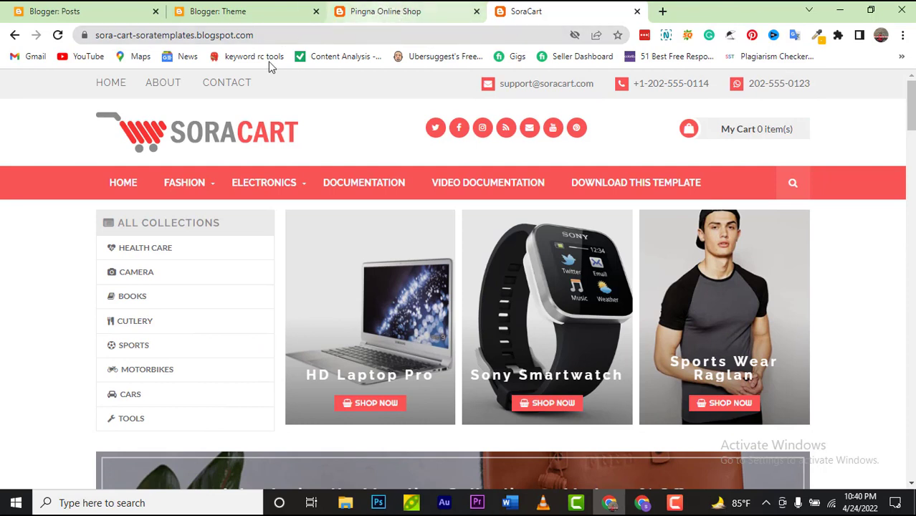
left_click(370, 35)
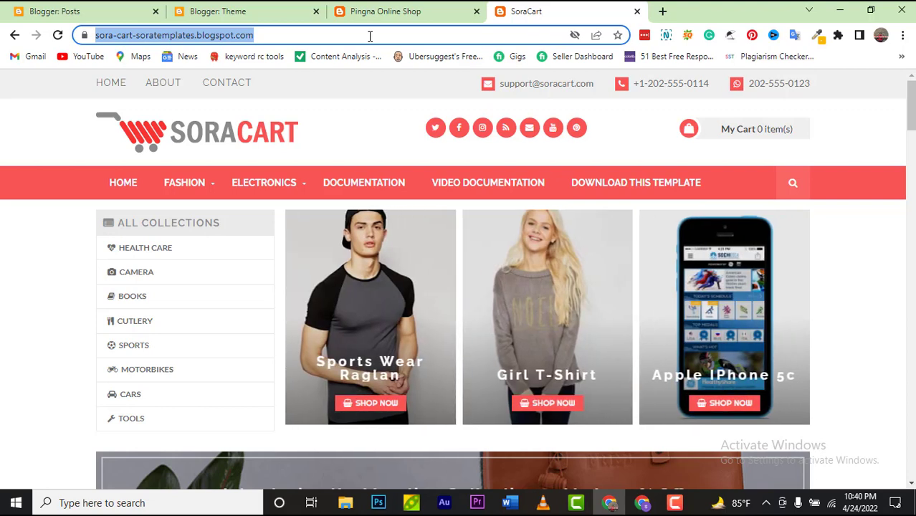
Step: Go to the SoraCart template download page on soratemplates.com via 'sora cart tem'
type("sora car")
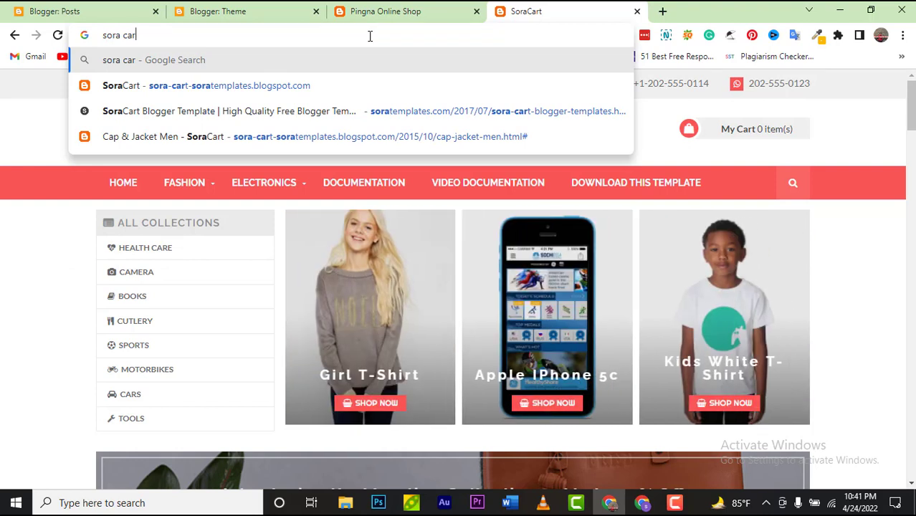
type("t tem")
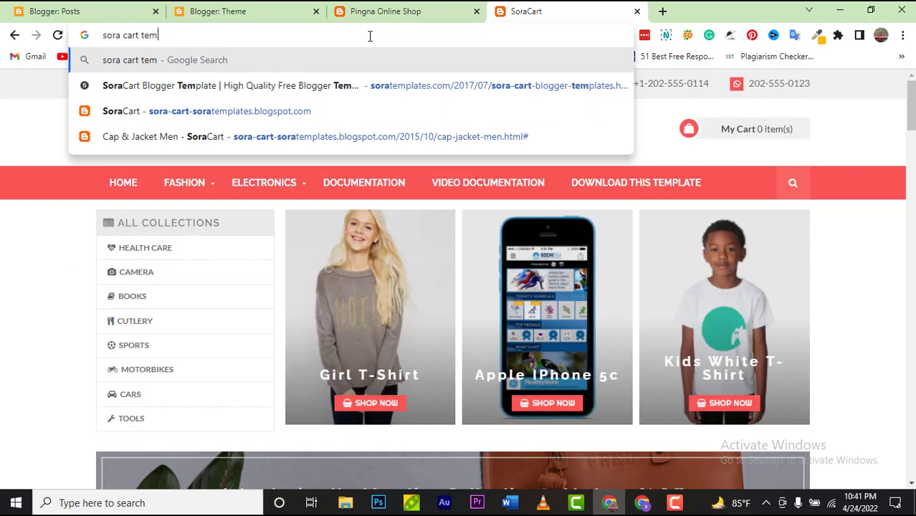
key("Down")
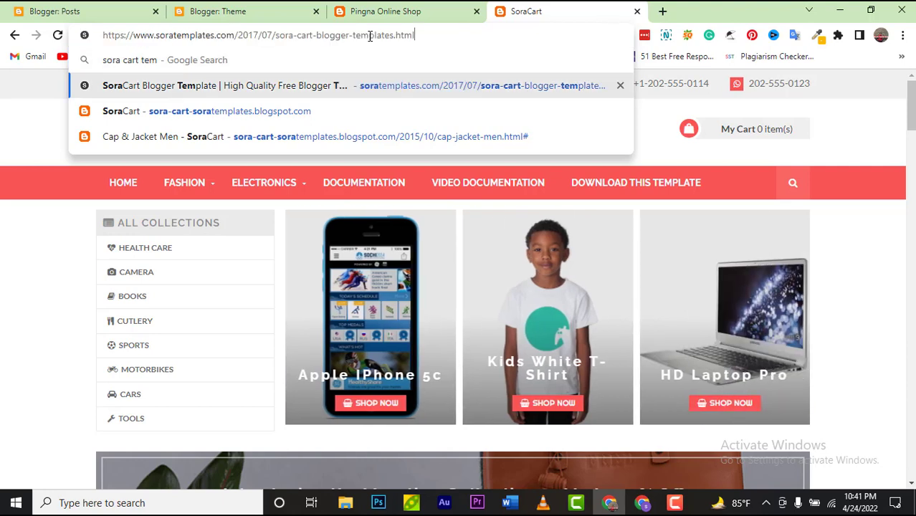
key("Return")
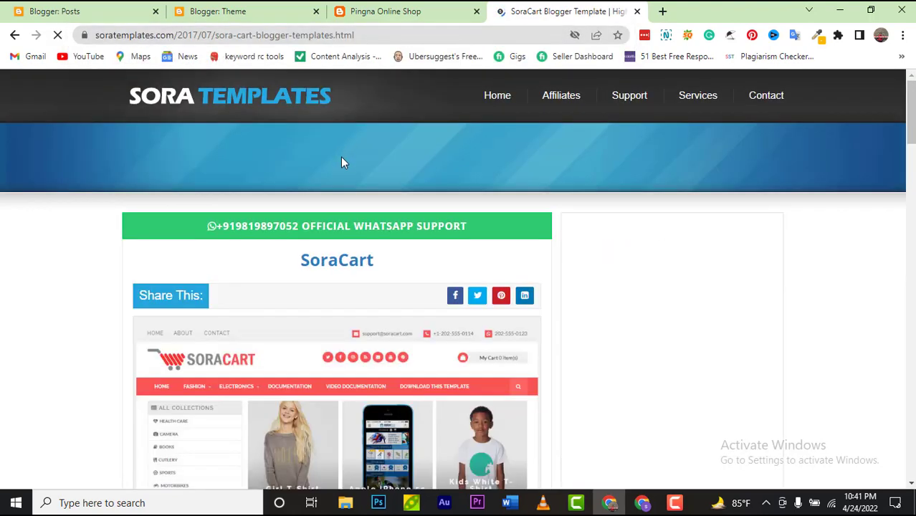
scroll(340, 162, "down", 1)
scroll(342, 162, "down", 5)
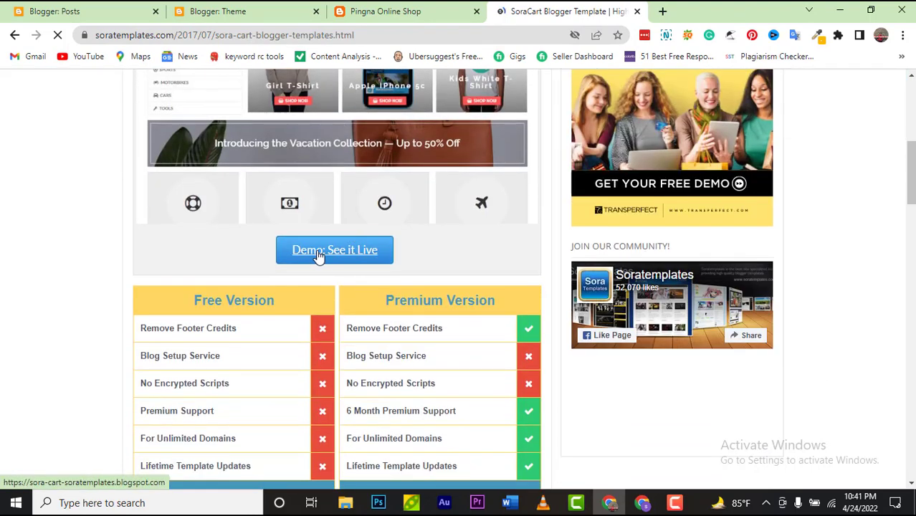
scroll(319, 255, "down", 2)
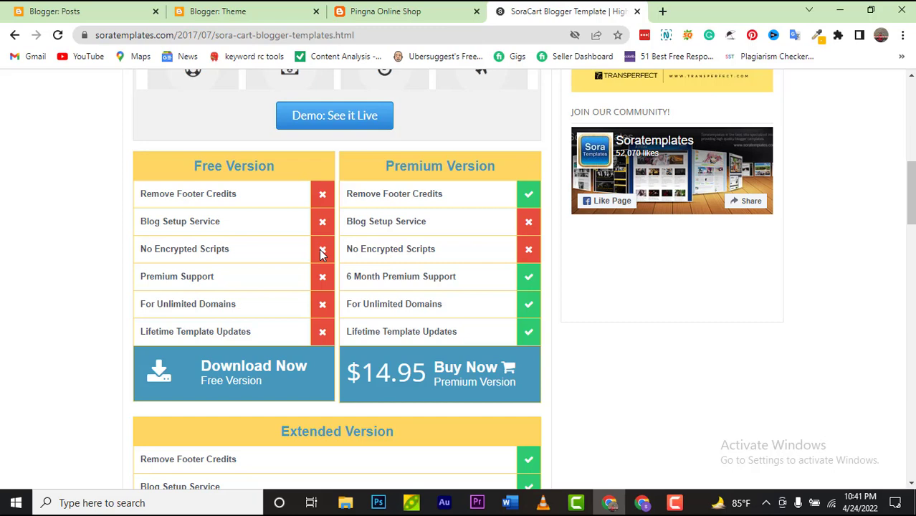
Step: Download the free SoraCart.zip, dismissing the ad, and open the archive
left_click(269, 371)
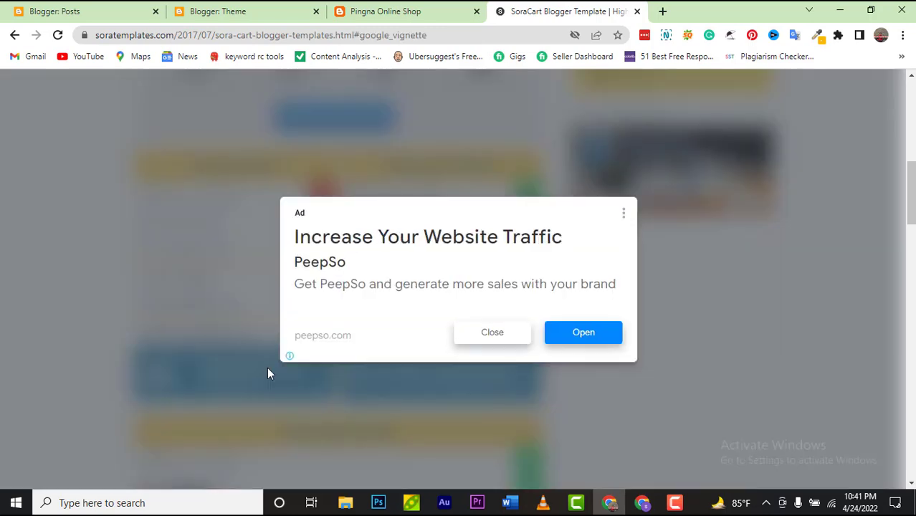
left_click(474, 333)
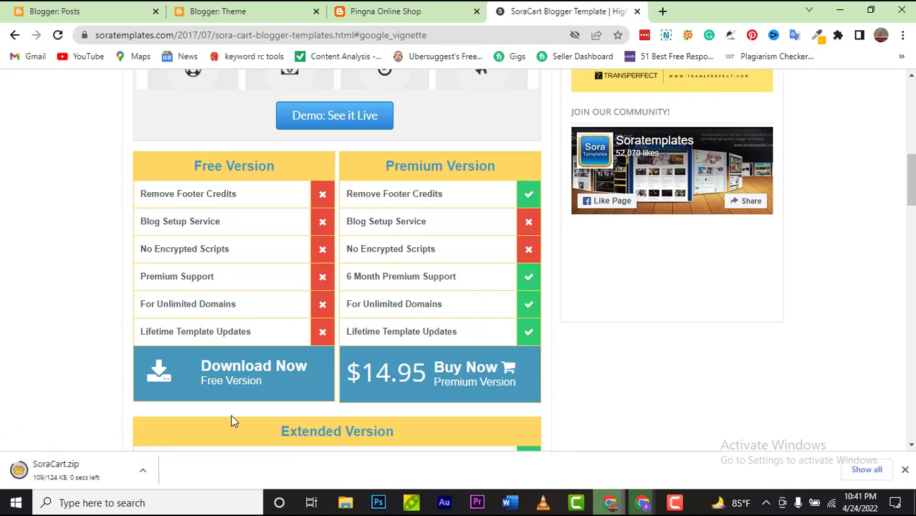
left_click(142, 470)
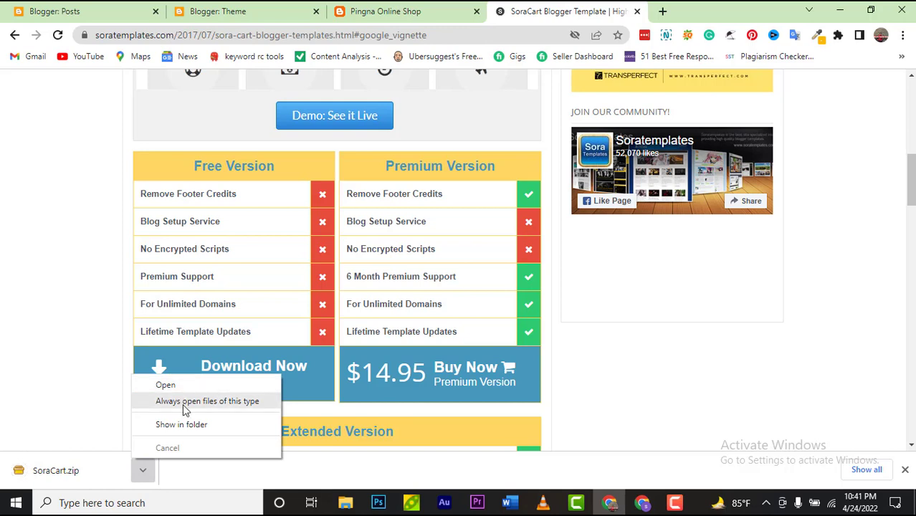
left_click(180, 386)
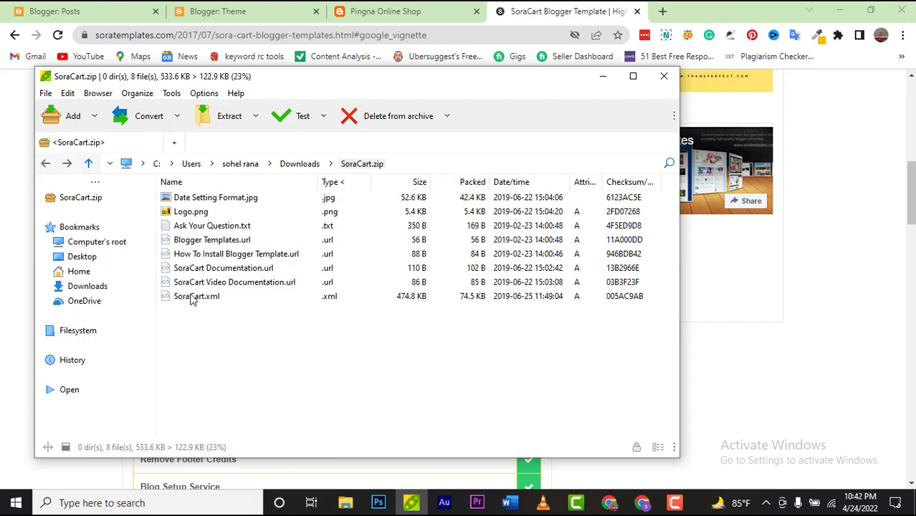
Step: Extract all eight SoraCart.zip files to the Desktop with PeaZip's Extract all
mouse_move(192, 299)
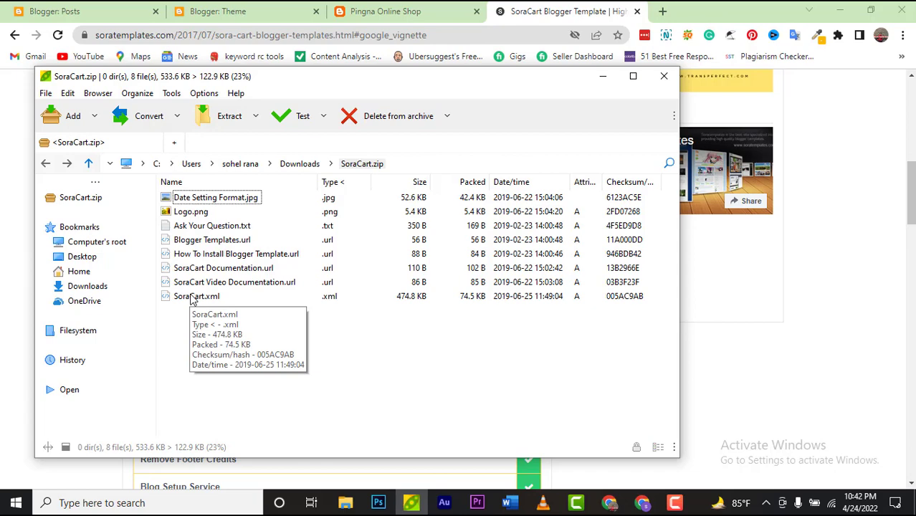
key("ctrl+a")
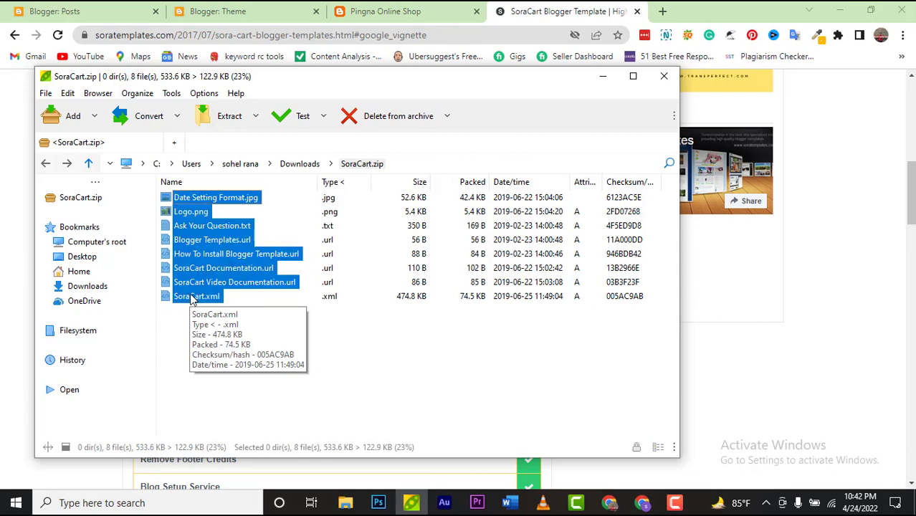
right_click(192, 298)
mouse_move(257, 202)
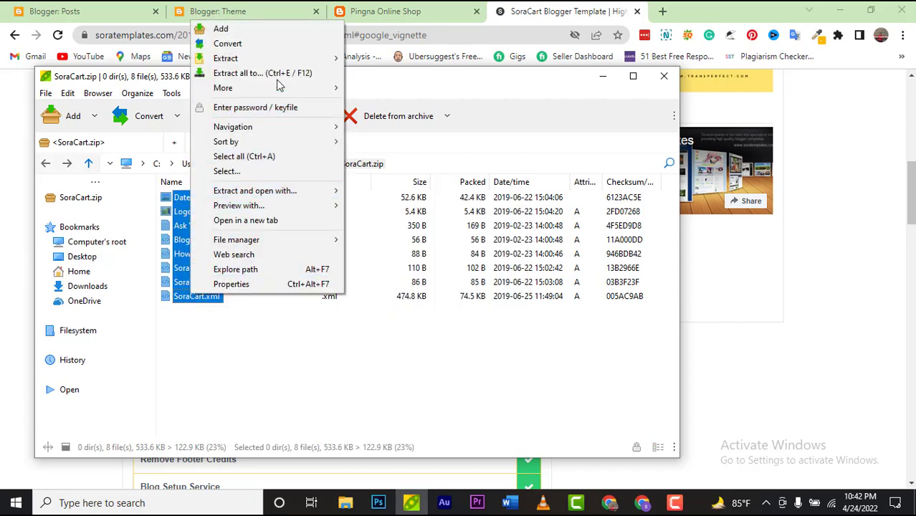
mouse_move(298, 62)
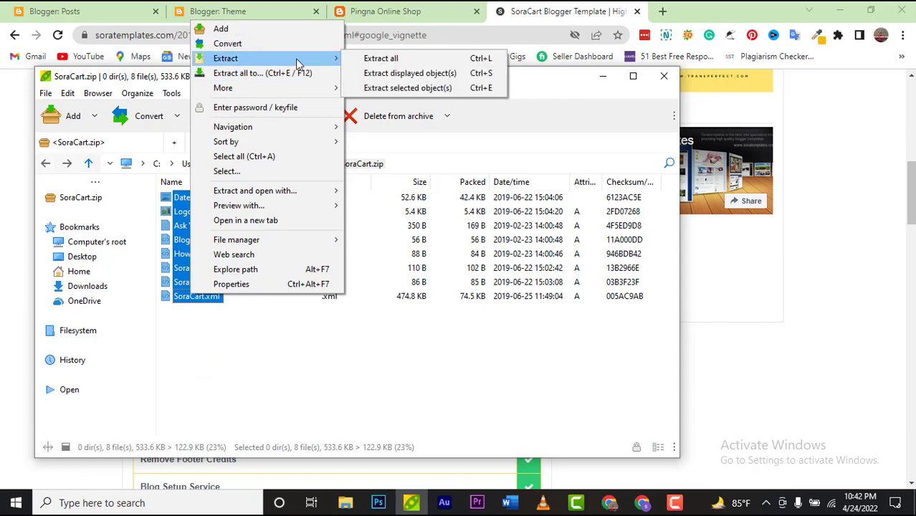
left_click(391, 60)
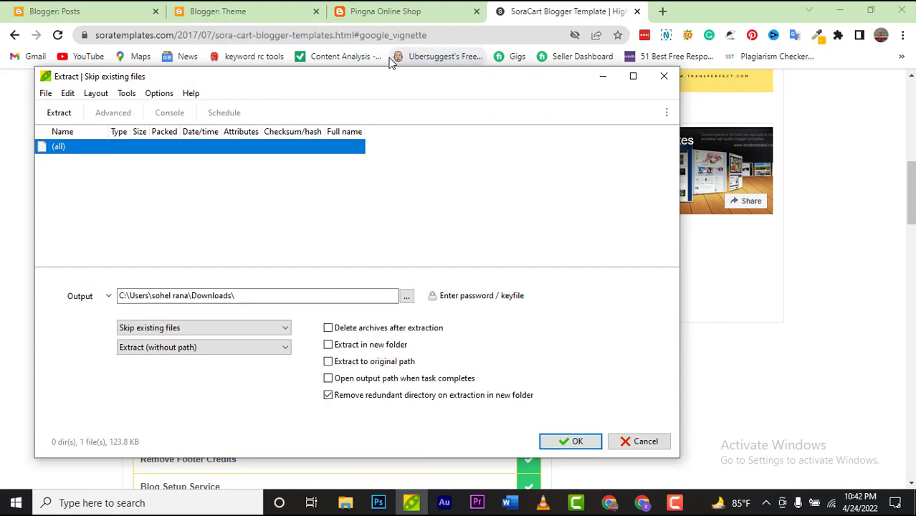
left_click(406, 298)
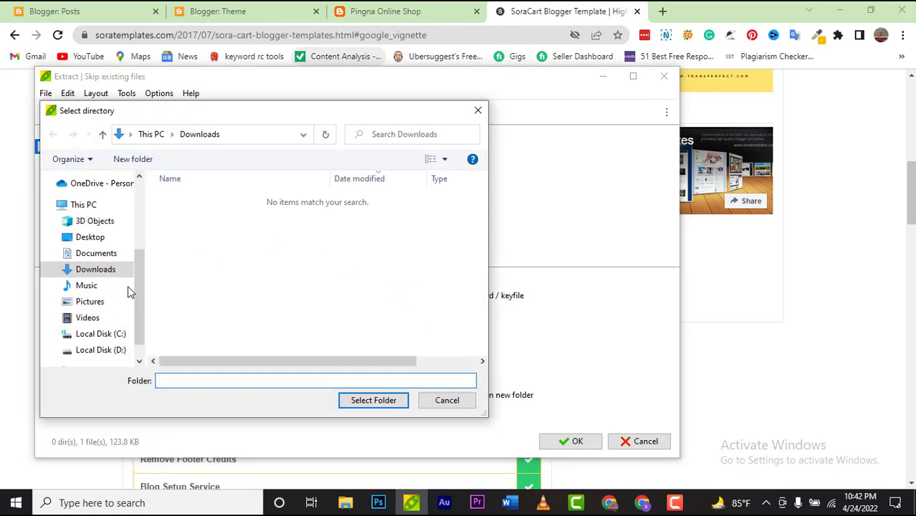
left_click(100, 241)
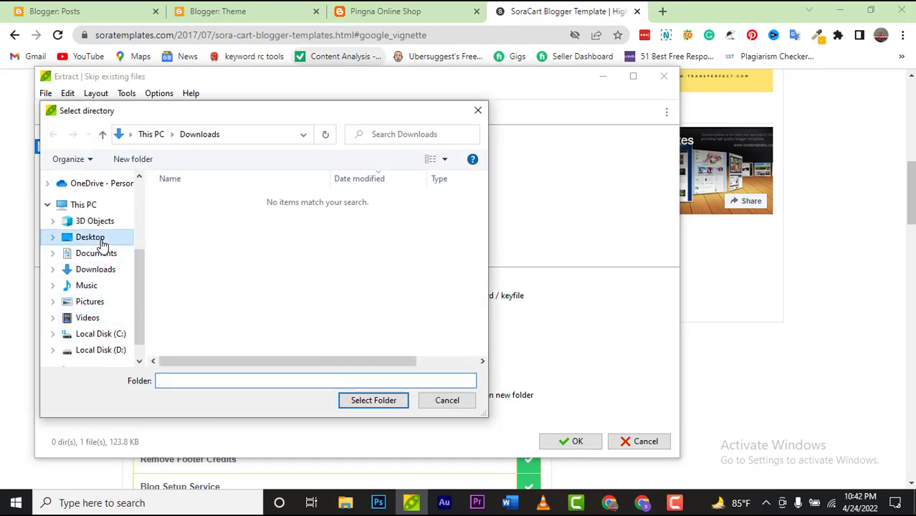
left_click(368, 405)
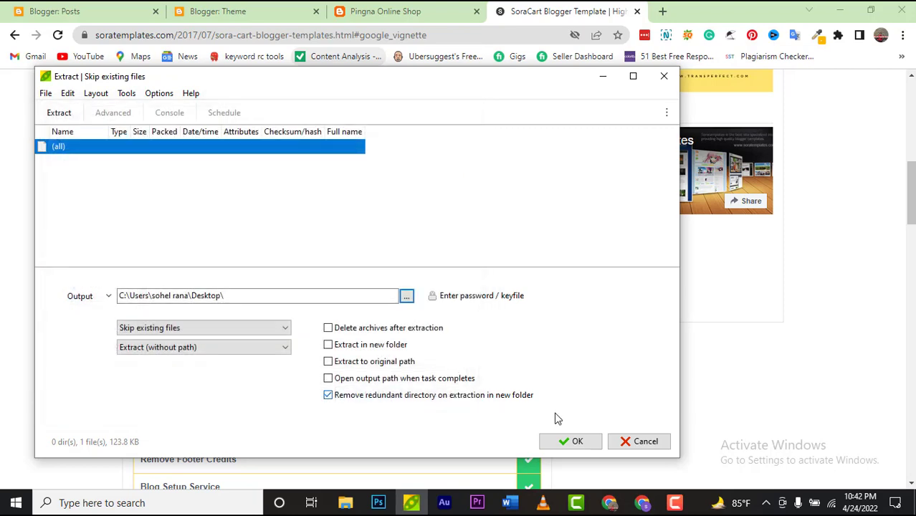
left_click(550, 448)
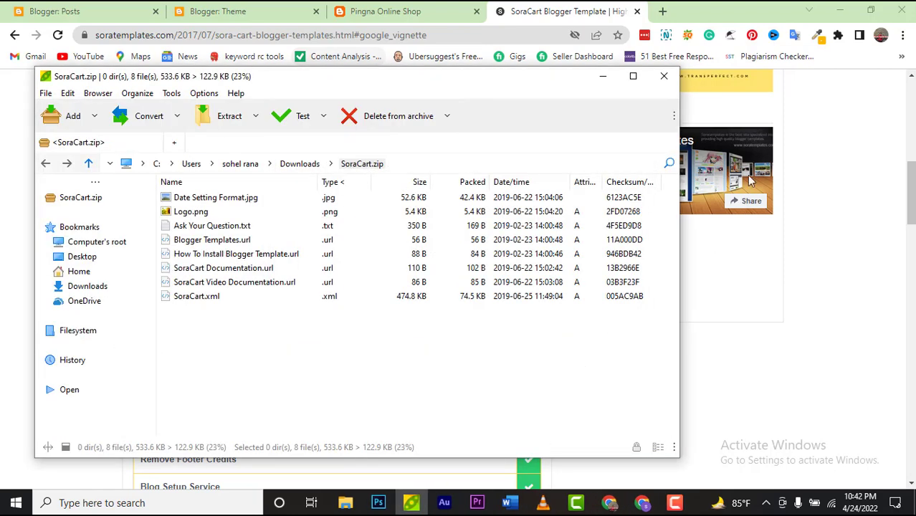
Step: Minimize the SoraCart template browser window and close the SoraCart.zip archive
left_click(795, 129)
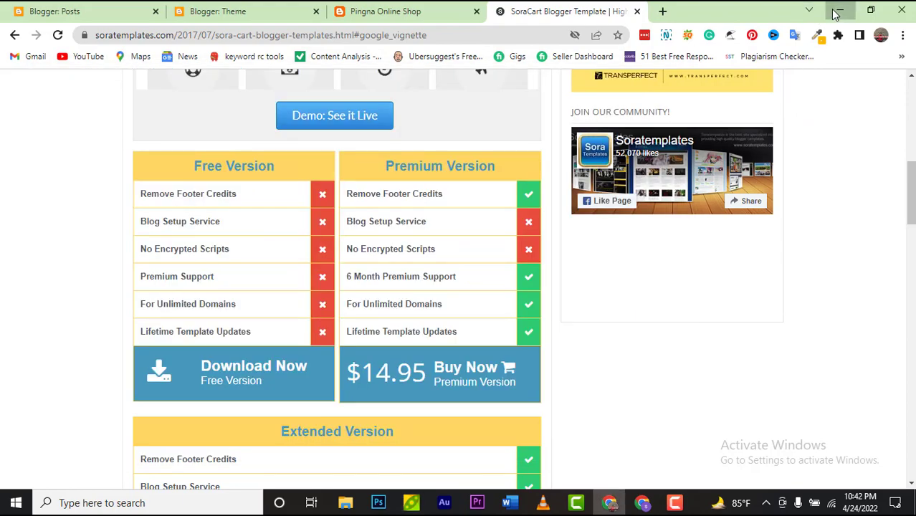
left_click(839, 10)
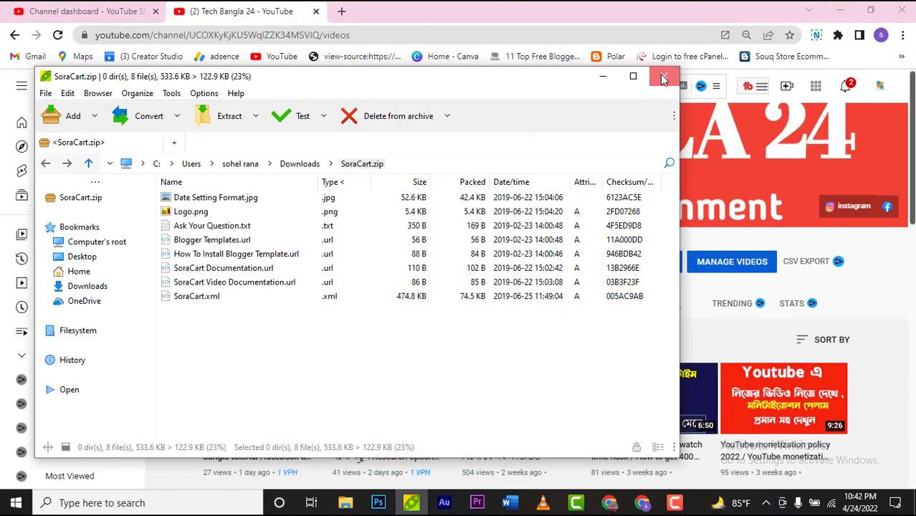
left_click(663, 77)
Step: Refresh the desktop to reveal SoraCart.xml and the other extracted files, then restore Chrome
left_click(838, 10)
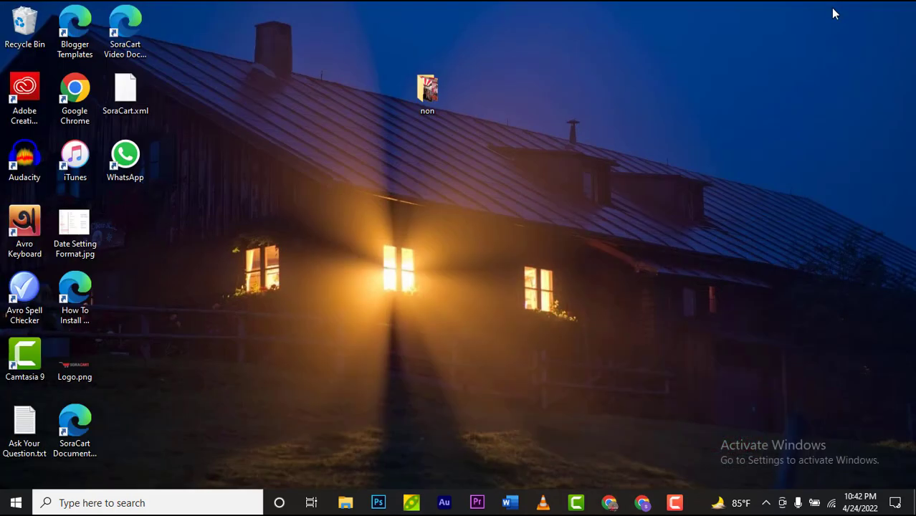
right_click(451, 175)
left_click(489, 214)
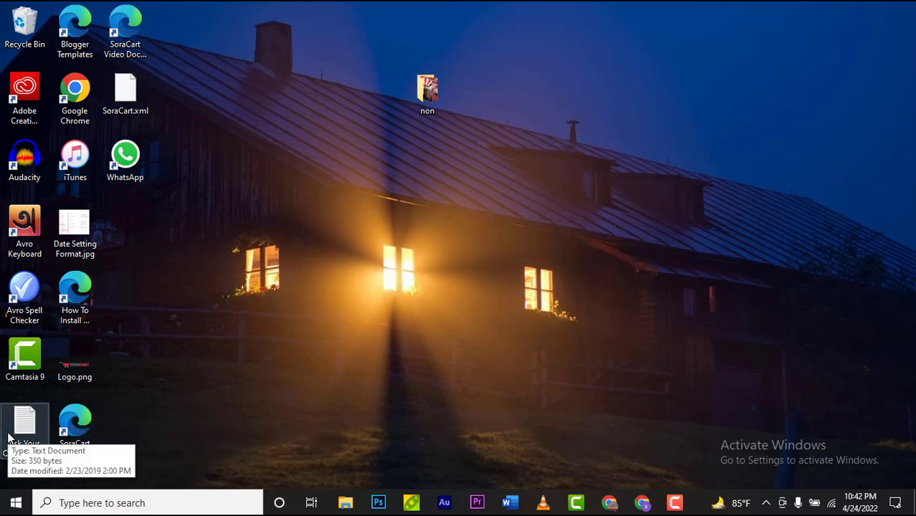
left_click(611, 504)
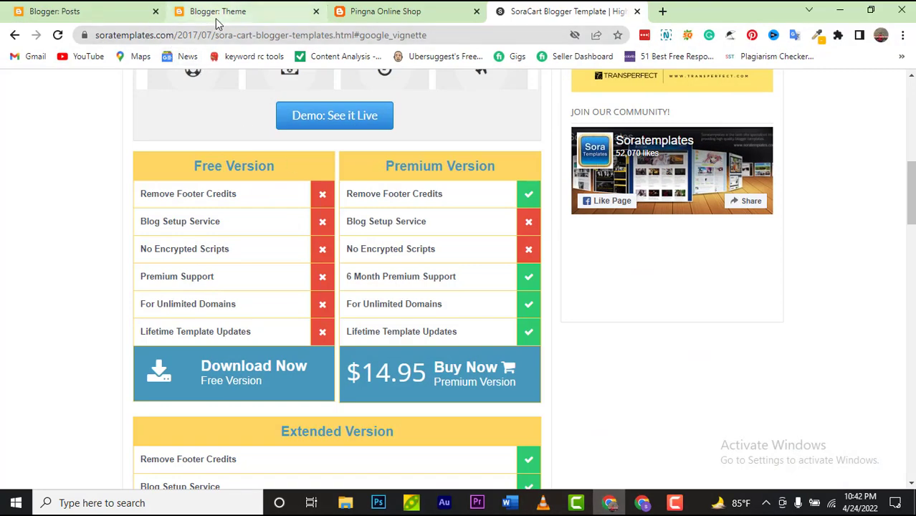
Step: Start restoring a theme from a file on the Blogger Theme page
left_click(217, 19)
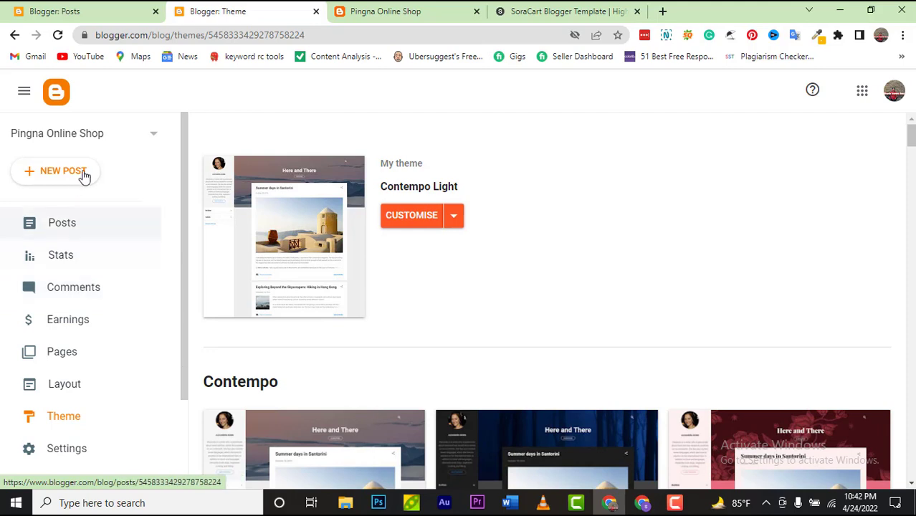
left_click(77, 417)
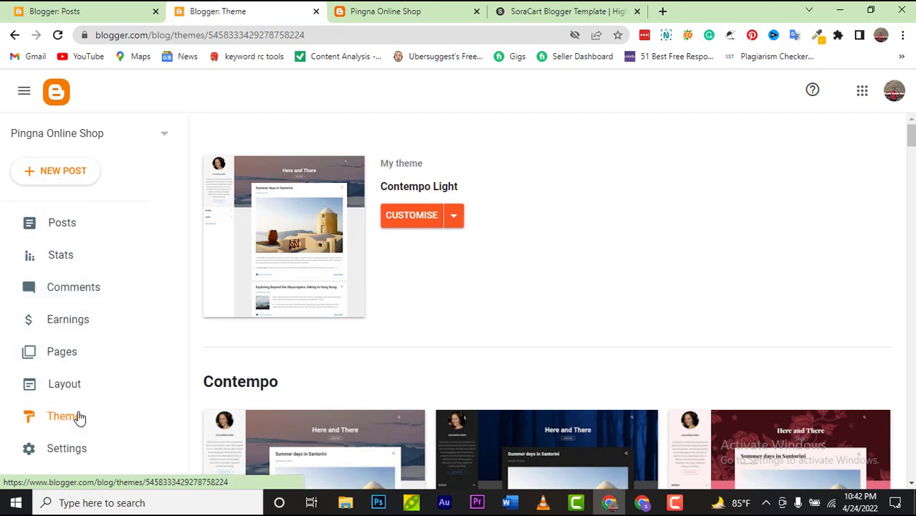
left_click(453, 219)
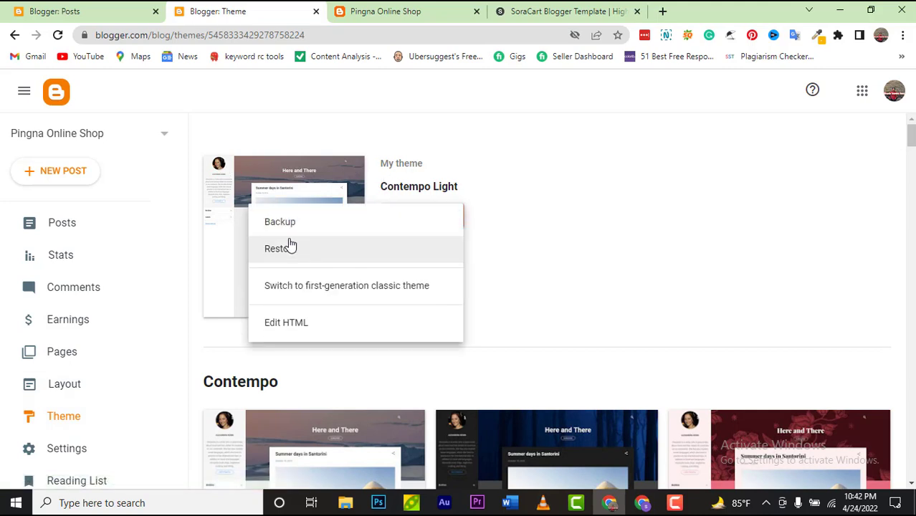
left_click(329, 262)
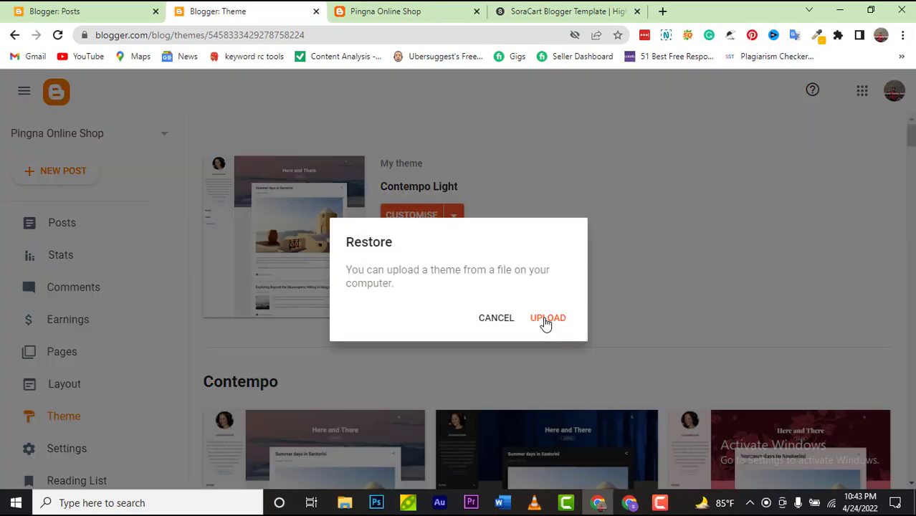
Step: Choose SoraCart.xml from the Desktop as the theme file to upload
left_click(548, 321)
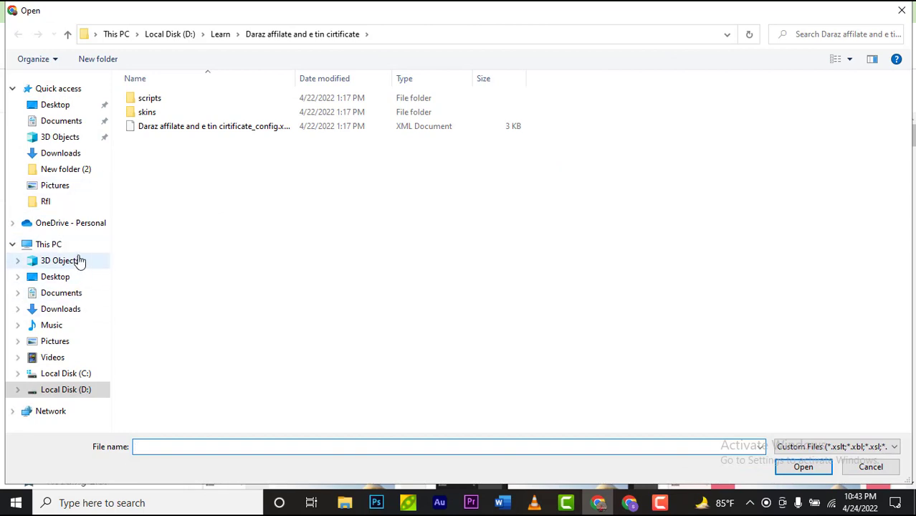
left_click(73, 106)
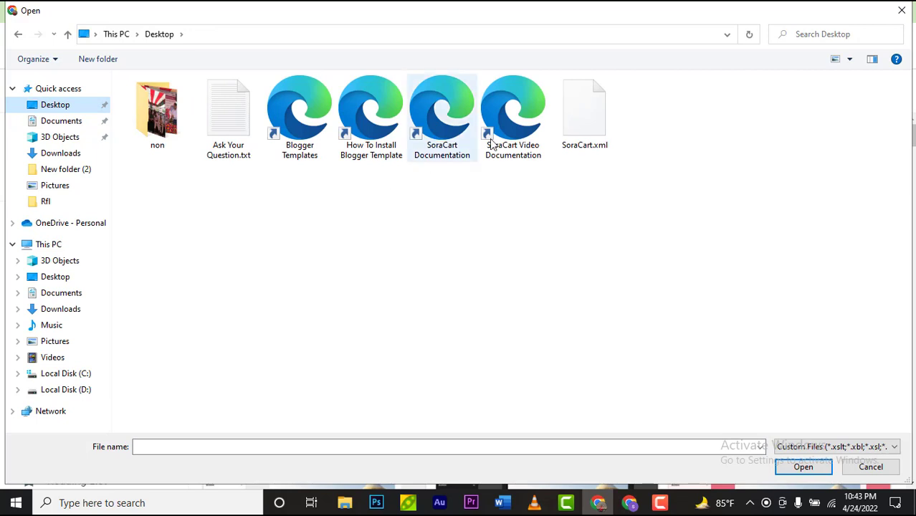
left_click(573, 120)
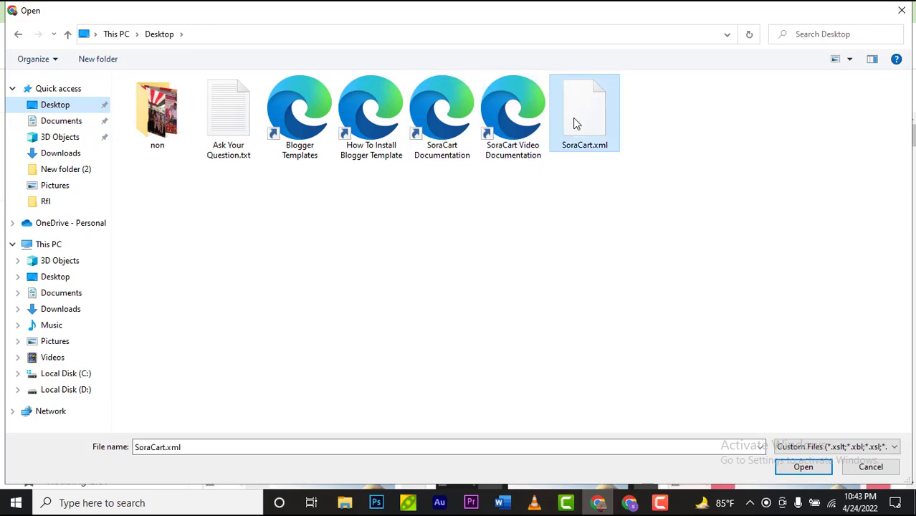
left_click(801, 466)
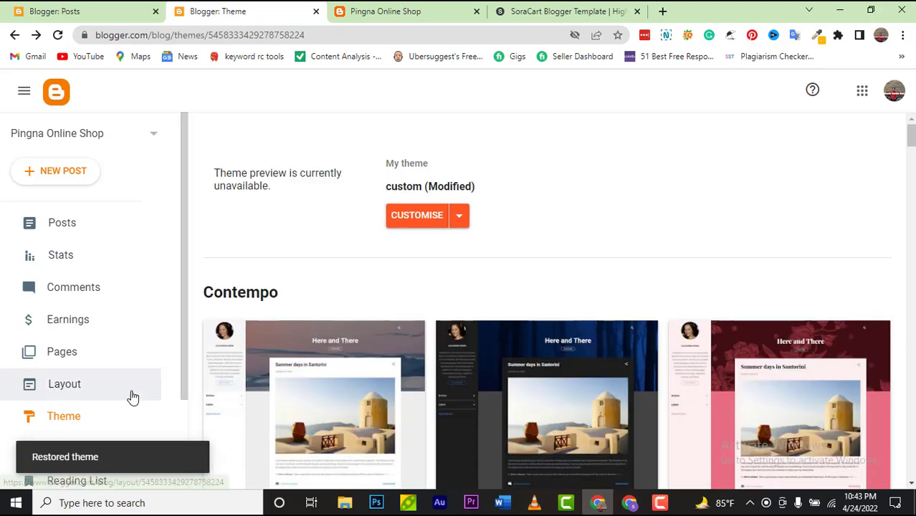
Step: Set mobile devices to show the Desktop theme, save, and view the restored blog
scroll(132, 397, "down", 3)
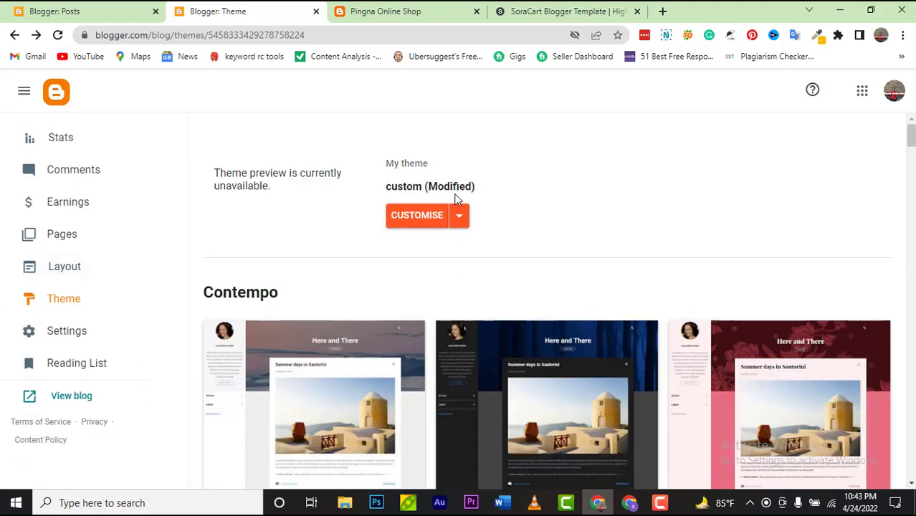
left_click(461, 217)
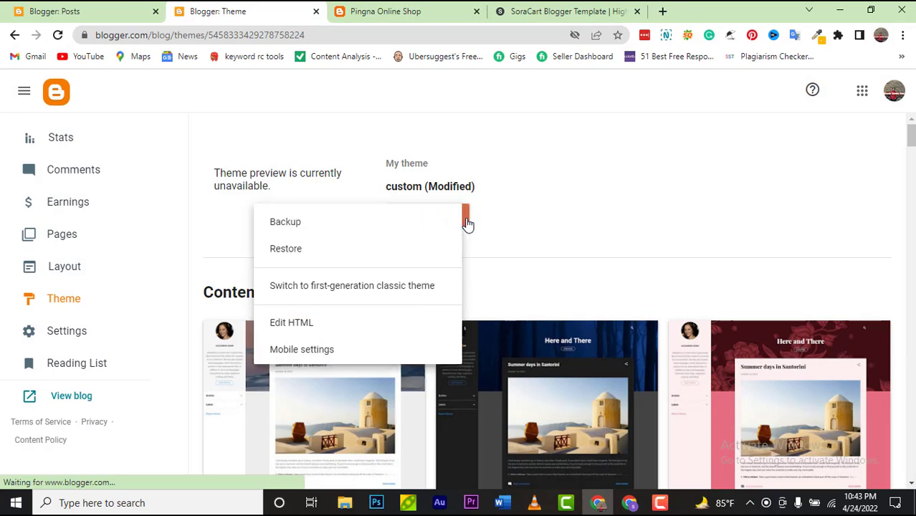
left_click(352, 351)
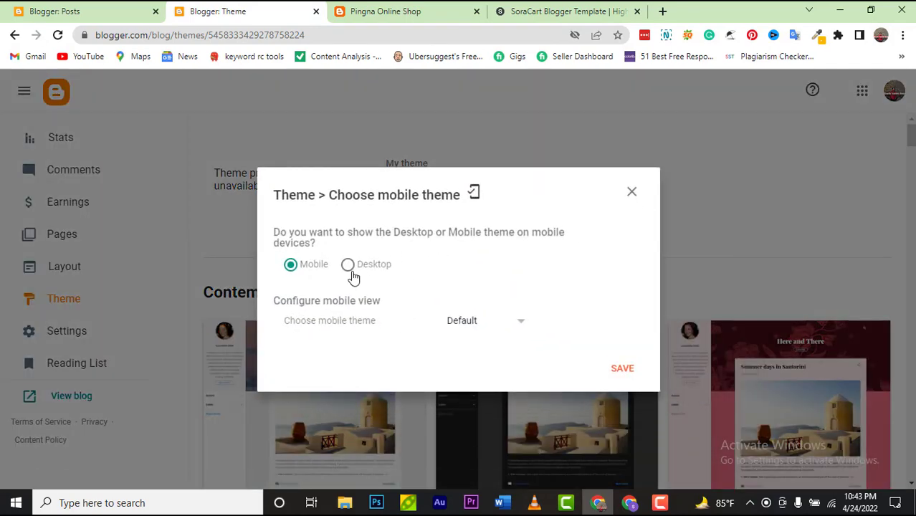
left_click(349, 205)
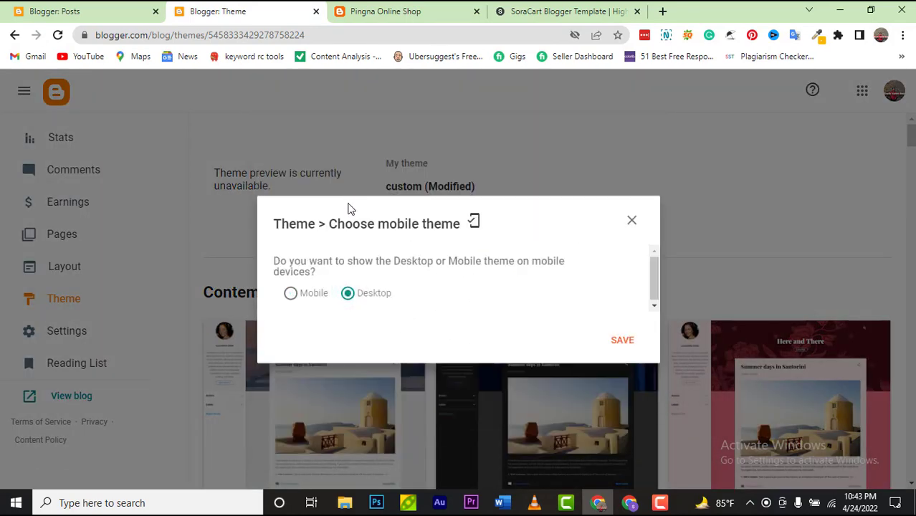
left_click(623, 340)
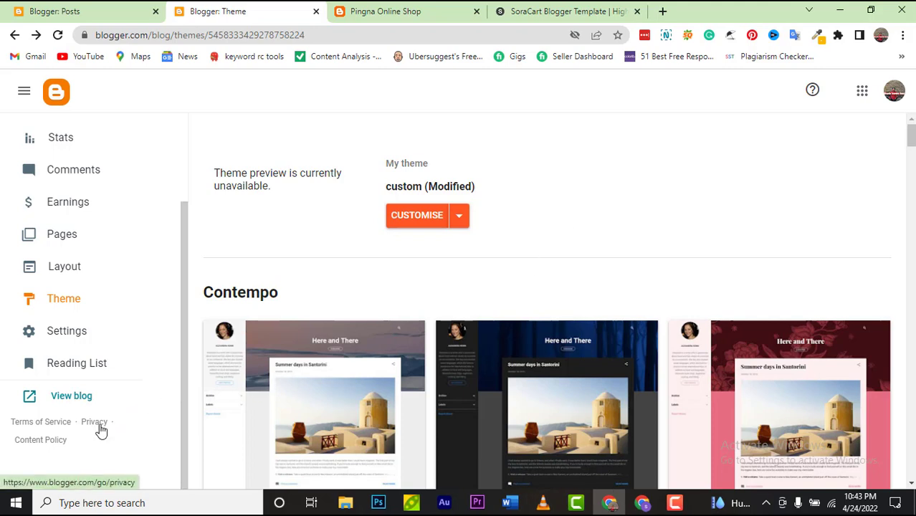
left_click(83, 399)
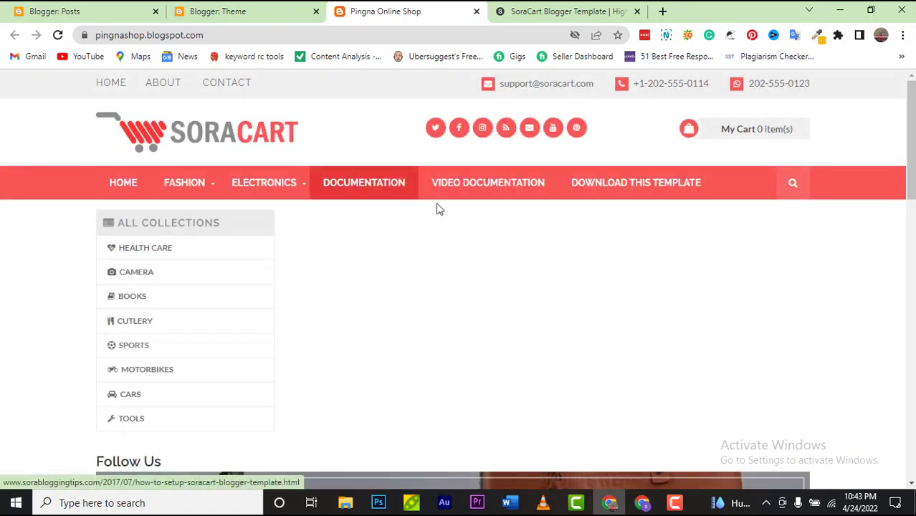
Step: Scroll the Pingna Online Shop footer and empty Latest Products section, then return to the SoraCart template page
scroll(466, 234, "down", 2)
scroll(469, 234, "down", 3)
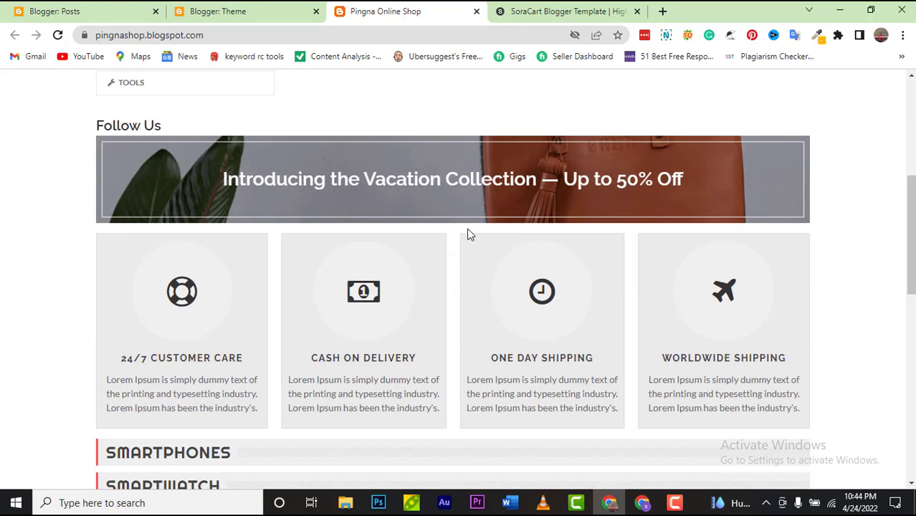
scroll(470, 234, "down", 5)
scroll(469, 235, "up", 10)
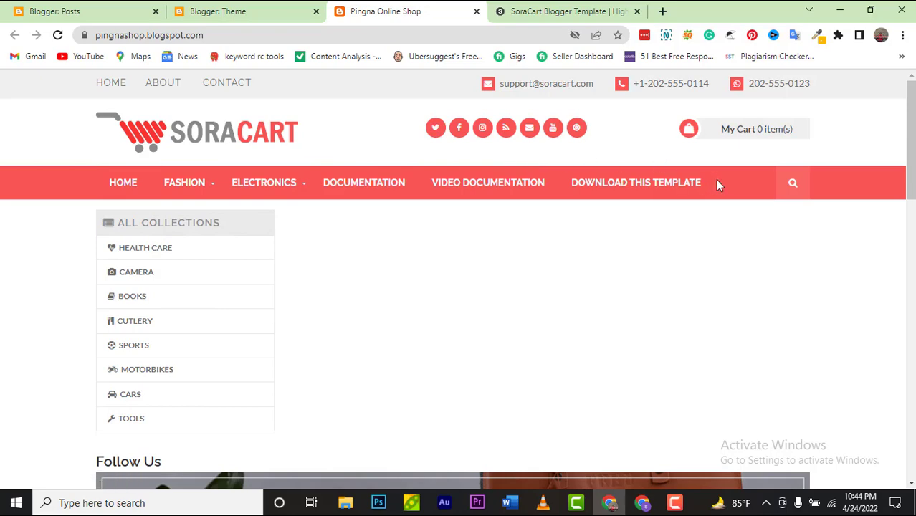
scroll(278, 303, "down", 8)
scroll(278, 302, "up", 8)
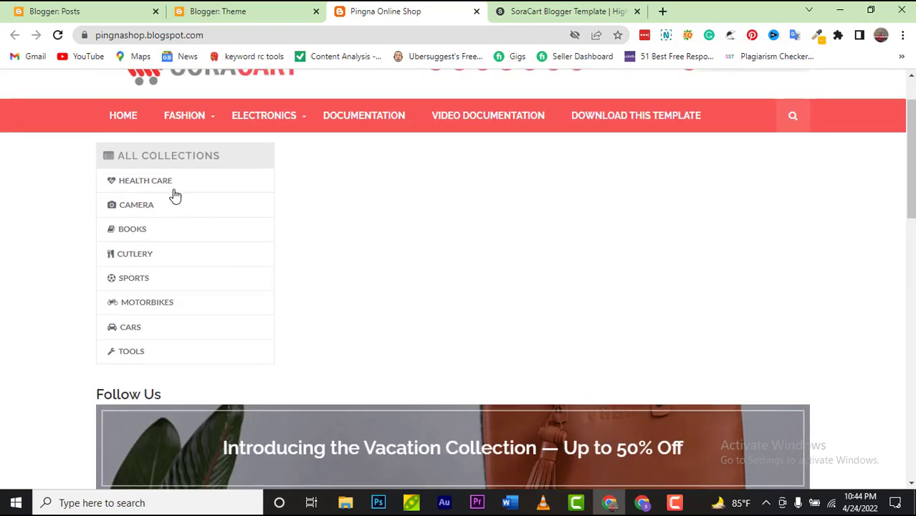
scroll(339, 302, "down", 10)
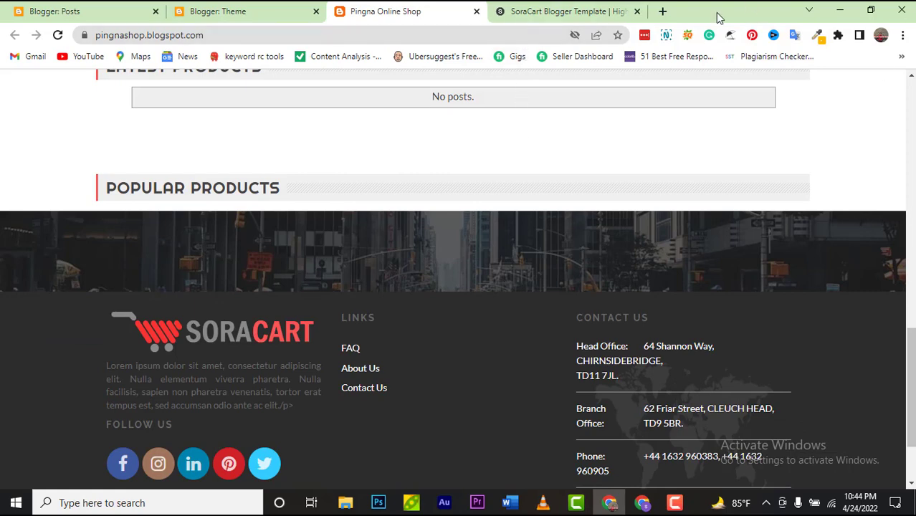
left_click(571, 15)
scroll(524, 82, "up", 5)
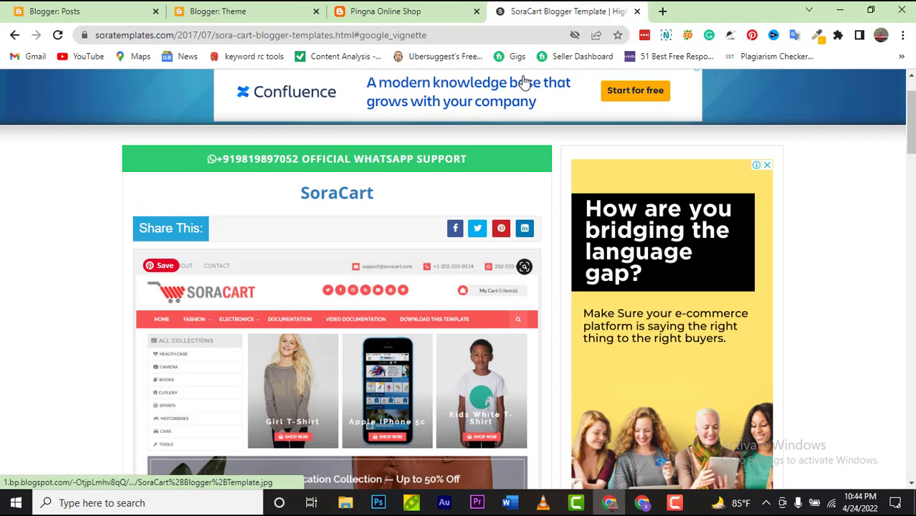
Step: Open the SoraCart live demo and browse its product carousel
scroll(524, 82, "down", 4)
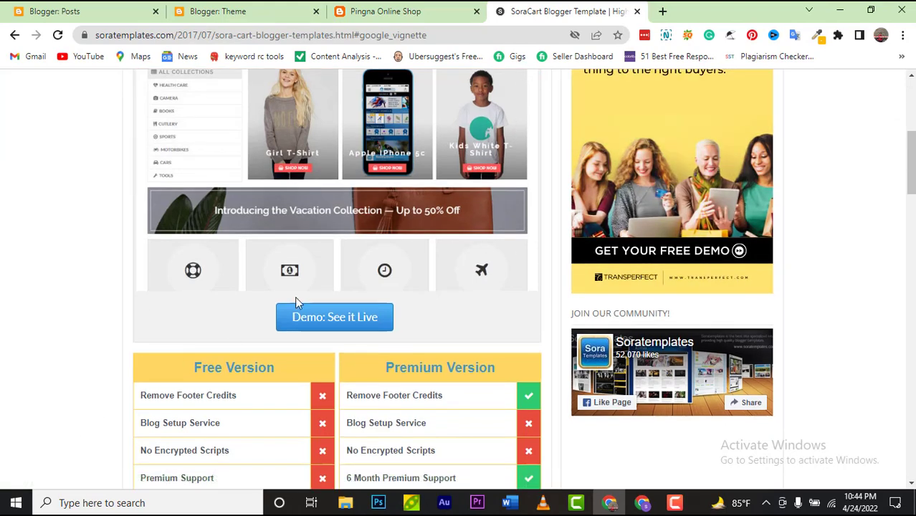
left_click(328, 317)
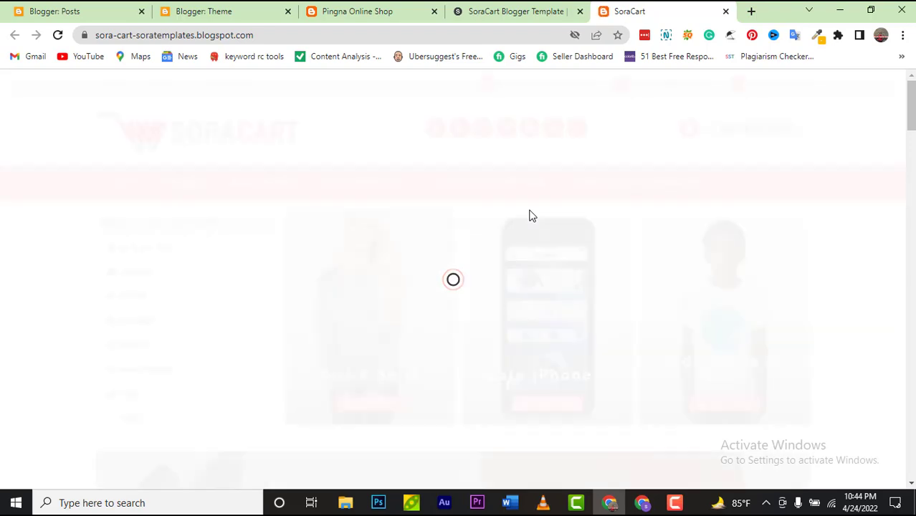
scroll(458, 158, "down", 2)
scroll(387, 229, "up", 2)
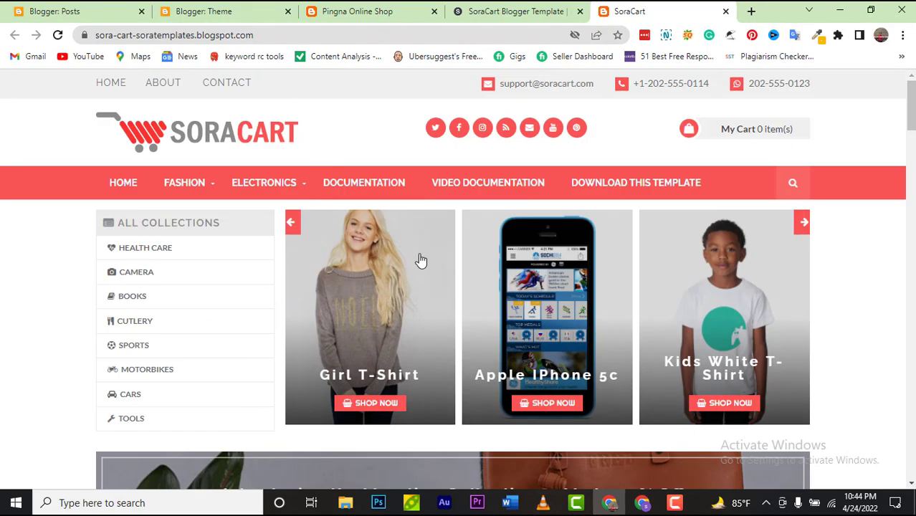
left_click(297, 224)
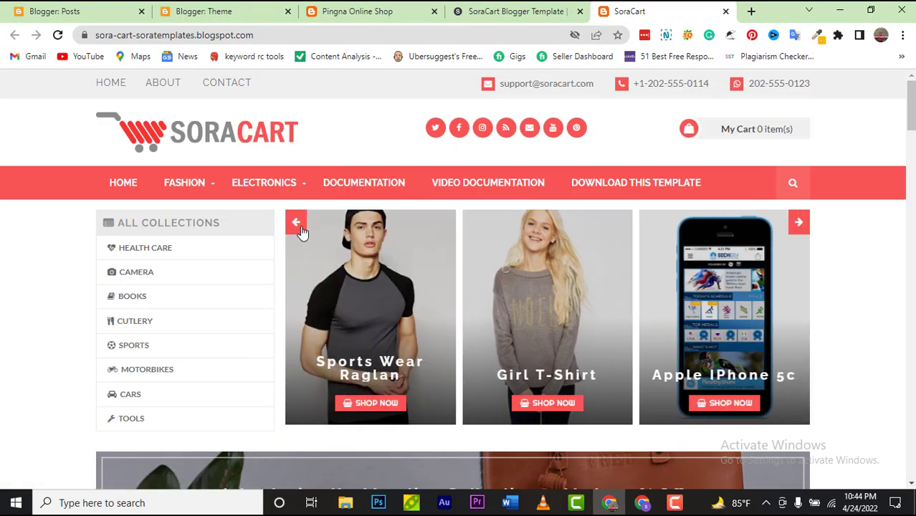
scroll(307, 240, "down", 10)
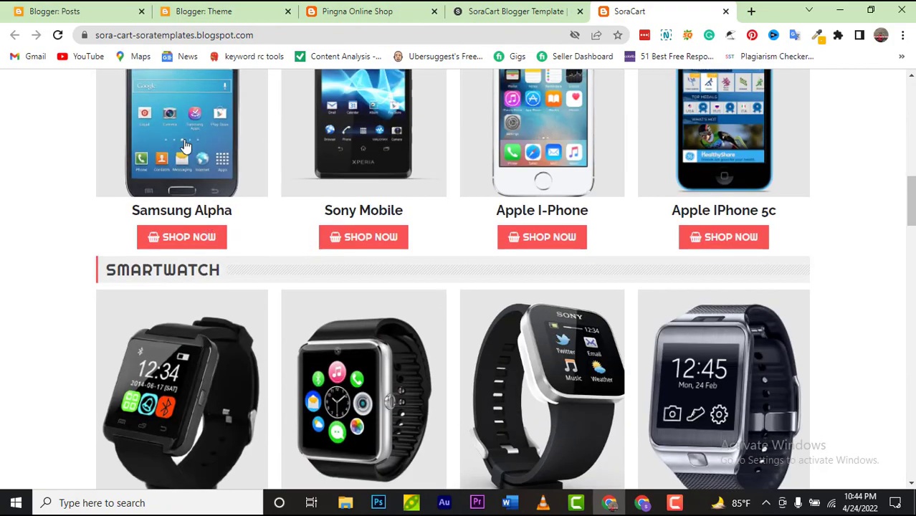
scroll(464, 193, "down", 12)
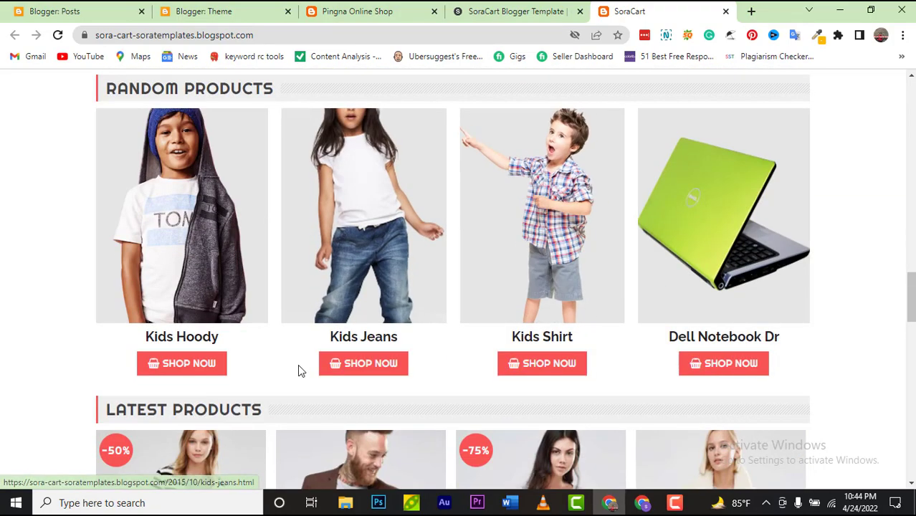
Step: Open the Kids Jeans product page, then go back to the Pingna Online Shop blog
left_click(329, 366)
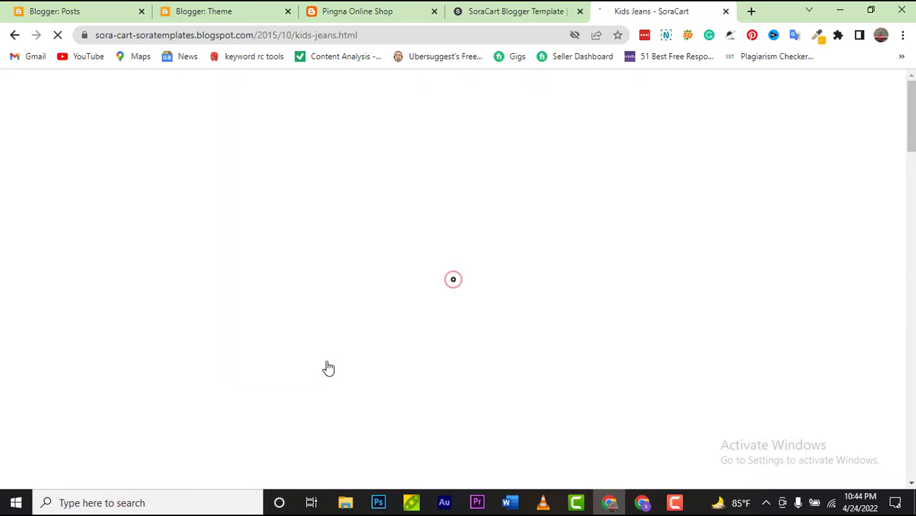
scroll(328, 367, "down", 1)
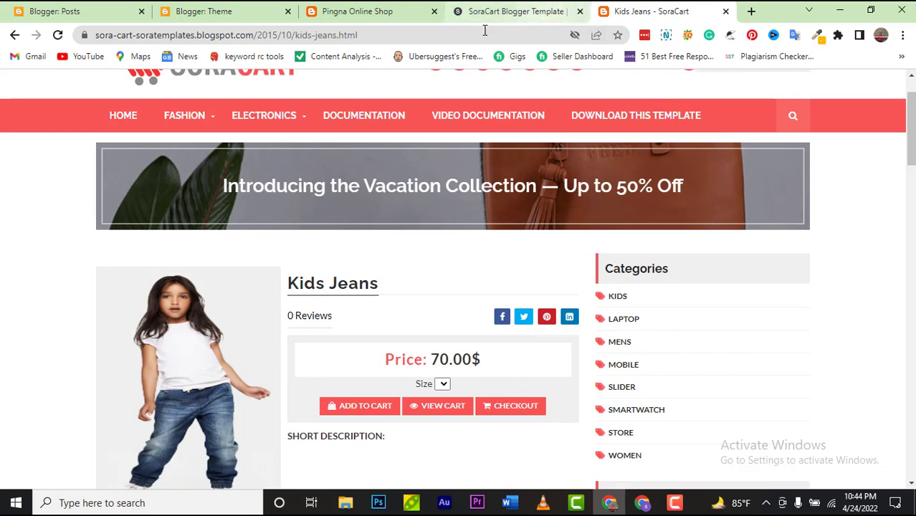
left_click(380, 21)
scroll(315, 126, "up", 15)
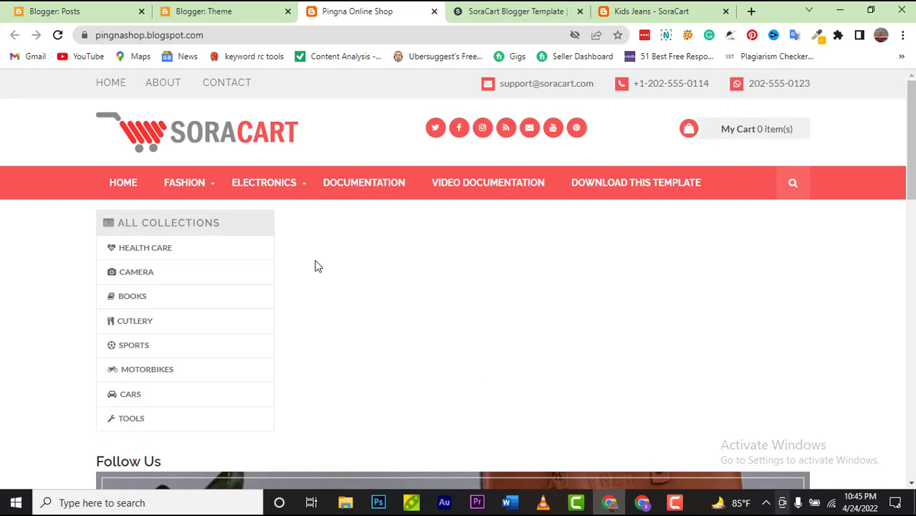
mouse_move(185, 178)
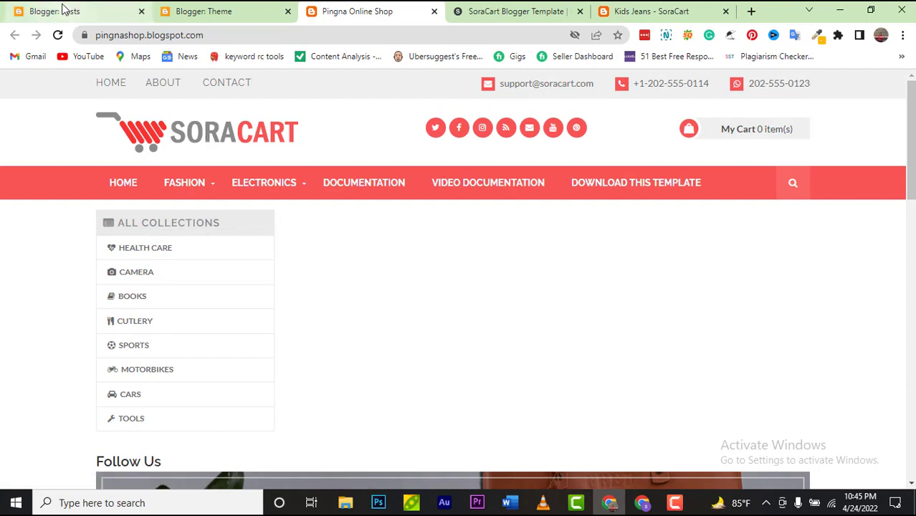
Step: From the Blogger Posts list, open the live Pingna-Shop site in a new tab
left_click(66, 10)
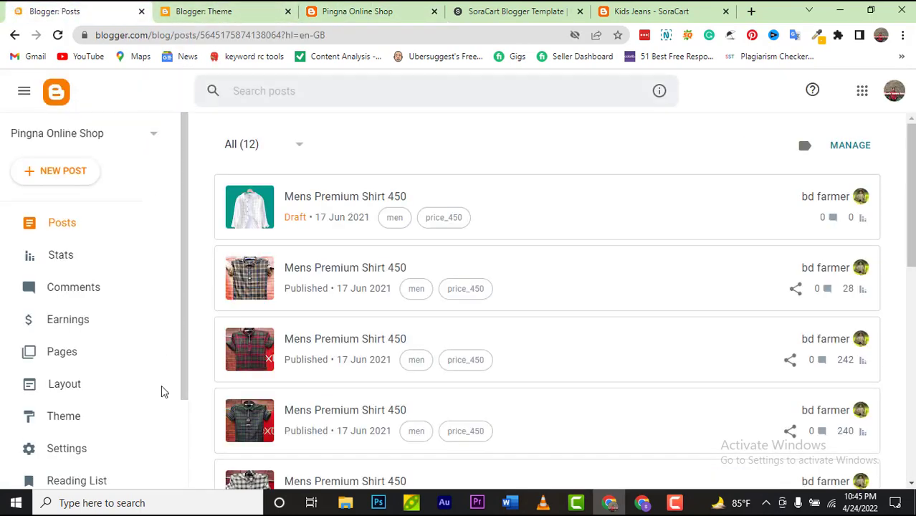
scroll(141, 438, "down", 2)
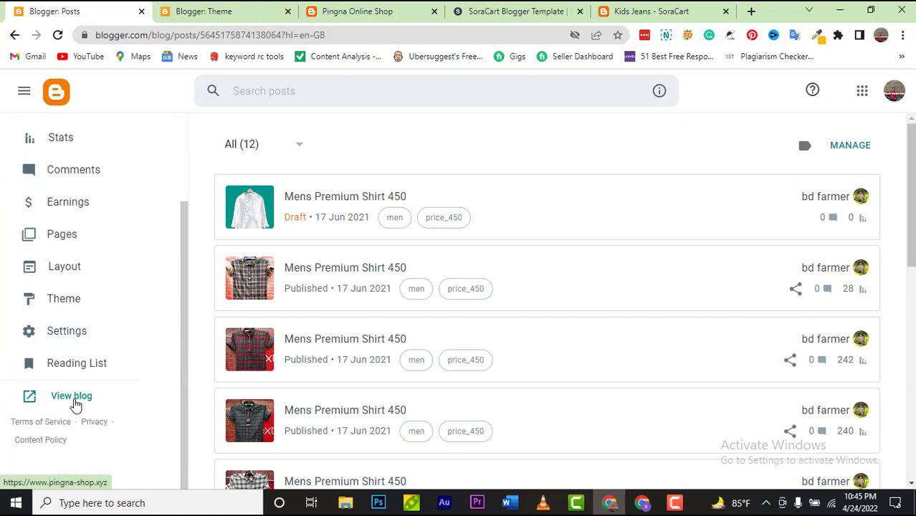
left_click(71, 396)
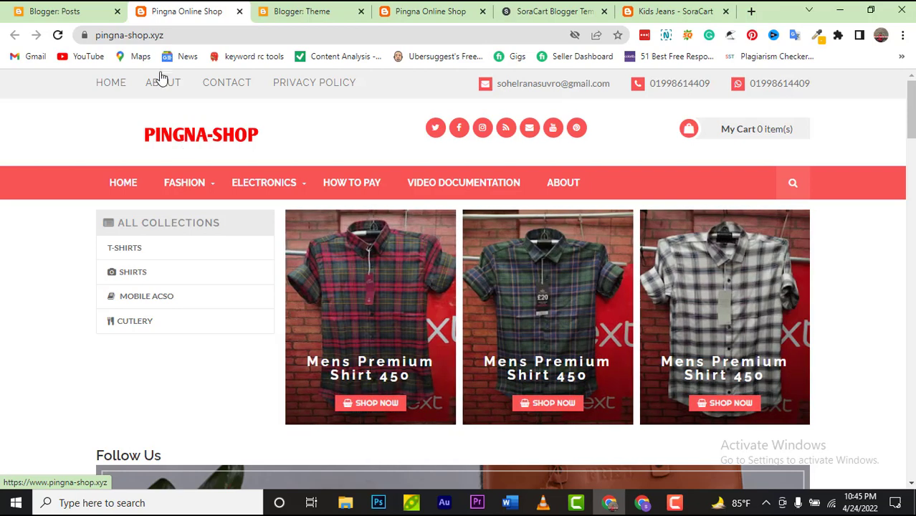
Step: Save the shirt image from the live shop page to Downloads as 20210617_111924.png
right_click(220, 135)
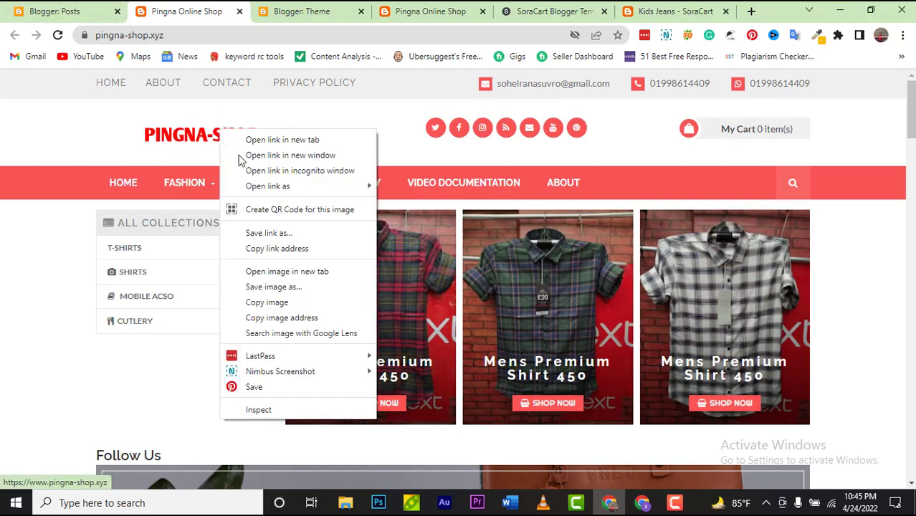
left_click(273, 287)
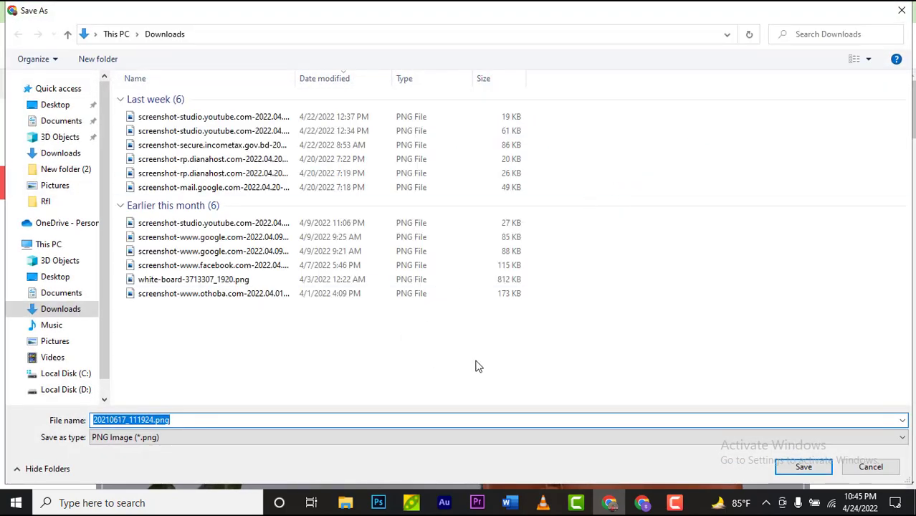
left_click(793, 467)
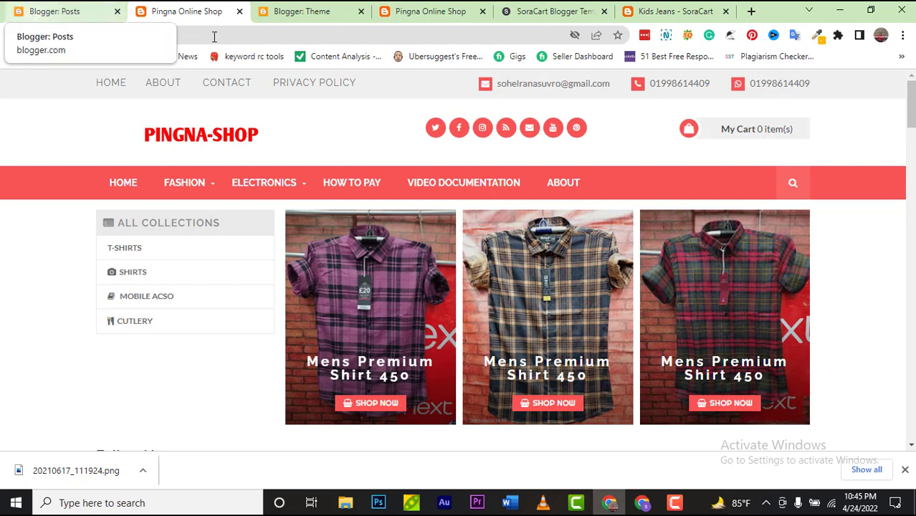
Step: Return to the Blogger Theme page and open the blog's Layout page
left_click(331, 17)
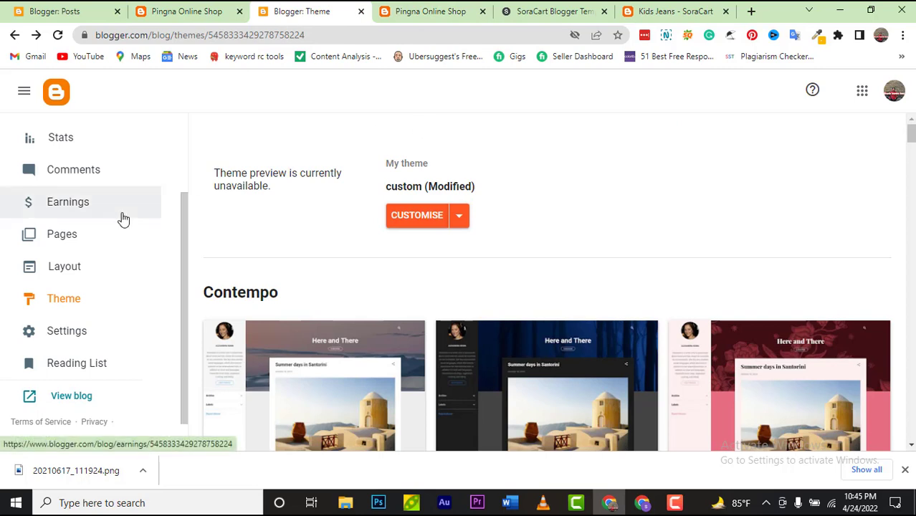
scroll(112, 231, "up", 2)
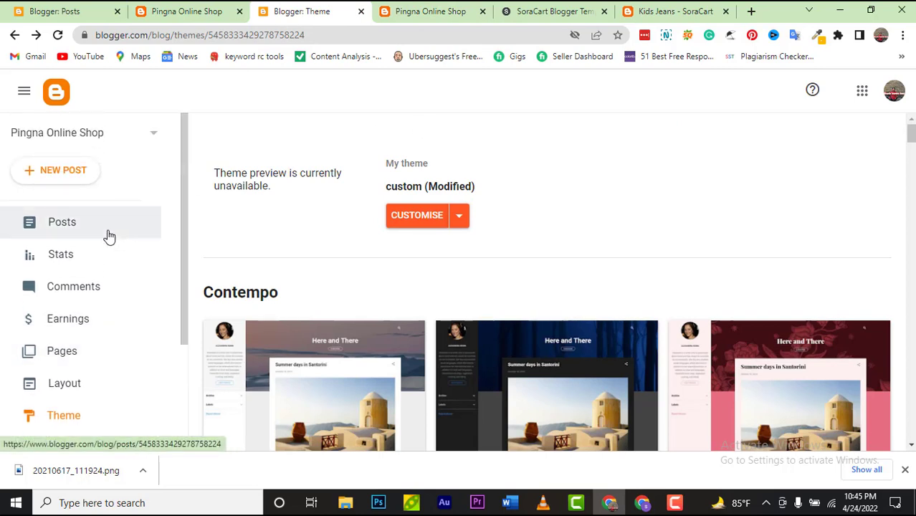
scroll(107, 235, "down", 2)
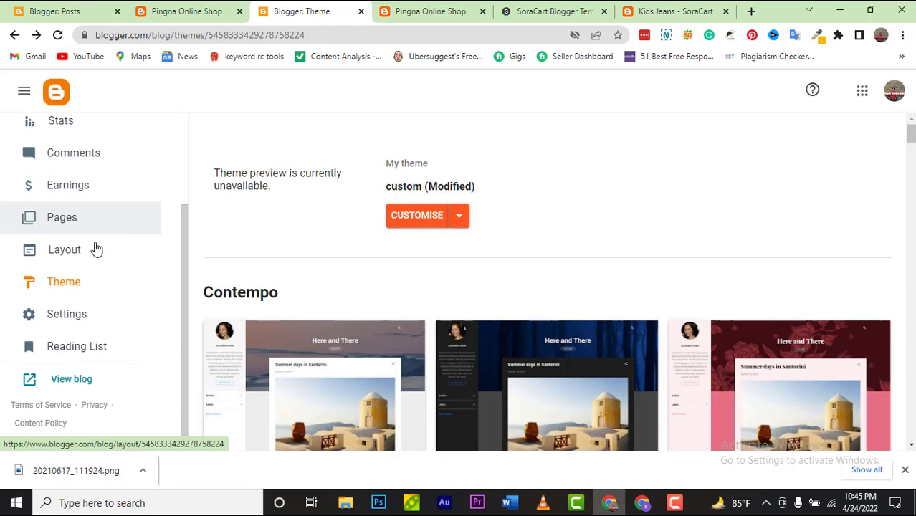
left_click(94, 247)
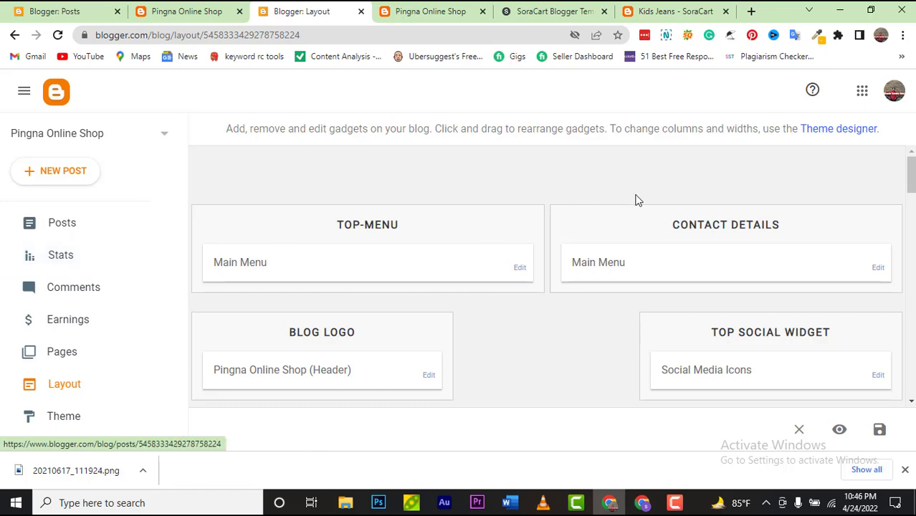
Step: Glance at the live storefront, then launch the Theme designer from the Layout page
left_click(413, 23)
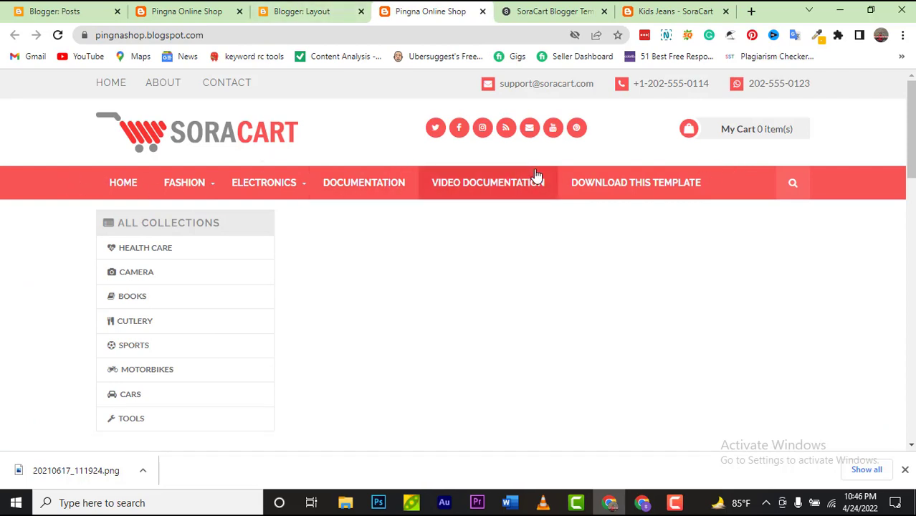
left_click(307, 17)
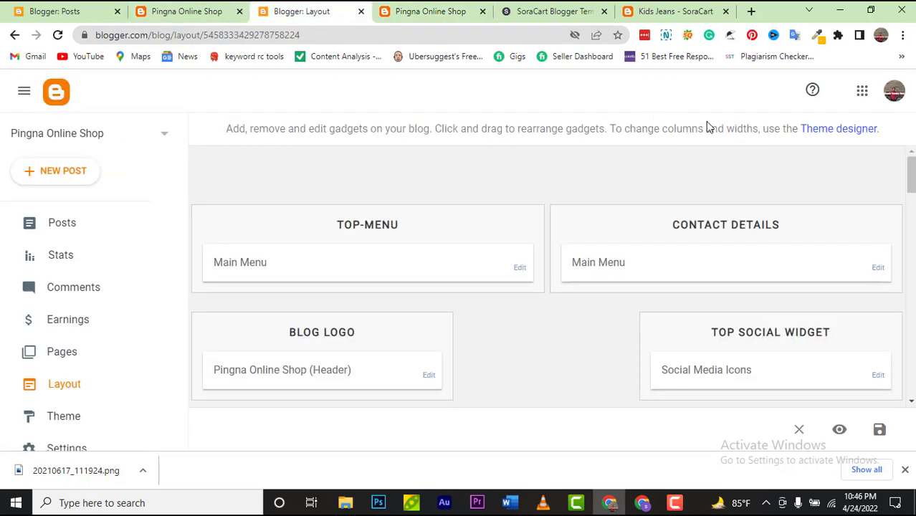
left_click(819, 131)
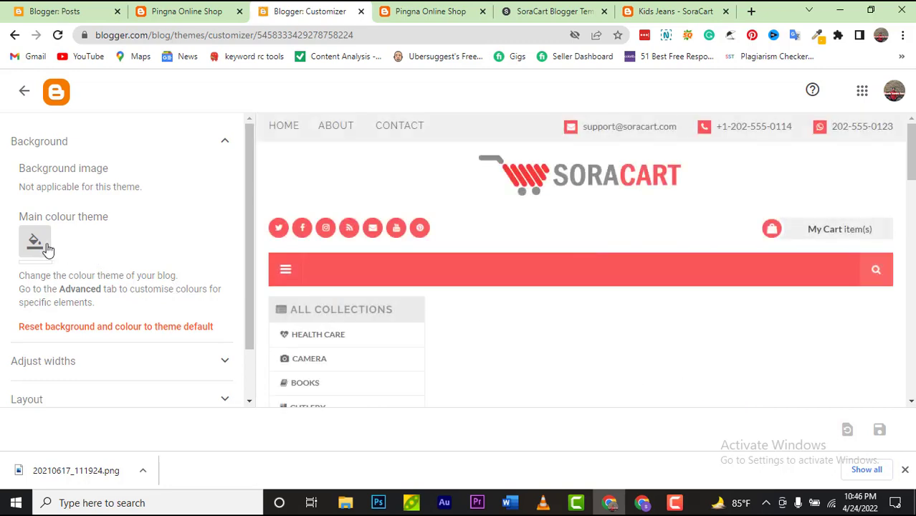
Step: Try a teal main colour, then the red #D52C1F main colour theme
left_click(42, 244)
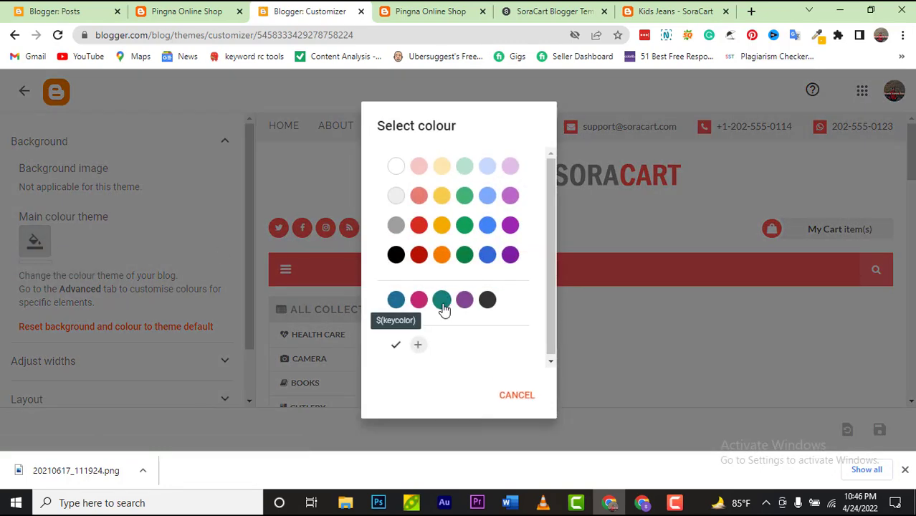
left_click(441, 301)
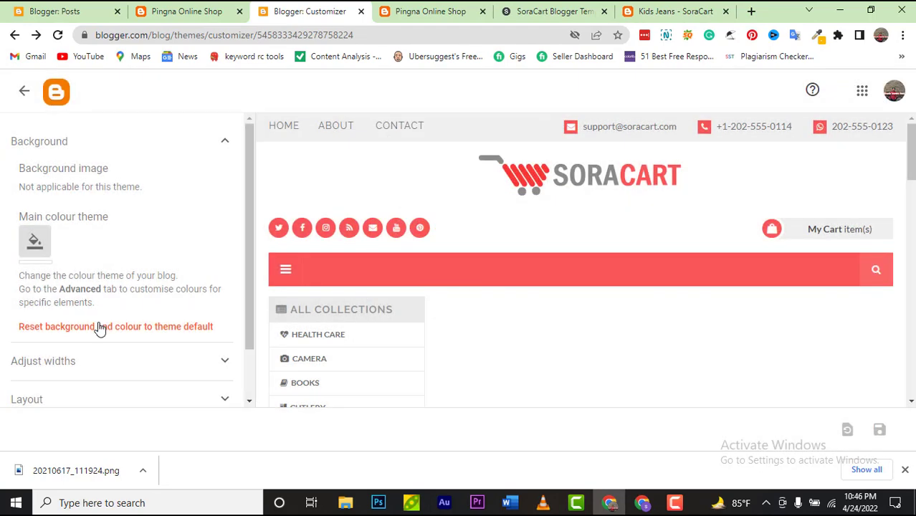
left_click(90, 366)
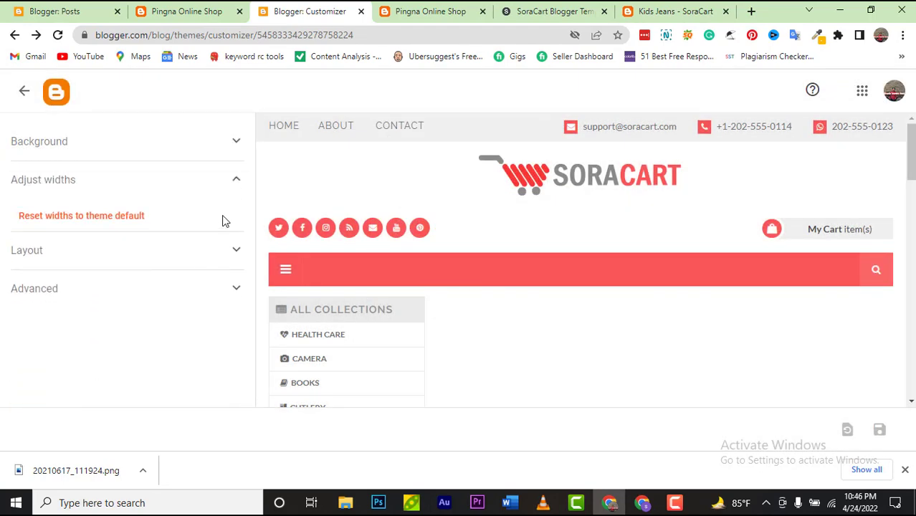
left_click(237, 141)
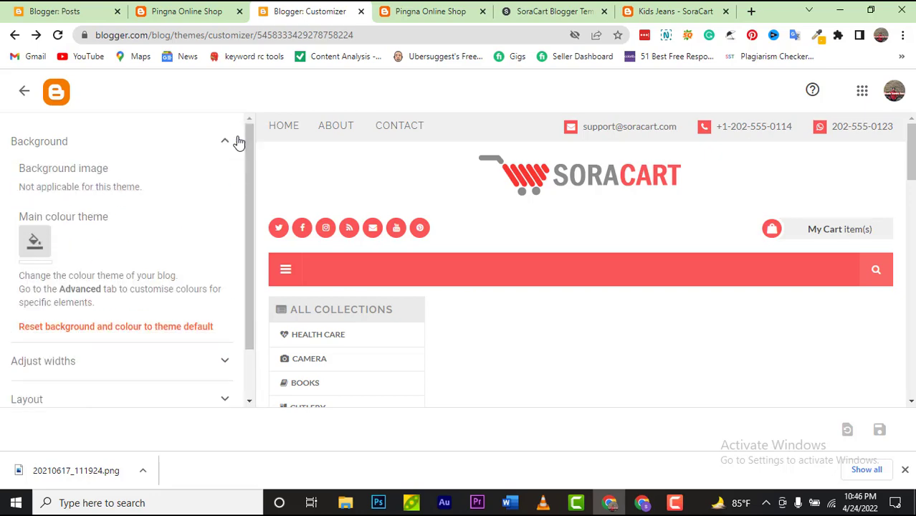
left_click(35, 242)
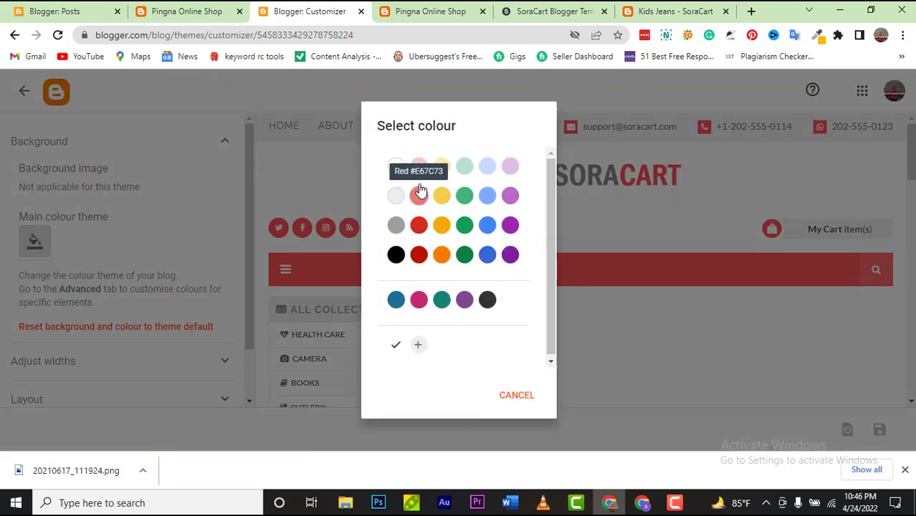
left_click(419, 227)
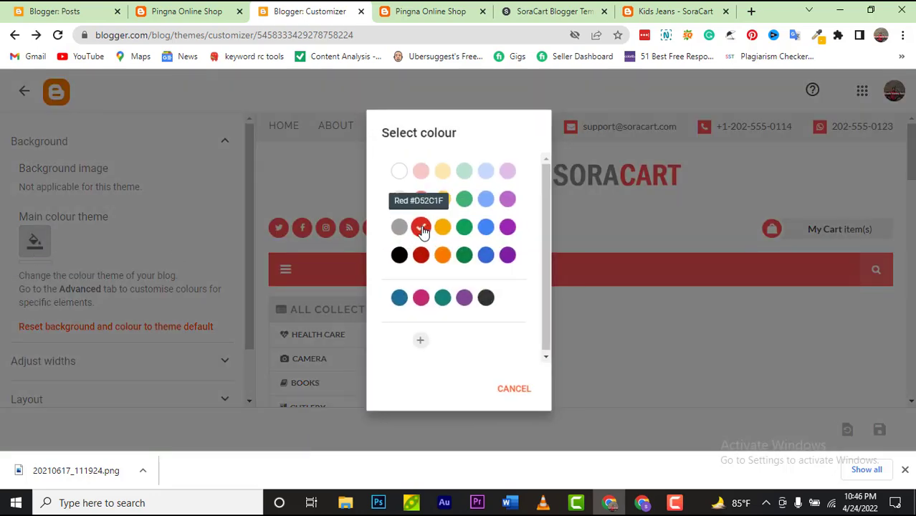
Step: Reset the background and colour to the theme default
scroll(480, 219, "down", 5)
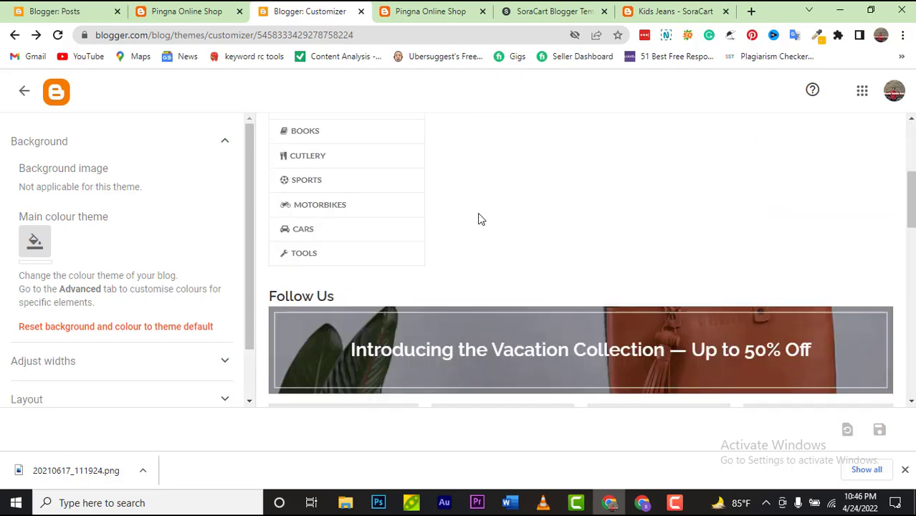
left_click(66, 334)
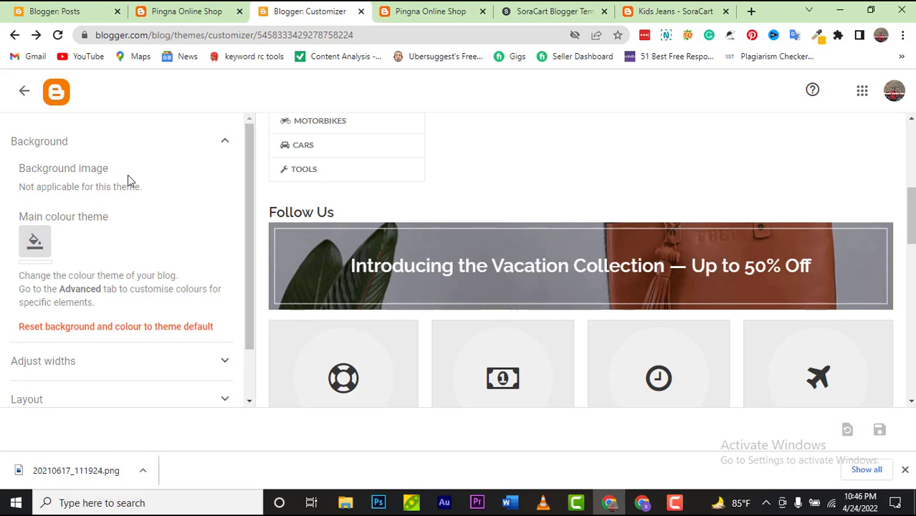
scroll(161, 190, "down", 2)
scroll(161, 191, "up", 2)
left_click(225, 143)
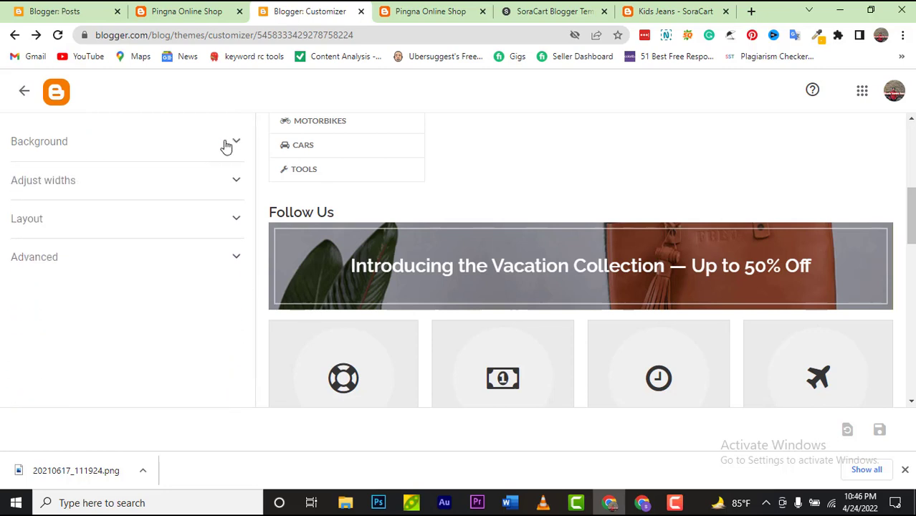
Step: Reset the widths to the theme default and expand the Layout and Advanced sections
left_click(239, 185)
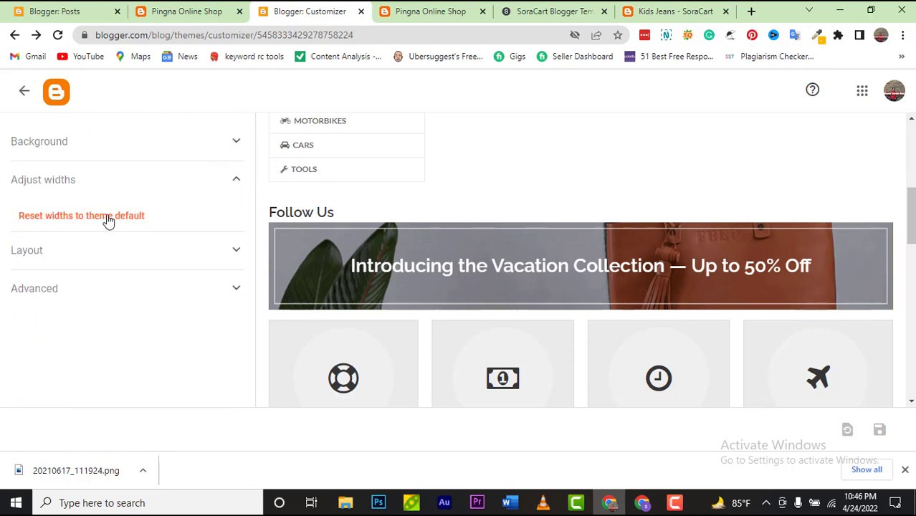
left_click(108, 217)
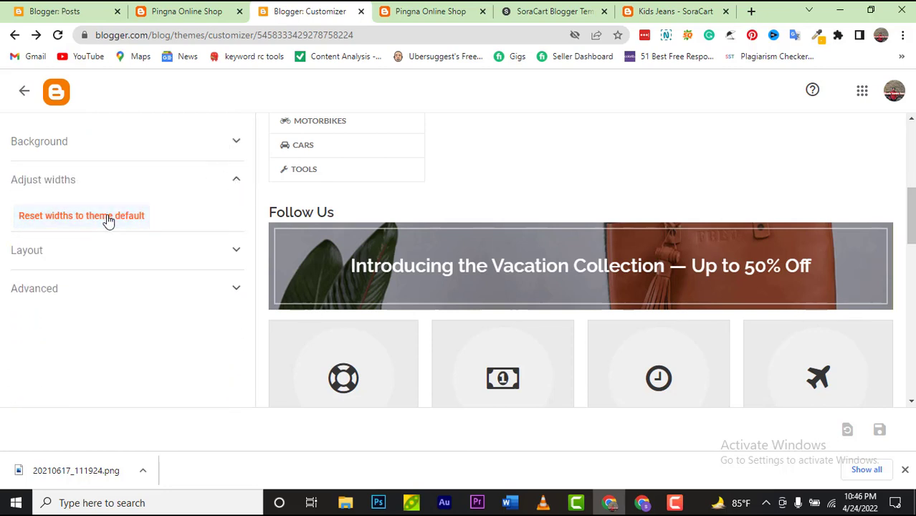
left_click(194, 188)
left_click(224, 219)
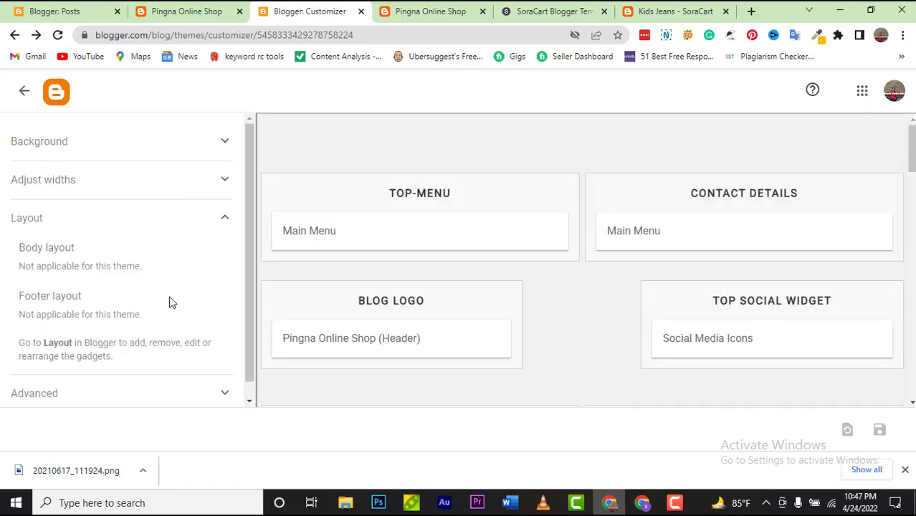
scroll(157, 354, "down", 1)
left_click(199, 388)
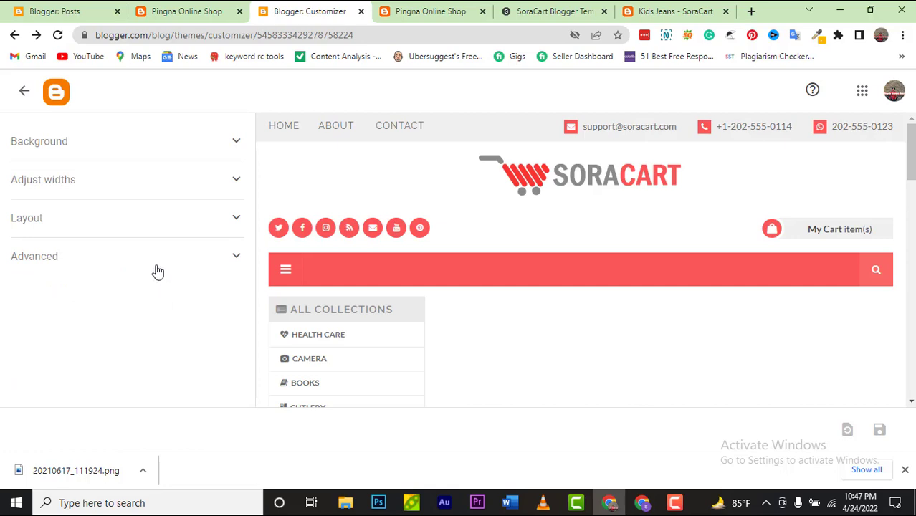
Step: Browse the Advanced options list, keeping Primary Color selected, then collapse Advanced
left_click(133, 304)
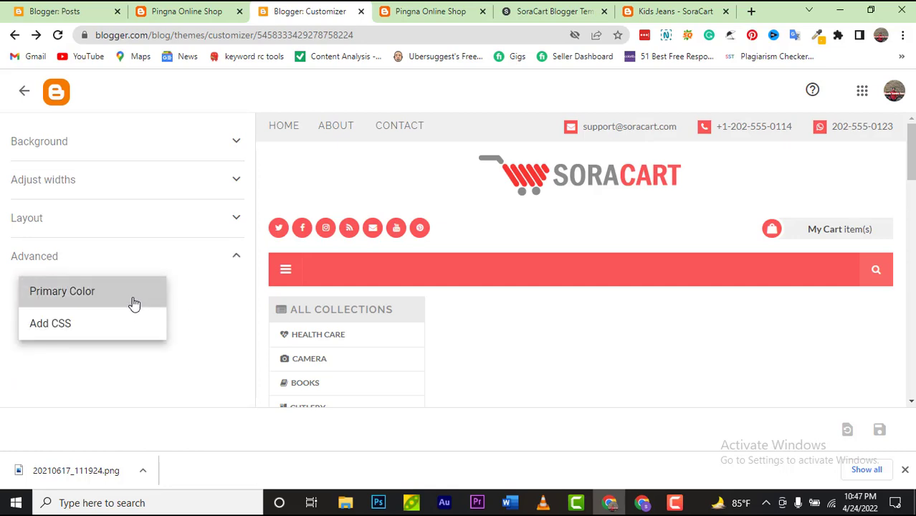
left_click(131, 303)
left_click(160, 295)
left_click(161, 295)
left_click(160, 296)
left_click(118, 300)
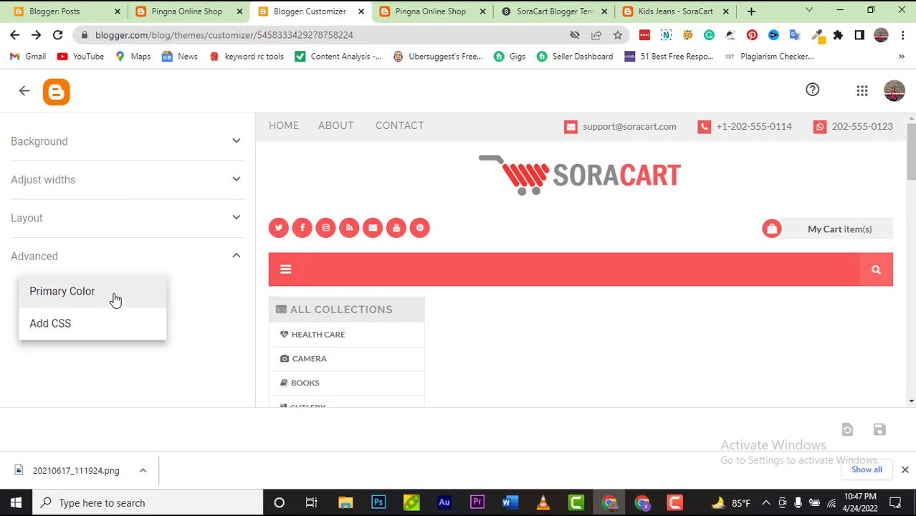
left_click(115, 300)
left_click(122, 301)
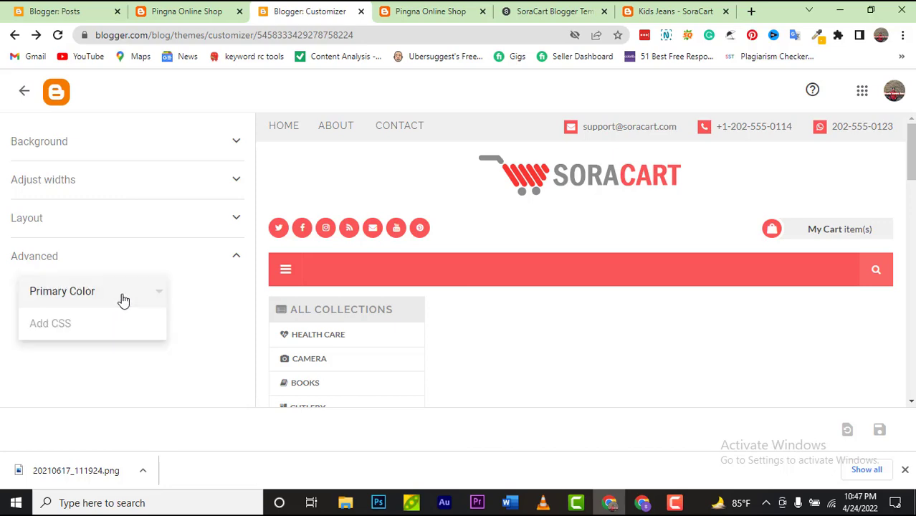
left_click(230, 260)
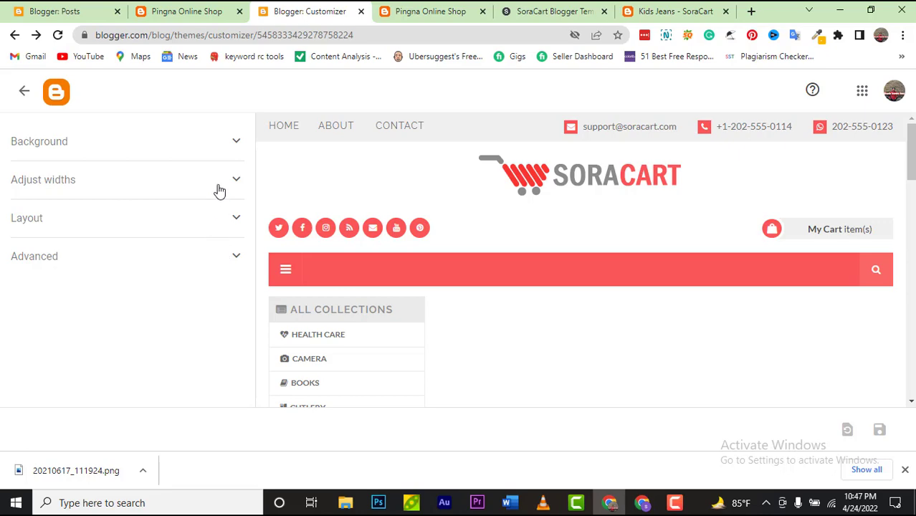
Step: Choose the dark blue main colour theme in the Background settings
left_click(231, 143)
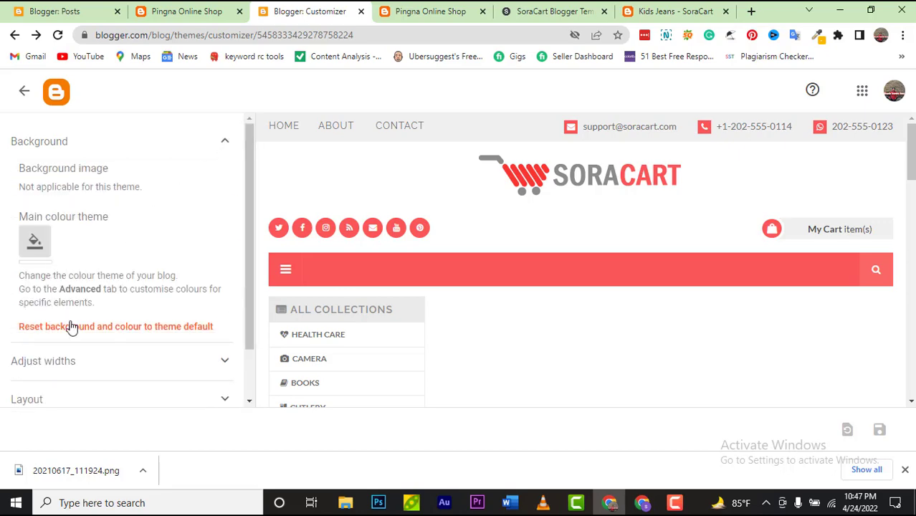
left_click(34, 241)
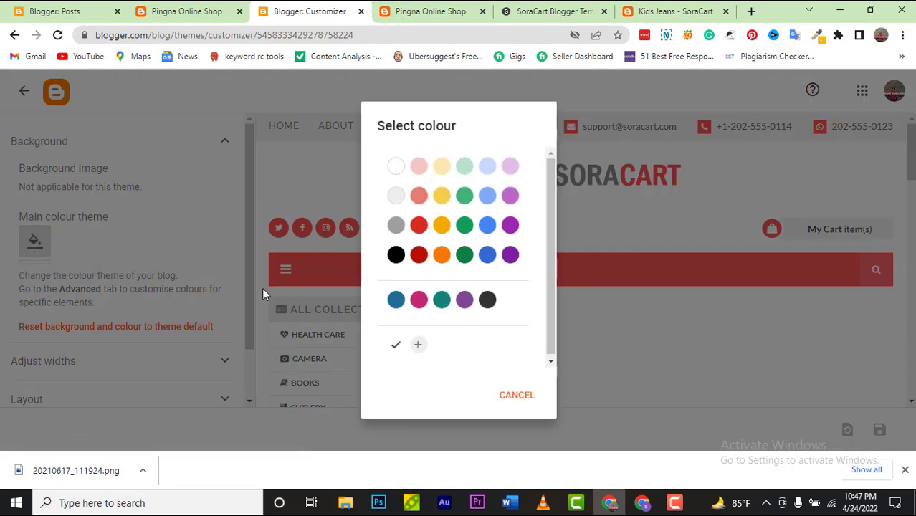
left_click(396, 302)
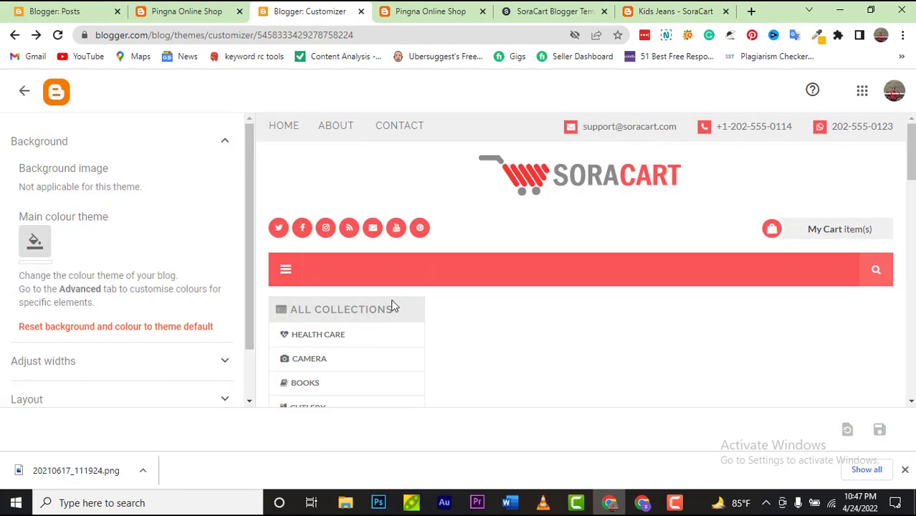
left_click(251, 368)
Step: Reset the widths to the theme default again and expand the Advanced section
left_click(219, 304)
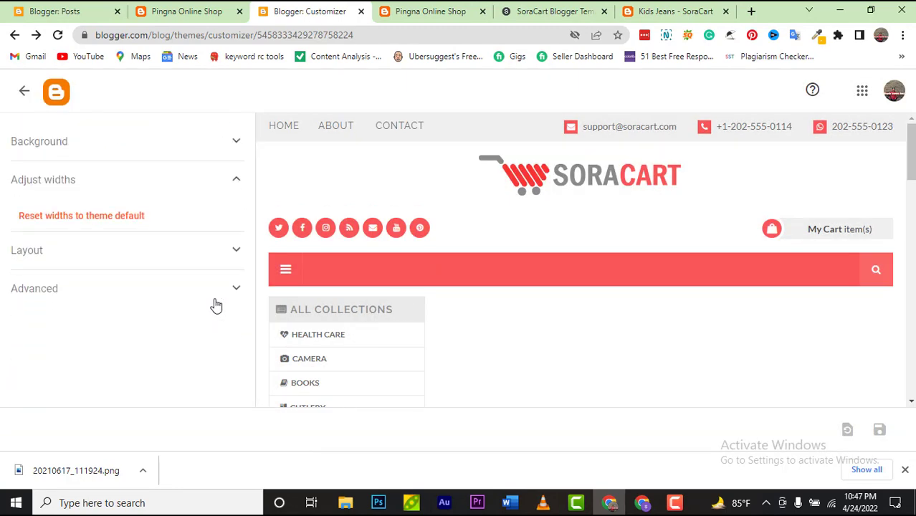
left_click(127, 224)
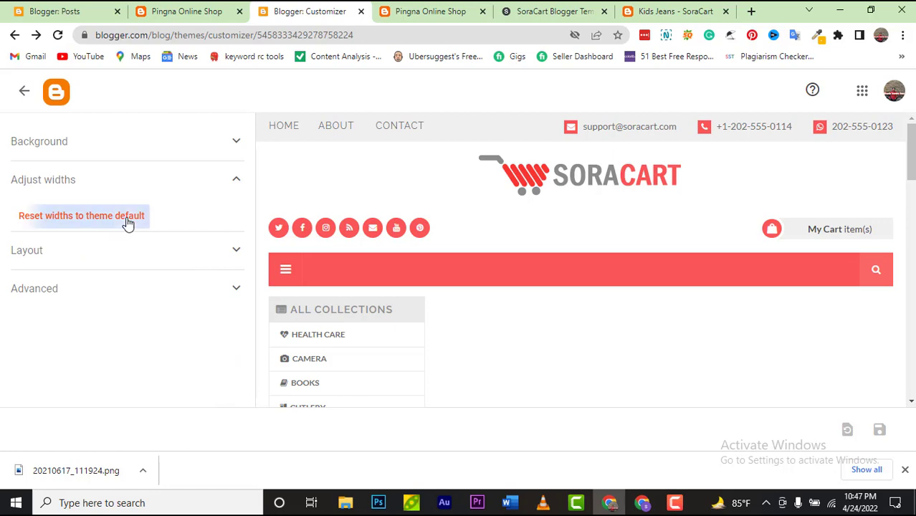
left_click(48, 224)
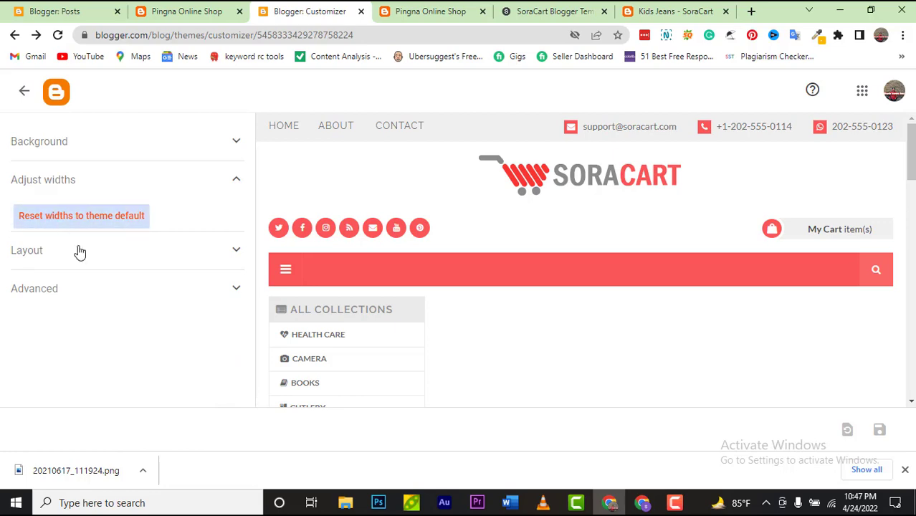
left_click(94, 252)
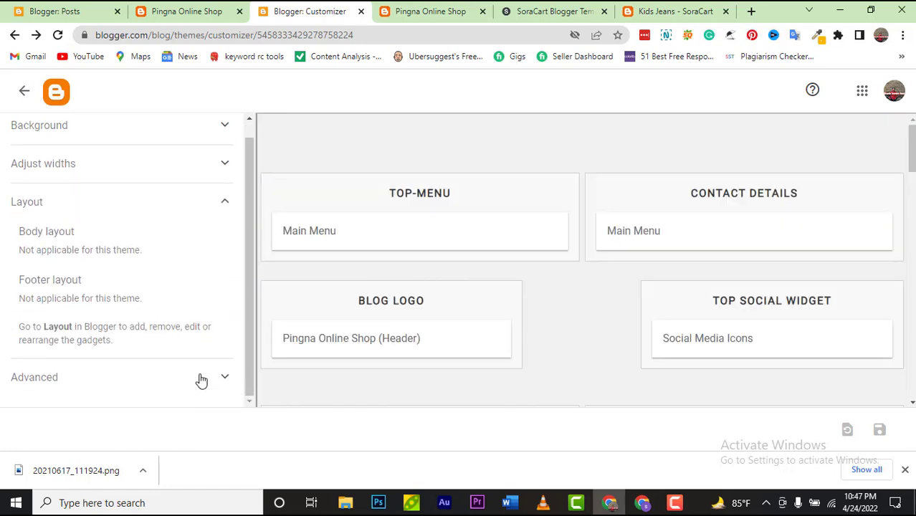
left_click(201, 378)
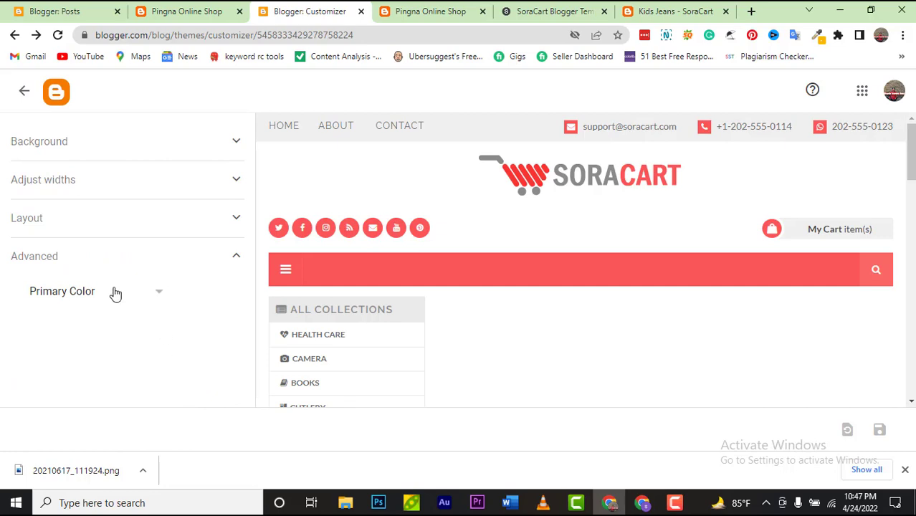
Step: Look at the Add CSS option, then switch back to the Primary Color settings
left_click(114, 293)
left_click(115, 328)
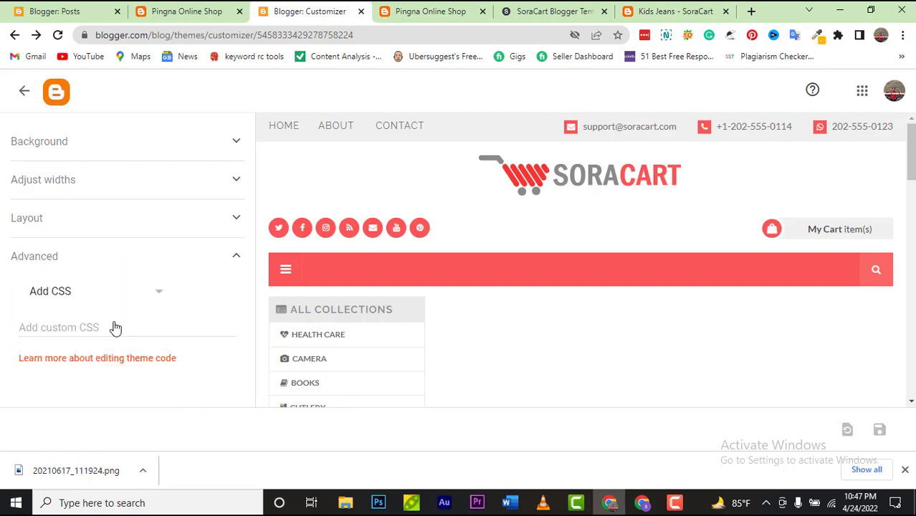
left_click(157, 286)
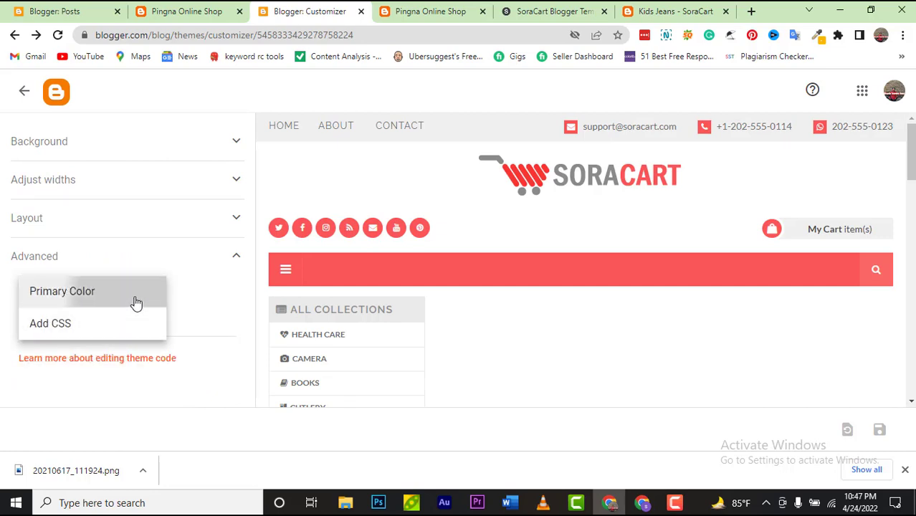
left_click(136, 303)
scroll(137, 302, "down", 3)
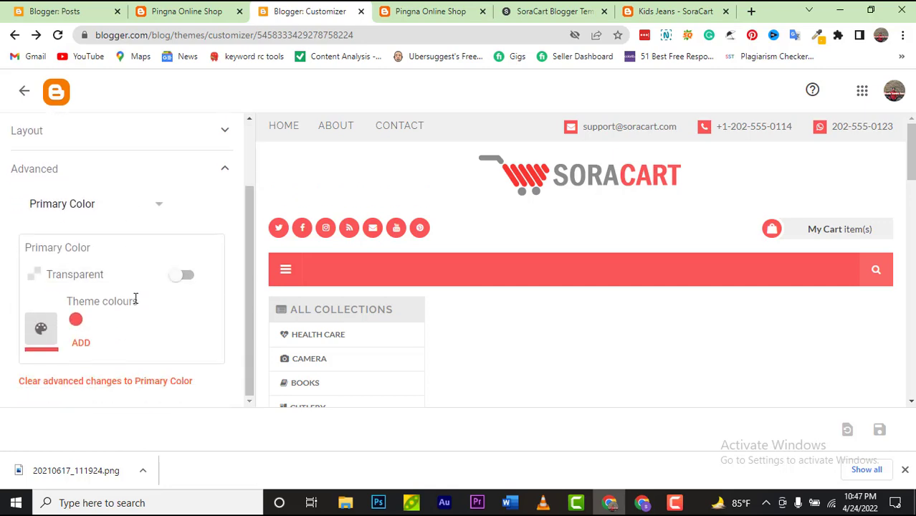
Step: Toggle Primary Color transparency on and off, then try blue as the primary colour
left_click(188, 278)
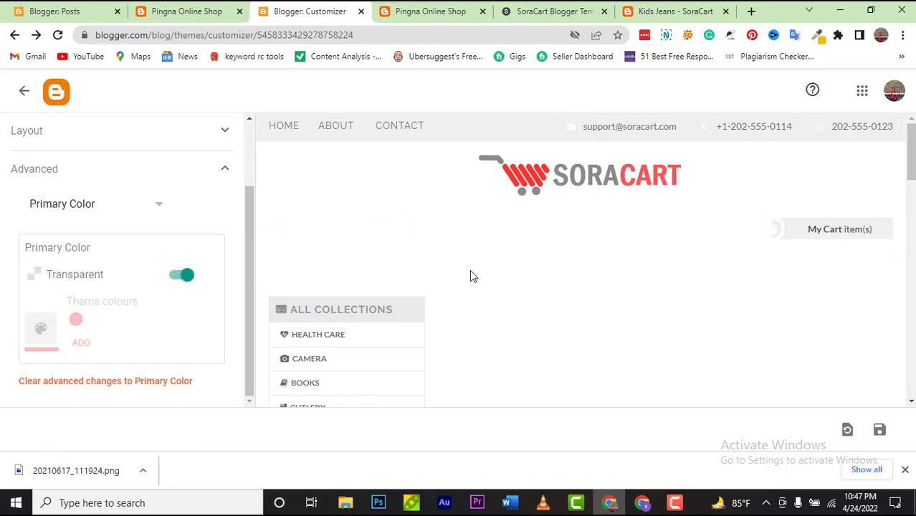
left_click(176, 285)
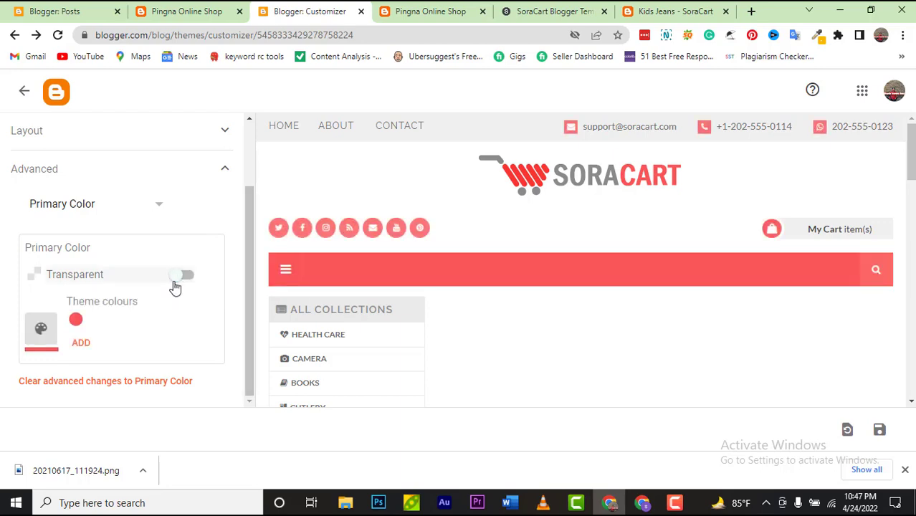
left_click(32, 342)
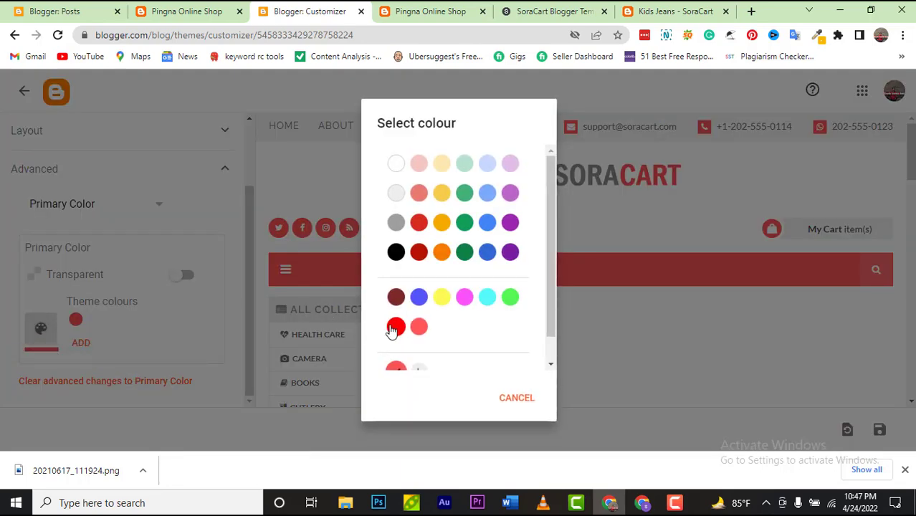
scroll(408, 328, "down", 1)
left_click(421, 278)
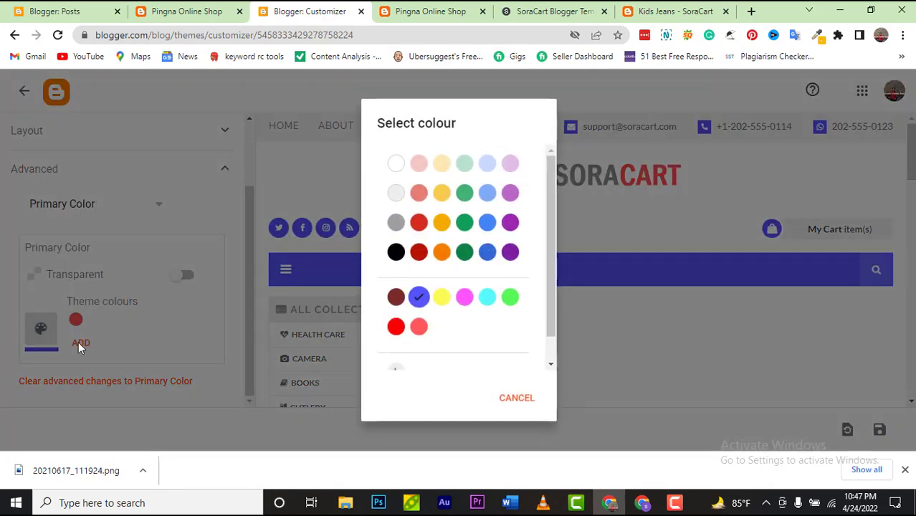
Step: Discard a custom colour attempt and apply the red theme swatch as the primary colour
left_click(41, 329)
scroll(552, 250, "down", 2)
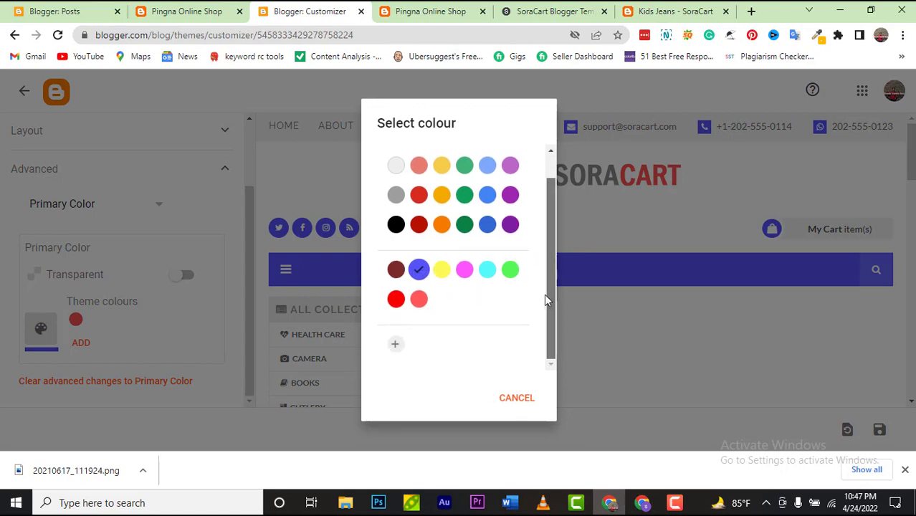
left_click(396, 348)
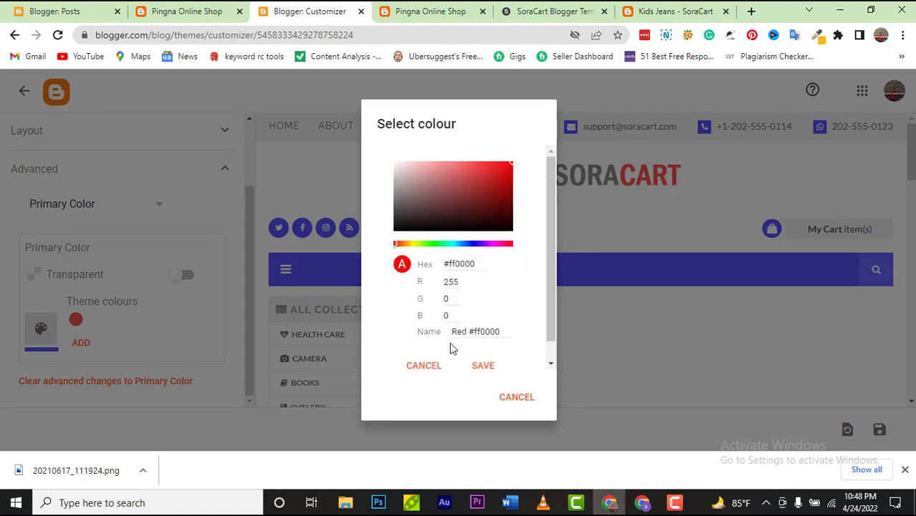
left_click_drag(484, 264, 461, 263)
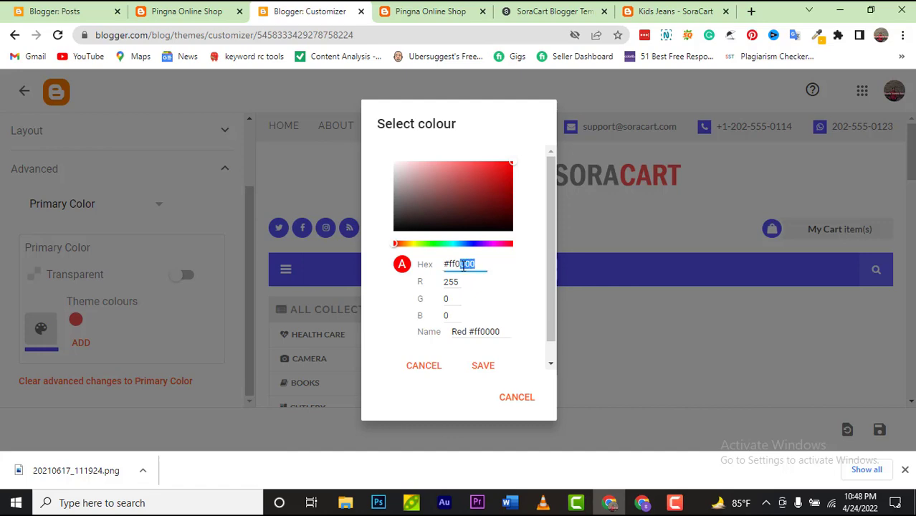
left_click(430, 371)
left_click(513, 397)
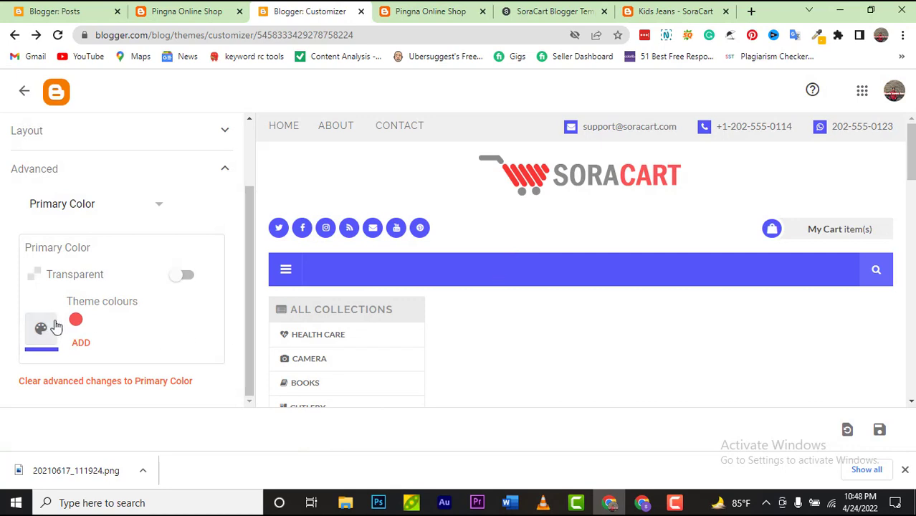
left_click(77, 324)
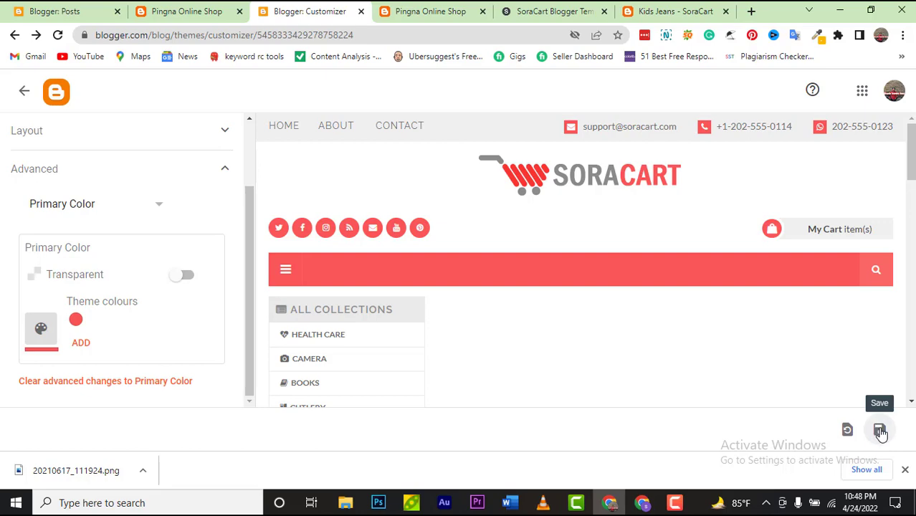
Step: Leave the theme customizer without saving and open the Blog Logo header gadget on the Layout page
left_click(24, 91)
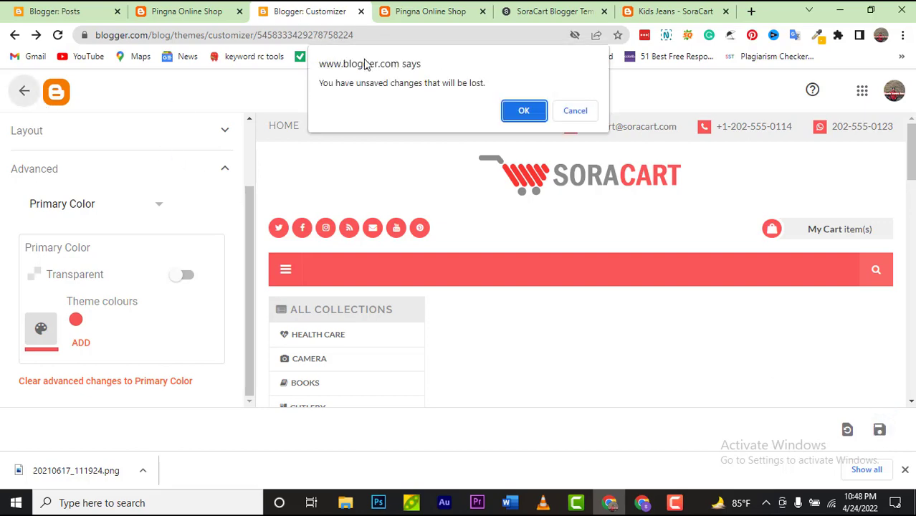
left_click(506, 113)
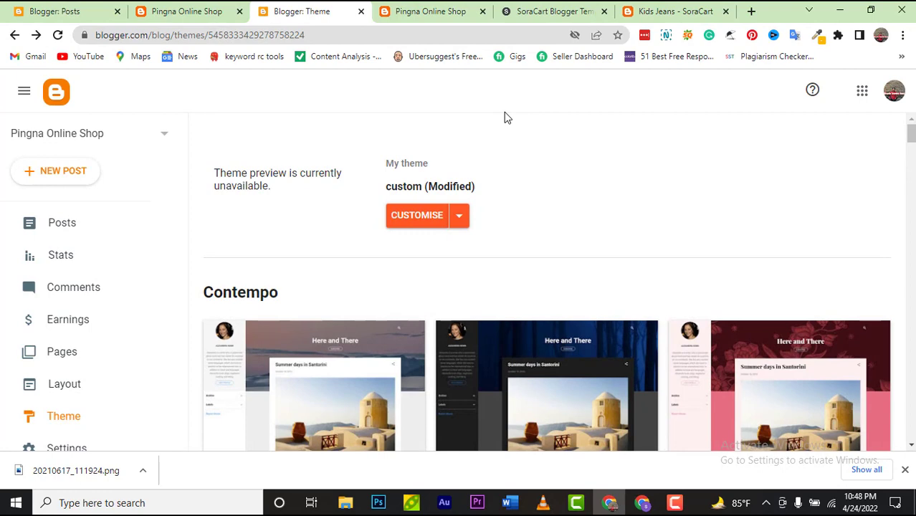
left_click(101, 396)
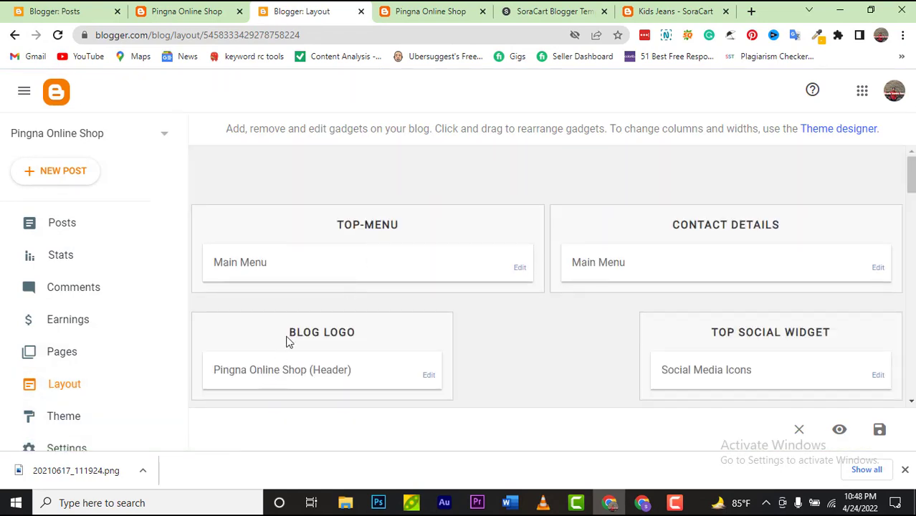
left_click(431, 376)
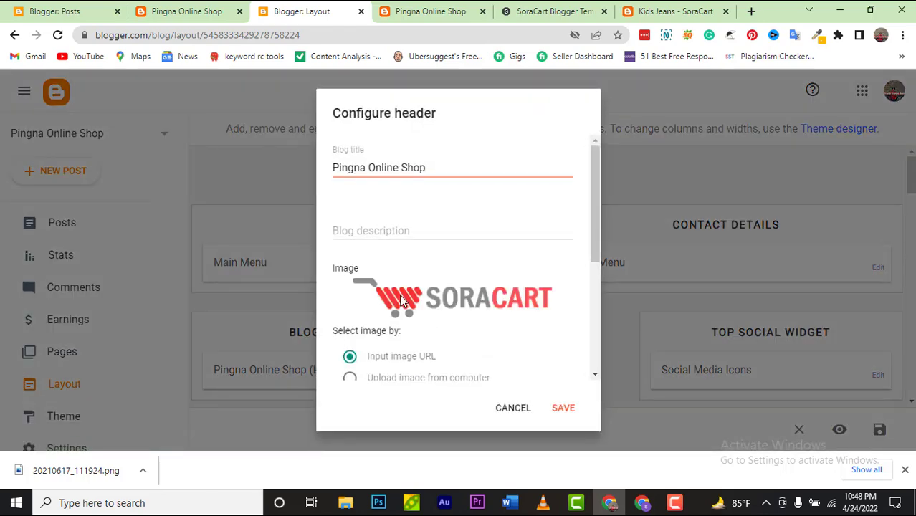
Step: Upload 20210617_111924.png from Downloads as the Blog Logo header image
scroll(401, 299, "down", 1)
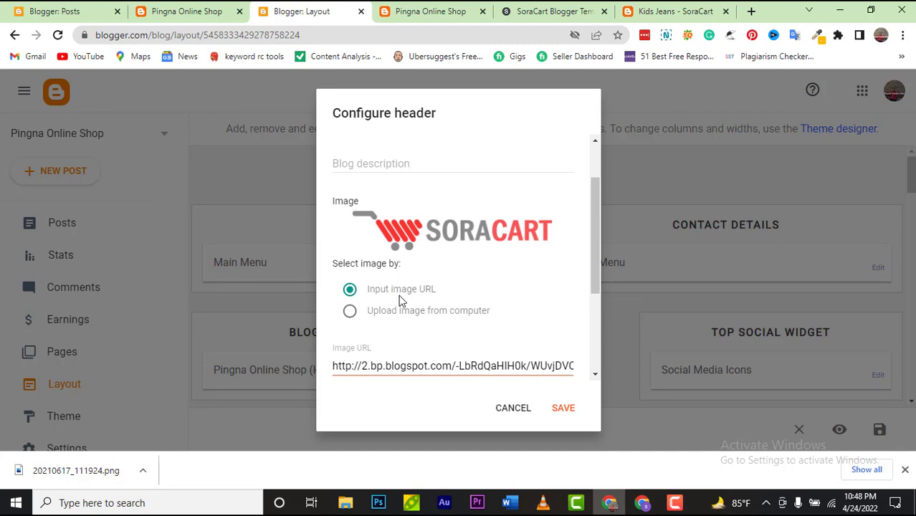
left_click(349, 313)
scroll(394, 362, "down", 1)
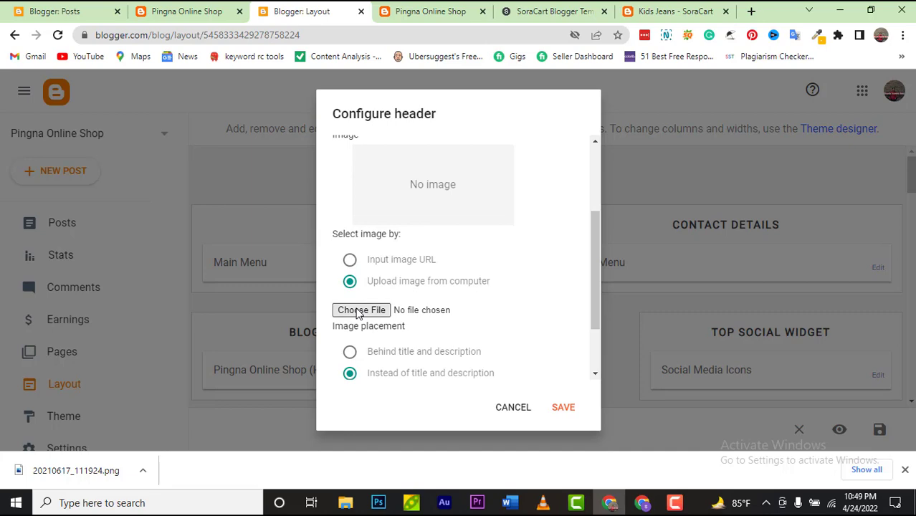
left_click(359, 311)
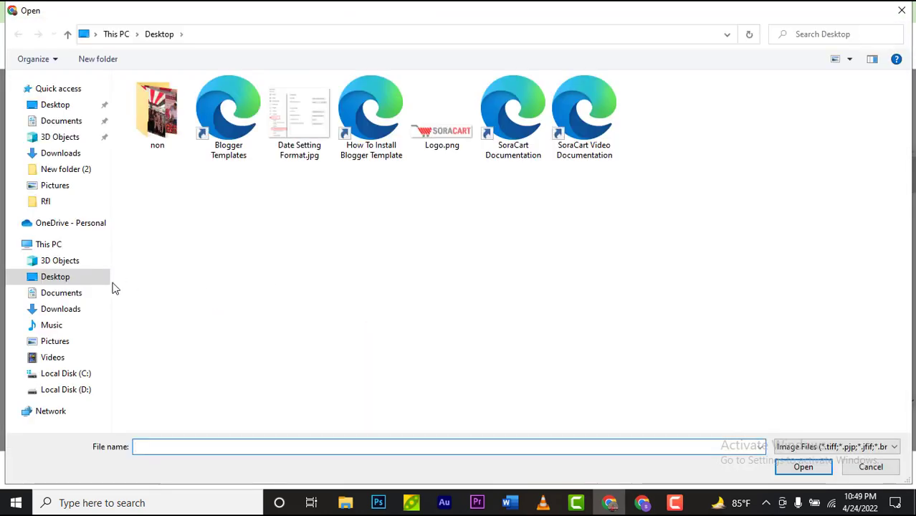
left_click(70, 310)
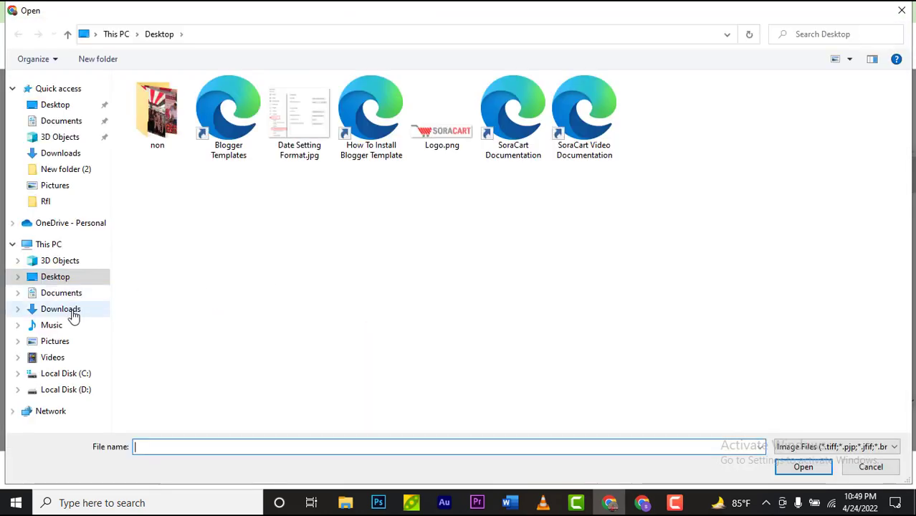
left_click(171, 119)
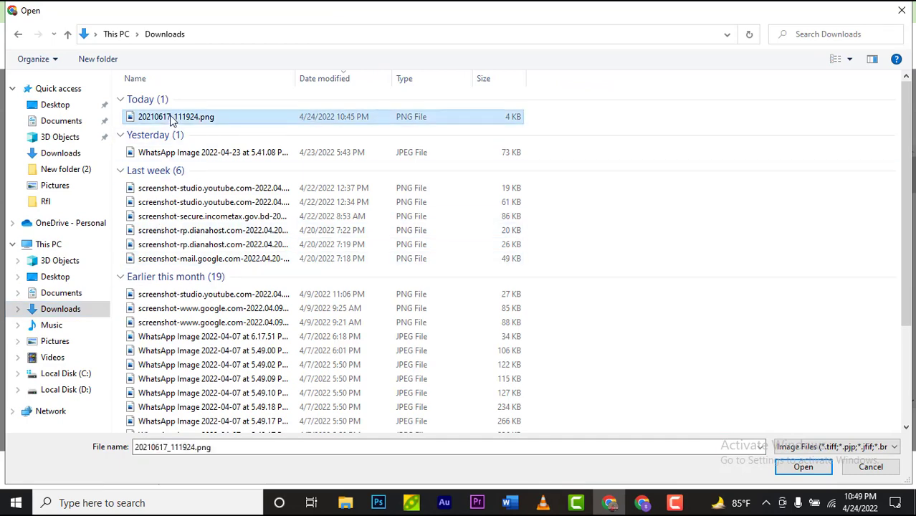
left_click(795, 468)
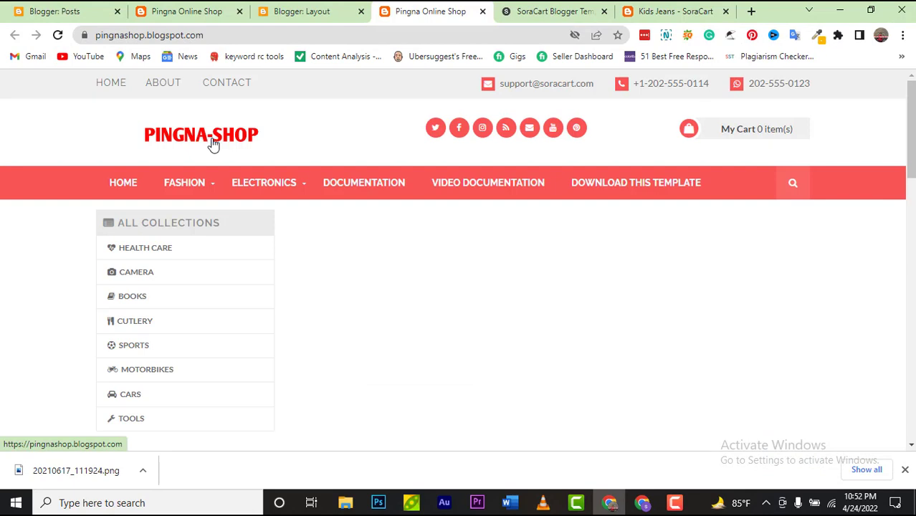
Step: Review and save the Blog Logo gadget's PINGNA-SHOP image settings, then view the live storefront
left_click(282, 12)
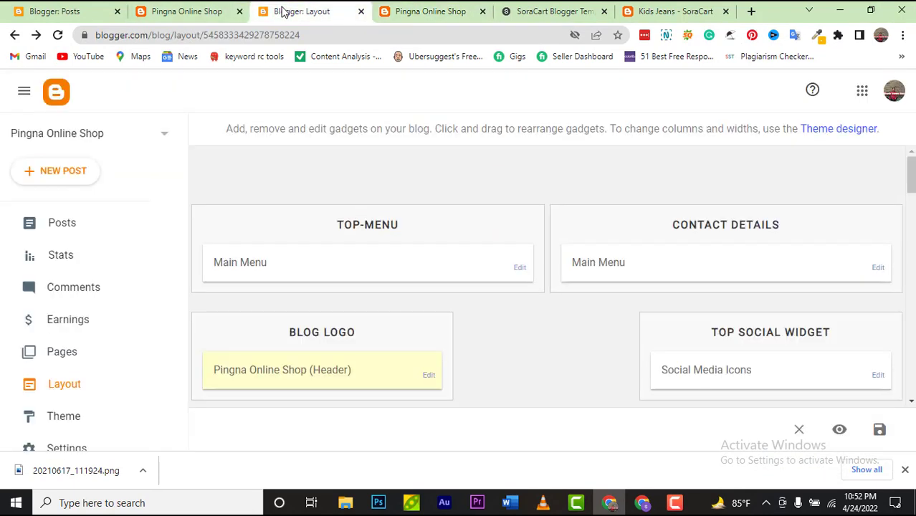
left_click(428, 376)
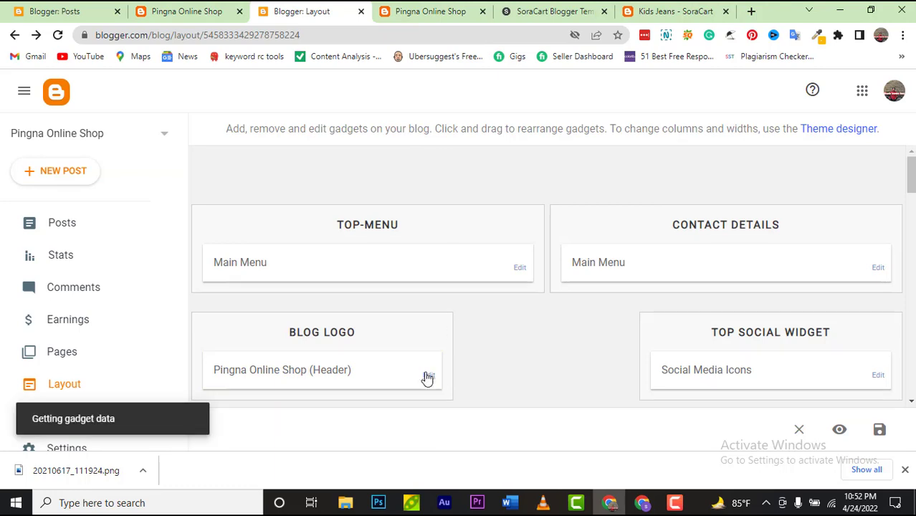
scroll(454, 323, "down", 1)
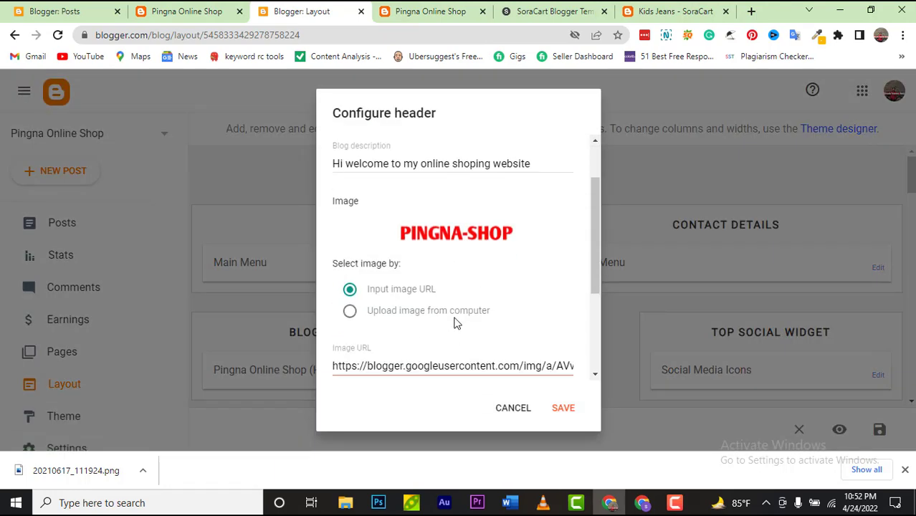
scroll(454, 322, "up", 1)
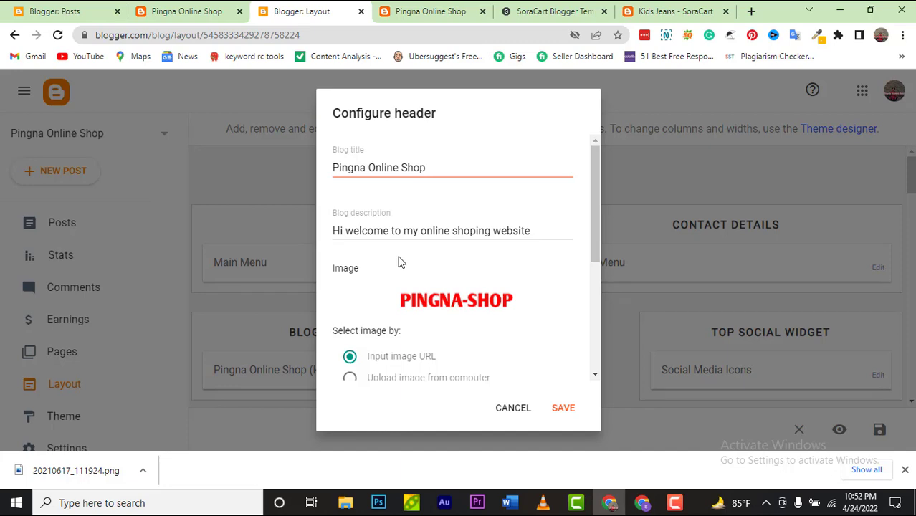
scroll(423, 236, "down", 1)
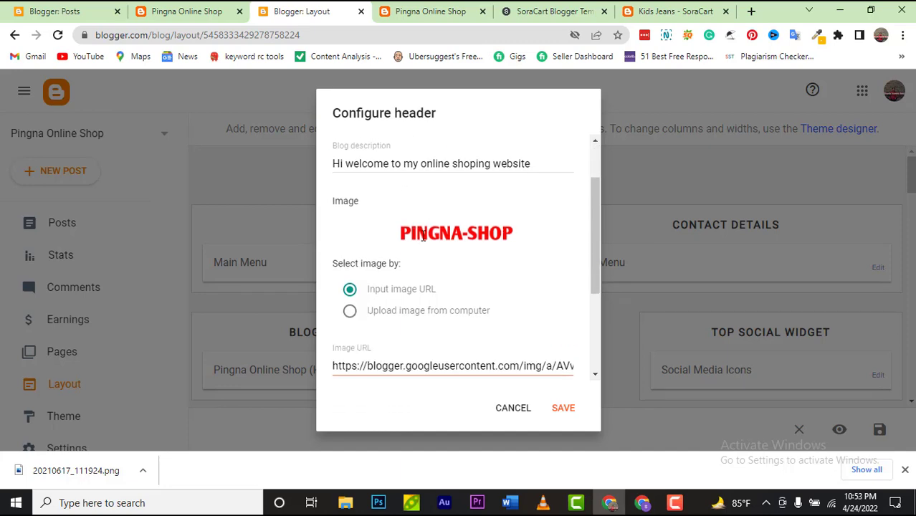
scroll(444, 266, "down", 1)
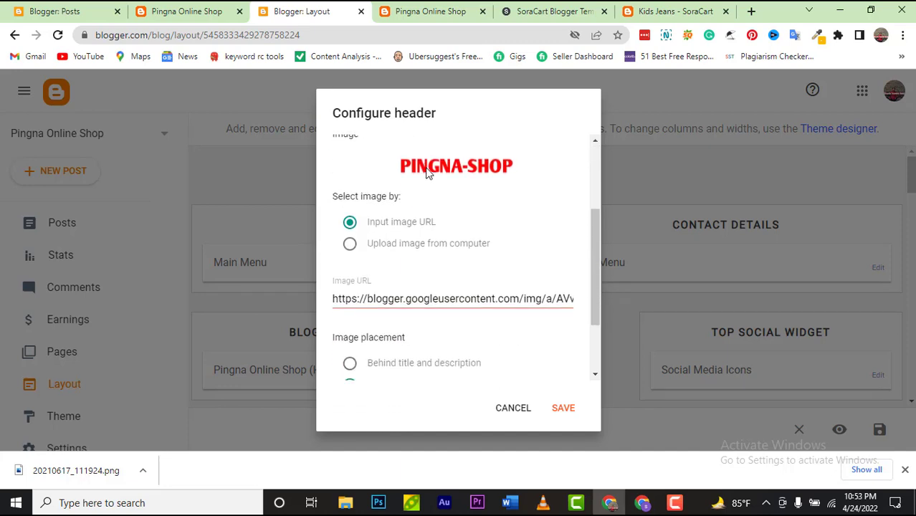
scroll(390, 361, "down", 1)
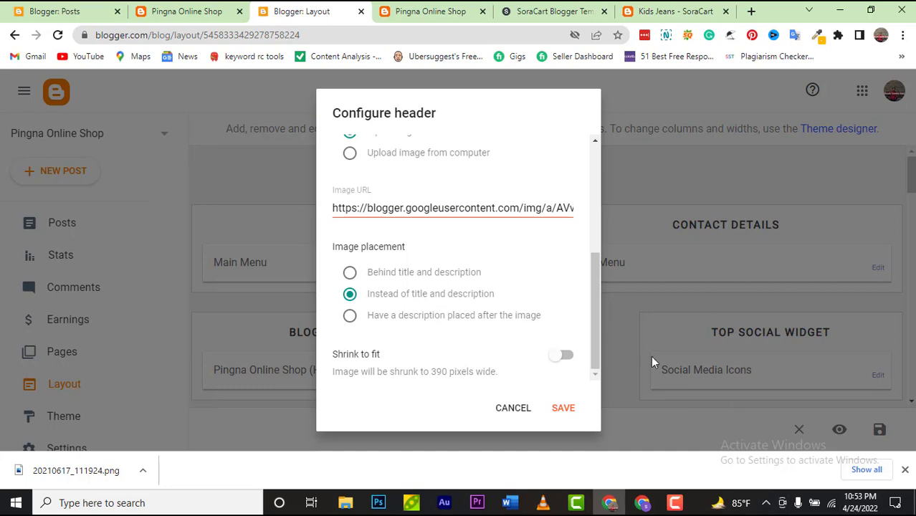
left_click(555, 411)
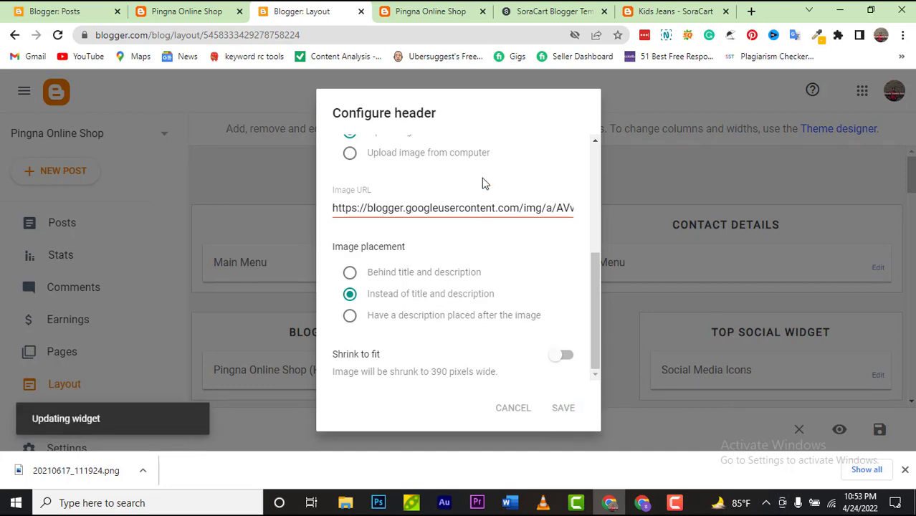
left_click(430, 11)
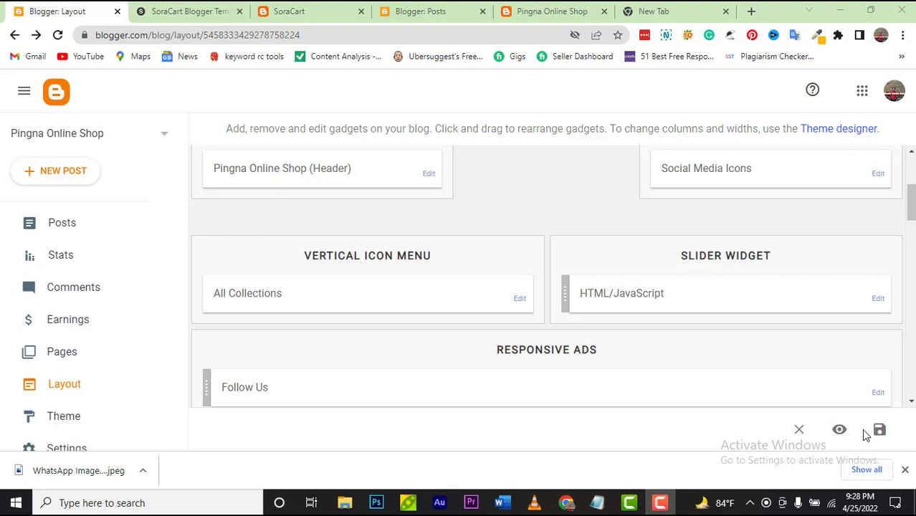
Step: Go back to the Blogger Layout tab and look over the gadget list
mouse_move(712, 503)
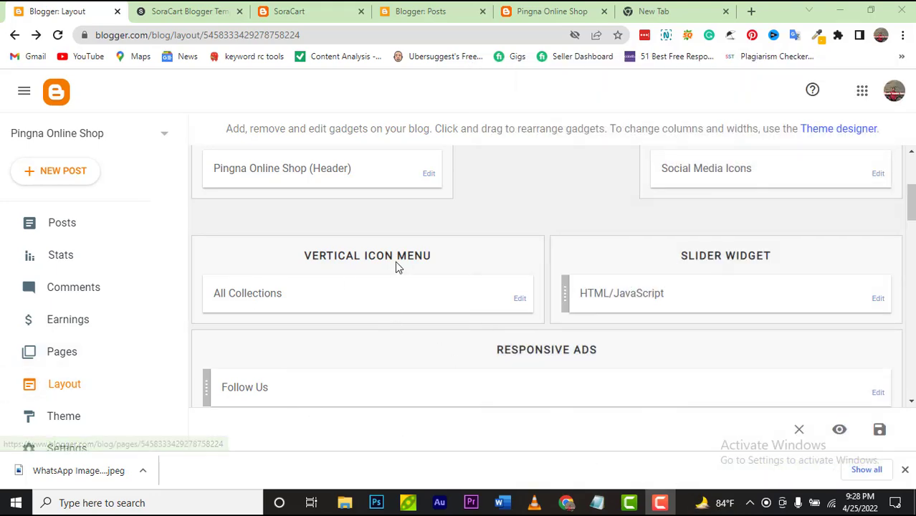
Step: Create a new blank post from the Posts list, with the cursor in its Title field
left_click(128, 225)
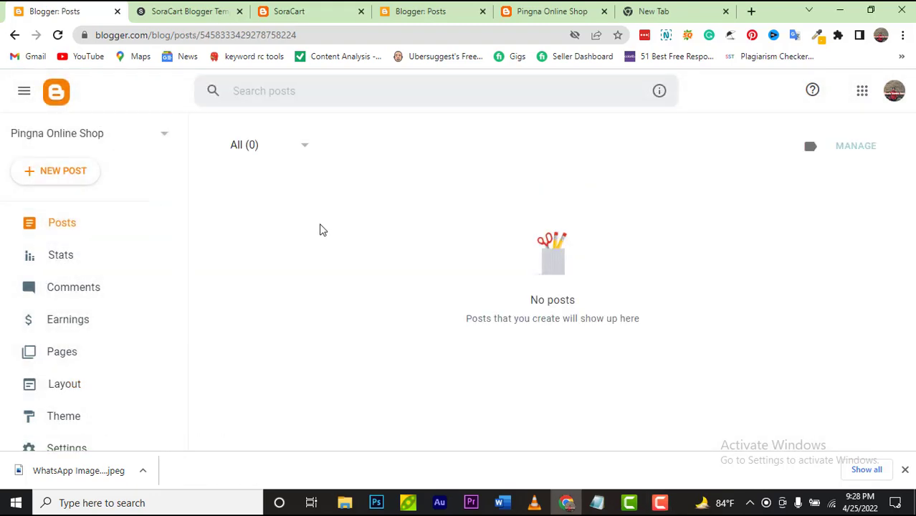
left_click(51, 178)
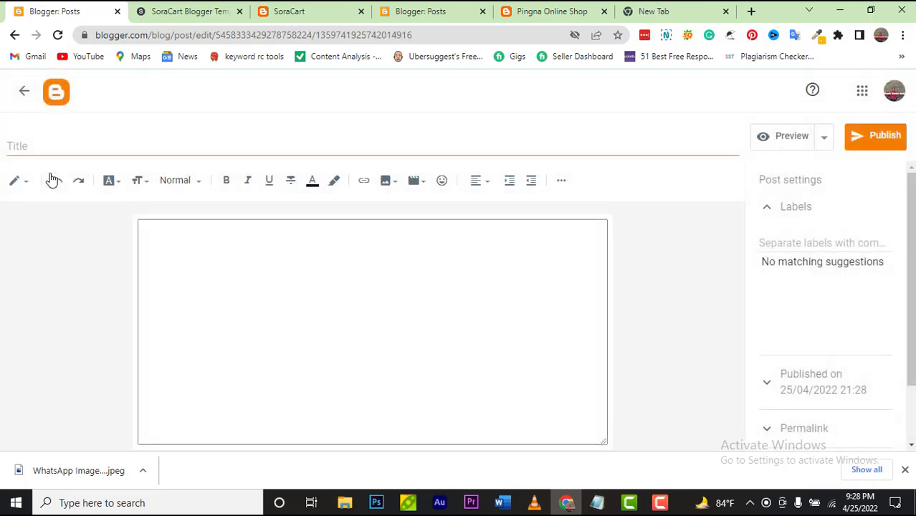
left_click(101, 145)
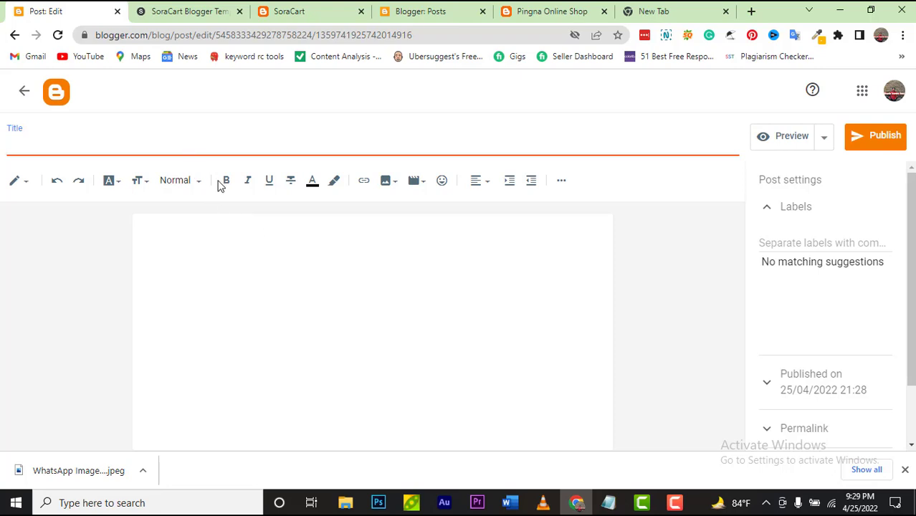
Step: Copy 'Mens Premium Shirt 450' from the Notepad notes and return to Chrome
mouse_move(613, 504)
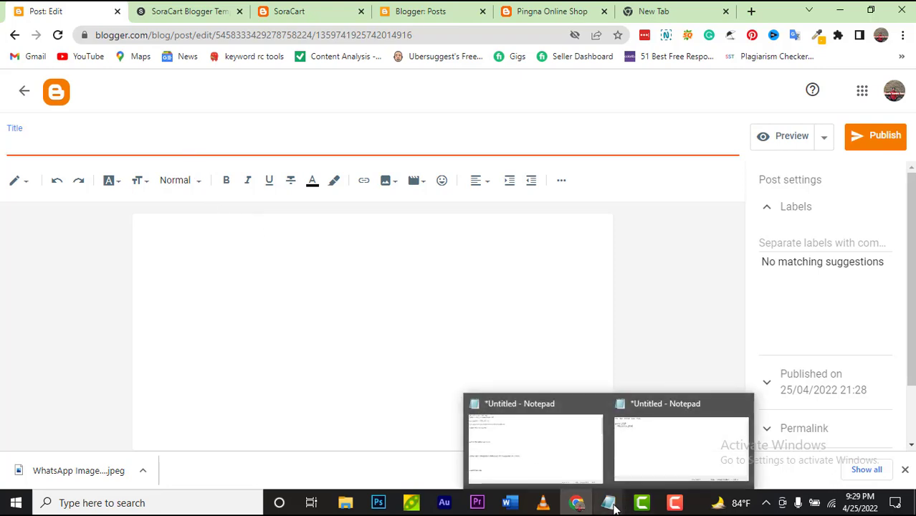
left_click(573, 463)
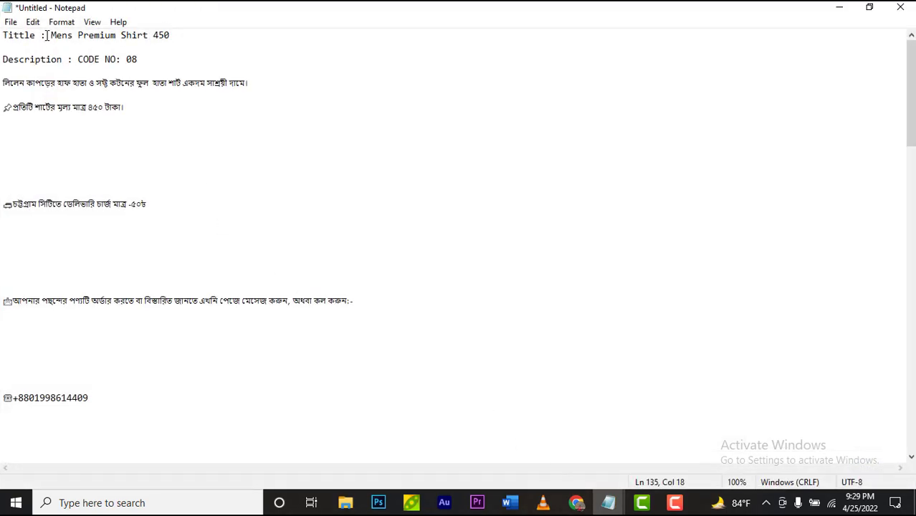
left_click_drag(47, 36, 181, 40)
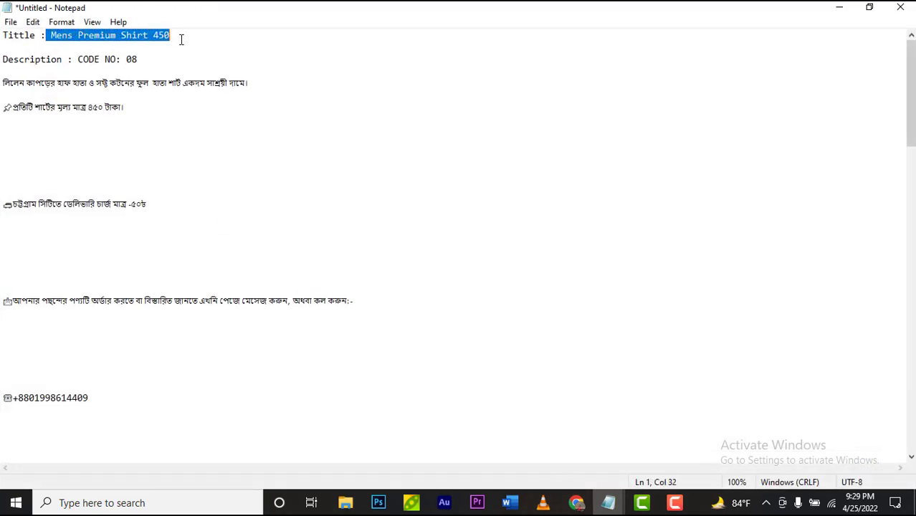
right_click(180, 37)
left_click(197, 80)
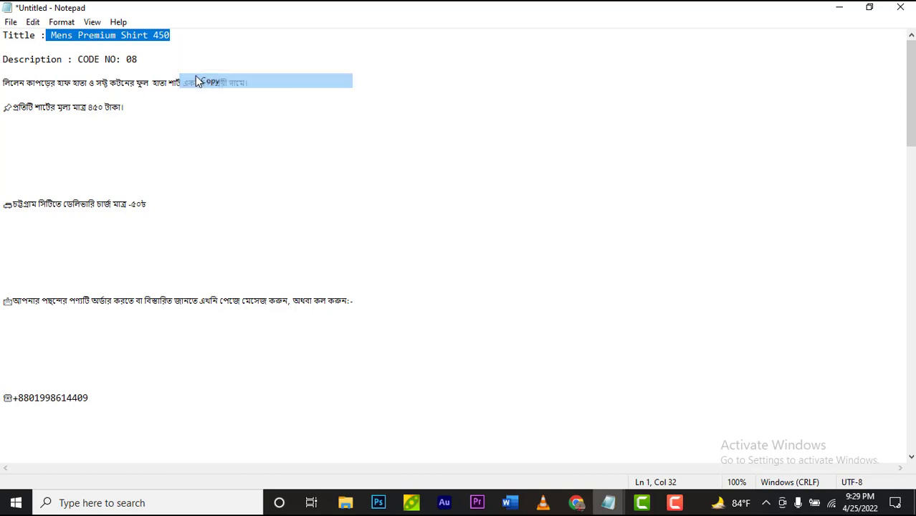
left_click(577, 504)
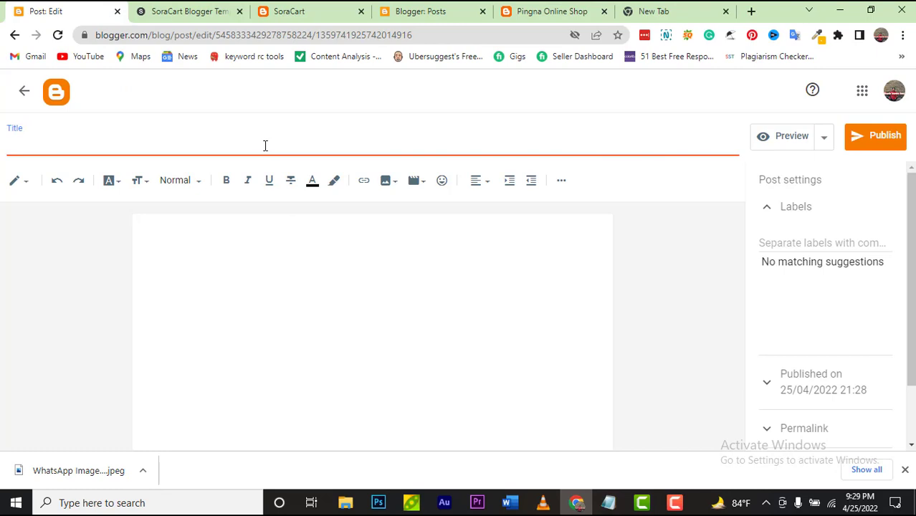
Step: Paste 'Mens Premium Shirt 450' as the post title and open the Insert image menu
key("ctrl+v")
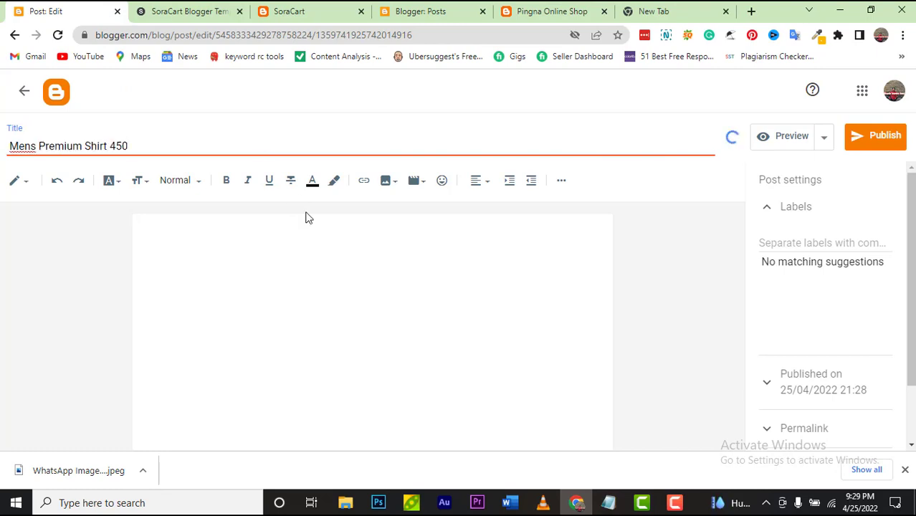
left_click(321, 263)
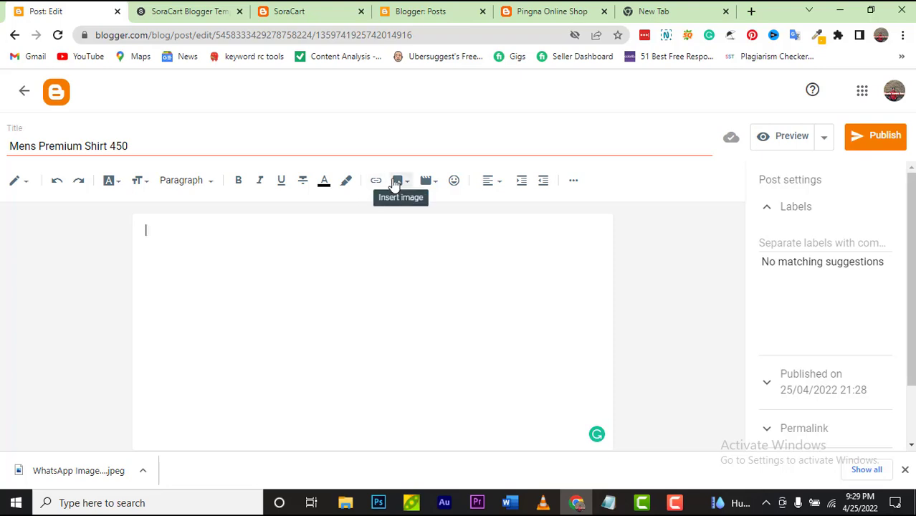
left_click(674, 502)
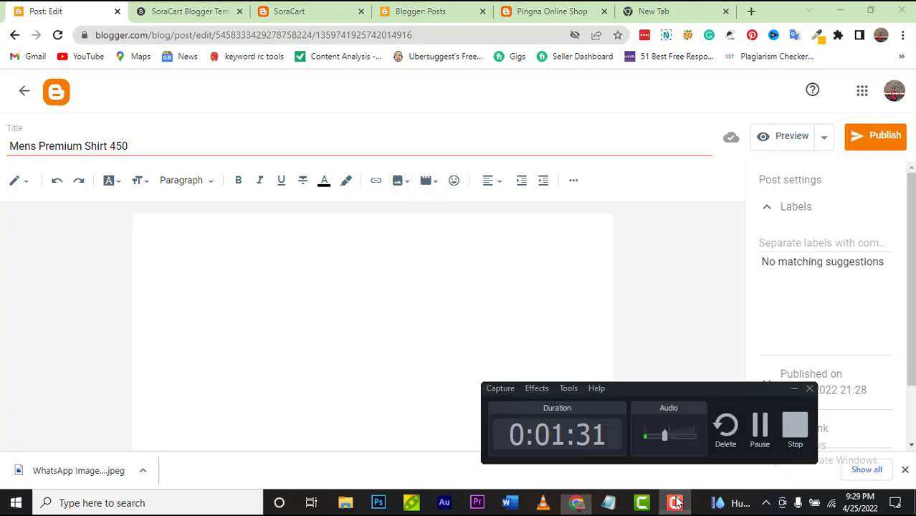
left_click(886, 403)
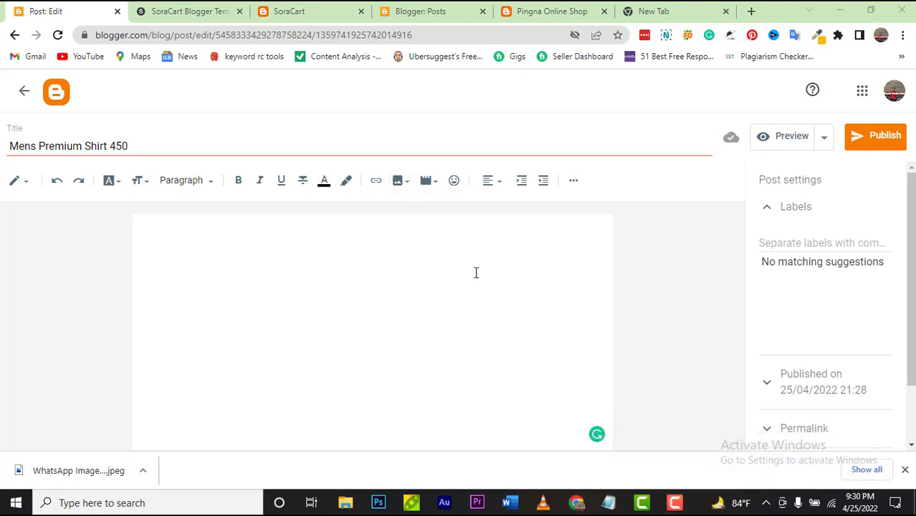
left_click(399, 187)
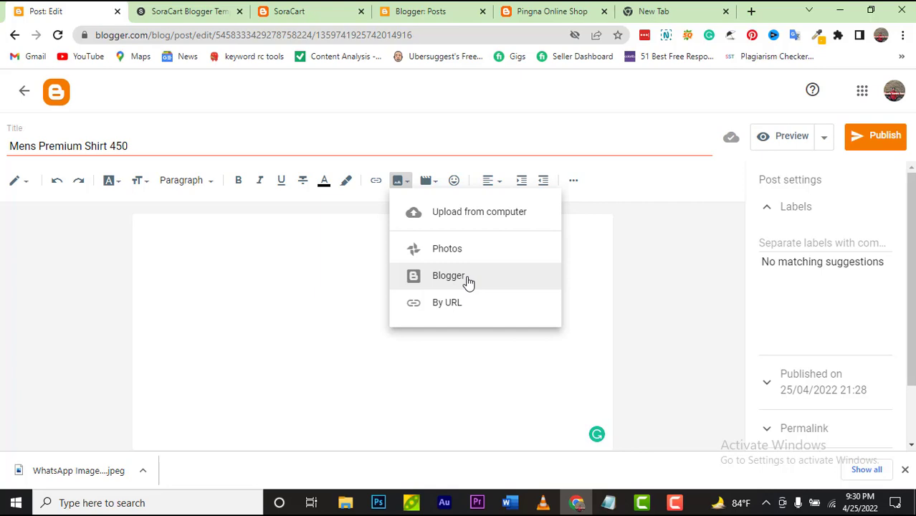
Step: Upload the WhatsApp shirt photo from Downloads and insert it into the post body
left_click(472, 215)
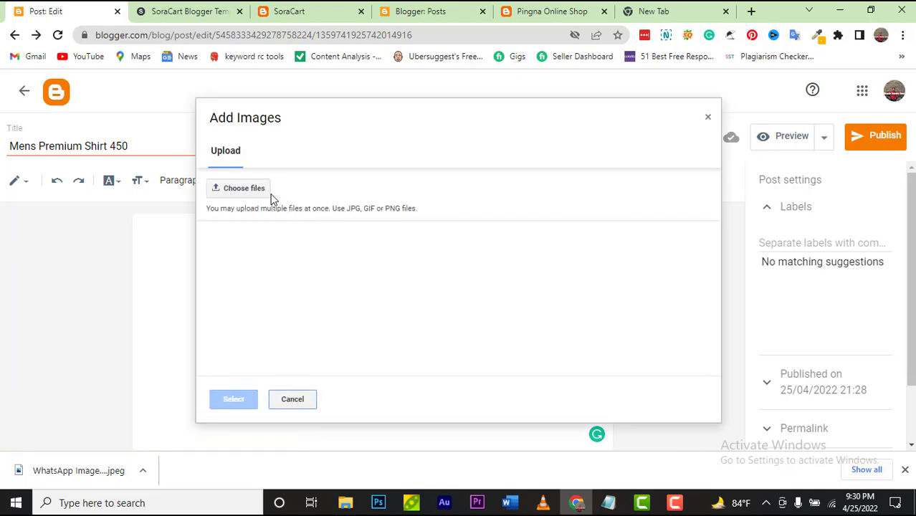
left_click(266, 190)
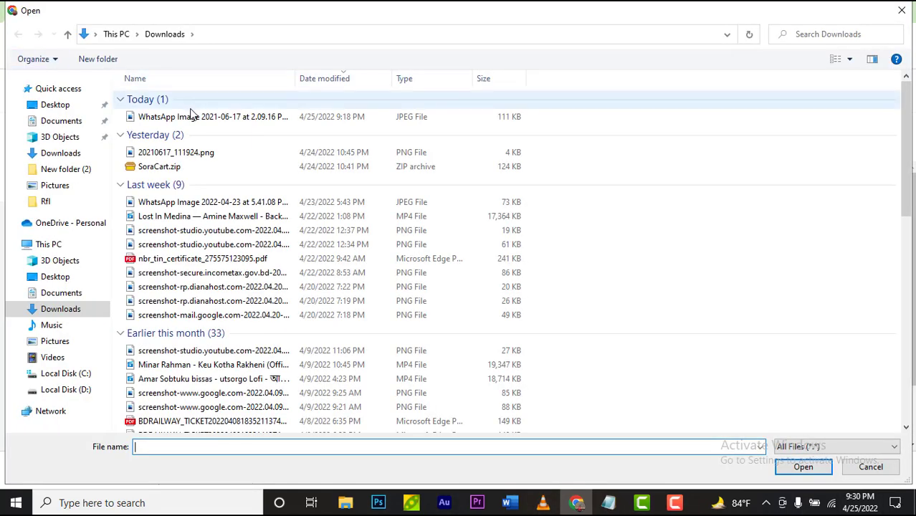
left_click(192, 119)
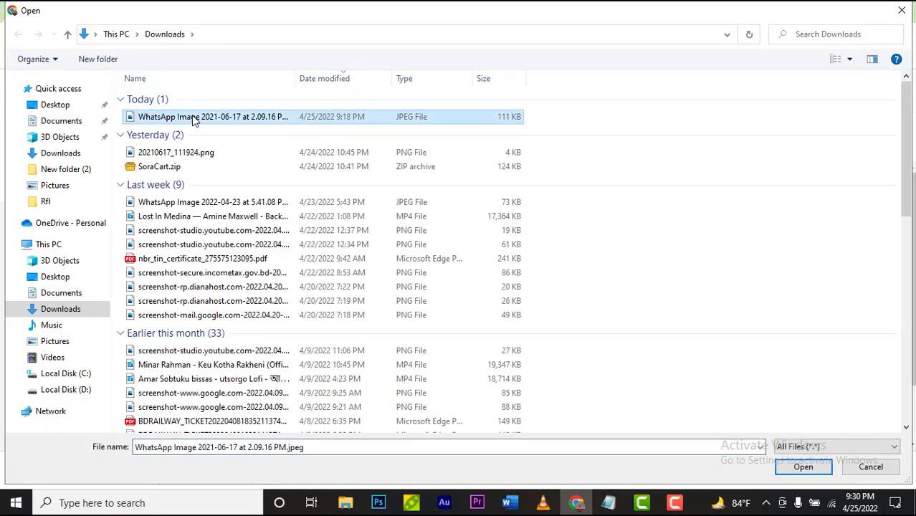
left_click(804, 469)
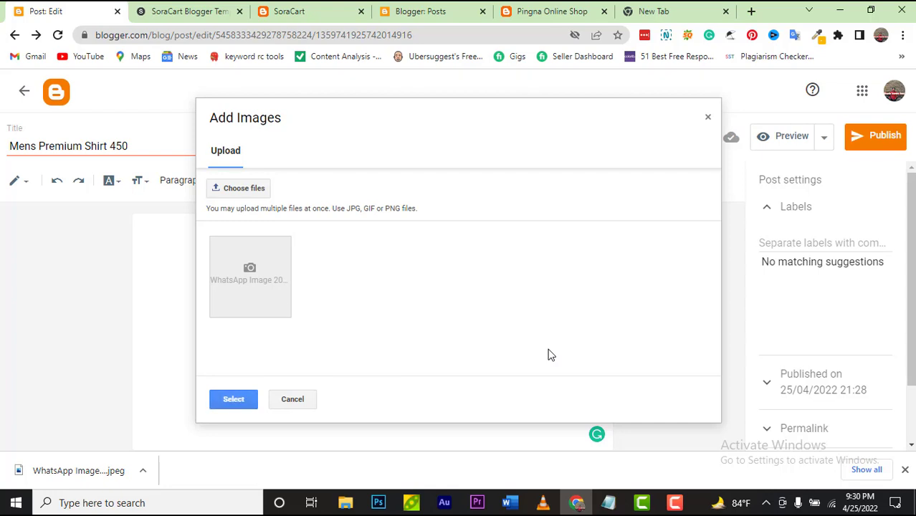
left_click(250, 265)
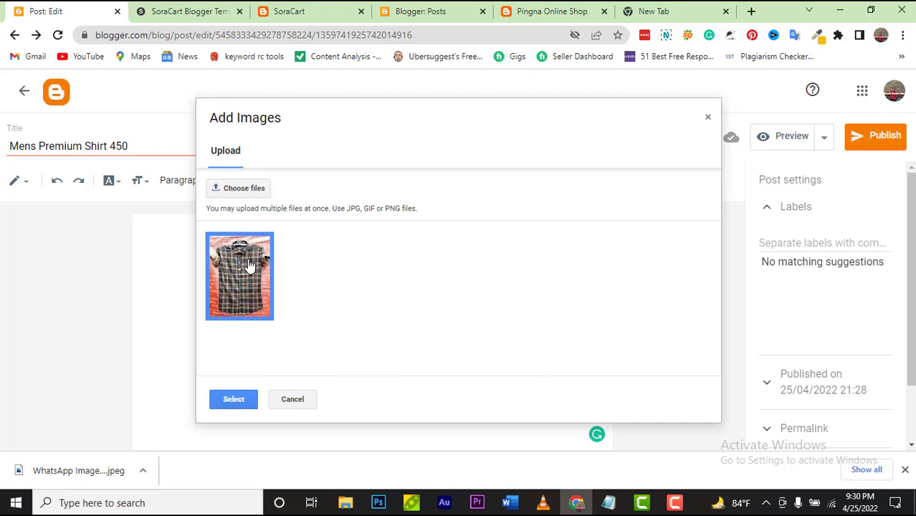
left_click(237, 399)
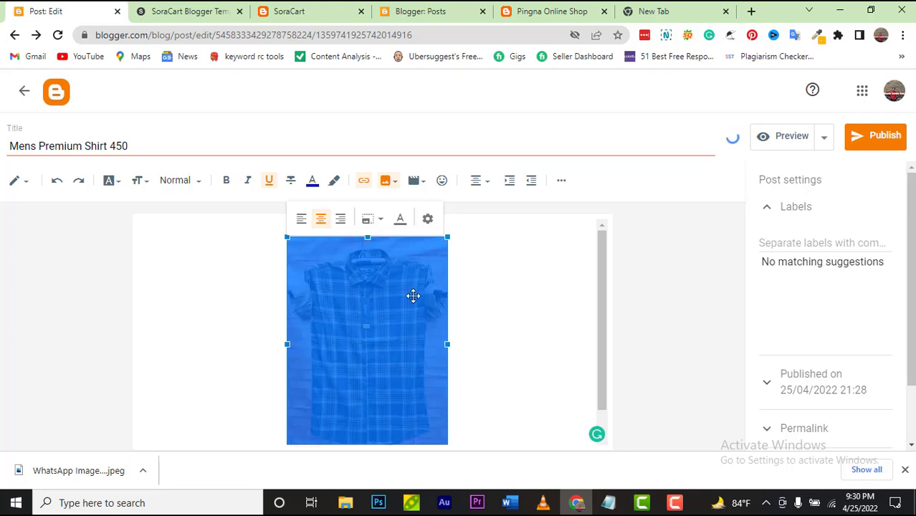
Step: Try left and right alignment on the shirt photo, then centre it
left_click(301, 231)
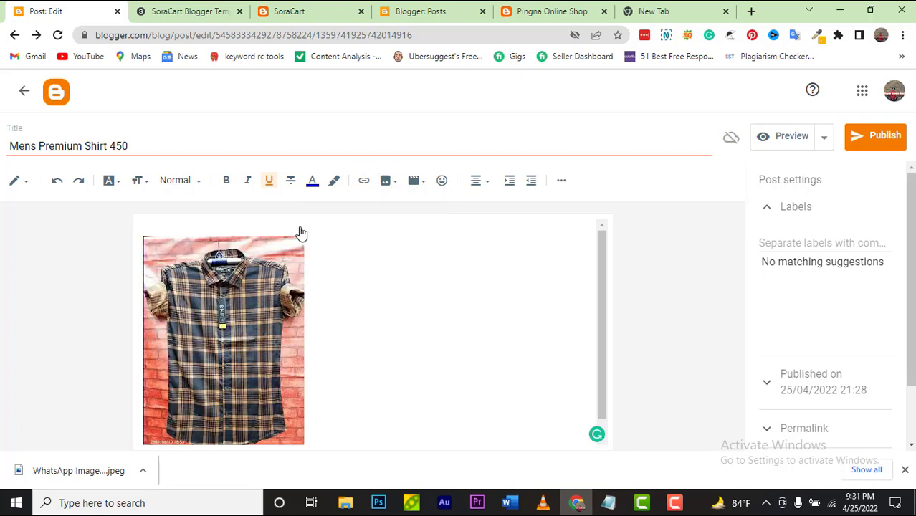
left_click(223, 303)
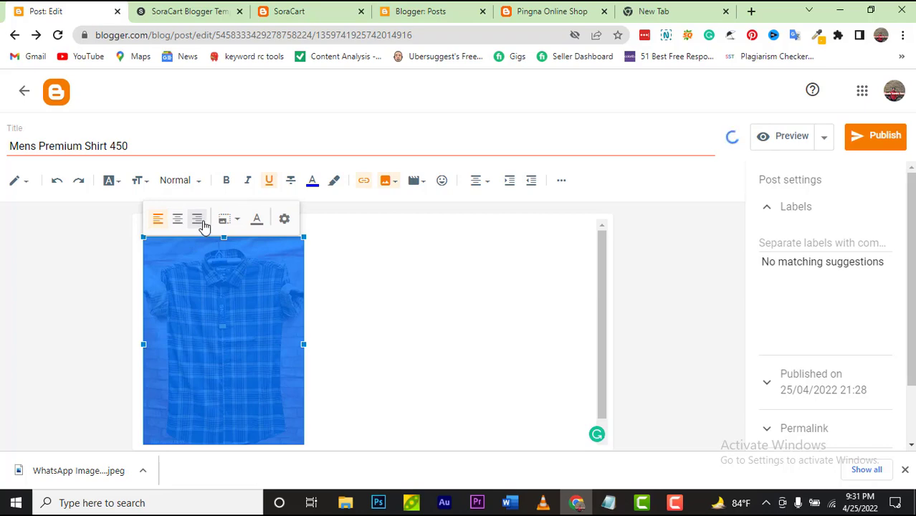
left_click(198, 220)
left_click(446, 311)
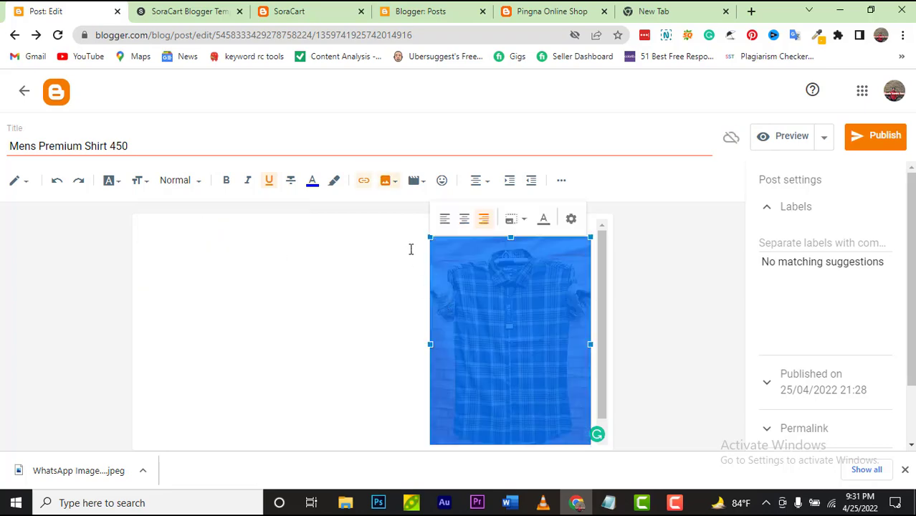
left_click(465, 219)
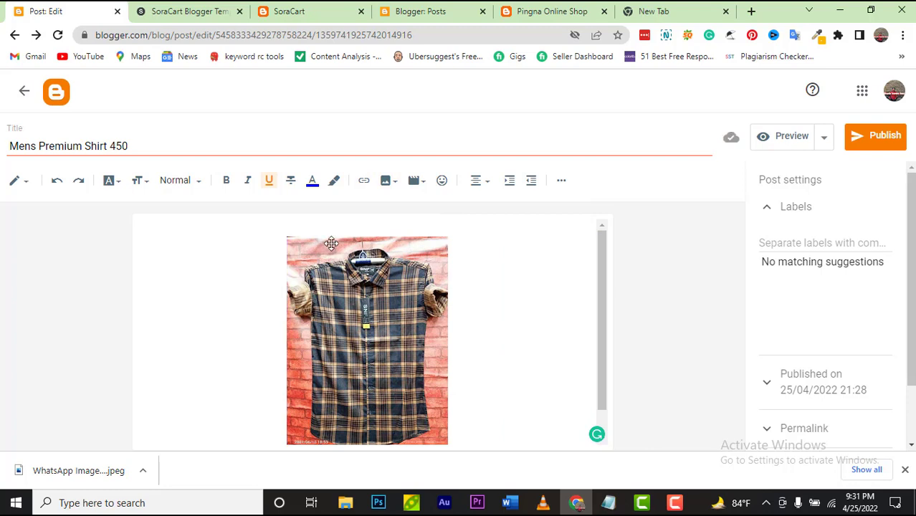
Step: Enlarge the shirt photo to Original size, then set it back to Medium
scroll(464, 301, "down", 1)
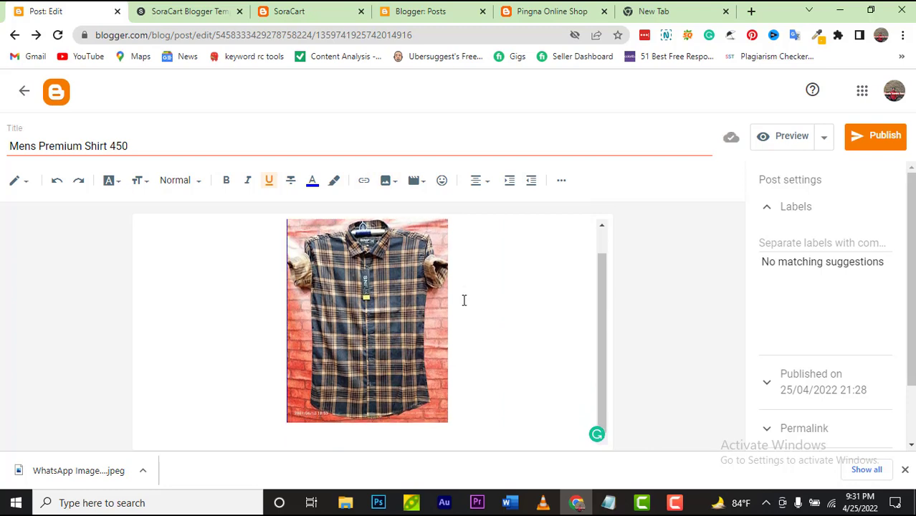
left_click(381, 354)
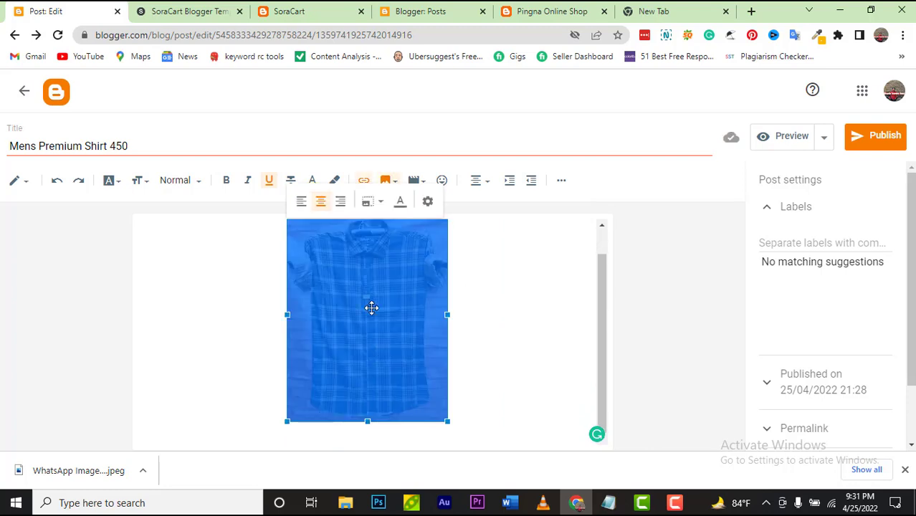
left_click(378, 203)
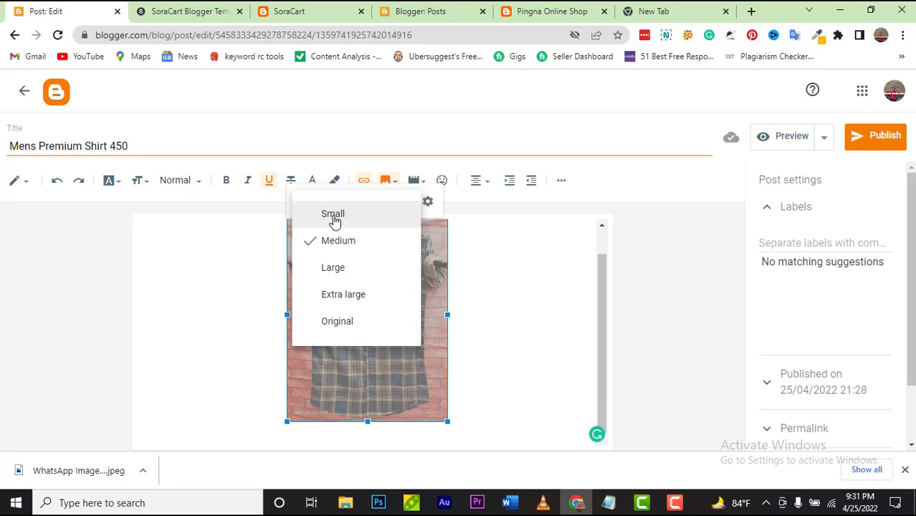
left_click(362, 327)
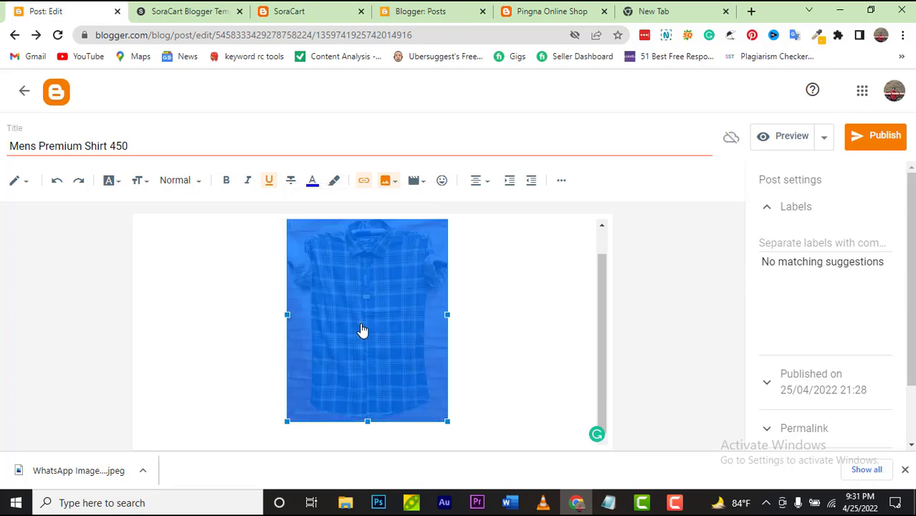
scroll(360, 292, "down", 2)
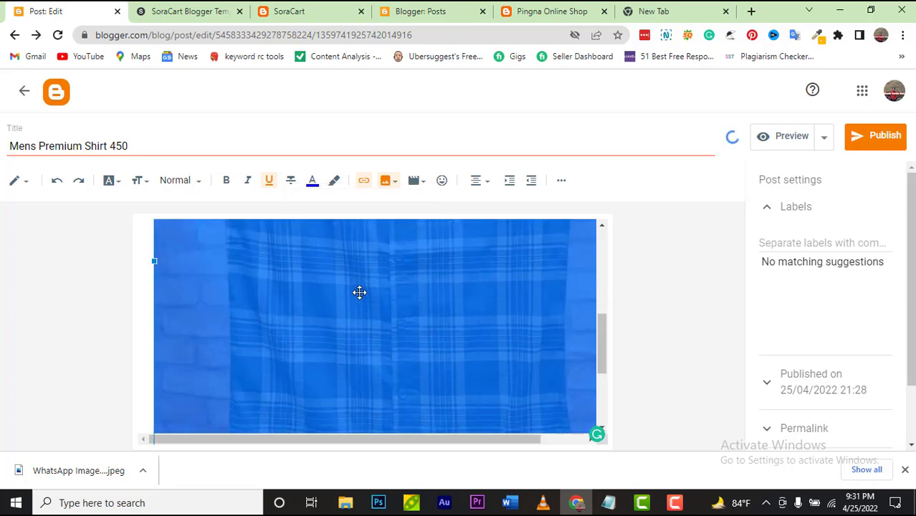
scroll(359, 292, "up", 3)
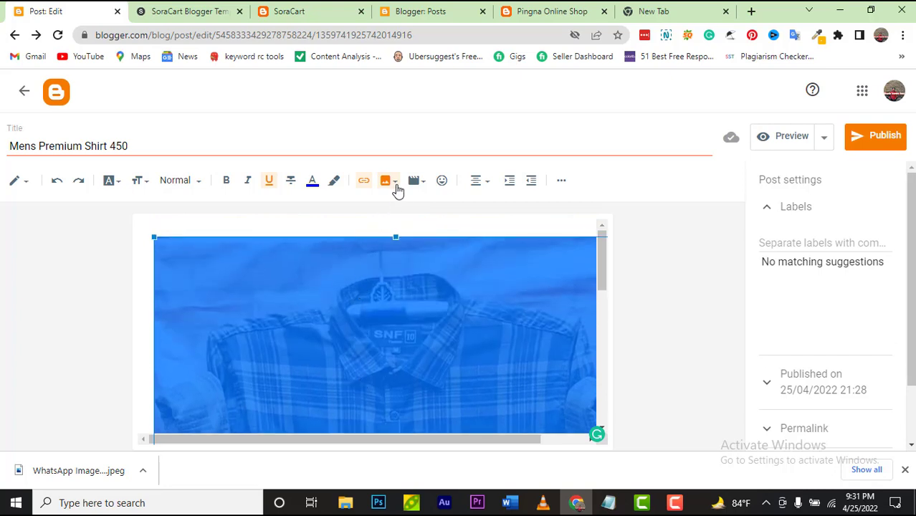
left_click(395, 181)
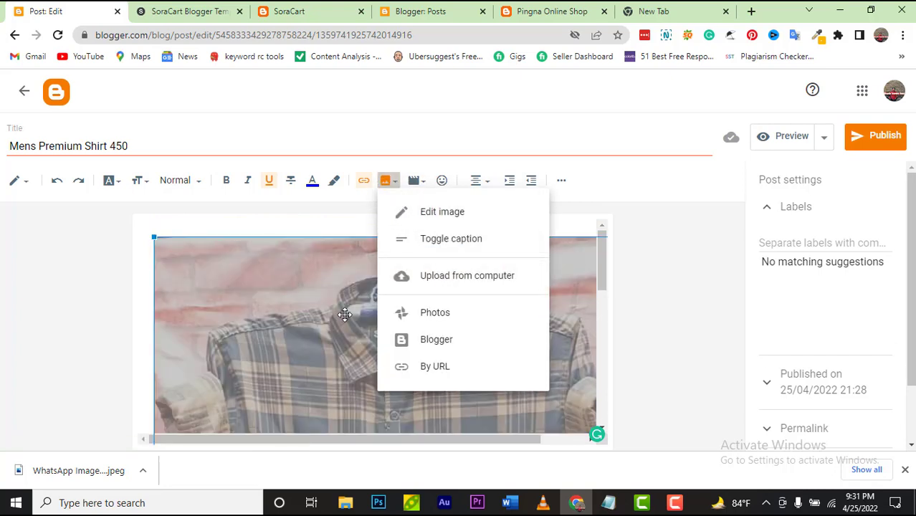
left_click(345, 316)
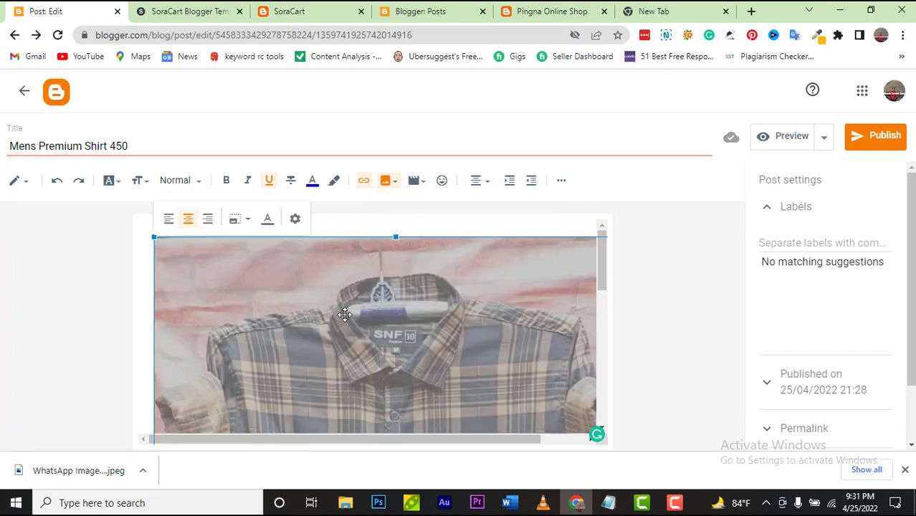
left_click(246, 228)
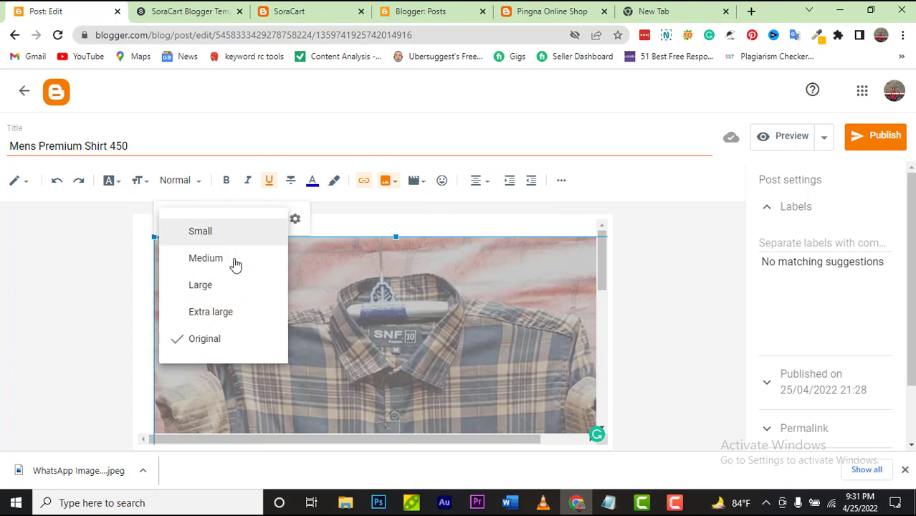
left_click(236, 265)
scroll(526, 340, "down", 2)
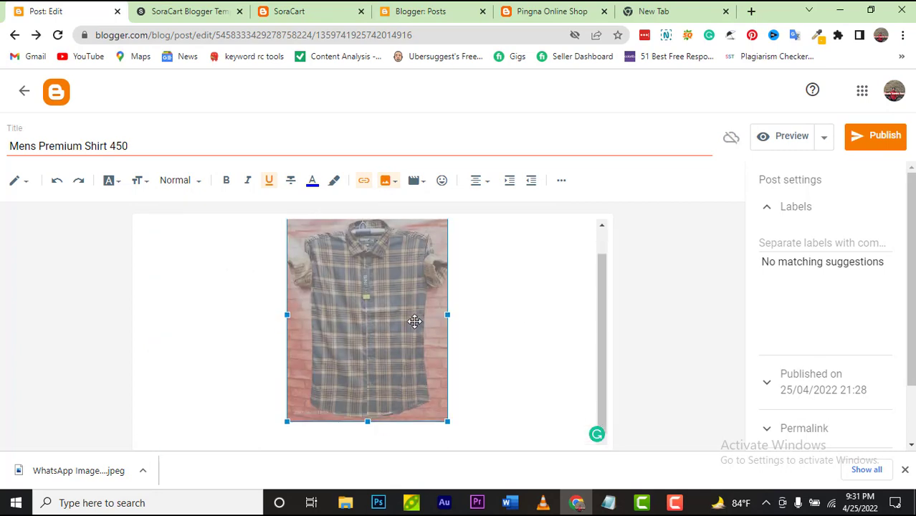
Step: Set the shirt photo's alt text and title text to 'Mens Premium Shirt 450'
left_click(409, 317)
left_click(430, 203)
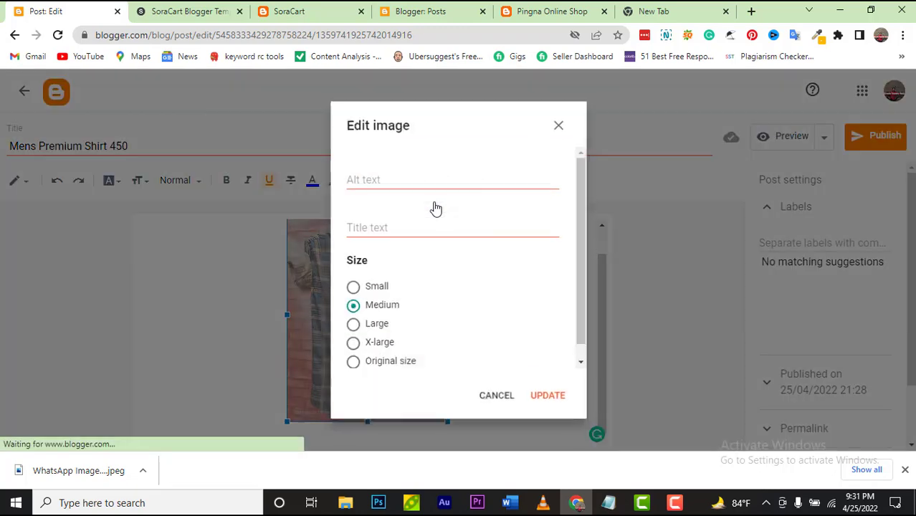
left_click(413, 182)
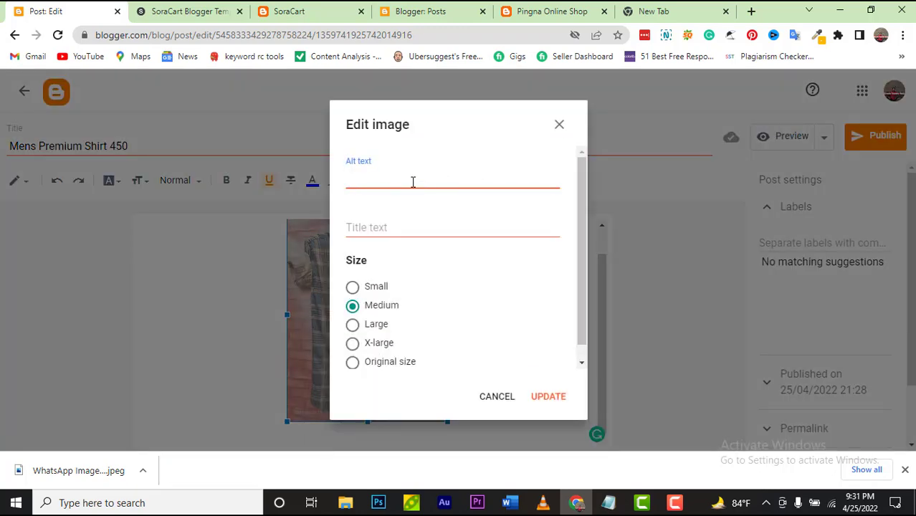
type("Mens Premium Shirt 450")
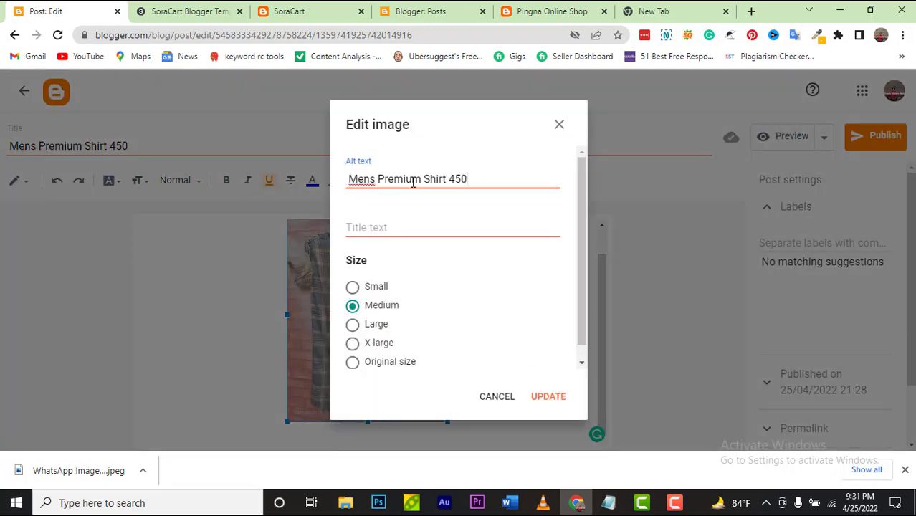
left_click(417, 225)
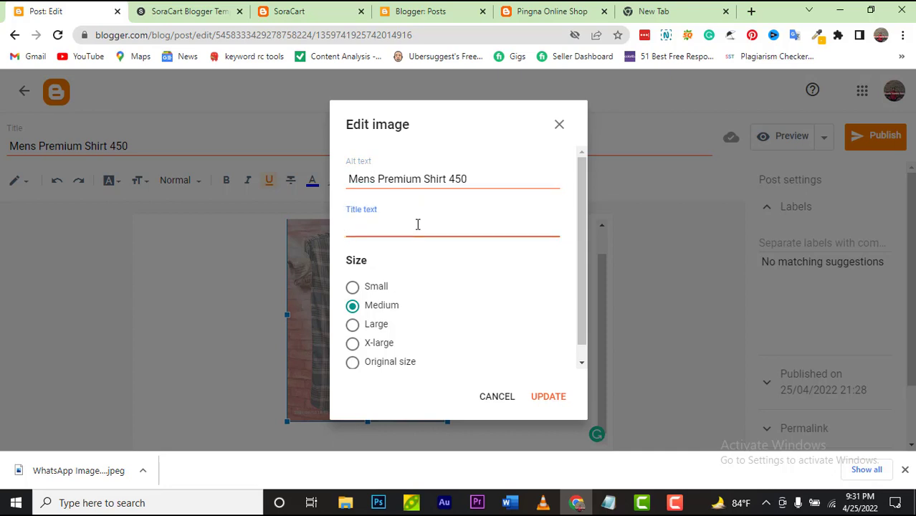
type("Mens Premium Shirt 450")
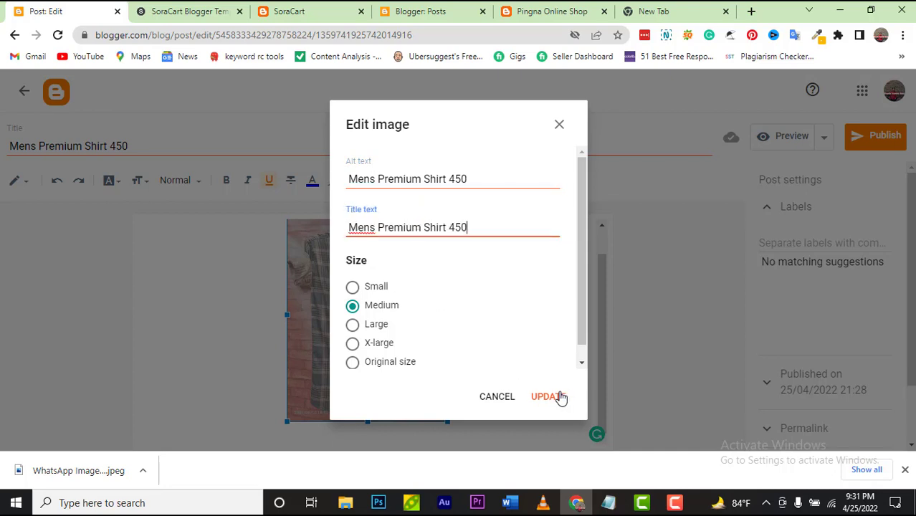
left_click(558, 396)
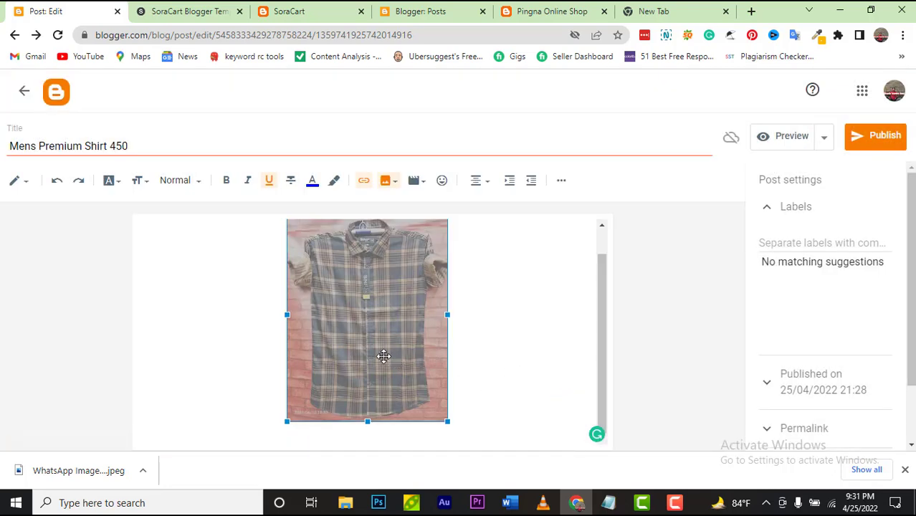
Step: Reopen the photo settings to check them, then close without changes
left_click(383, 354)
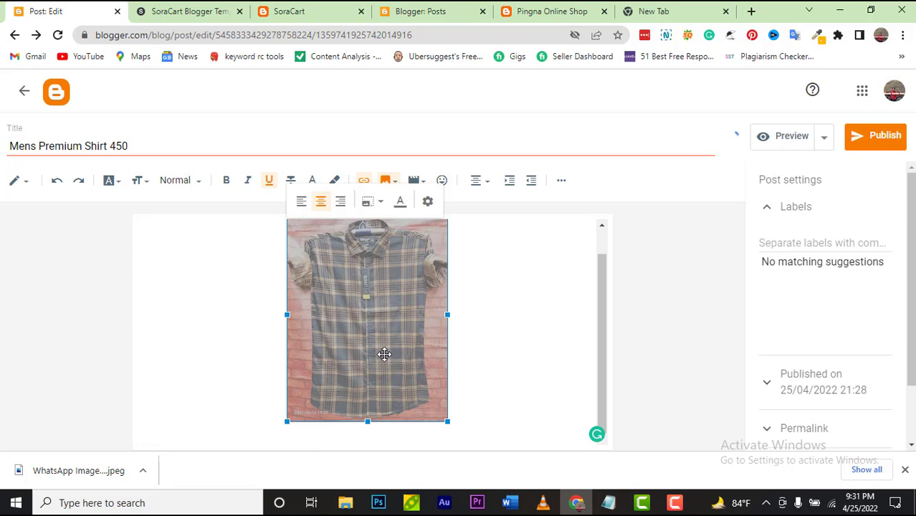
left_click(428, 202)
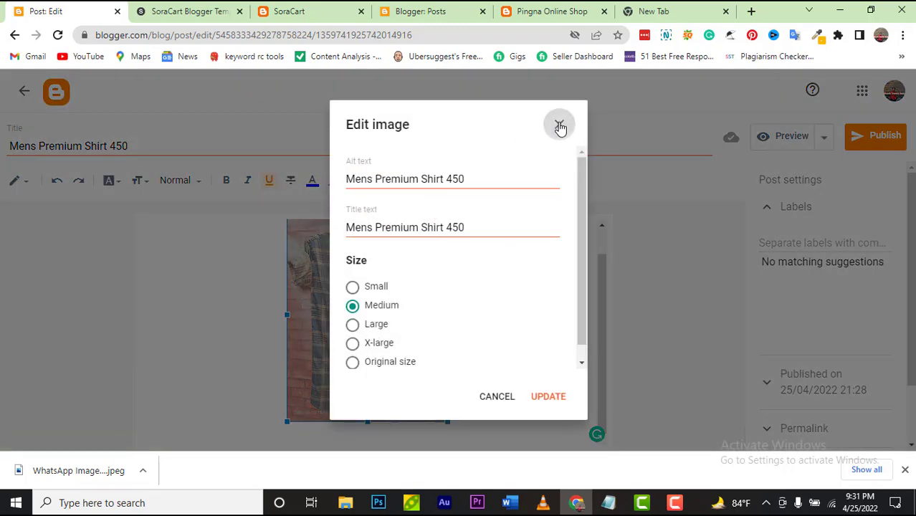
left_click(559, 124)
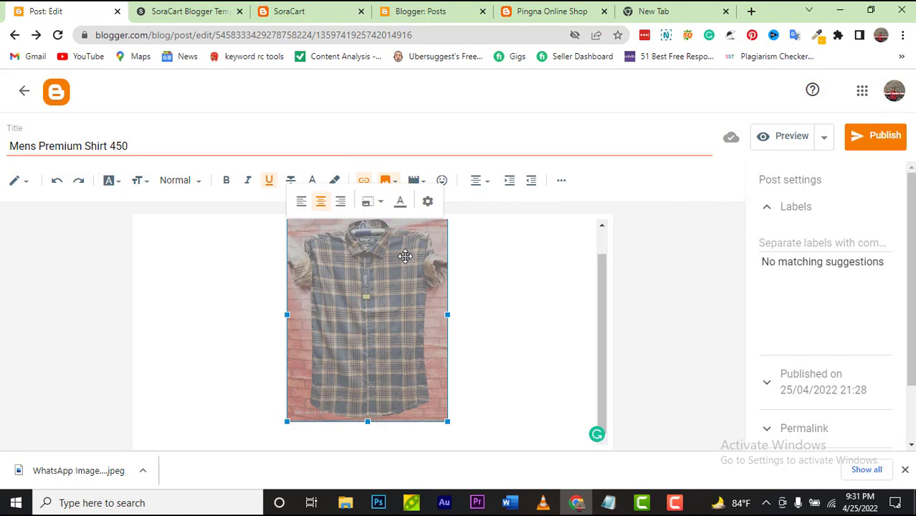
Step: Add the caption 'Mens Premium Shirt 450' beneath the shirt photo
left_click(399, 210)
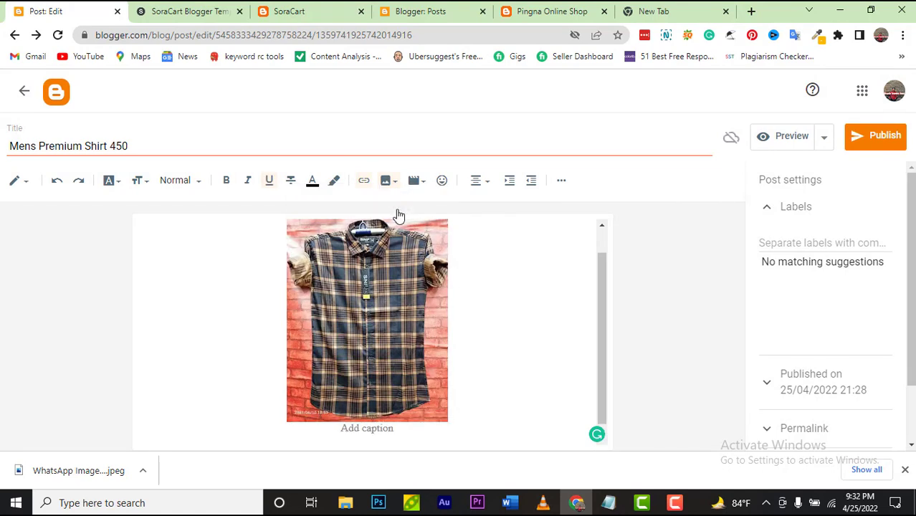
left_click(366, 430)
type("Mens Premium Shirt 450")
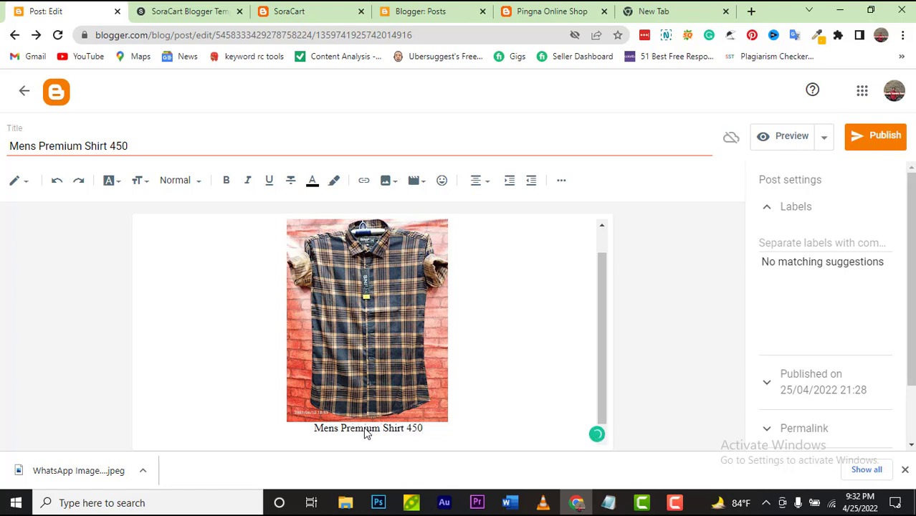
key("ctrl+a")
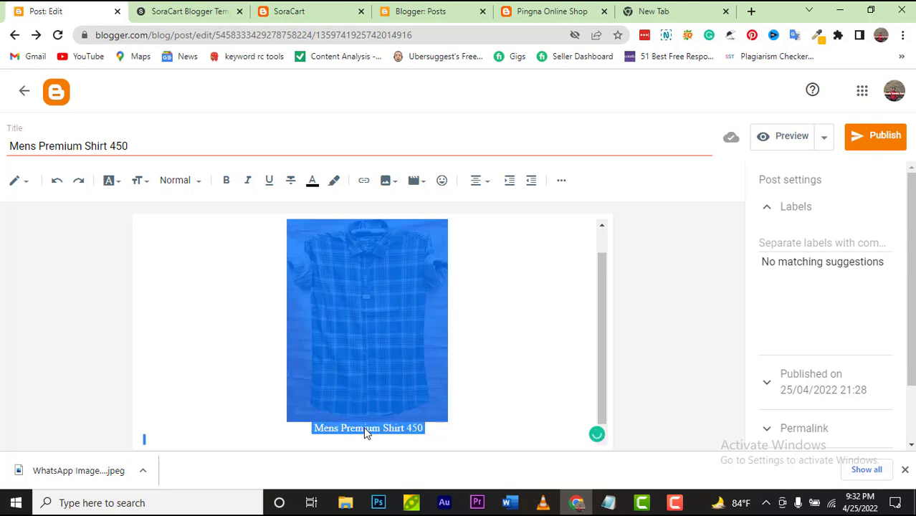
left_click(451, 433)
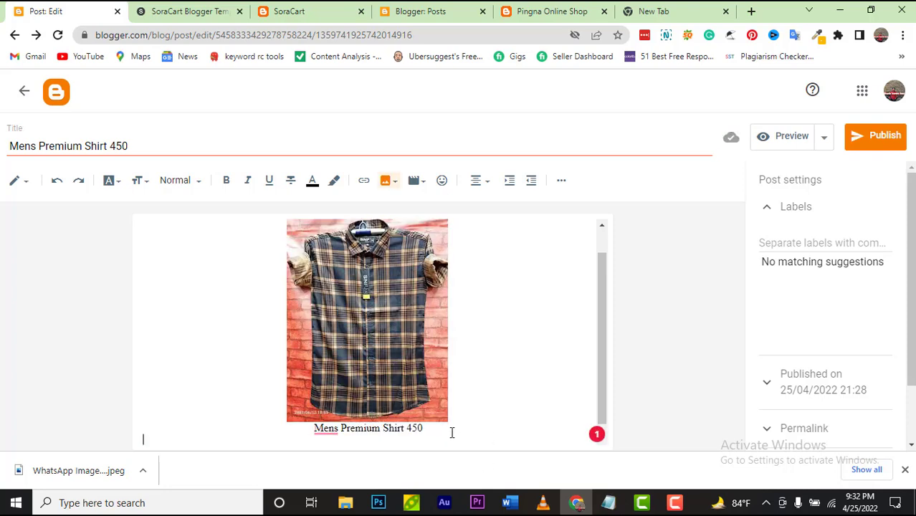
triple_click(327, 417)
key("ctrl+c")
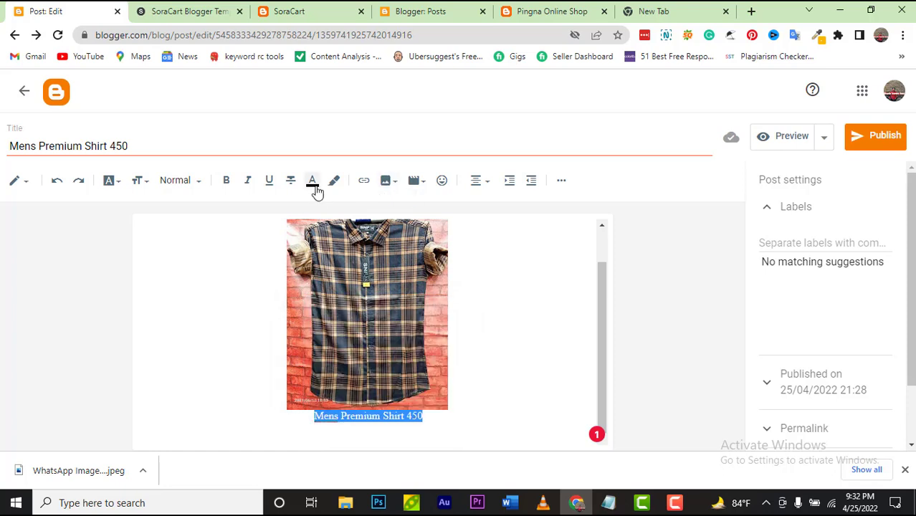
left_click(336, 237)
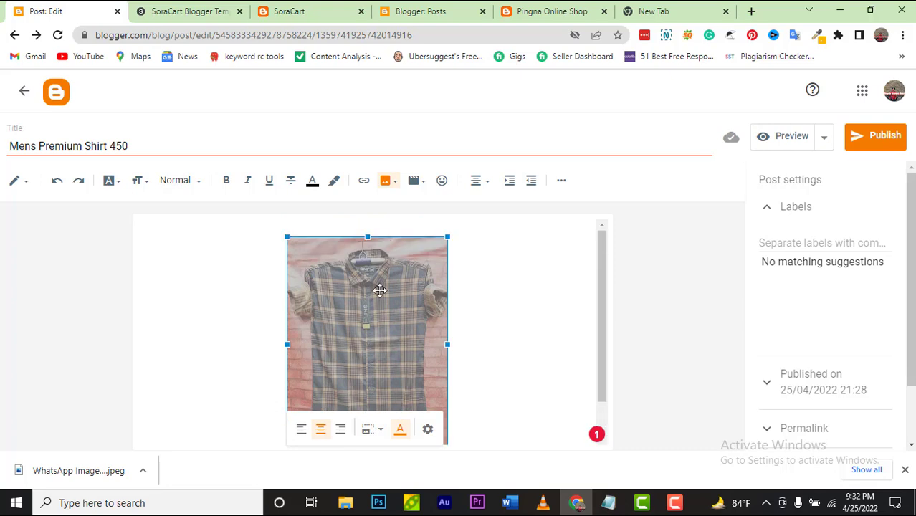
left_click(400, 430)
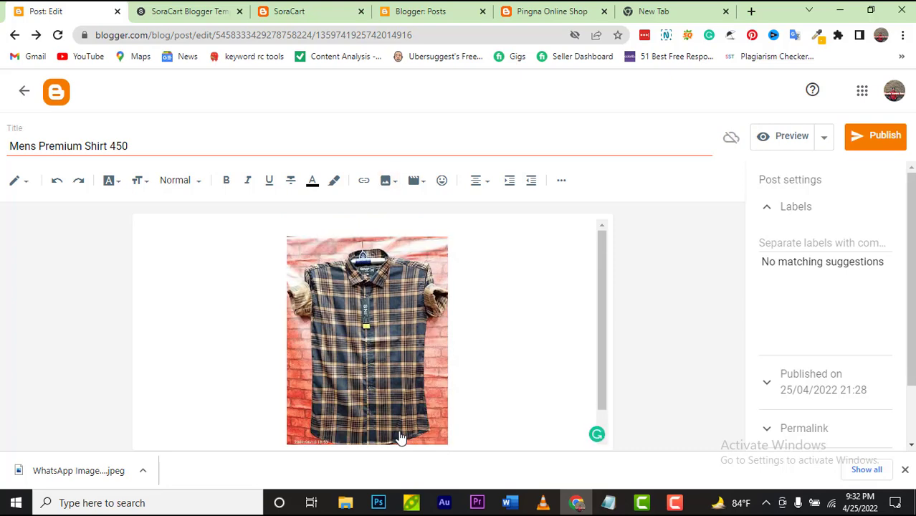
scroll(397, 419, "down", 1)
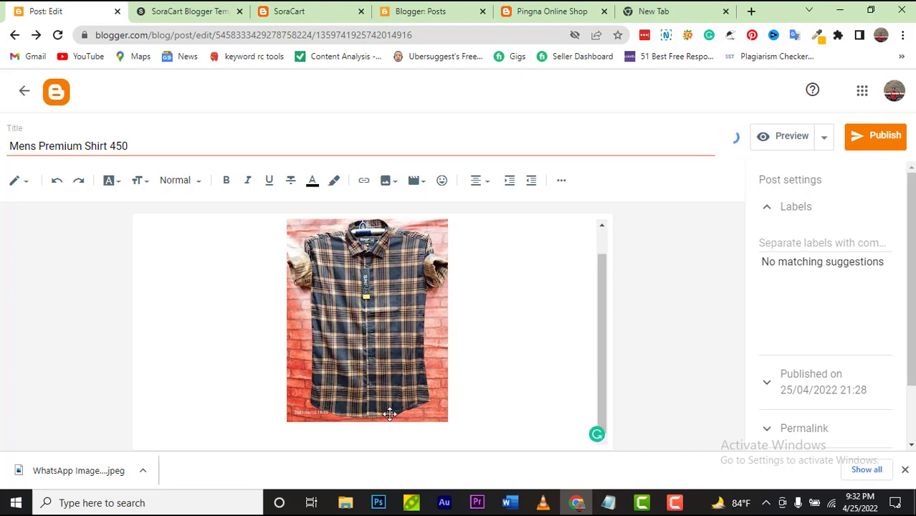
left_click(383, 433)
scroll(383, 433, "up", 1)
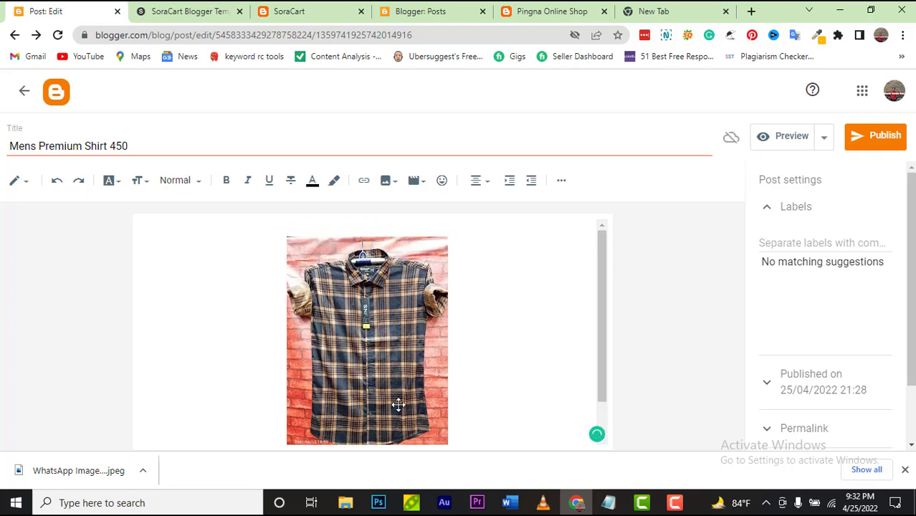
scroll(396, 405, "down", 2)
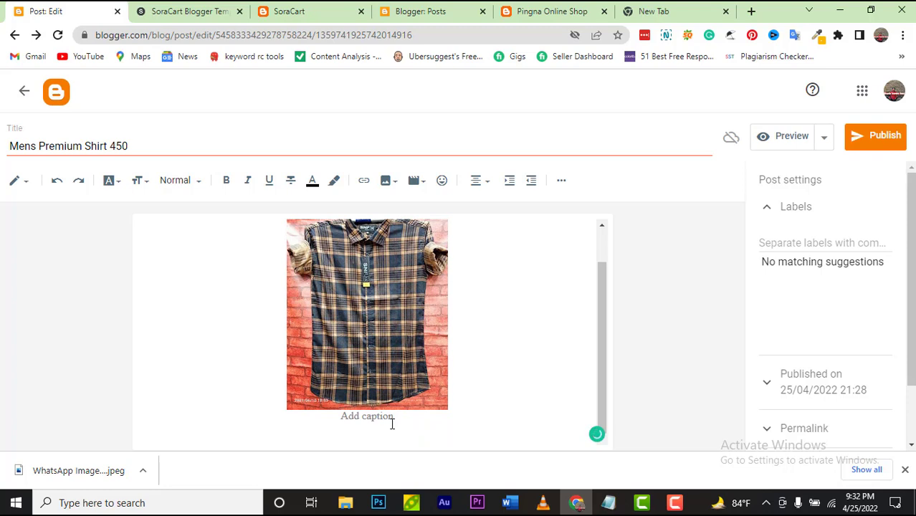
key("ctrl+v")
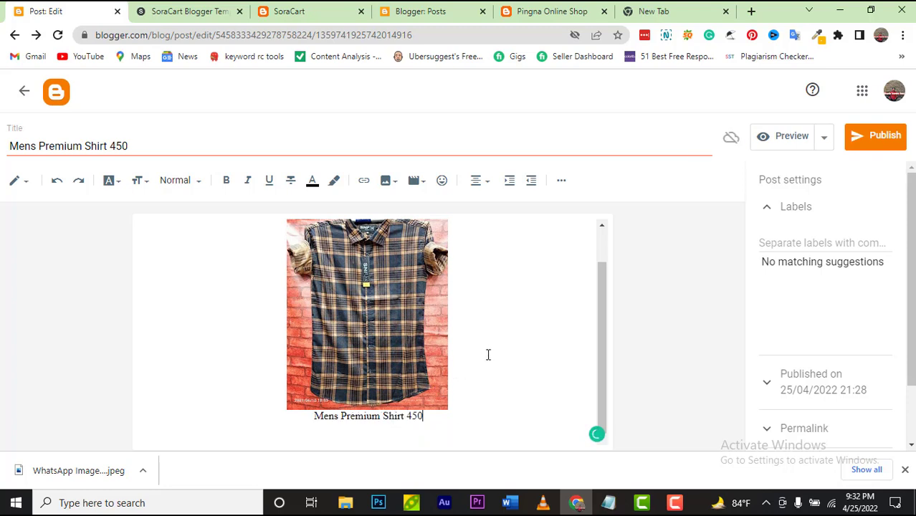
left_click(488, 355)
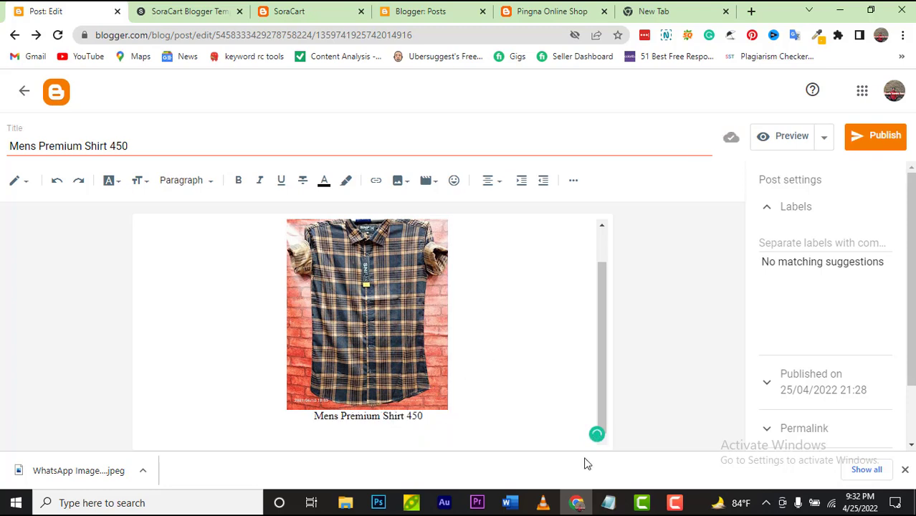
Step: Select the caption text and bring up its text colour palette
mouse_move(317, 417)
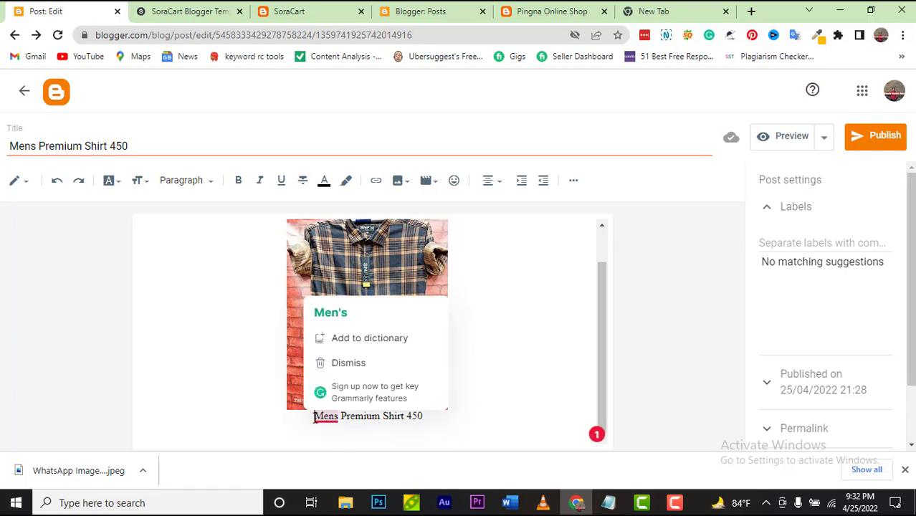
left_click_drag(314, 417, 426, 416)
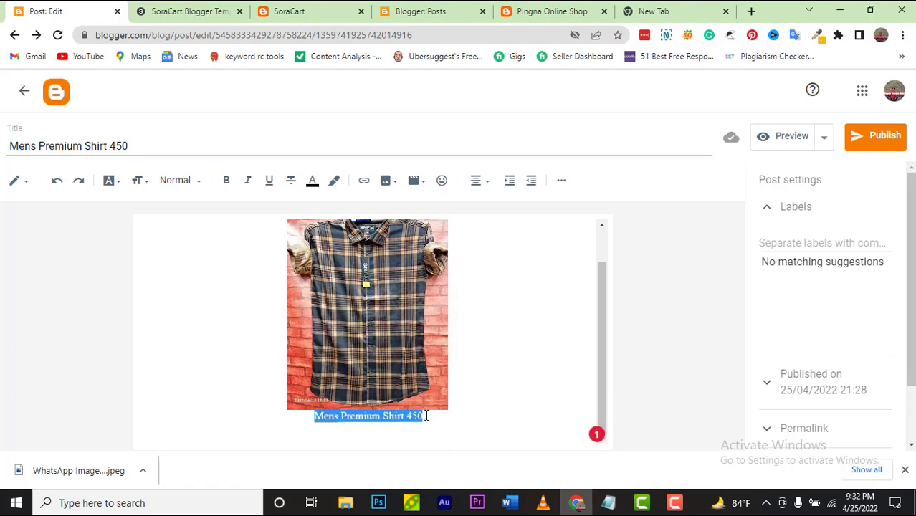
left_click(312, 181)
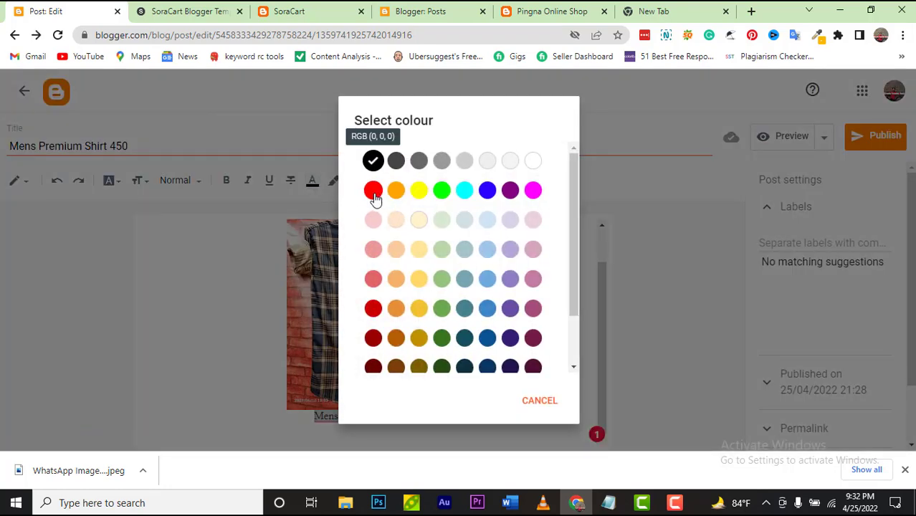
Step: Colour the 'Mens Premium Shirt 450' caption red and deselect it
left_click(374, 189)
left_click(498, 426)
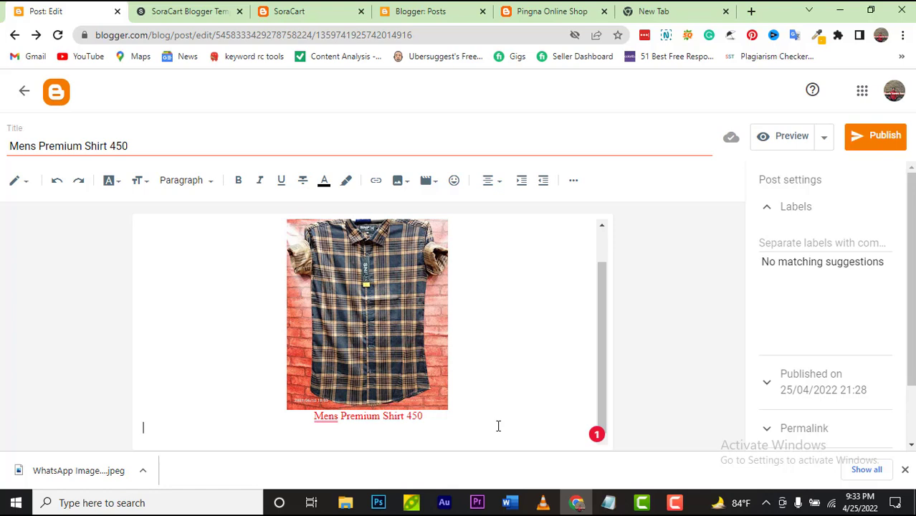
Step: In Notepad, change the product code from CODE NO: 08 to CODE NO: 01
mouse_move(608, 502)
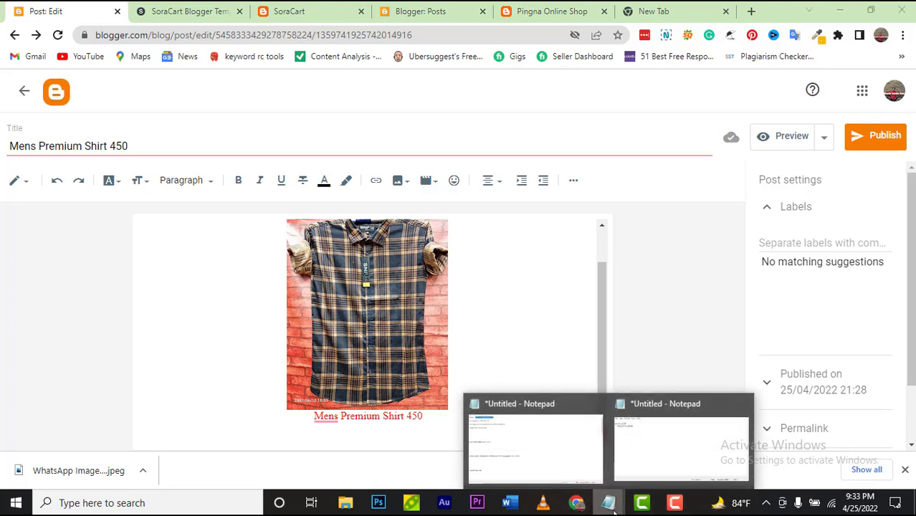
left_click(601, 464)
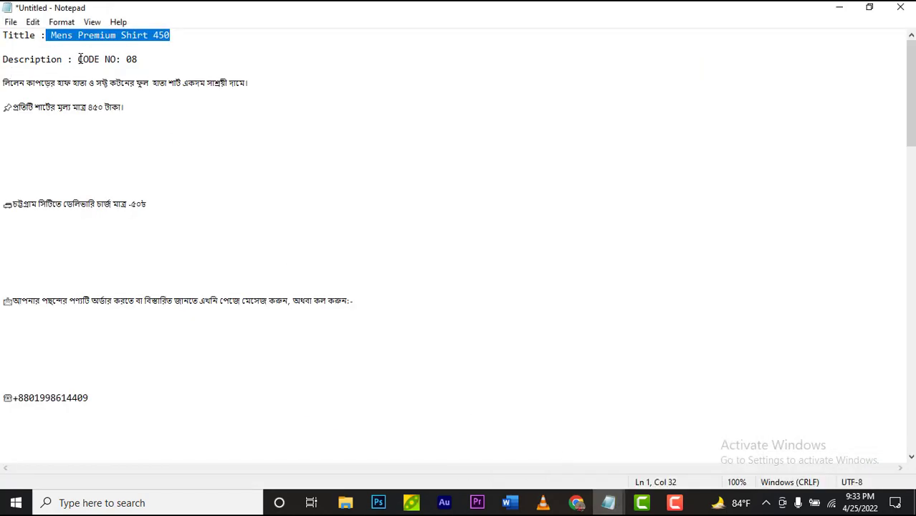
left_click(142, 59)
key("BackSpace")
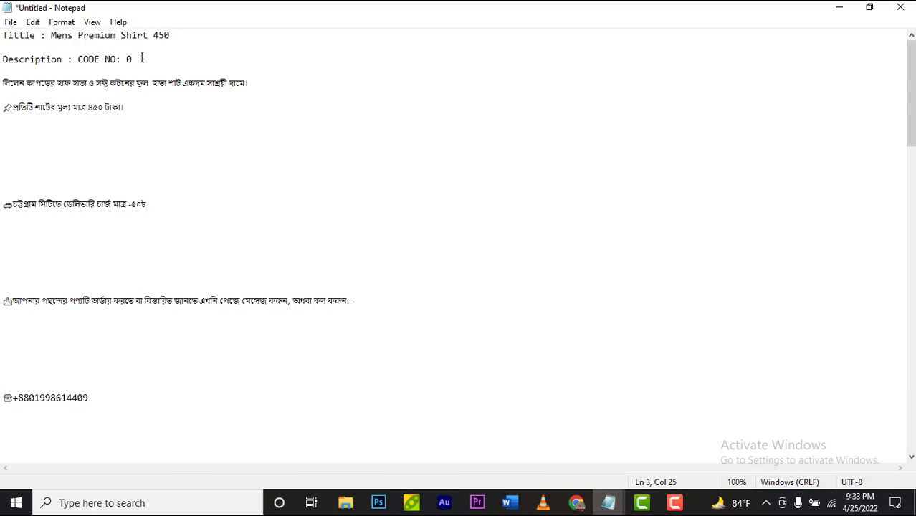
type("1")
Step: Select the description down to the delivery lines and return to Blogger
left_click_drag(2, 59, 270, 409)
scroll(244, 260, "down", 3)
scroll(245, 266, "down", 13)
scroll(245, 276, "down", 7)
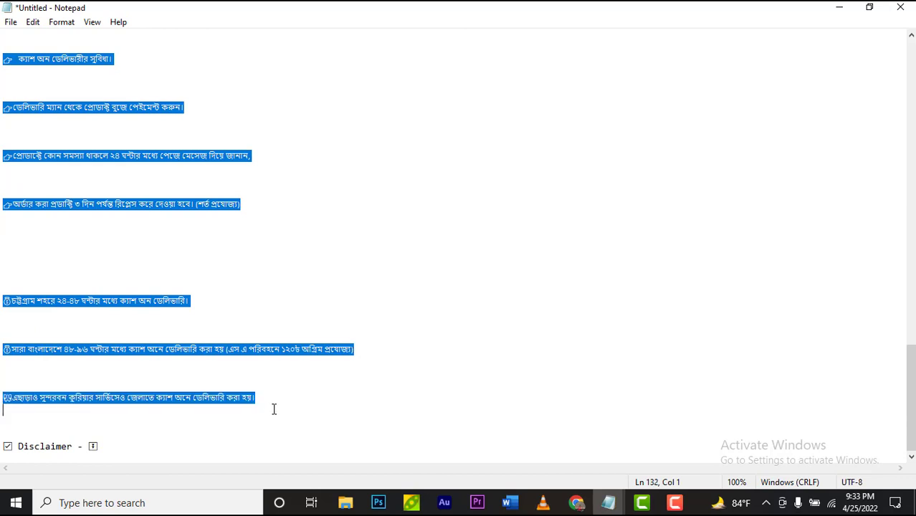
left_click(576, 502)
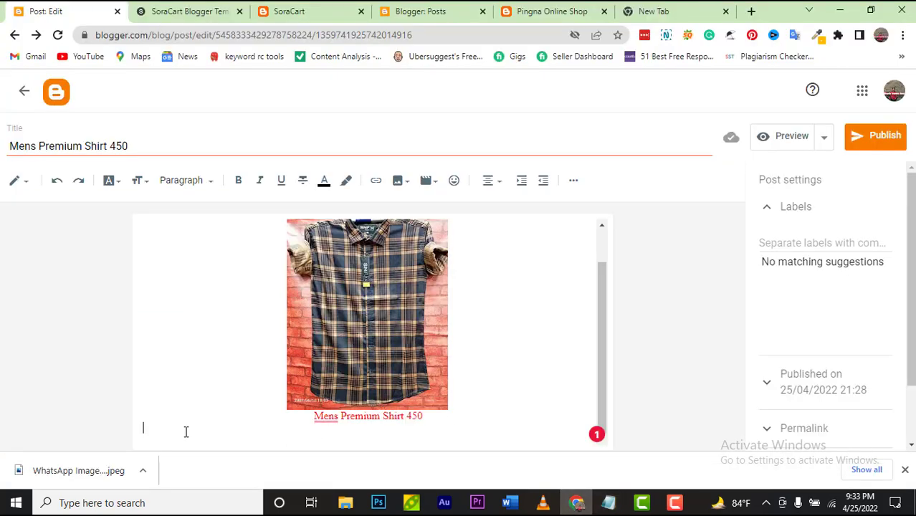
Step: Paste the Bengali product description on a new line below the caption
key("Return")
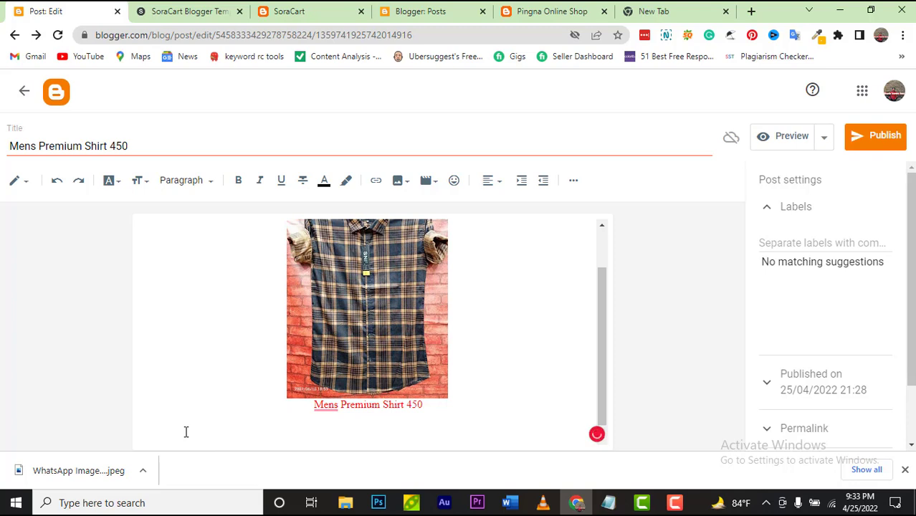
key("ctrl+v")
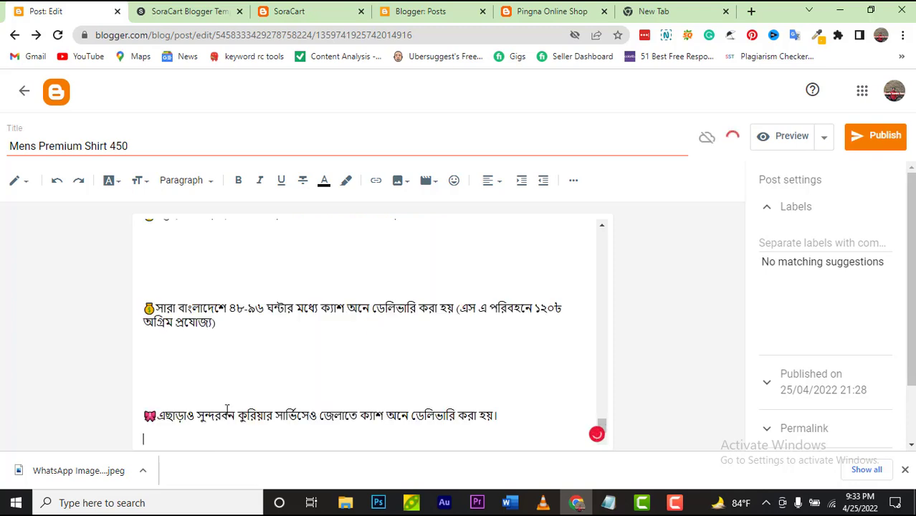
scroll(307, 384, "up", 3)
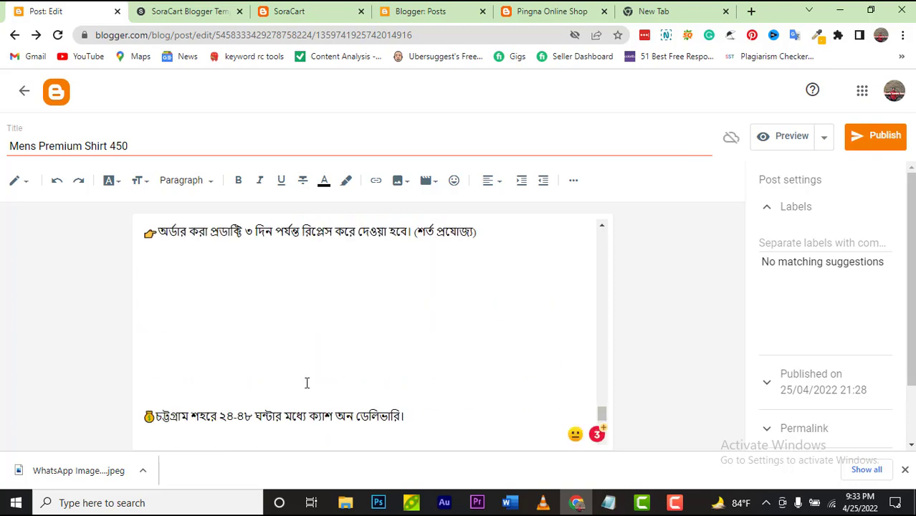
scroll(307, 384, "down", 3)
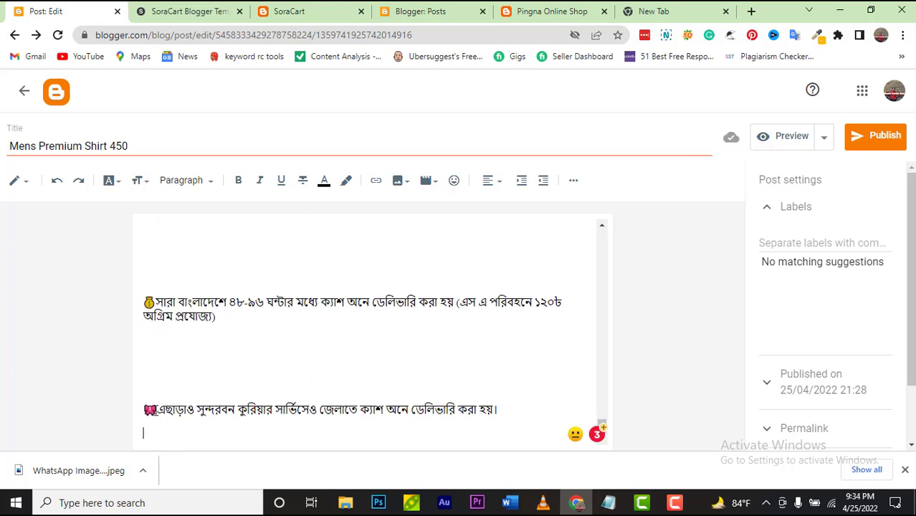
Step: Delete the extra blank lines and a leading emoji between the upper paragraphs
key("BackSpace")
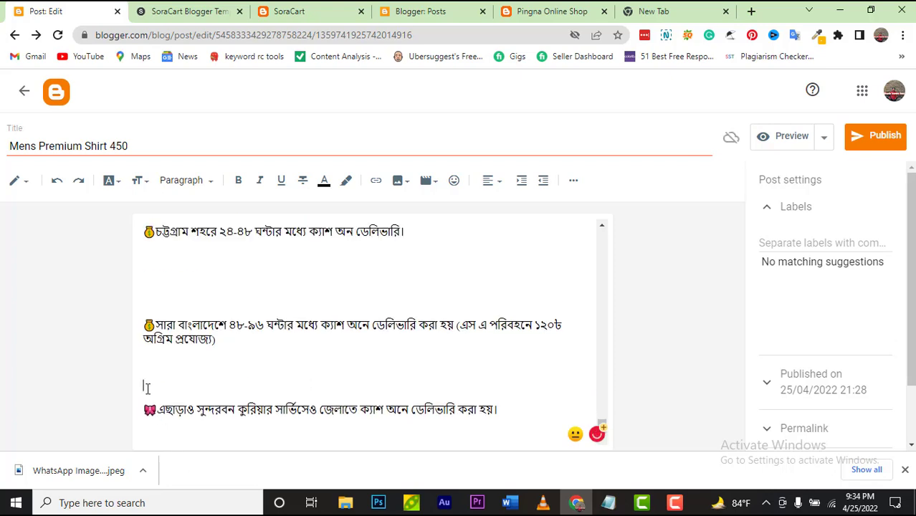
key("BackSpace")
key("BackSpace")
left_click(151, 336)
key("BackSpace")
key("BackSpace")
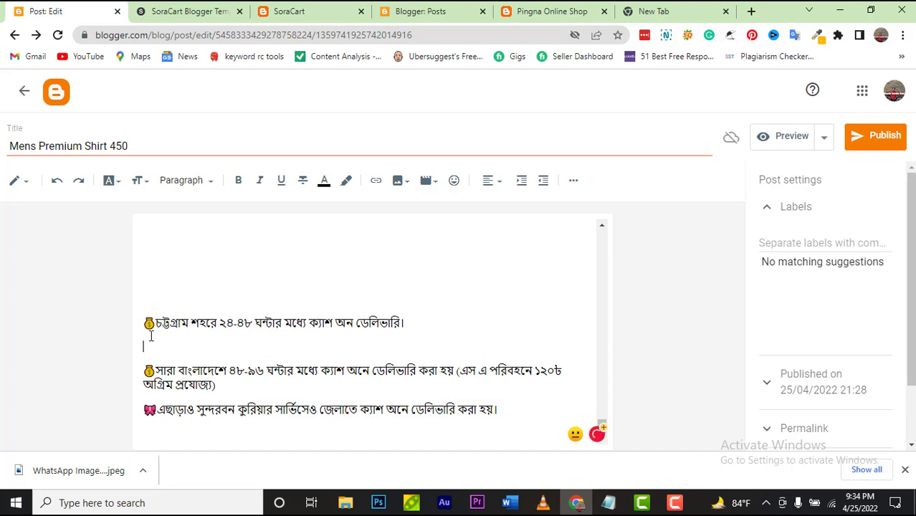
key("BackSpace")
left_click(150, 328)
key("BackSpace")
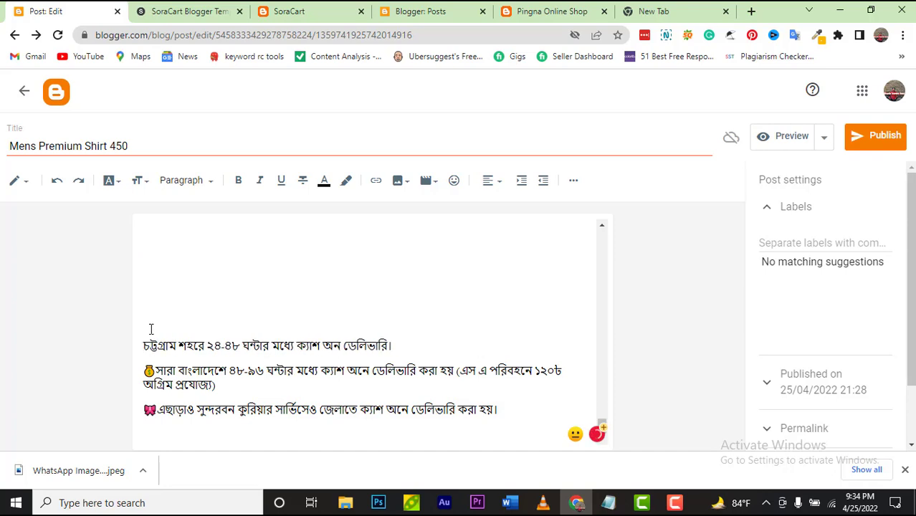
key("shift+Right")
key("shift+Right")
left_click(147, 321)
key("BackSpace")
key("BackSpace")
Step: Remove the blank lines around the order line and before the ordering instructions
key("BackSpace")
key("BackSpace")
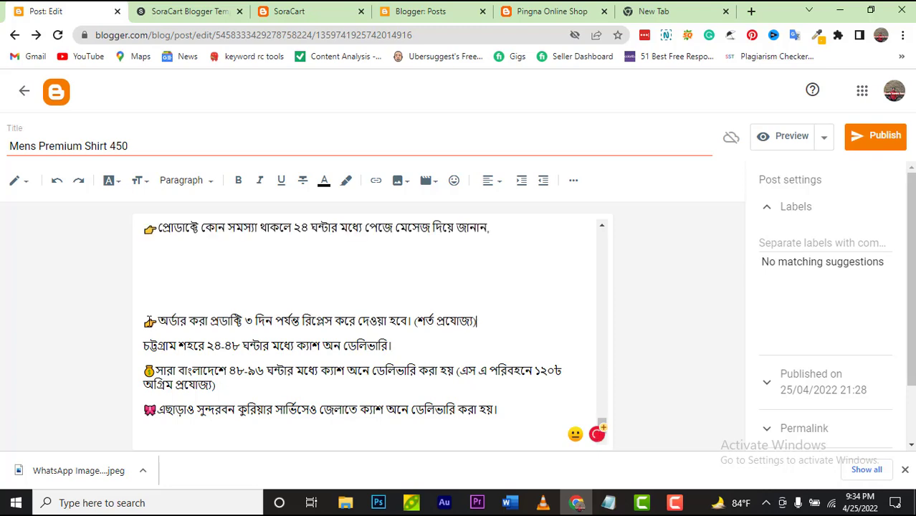
left_click(154, 286)
key("BackSpace")
key("BackSpace")
key("BackSpace")
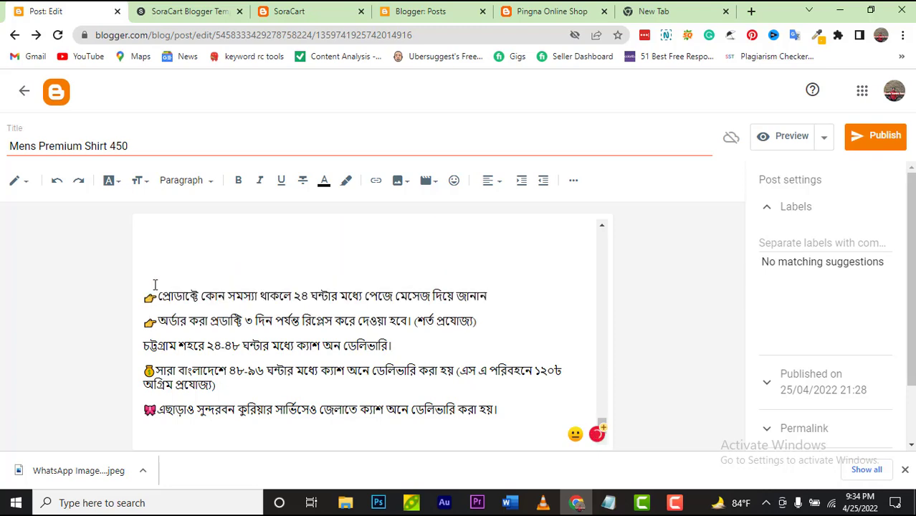
left_click(154, 286)
key("BackSpace")
left_click(154, 262)
scroll(194, 303, "down", 10)
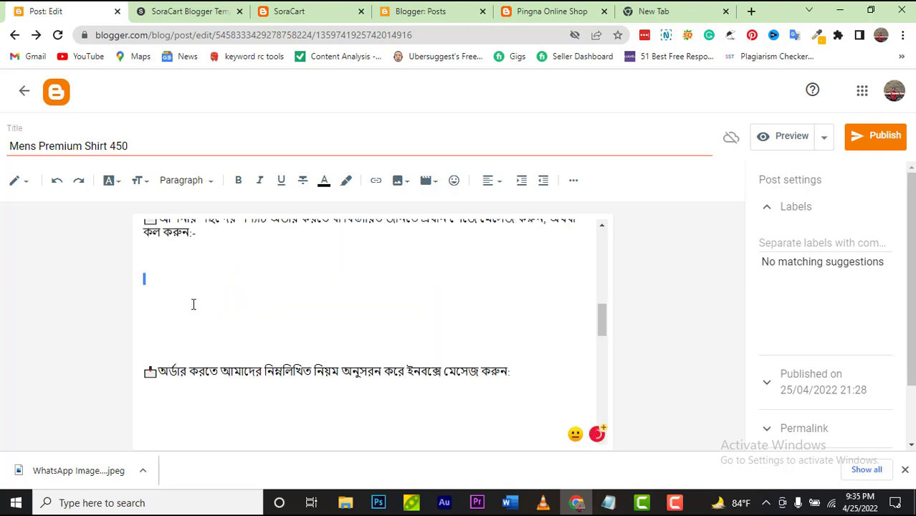
left_click(209, 330)
key("BackSpace")
key("BackSpace")
Step: Review the cleaned-up post body and open its preview
scroll(209, 332, "down", 6)
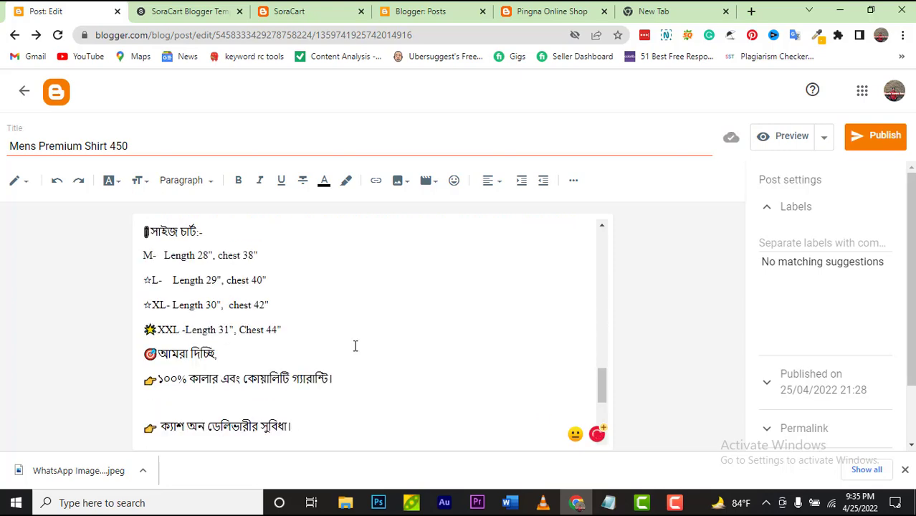
left_click_drag(601, 380, 605, 254)
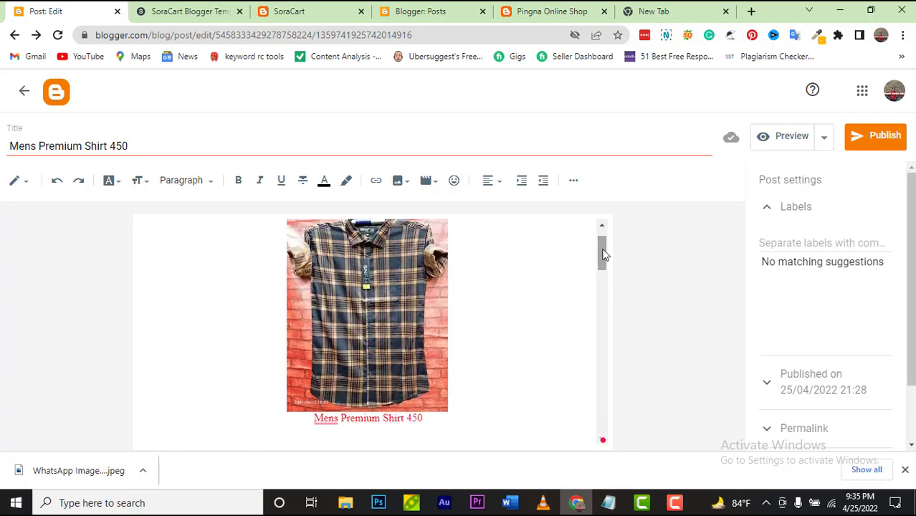
scroll(557, 317, "down", 3)
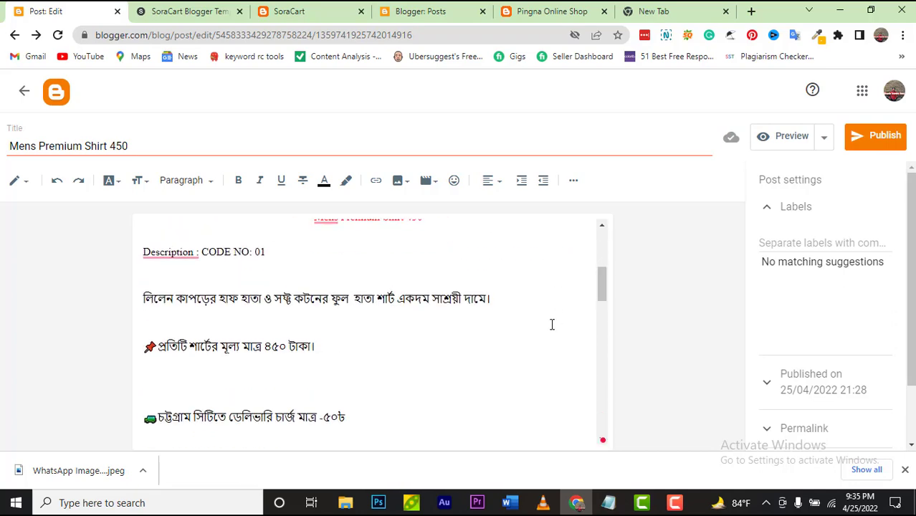
scroll(552, 323, "up", 2)
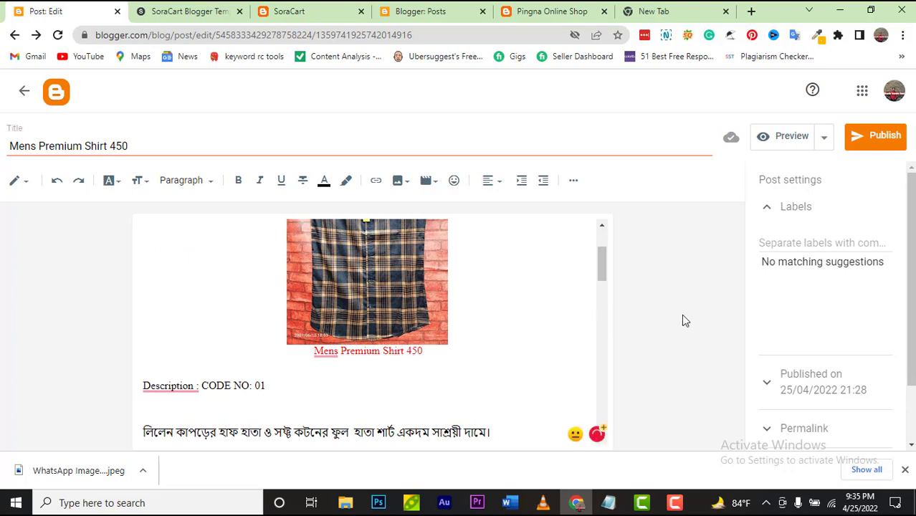
left_click(791, 138)
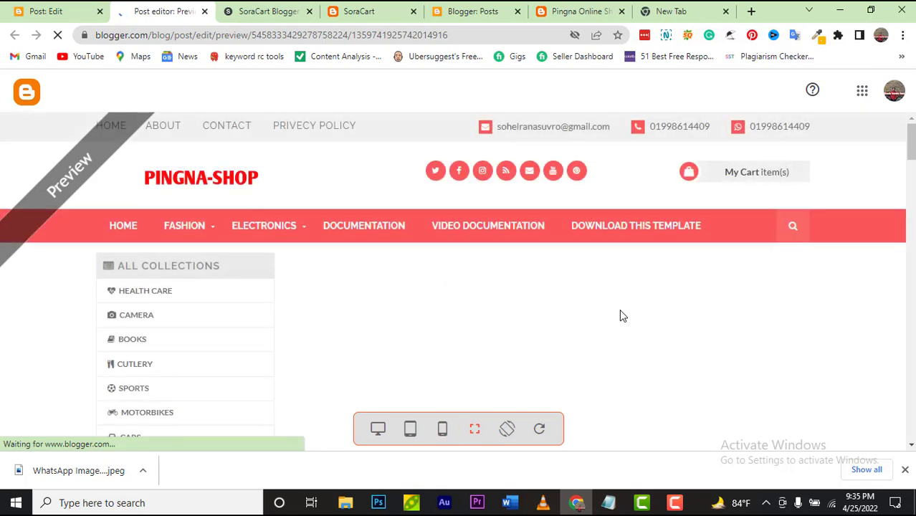
Step: Scroll through the shirt page preview with its CODE NO: 01 description, then return to the editor
scroll(622, 316, "down", 2)
scroll(620, 313, "down", 10)
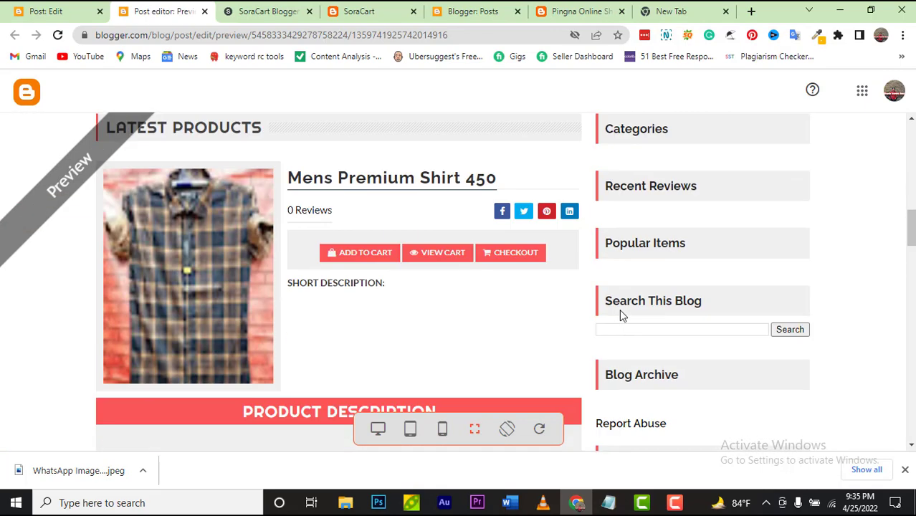
scroll(300, 238, "down", 2)
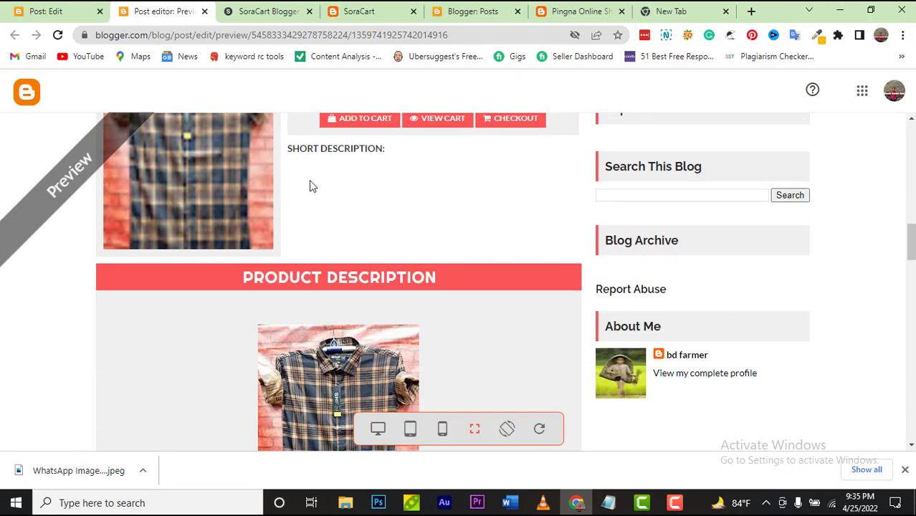
scroll(309, 180, "down", 6)
scroll(309, 179, "up", 3)
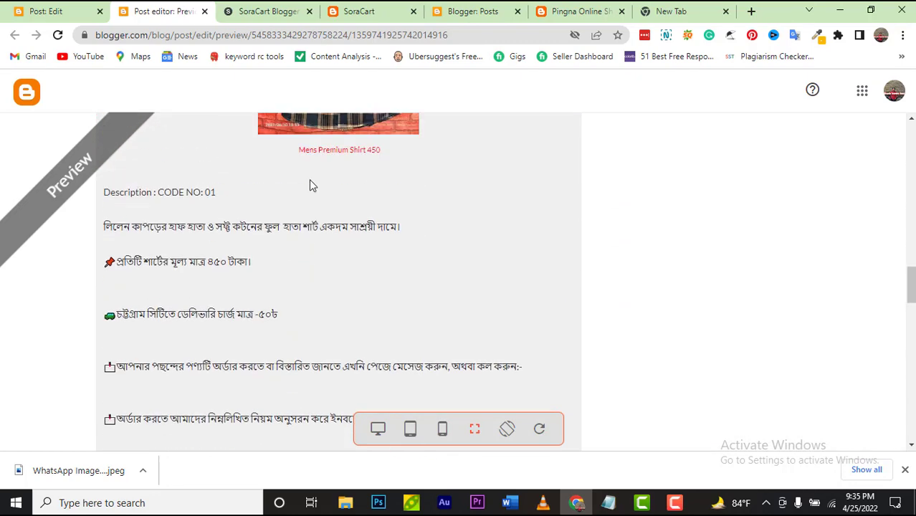
scroll(371, 310, "down", 2)
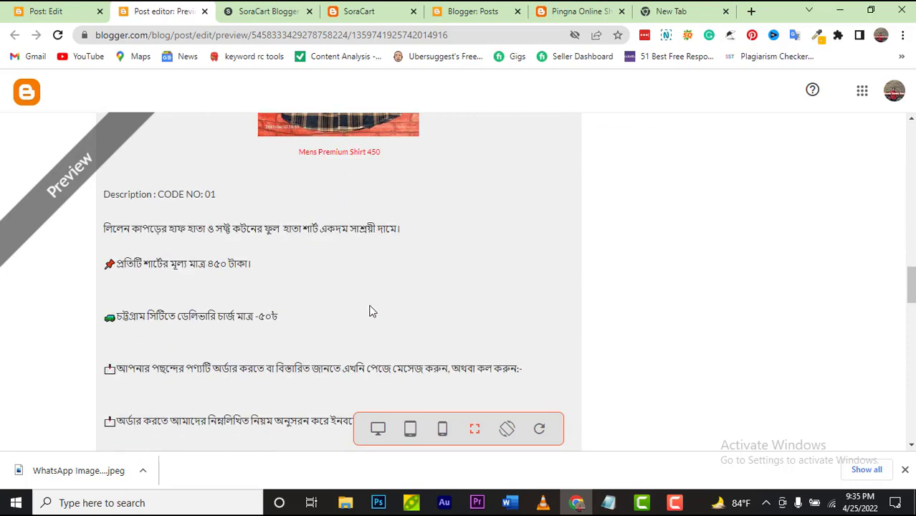
scroll(370, 311, "up", 7)
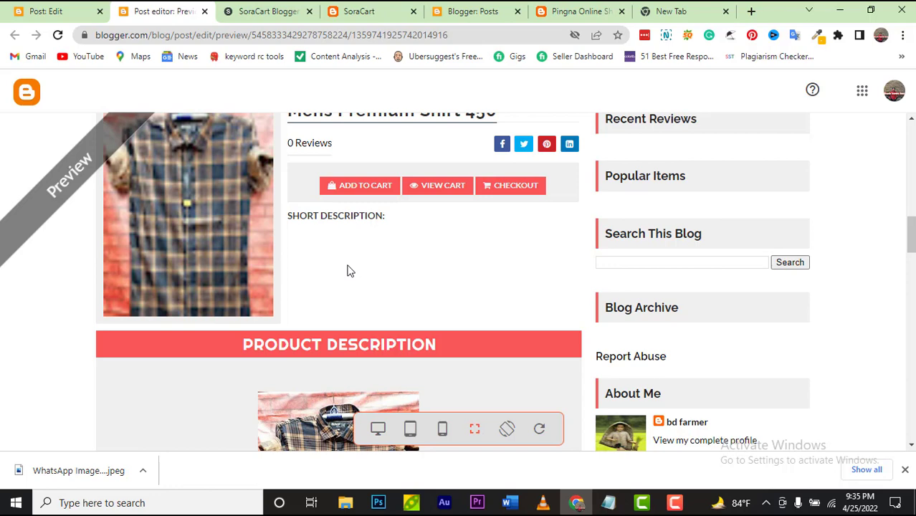
left_click(86, 13)
Step: In the post's Labels field, type a test value 5555 and then erase it
scroll(487, 269, "up", 3)
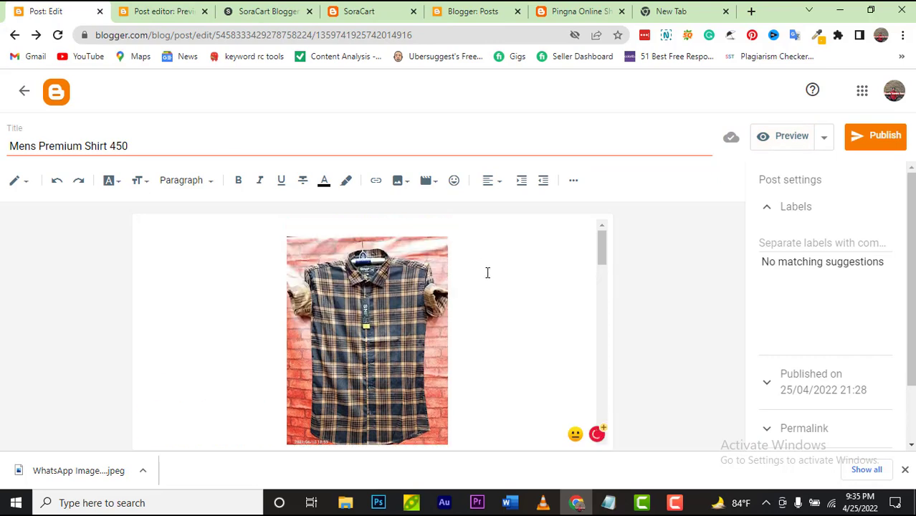
scroll(837, 344, "down", 1)
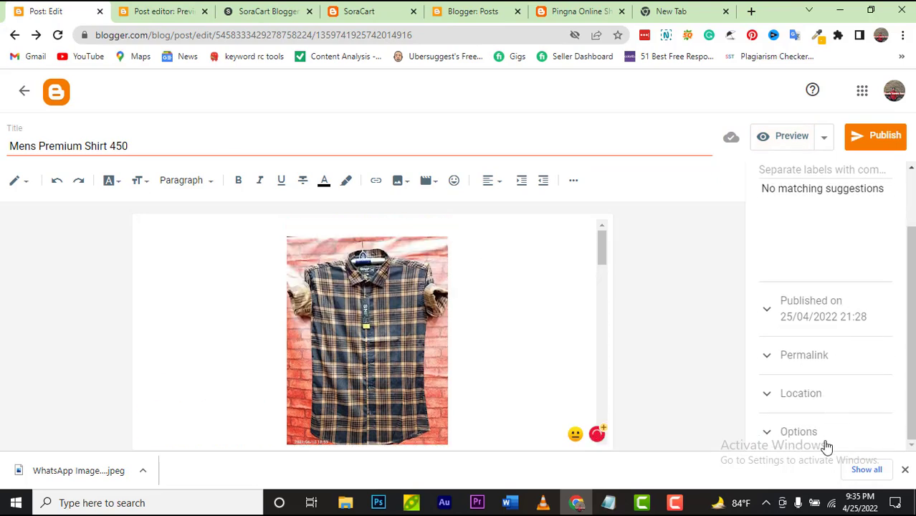
scroll(761, 417, "up", 1)
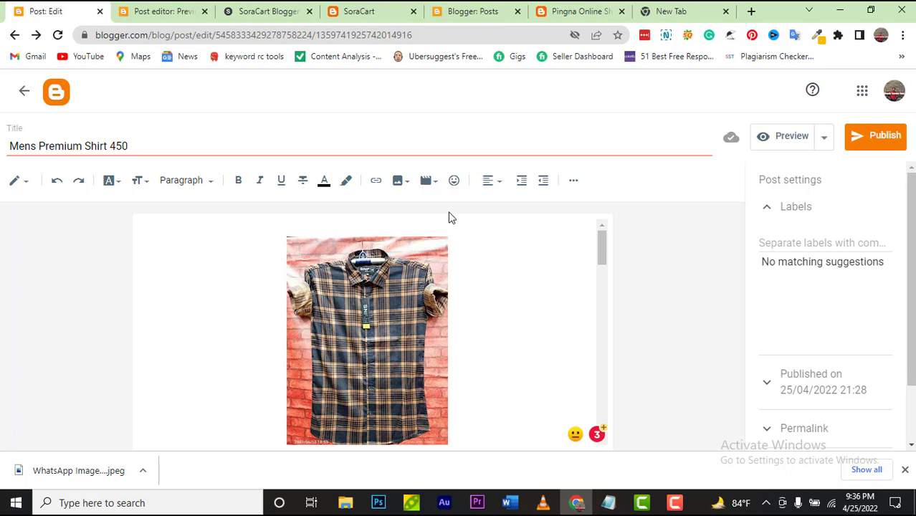
left_click(806, 245)
type("5555")
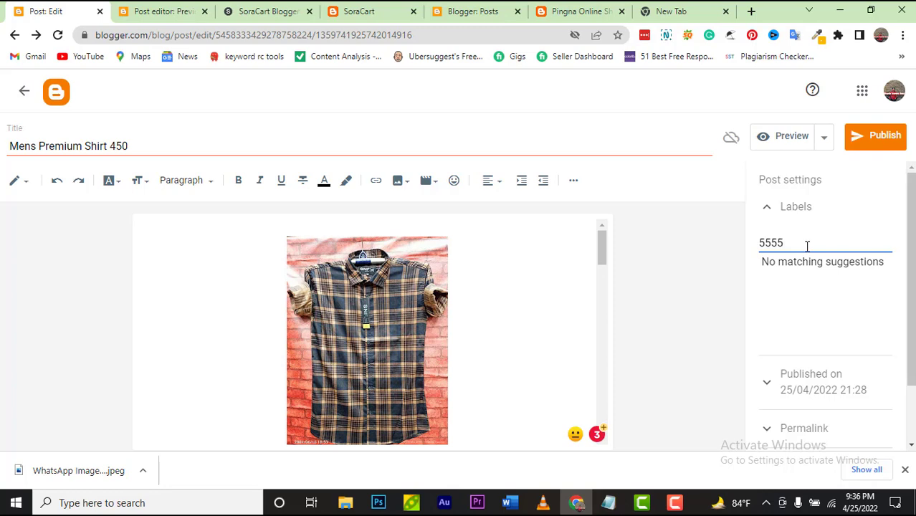
key("BackSpace")
key("BackSpace")
key("BackSpace")
key("BackSpace")
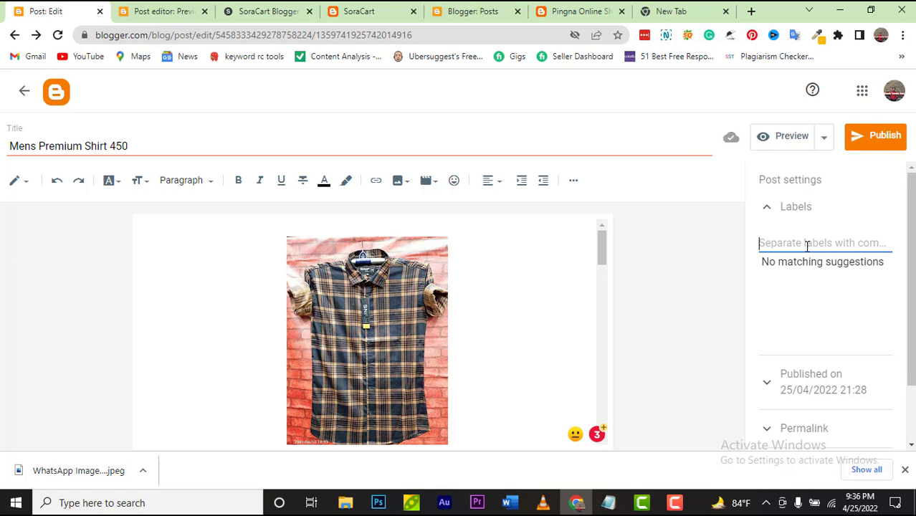
Step: Copy the price_$120 label from Notepad and paste it into the Labels field
mouse_move(615, 504)
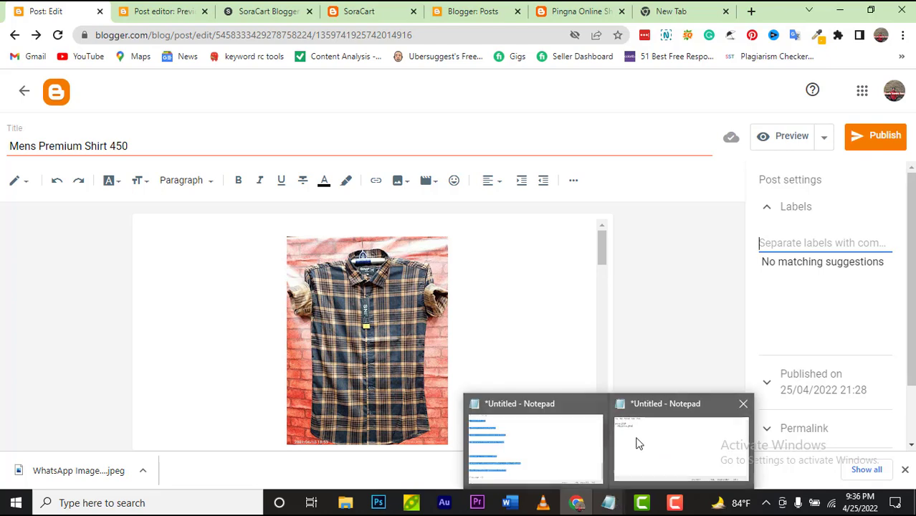
left_click(635, 439)
left_click_drag(34, 159, 93, 158)
key("ctrl+c")
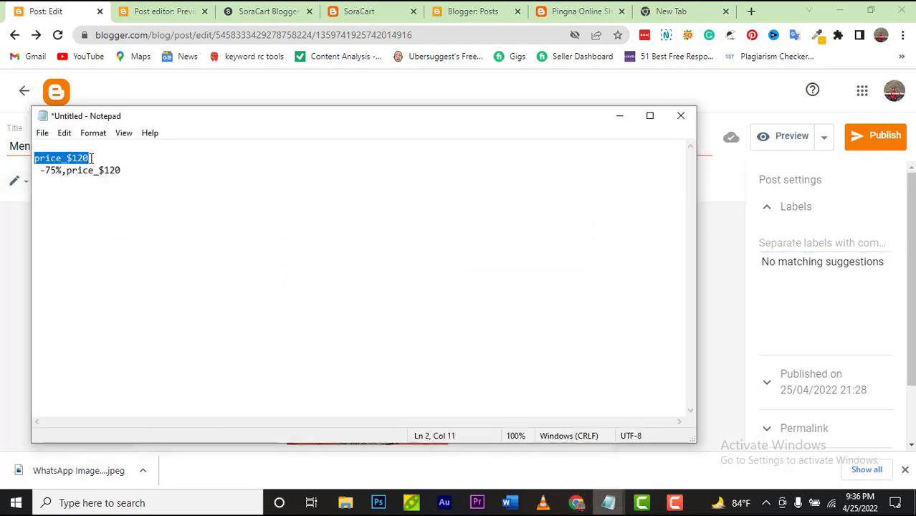
left_click(614, 117)
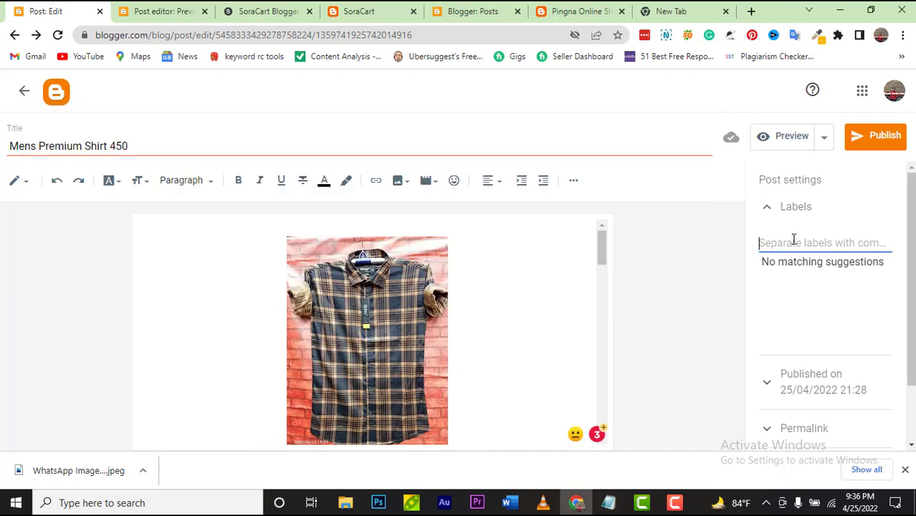
key("ctrl+v")
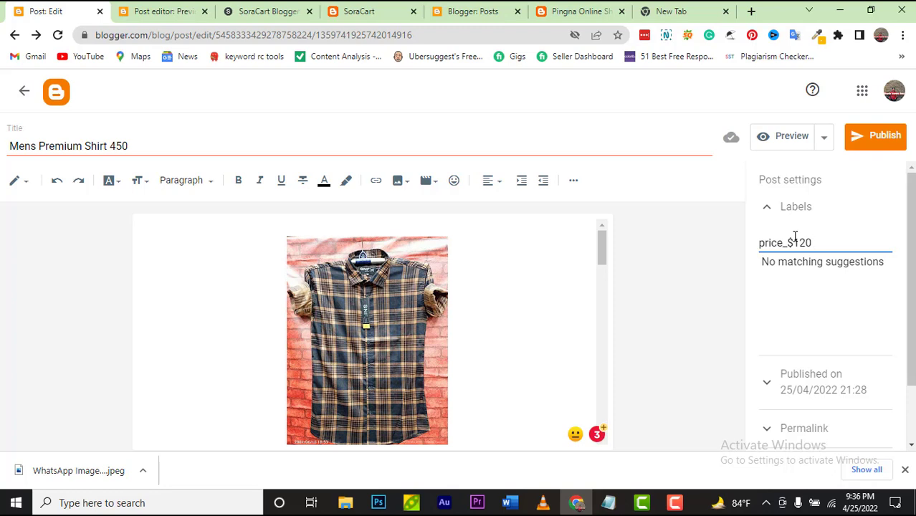
Step: Replace the dollar sign in the price label with the taka sign
left_click(792, 244)
key("BackSpace")
type("$")
key("BackSpace")
type("$")
key("BackSpace")
type("₹")
Step: Change the label's price from 120 to 450, giving price_৳450
left_click(819, 241)
type(",")
key("BackSpace")
key("BackSpace")
key("BackSpace")
key("BackSpace")
key("BackSpace")
type("8,৫০")
key("BackSpace")
key("BackSpace")
key("BackSpace")
type("450,")
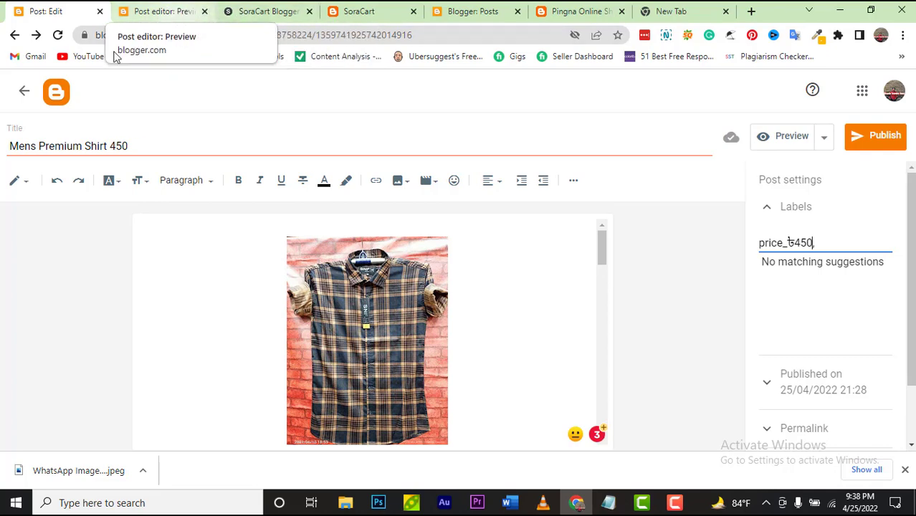
left_click(176, 10)
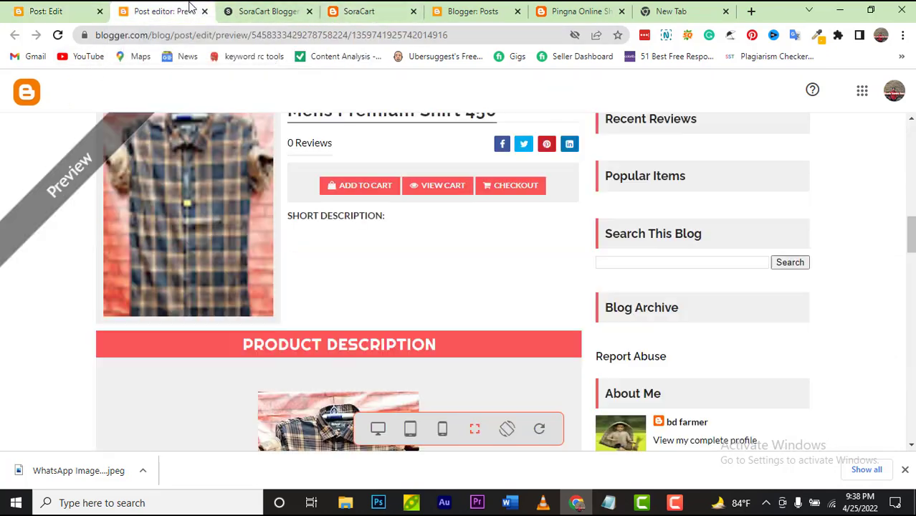
scroll(193, 163, "up", 10)
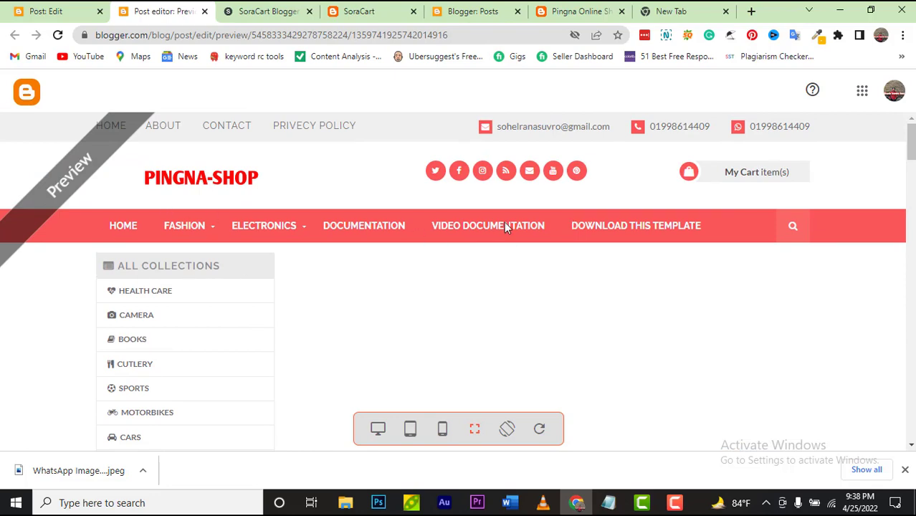
left_click(44, 18)
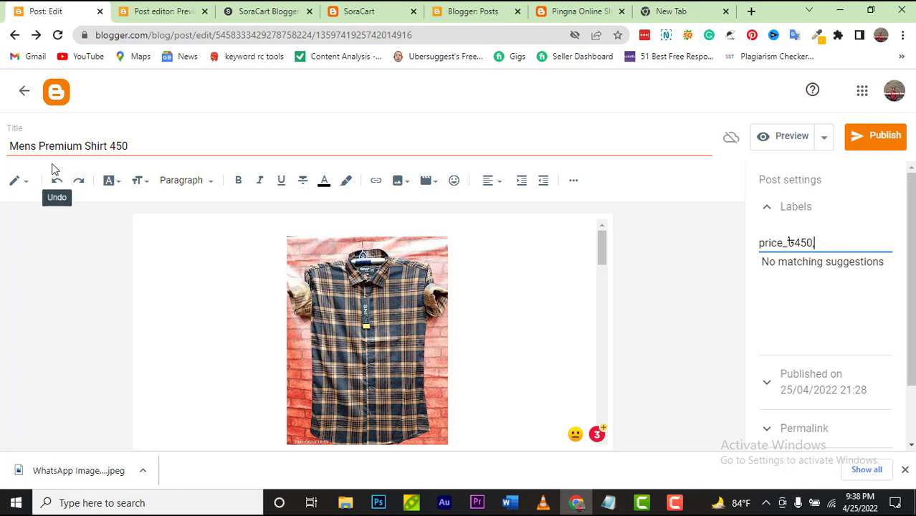
Step: Copy 'Mens' from the post title and paste it as a second label after price_৳450
left_click_drag(36, 146, 10, 148)
key("ctrl+c")
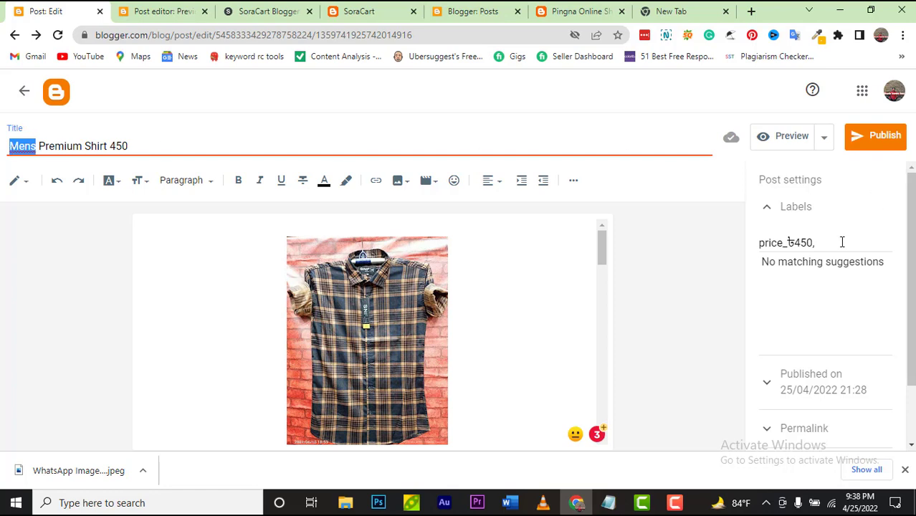
left_click(819, 245)
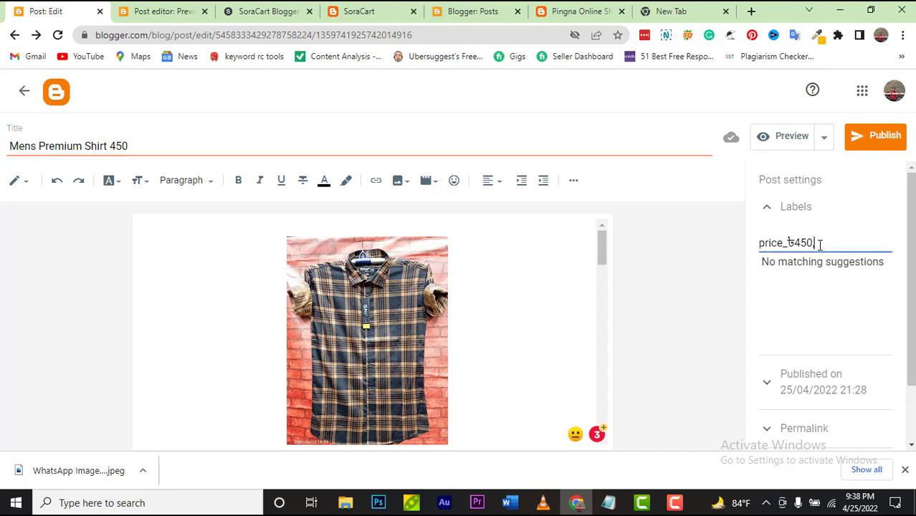
key("ctrl+v")
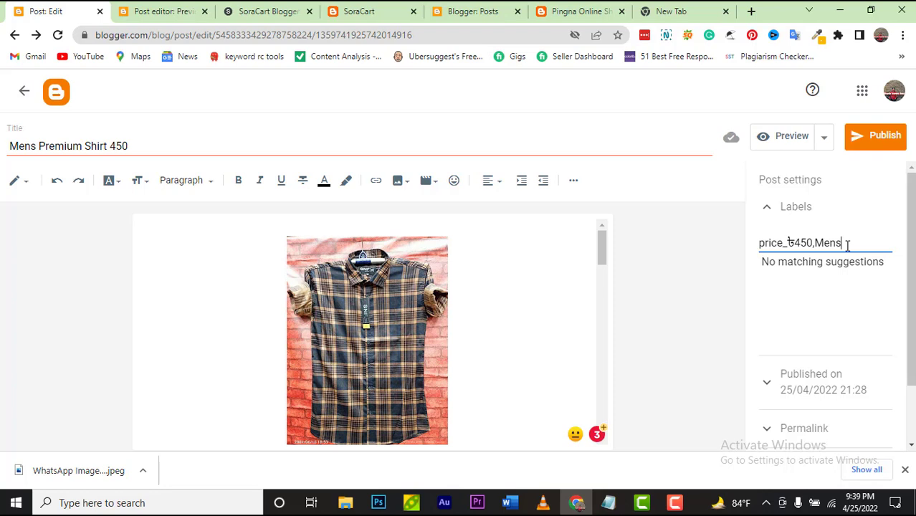
Step: Publish and confirm the Mens Premium Shirt 450 post, then view the Pingna Shop blog in a new tab
scroll(839, 265, "down", 1)
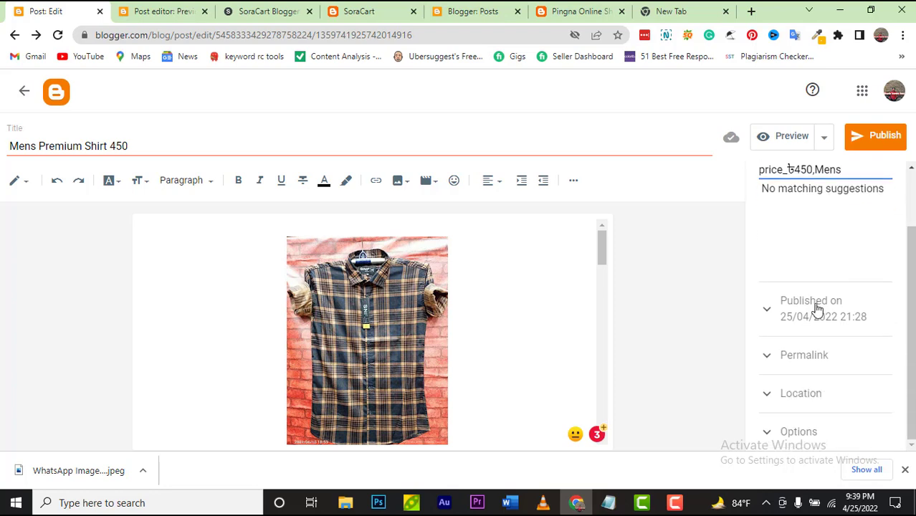
left_click(859, 143)
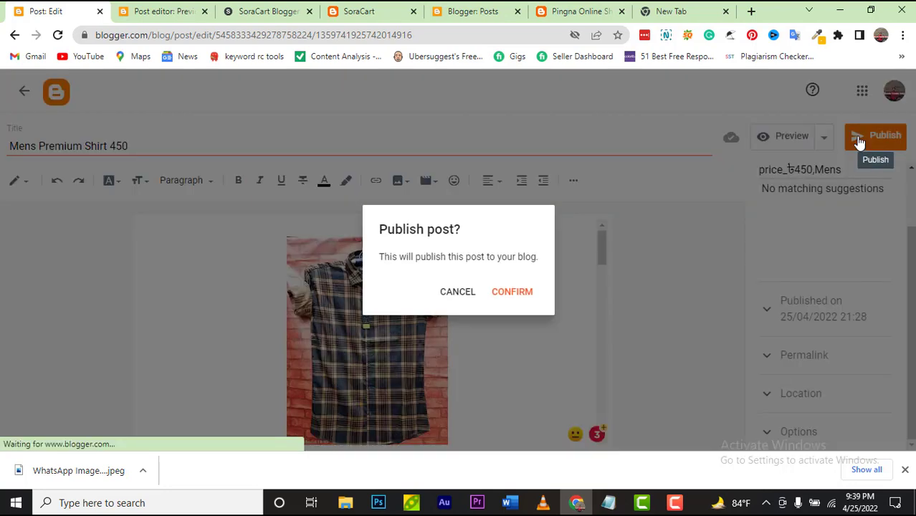
left_click(512, 293)
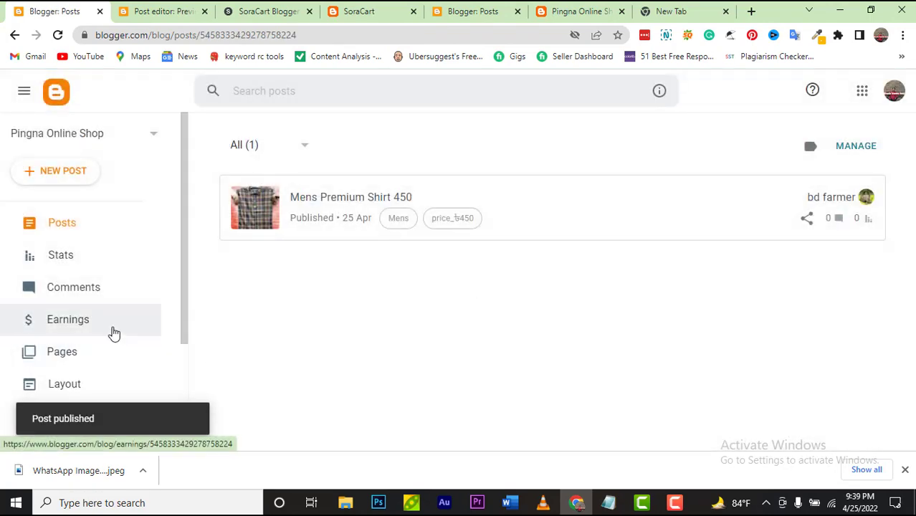
scroll(112, 334, "down", 3)
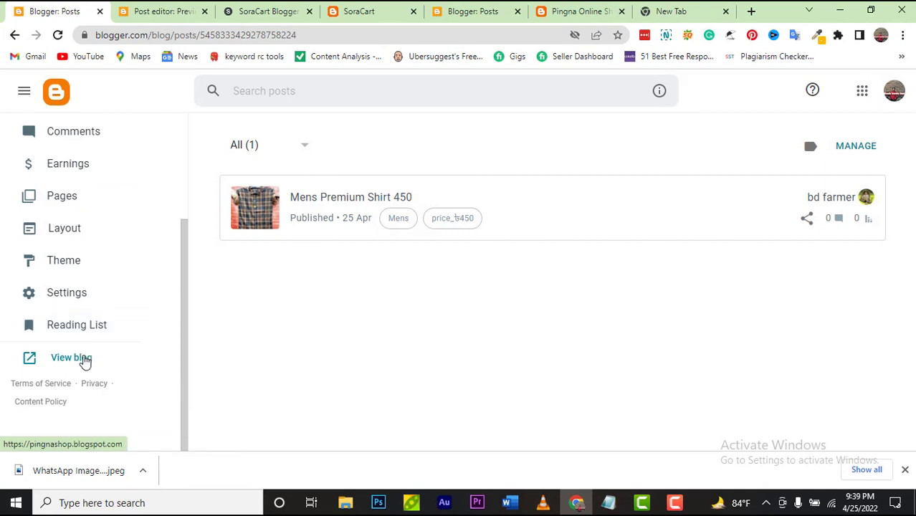
left_click(71, 357)
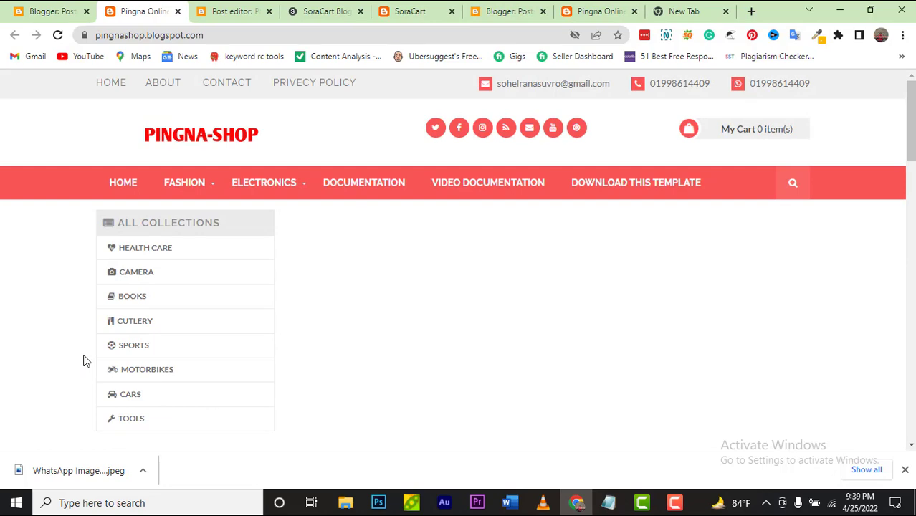
Step: Scroll to Latest Products and open the ৳450 Mens Premium Shirt 450 product card
scroll(534, 271, "down", 5)
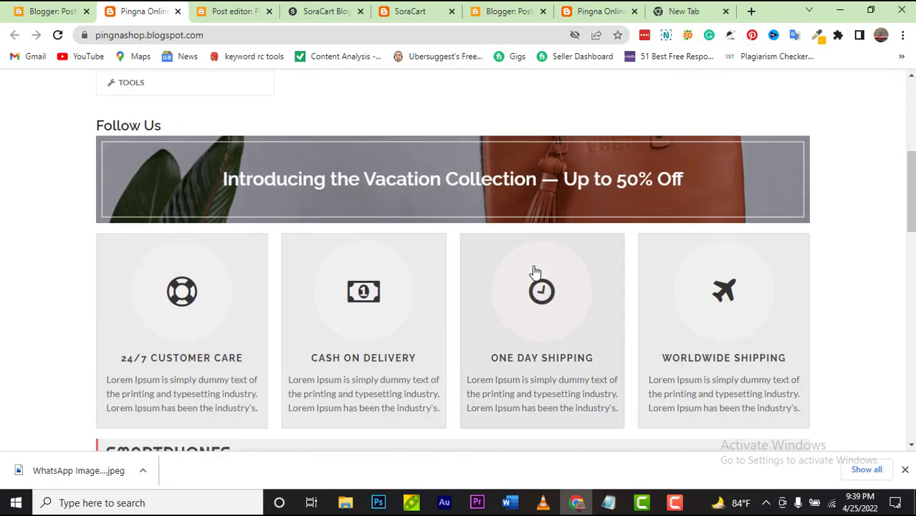
scroll(534, 271, "down", 6)
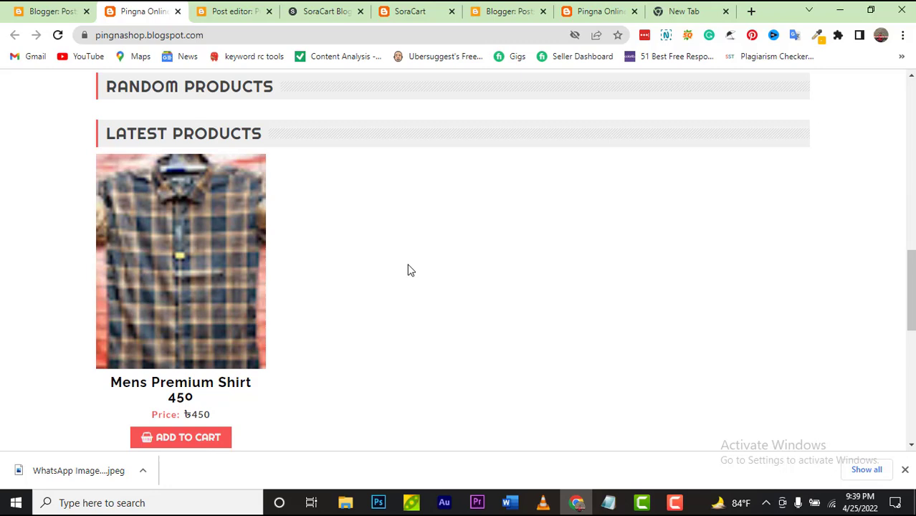
scroll(413, 266, "down", 2)
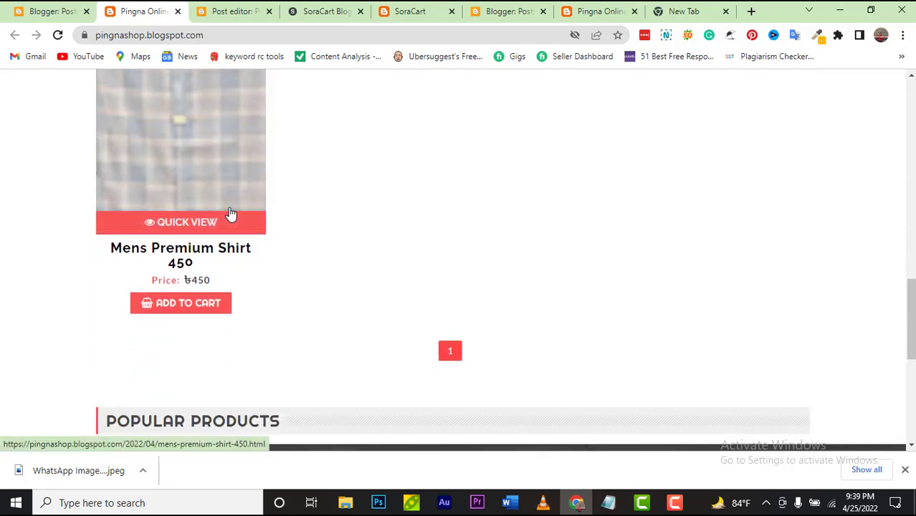
scroll(336, 338, "up", 2)
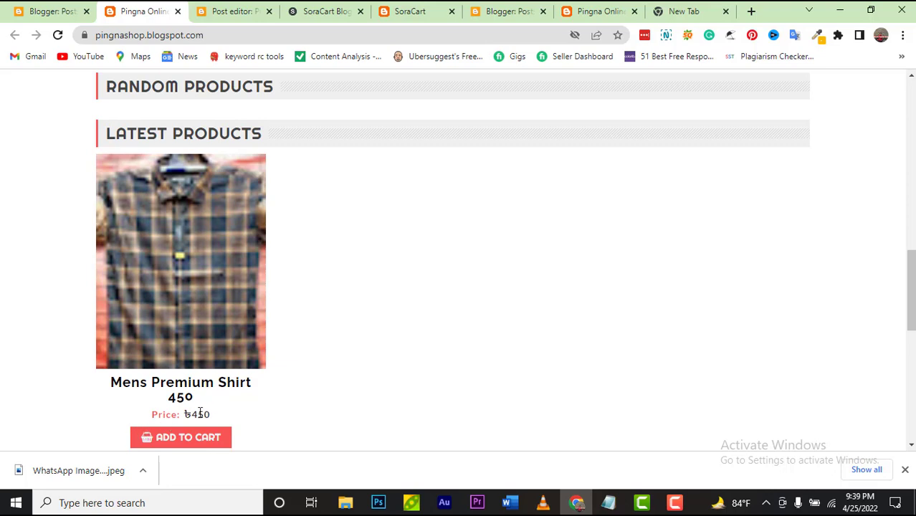
left_click(202, 308)
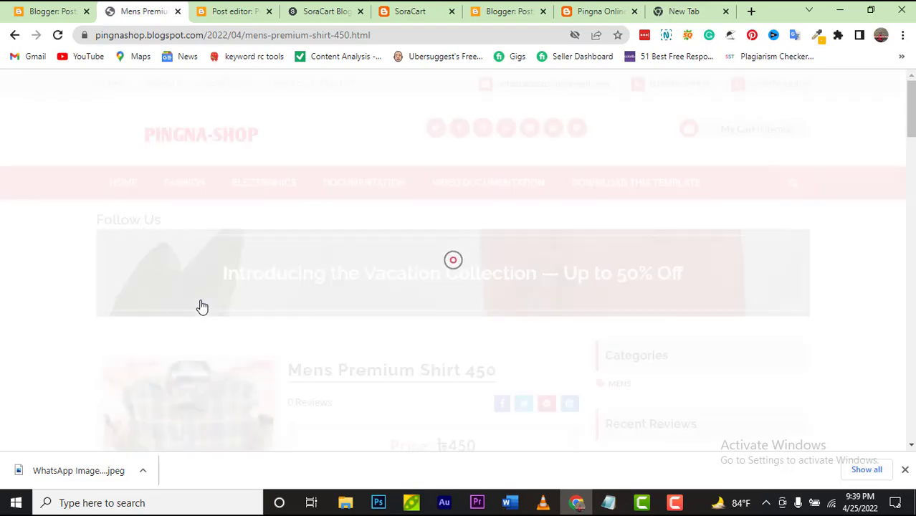
Step: Browse the shirt's ৳450 product page, dismiss the downloads bar, and return to the Blogger Posts tab
scroll(225, 310, "down", 6)
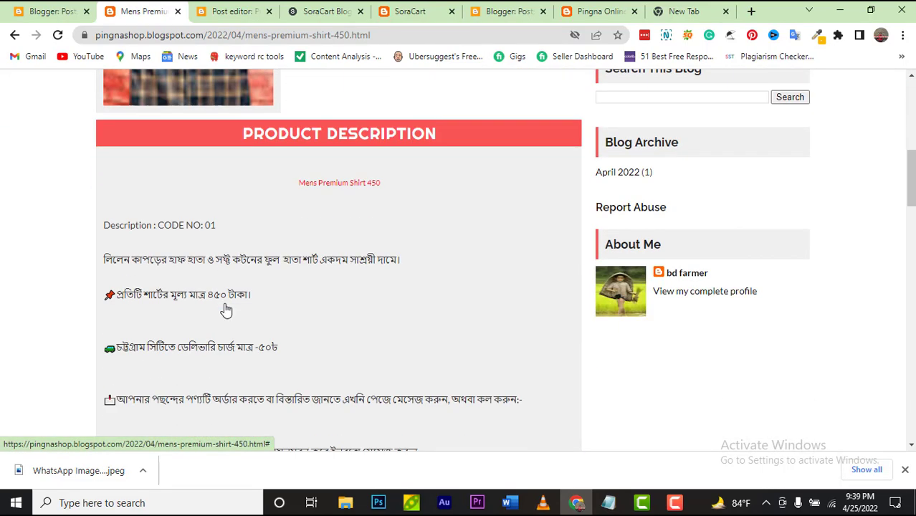
scroll(226, 310, "down", 2)
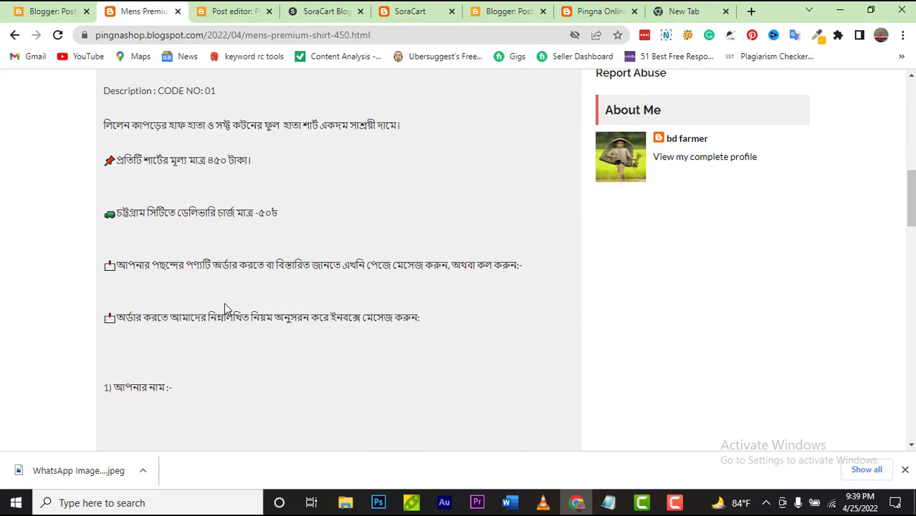
scroll(224, 309, "down", 4)
scroll(225, 305, "down", 5)
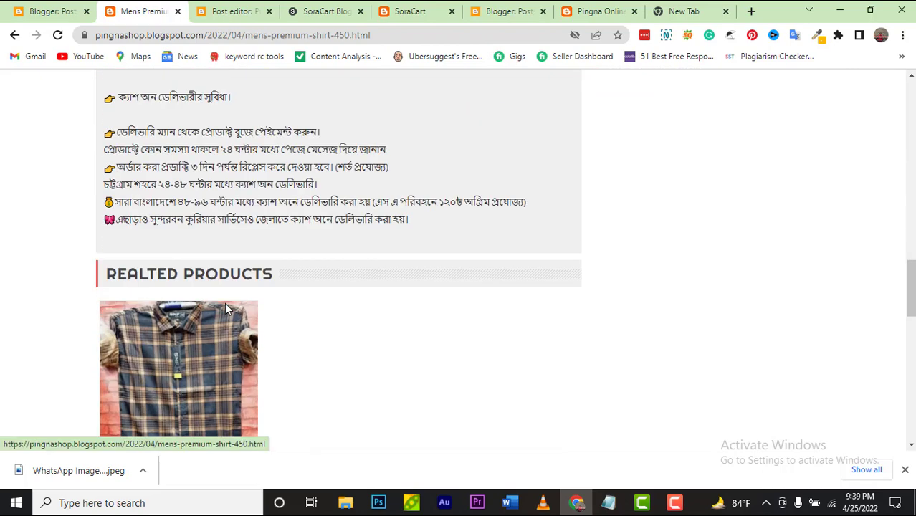
scroll(225, 306, "up", 8)
scroll(227, 310, "up", 10)
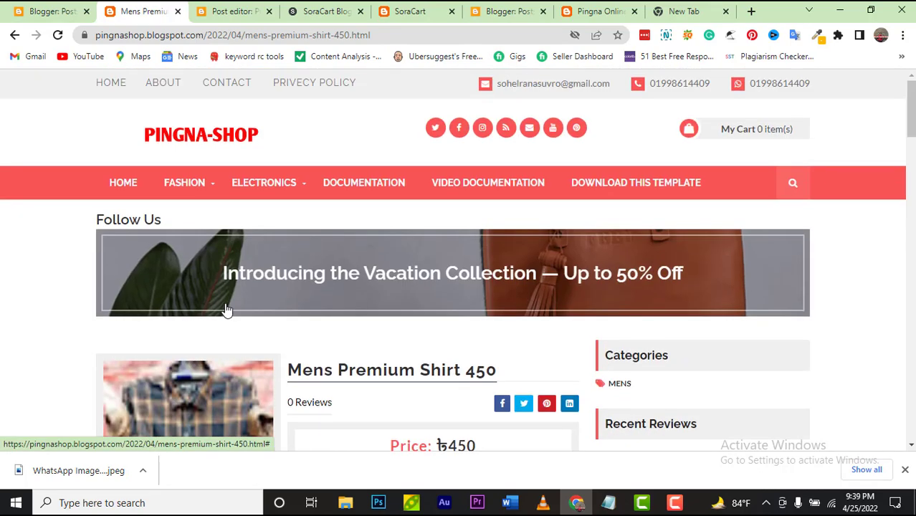
scroll(226, 310, "down", 3)
scroll(225, 310, "up", 2)
scroll(225, 309, "up", 1)
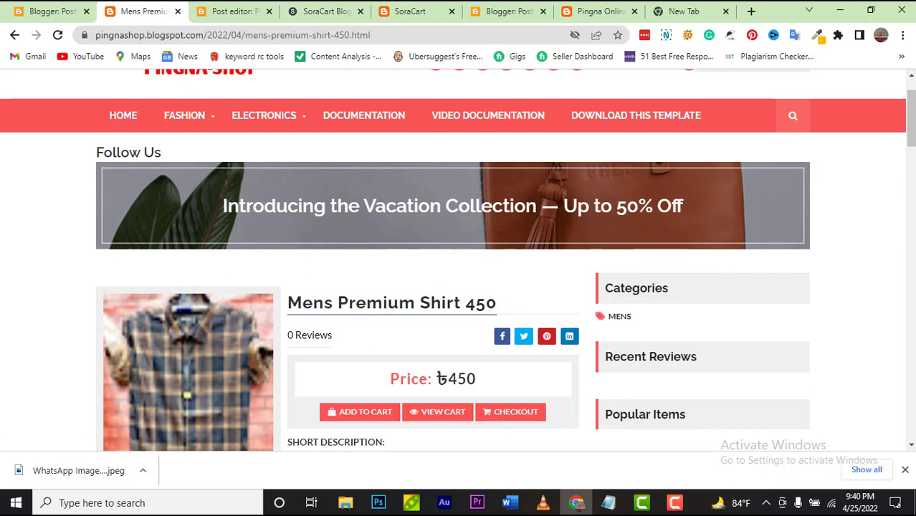
left_click(904, 470)
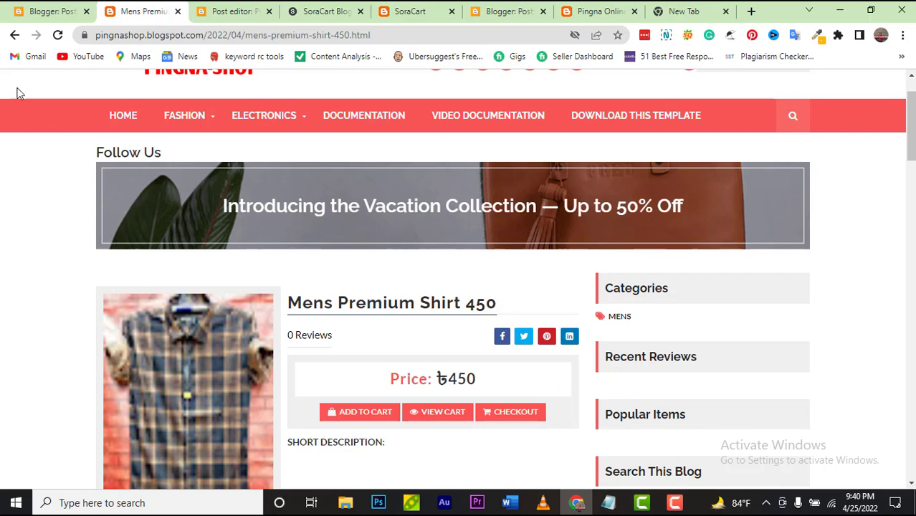
left_click(29, 15)
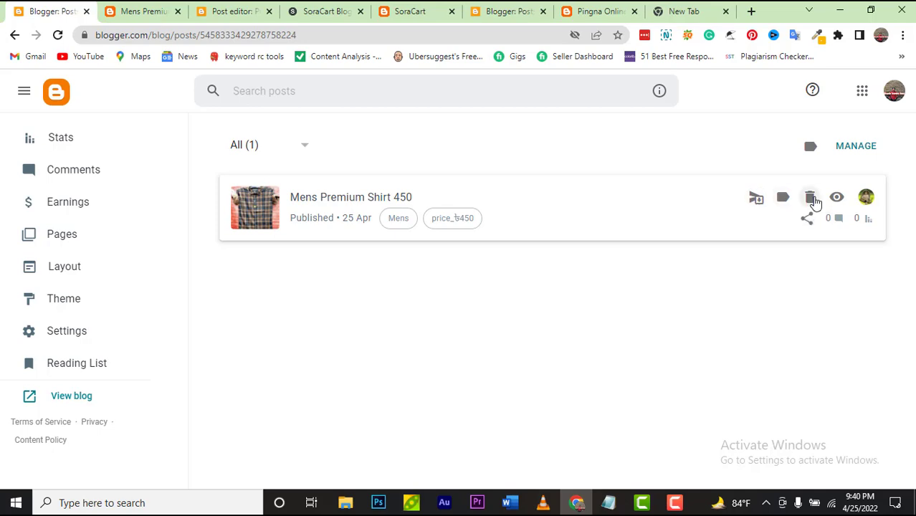
Step: Open the Mens Premium Shirt 450 post and switch its editor to Compose view
left_click(571, 223)
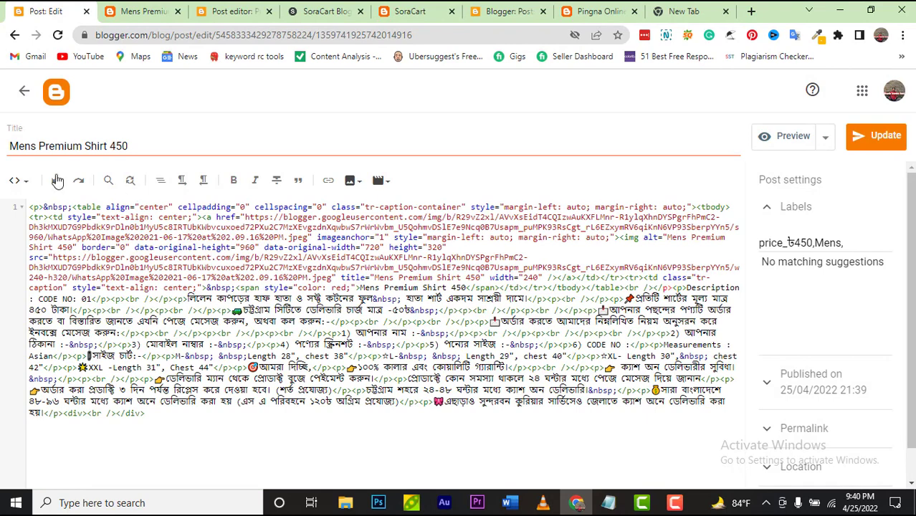
left_click(25, 185)
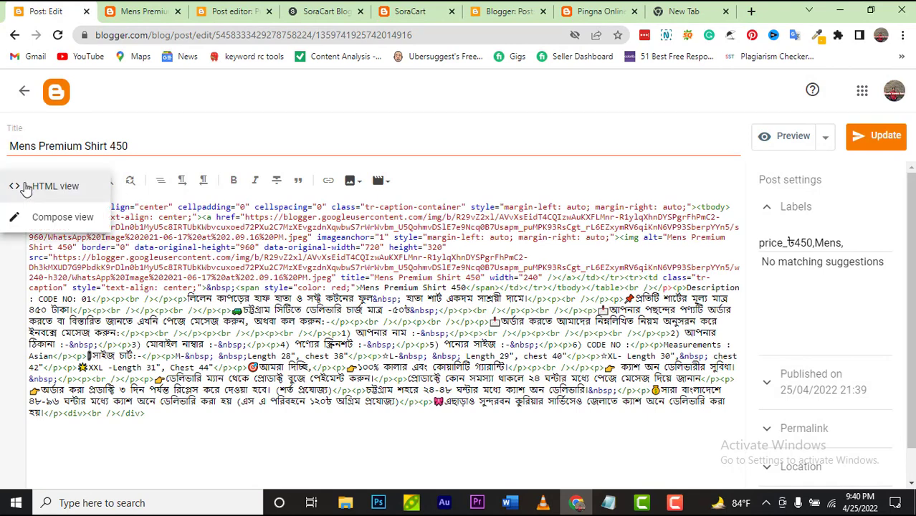
left_click(40, 216)
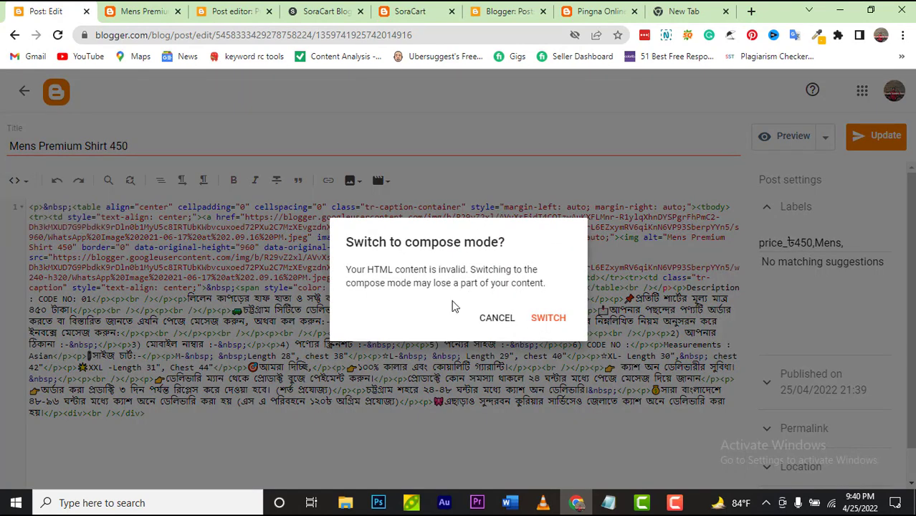
left_click(493, 319)
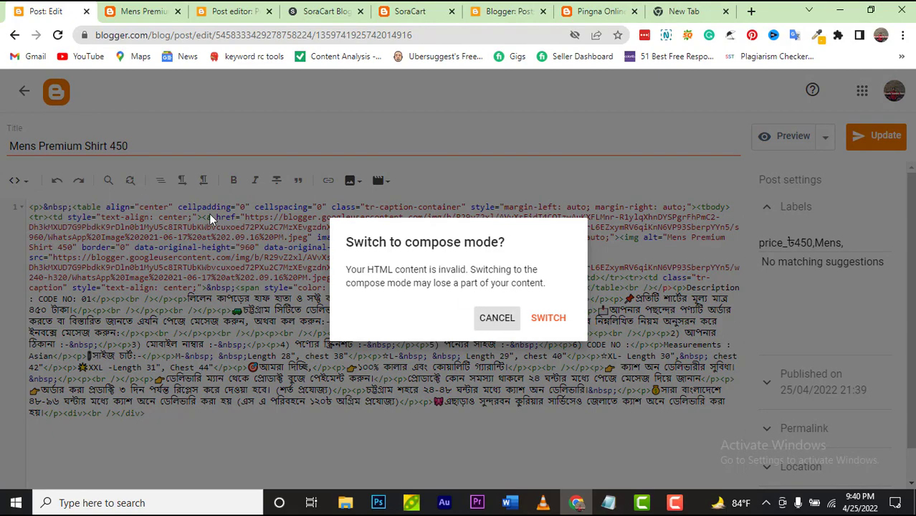
left_click(20, 185)
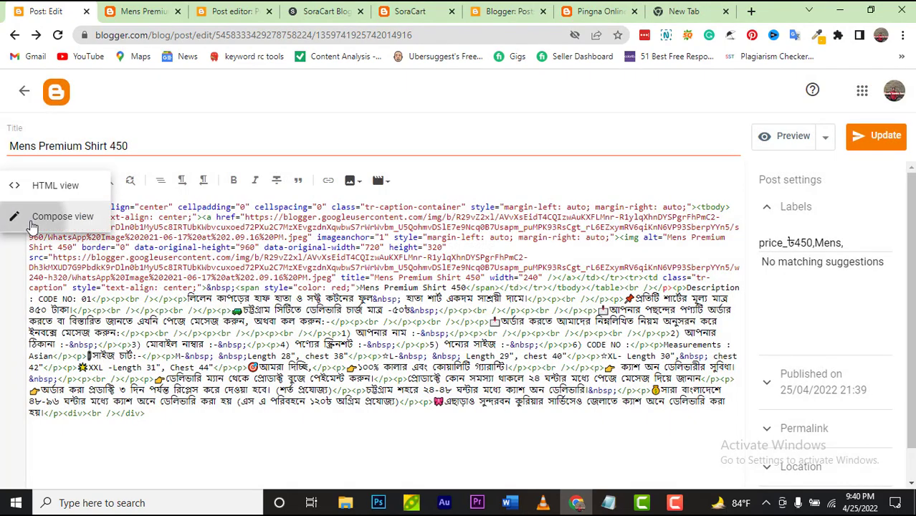
left_click(32, 216)
left_click(563, 316)
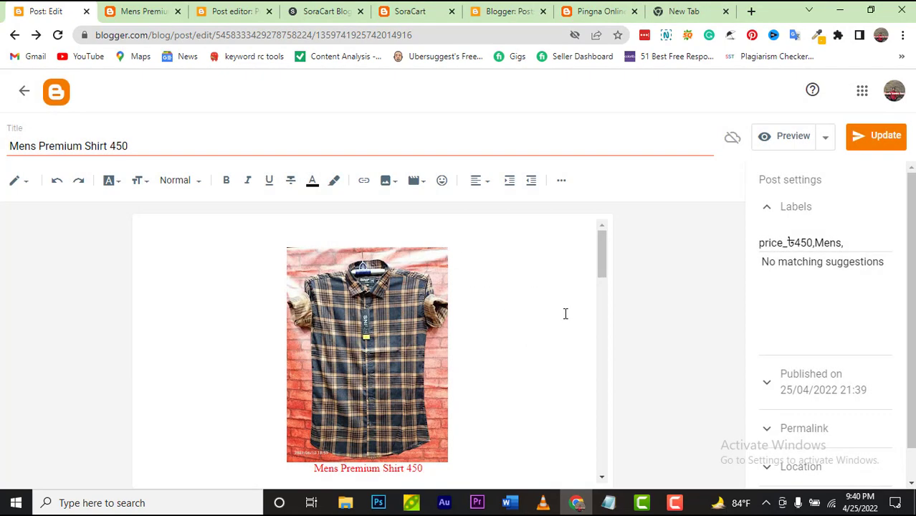
Step: Add a trailing comma so the labels read price_৳450,Mens, and place the cursor at the start
type(",")
left_click(846, 242)
left_click(759, 243)
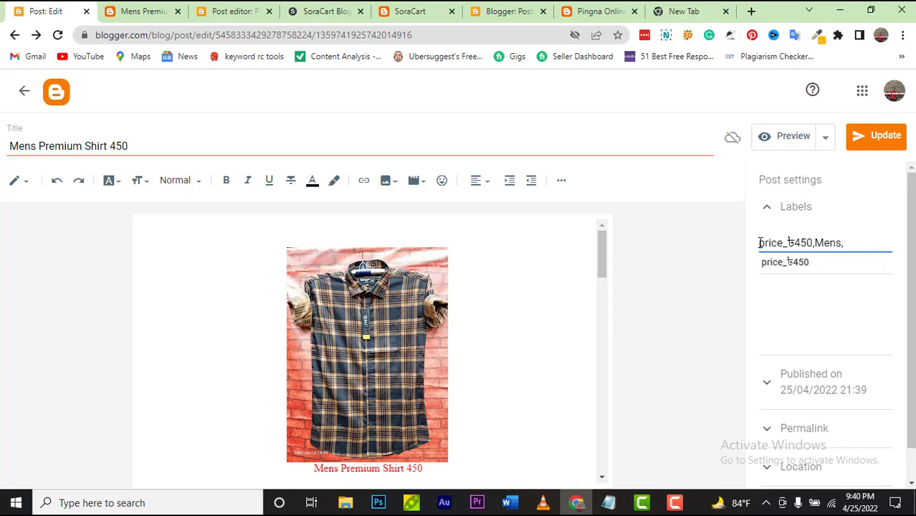
left_click(610, 499)
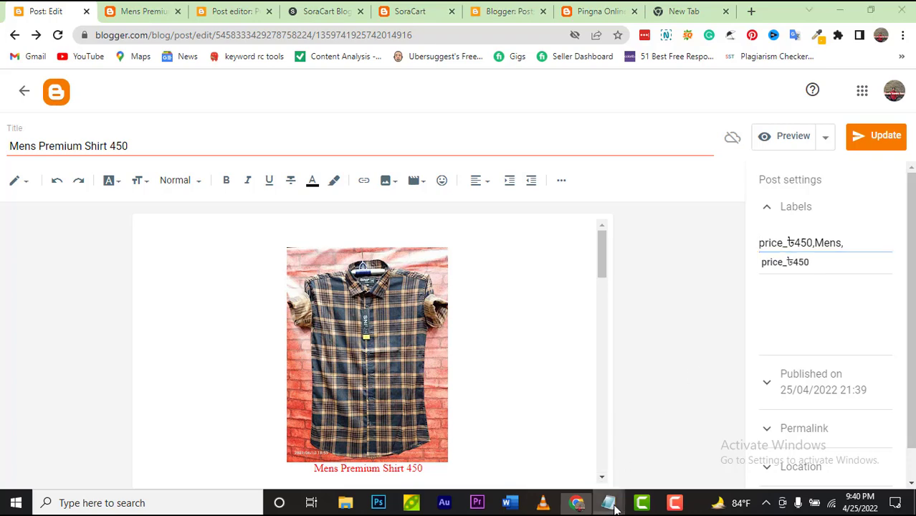
Step: In Notepad, prefix -75% with off@, copy 'off@-75%', and return to the Post: Edit tab
left_click(654, 440)
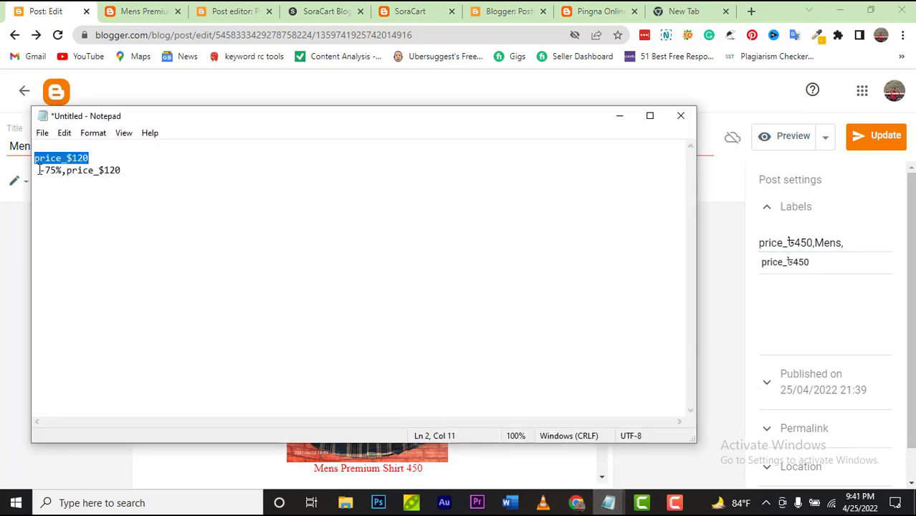
left_click(40, 170)
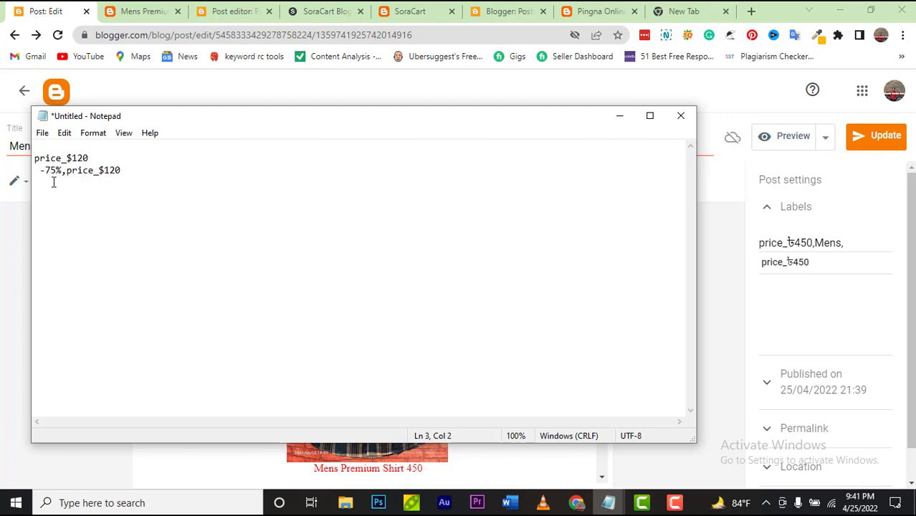
type("off")
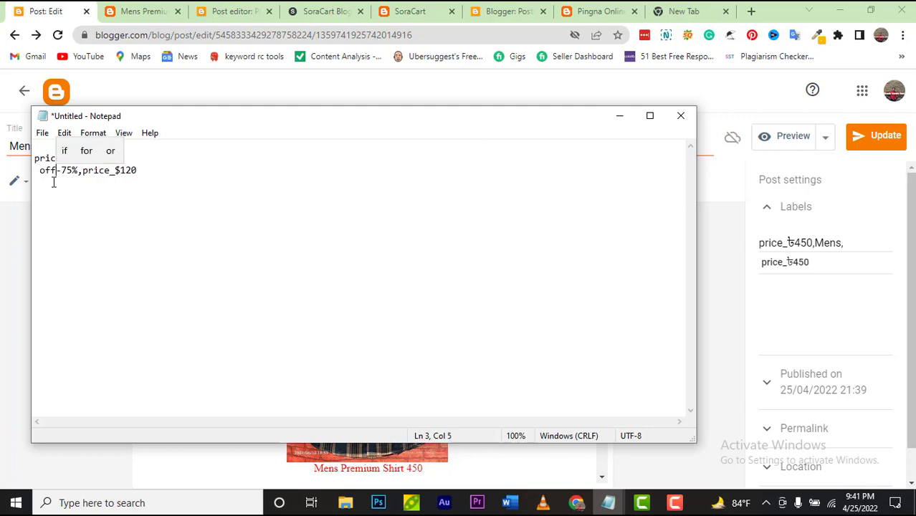
type("@")
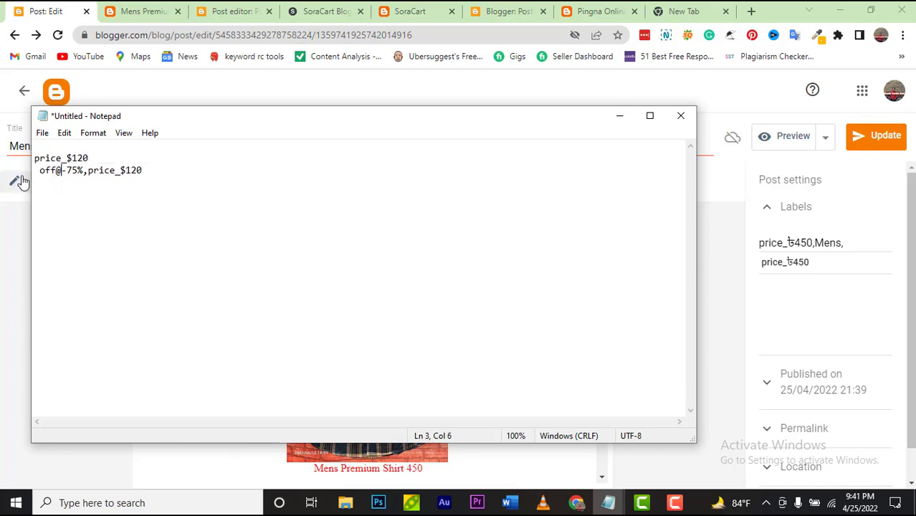
left_click_drag(42, 172, 85, 172)
right_click(84, 174)
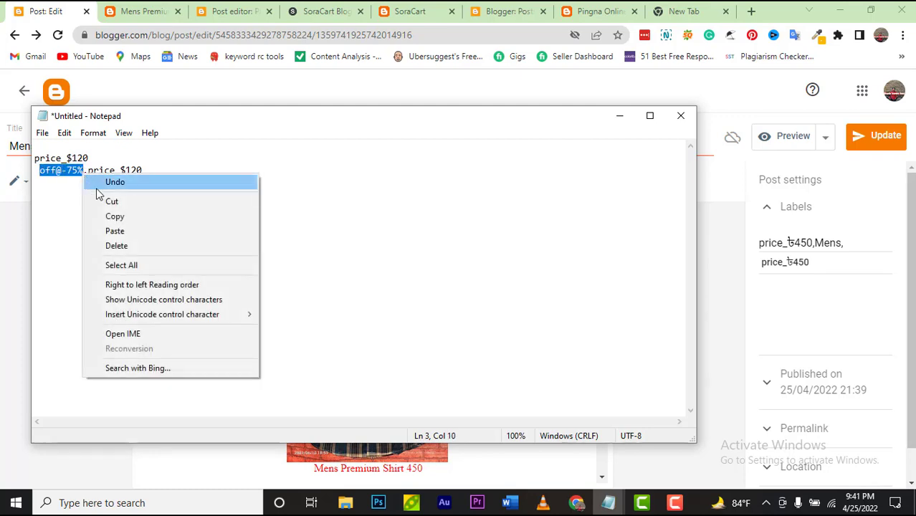
left_click(106, 214)
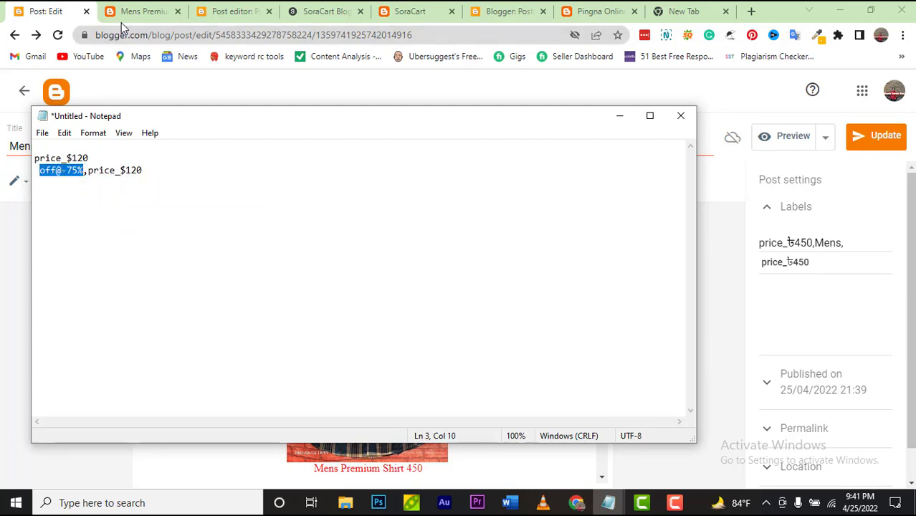
left_click(129, 12)
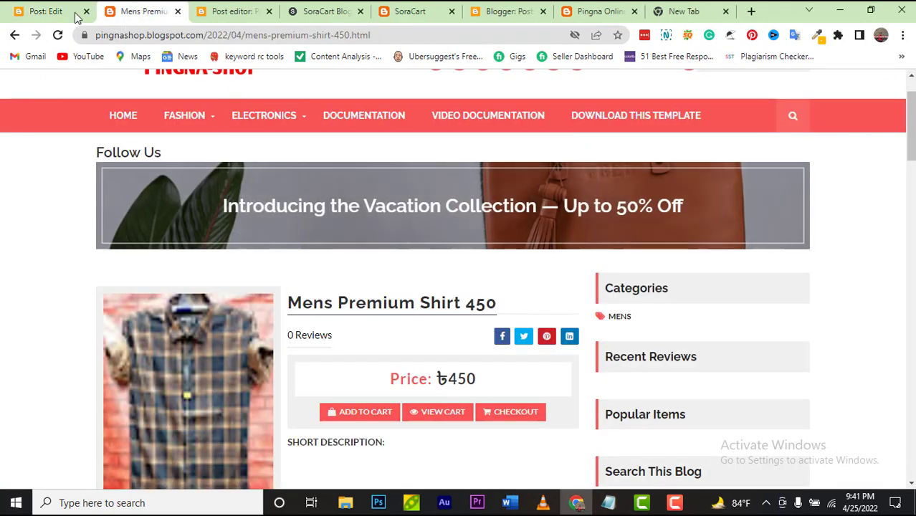
left_click(46, 12)
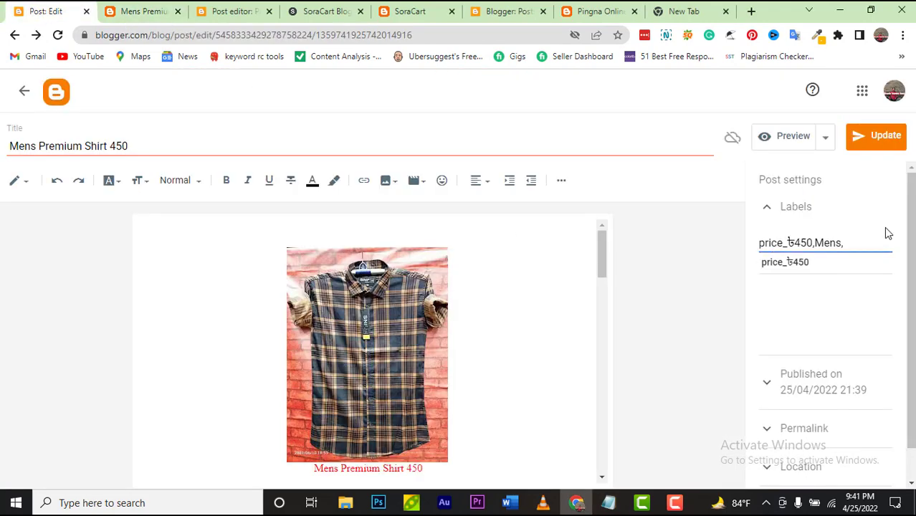
Step: Paste off@-75% at the start of the labels, change it to off@-50%, and click Update
type(",")
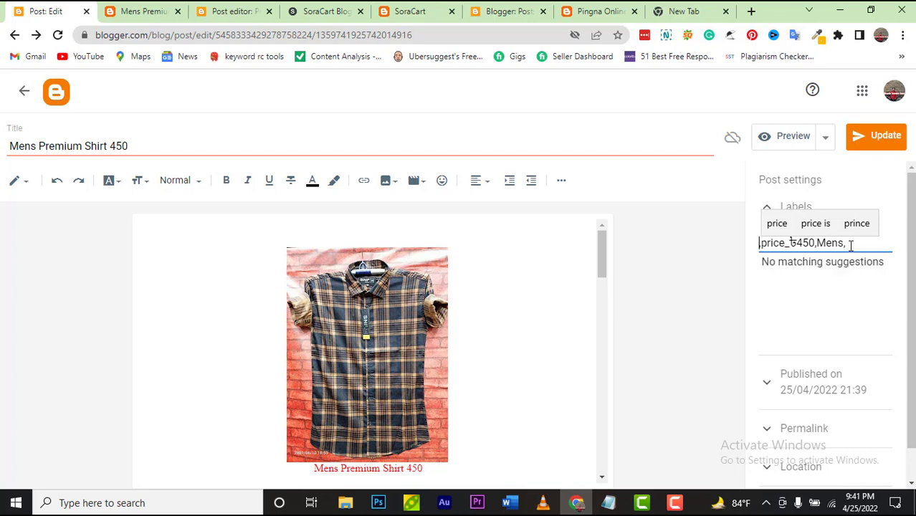
key("ctrl+v")
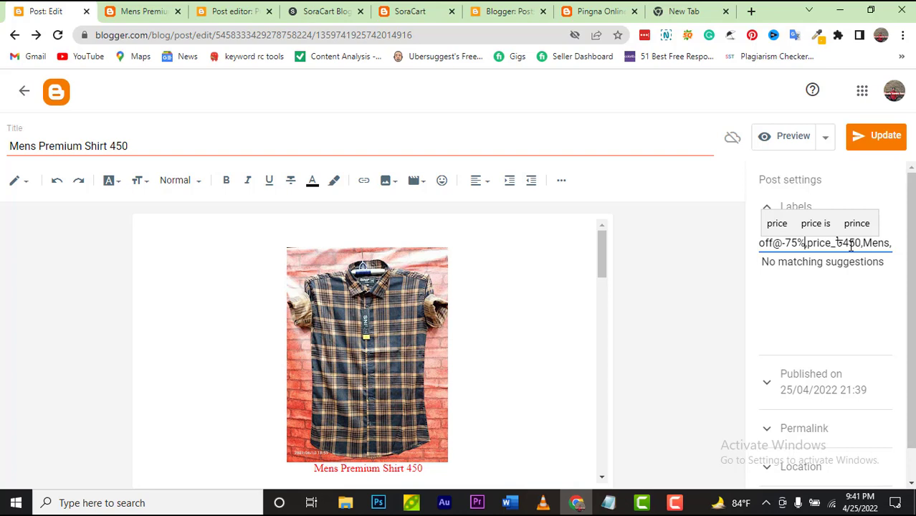
key("Left")
key("Left")
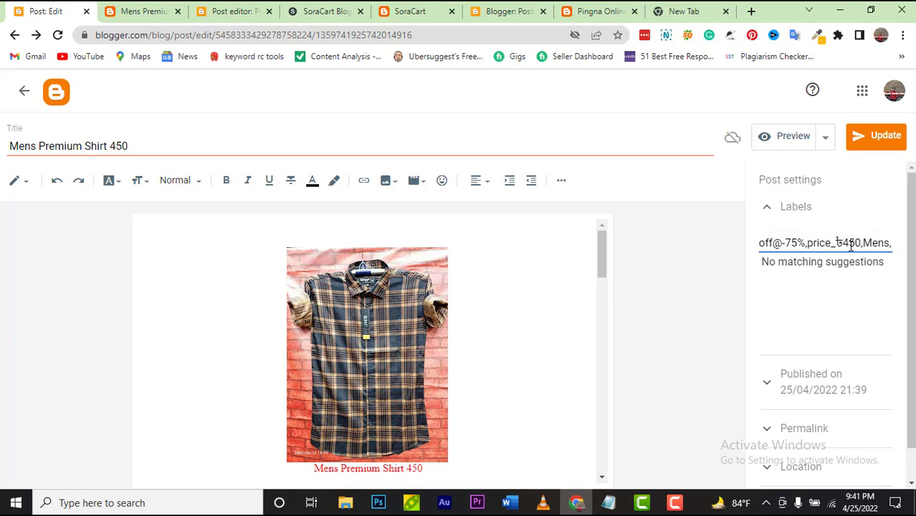
key("BackSpace")
key("BackSpace")
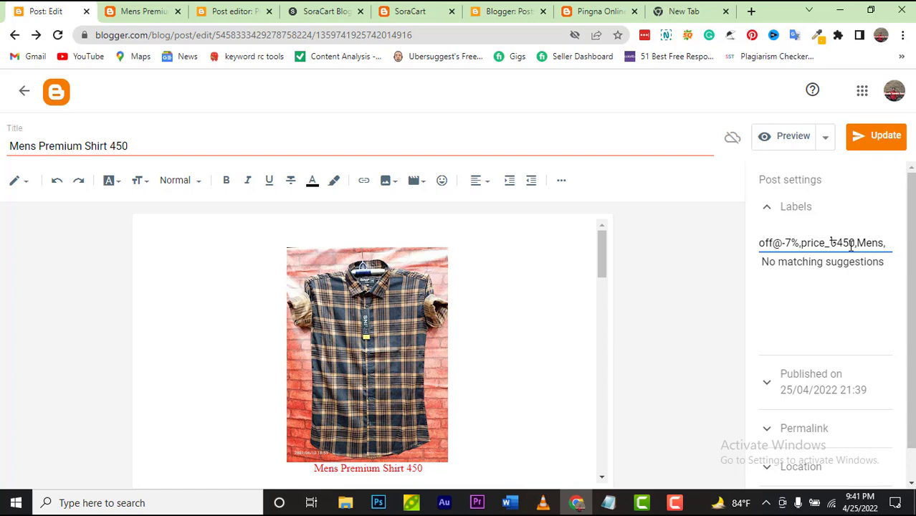
type("50")
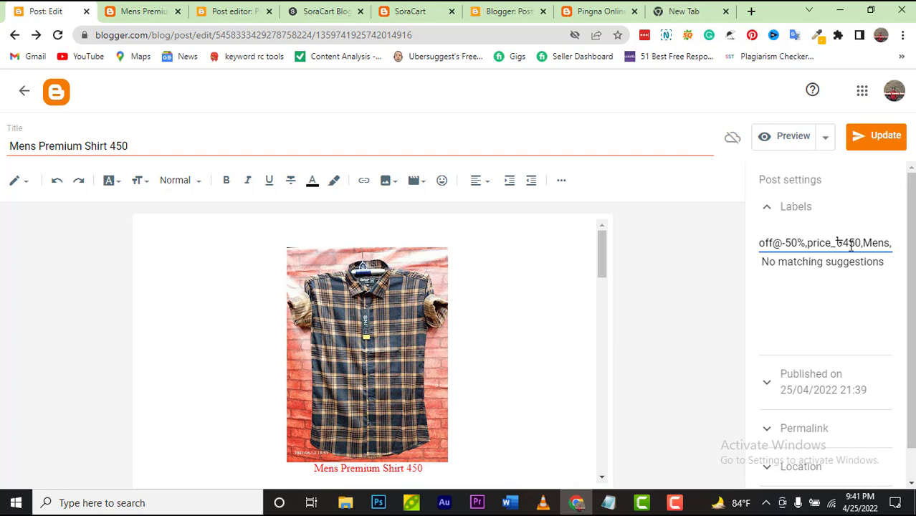
left_click(890, 144)
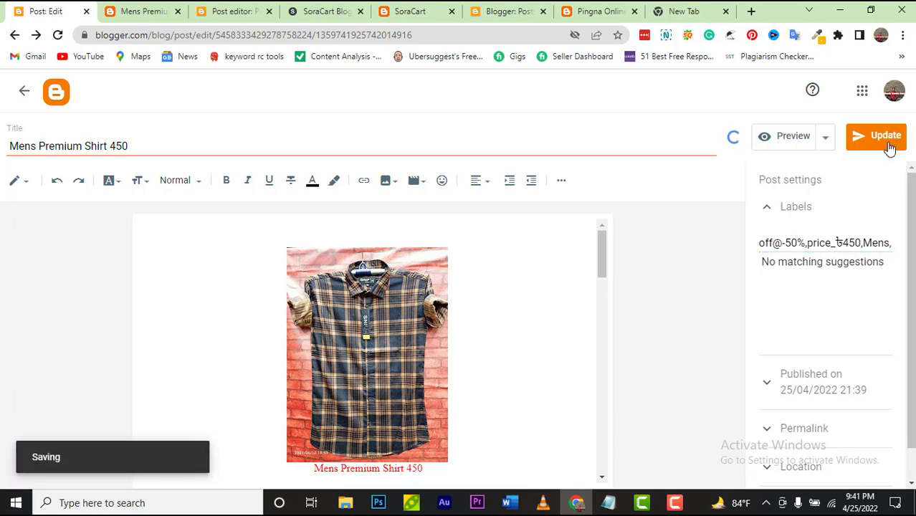
left_click(125, 10)
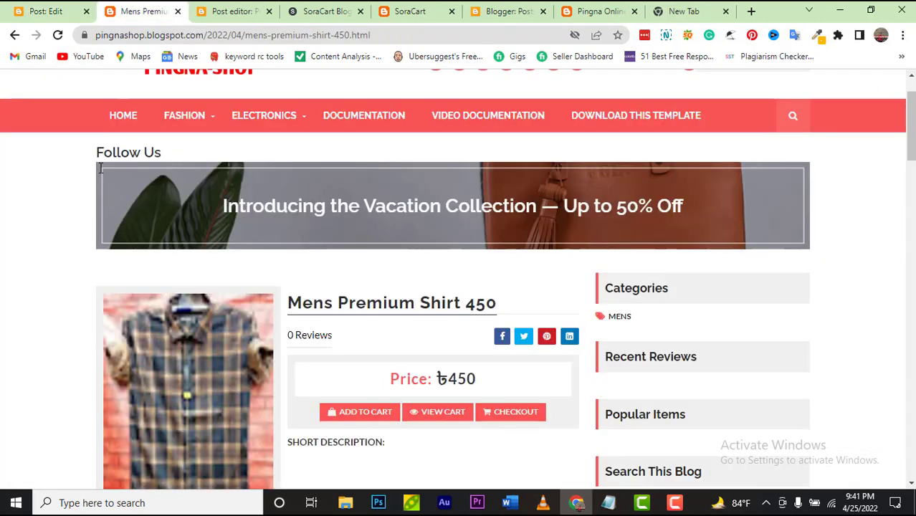
Step: From the PINGNA-SHOP home page, open the shirt card and view its -50% badge, description and size chart
scroll(138, 132, "up", 1)
left_click(183, 142)
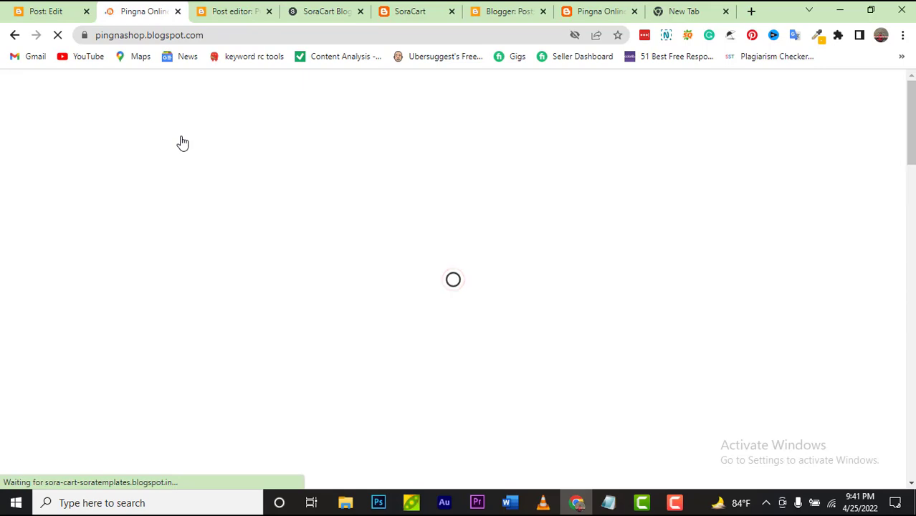
scroll(224, 204, "down", 10)
scroll(224, 208, "down", 2)
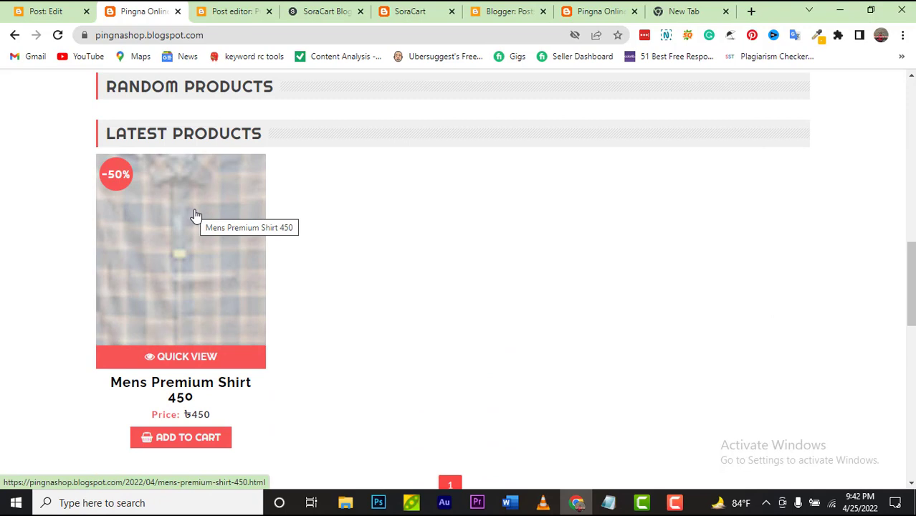
left_click(195, 215)
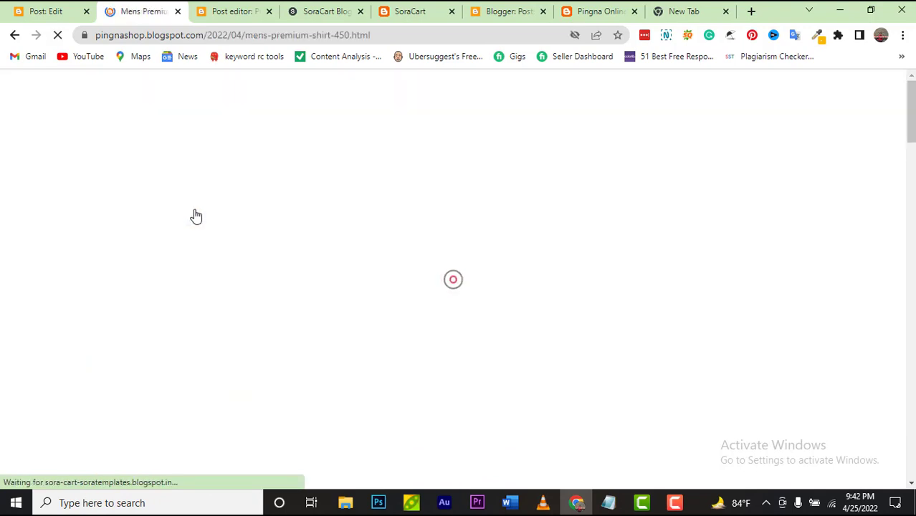
scroll(200, 237, "down", 3)
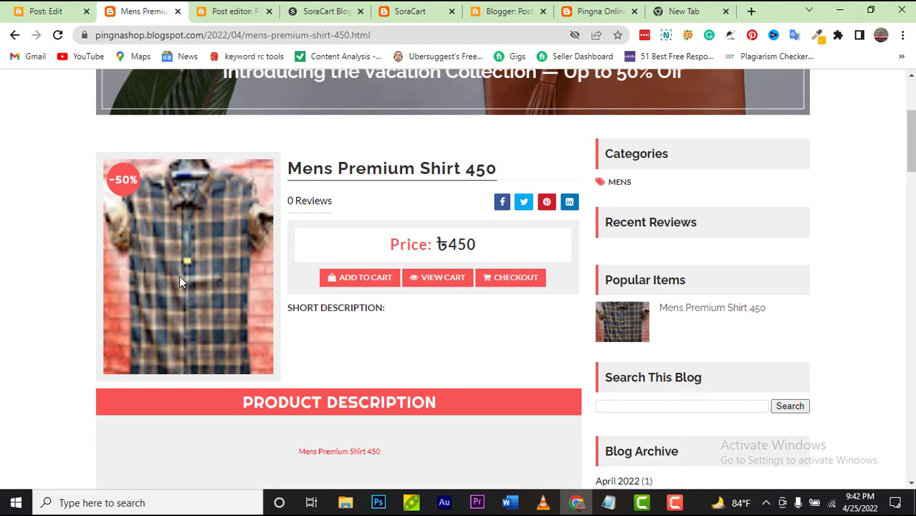
scroll(179, 278, "down", 7)
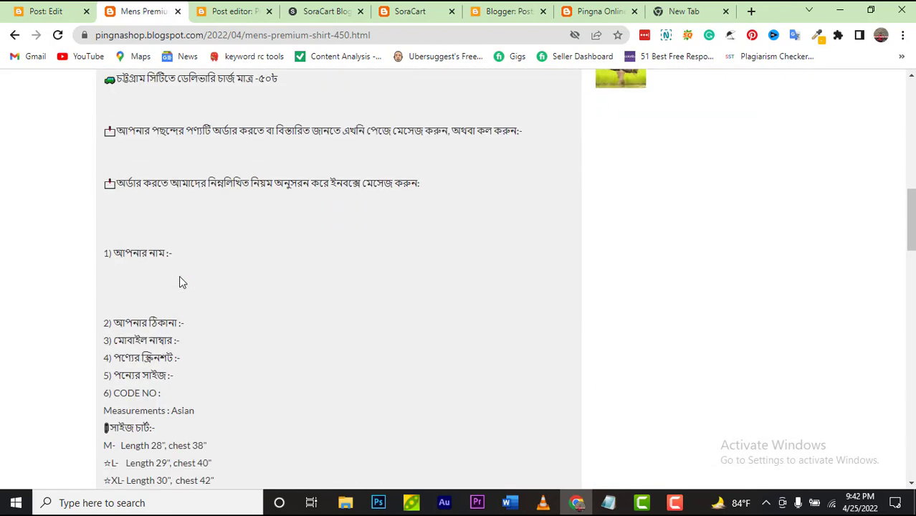
scroll(451, 142, "up", 6)
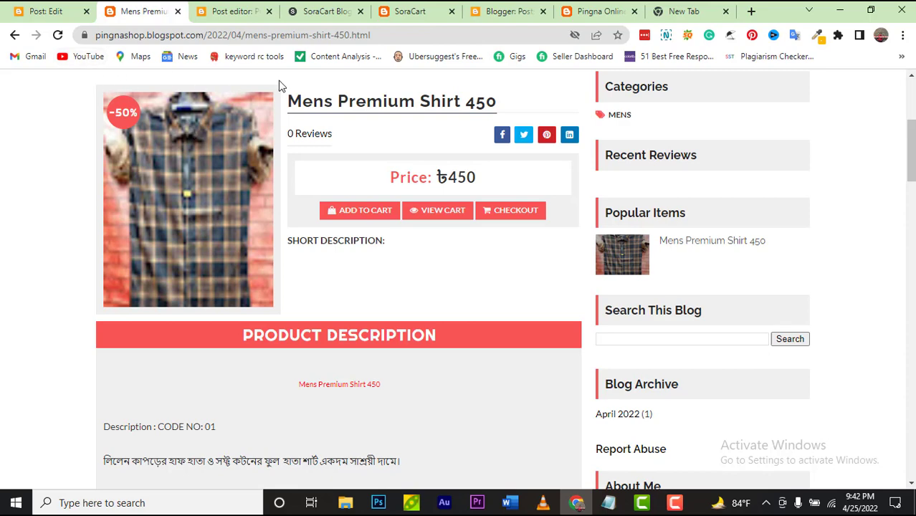
Step: Check the SoraCart demo tab, then go from the post editor to the Pingna Online Shop Layout page
left_click(405, 16)
scroll(444, 209, "up", 5)
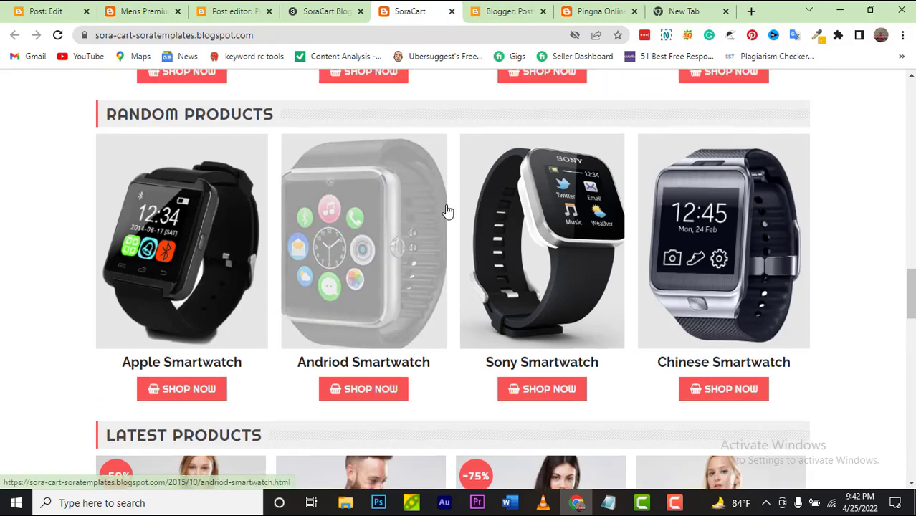
scroll(445, 210, "up", 12)
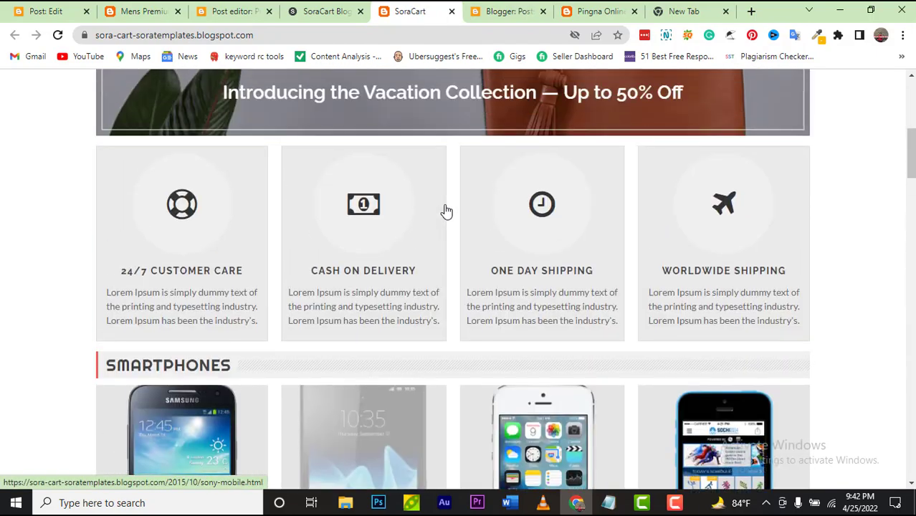
scroll(445, 209, "up", 4)
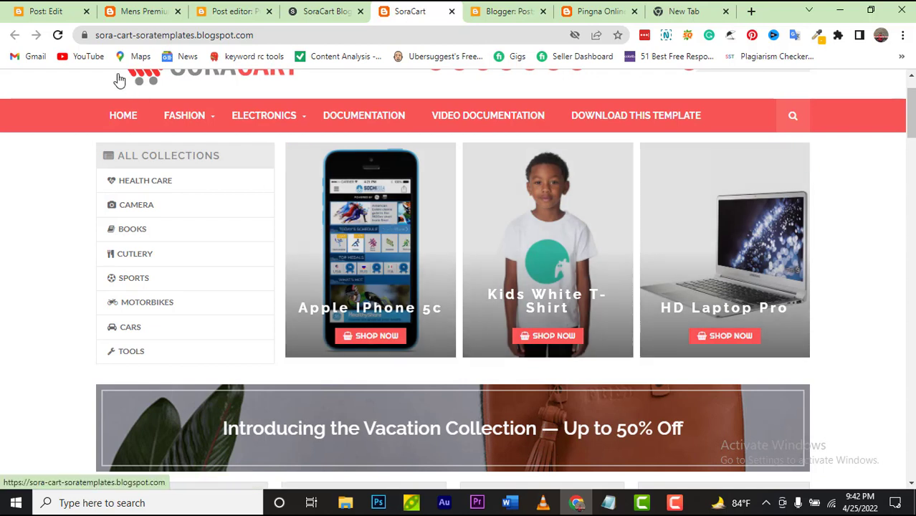
left_click(44, 14)
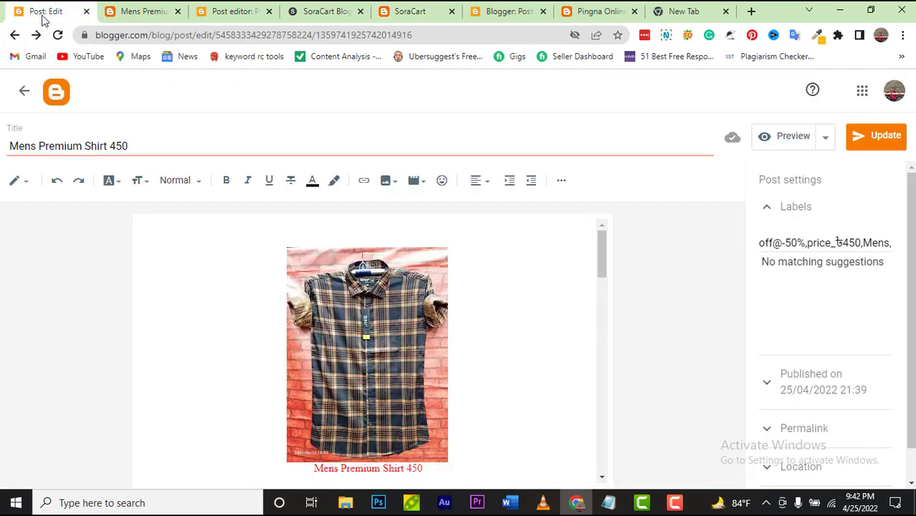
left_click(57, 95)
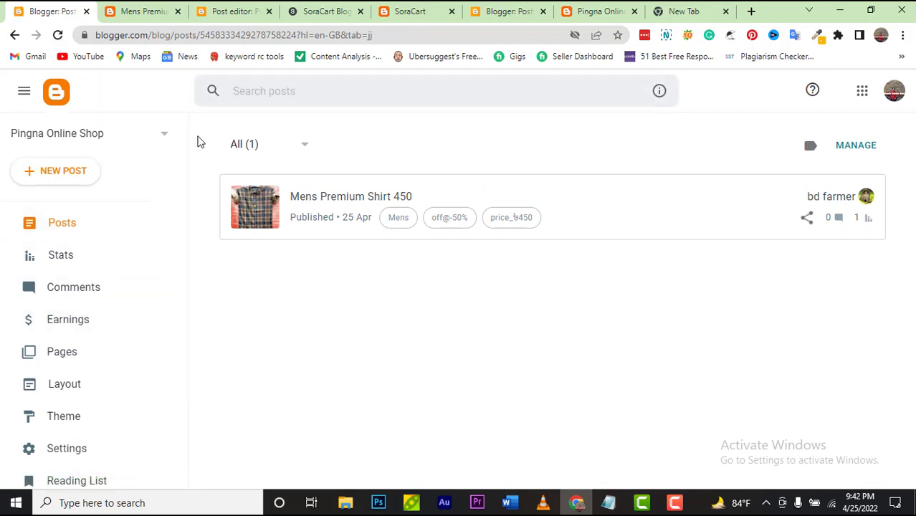
left_click(112, 386)
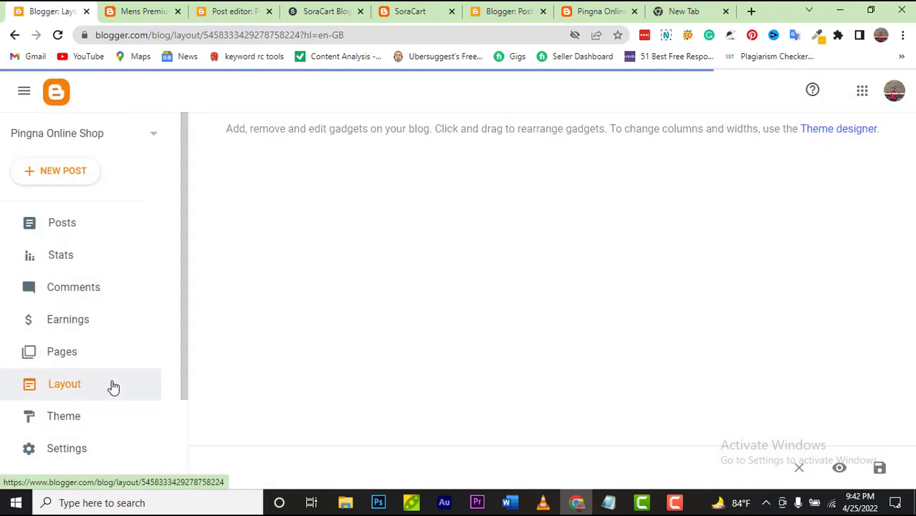
Step: Copy the 'slider' data-label from the Slider Widget HTML/JavaScript gadget's code
scroll(480, 290, "down", 3)
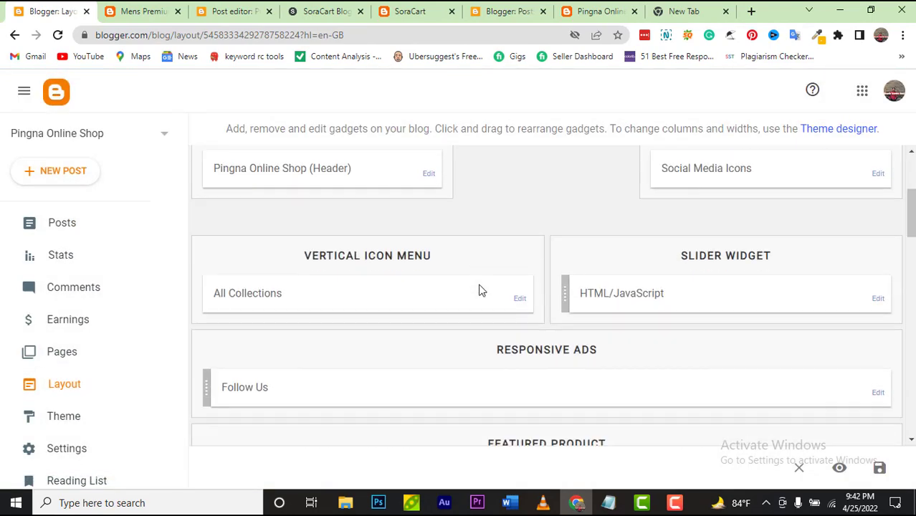
left_click(878, 299)
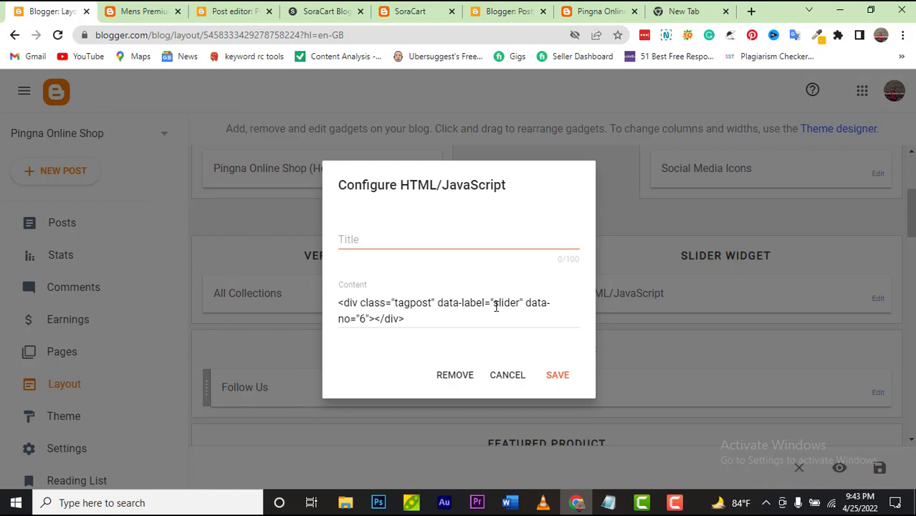
left_click_drag(494, 302, 519, 307)
right_click(519, 306)
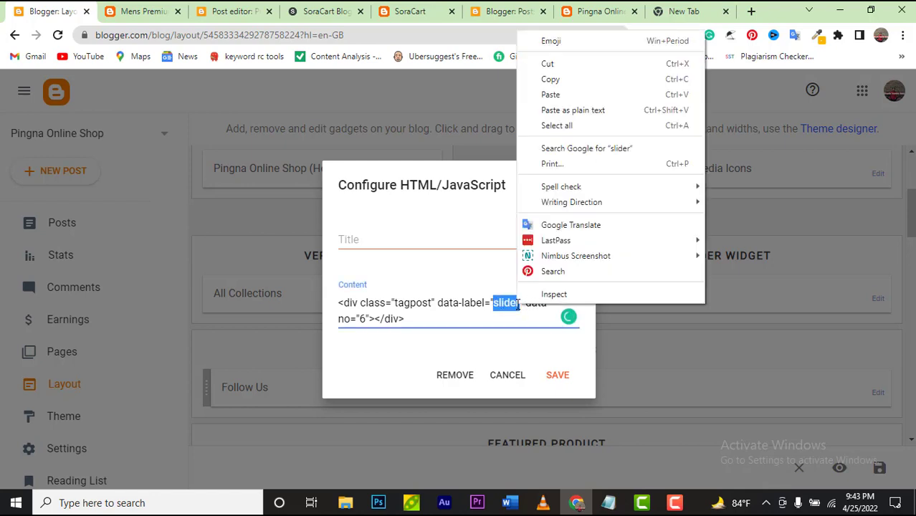
left_click(550, 79)
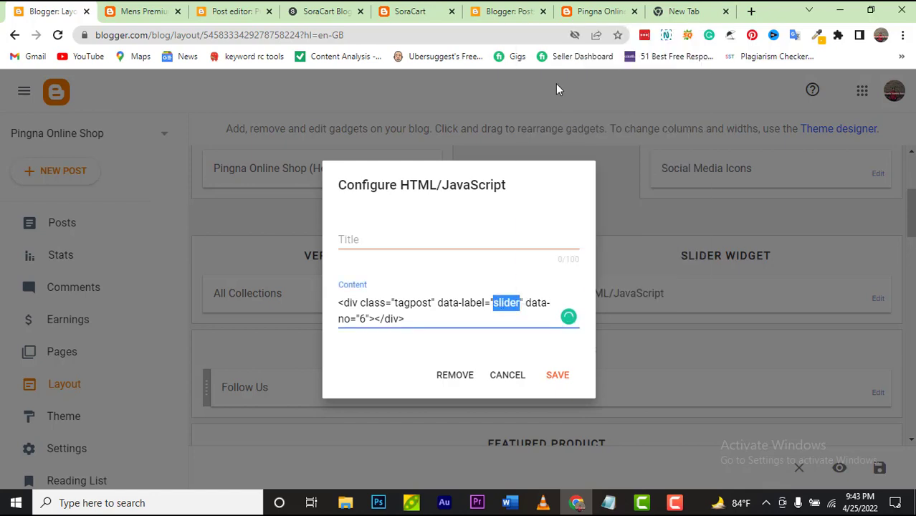
Step: Save the Slider Widget gadget unchanged and go to the blog's Stats page
left_click(142, 10)
scroll(266, 195, "up", 4)
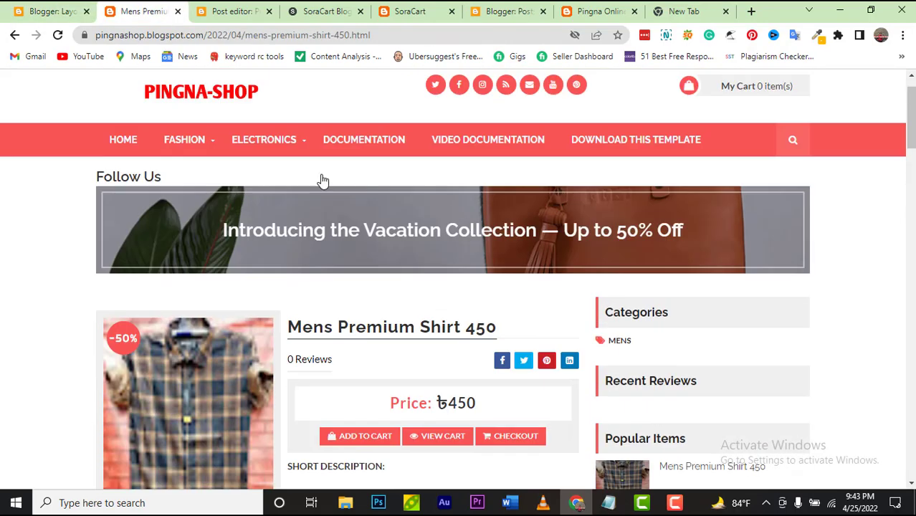
left_click(50, 11)
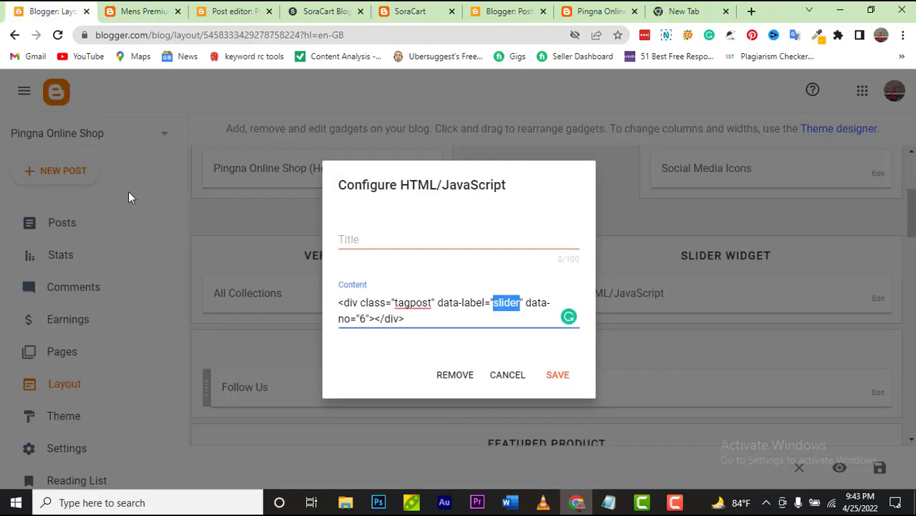
left_click(559, 376)
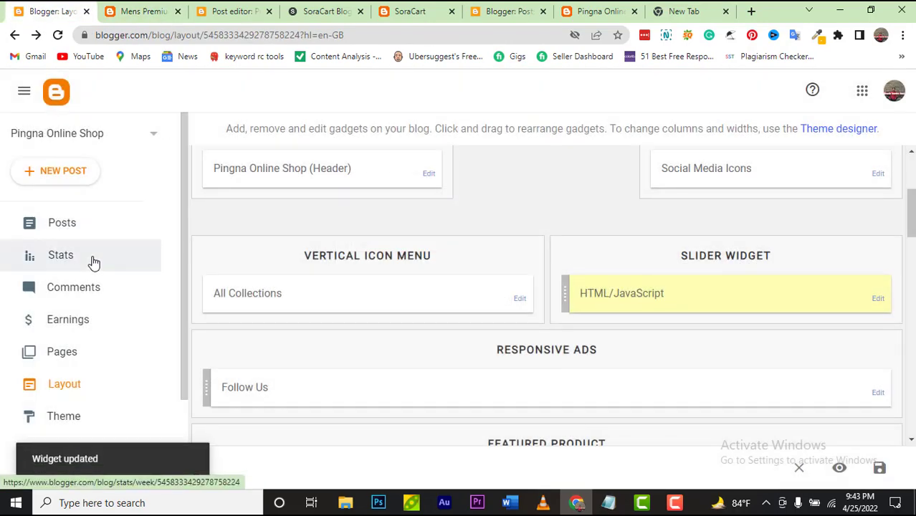
left_click(60, 256)
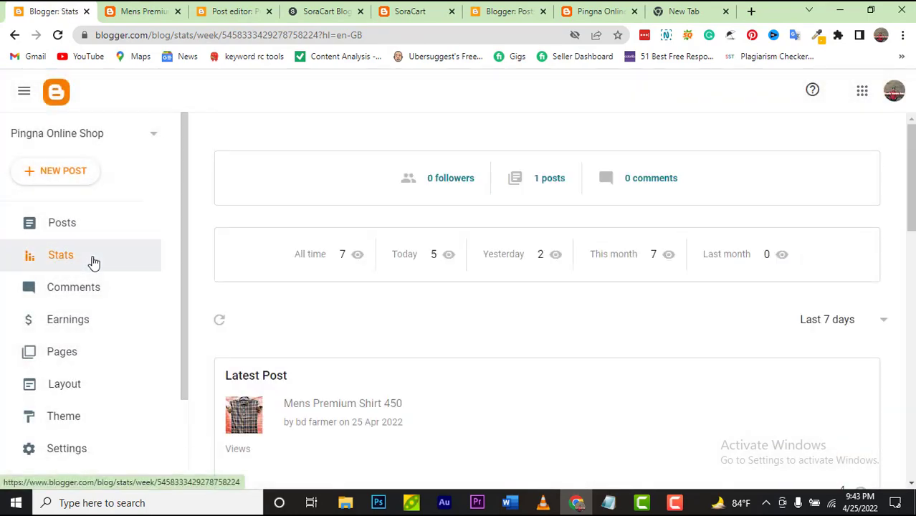
Step: Type 'slider' after 'Mens,' in the Mens Premium Shirt 450 labels and click Update
left_click(76, 224)
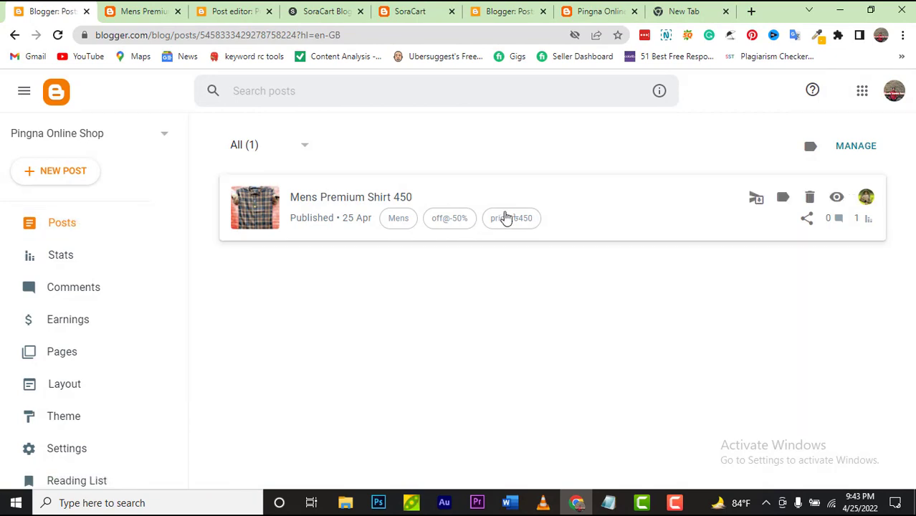
left_click(583, 208)
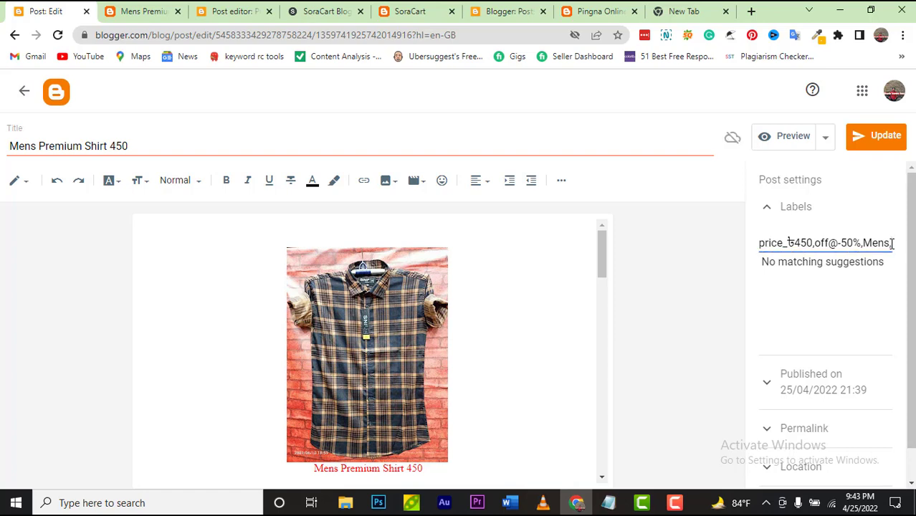
type("slider")
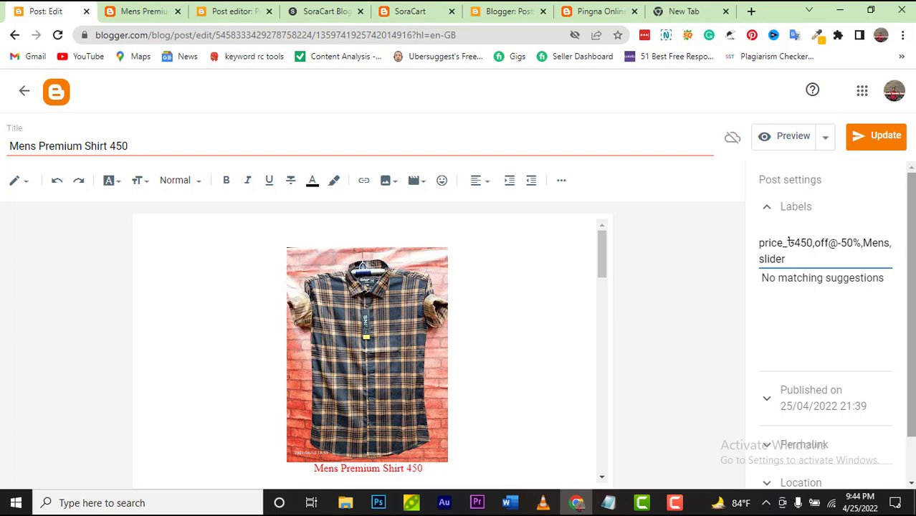
left_click(898, 143)
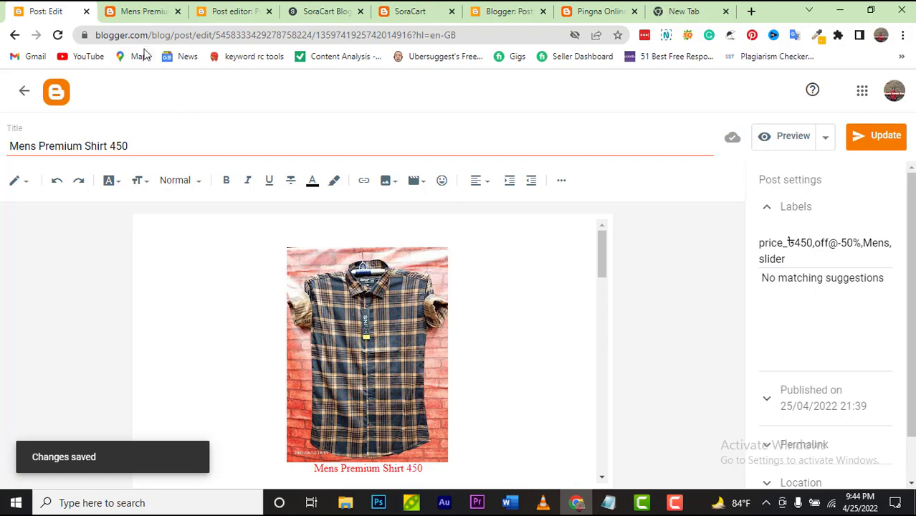
left_click(136, 12)
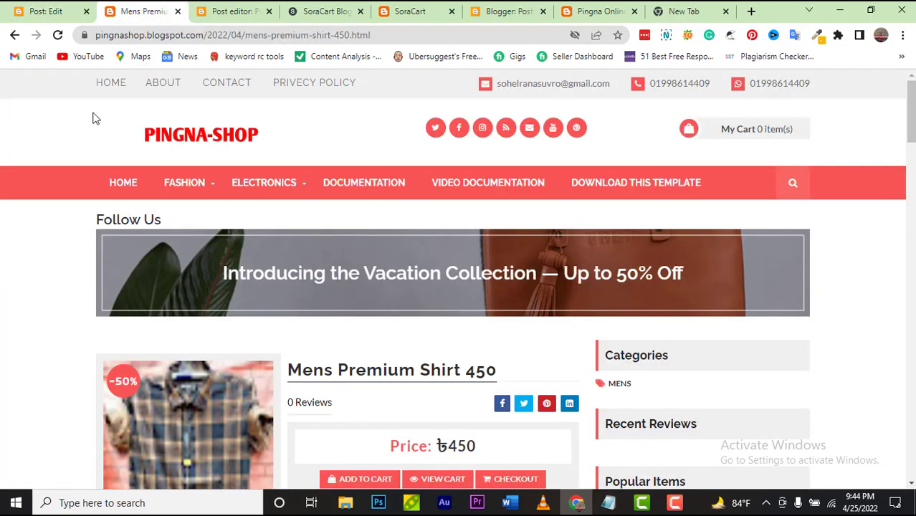
left_click(170, 143)
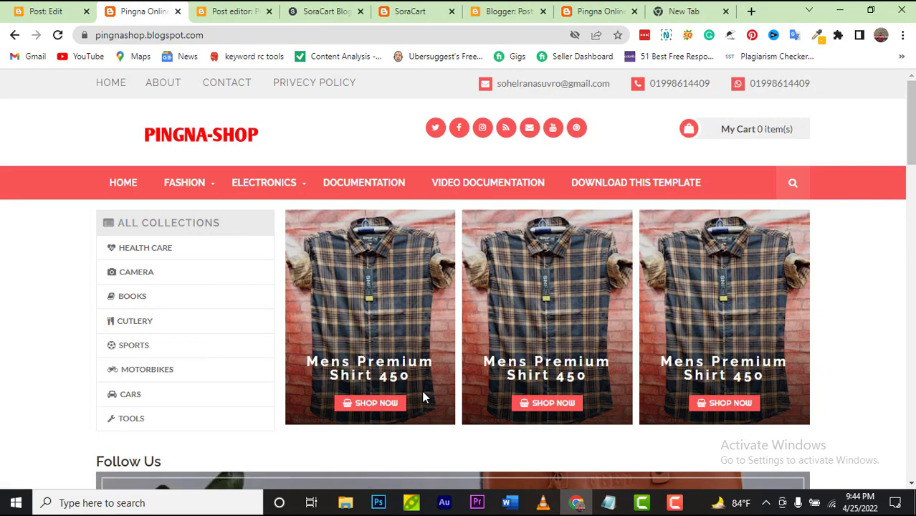
scroll(422, 393, "down", 15)
scroll(422, 397, "down", 4)
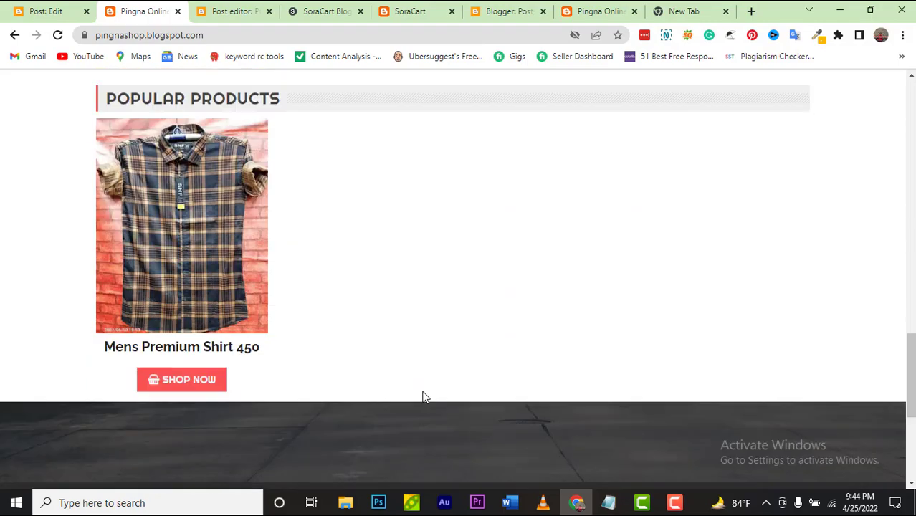
scroll(422, 396, "up", 10)
scroll(423, 396, "up", 8)
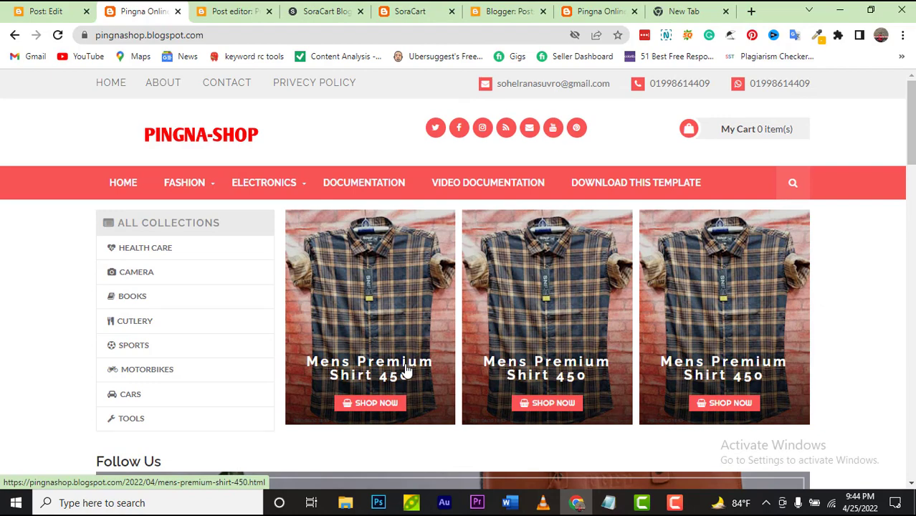
scroll(336, 303, "down", 7)
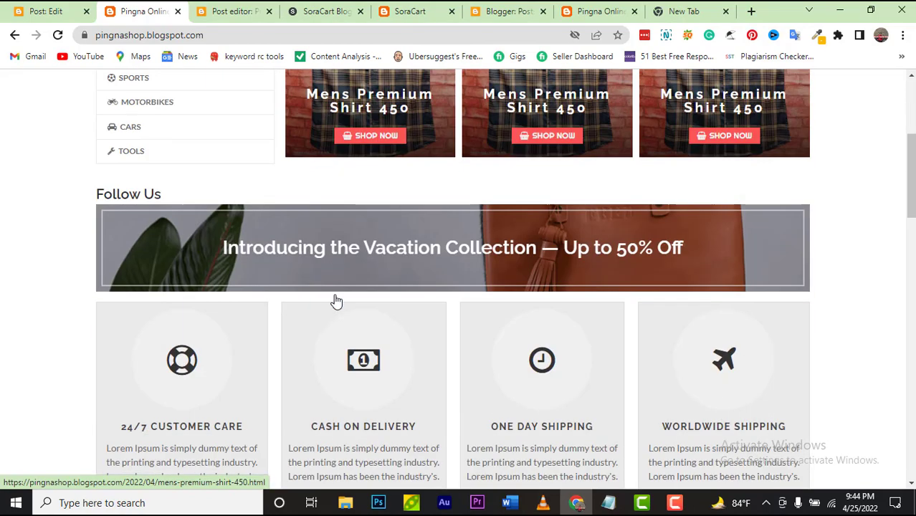
scroll(335, 303, "up", 5)
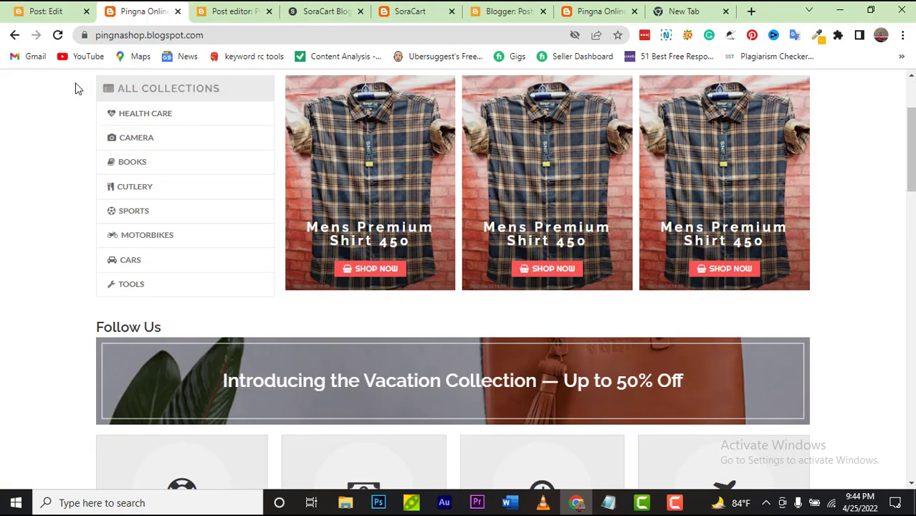
scroll(266, 390, "down", 8)
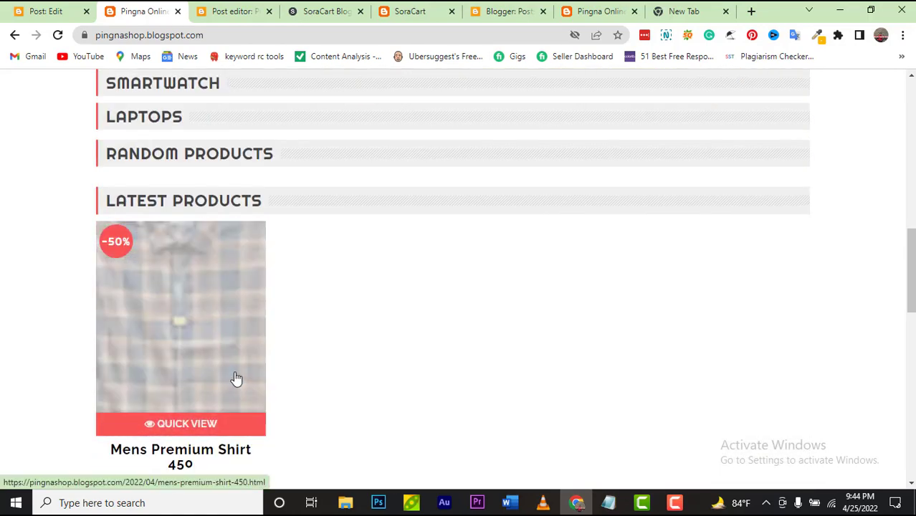
left_click(236, 380)
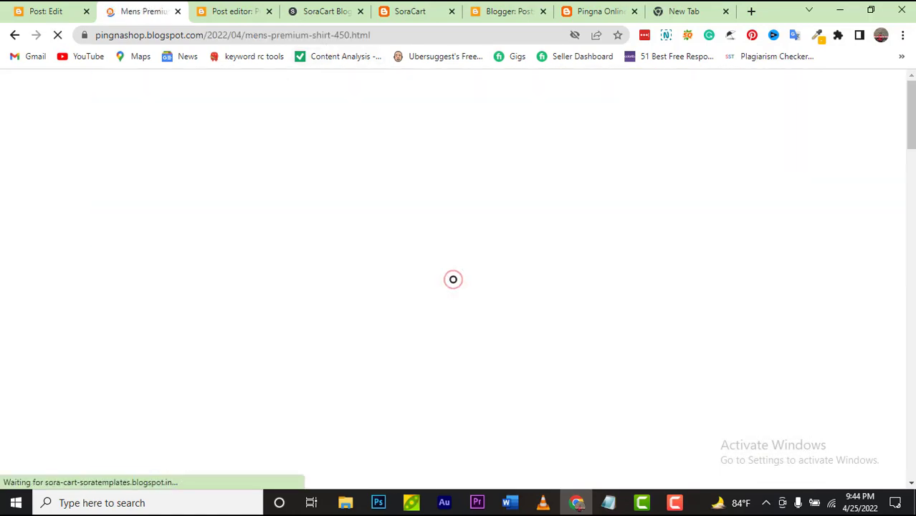
left_click(407, 15)
scroll(410, 356, "down", 10)
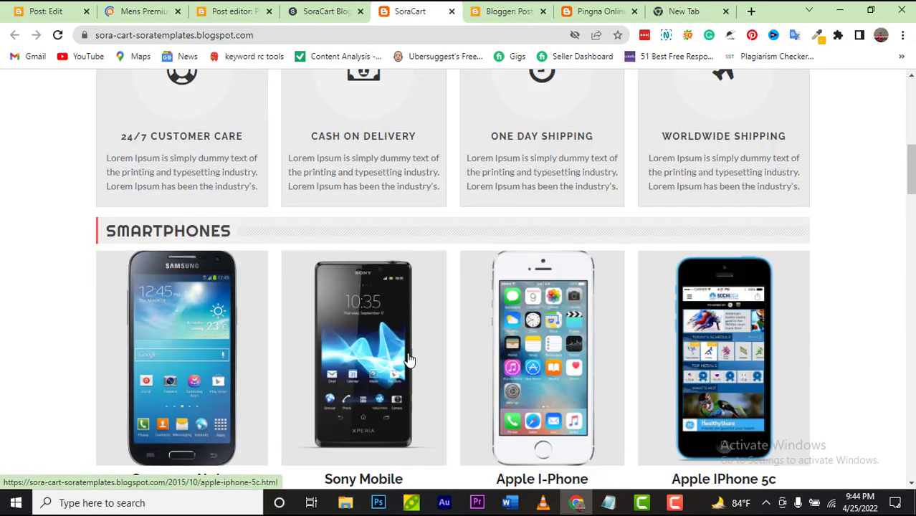
scroll(266, 268, "up", 3)
left_click(224, 234)
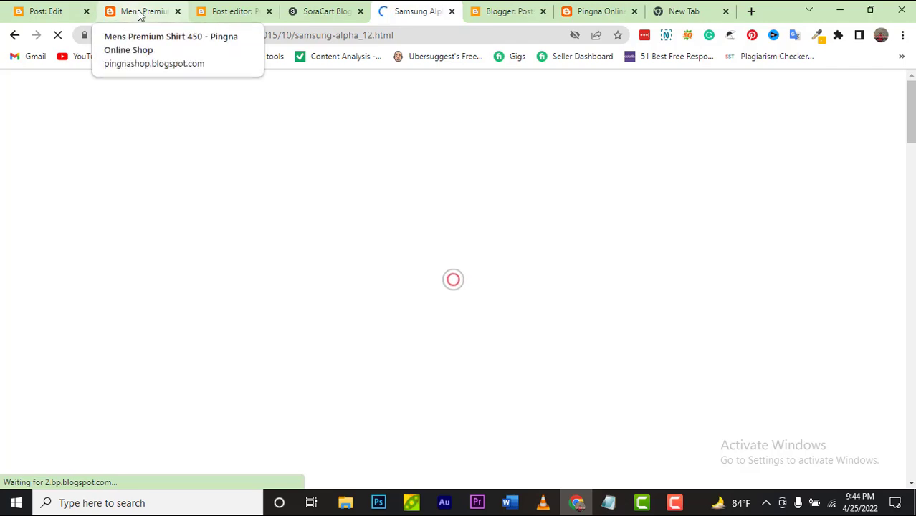
scroll(301, 201, "down", 3)
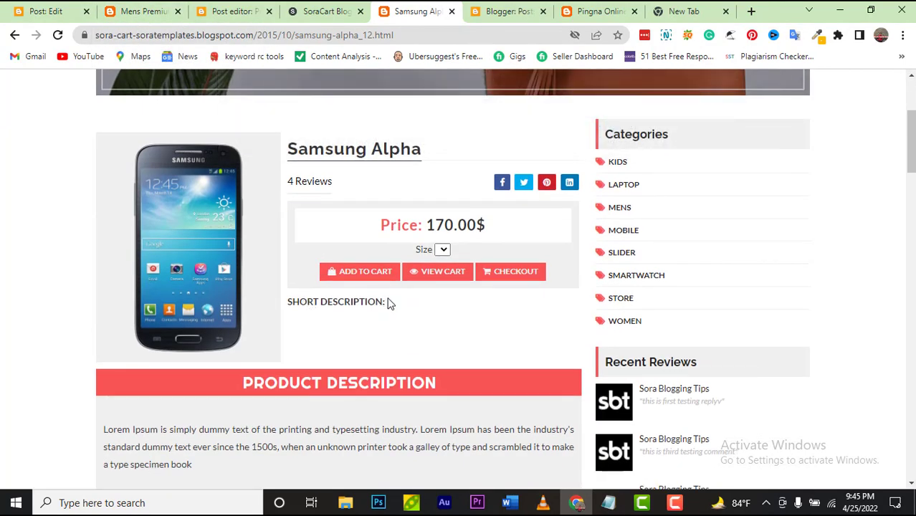
left_click(150, 12)
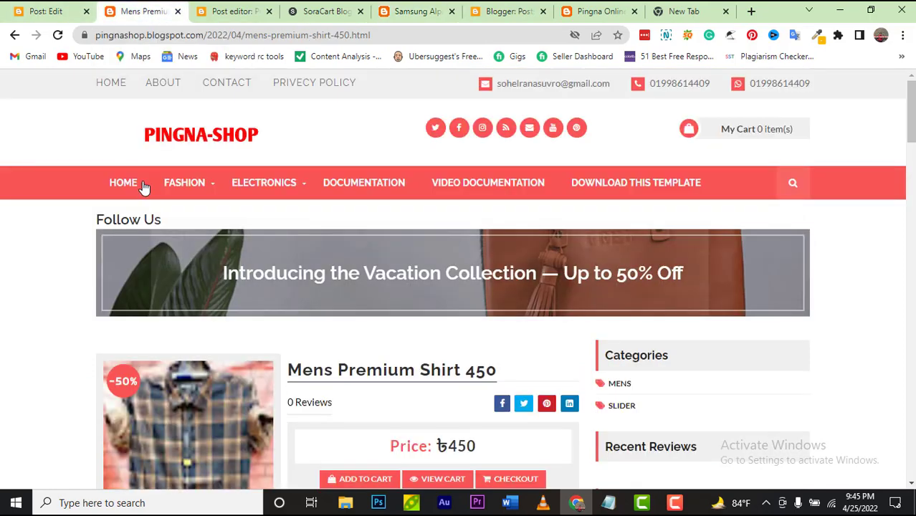
left_click(35, 20)
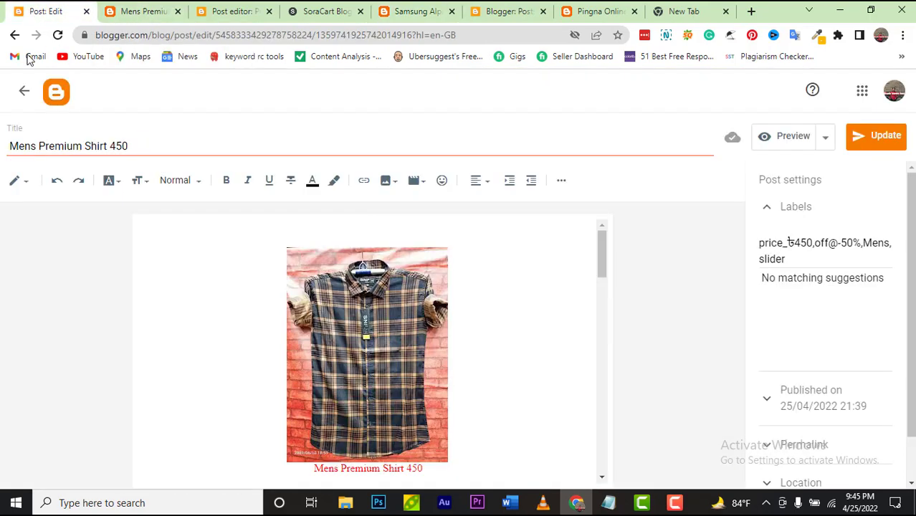
Step: Switch on Enable search description under Meta tags in the blog Settings, then go back to Posts
left_click(57, 97)
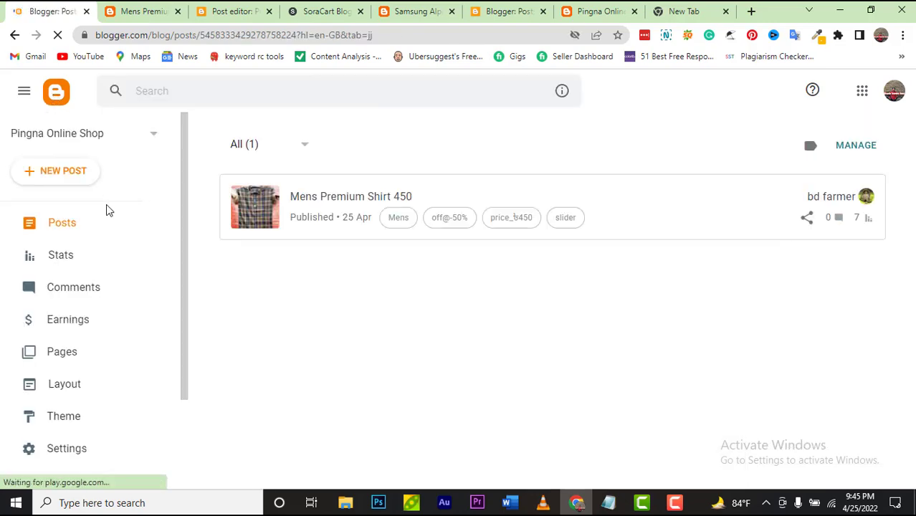
scroll(74, 430, "down", 2)
left_click(75, 331)
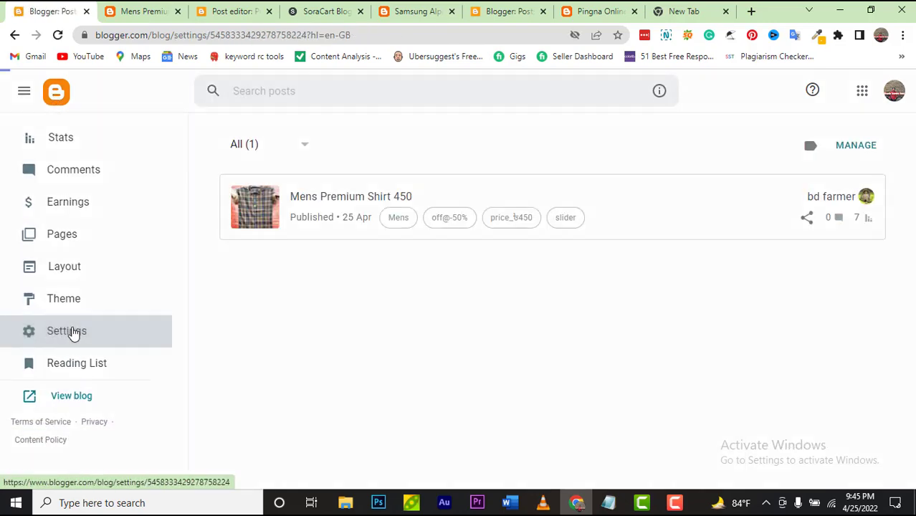
scroll(521, 376, "down", 10)
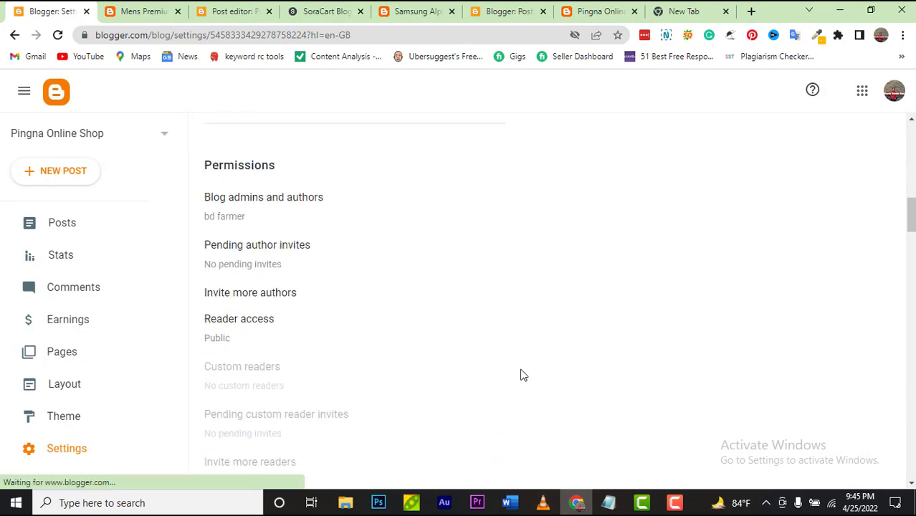
scroll(521, 376, "down", 7)
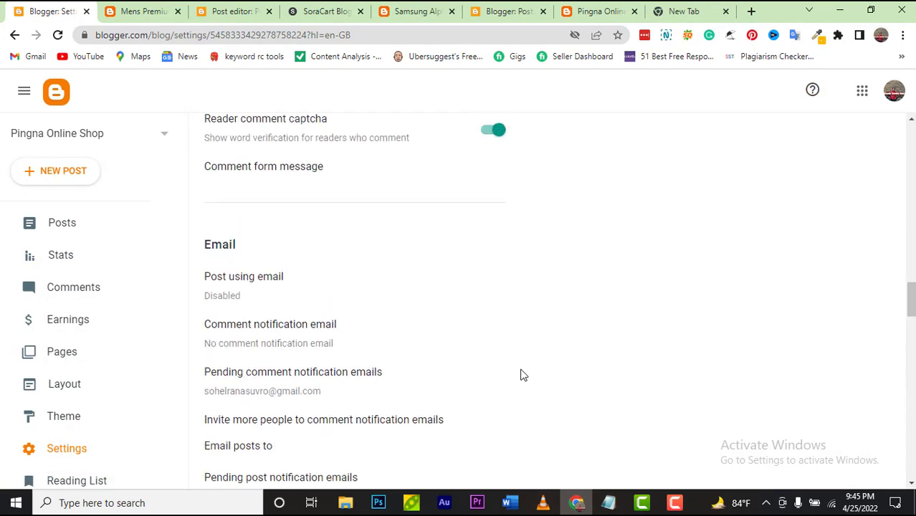
scroll(521, 375, "up", 3)
scroll(522, 375, "up", 2)
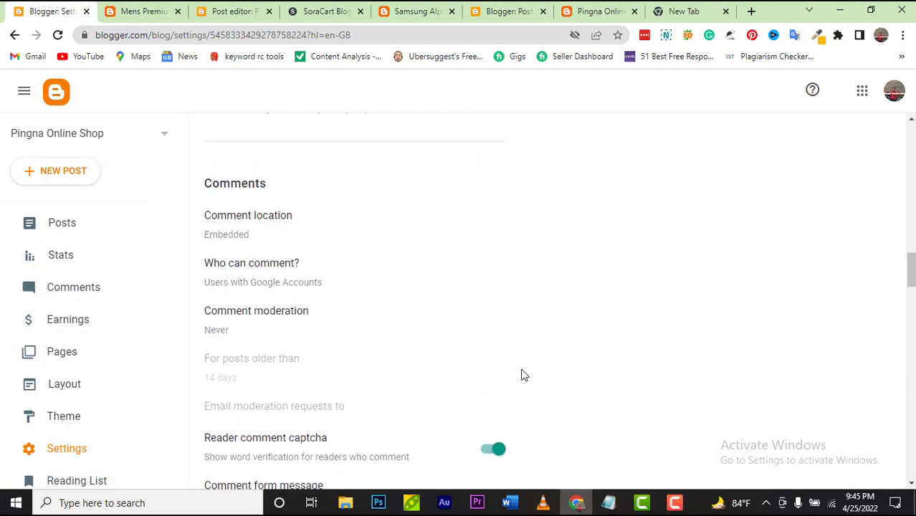
scroll(521, 375, "down", 5)
scroll(522, 376, "down", 6)
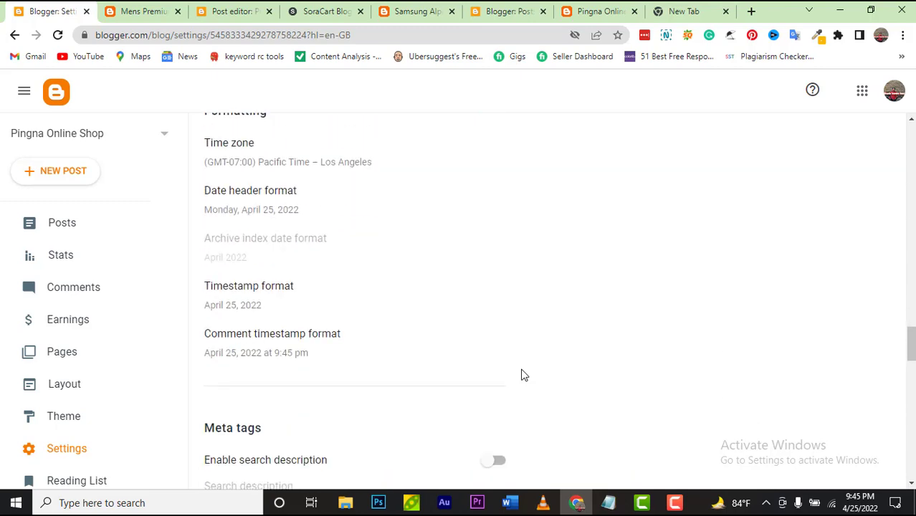
scroll(521, 376, "down", 3)
left_click(502, 262)
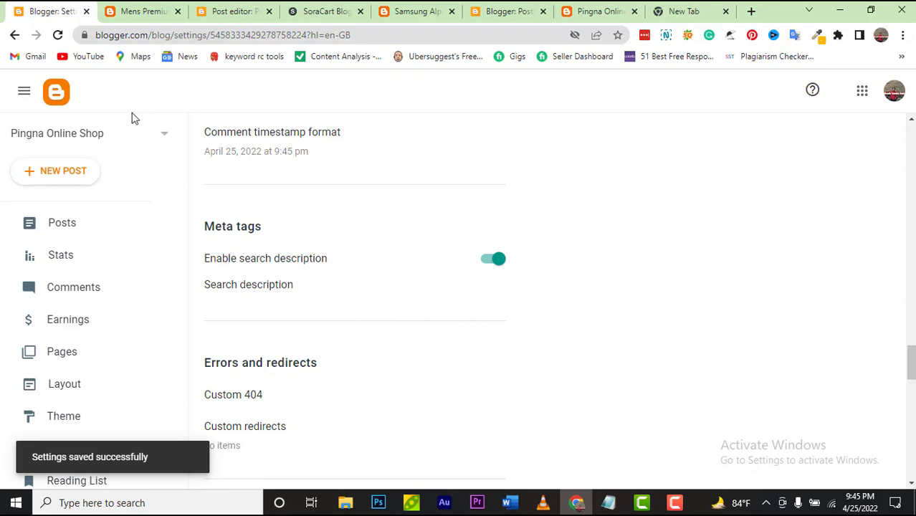
left_click(79, 234)
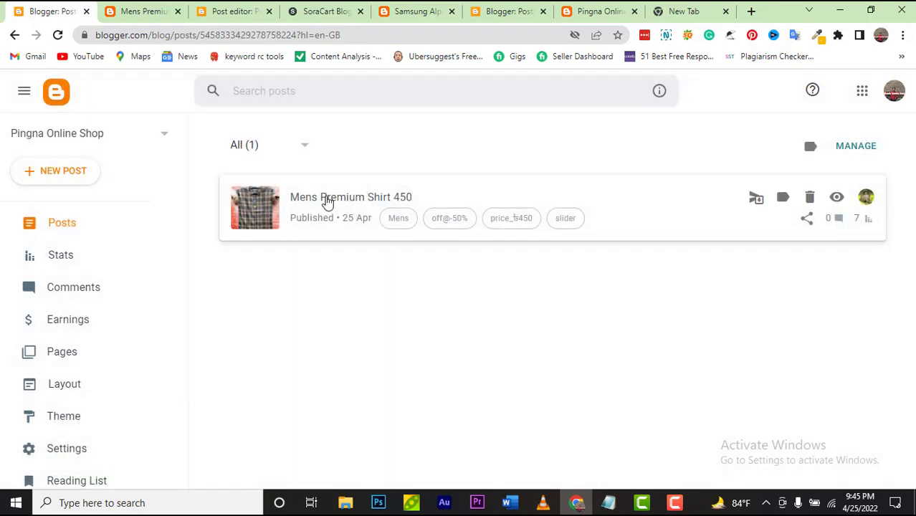
Step: Open the Mens Premium Shirt 450 post and select the first lines of its Bengali description
left_click(327, 201)
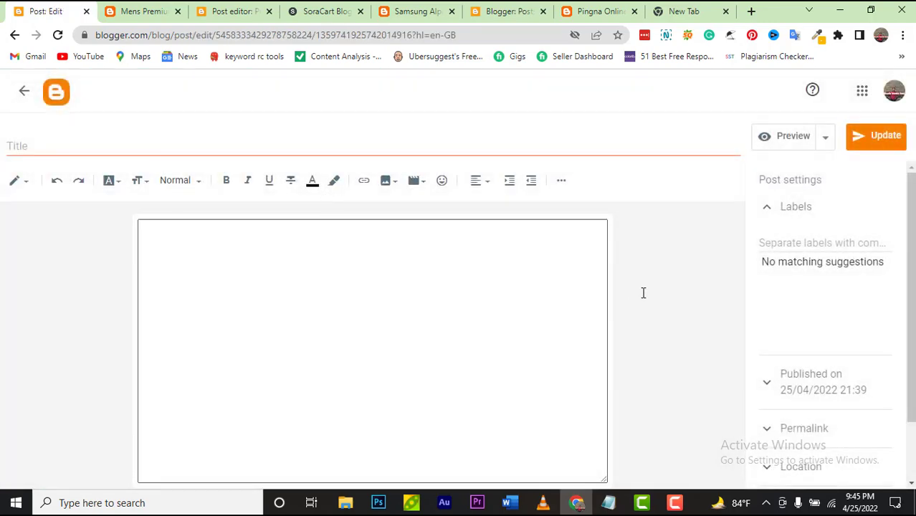
scroll(812, 360, "down", 1)
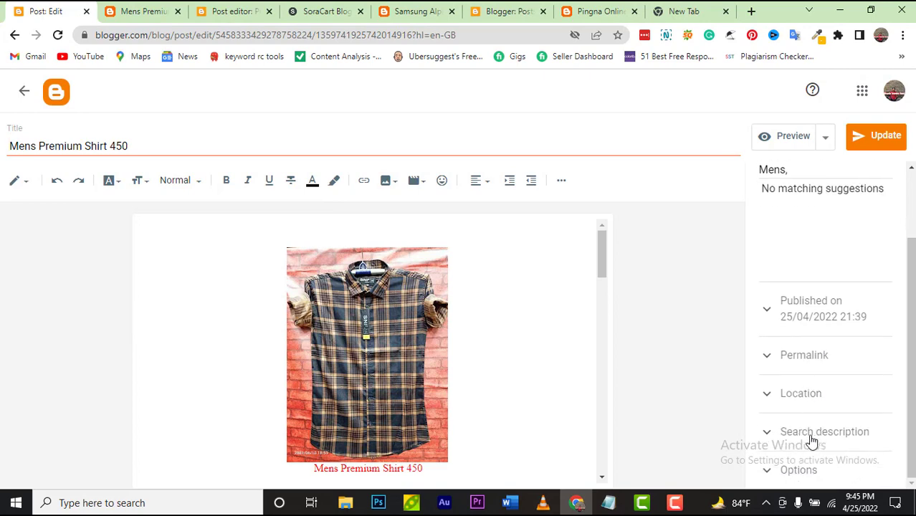
scroll(481, 446, "down", 4)
scroll(127, 328, "up", 1)
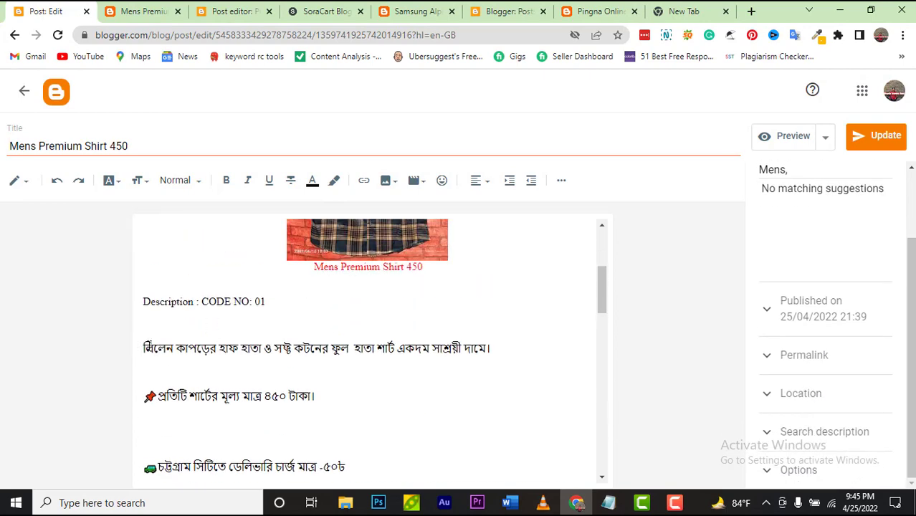
left_click_drag(144, 349, 320, 400)
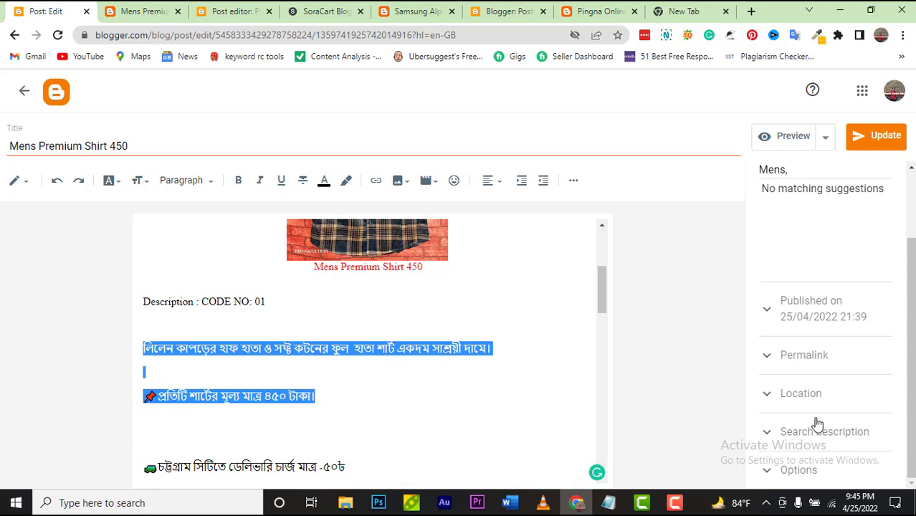
Step: Paste the Bengali price text into the post's search description and update the post
left_click(816, 428)
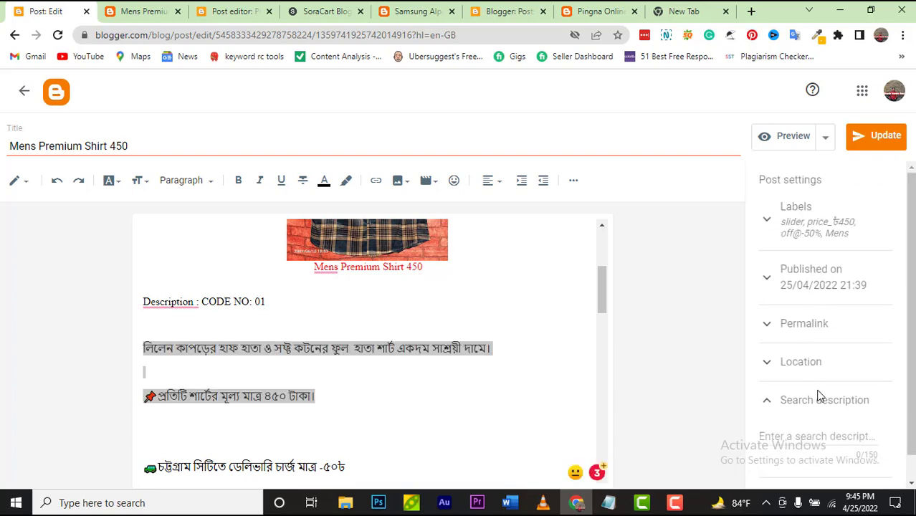
scroll(817, 397, "down", 1)
left_click(815, 411)
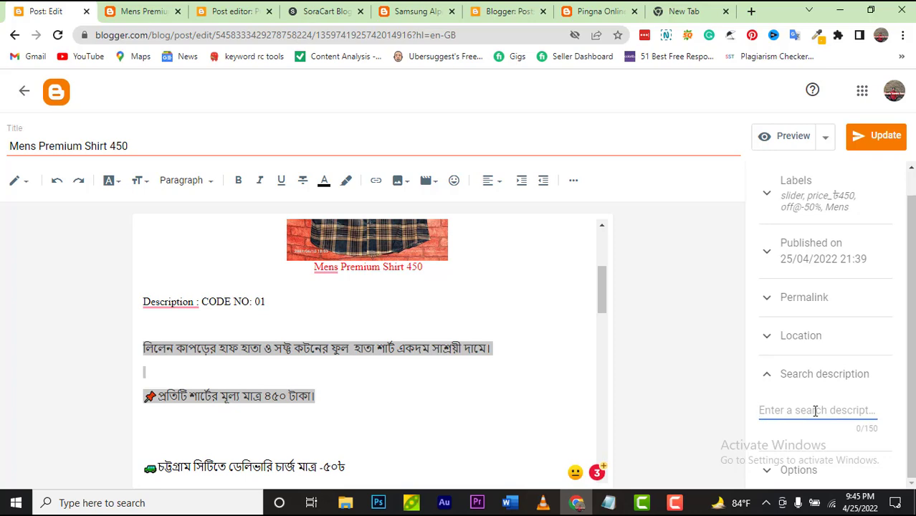
type("লিলেন কাপড়ের হাফ হাতা ও সফ্ট কটনের ফুল হাতা শার্ট একদম সাশ্রয়ী দামে।  📌প্রতিটি শার্টের মূল্য মাত্র ৪৫০ টাকা।")
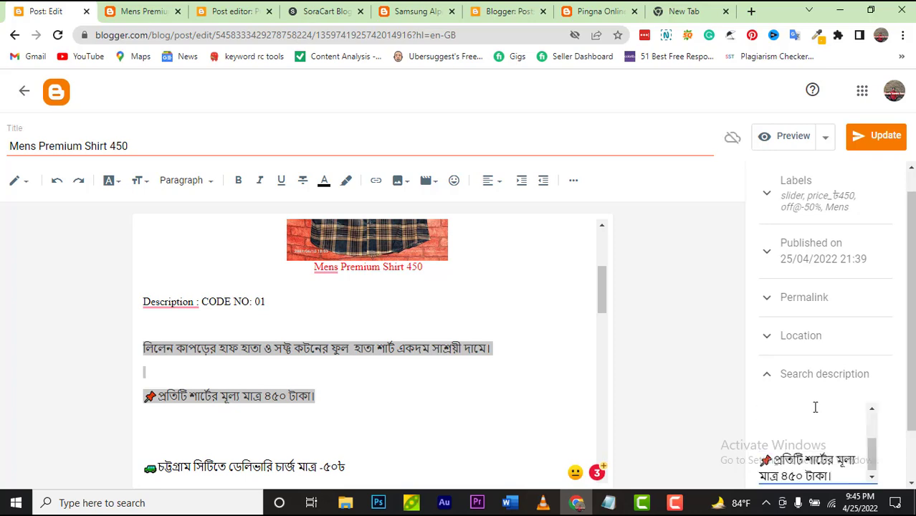
left_click(882, 136)
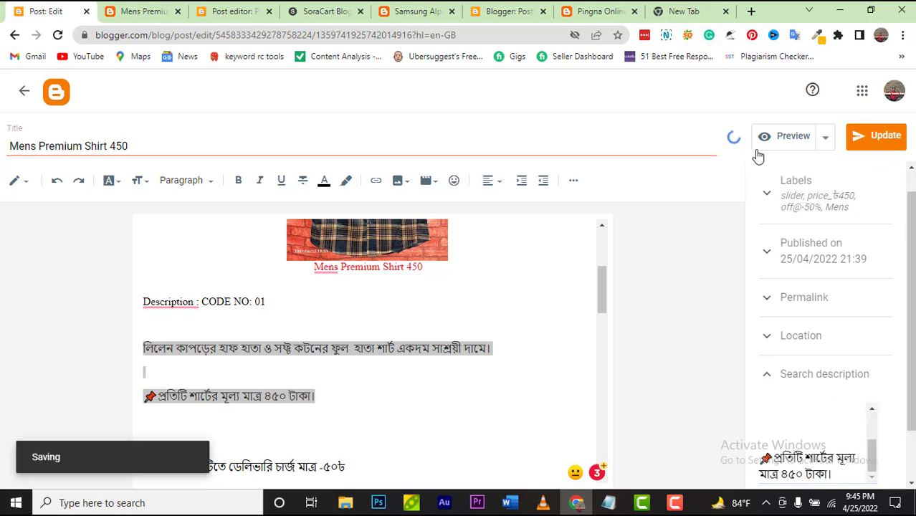
Step: Reload the live Mens Premium Shirt 450 product page to see the changes
left_click(119, 13)
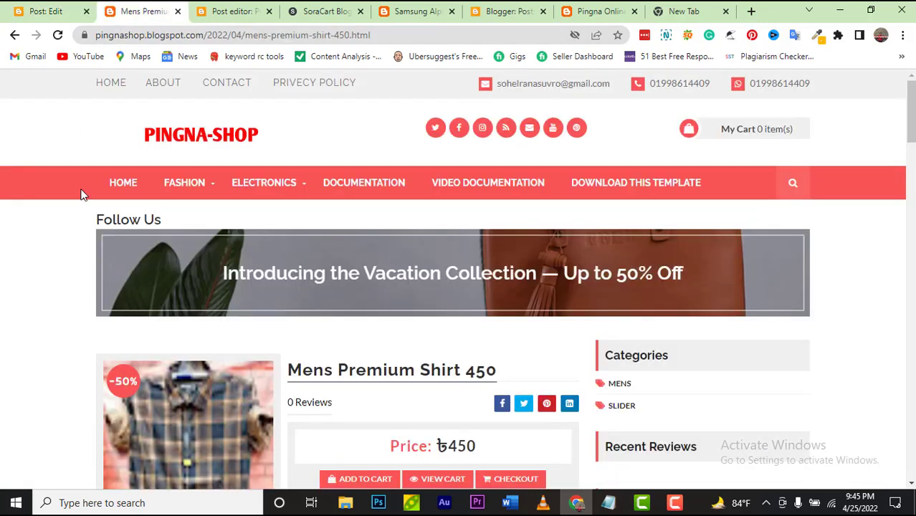
scroll(81, 193, "down", 2)
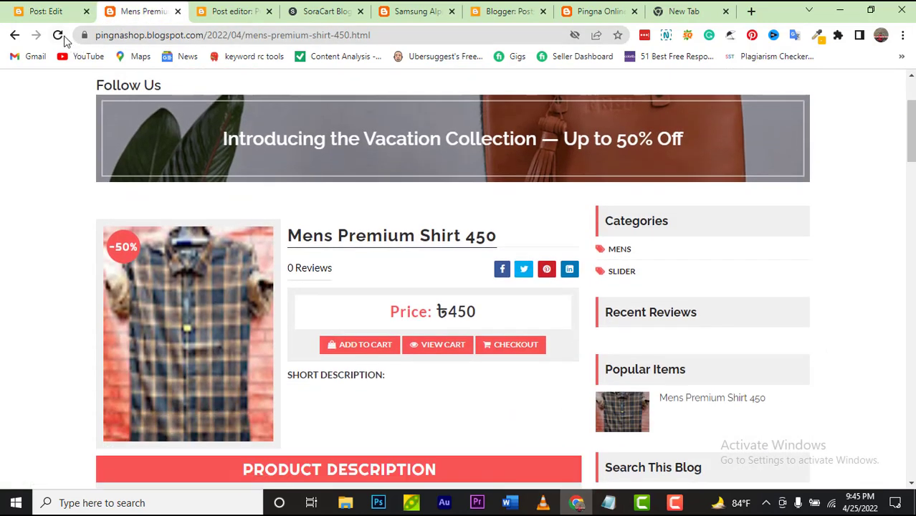
left_click(62, 37)
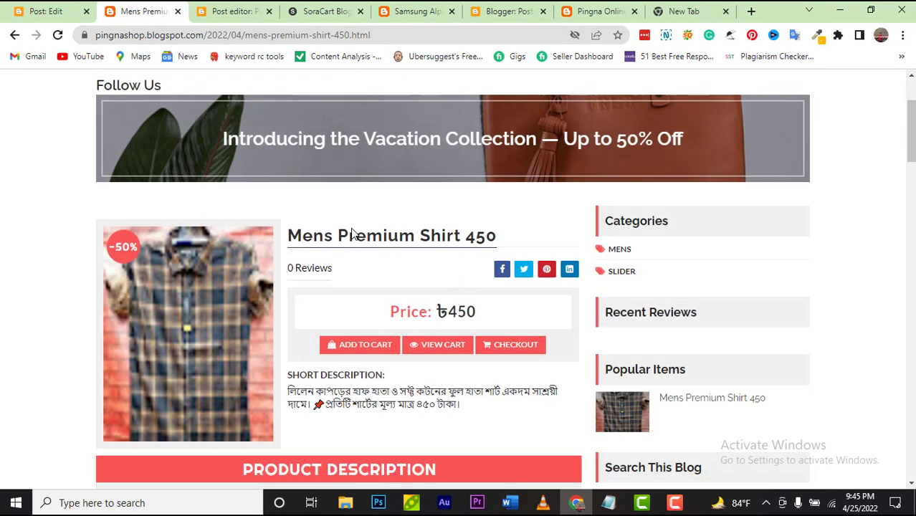
Step: Check that the reloaded product page shows the ৳450 shirt with its Bengali description, then go back to the post editor
scroll(353, 321, "down", 1)
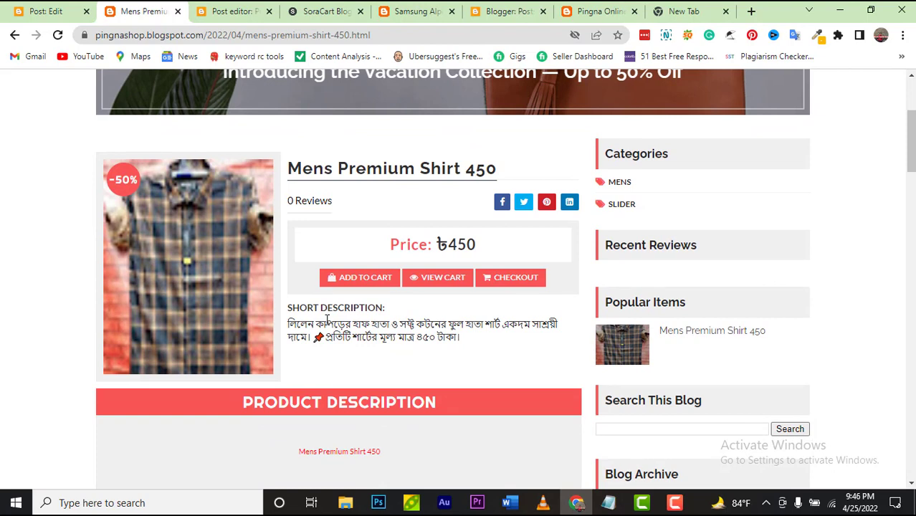
left_click(677, 504)
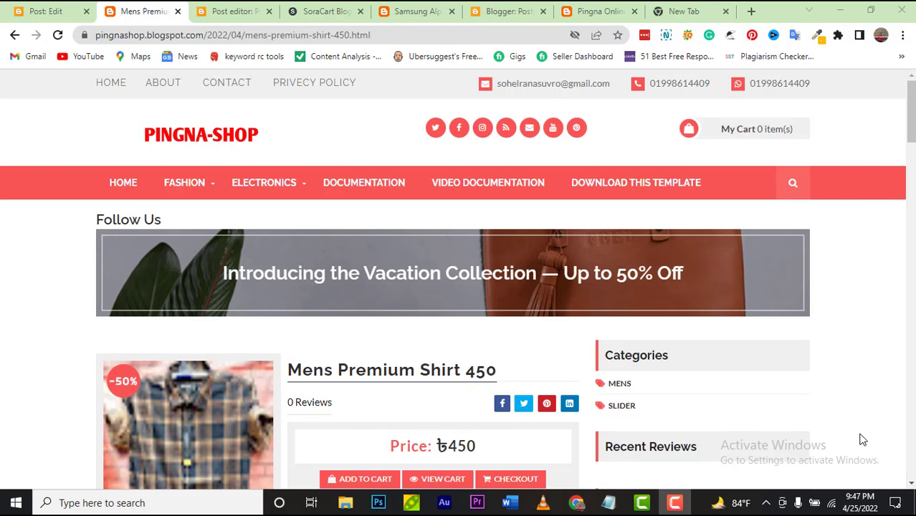
mouse_move(180, 187)
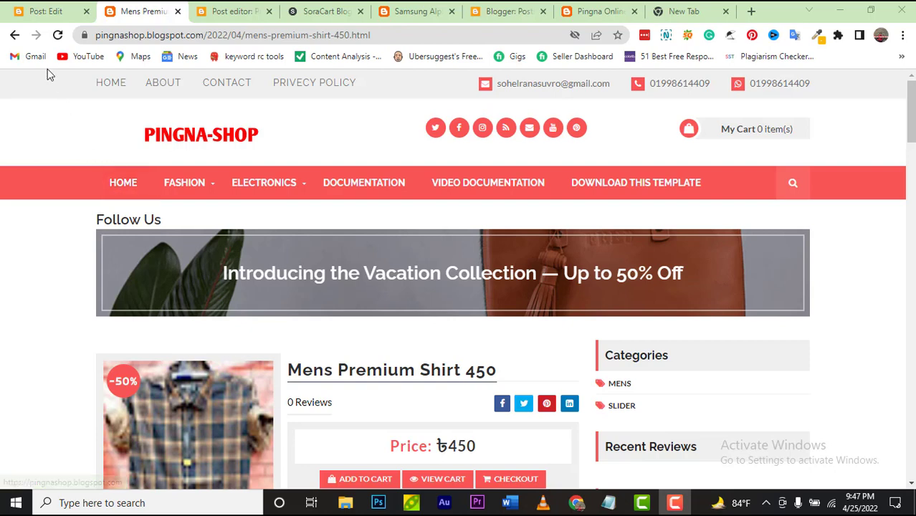
left_click(57, 12)
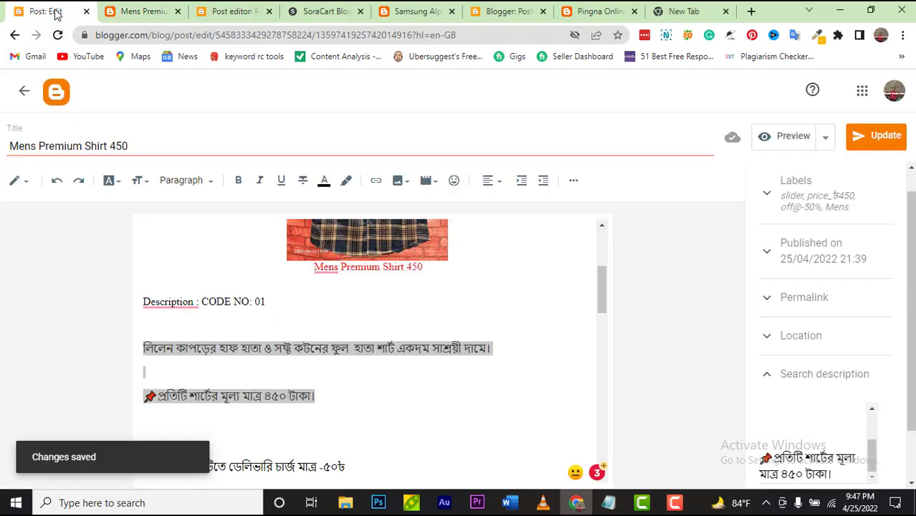
Step: Go from the dashboard to Theme and choose Edit HTML from the Customise dropdown
left_click(62, 91)
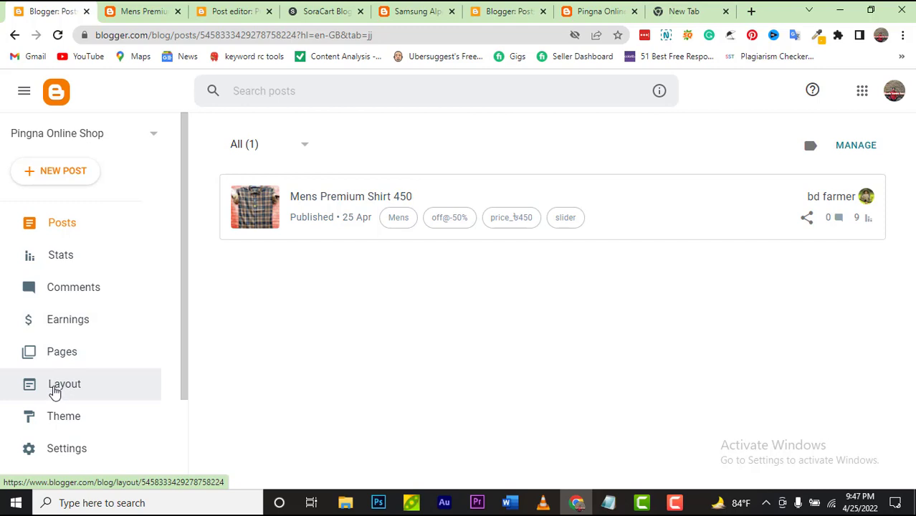
left_click(55, 391)
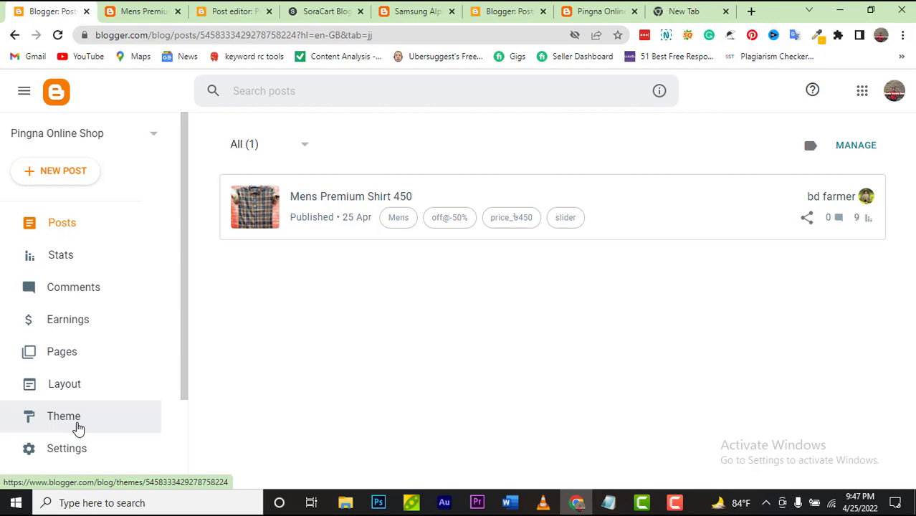
left_click(79, 428)
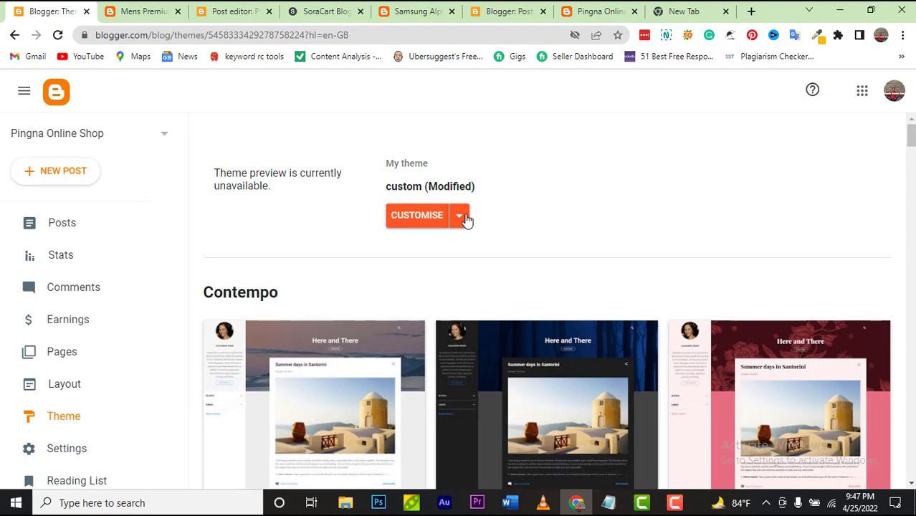
left_click(465, 218)
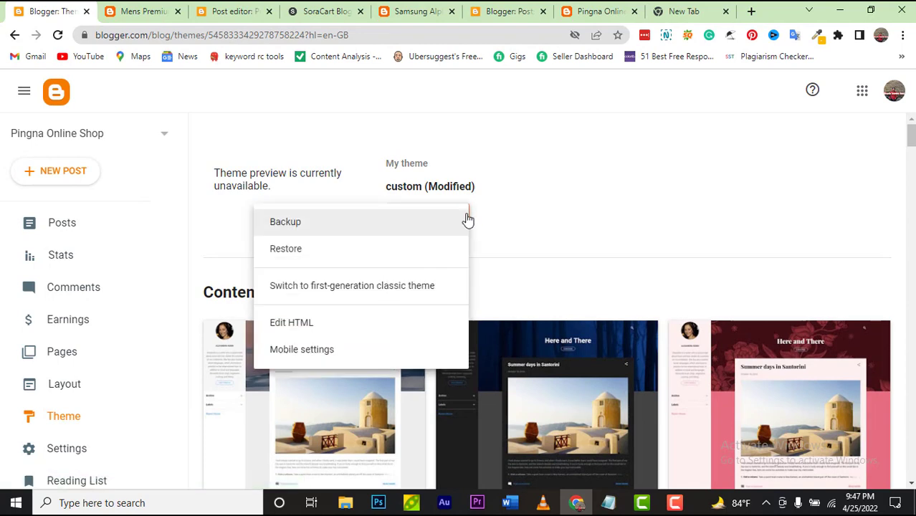
left_click(468, 218)
left_click(461, 220)
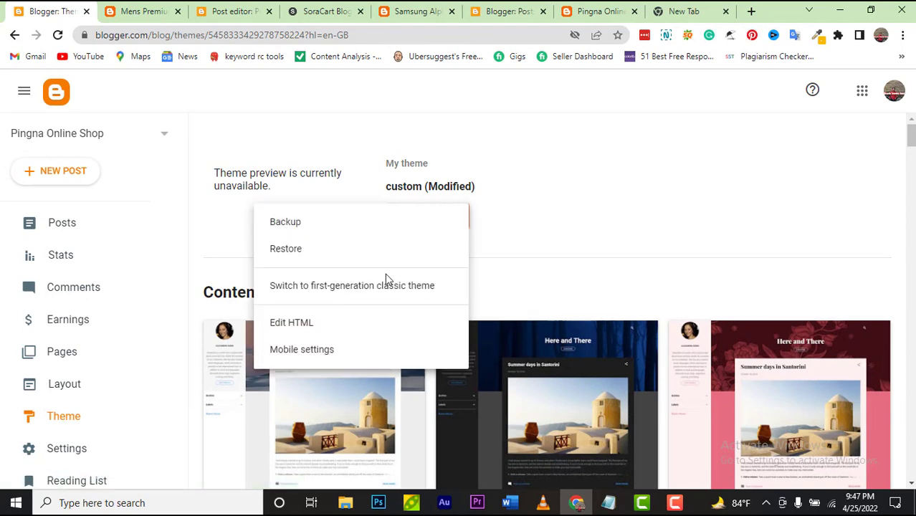
left_click(347, 331)
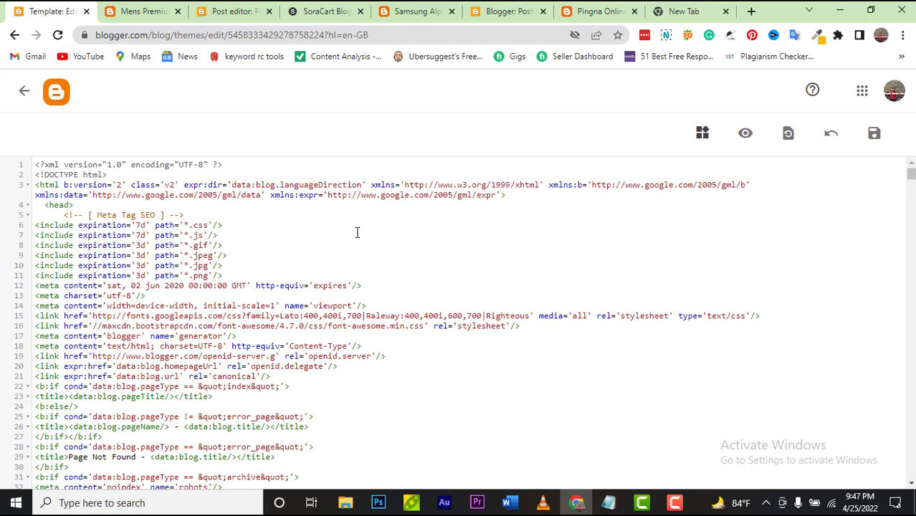
Step: Open the code search, compare the preview, SoraCart and Samsung Alpha pages, then return to the editor
key("ctrl+f")
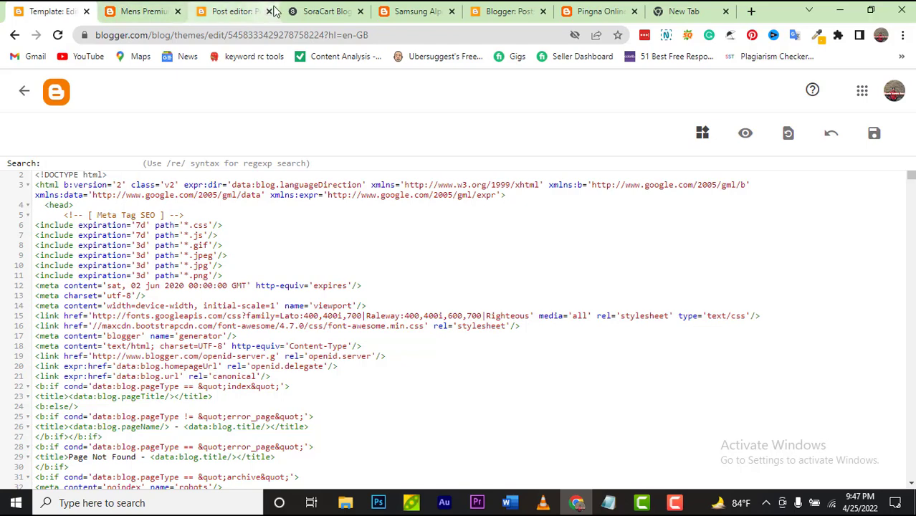
left_click(235, 12)
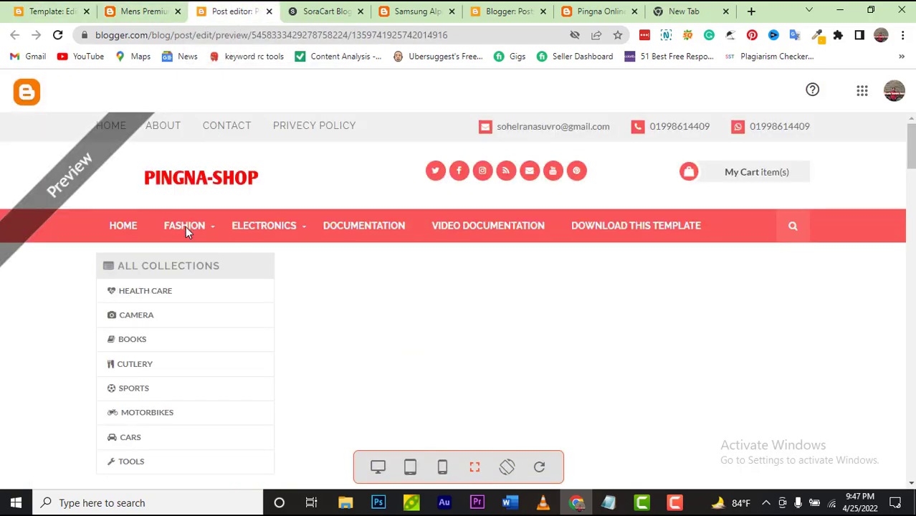
left_click(321, 10)
scroll(245, 156, "up", 8)
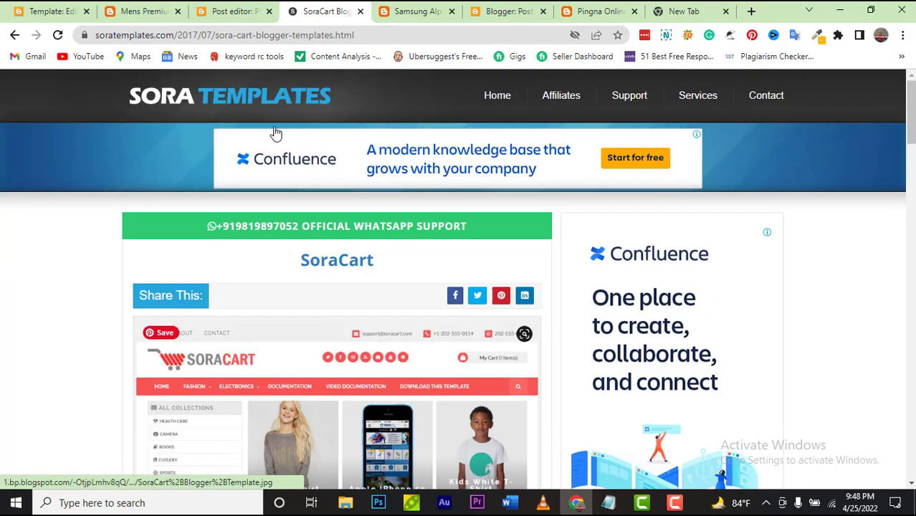
left_click(414, 11)
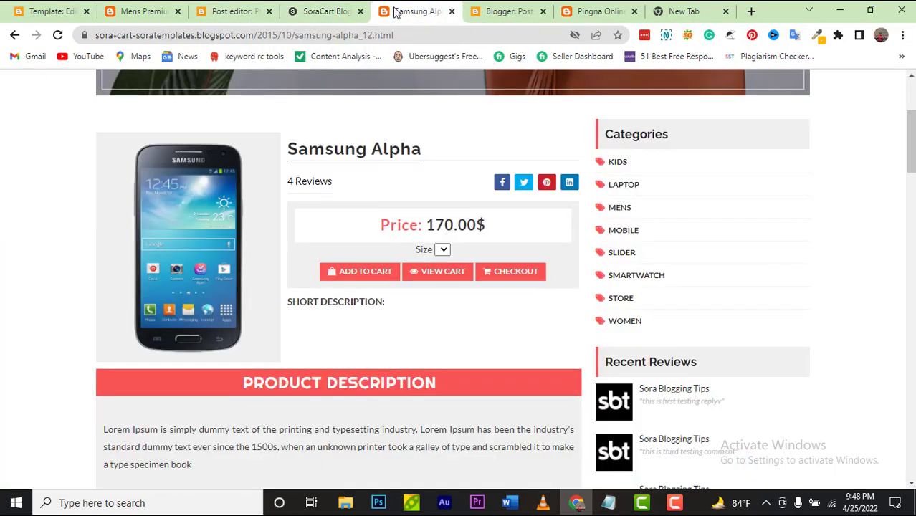
scroll(366, 175, "up", 3)
mouse_move(187, 180)
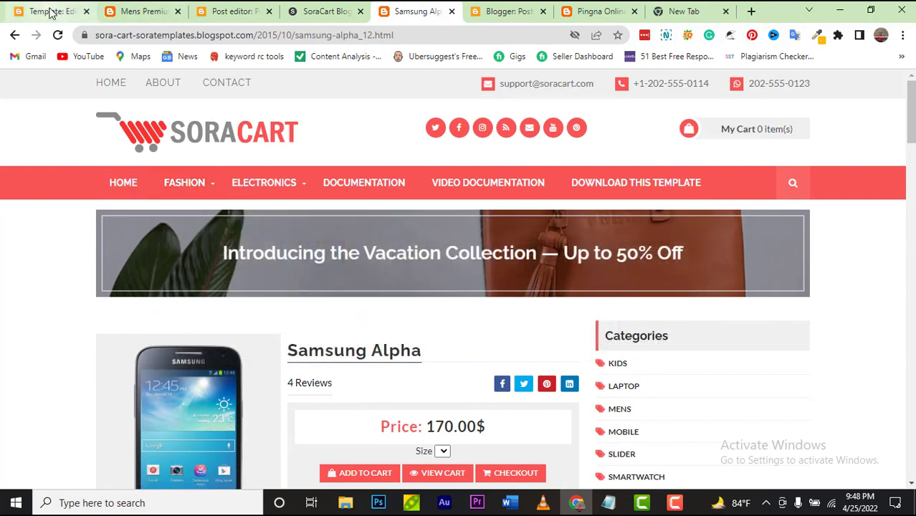
left_click(51, 13)
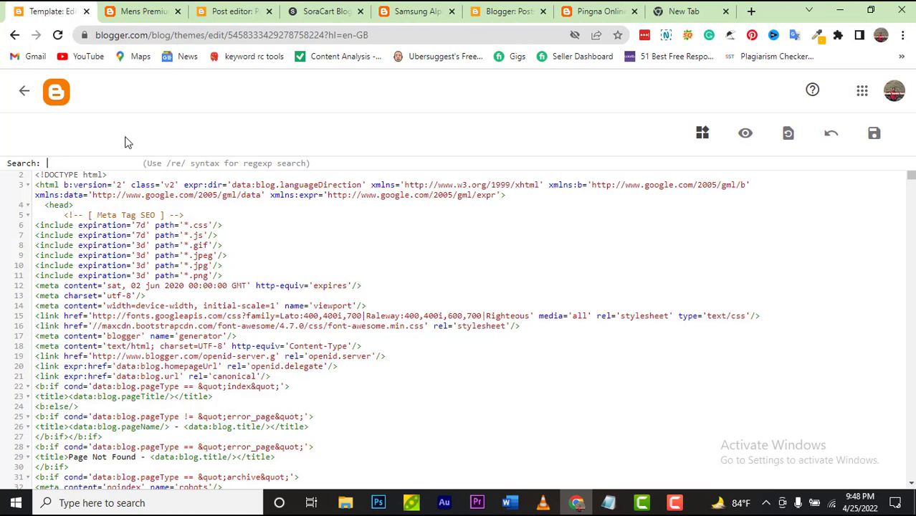
Step: Search the theme code for 'fashion' and jump to the Fashion menu item on line 393
type("fa")
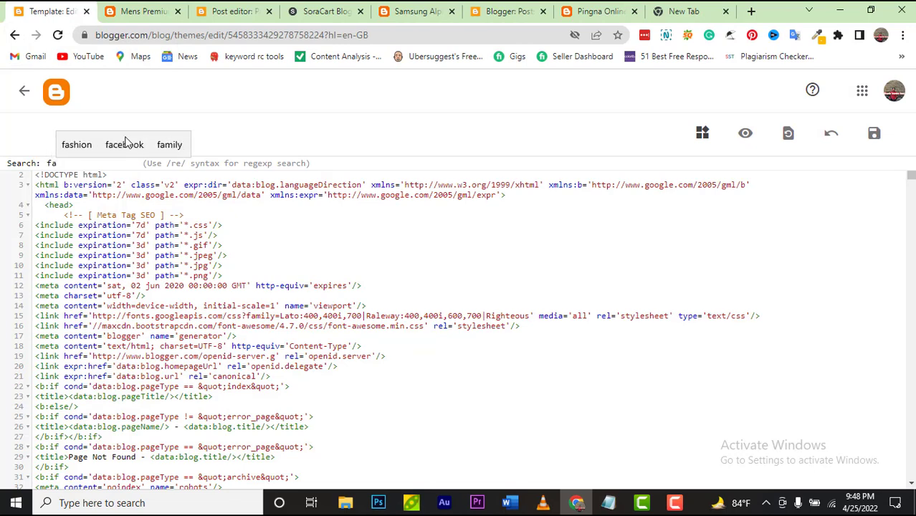
left_click(77, 144)
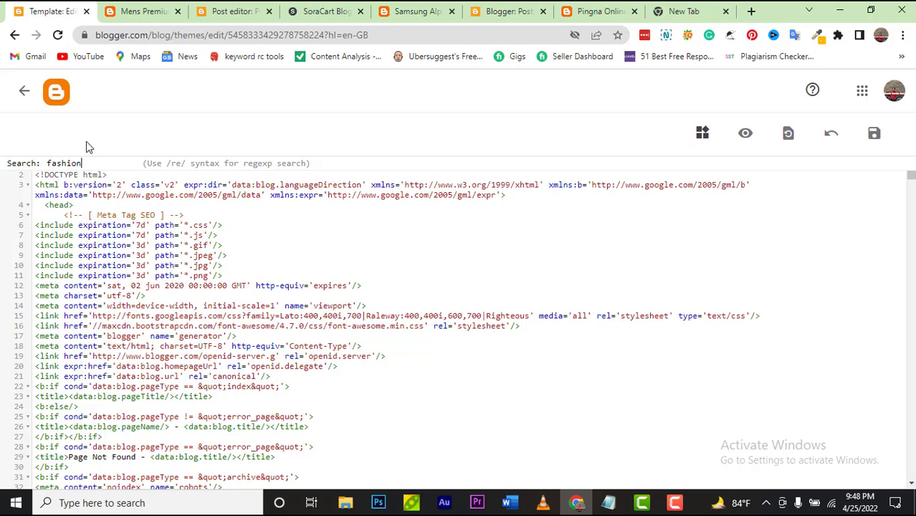
key("Return")
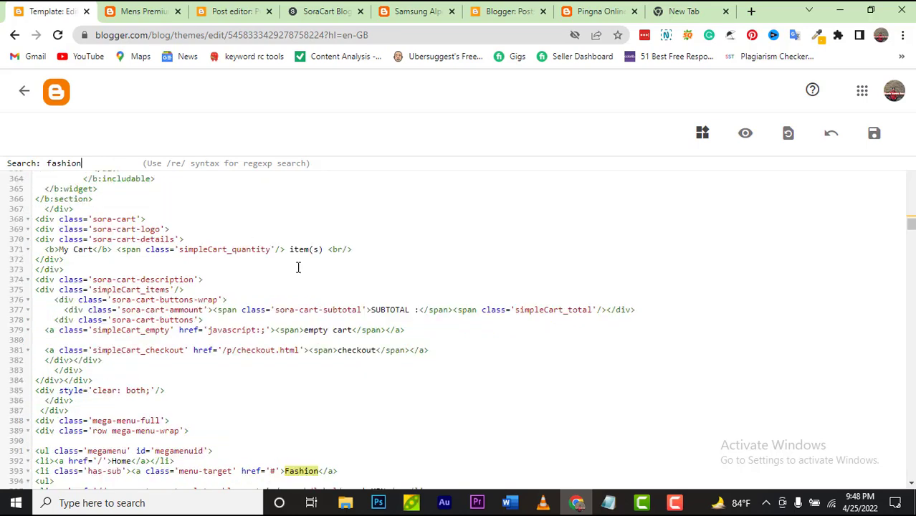
scroll(399, 409, "down", 1)
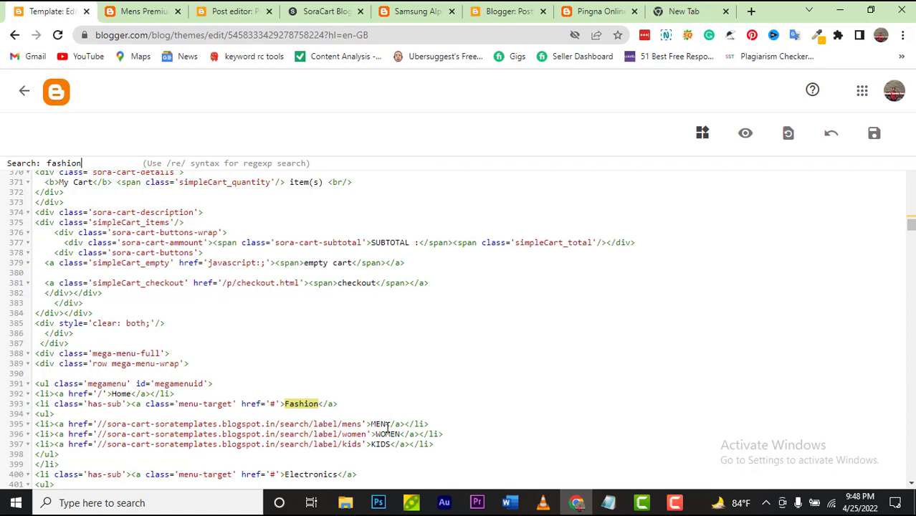
Step: Change the first submenu link text from MEN to MENS FASHION
left_click(381, 423)
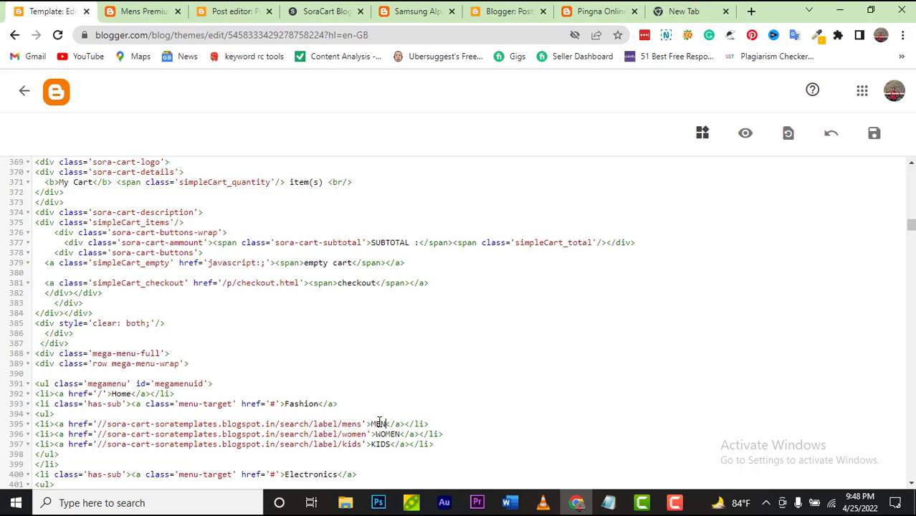
type("s")
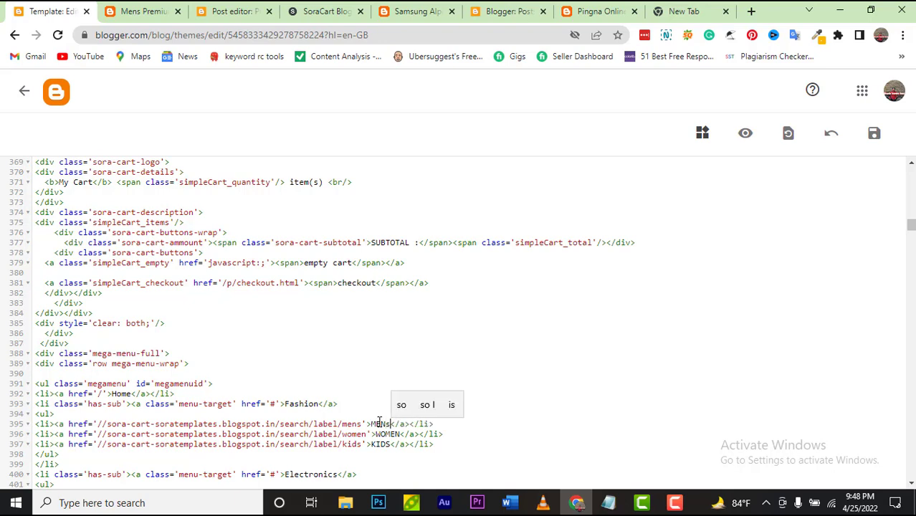
key("BackSpace")
type("s")
key("BackSpace")
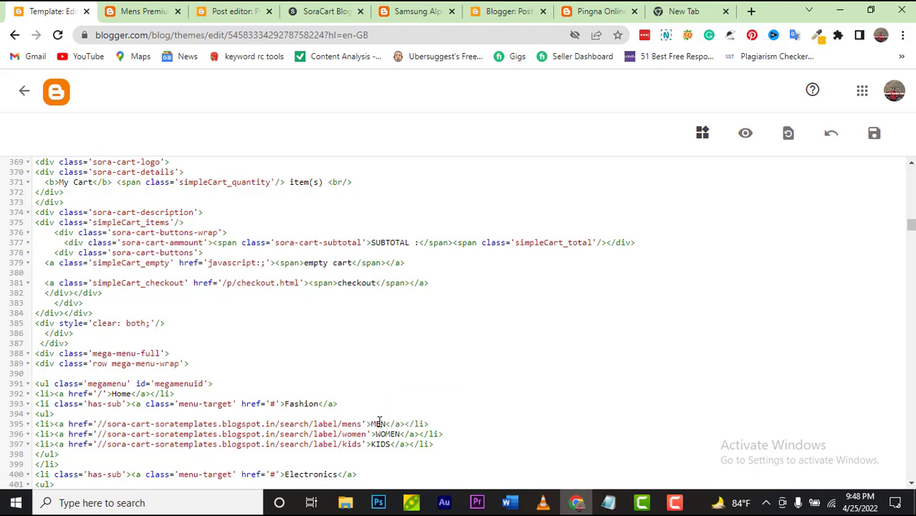
type("S")
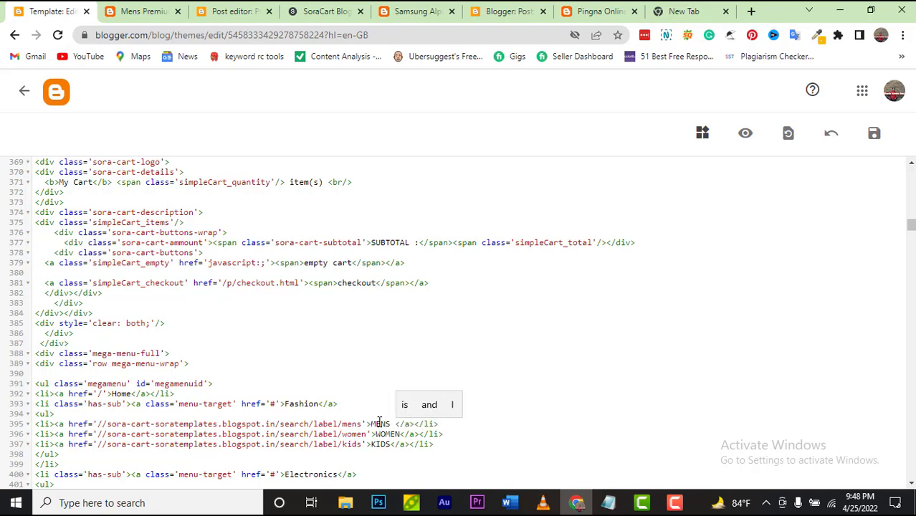
type(" FAS")
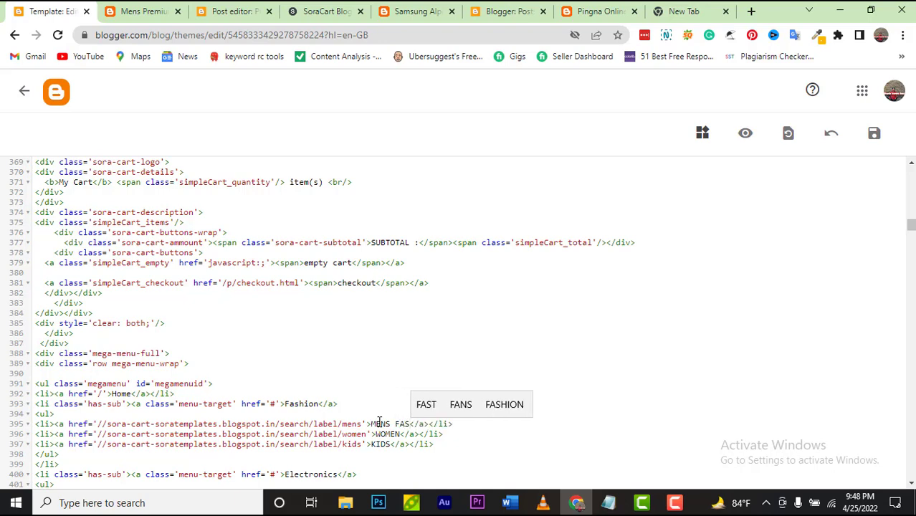
type("HION")
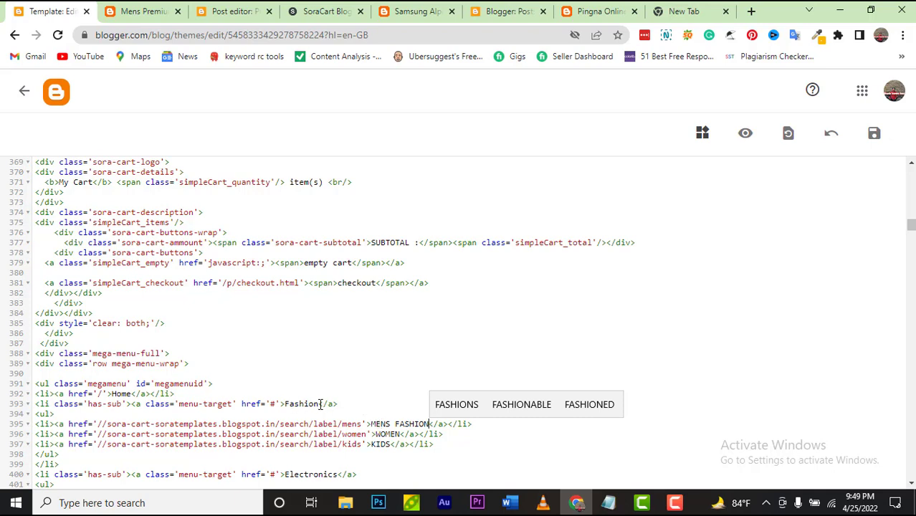
Step: Rename the Fashion menu heading on line 393 to Mens Fashion
left_click(285, 404)
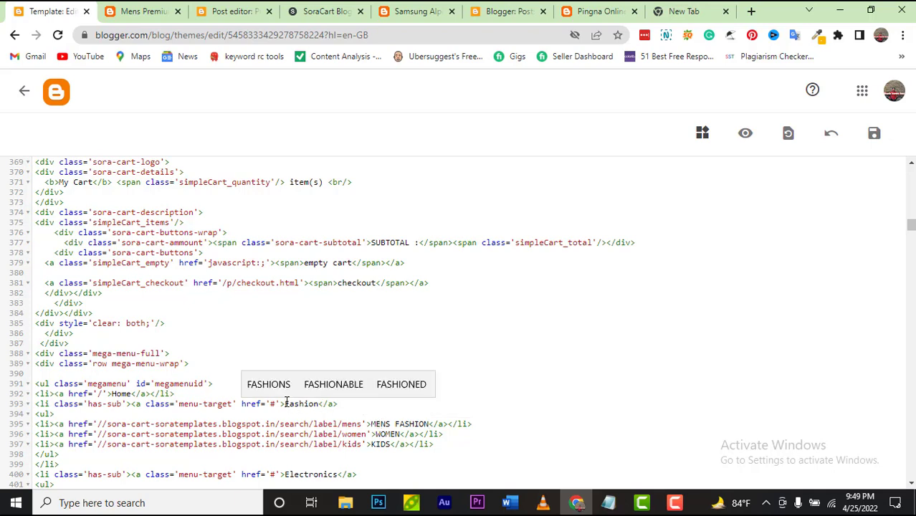
type("m")
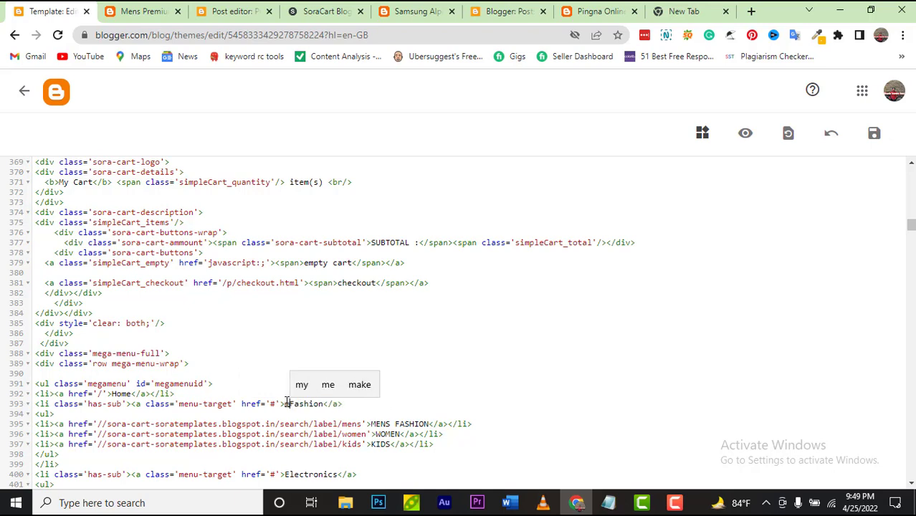
key("BackSpace")
type("MEN")
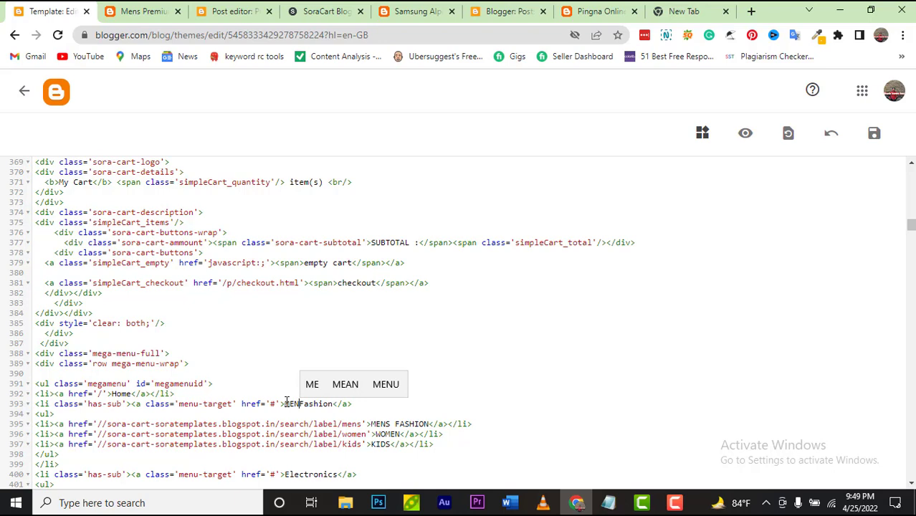
key("BackSpace")
key("BackSpace")
key("BackSpace")
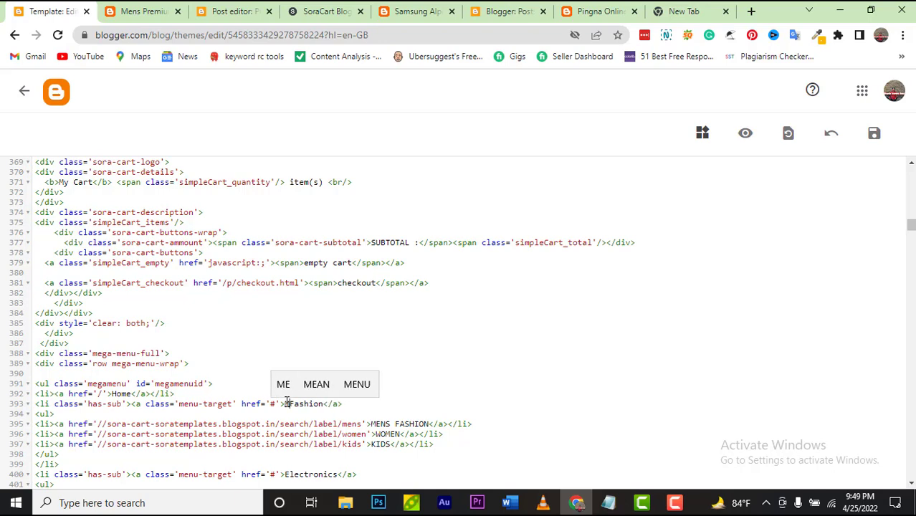
type("Mens")
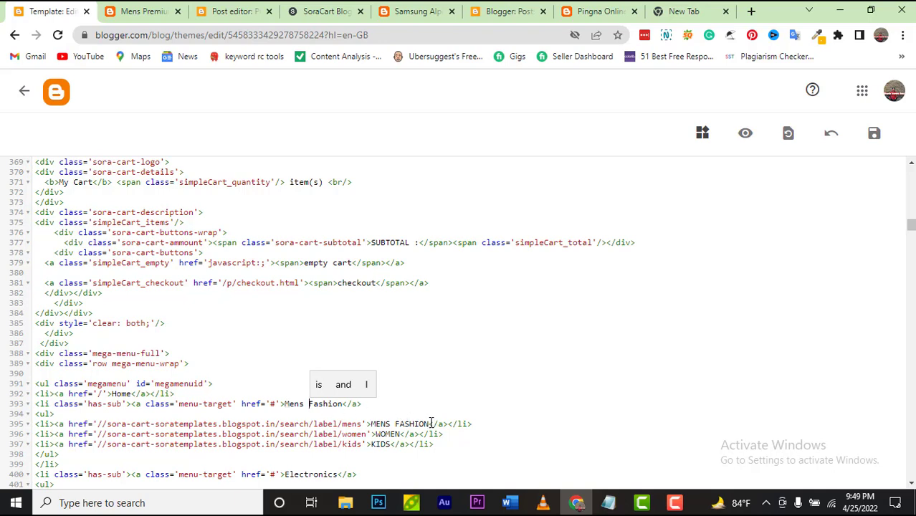
Step: Replace the first submenu link text on line 395 with SHIRTS
left_click(430, 423)
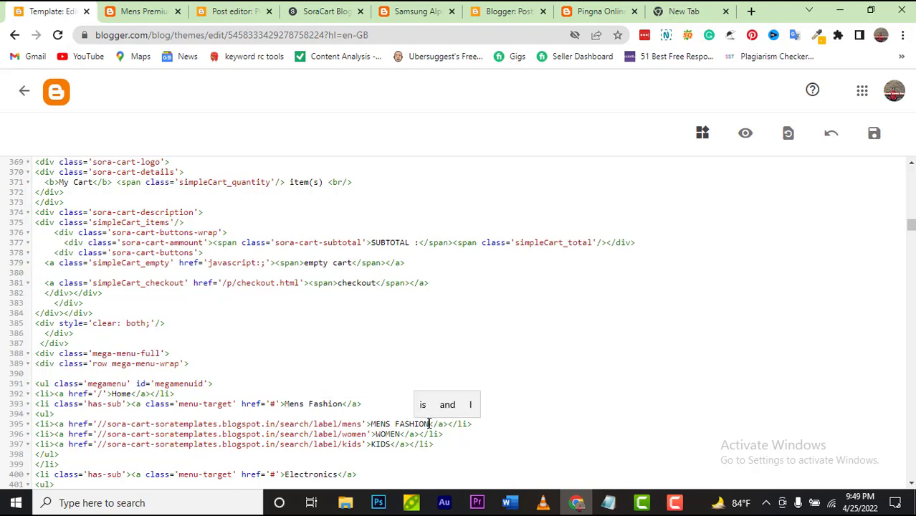
key("BackSpace")
key("BackSpace")
key("BackSpace")
key("BackSpace")
key("BackSpace")
key("BackSpace")
key("BackSpace")
key("BackSpace")
key("BackSpace")
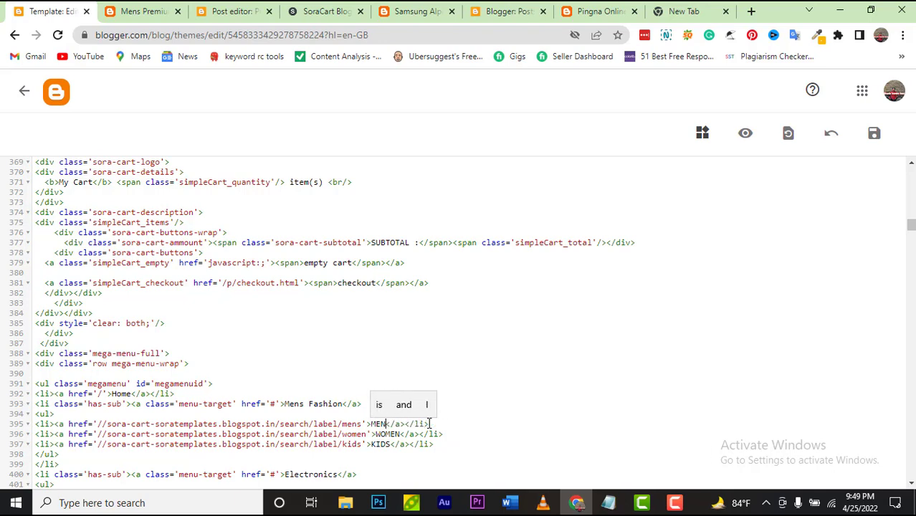
key("BackSpace")
key("BackSpace")
key("BackSpace")
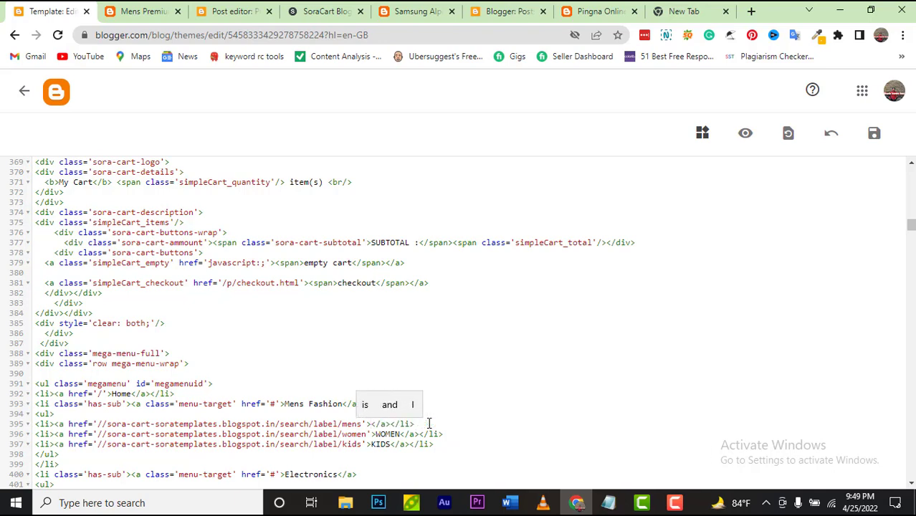
type("T")
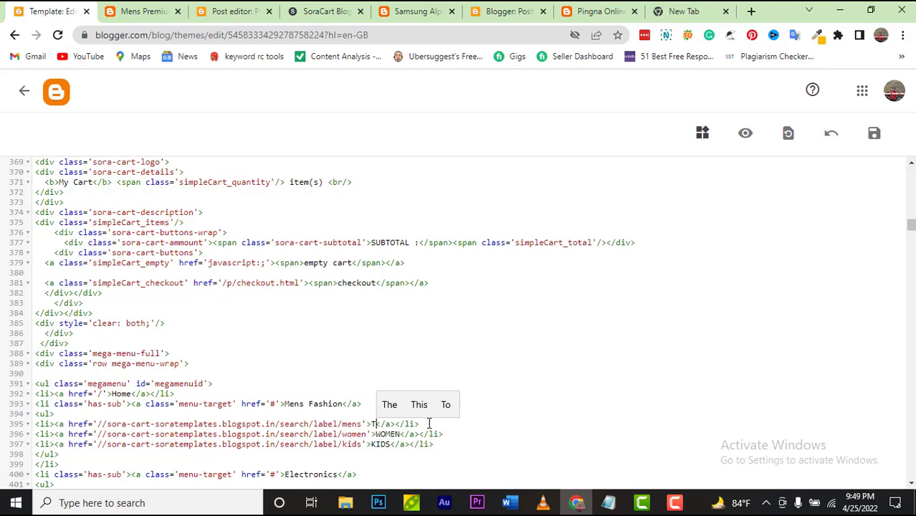
type("-S")
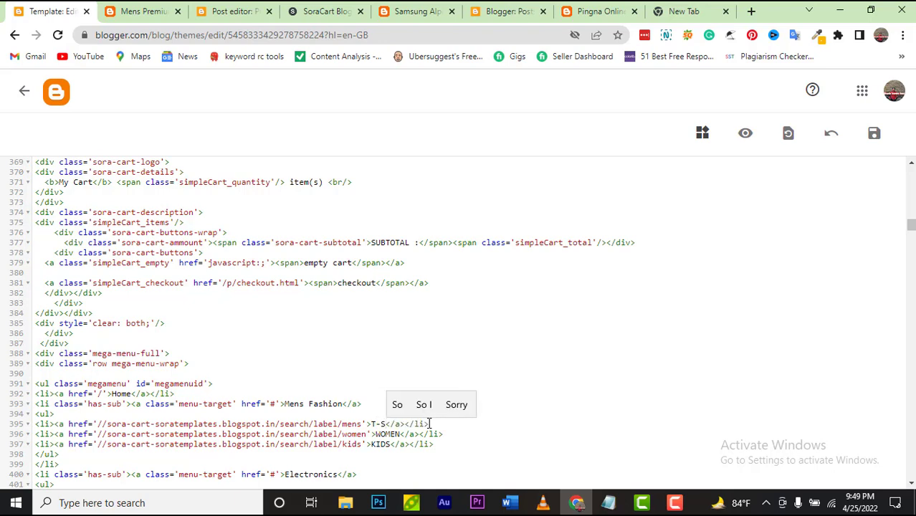
type("HIR")
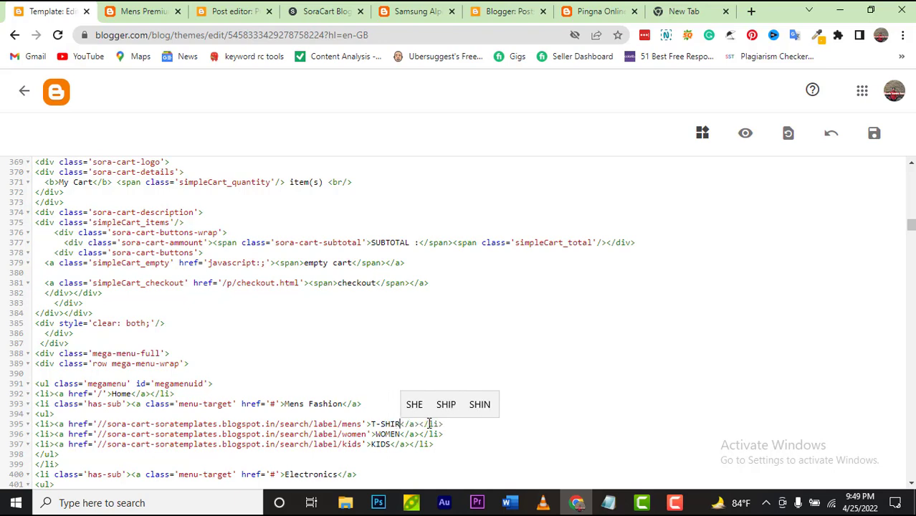
type("T")
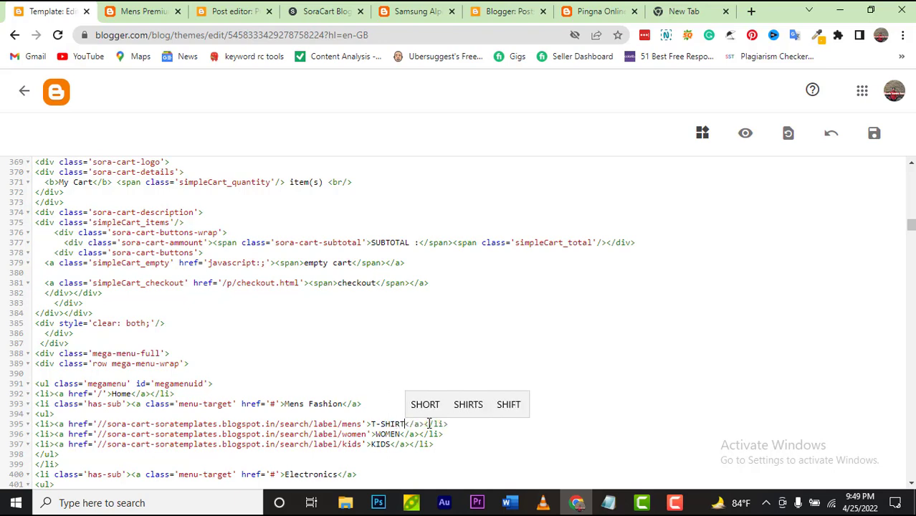
left_click(465, 405)
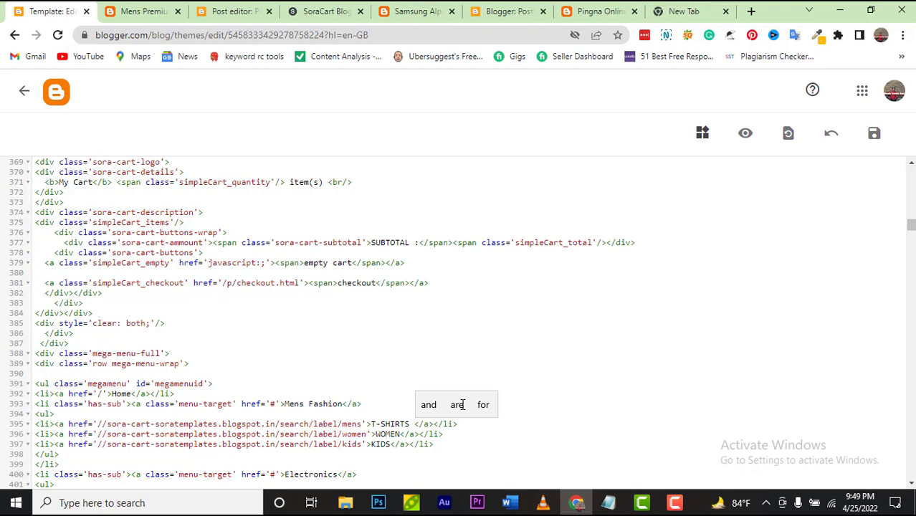
left_click(382, 425)
key("BackSpace")
key("BackSpace")
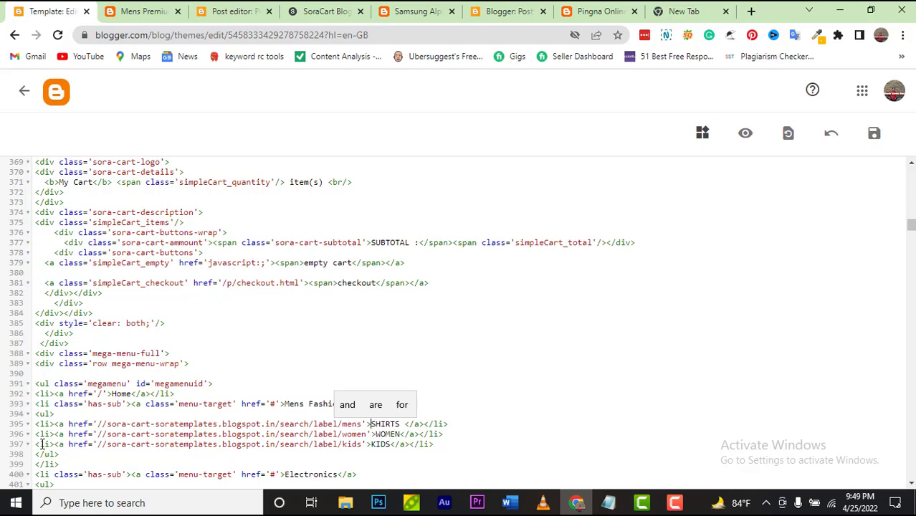
Step: Delete the KIDS submenu line 397 and paste it back
left_click_drag(38, 443, 439, 446)
key("ctrl+c")
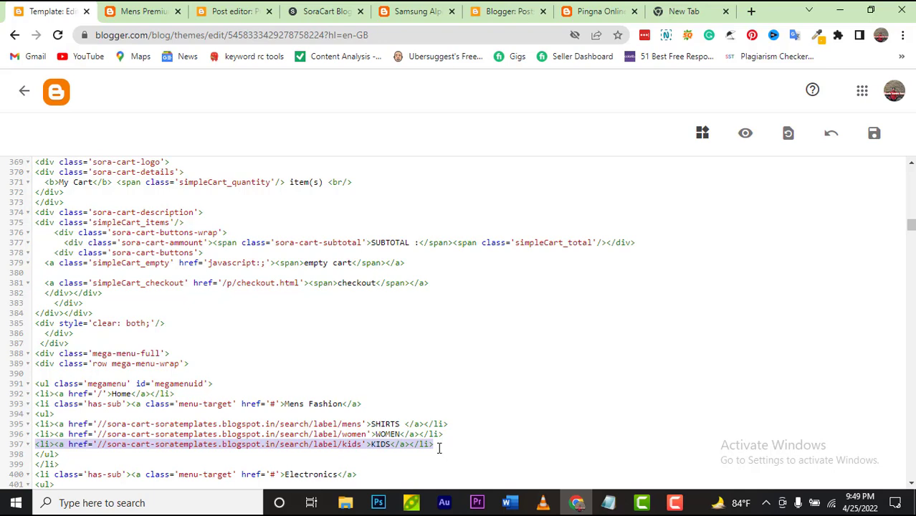
key("Delete")
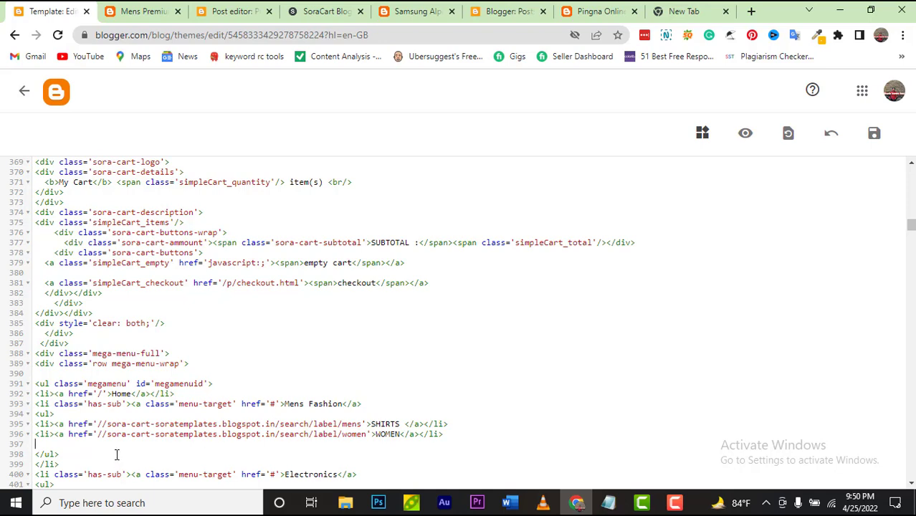
key("ctrl+v")
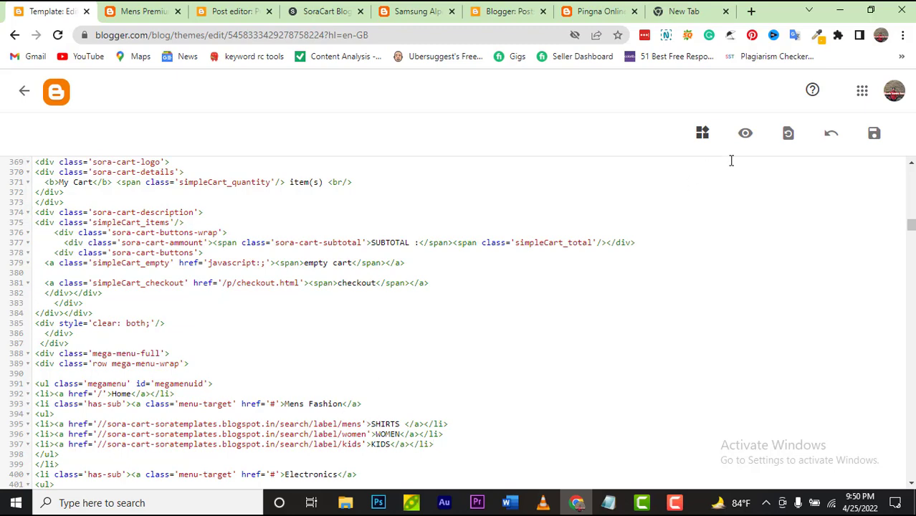
Step: Save the edited theme code and wait for the 'Update successful' message
left_click(872, 136)
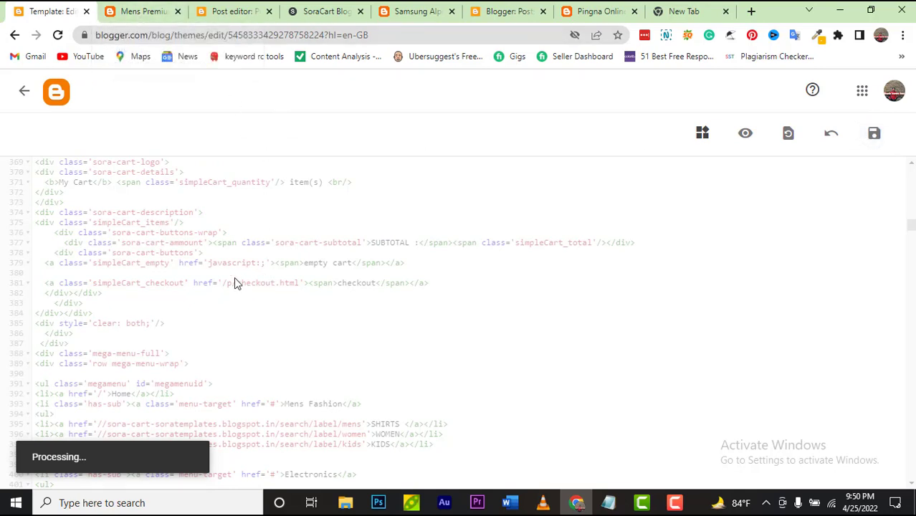
Step: Reload the live shop page to confirm the MENS FASHION menu heading, then go back to the template editor
left_click(140, 13)
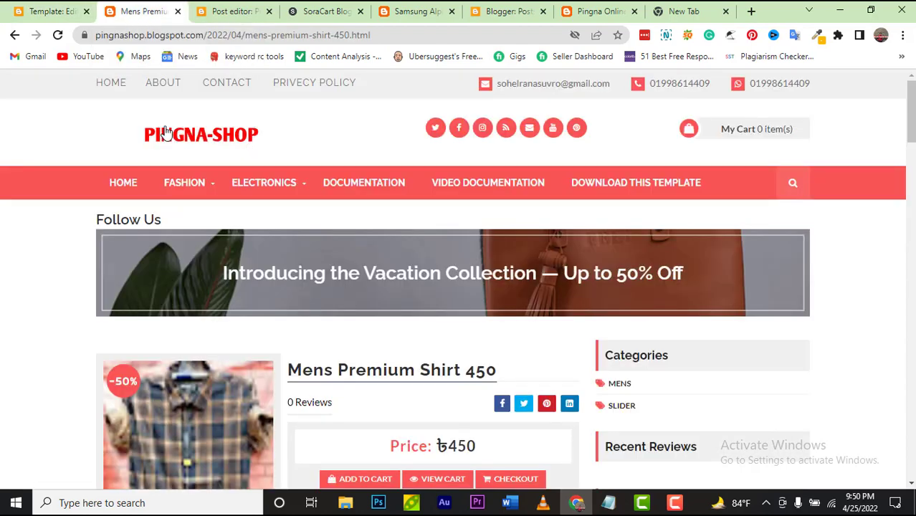
left_click(56, 36)
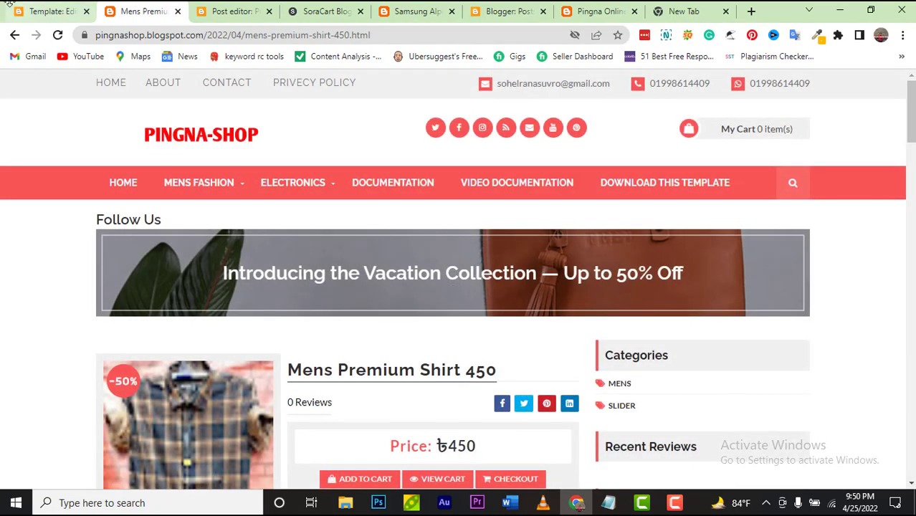
mouse_move(235, 180)
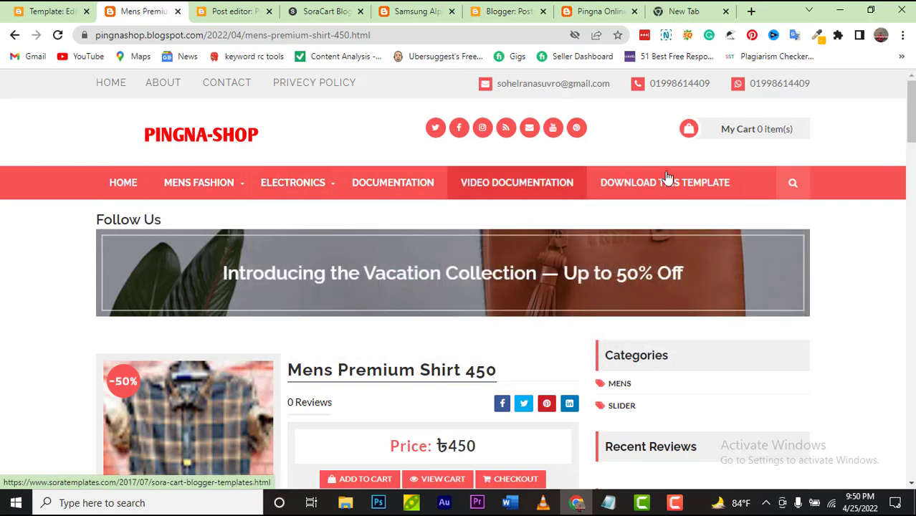
left_click(26, 12)
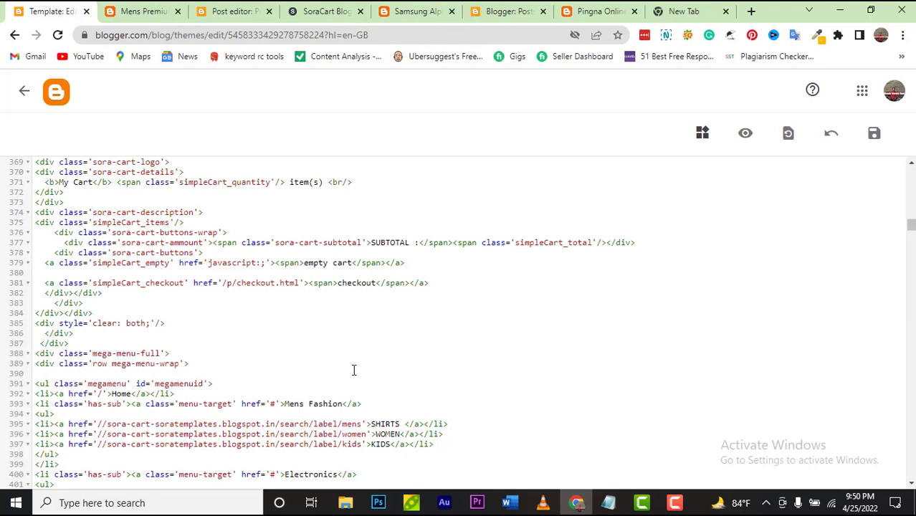
Step: Erase the SMARTPHONE, LAPTOP and Smartwatch link text on lines 402–404, save the theme, then return to the shop page
scroll(446, 423, "down", 1)
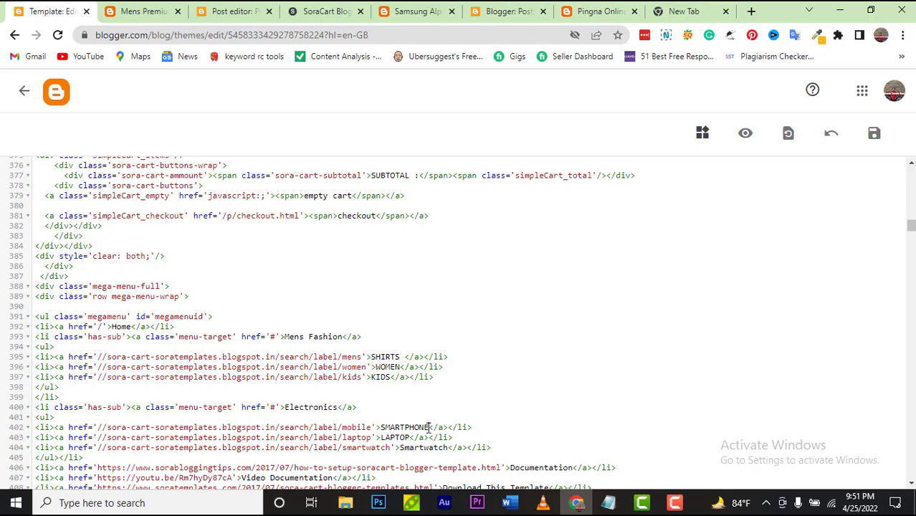
left_click(430, 427)
key("BackSpace")
key("BackSpace")
key("BackSpace")
key("BackSpace")
key("BackSpace")
key("BackSpace")
key("BackSpace")
key("BackSpace")
key("BackSpace")
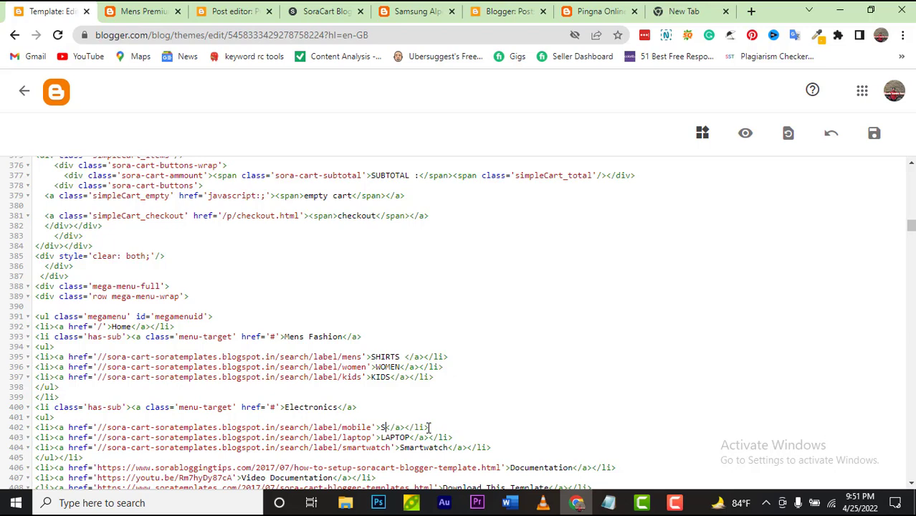
key("BackSpace")
left_click(411, 437)
key("BackSpace")
key("BackSpace")
key("BackSpace")
key("BackSpace")
key("BackSpace")
key("BackSpace")
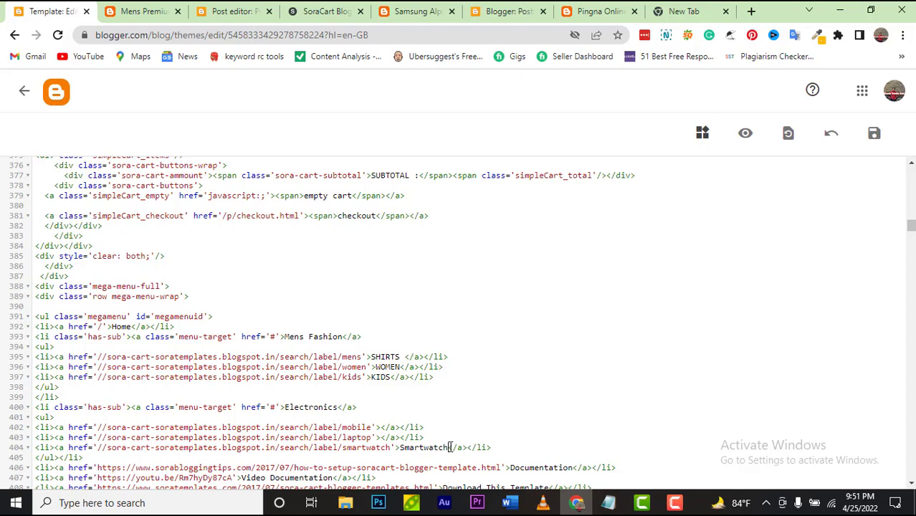
left_click(450, 448)
key("BackSpace")
key("BackSpace")
key("BackSpace")
key("BackSpace")
key("BackSpace")
key("BackSpace")
key("BackSpace")
key("BackSpace")
key("BackSpace")
key("BackSpace")
left_click(875, 137)
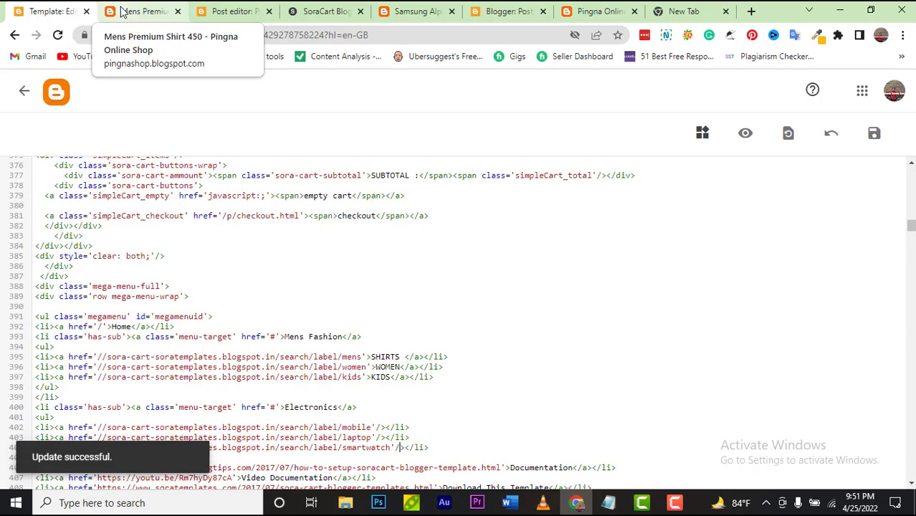
left_click(122, 11)
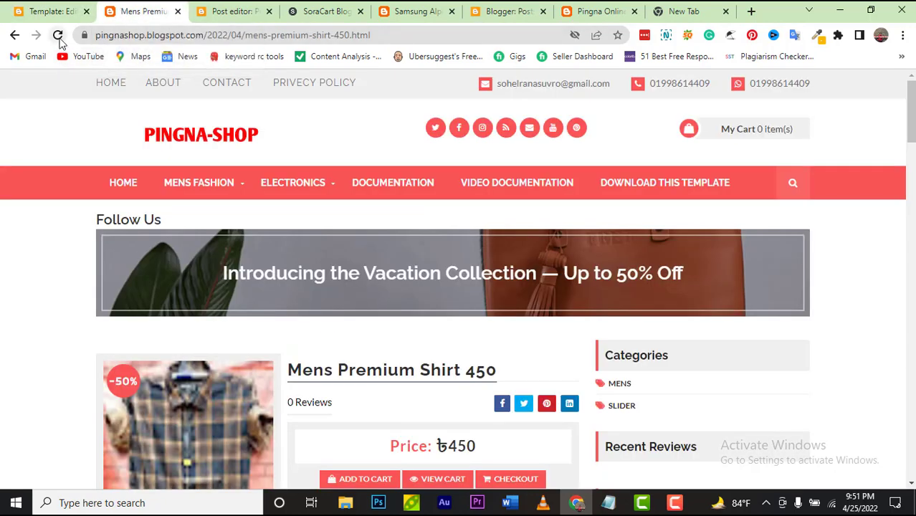
Step: Reload the shop, then review the SHIRTS, WOMEN and KIDS link lines 395–397 in the theme HTML
left_click(58, 36)
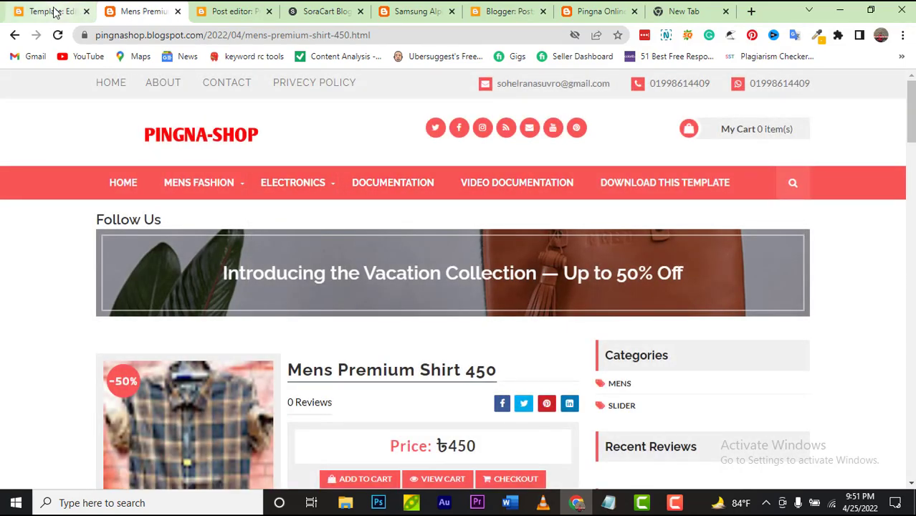
left_click(56, 11)
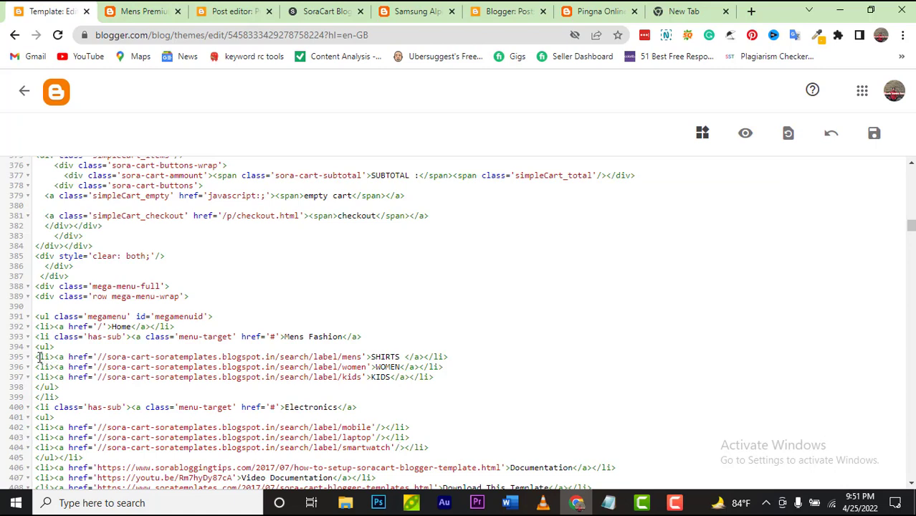
left_click_drag(35, 356, 433, 377)
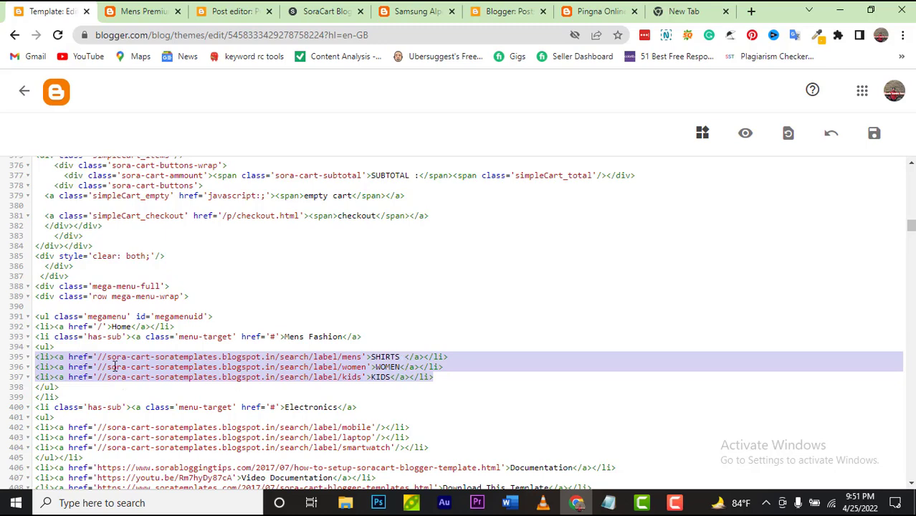
scroll(115, 367, "up", 2)
scroll(264, 200, "up", 1)
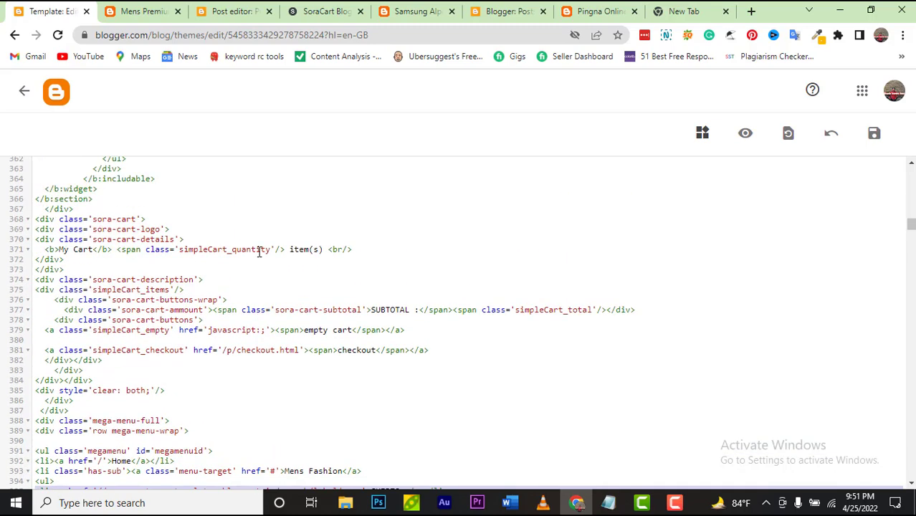
scroll(273, 272, "down", 1)
scroll(283, 351, "down", 4)
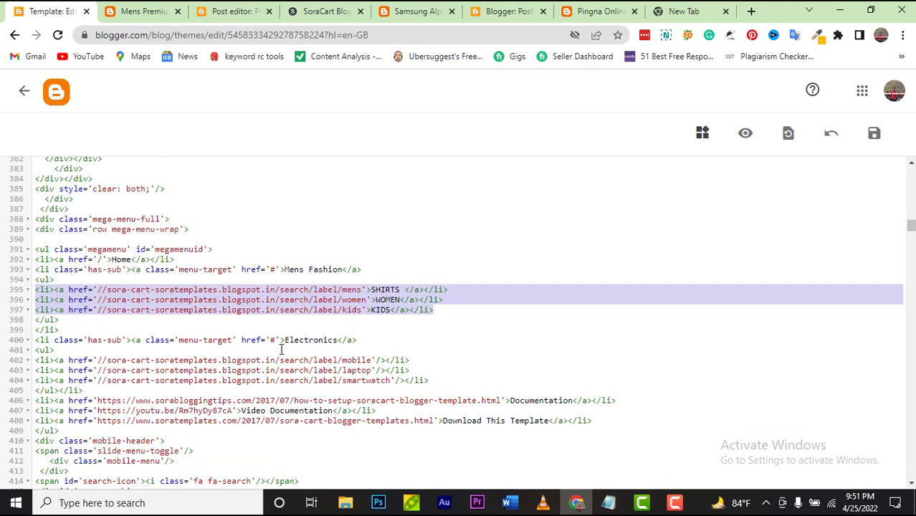
left_click(357, 320)
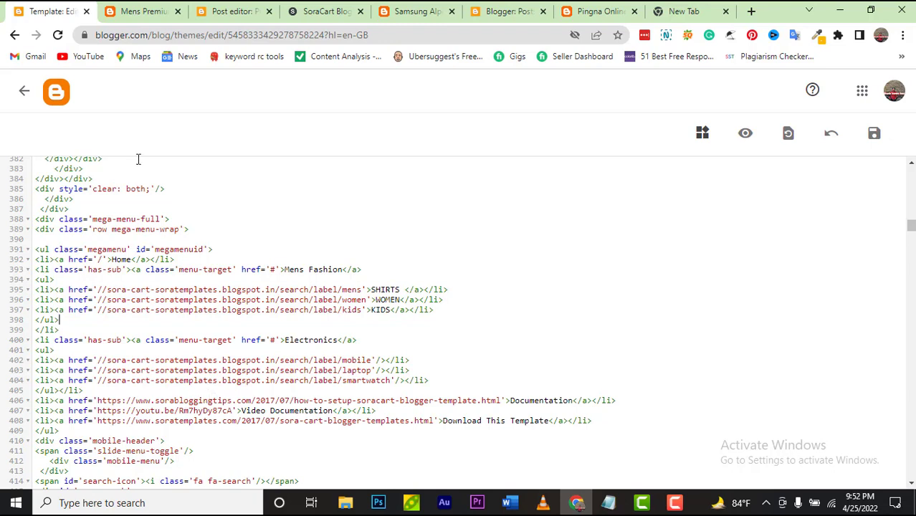
Step: View the live Mens Premium Shirt post and look through its details
left_click(125, 11)
mouse_move(182, 214)
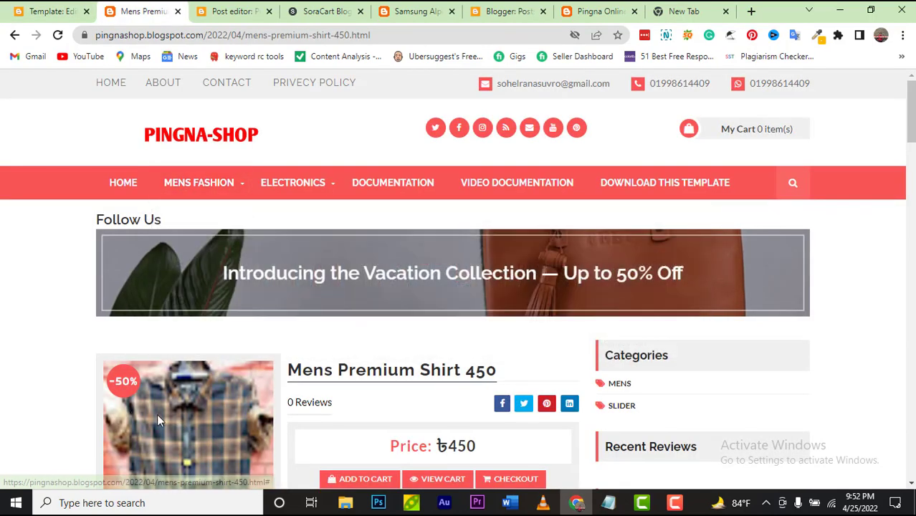
mouse_move(162, 190)
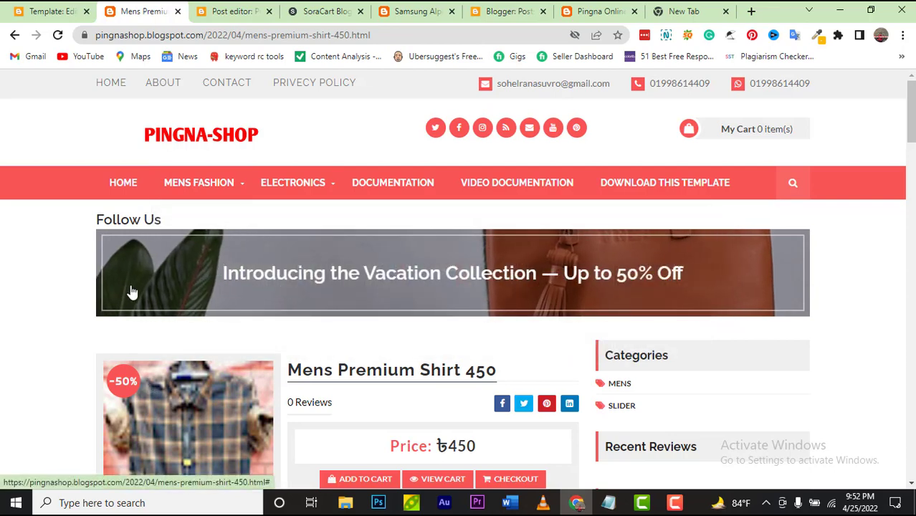
scroll(131, 291, "down", 1)
scroll(130, 290, "down", 1)
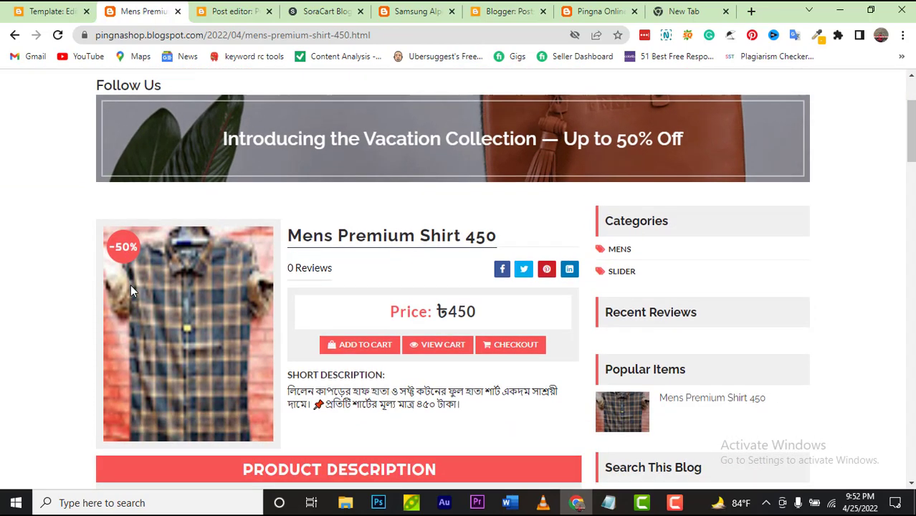
scroll(172, 349, "down", 1)
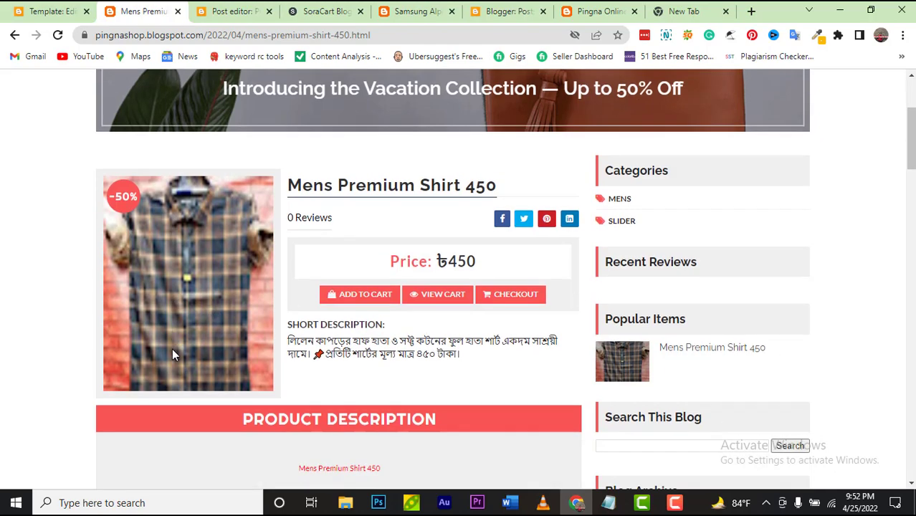
scroll(393, 241, "down", 12)
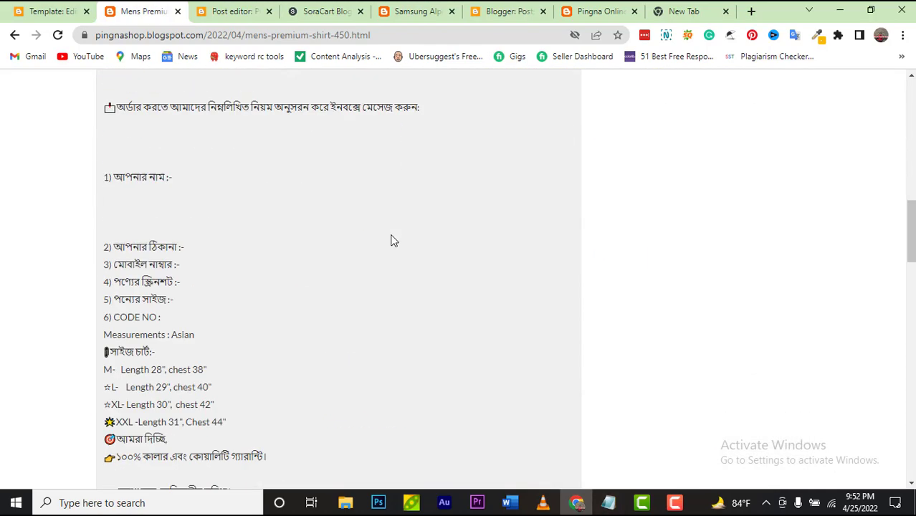
scroll(393, 240, "up", 10)
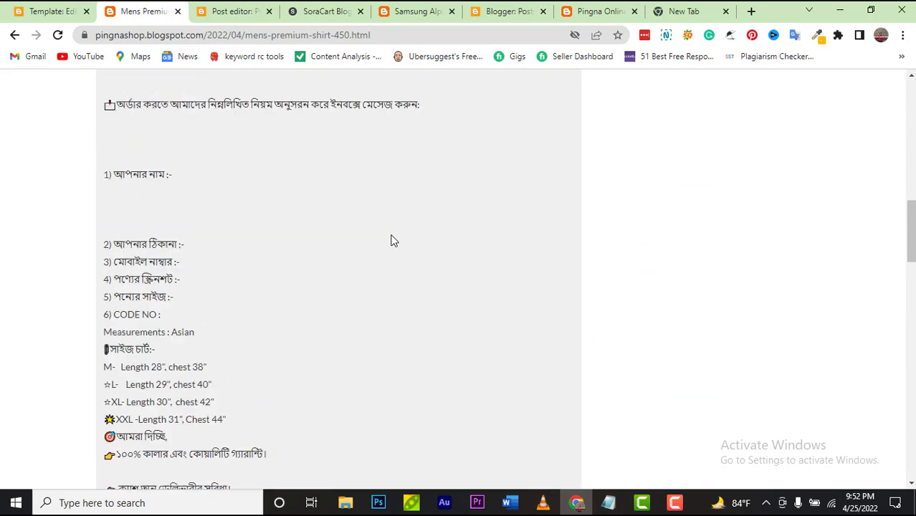
scroll(393, 240, "up", 4)
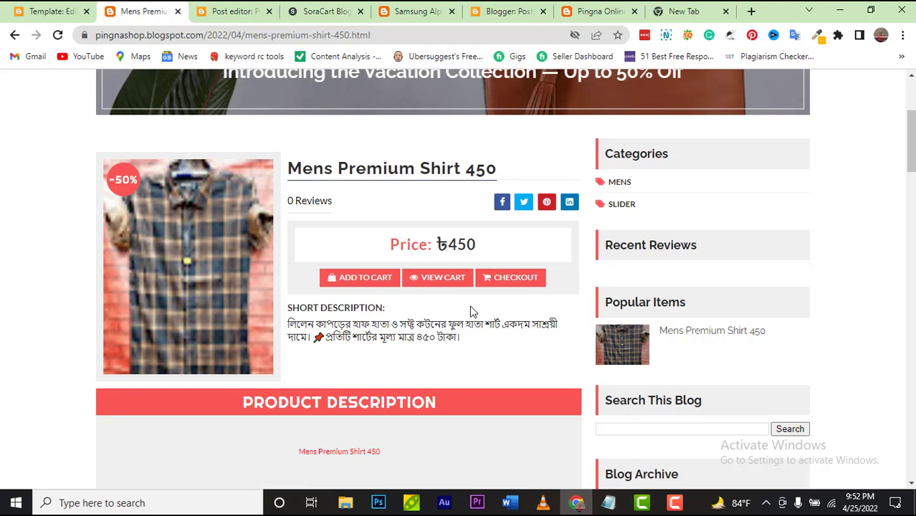
scroll(472, 311, "down", 12)
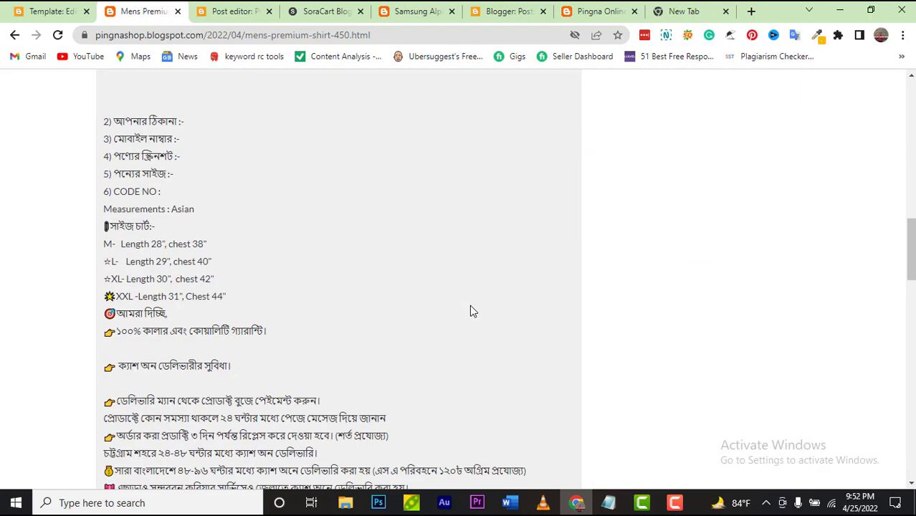
scroll(472, 311, "down", 6)
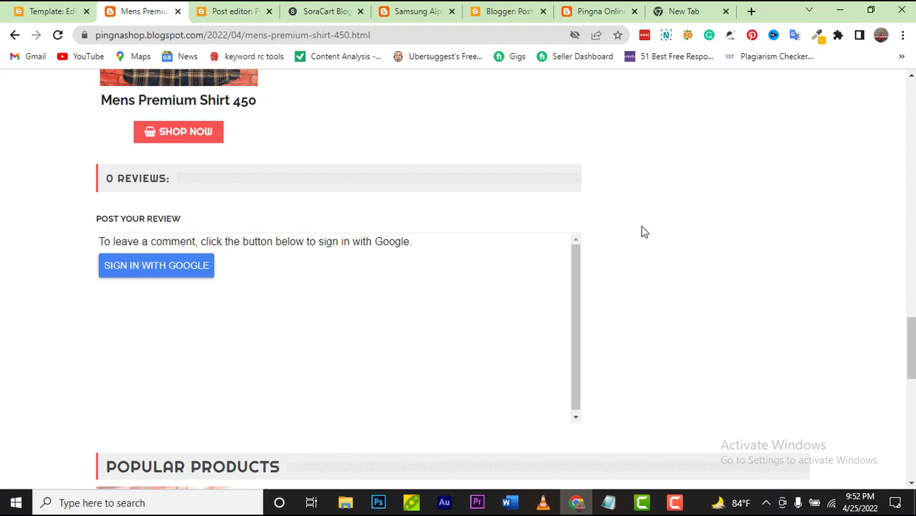
scroll(641, 228, "up", 2)
scroll(630, 186, "down", 1)
Step: Go to the MENS category page from the sidebar Categories list
scroll(588, 215, "up", 2)
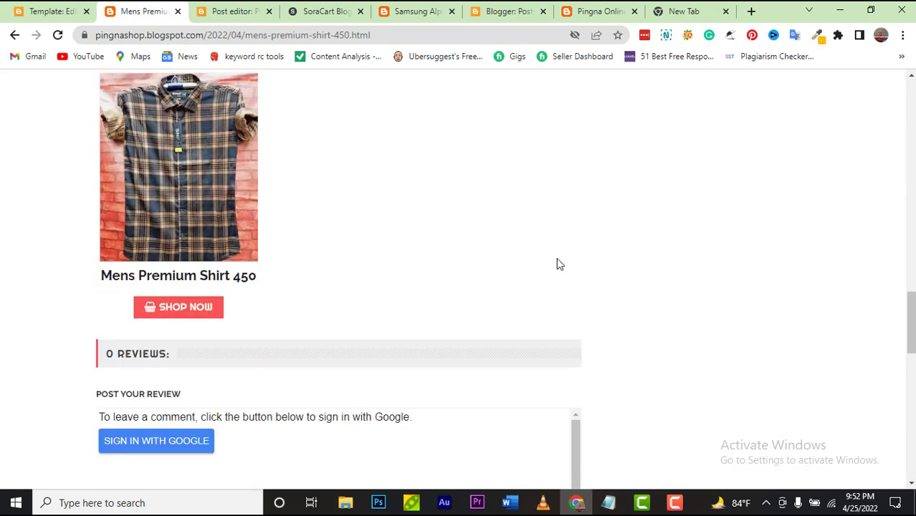
scroll(502, 301, "up", 4)
scroll(276, 368, "up", 5)
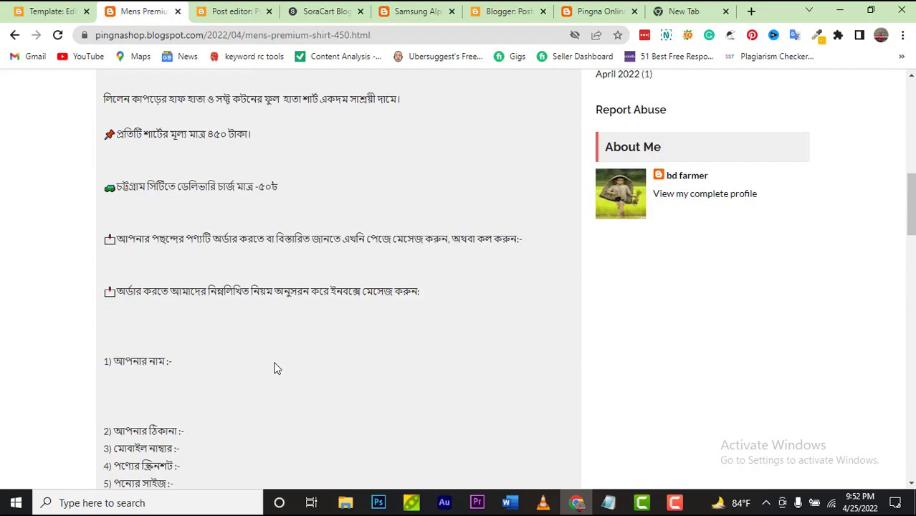
scroll(276, 368, "up", 4)
scroll(293, 343, "up", 2)
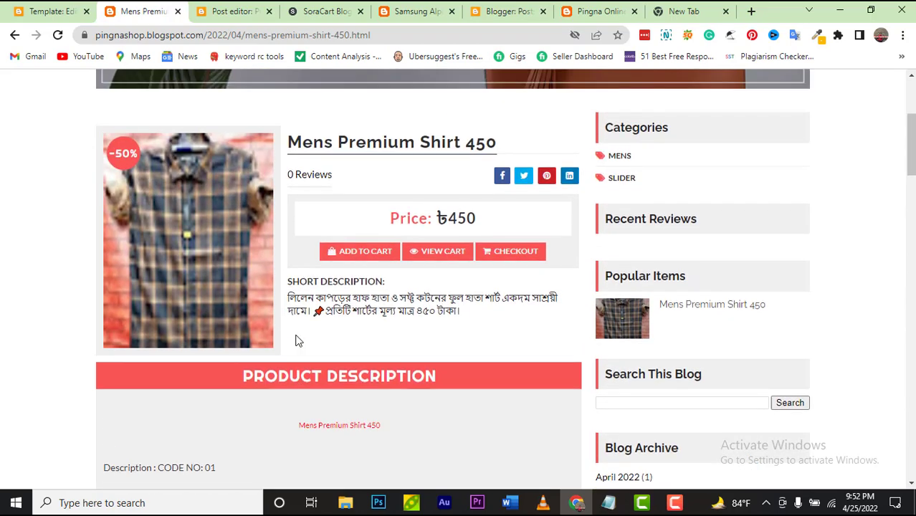
scroll(299, 341, "up", 2)
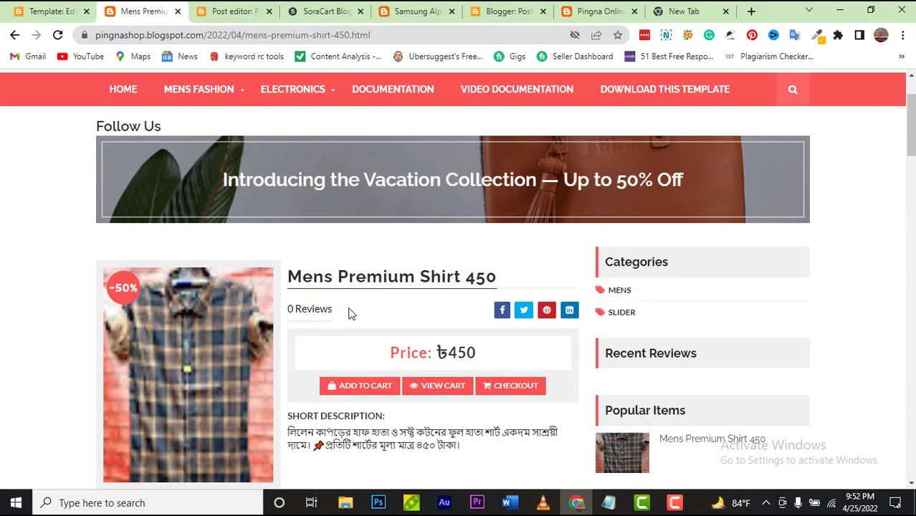
scroll(426, 335, "down", 1)
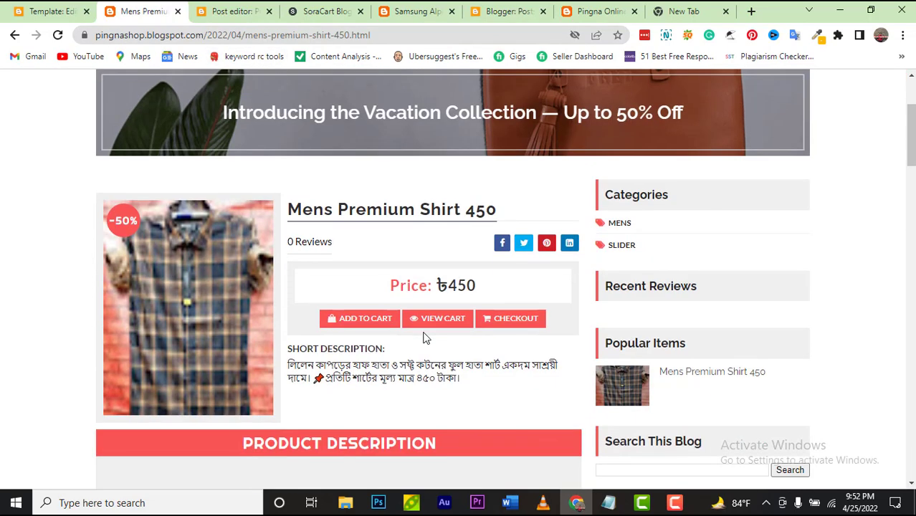
scroll(425, 337, "down", 4)
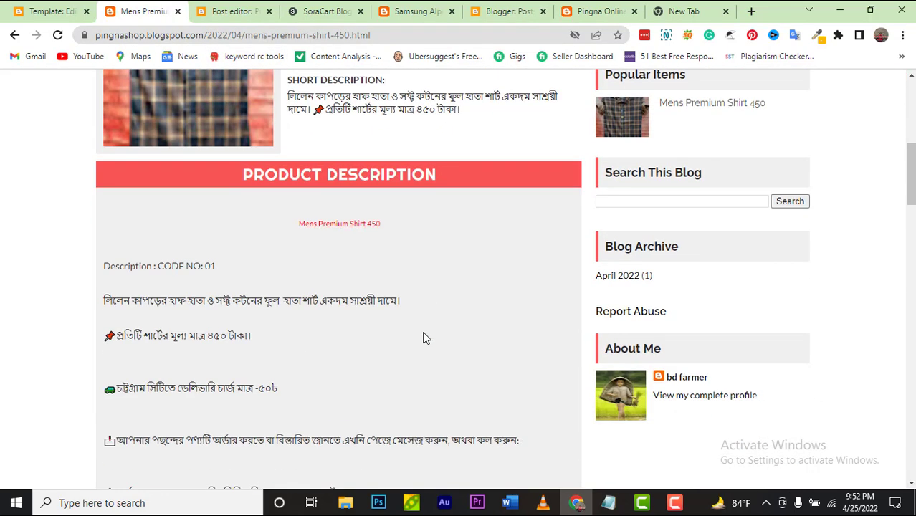
scroll(425, 337, "up", 4)
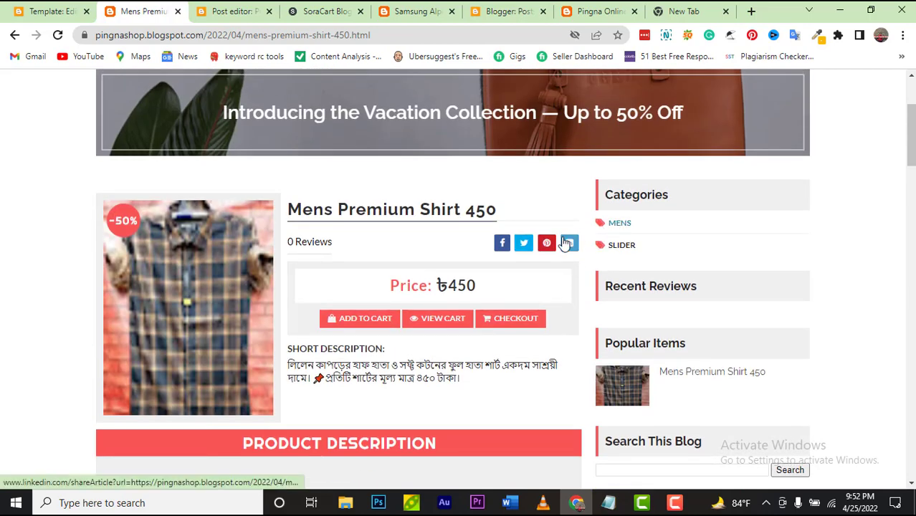
left_click(611, 225)
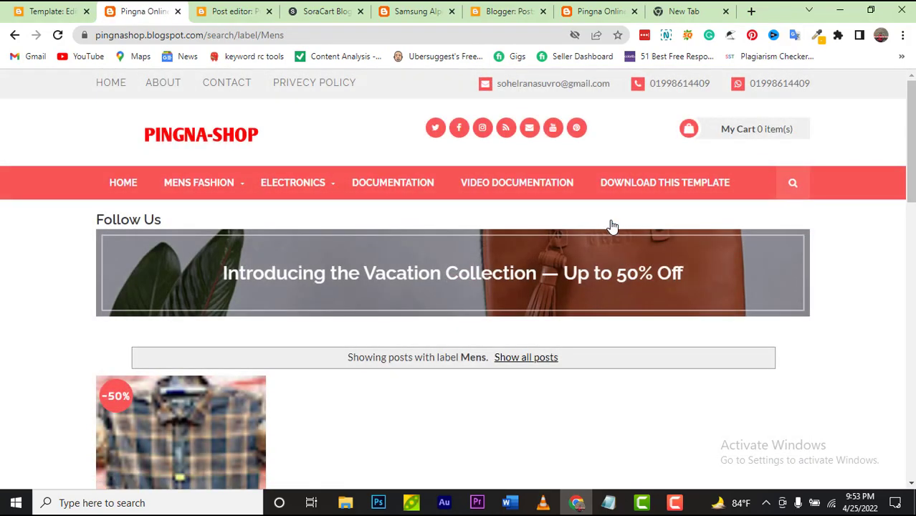
Step: Copy the Mens label page address from the address bar
scroll(664, 362, "down", 3)
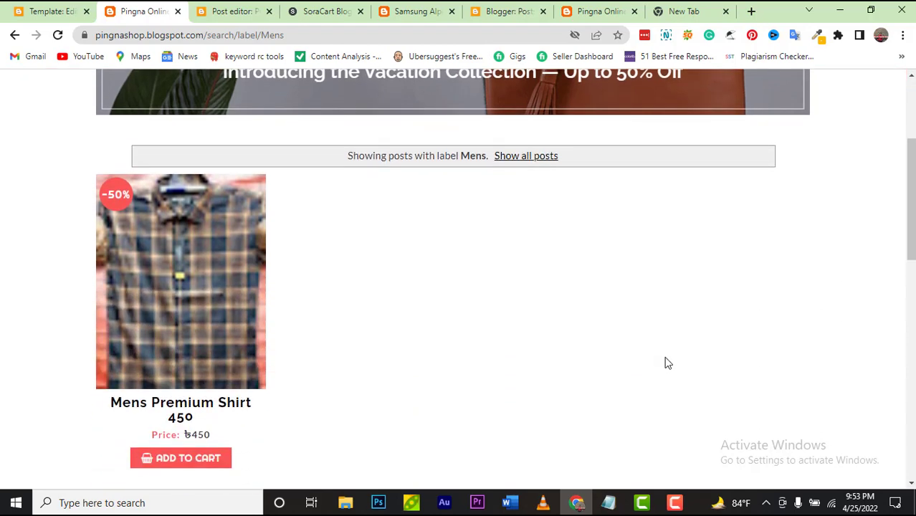
scroll(654, 365, "up", 3)
left_click(396, 34)
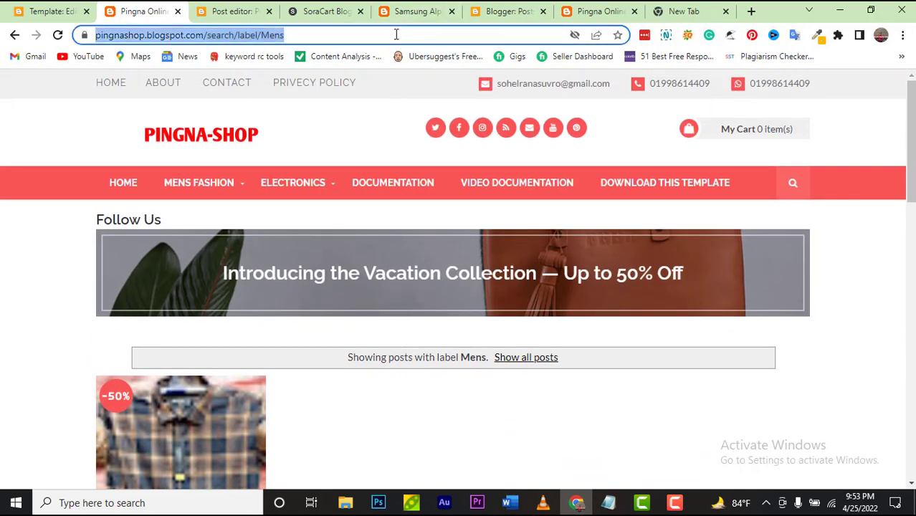
double_click(395, 34)
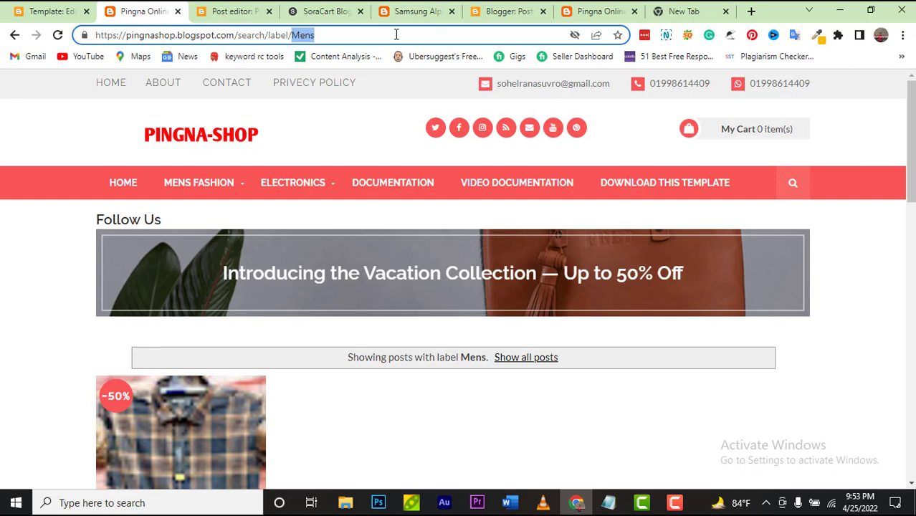
left_click(396, 35)
key("ctrl+c")
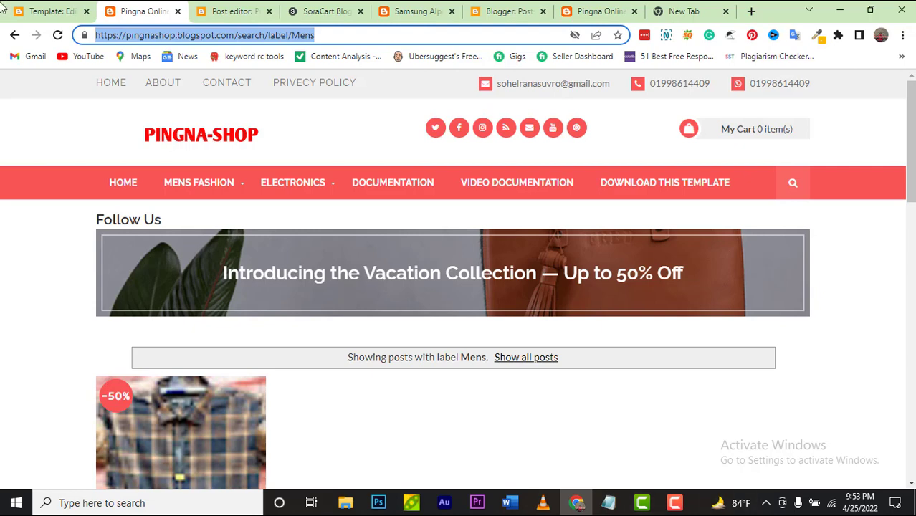
Step: Replace the SHIRTS link on line 395 with the Mens label address and save the theme
left_click(22, 13)
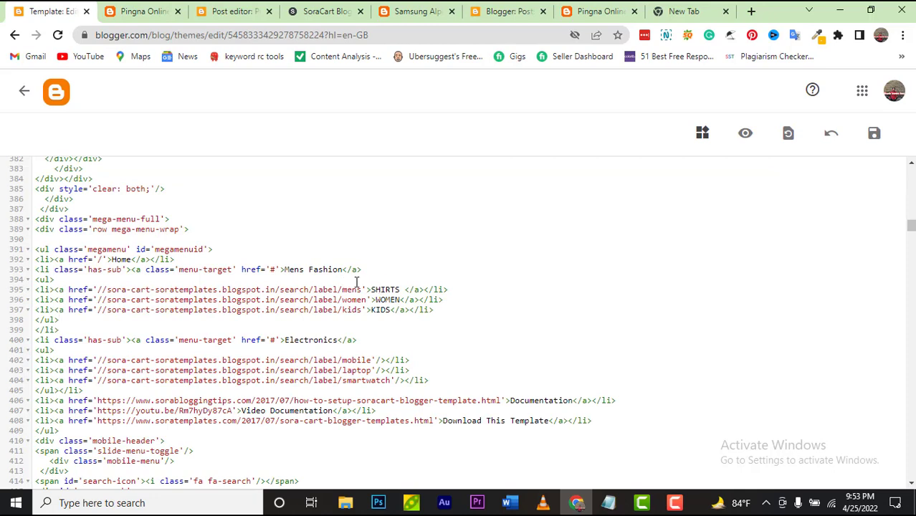
left_click_drag(362, 290, 151, 297)
left_click(357, 278)
left_click_drag(361, 291, 98, 288)
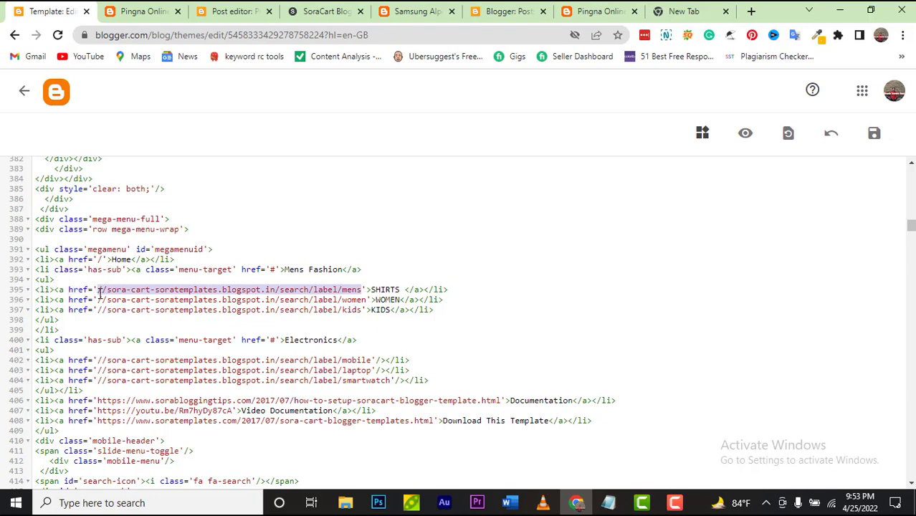
key("ctrl+v")
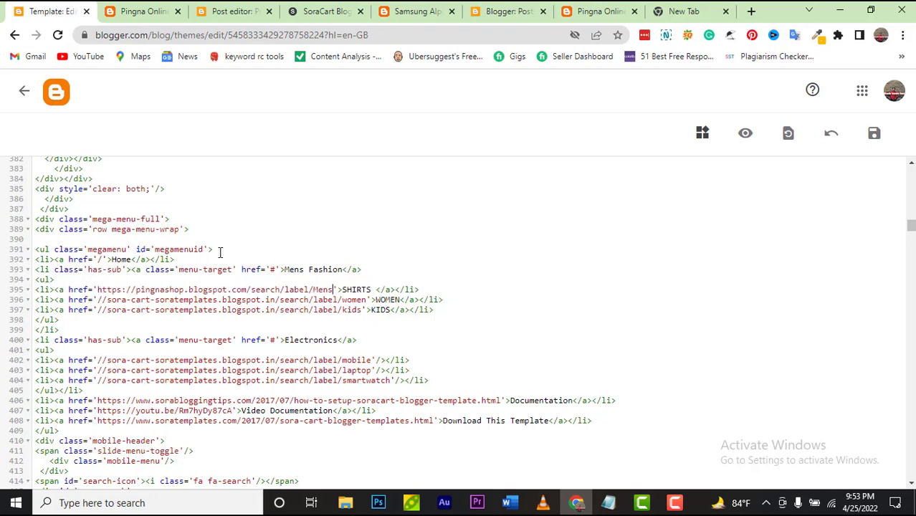
left_click(874, 135)
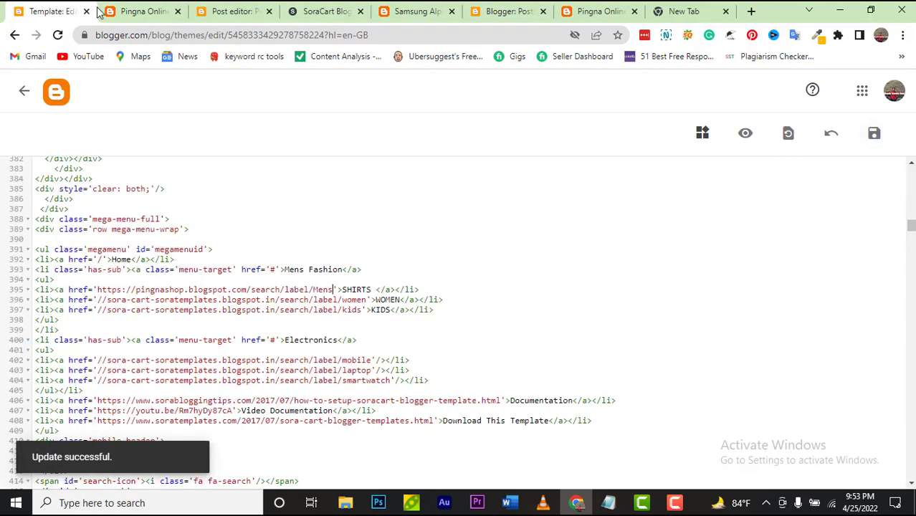
left_click(132, 10)
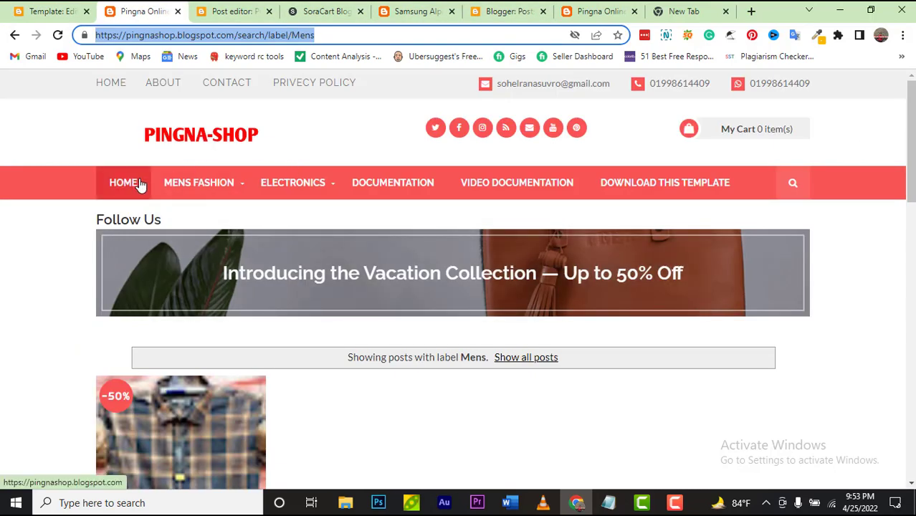
Step: Test Mens Fashion > SHIRTS on the shop, confirming it lists the Mens shirt posts
left_click(139, 184)
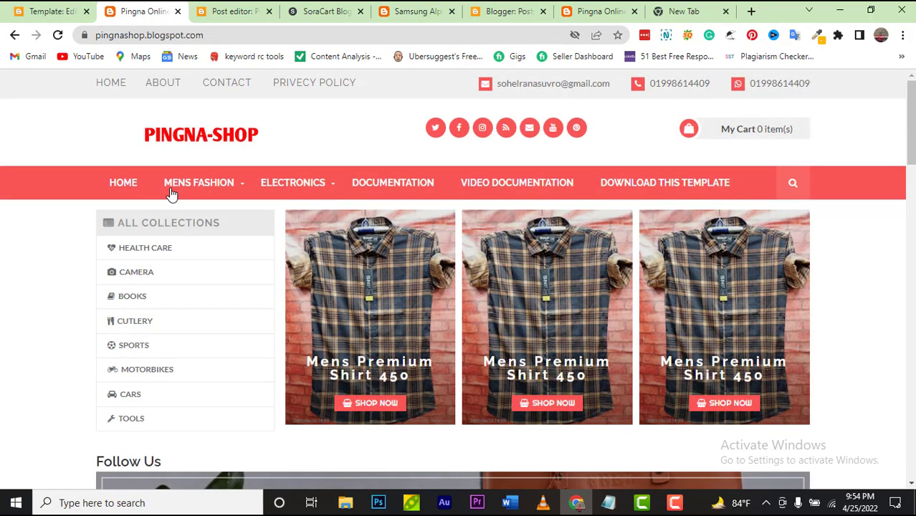
mouse_move(199, 197)
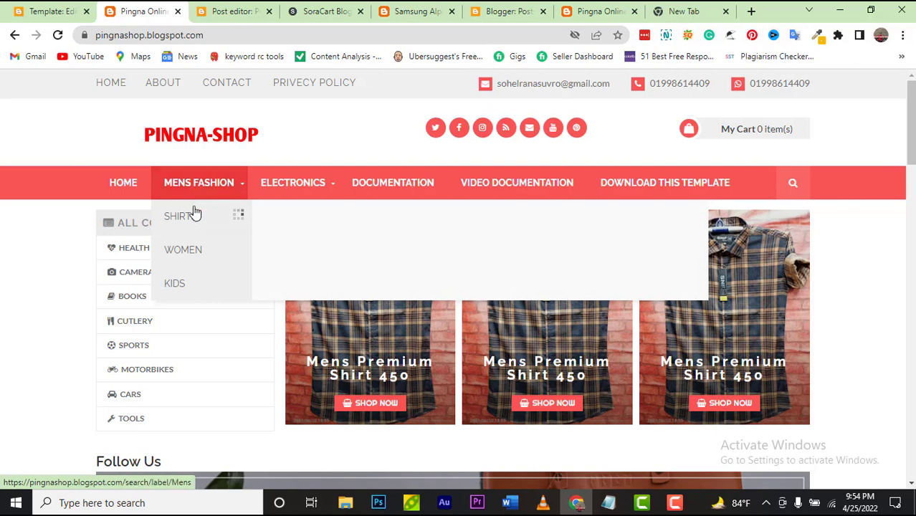
mouse_move(192, 214)
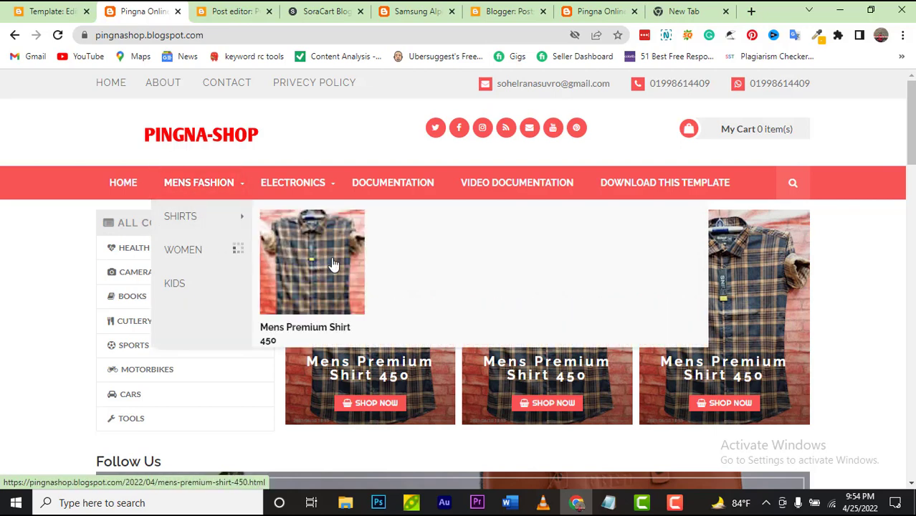
left_click(186, 224)
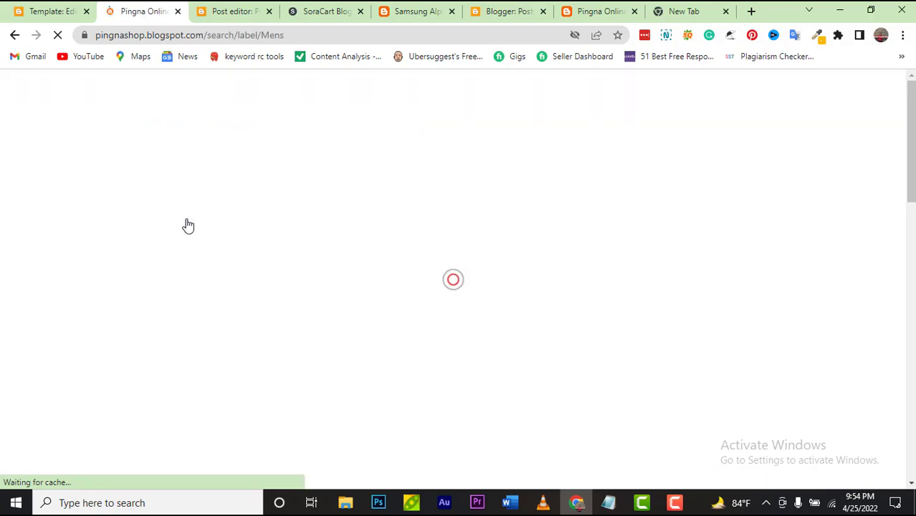
scroll(402, 452, "down", 3)
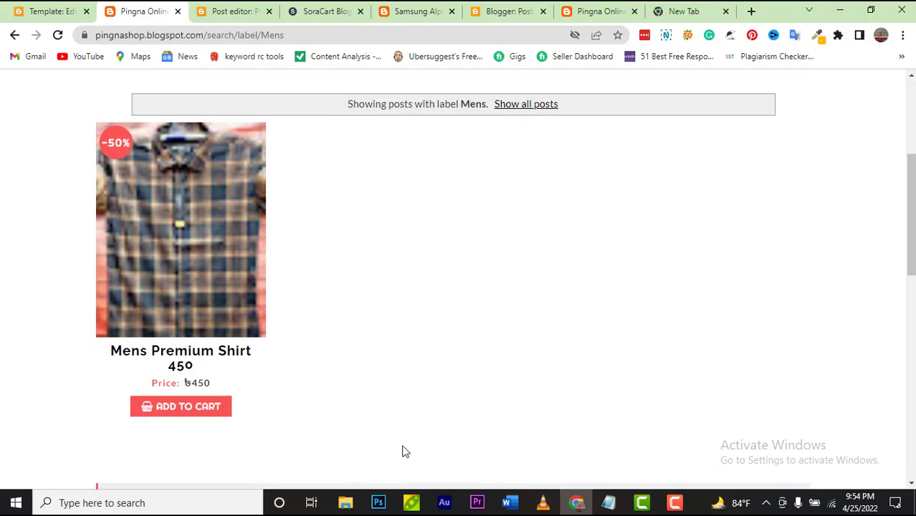
scroll(393, 436, "down", 4)
scroll(382, 418, "up", 4)
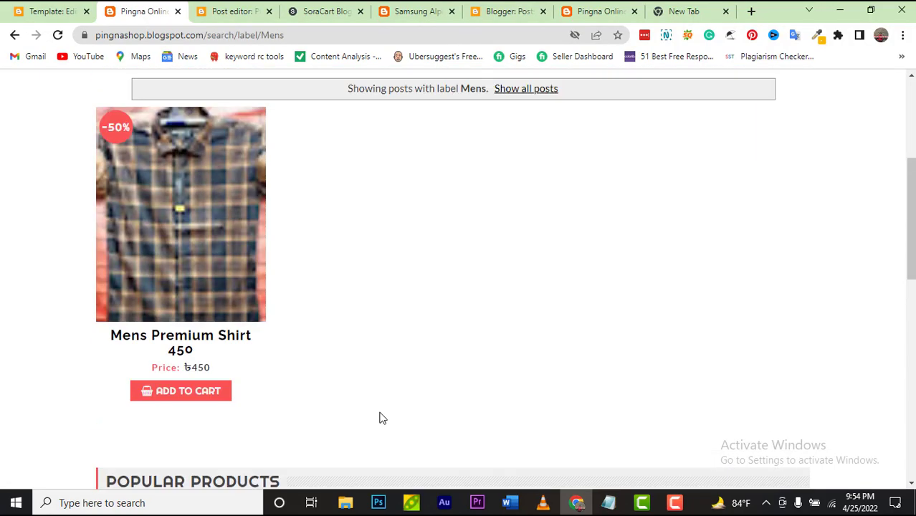
scroll(382, 419, "up", 1)
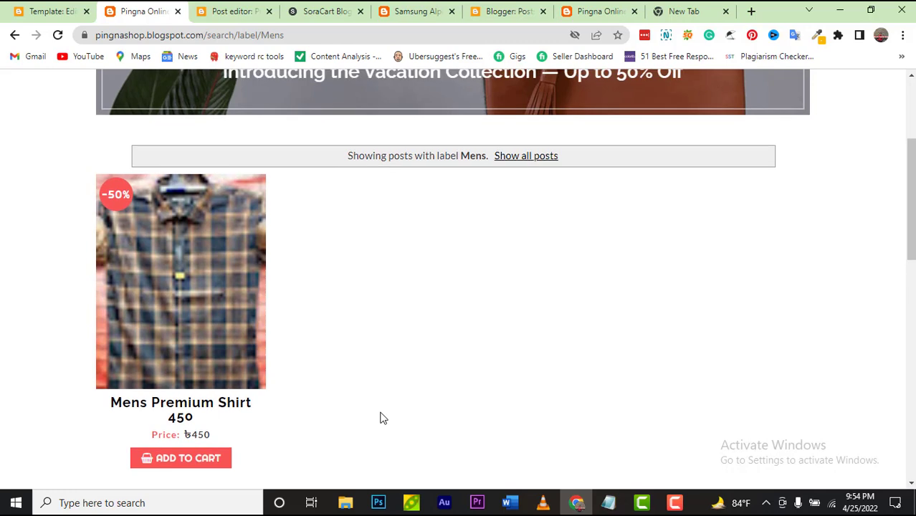
scroll(380, 418, "up", 3)
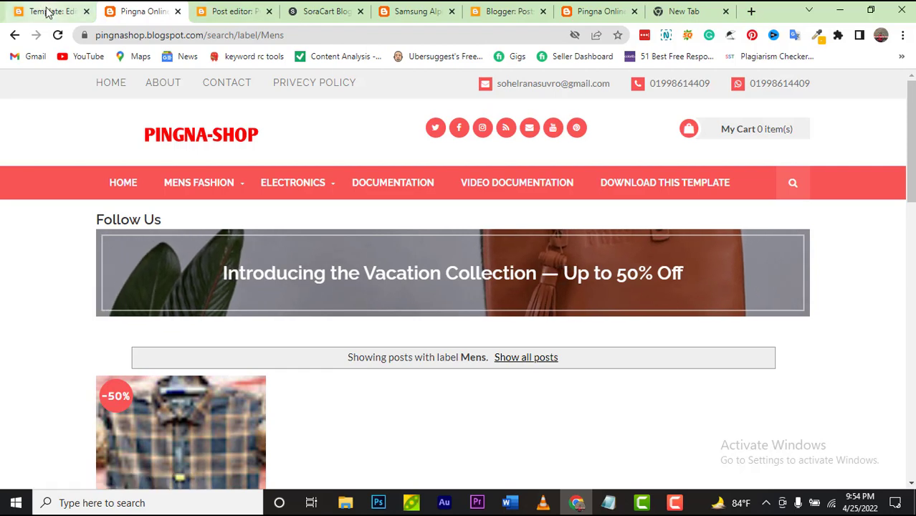
Step: Leave the theme editor for the Blogger dashboard and open the Layout page
left_click(47, 12)
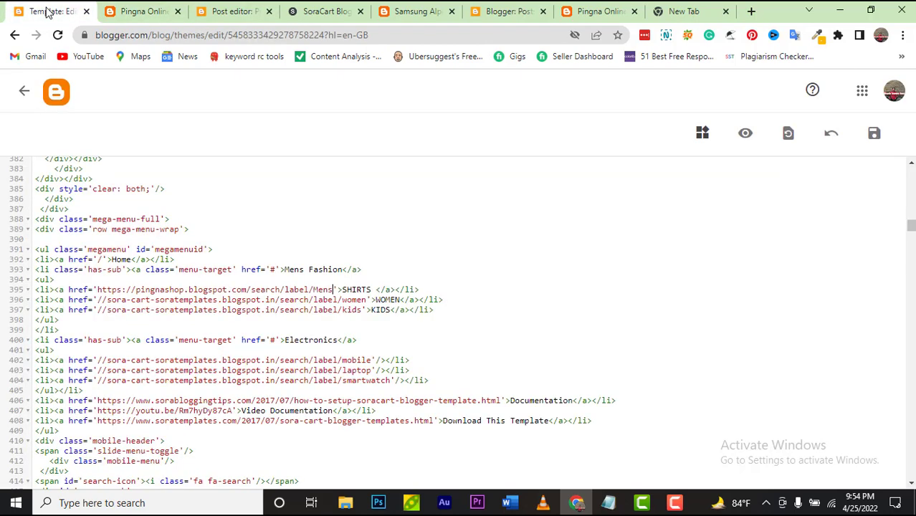
left_click(57, 108)
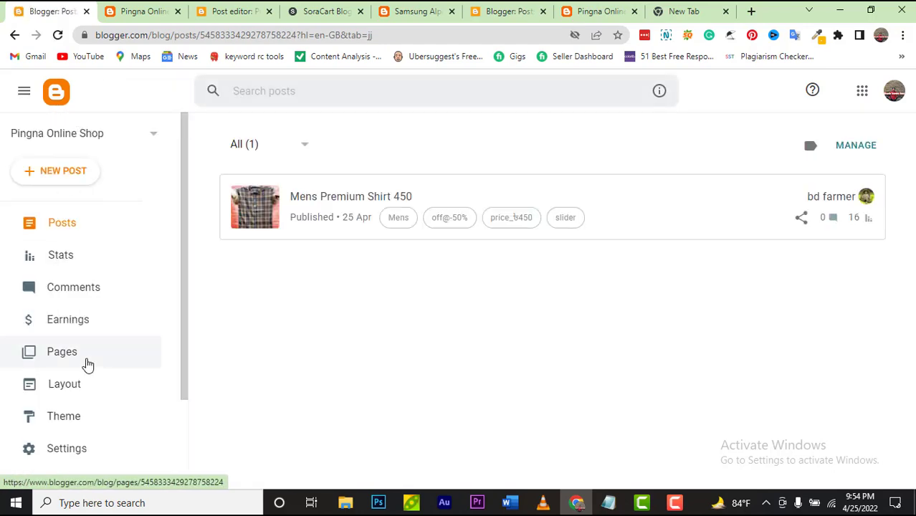
left_click(75, 387)
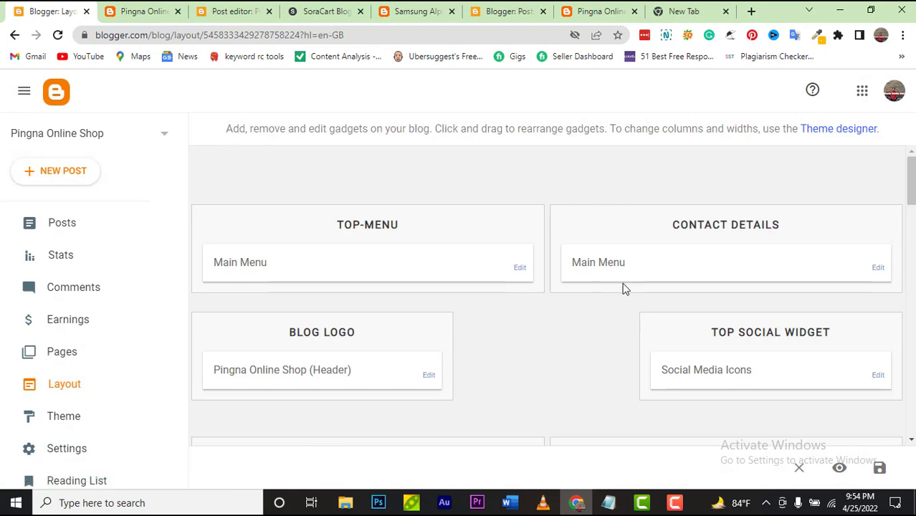
Step: Delete the Follow Us gadget from Responsive Ads, confirming the removal, and save the layout
scroll(623, 289, "down", 4)
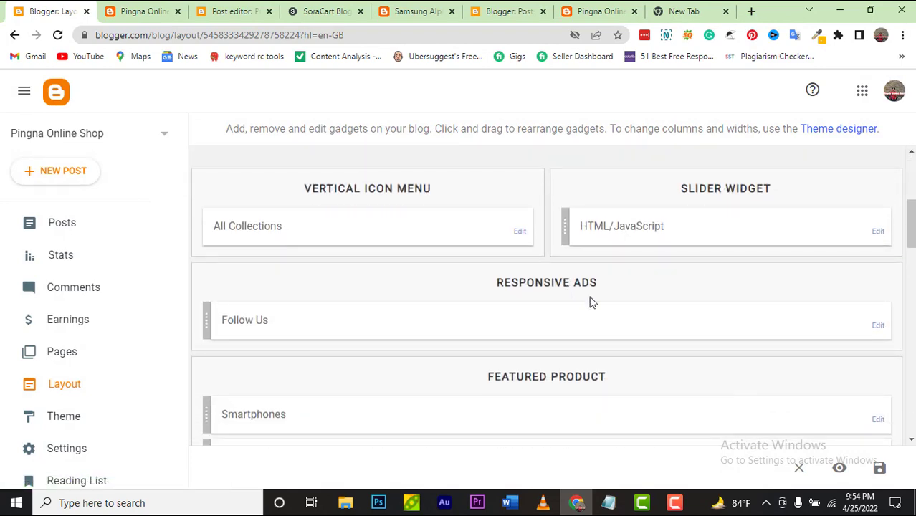
left_click(878, 325)
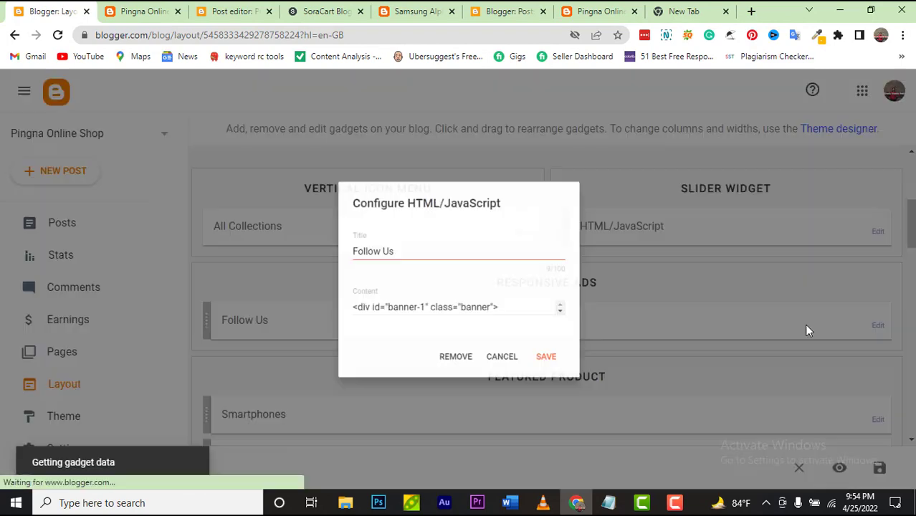
scroll(560, 380, "down", 2)
left_click(463, 458)
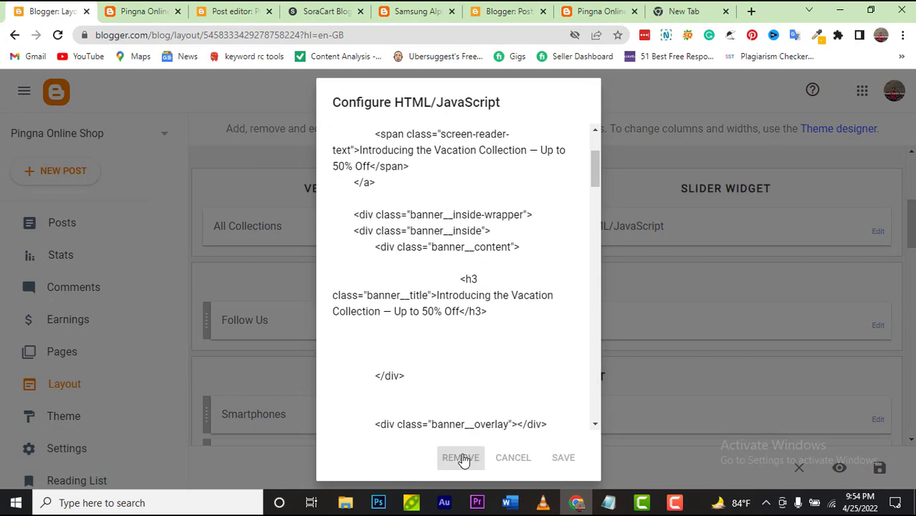
left_click(550, 322)
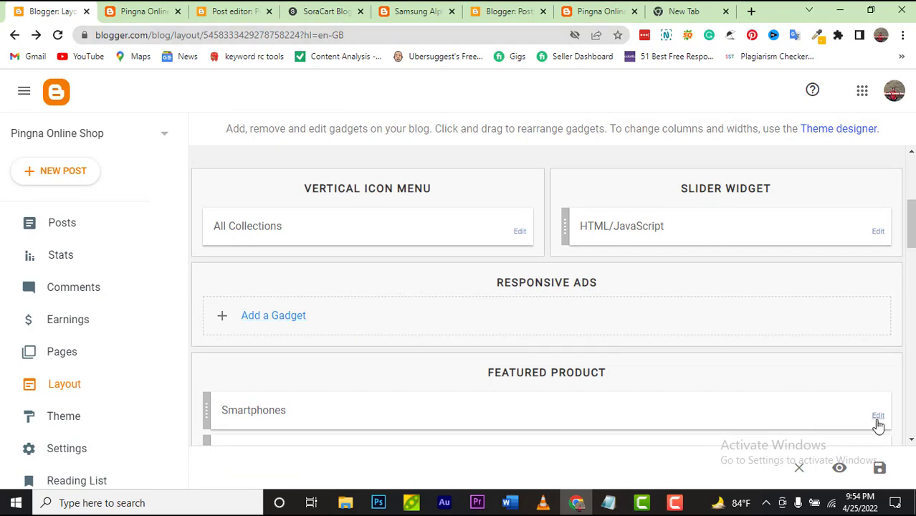
left_click(880, 467)
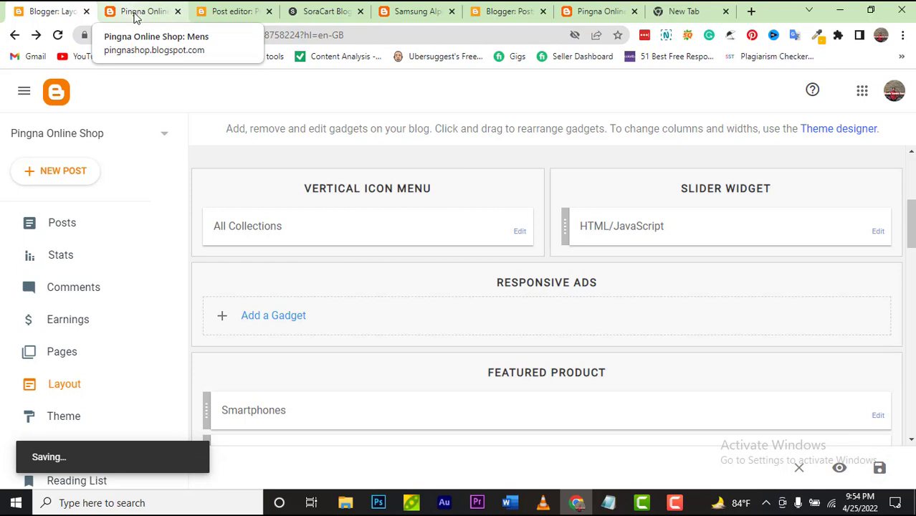
Step: Reload the live shop to verify the Follow Us banner is gone, then go HOME
left_click(134, 13)
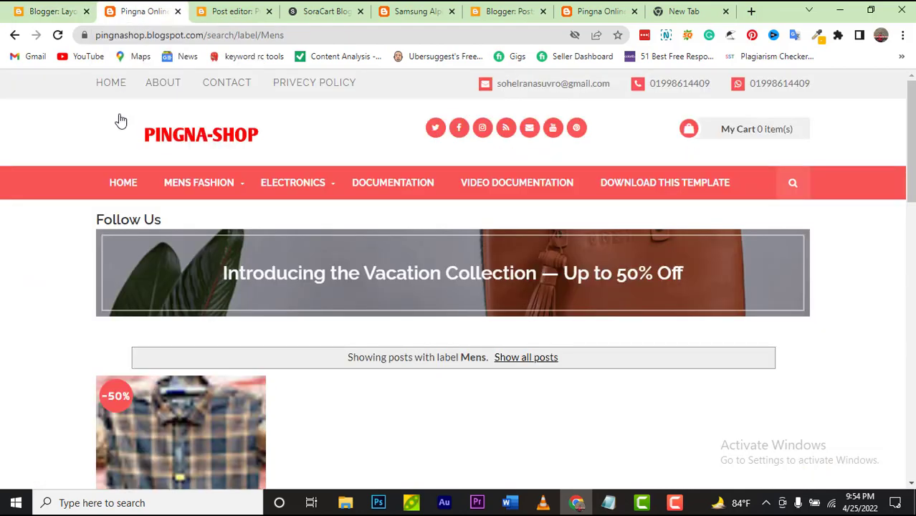
left_click(57, 35)
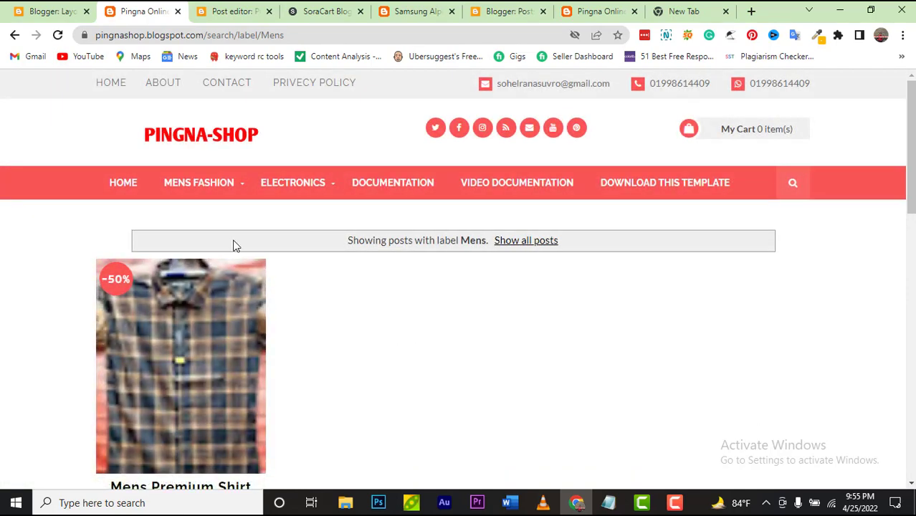
left_click(121, 188)
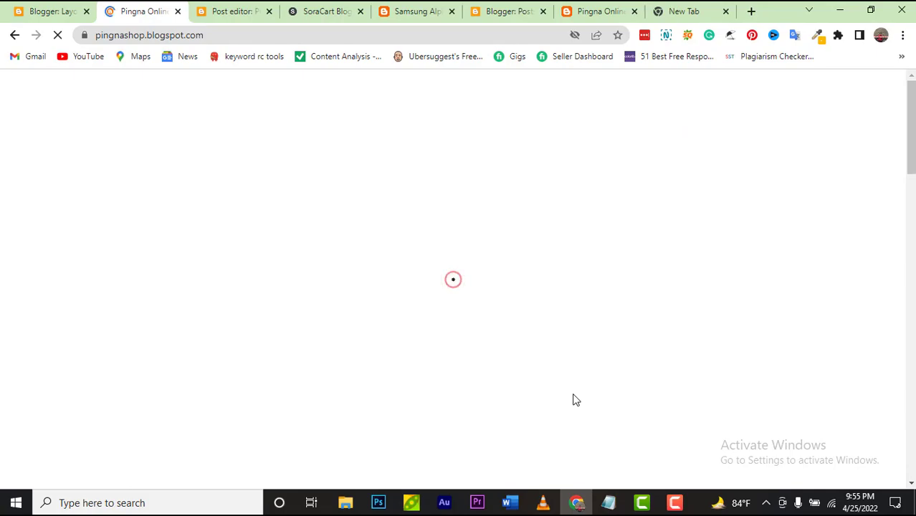
Step: Browse the SoraCart demo store page, then go back to the Blogger Layout tab
scroll(573, 394, "down", 8)
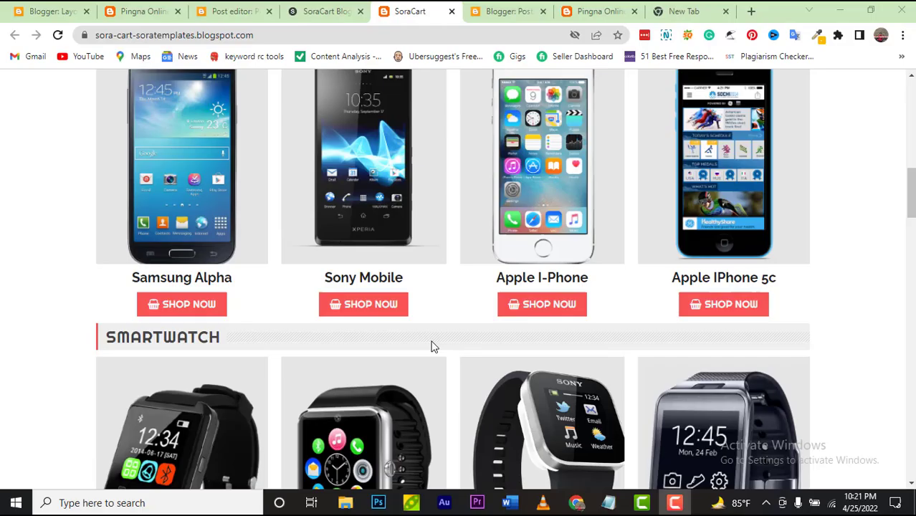
scroll(432, 347, "up", 3)
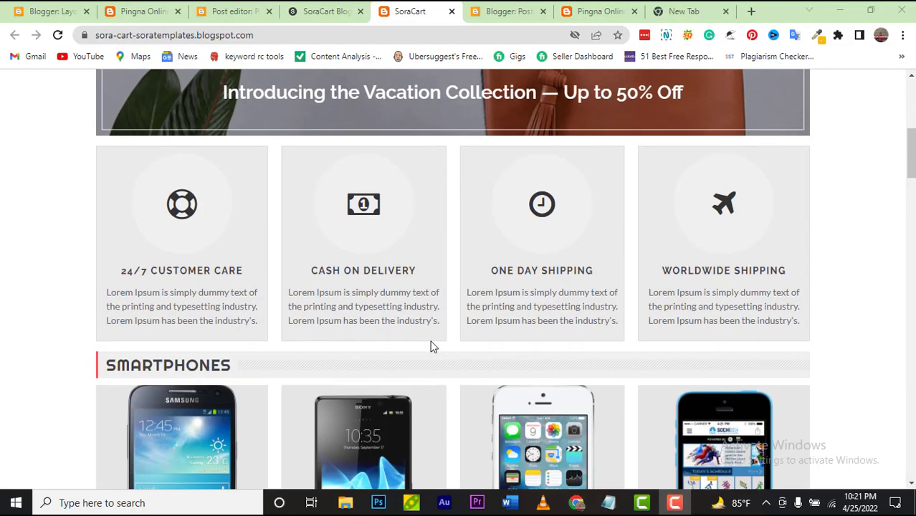
scroll(432, 347, "down", 5)
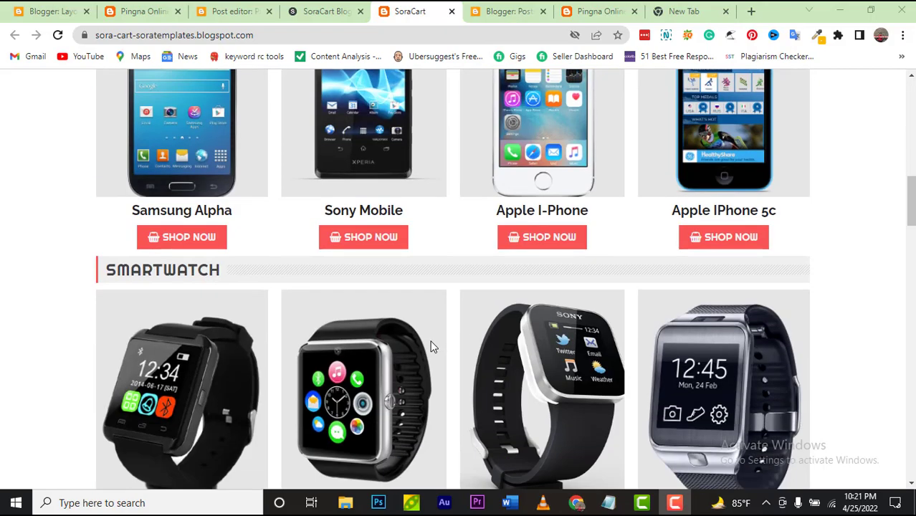
scroll(433, 347, "up", 3)
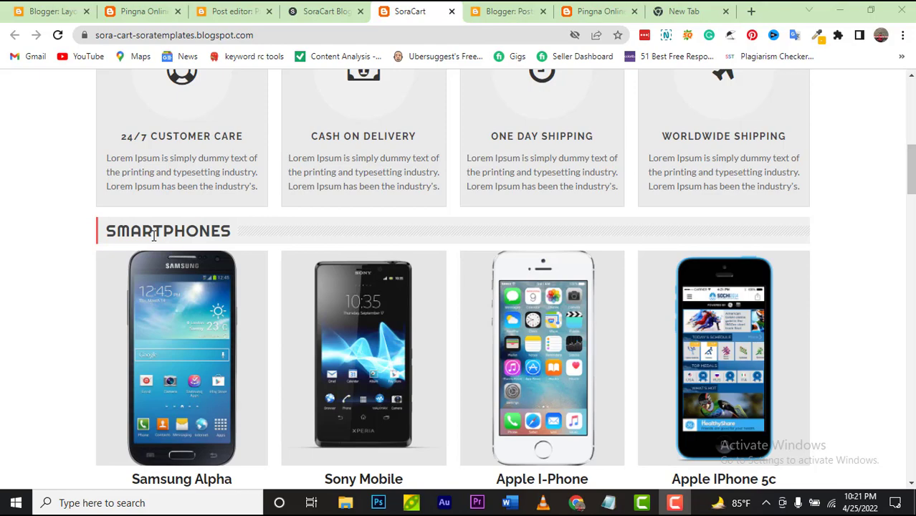
scroll(154, 236, "down", 3)
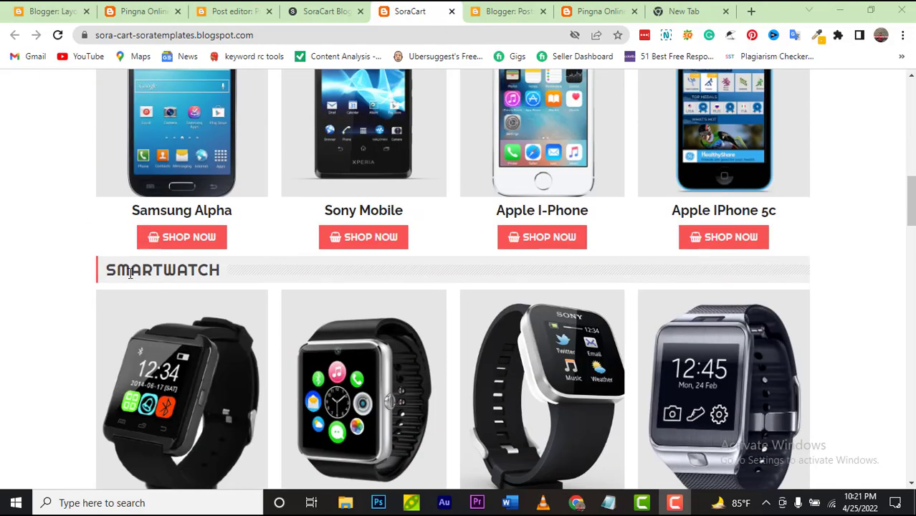
scroll(129, 273, "down", 3)
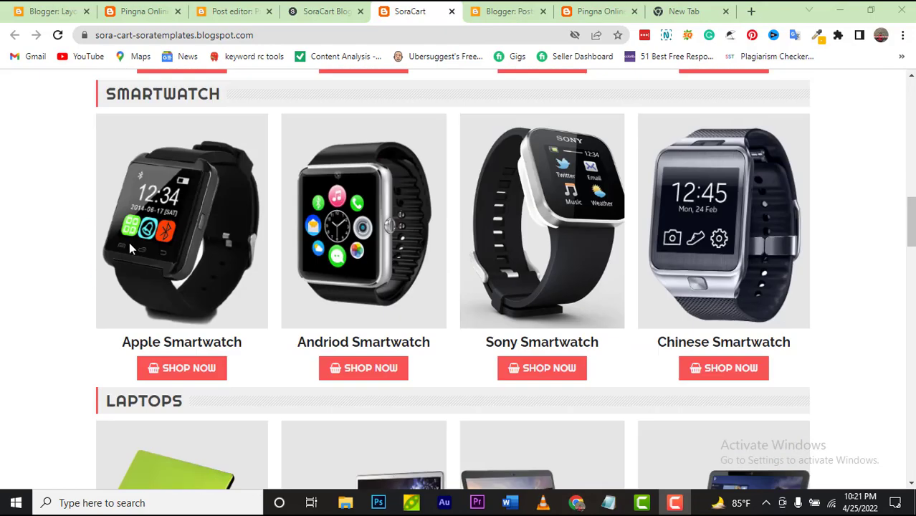
scroll(133, 237, "up", 5)
scroll(133, 229, "down", 3)
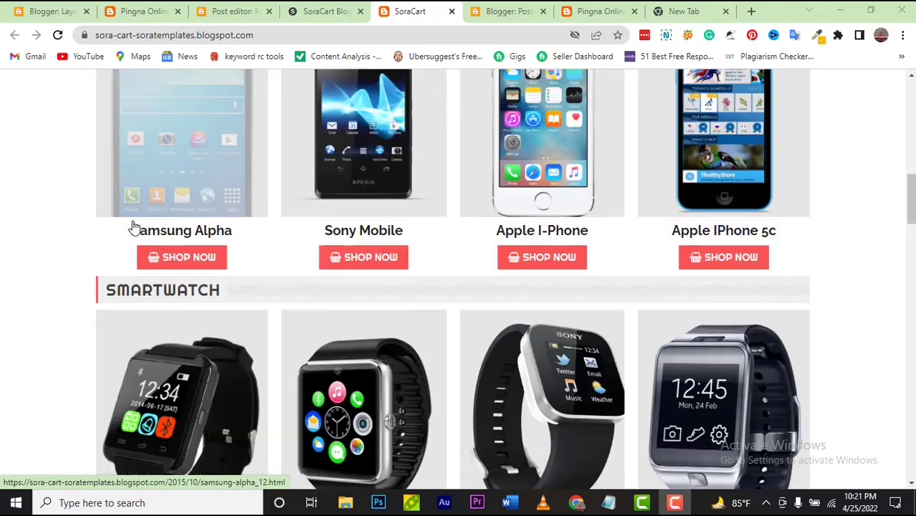
scroll(135, 226, "down", 3)
scroll(135, 223, "down", 3)
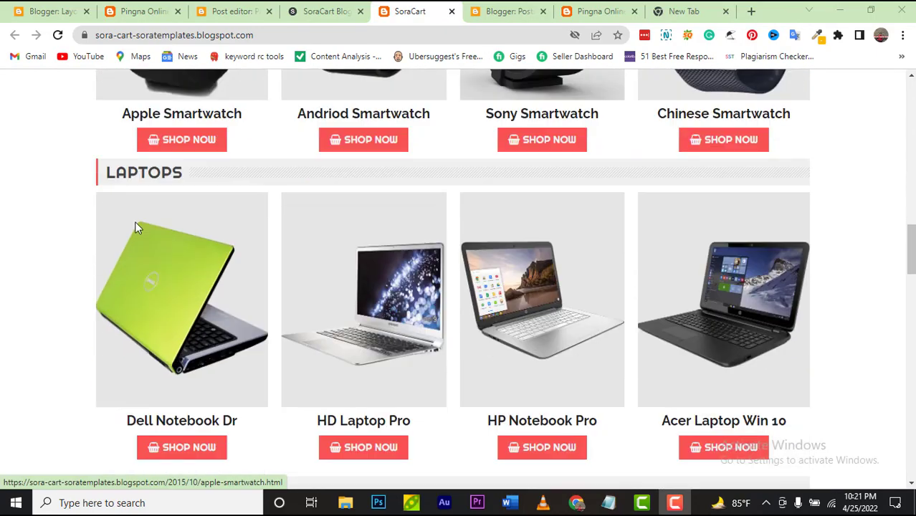
scroll(138, 226, "up", 3)
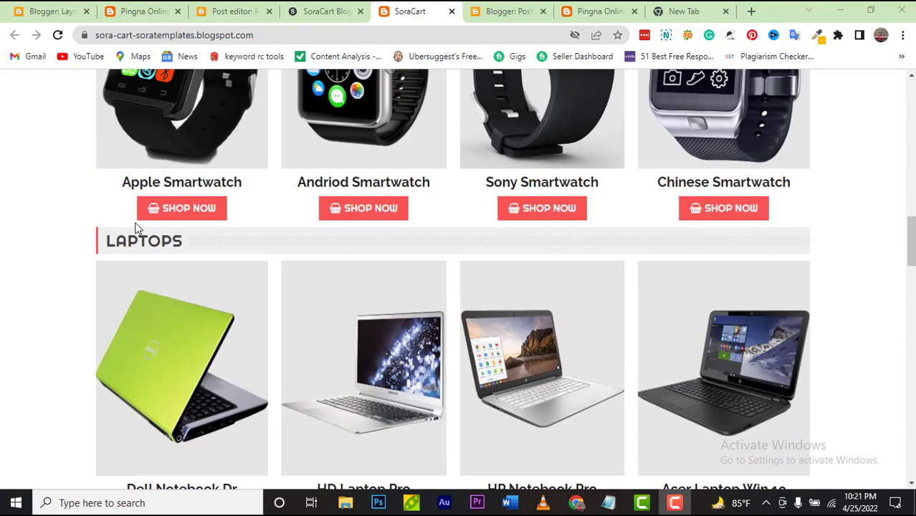
scroll(137, 227, "up", 10)
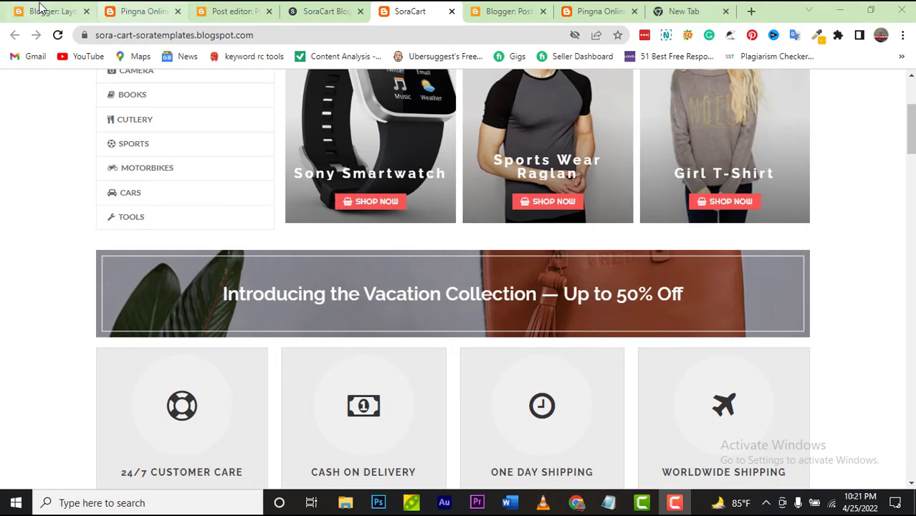
left_click(36, 11)
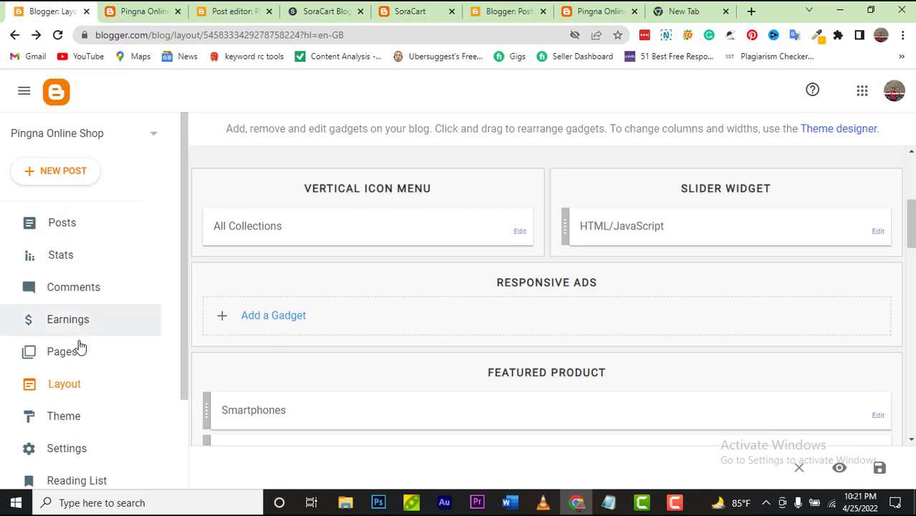
left_click(75, 385)
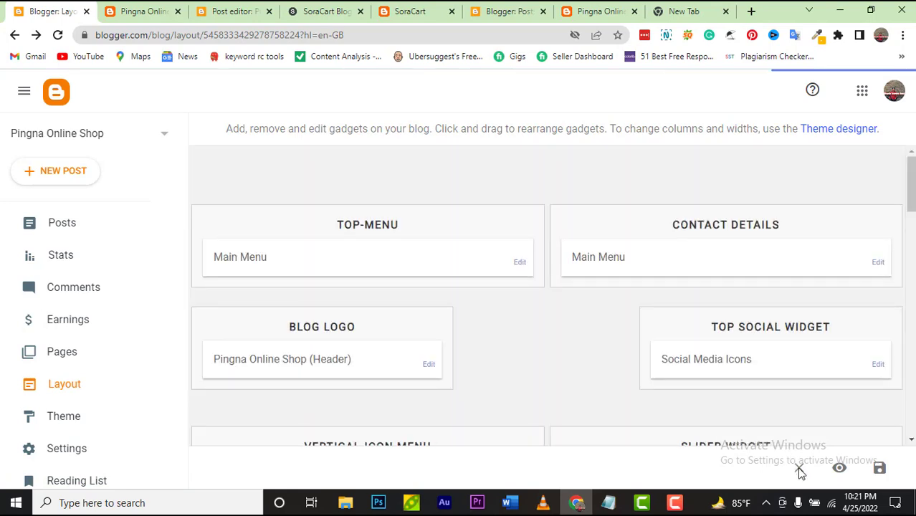
scroll(654, 305, "down", 4)
scroll(579, 285, "down", 3)
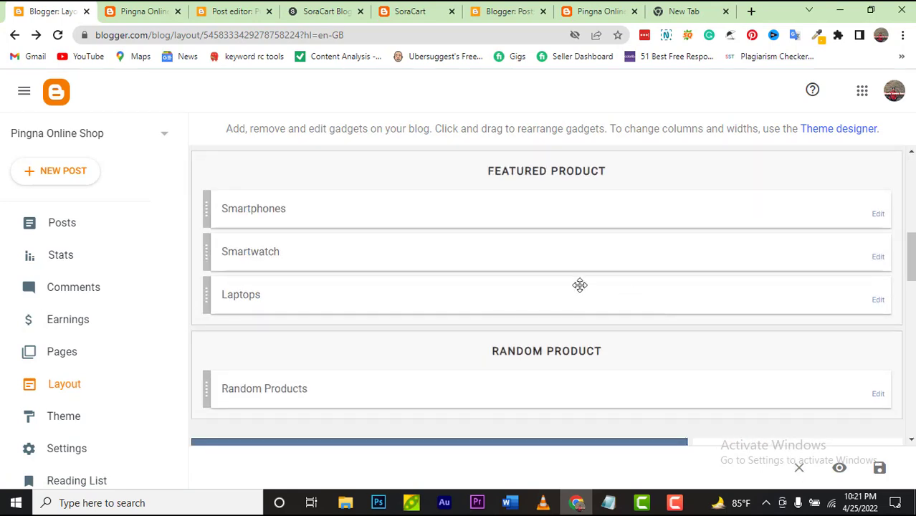
scroll(578, 285, "up", 2)
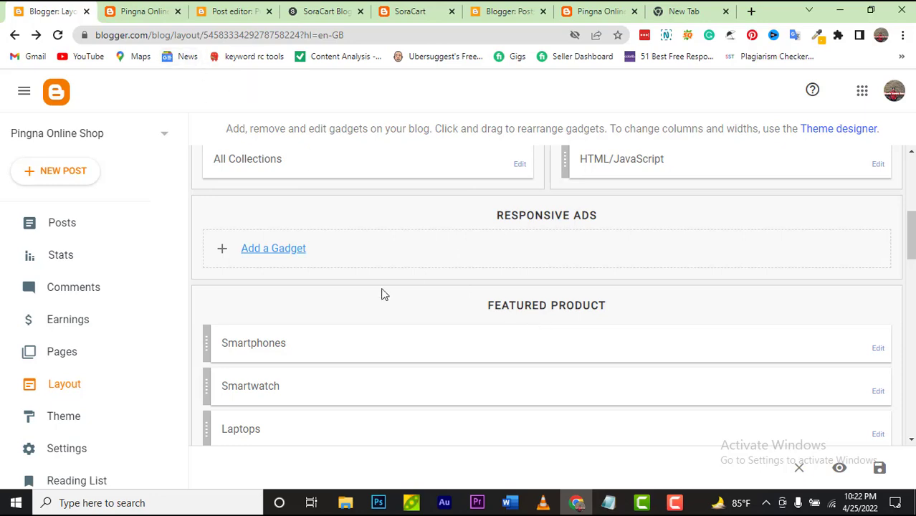
left_click(147, 14)
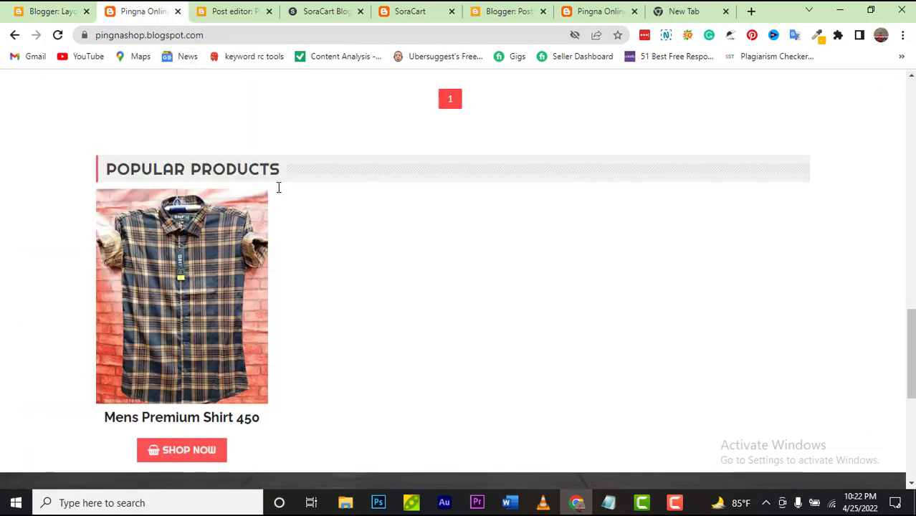
scroll(286, 194, "up", 10)
scroll(212, 131, "up", 3)
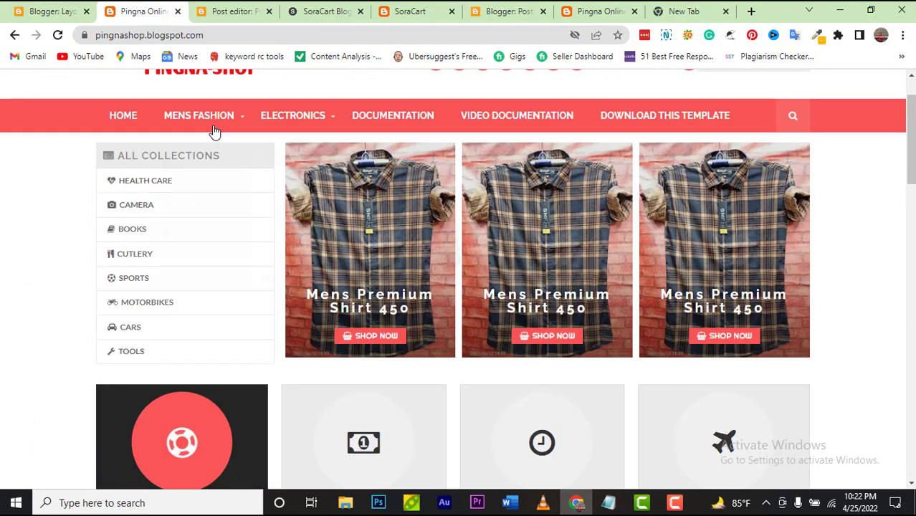
scroll(213, 131, "down", 5)
scroll(189, 373, "down", 3)
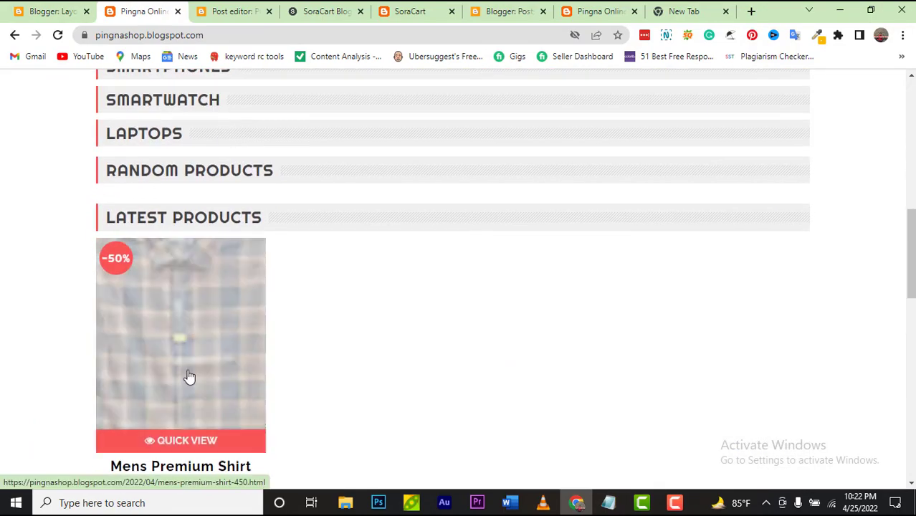
left_click(189, 377)
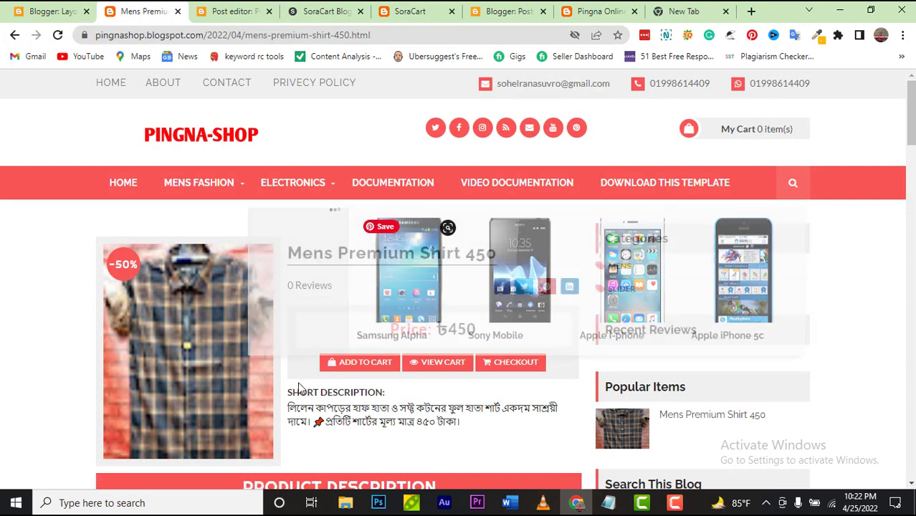
mouse_move(225, 200)
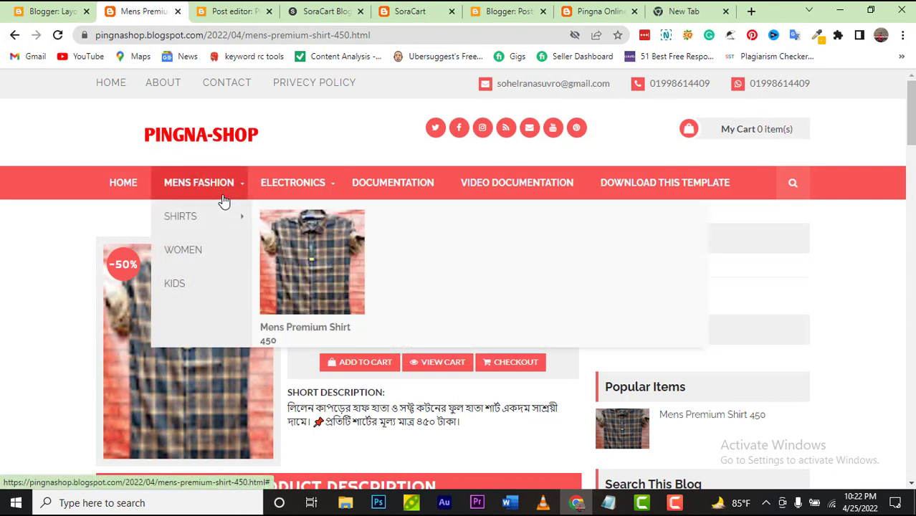
left_click(47, 11)
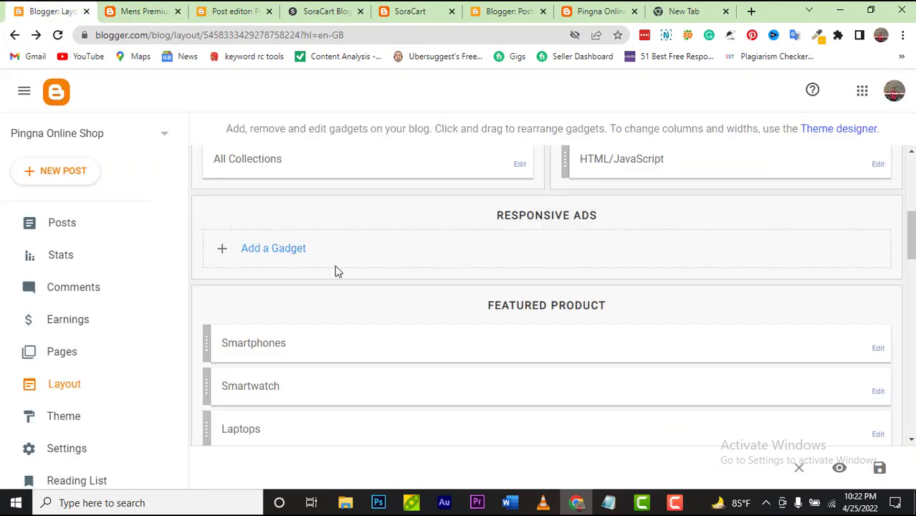
Step: Retitle the Smartphones Featured Product gadget to 'Men fashions' and save it
left_click(882, 349)
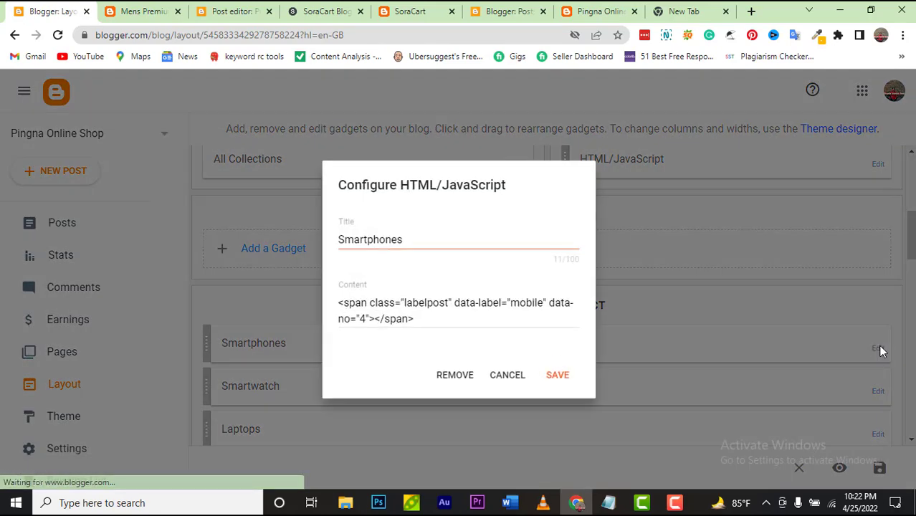
left_click(438, 246)
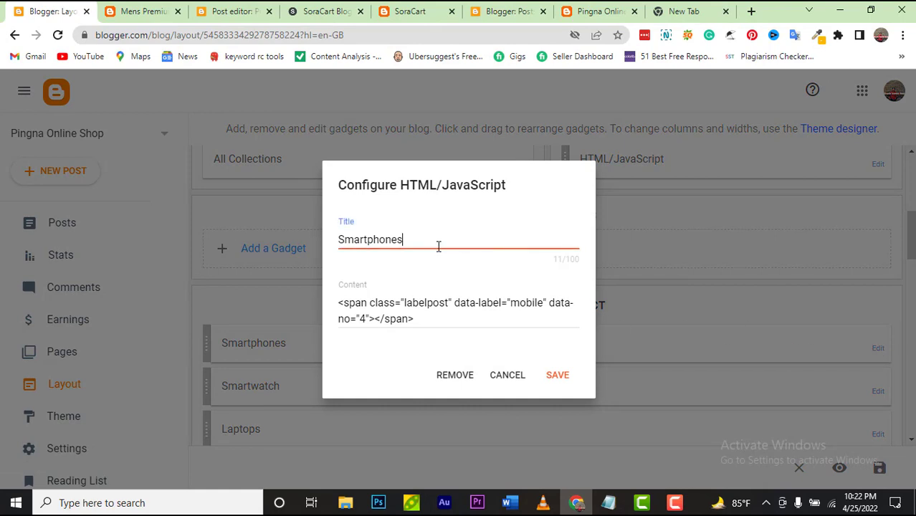
key("ctrl+a")
type("me")
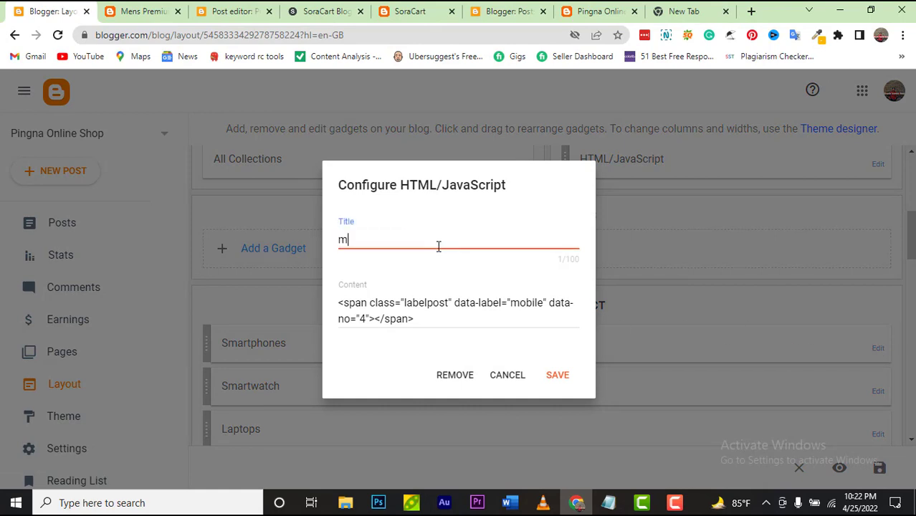
key("BackSpace")
key("BackSpace")
type("Men ")
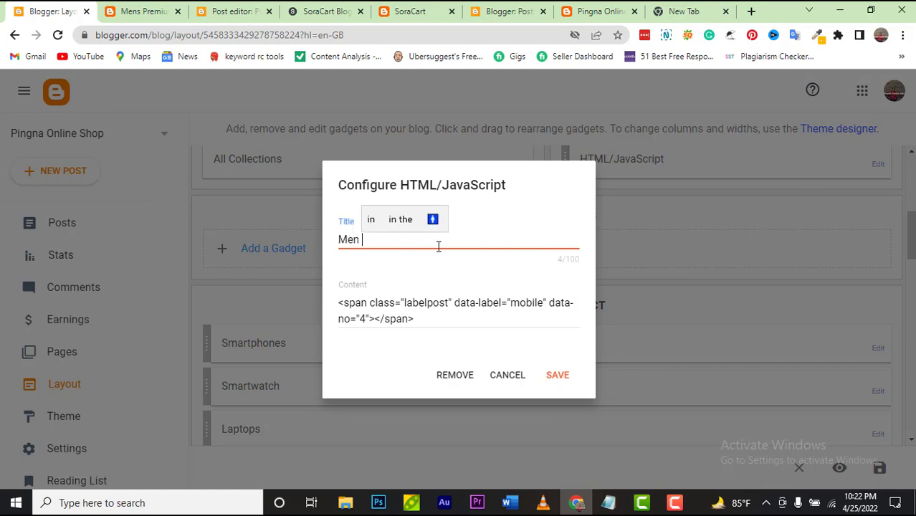
type("fs")
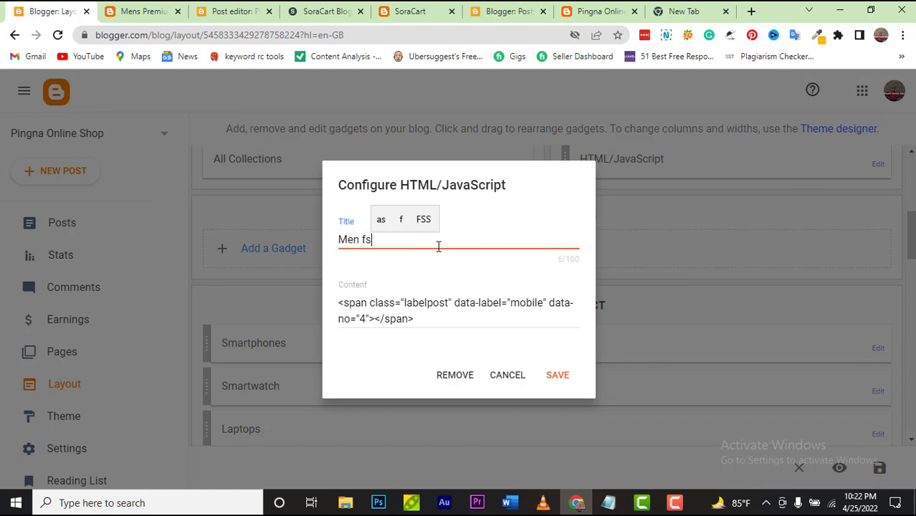
key("BackSpace")
type("as")
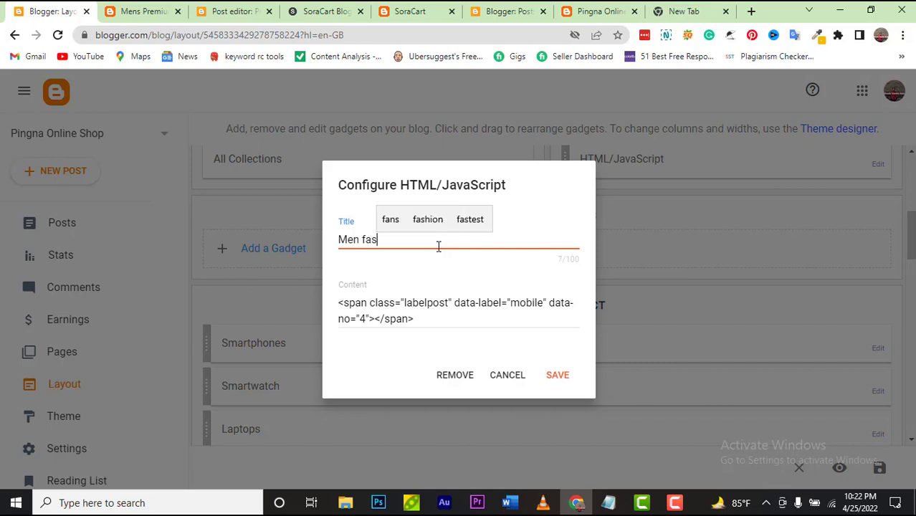
left_click(427, 219)
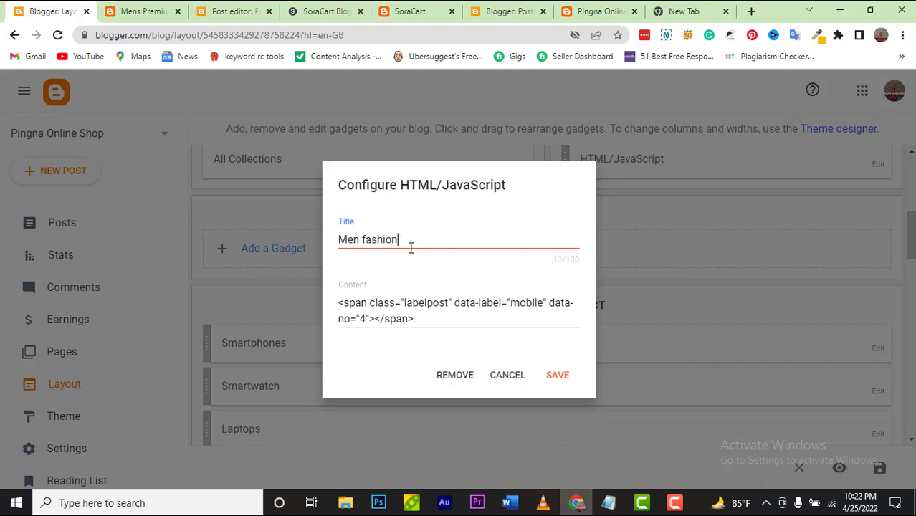
type("s")
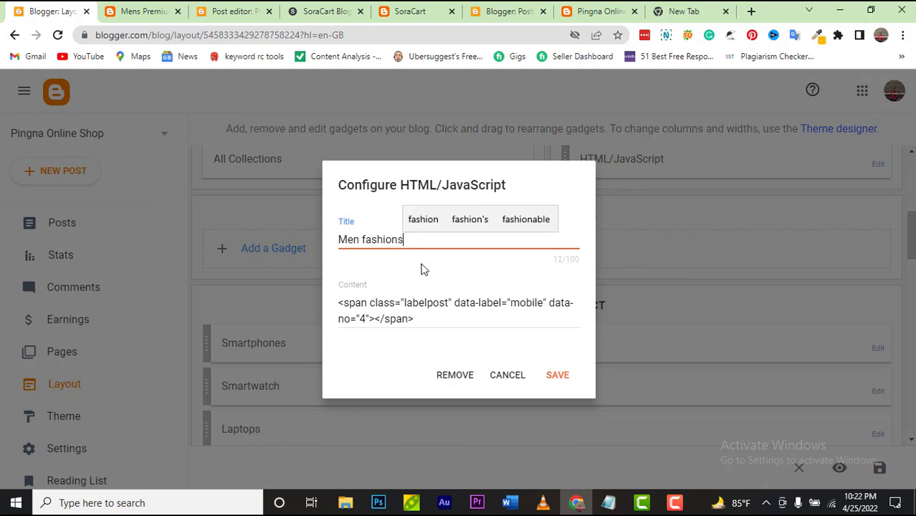
left_click(556, 375)
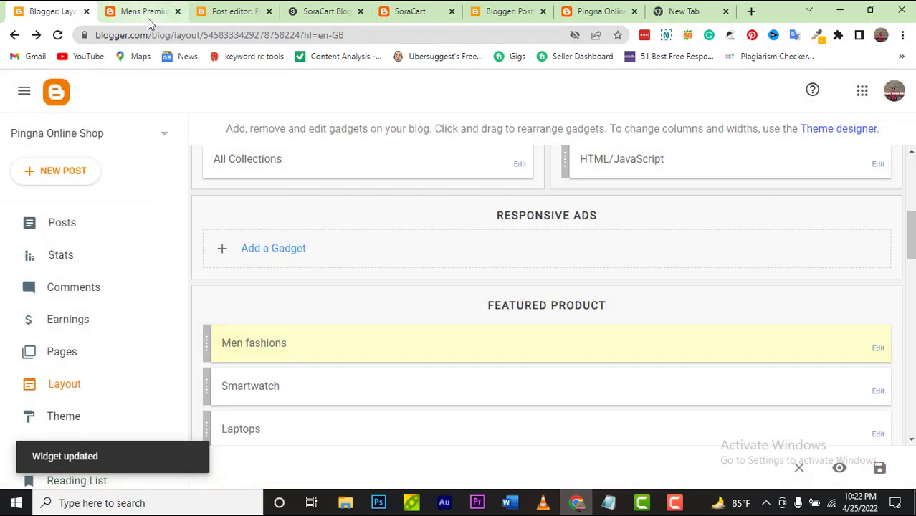
left_click(148, 16)
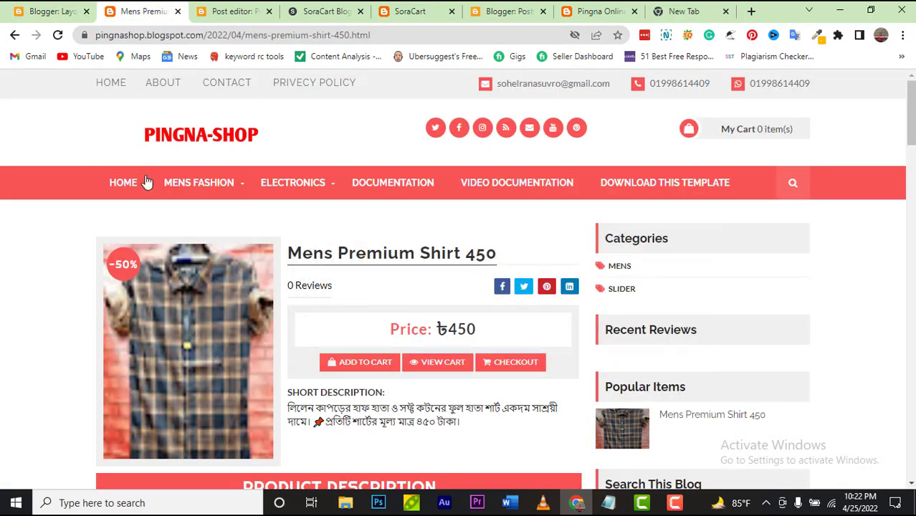
Step: Check the MEN FASHIONS heading on the shop homepage, then open the Men fashions gadget's settings
left_click(126, 186)
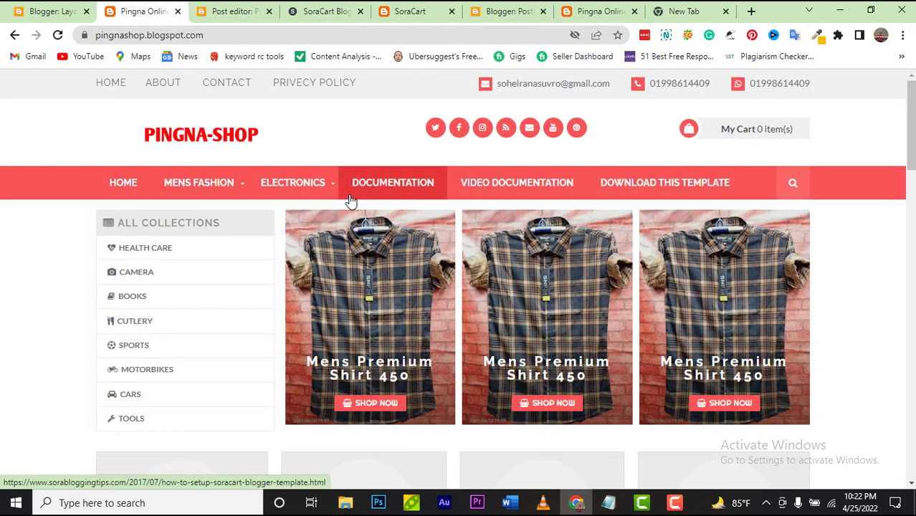
scroll(511, 260, "down", 10)
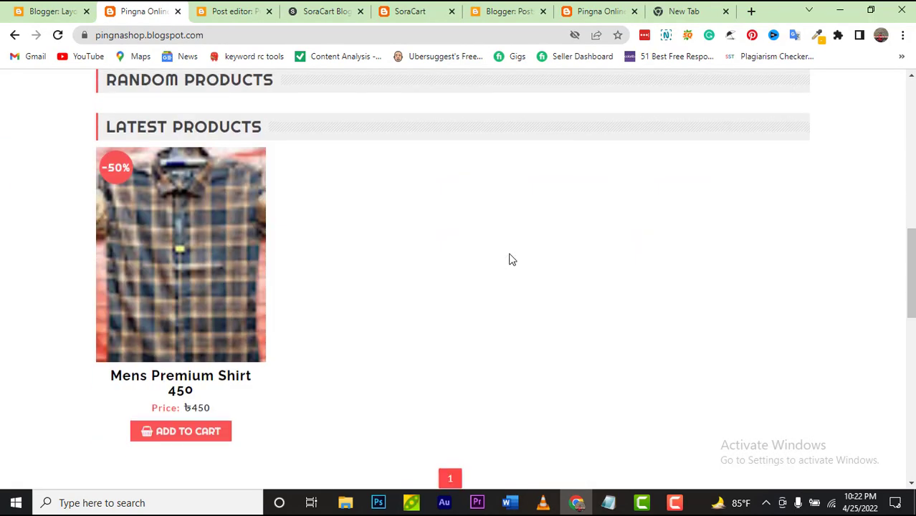
scroll(436, 301, "down", 6)
scroll(434, 302, "up", 4)
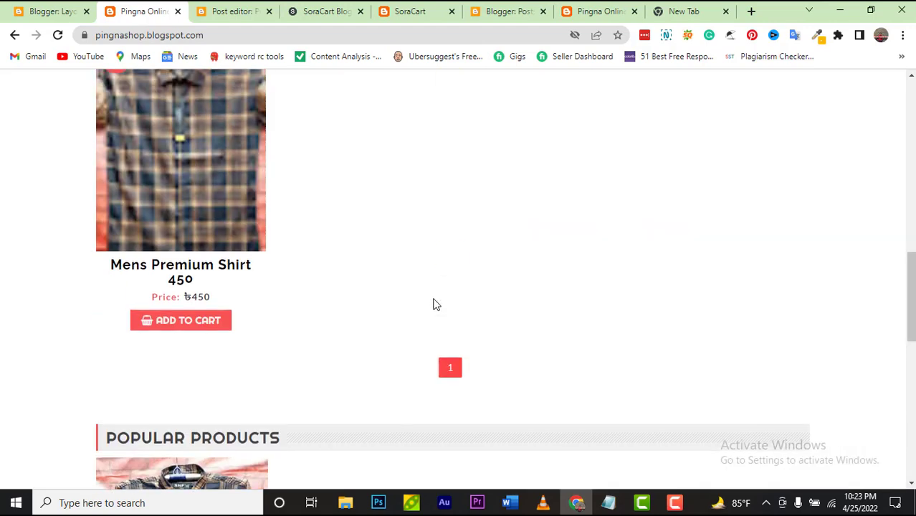
scroll(433, 304, "up", 3)
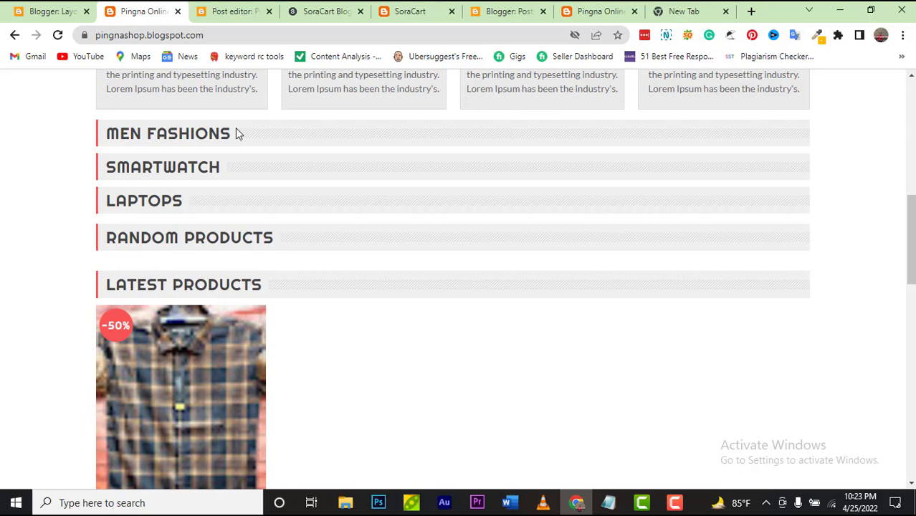
scroll(238, 134, "up", 5)
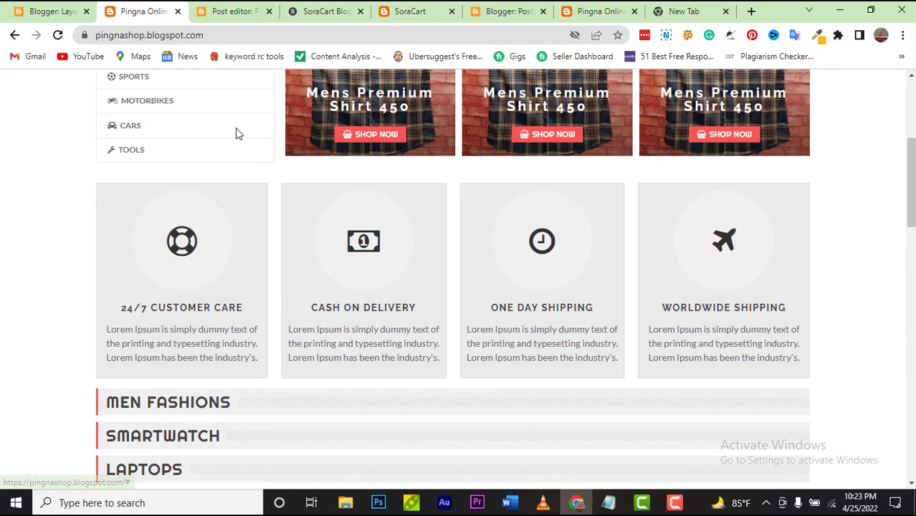
scroll(238, 134, "up", 3)
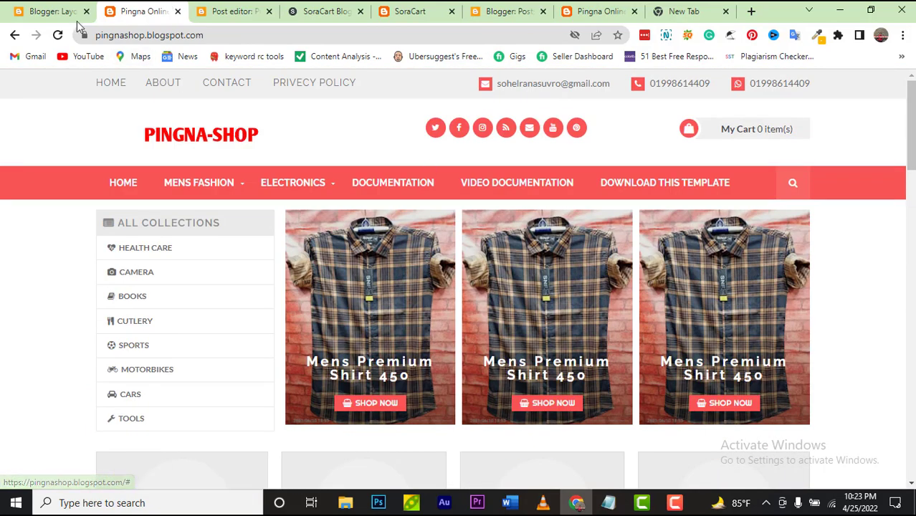
left_click(51, 11)
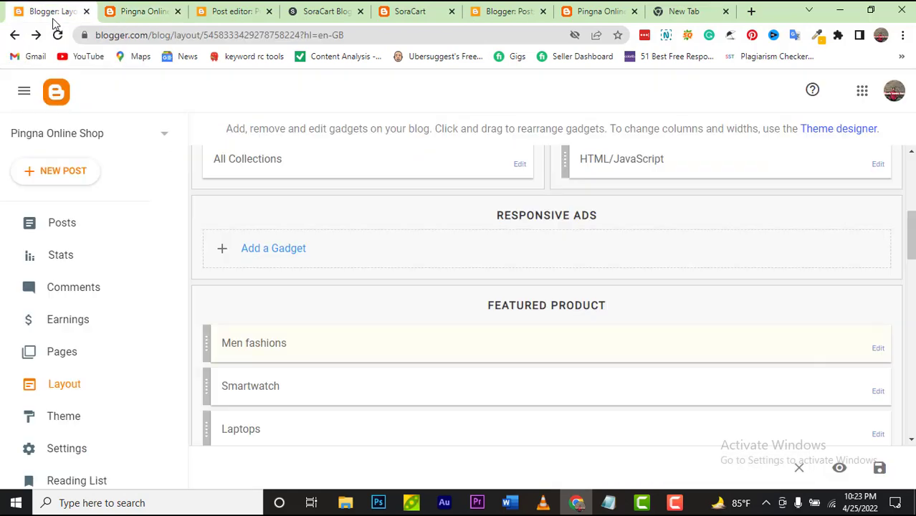
left_click(878, 349)
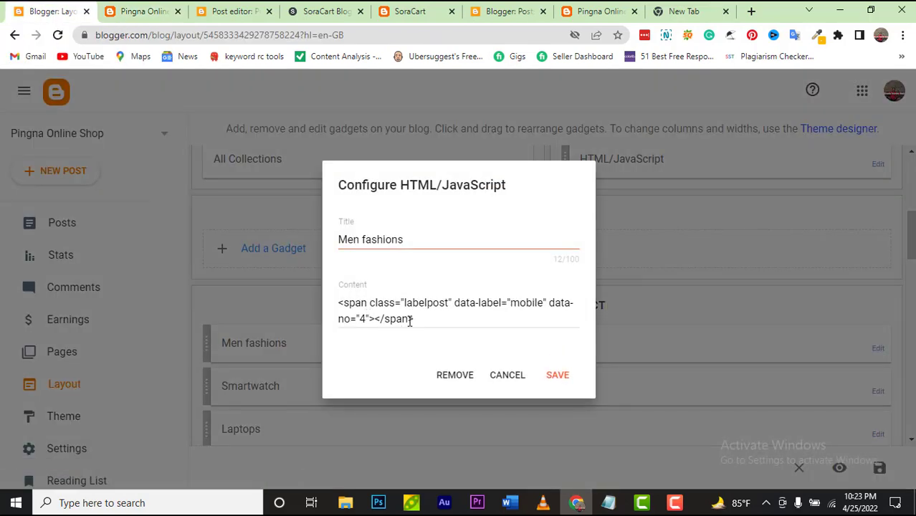
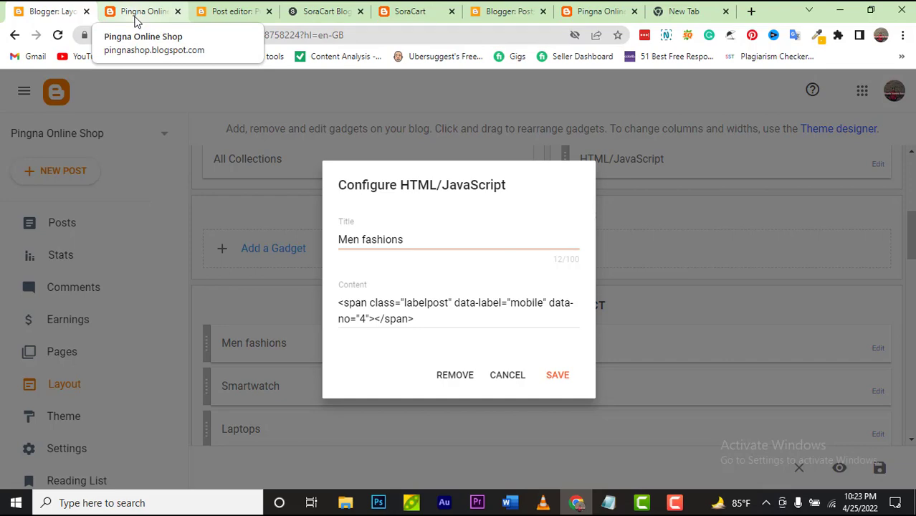
Step: Browse the live shop and open the Mens Premium Shirt 450 product page
left_click(136, 20)
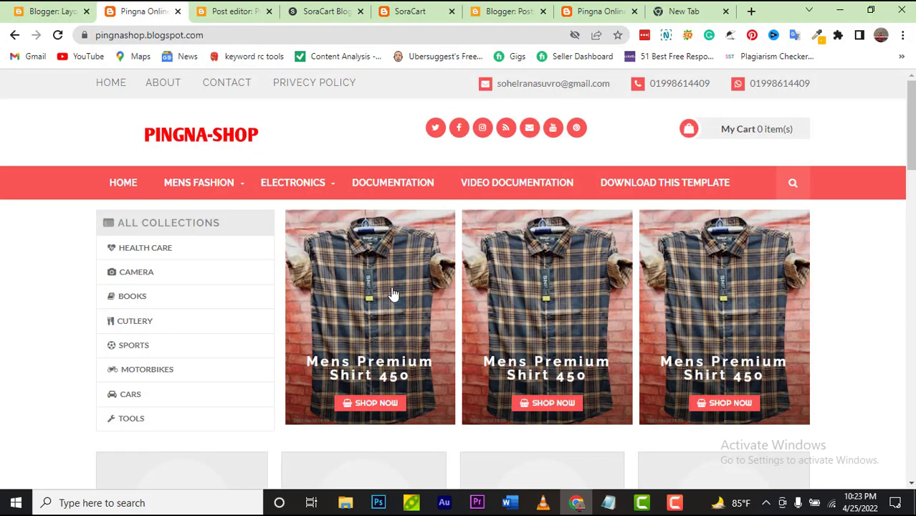
scroll(395, 297, "down", 7)
scroll(394, 295, "down", 4)
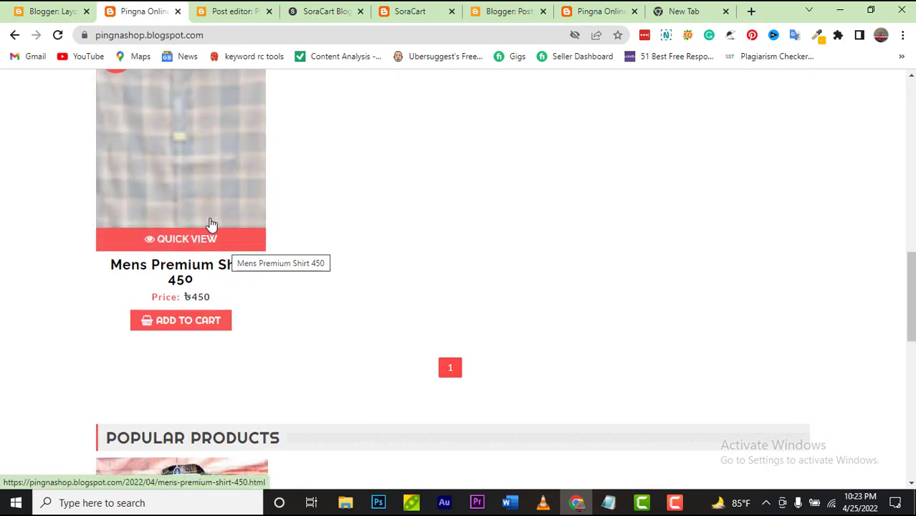
left_click(212, 225)
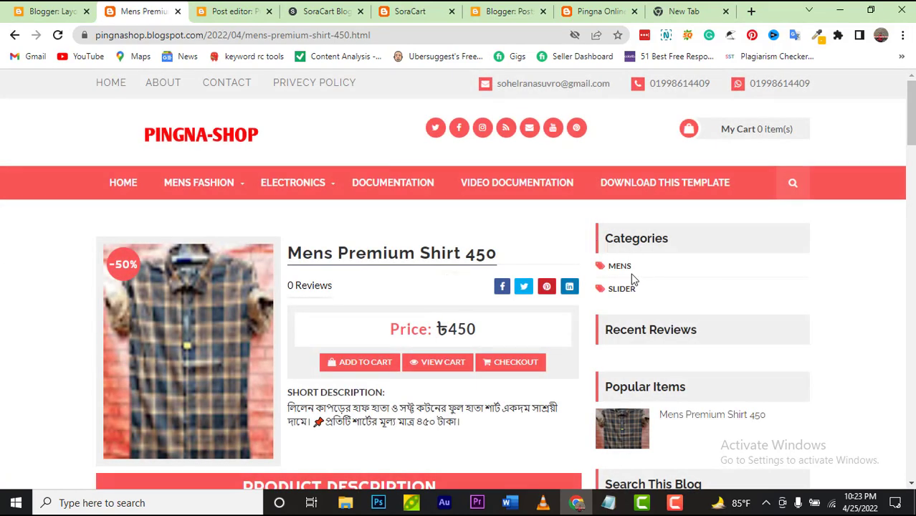
Step: Change the Men fashions gadget's data-label from 'mobile' to 'mens' and save it
left_click(34, 19)
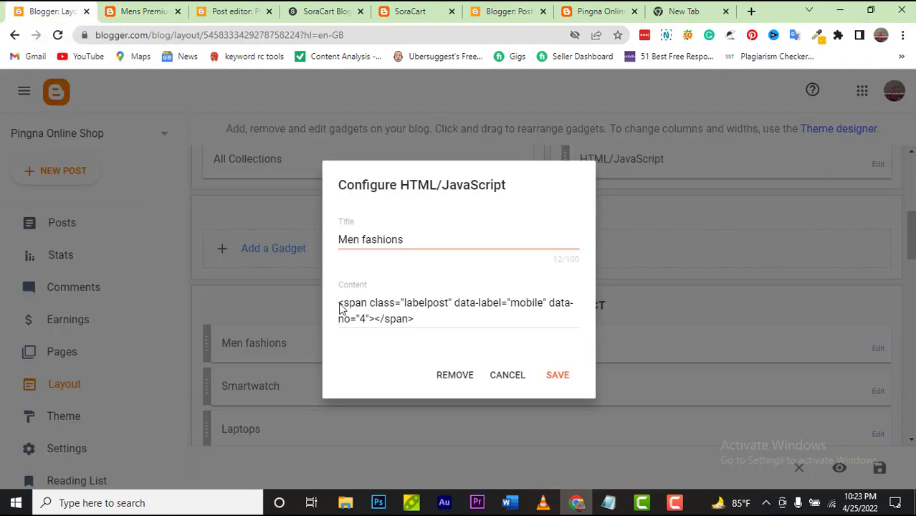
left_click(544, 305)
key("BackSpace")
key("BackSpace")
key("BackSpace")
key("BackSpace")
key("BackSpace")
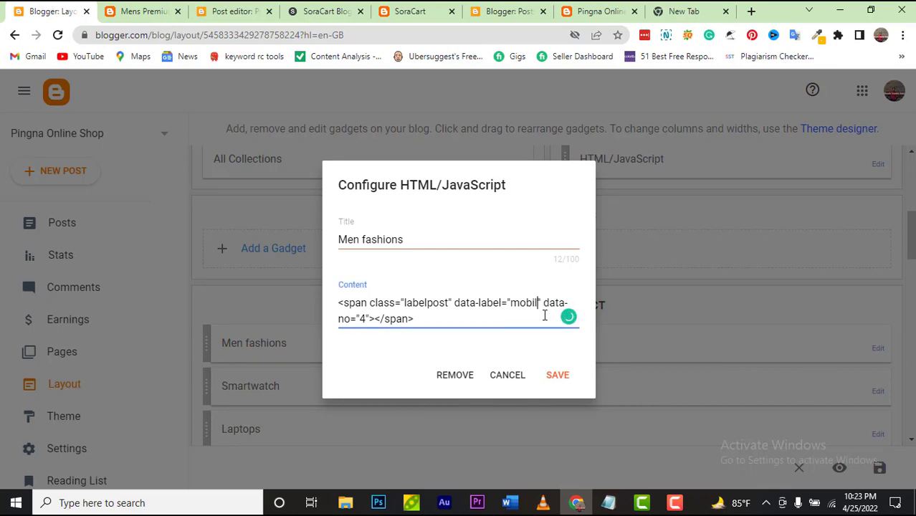
type("ens")
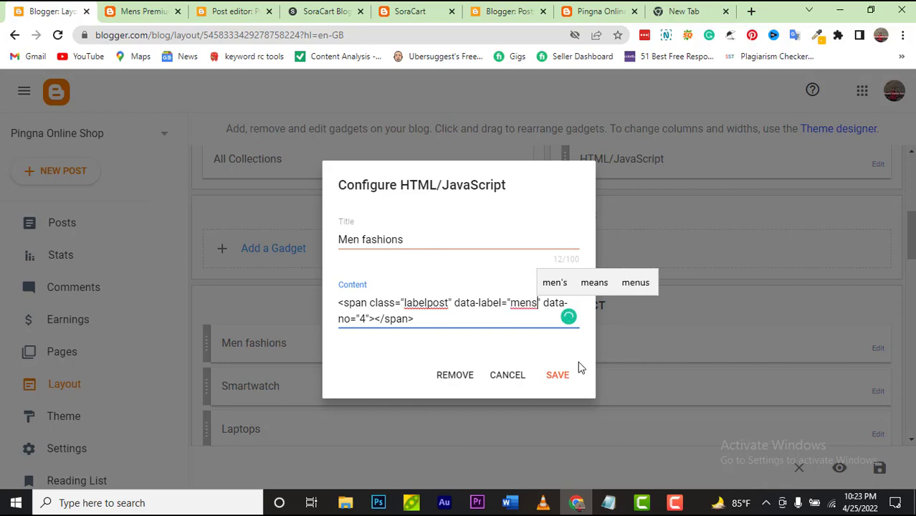
left_click(558, 377)
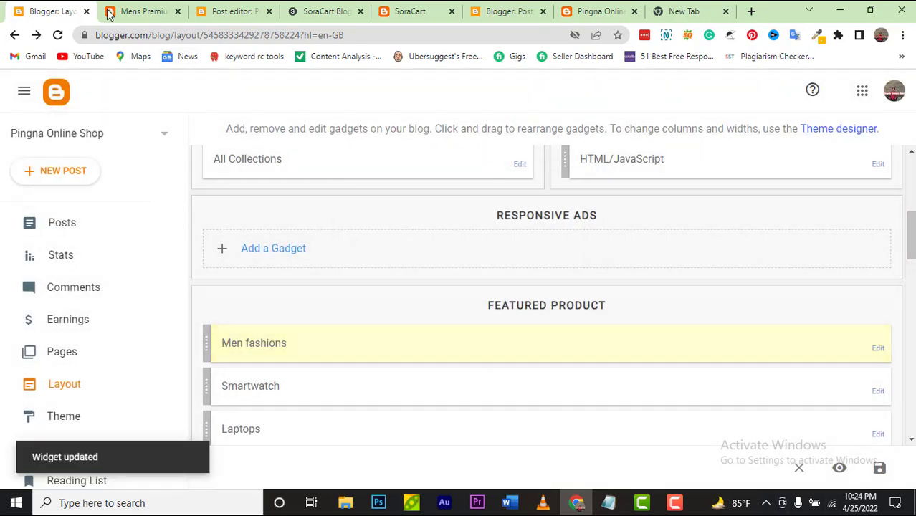
left_click(110, 13)
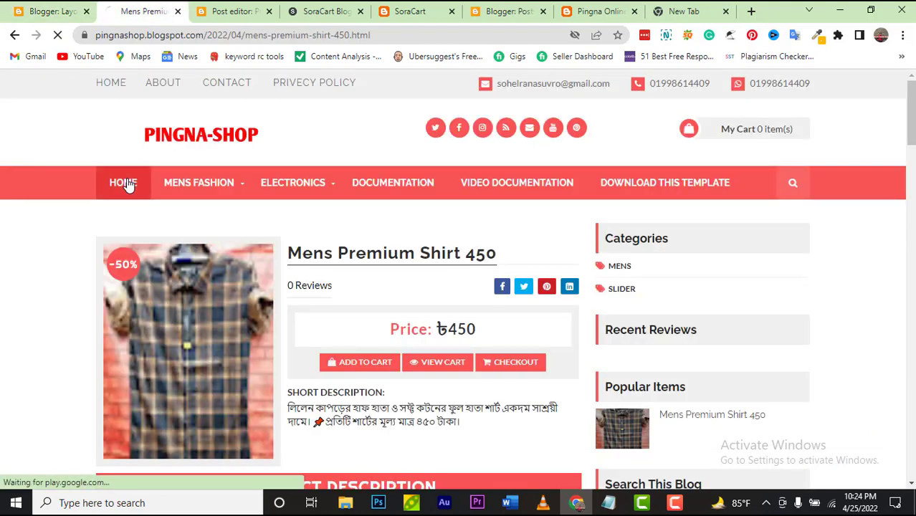
Step: Check the shop homepage, then go to the Blogger Posts list
left_click(126, 185)
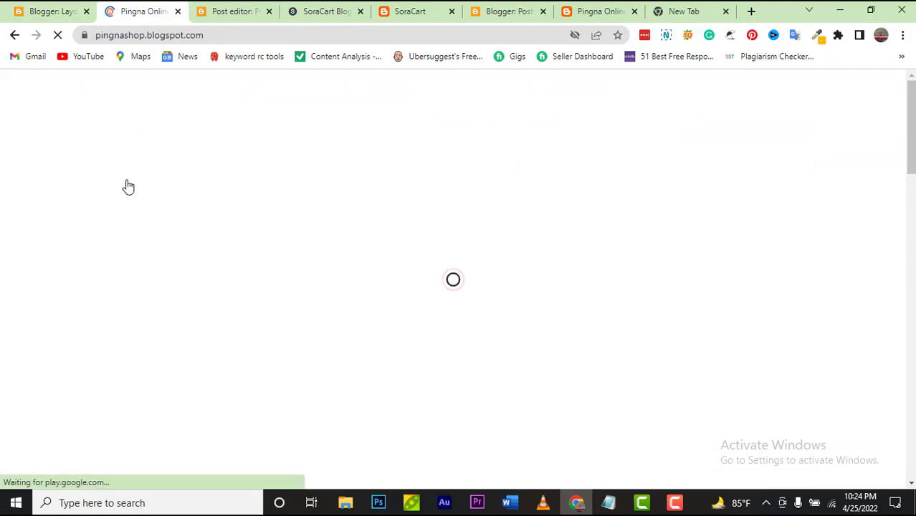
scroll(358, 322, "down", 6)
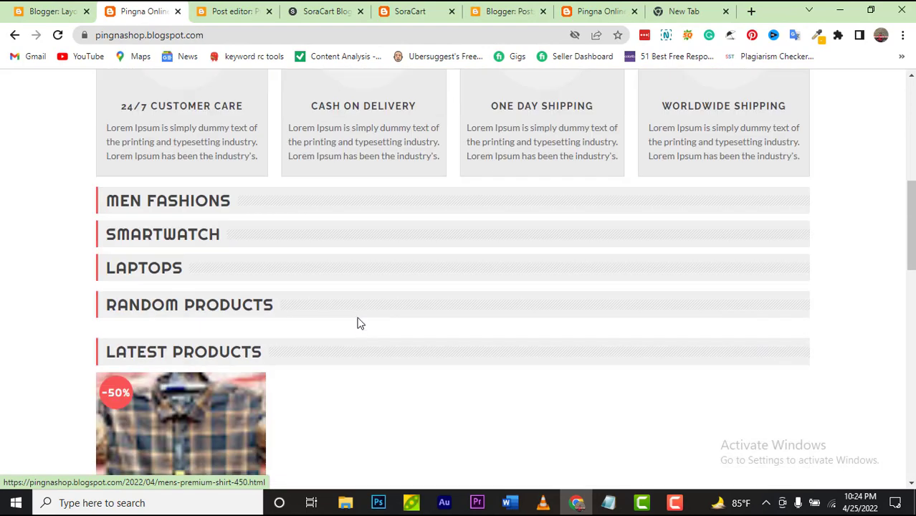
scroll(358, 321, "down", 3)
scroll(357, 322, "up", 4)
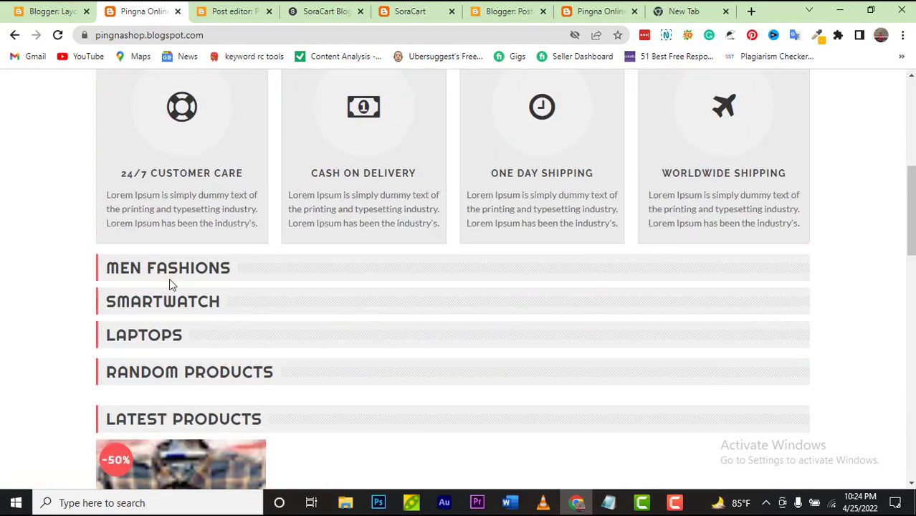
left_click(36, 13)
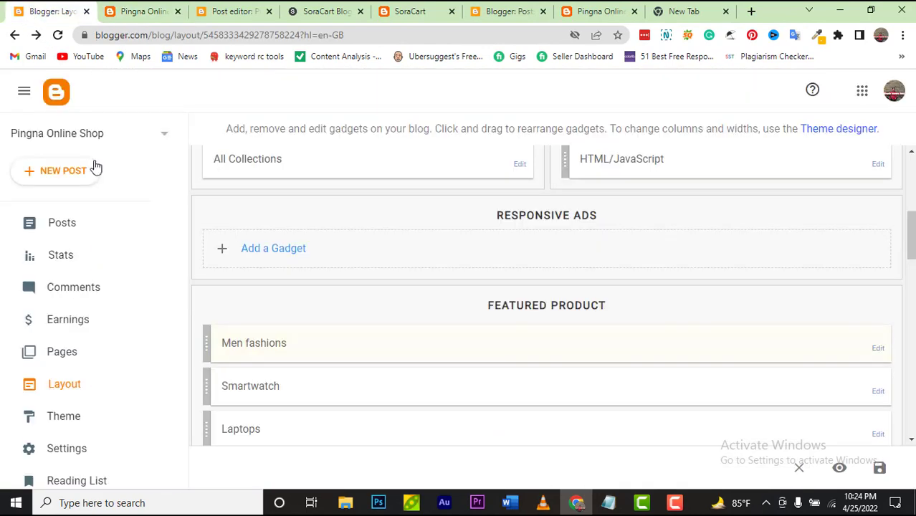
left_click(89, 229)
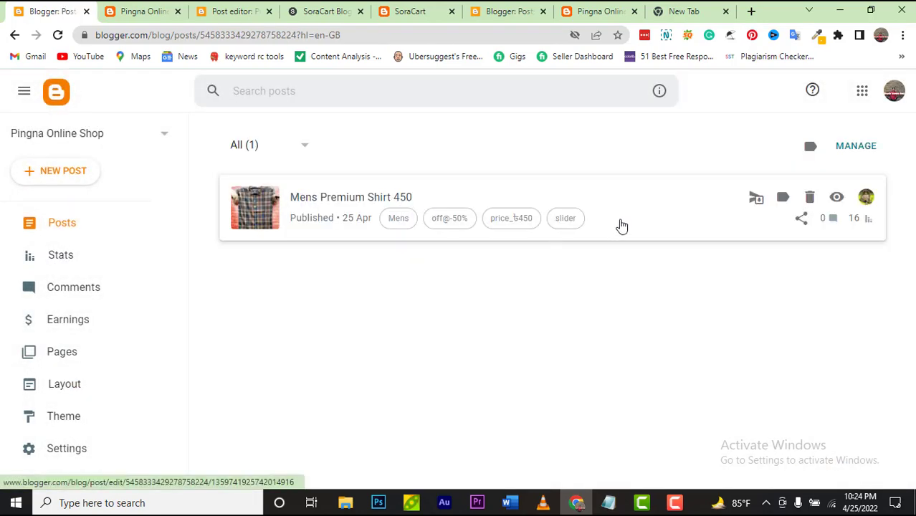
Step: Copy the 'Mens' label from the Mens Premium Shirt 450 post and leave without saving
left_click(367, 217)
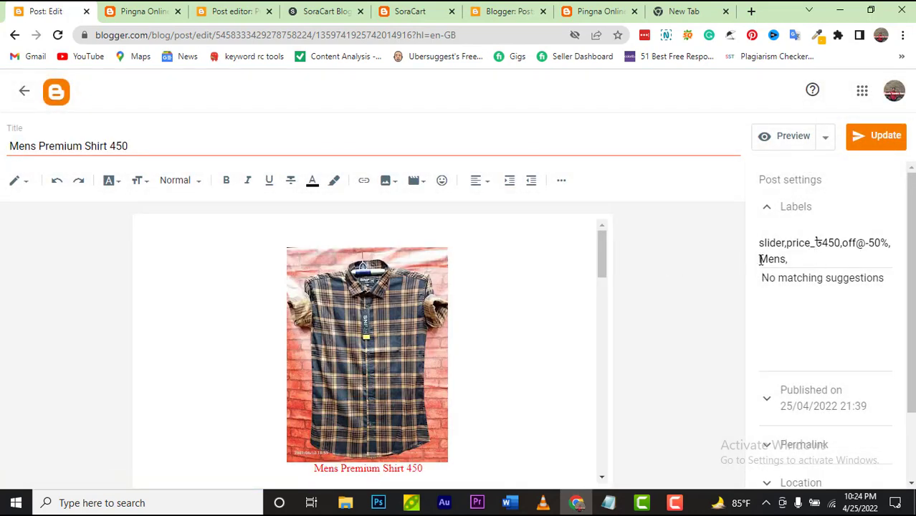
left_click_drag(759, 259, 787, 264)
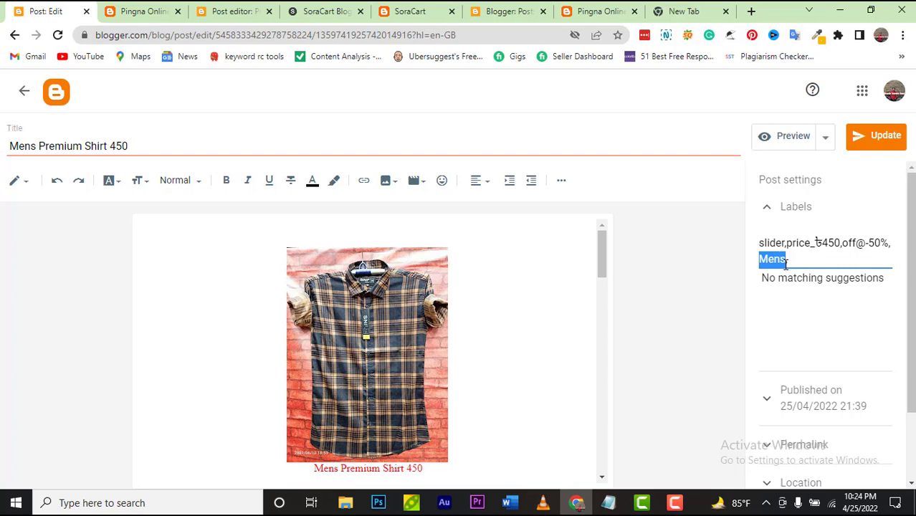
right_click(787, 264)
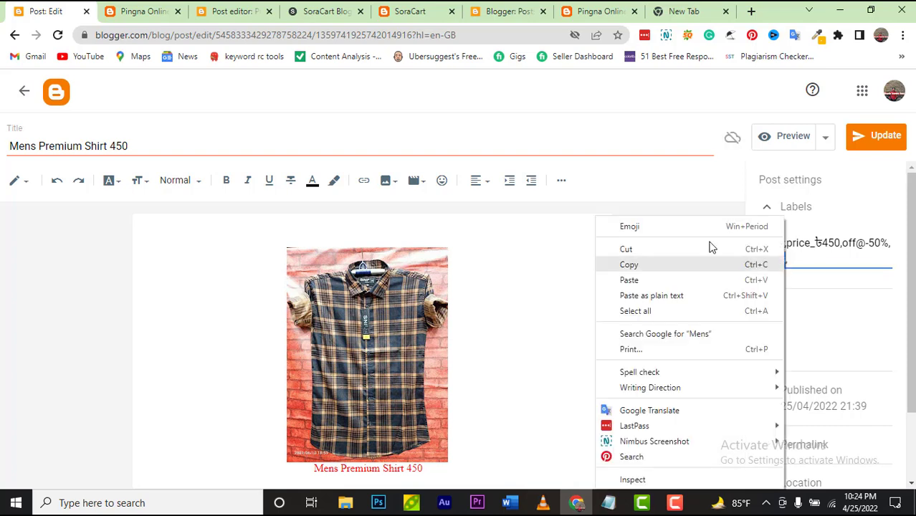
left_click(674, 264)
left_click(62, 106)
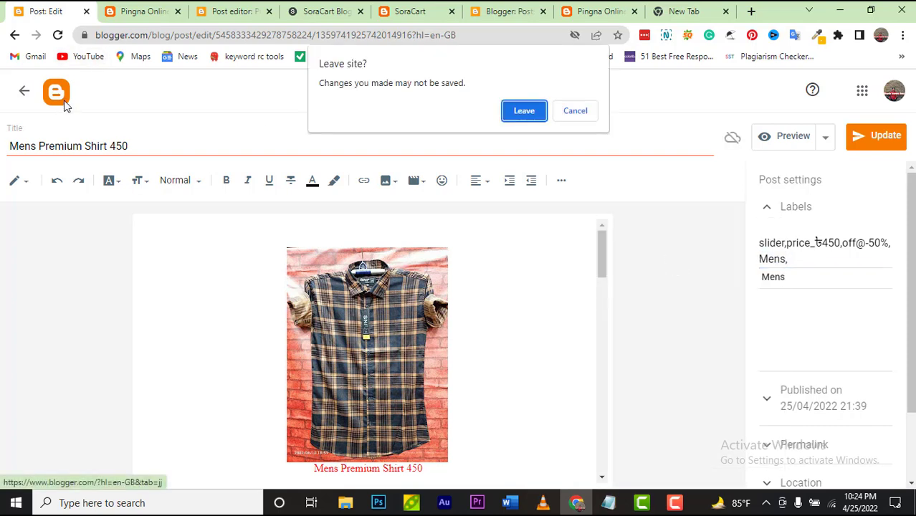
left_click(513, 110)
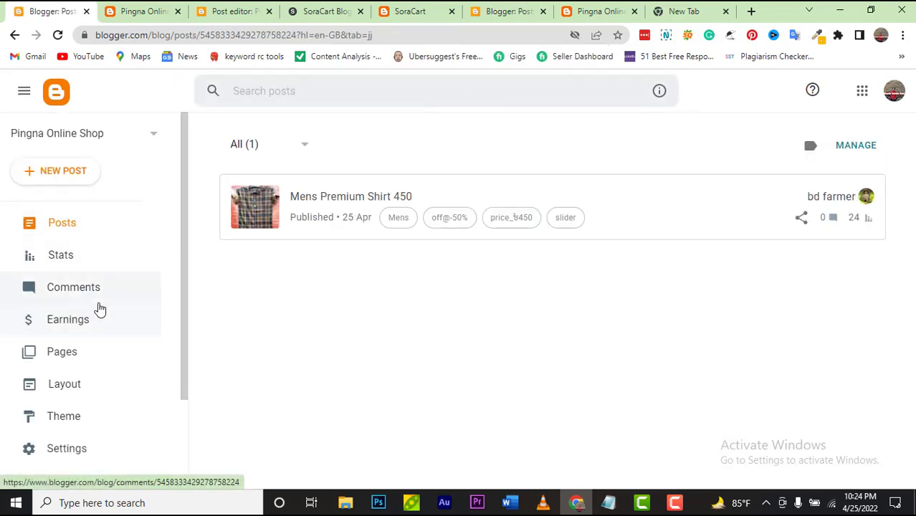
left_click(113, 384)
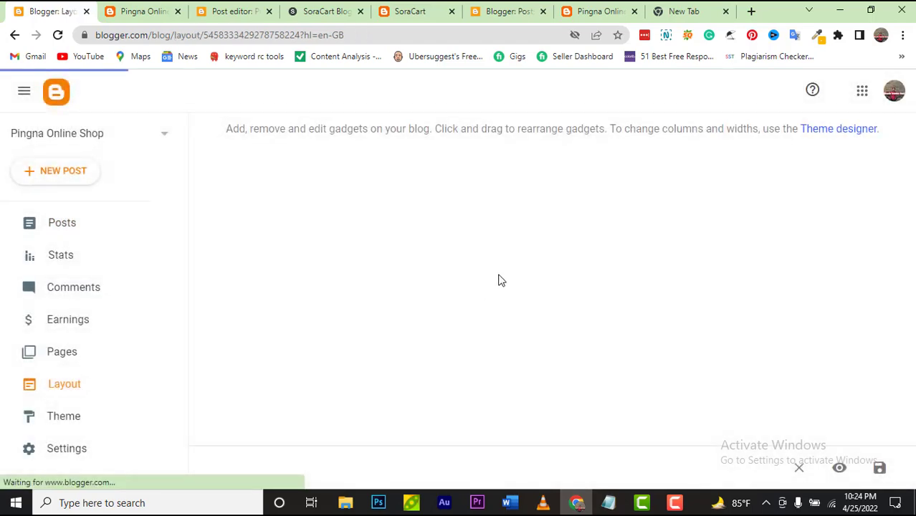
Step: Change the Men fashions gadget's label from 'mens' to 'Mens', save, and view the shop
scroll(521, 294, "down", 6)
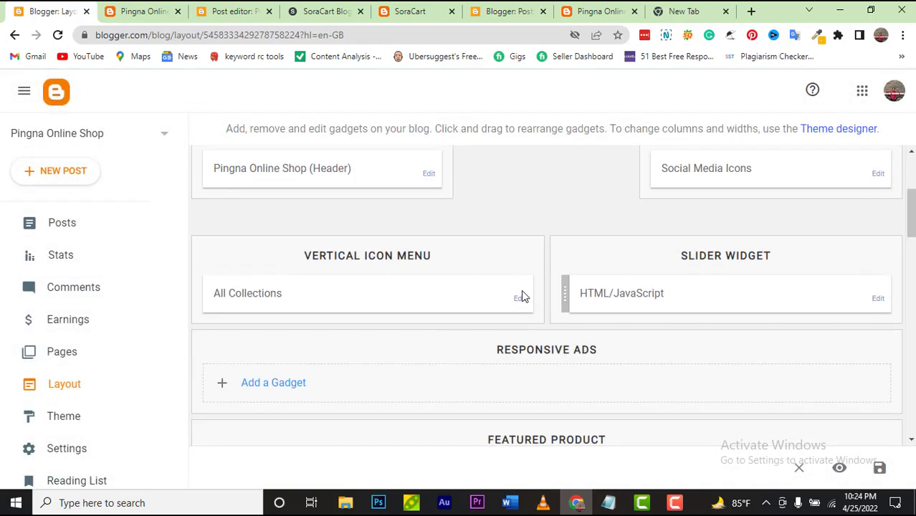
scroll(523, 295, "down", 1)
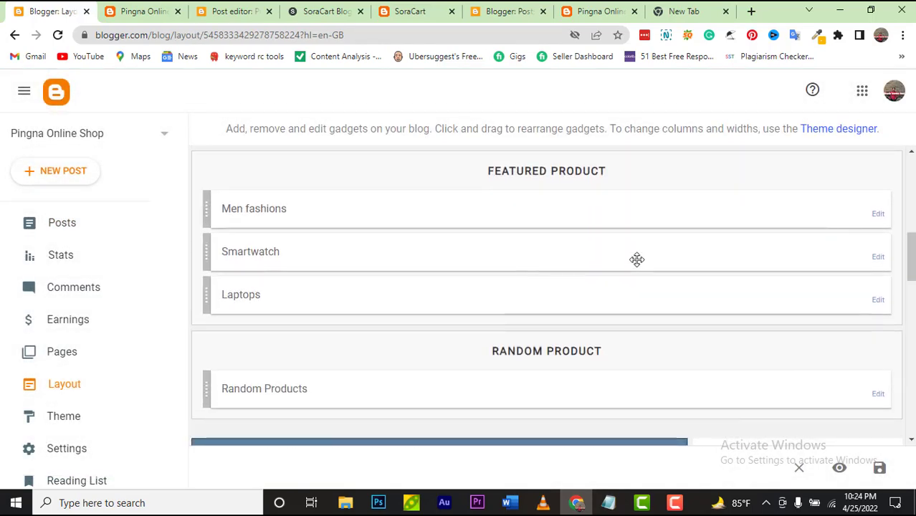
left_click(880, 216)
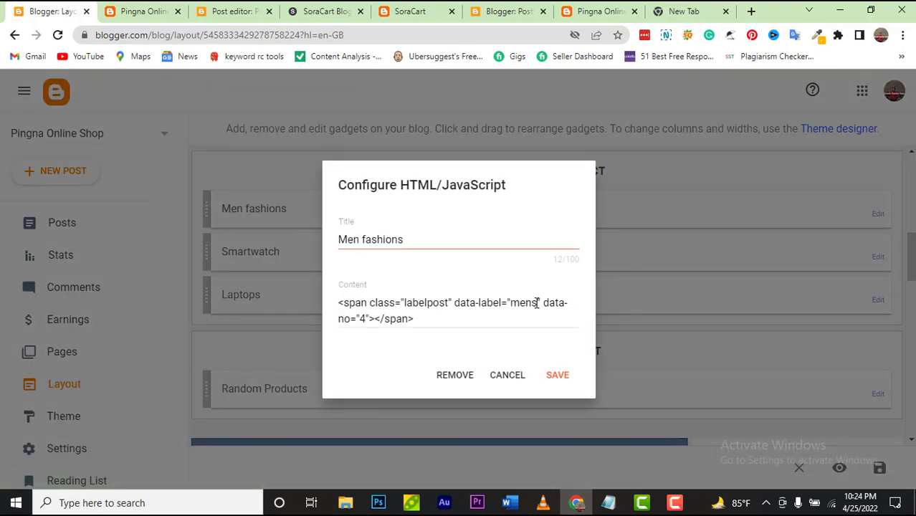
left_click_drag(538, 303, 513, 302)
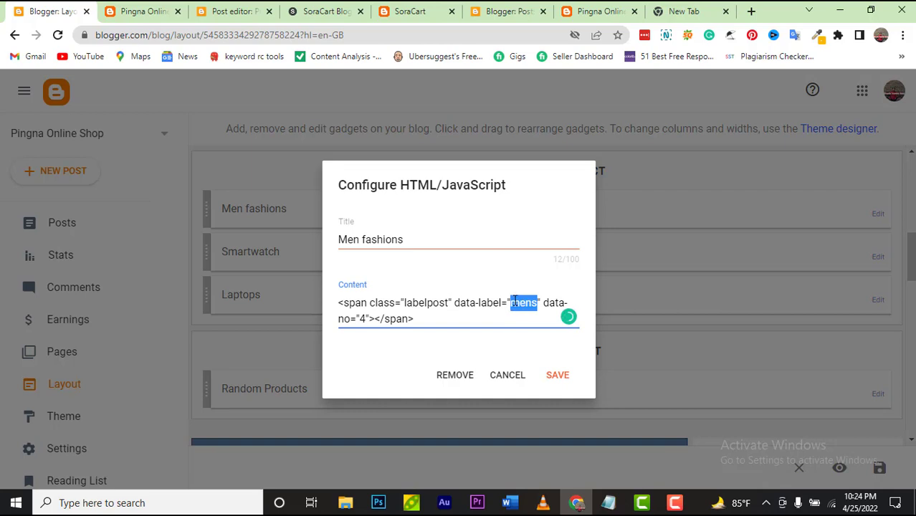
type("Mens")
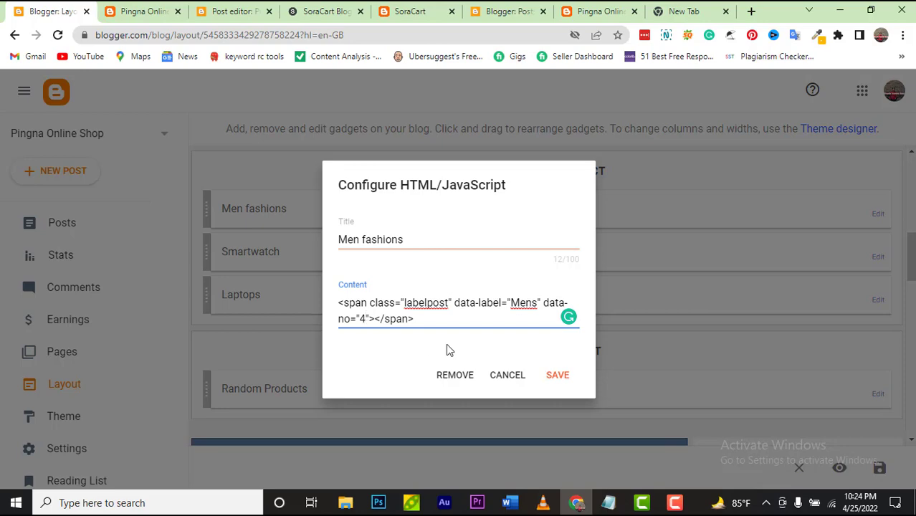
left_click(556, 376)
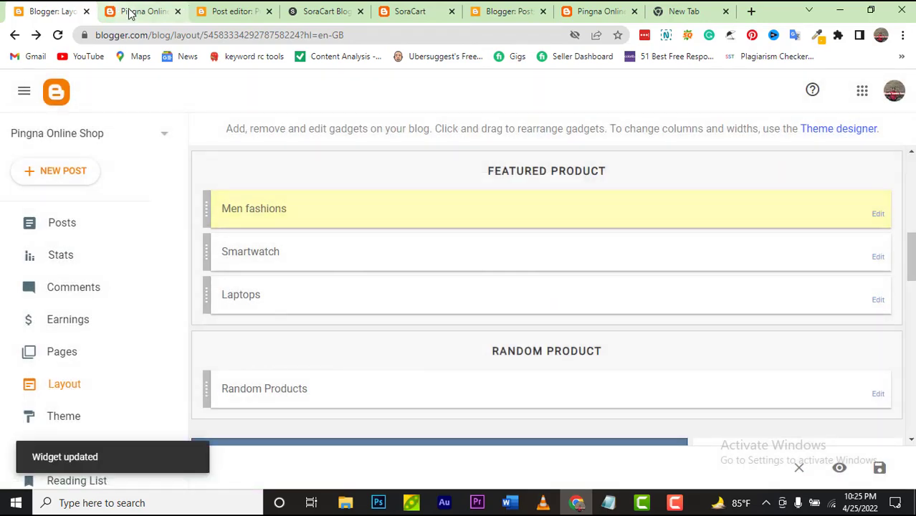
left_click(131, 12)
scroll(37, 84, "up", 5)
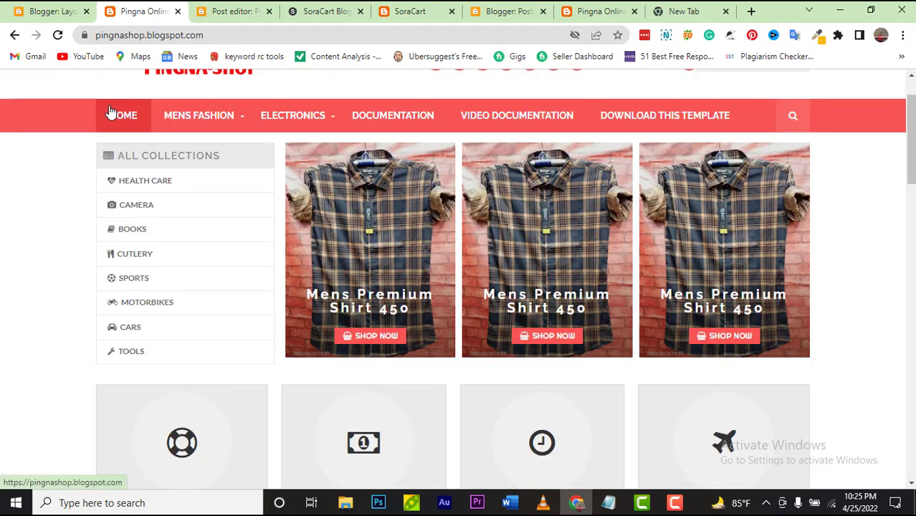
Step: Reload the live shop and scroll through it to check the featured products
left_click(58, 35)
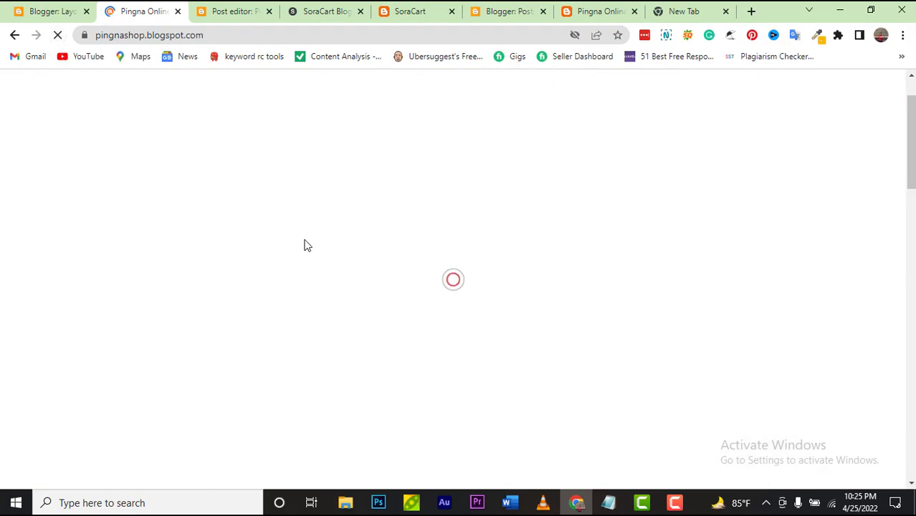
scroll(323, 244, "down", 6)
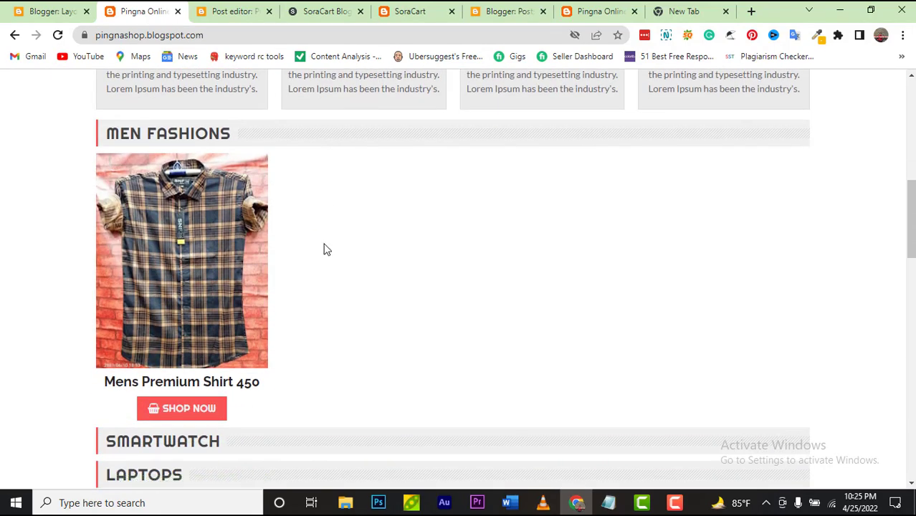
scroll(326, 249, "down", 5)
scroll(327, 248, "up", 3)
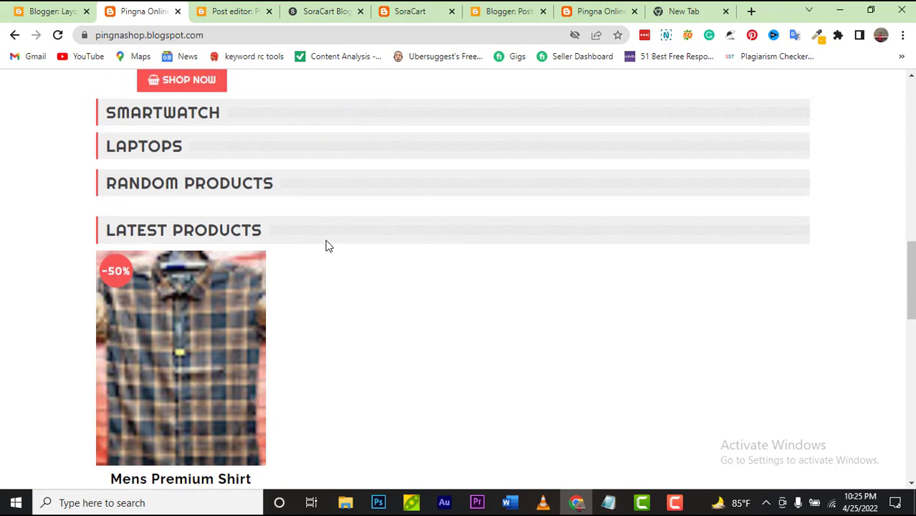
scroll(327, 247, "up", 3)
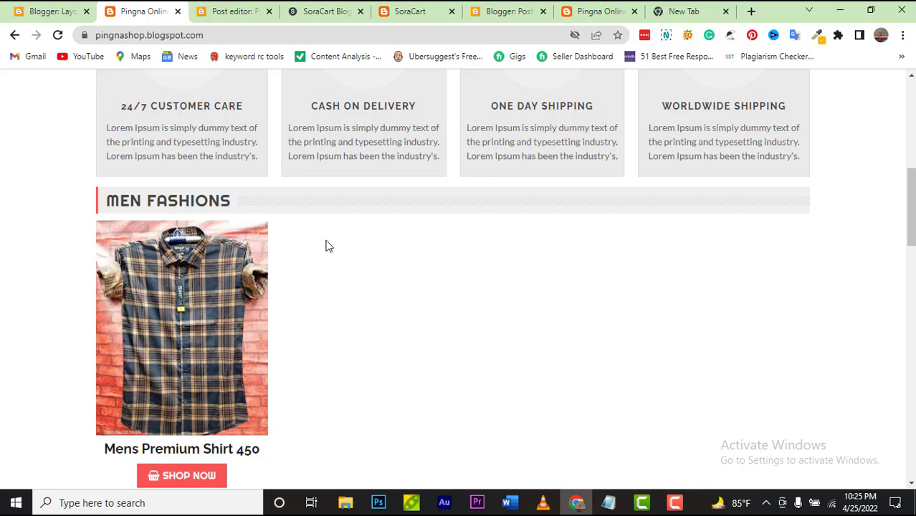
scroll(316, 288, "down", 3)
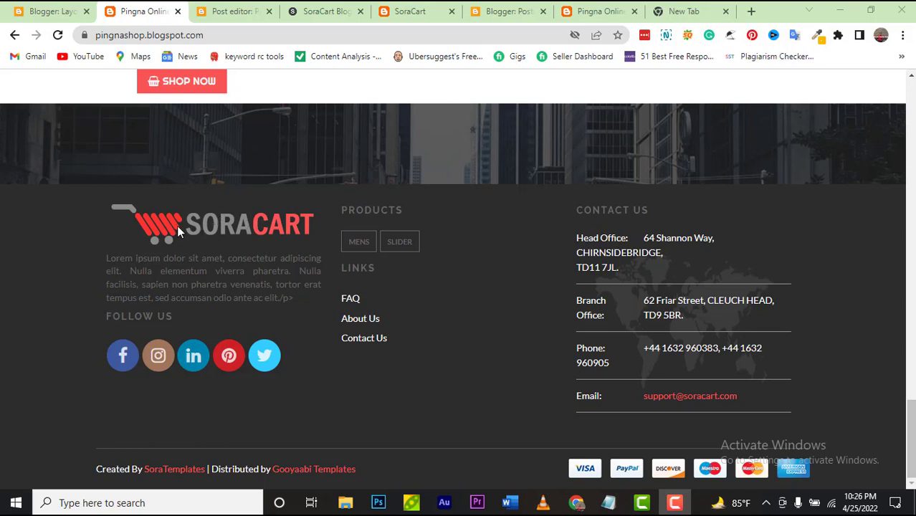
scroll(177, 226, "up", 1)
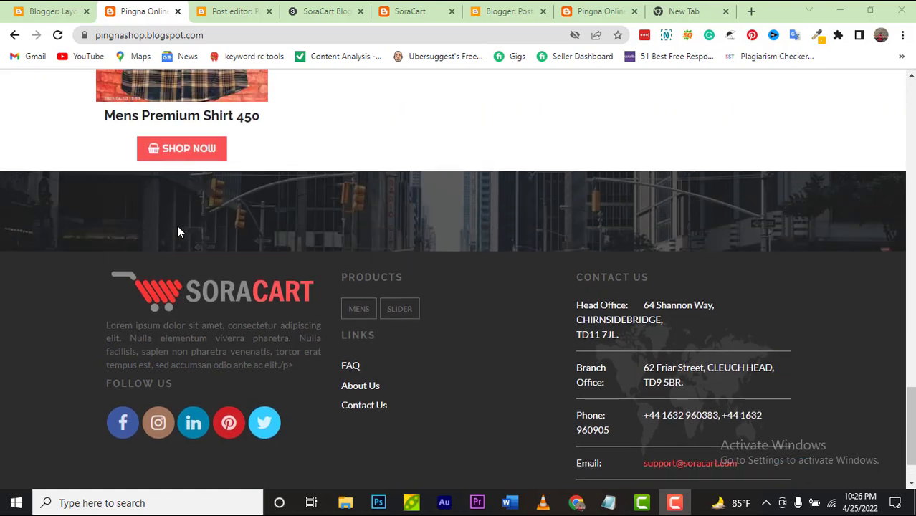
scroll(179, 232, "up", 15)
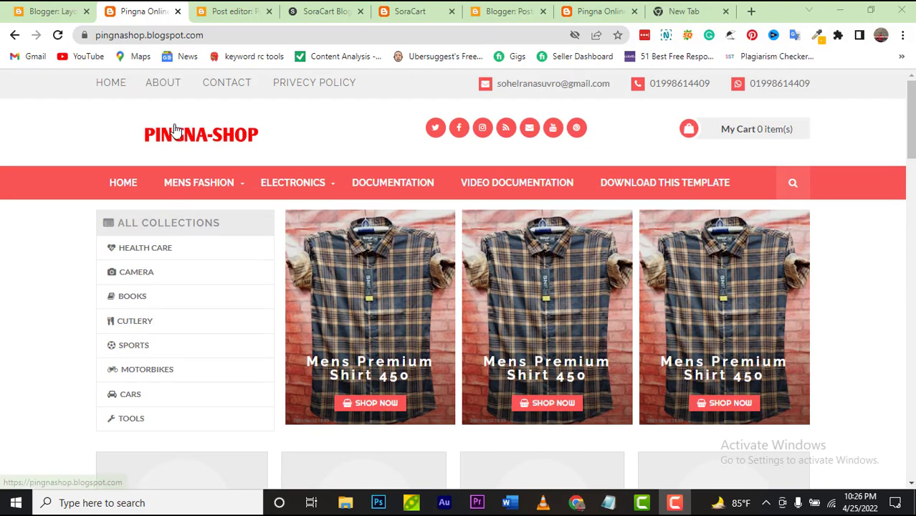
Step: Copy the PINGNA-SHOP header logo's image address and return to the Layout page
right_click(176, 130)
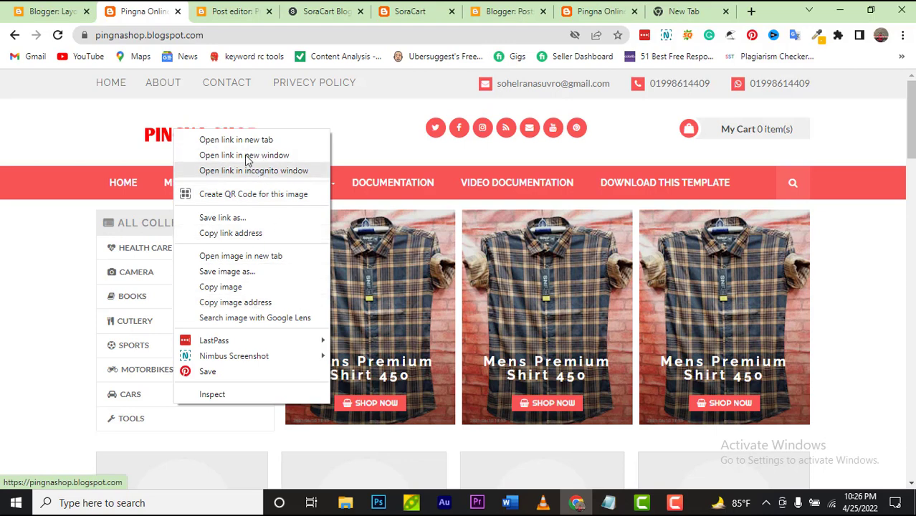
left_click(277, 301)
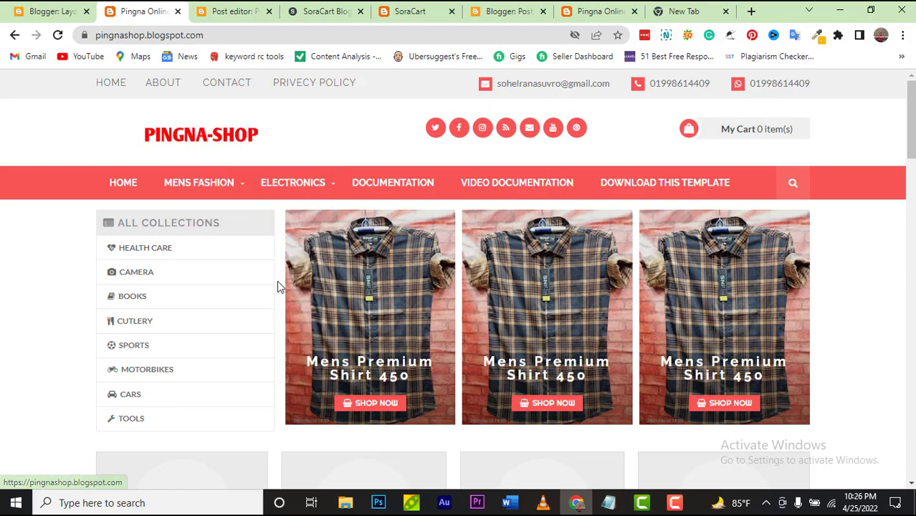
left_click(22, 14)
Step: Locate the footer gadgets in Layout and compare with the live shop footer
scroll(188, 226, "down", 10)
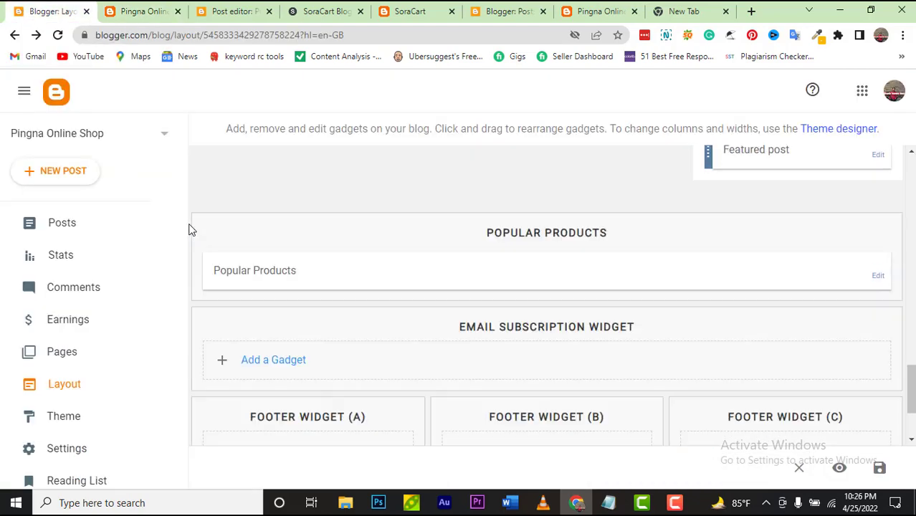
scroll(157, 237, "down", 3)
scroll(298, 303, "down", 2)
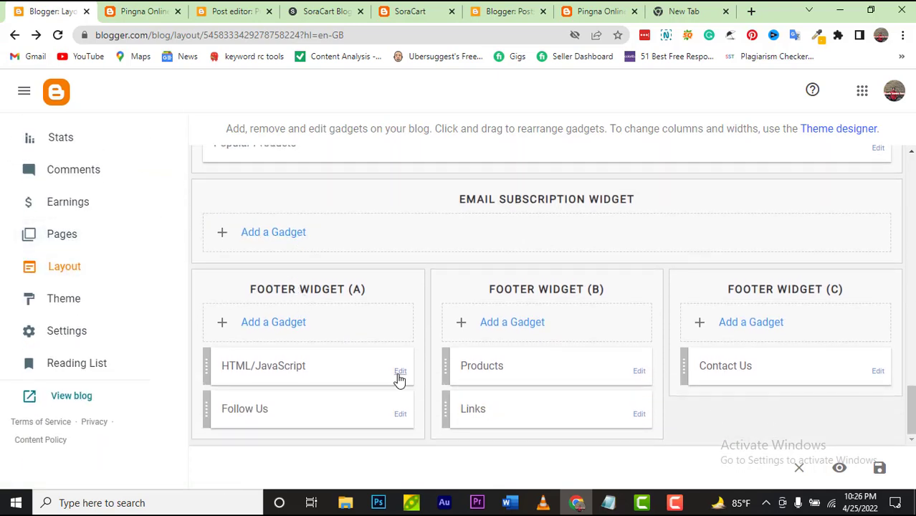
left_click(159, 10)
scroll(304, 247, "down", 5)
scroll(304, 247, "down", 3)
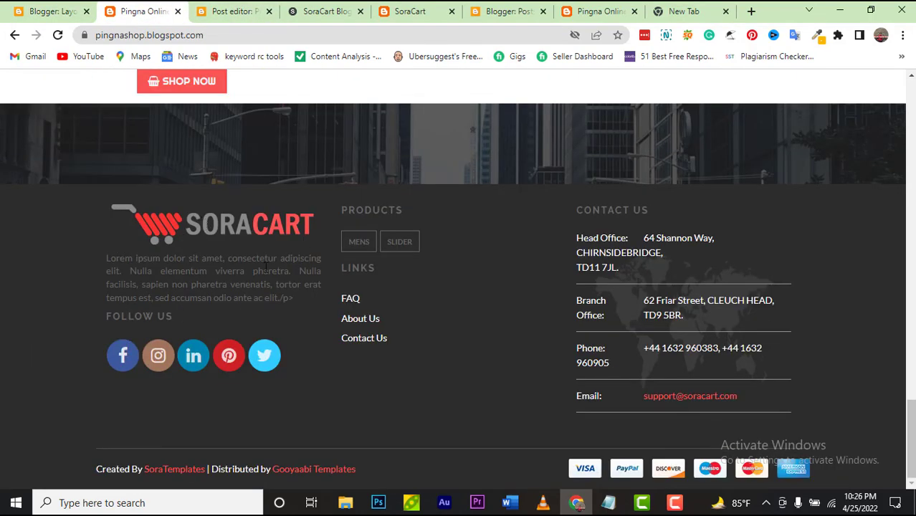
left_click(54, 16)
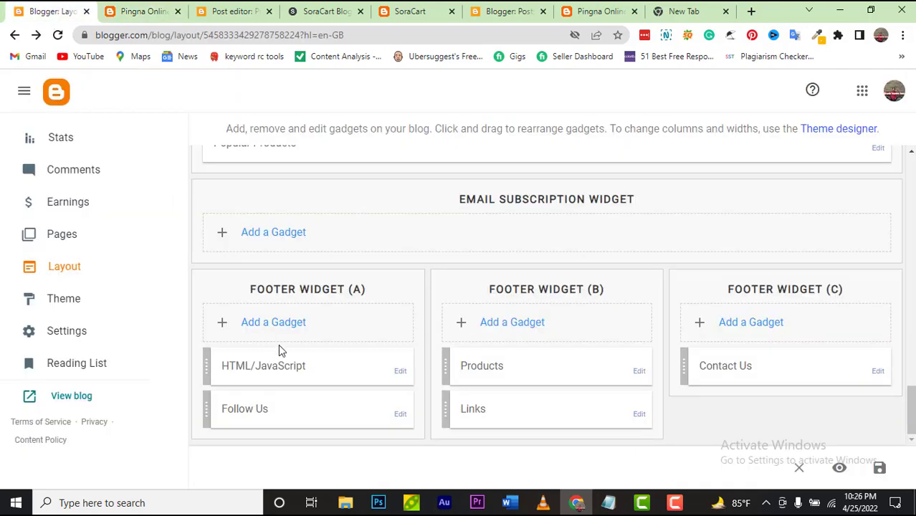
Step: Paste the PINGNA-SHOP logo URL over the footer gadget's old img src and save
left_click(401, 373)
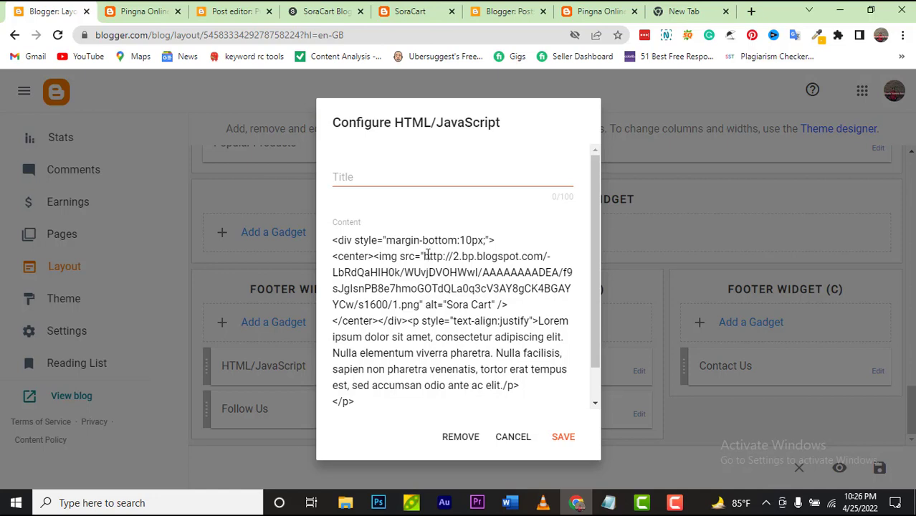
left_click_drag(424, 255, 419, 304)
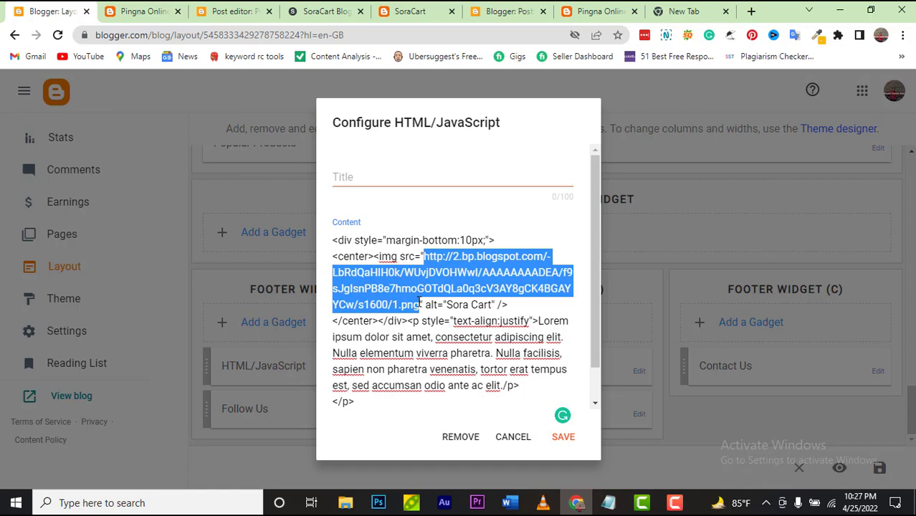
key("ctrl+v")
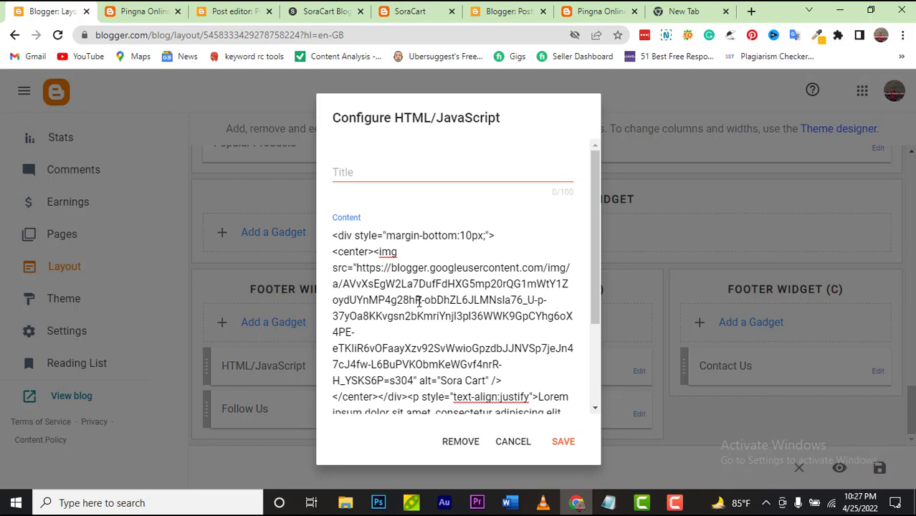
scroll(507, 369, "down", 1)
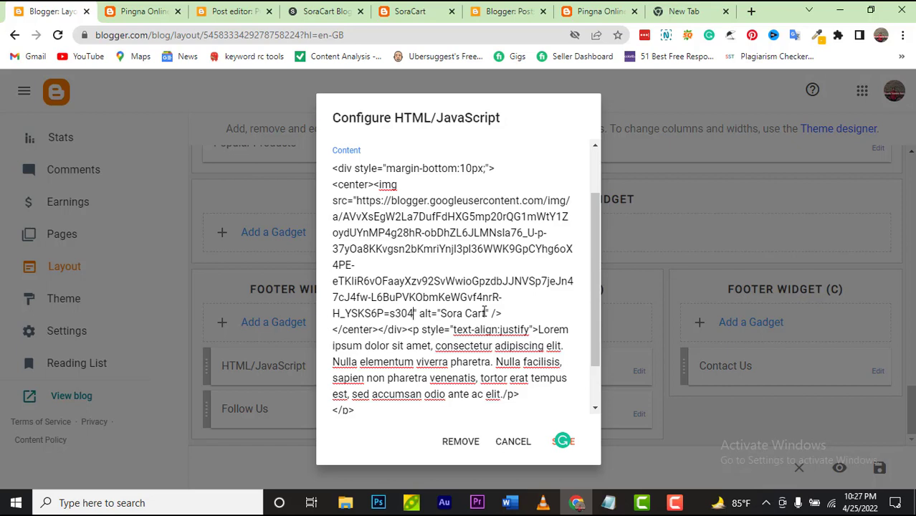
left_click(570, 445)
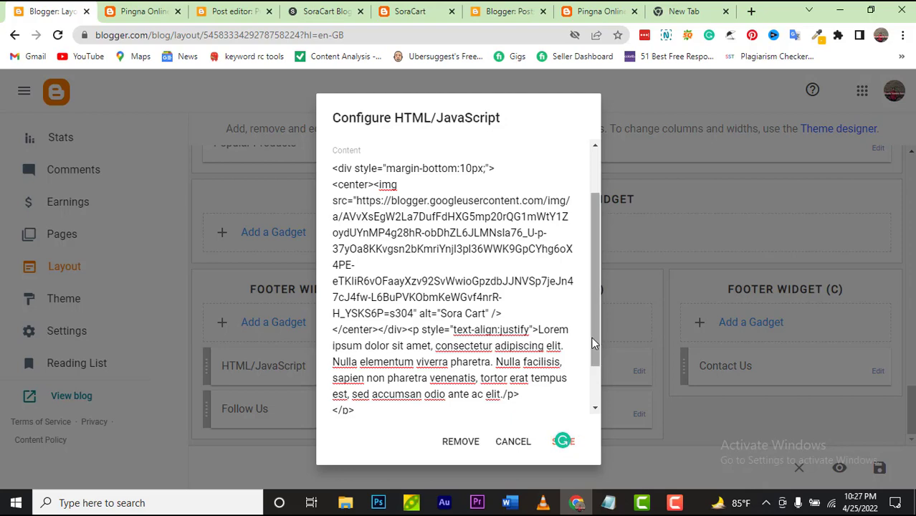
left_click_drag(592, 337, 594, 377)
left_click(561, 443)
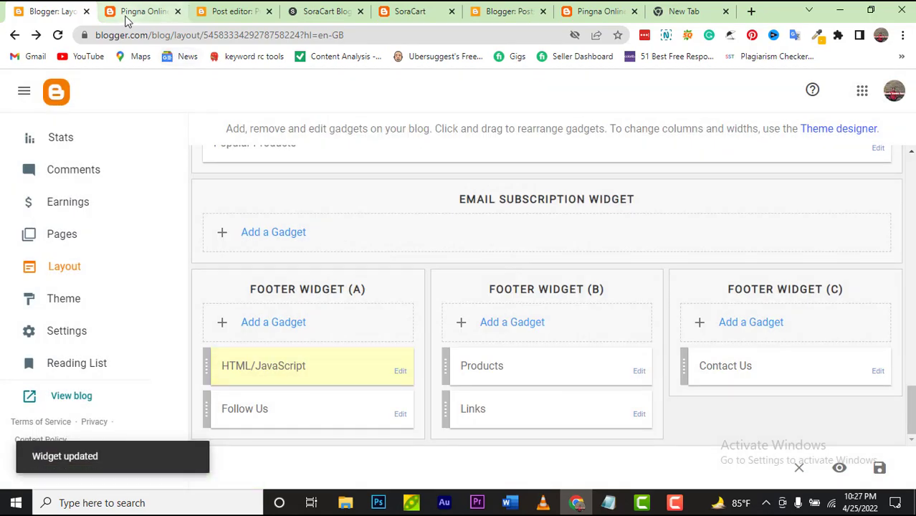
Step: Reload the shop to confirm the footer shows the PINGNA-SHOP logo
left_click(129, 18)
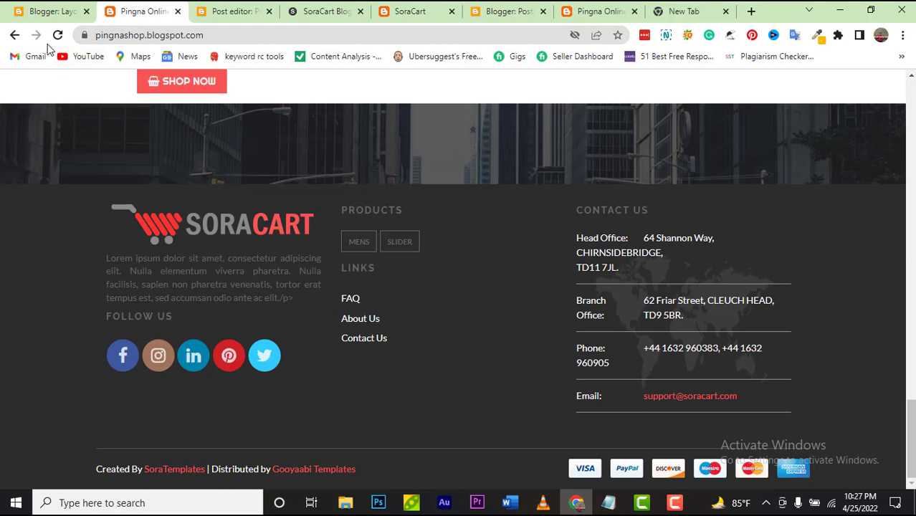
left_click(58, 34)
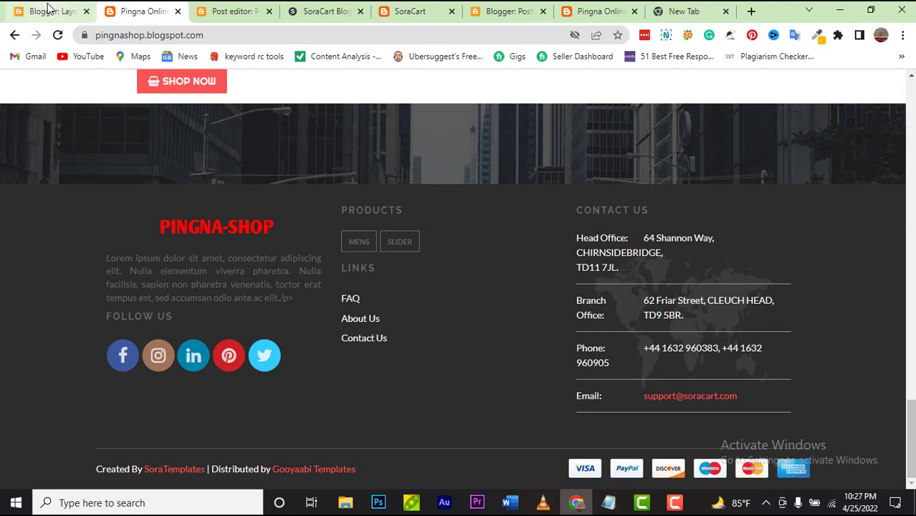
left_click(52, 10)
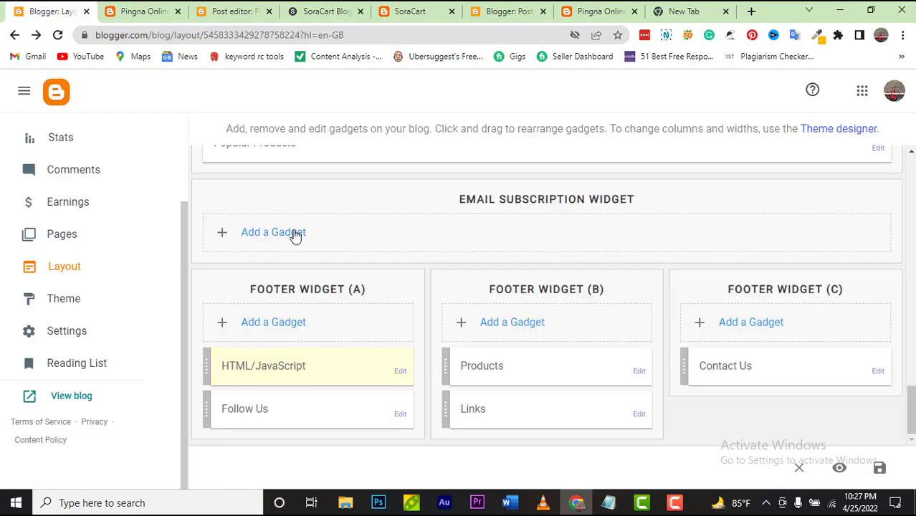
Step: Change the footer logo's alt text from 'Sora Cart' to 'pingna shop' and save the gadget
left_click(400, 373)
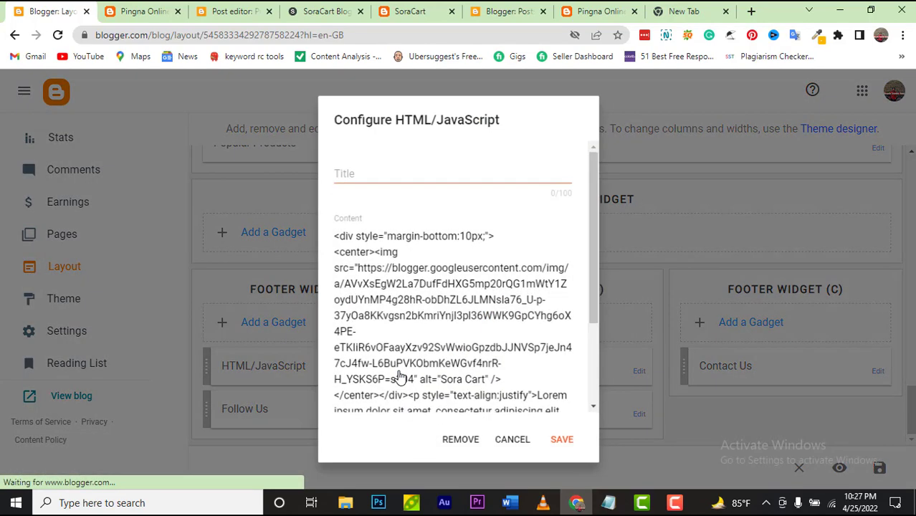
scroll(527, 337, "down", 2)
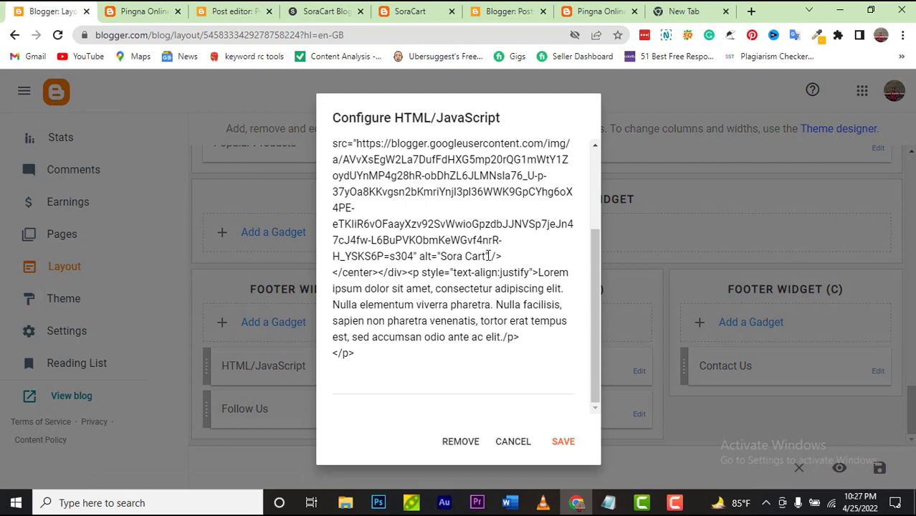
left_click(486, 255)
key("BackSpace")
key("BackSpace")
key("BackSpace")
key("BackSpace")
key("BackSpace")
key("BackSpace")
key("BackSpace")
key("BackSpace")
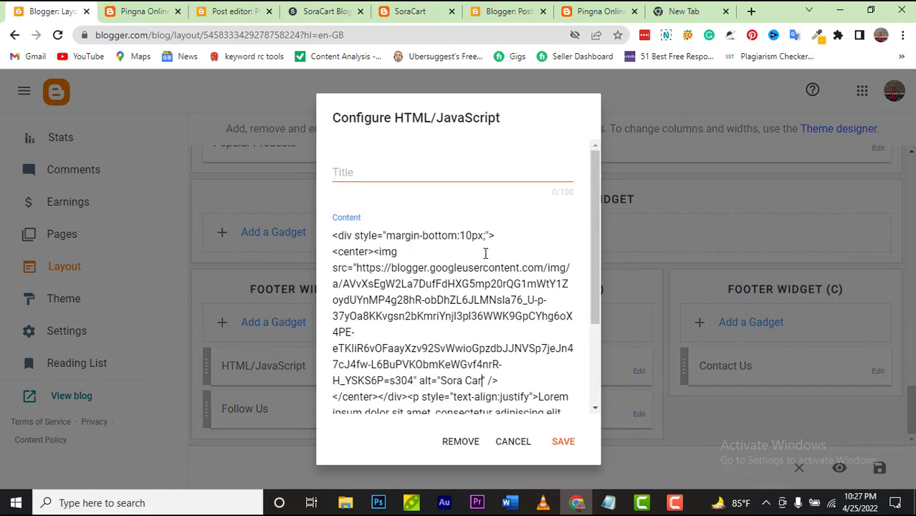
key("BackSpace")
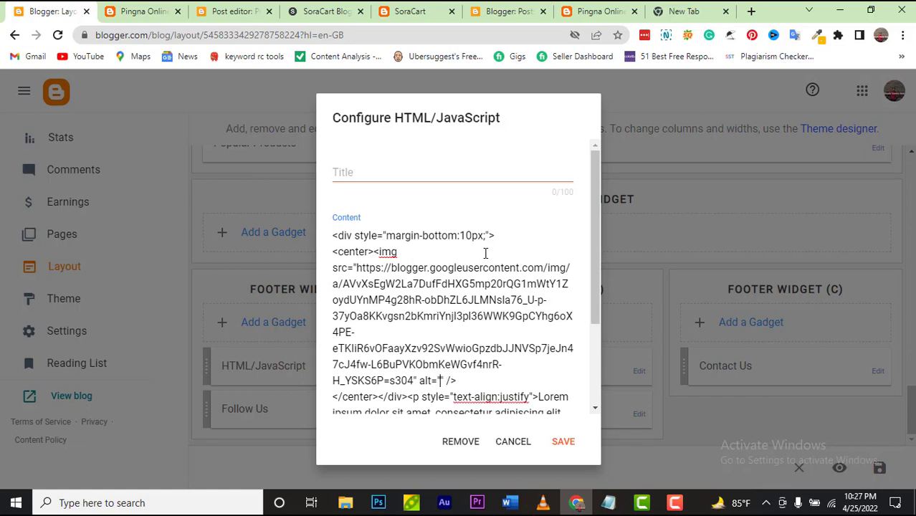
type("pin")
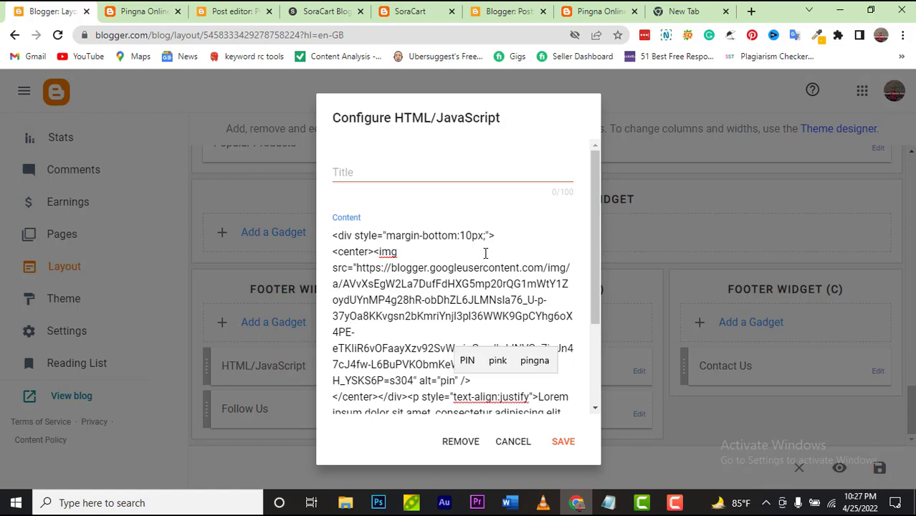
type("gna of")
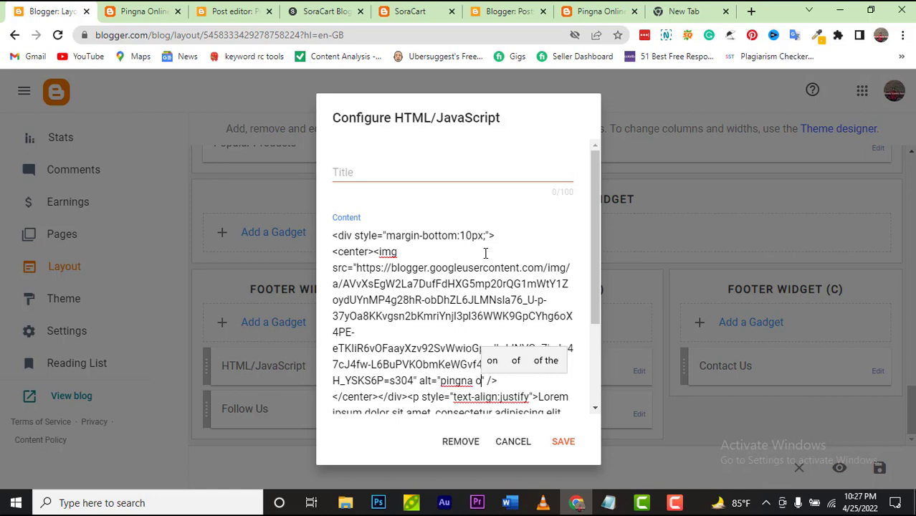
key("BackSpace")
key("BackSpace")
key("BackSpace")
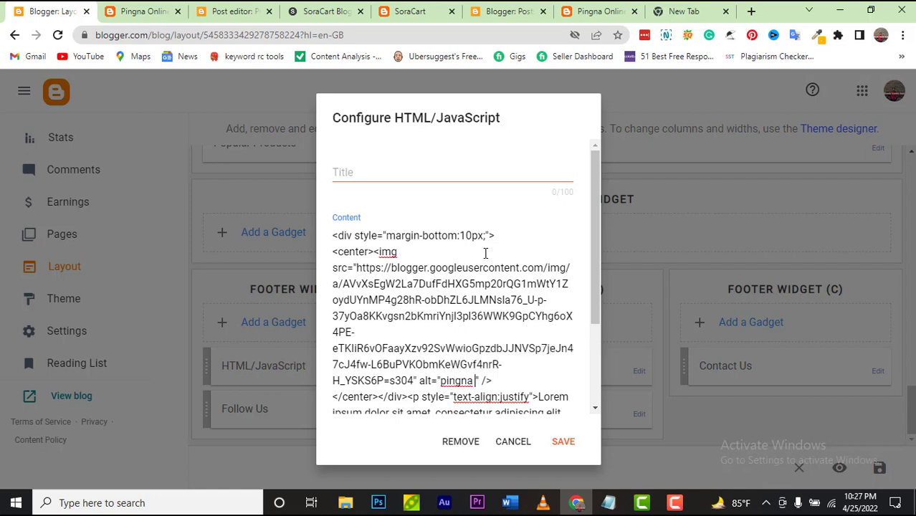
type("sho")
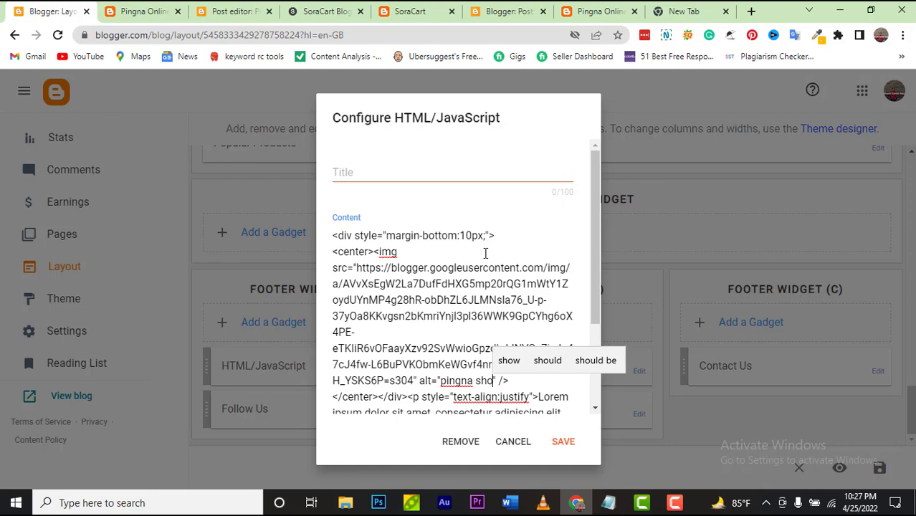
type("p")
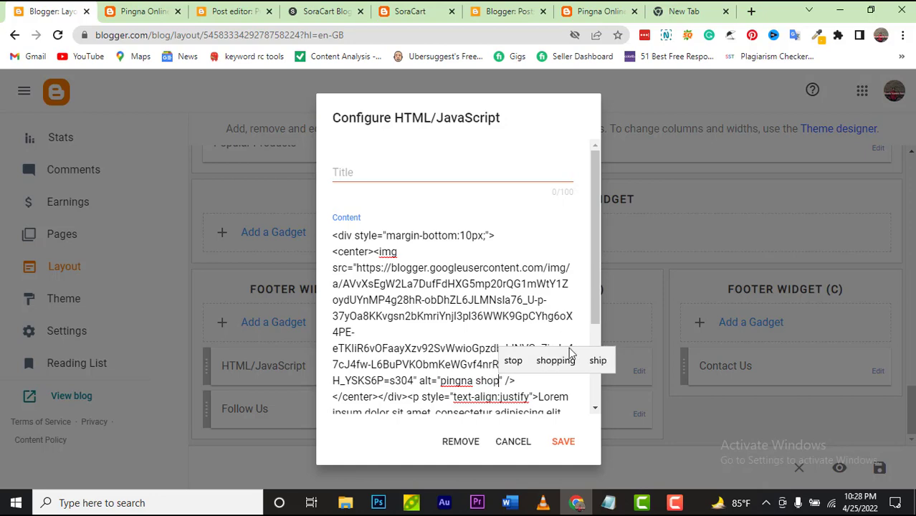
left_click(569, 451)
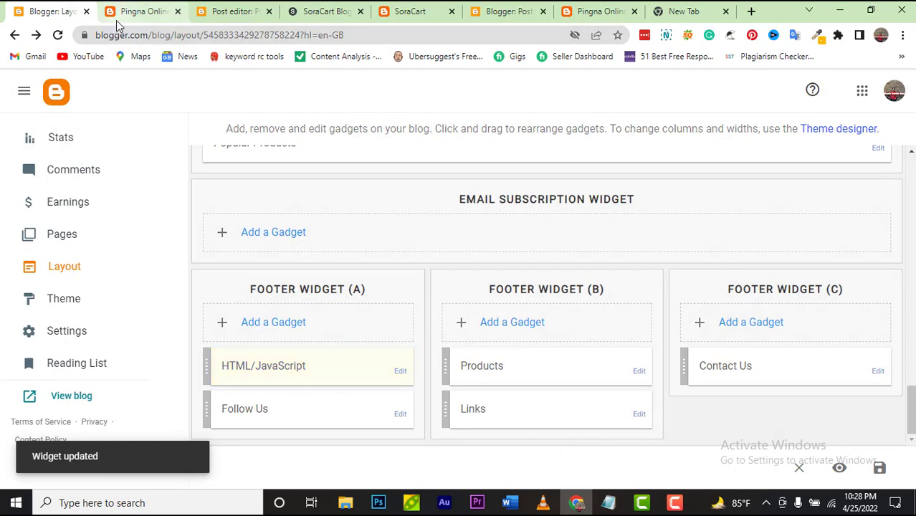
left_click(122, 12)
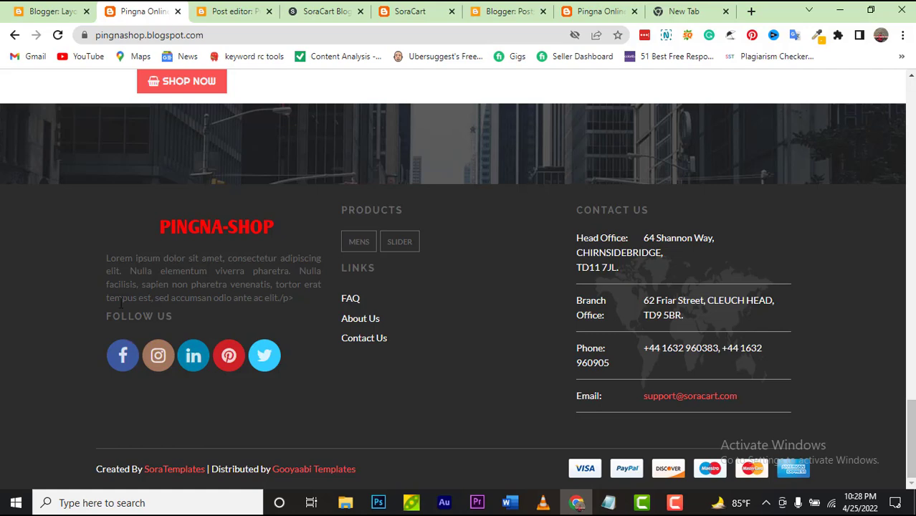
Step: Retitle the Follow Us footer gadget to 'Contact Us', then view the shop footer
left_click(36, 15)
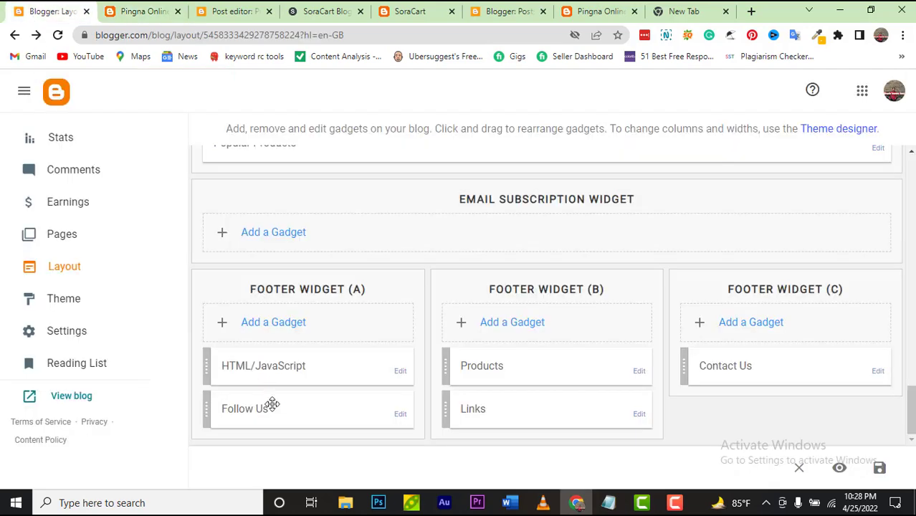
left_click(402, 417)
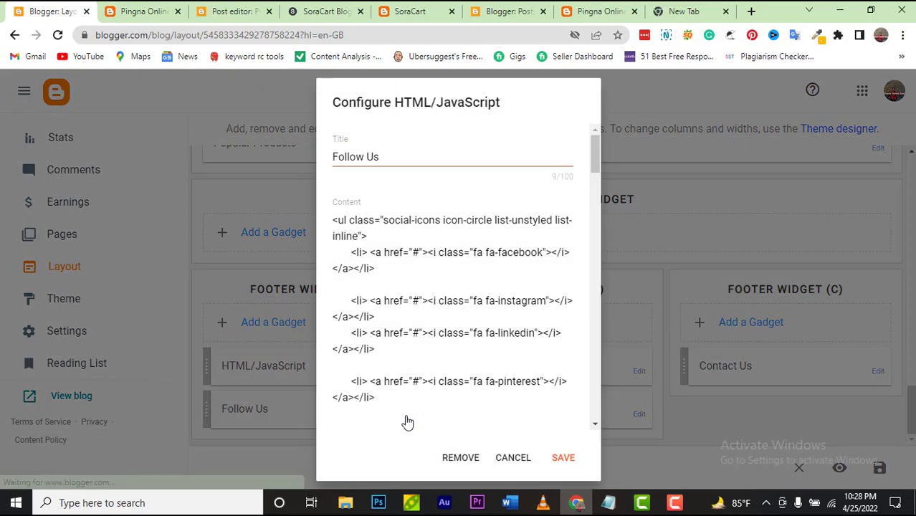
left_click(389, 157)
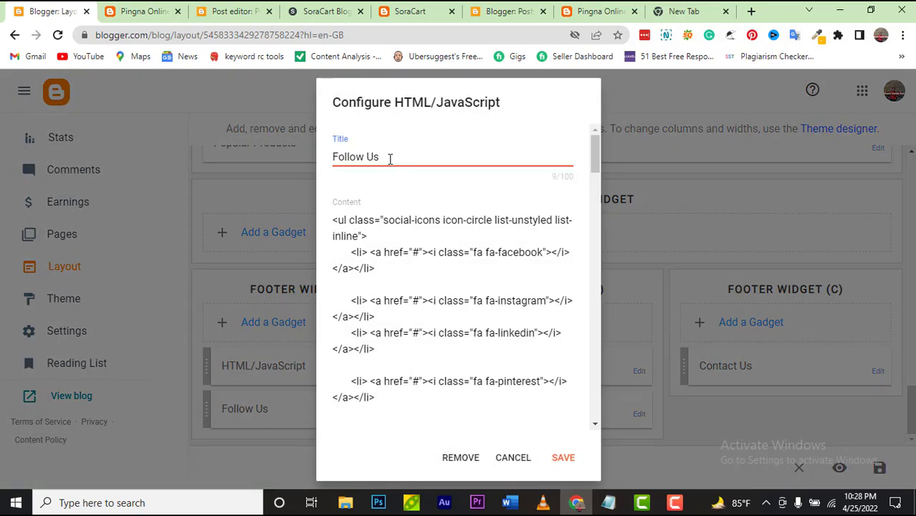
key("BackSpace")
key("BackSpace")
key("BackSpace")
key("BackSpace")
key("BackSpace")
key("BackSpace")
key("BackSpace")
key("BackSpace")
key("BackSpace")
type("o=")
type("Con")
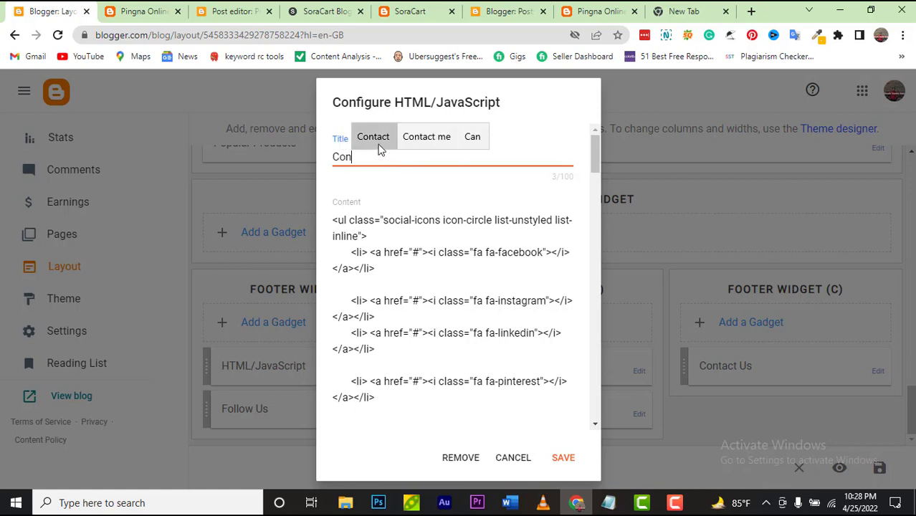
left_click(380, 146)
type("Us")
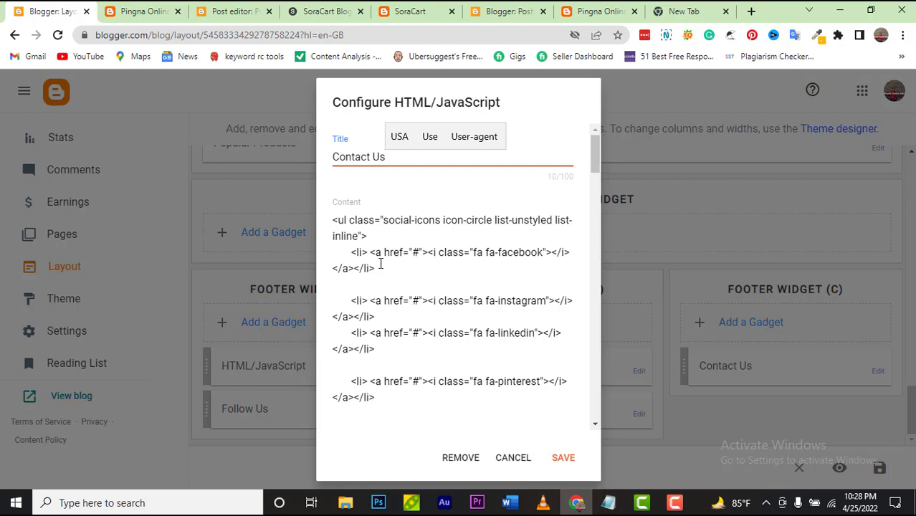
left_click(140, 11)
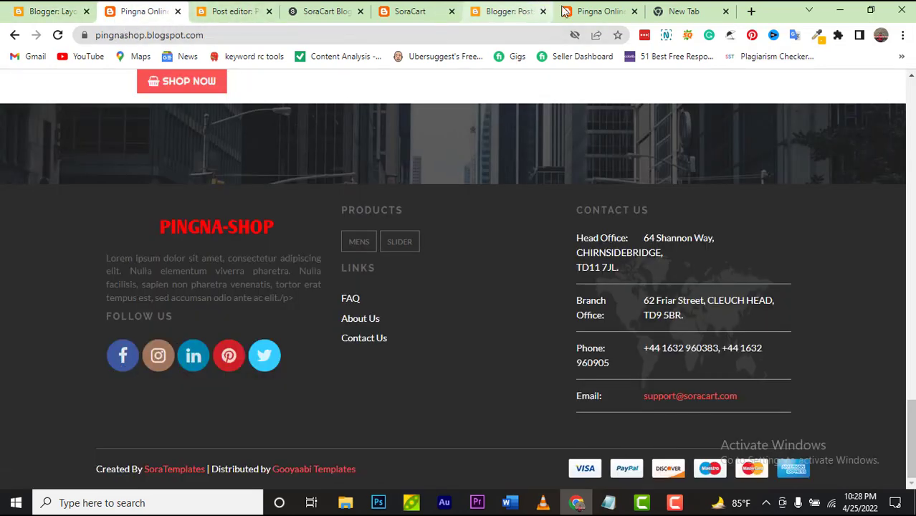
Step: Replace the '#' in the gadget's Facebook link with 'facebook.com'
left_click(690, 8)
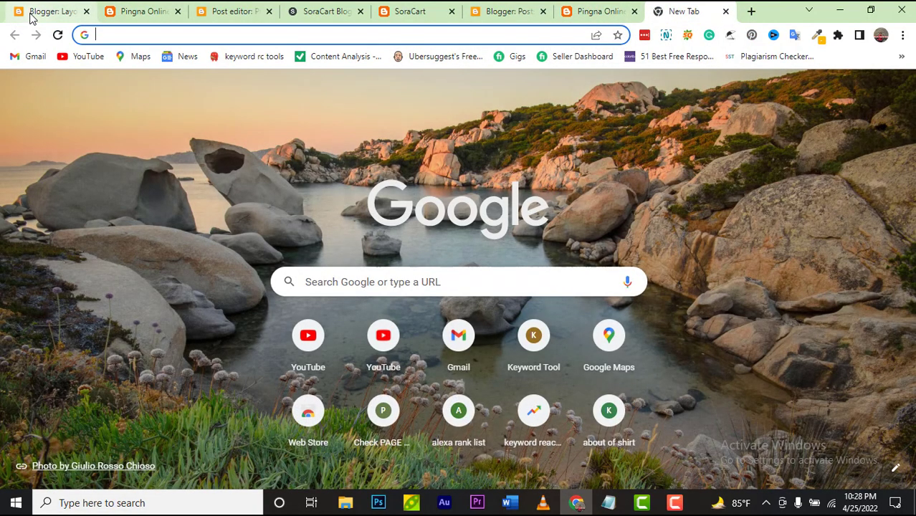
left_click(30, 16)
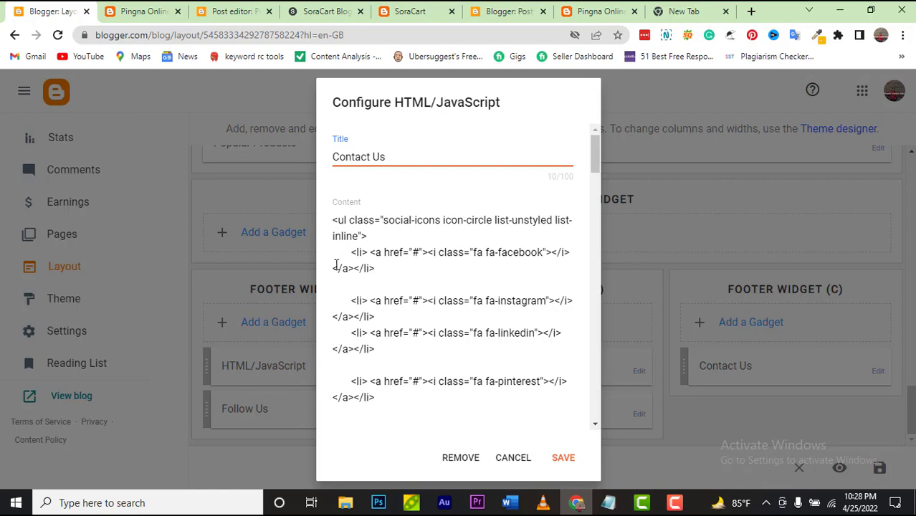
left_click(419, 251)
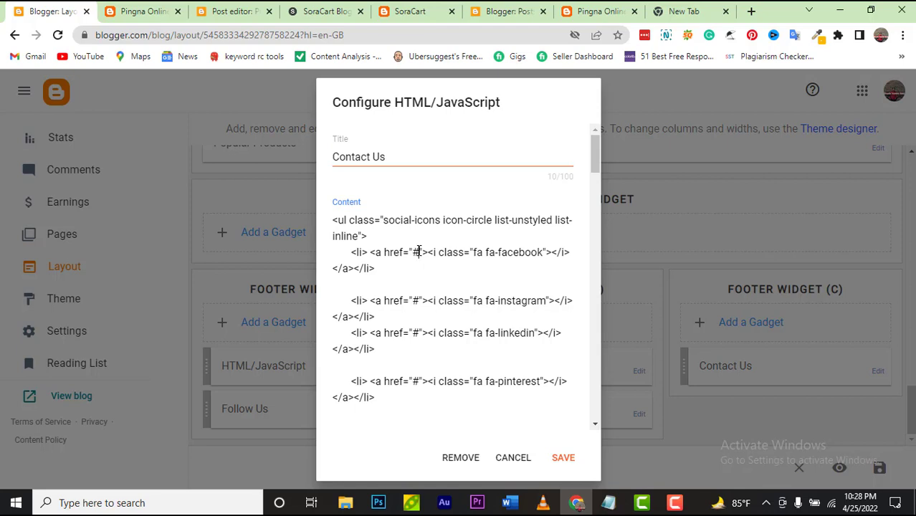
key("BackSpace")
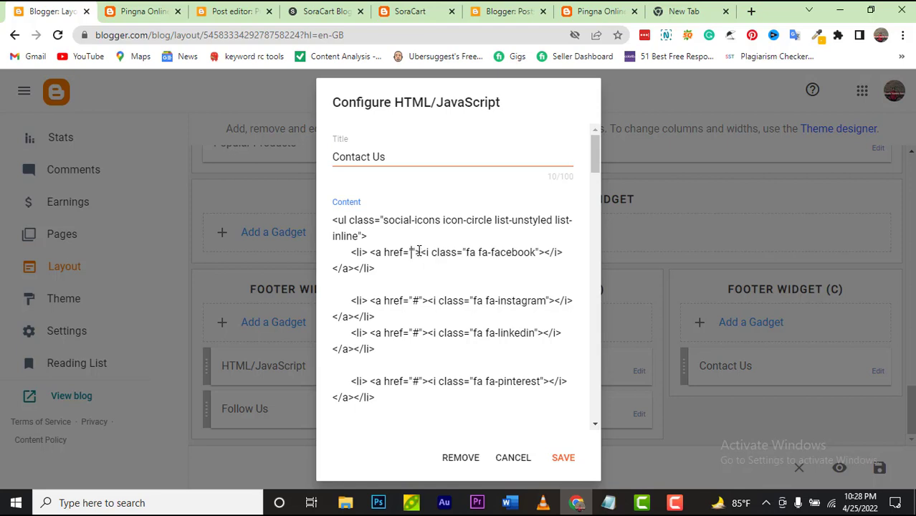
type("face")
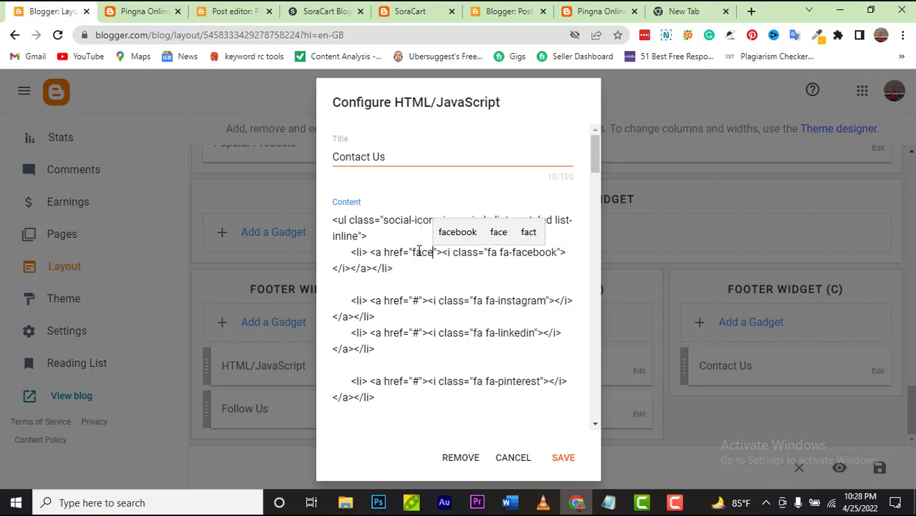
left_click(447, 232)
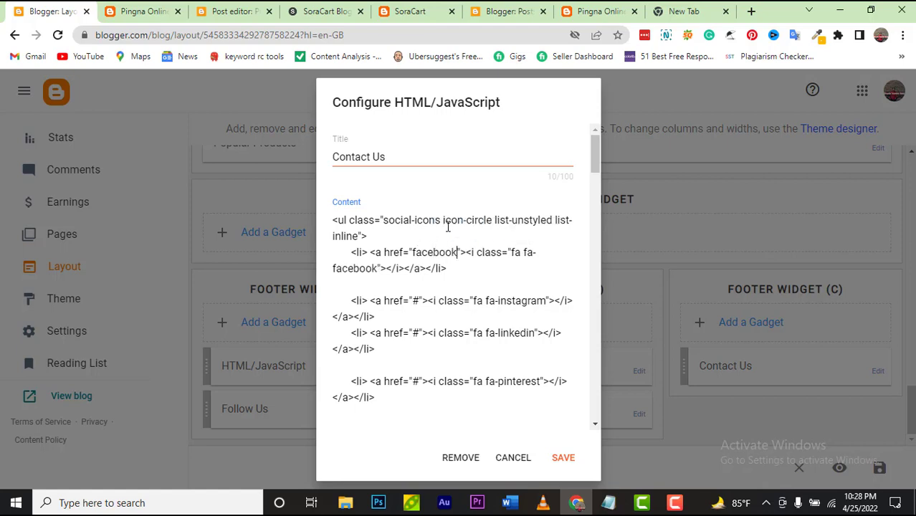
type(".com")
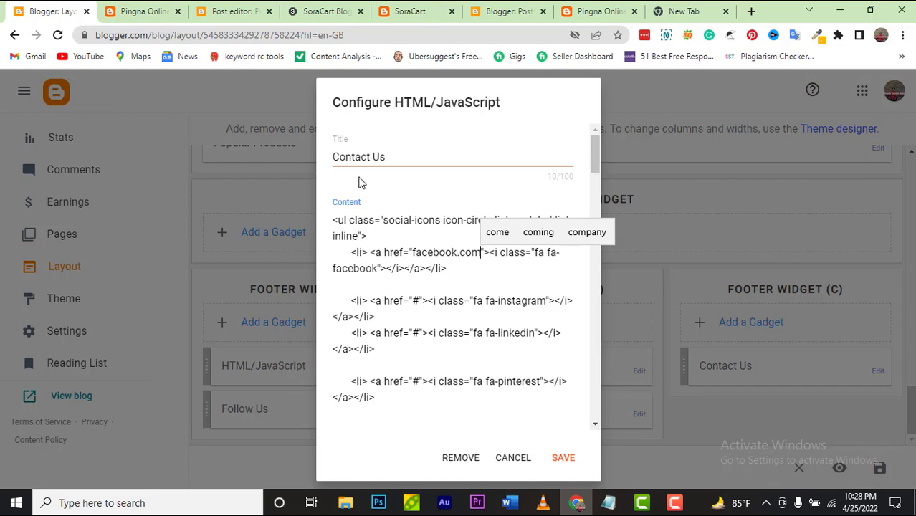
left_click(679, 12)
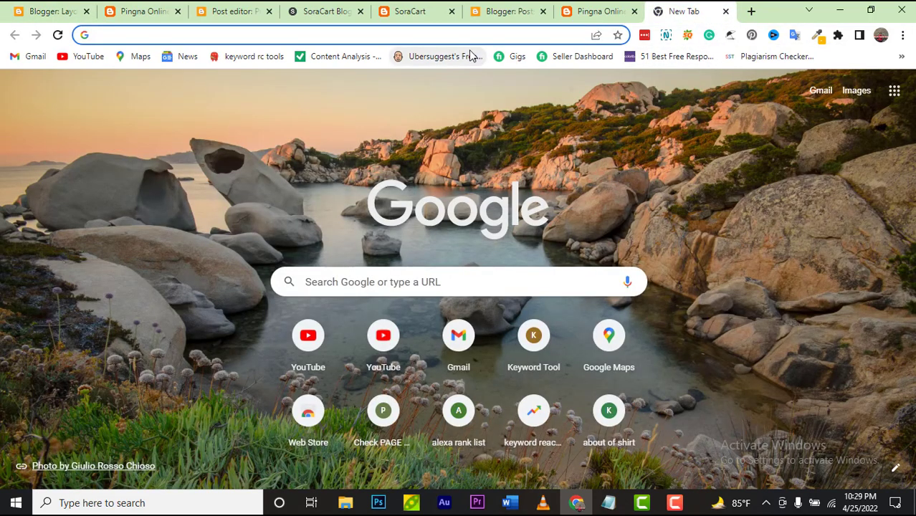
left_click(467, 37)
type("fa")
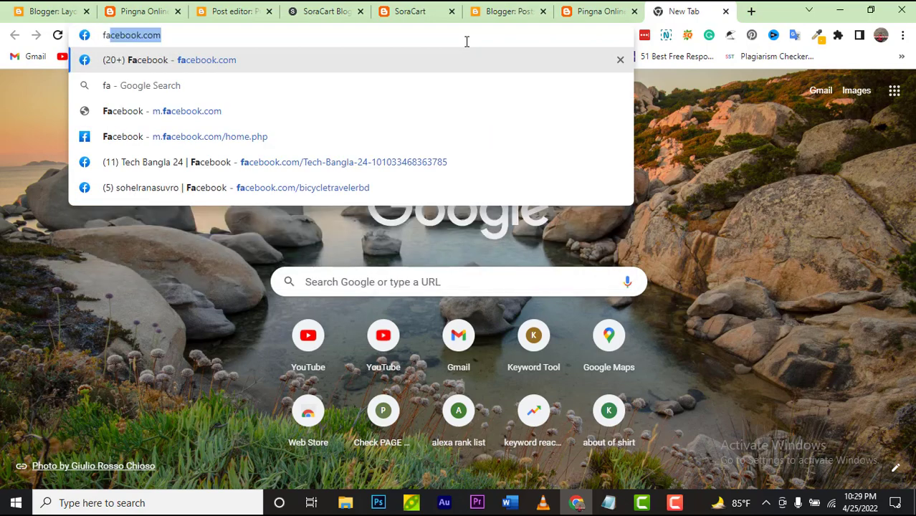
key("Return")
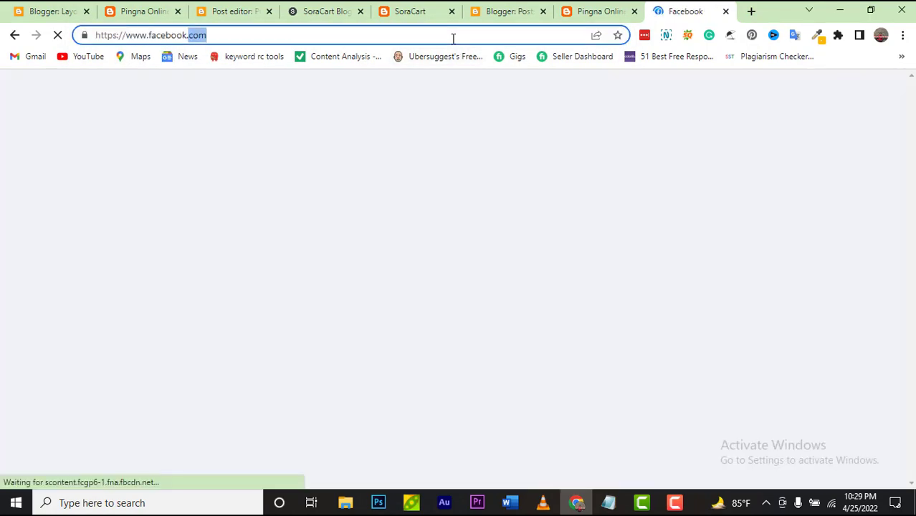
left_click(10, 10)
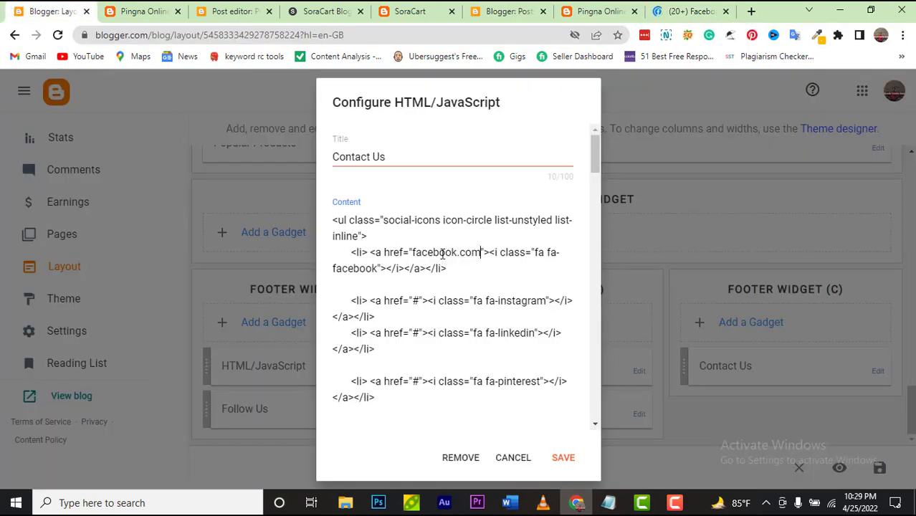
left_click_drag(479, 252, 413, 243)
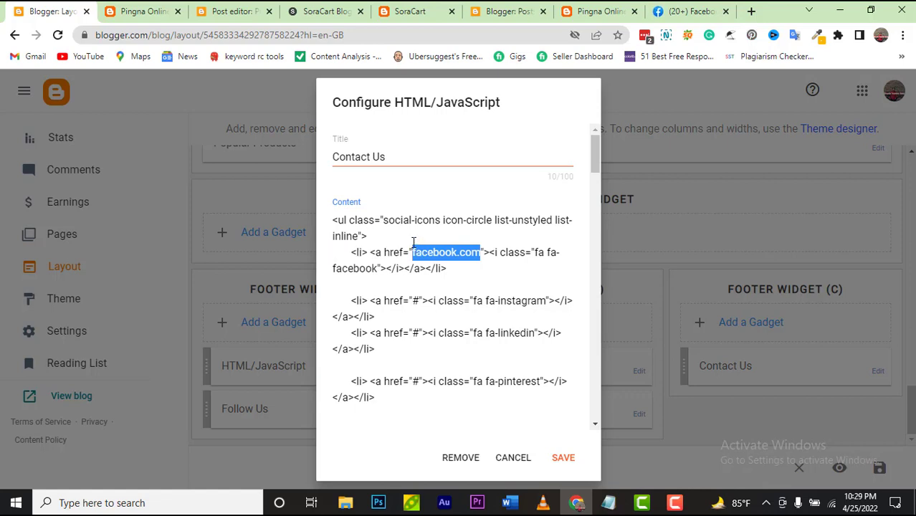
type("https://www.facebook.com/")
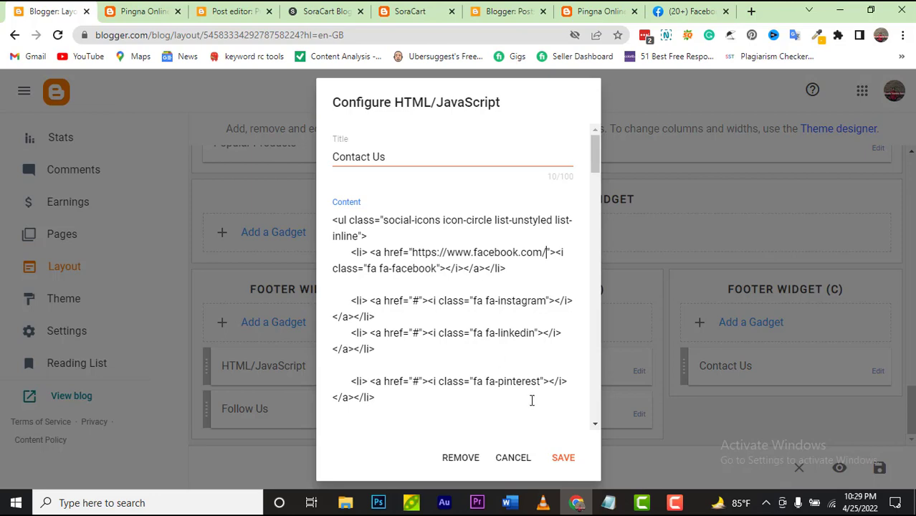
left_click(566, 461)
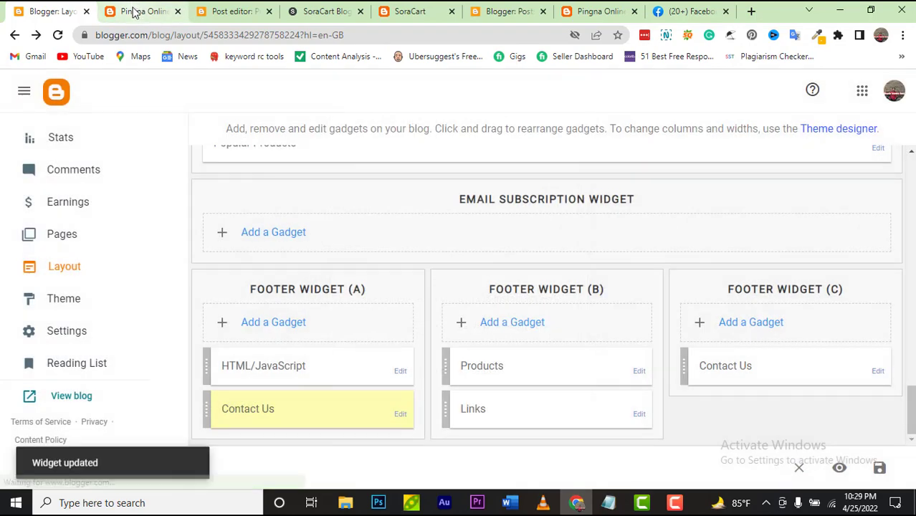
left_click(135, 10)
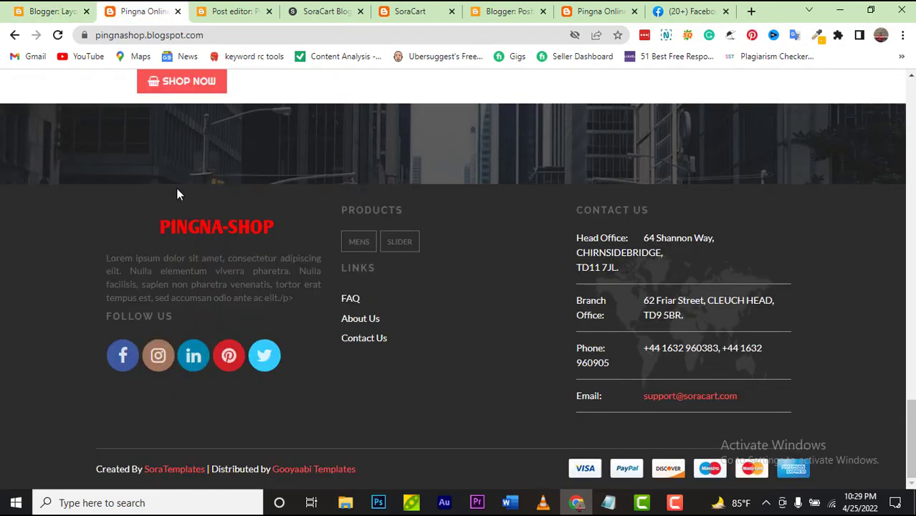
Step: Reload the shop and verify the Contact Us footer's Facebook icon opens Facebook
left_click(58, 35)
left_click(122, 357)
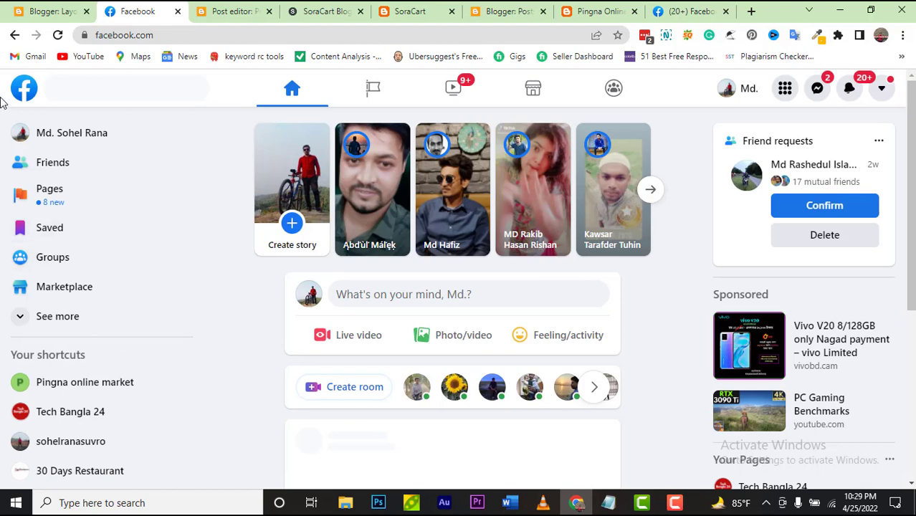
left_click(10, 36)
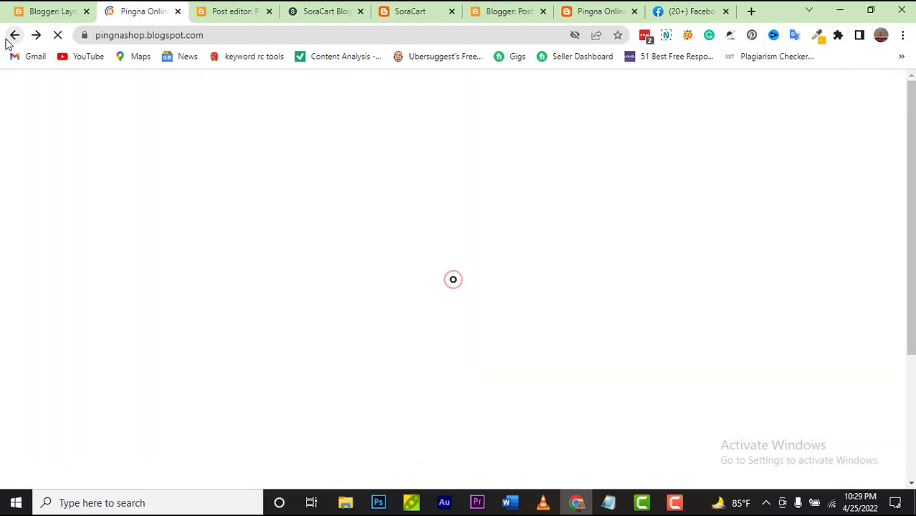
left_click(25, 14)
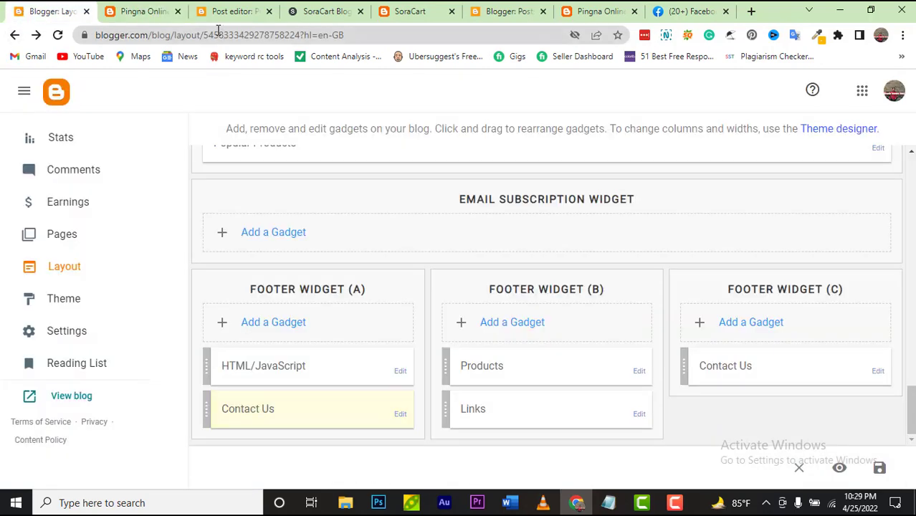
left_click(152, 16)
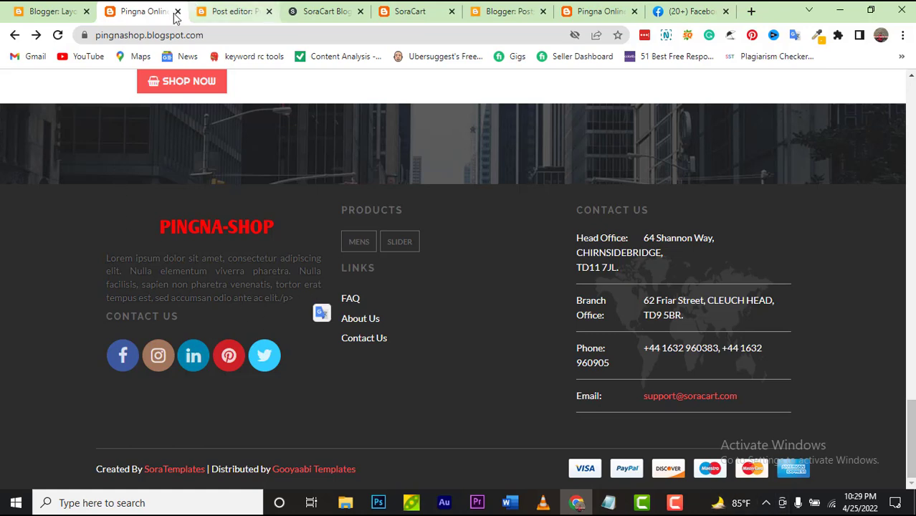
left_click(54, 12)
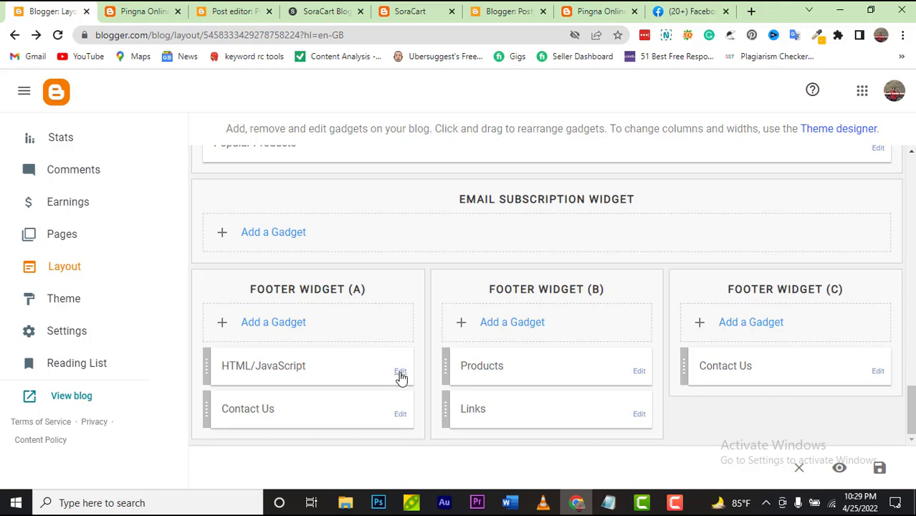
Step: Replace the Lorem ipsum paragraph with 'Welcom to my website Tech Bangla 24' and save
left_click(400, 374)
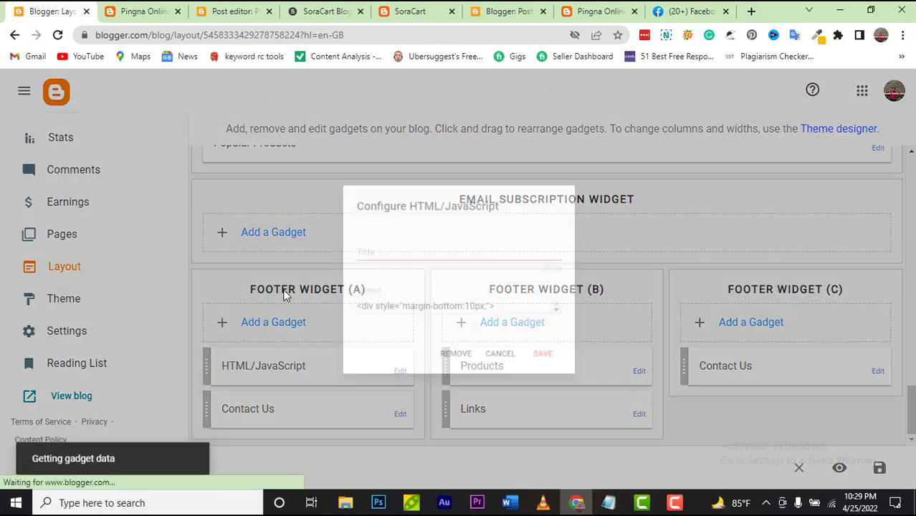
scroll(429, 354, "down", 3)
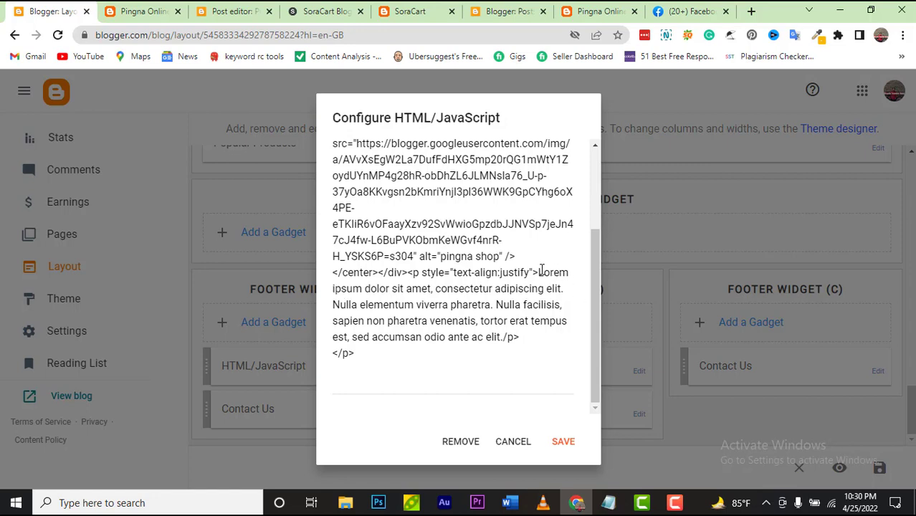
left_click_drag(539, 273, 506, 339)
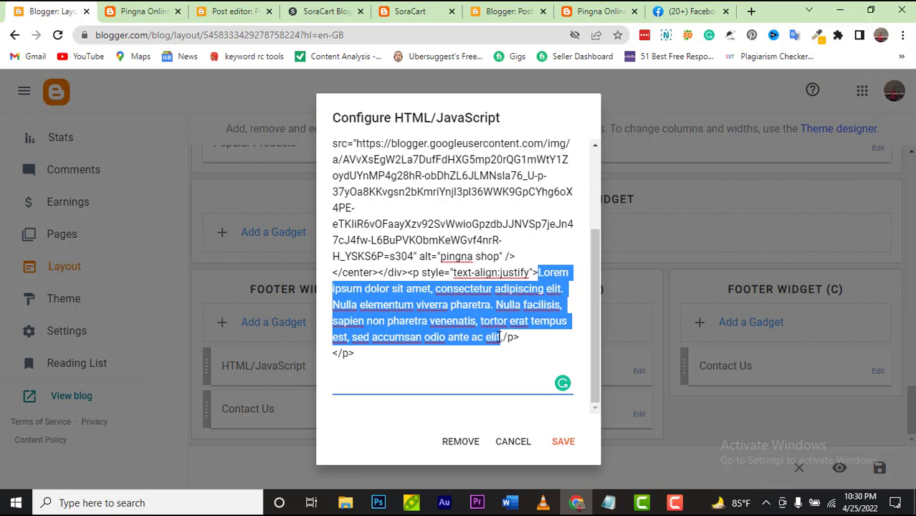
key("BackSpace")
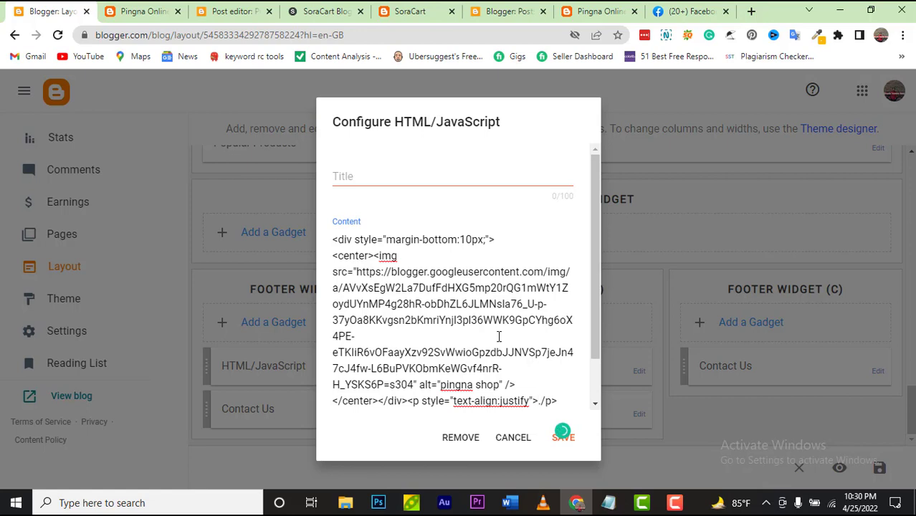
type("Welcom")
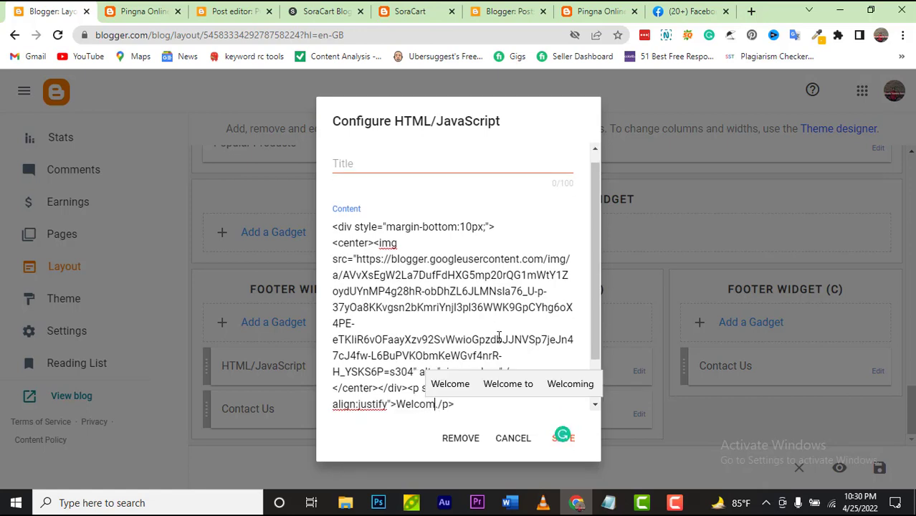
type(" .")
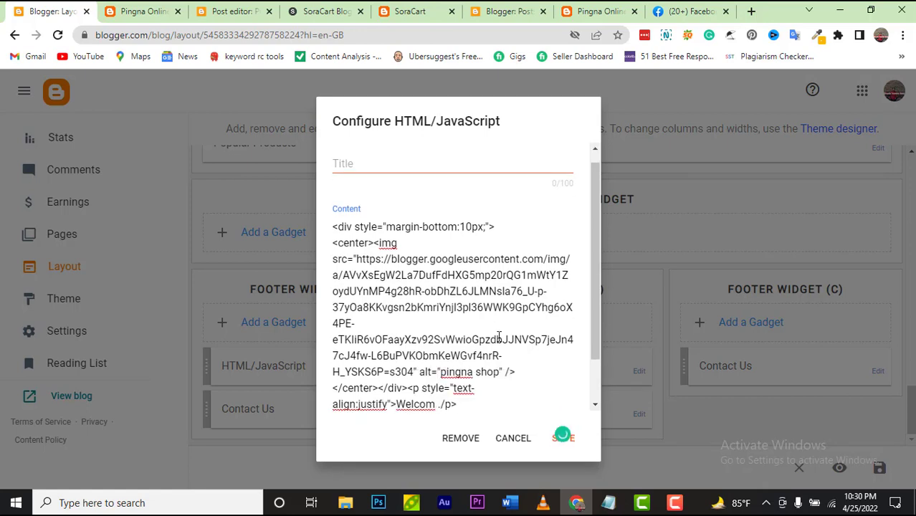
type("to ma")
key("BackSpace")
type("y ")
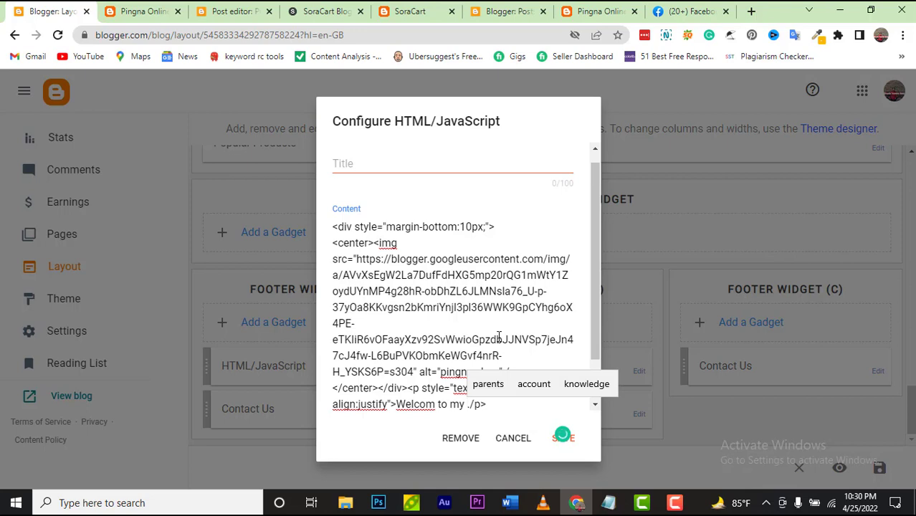
type("website ")
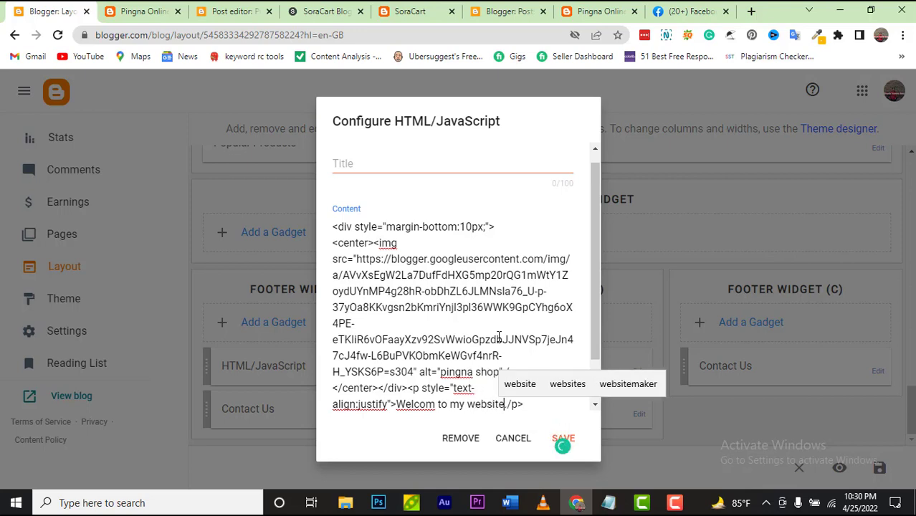
type("Teh.")
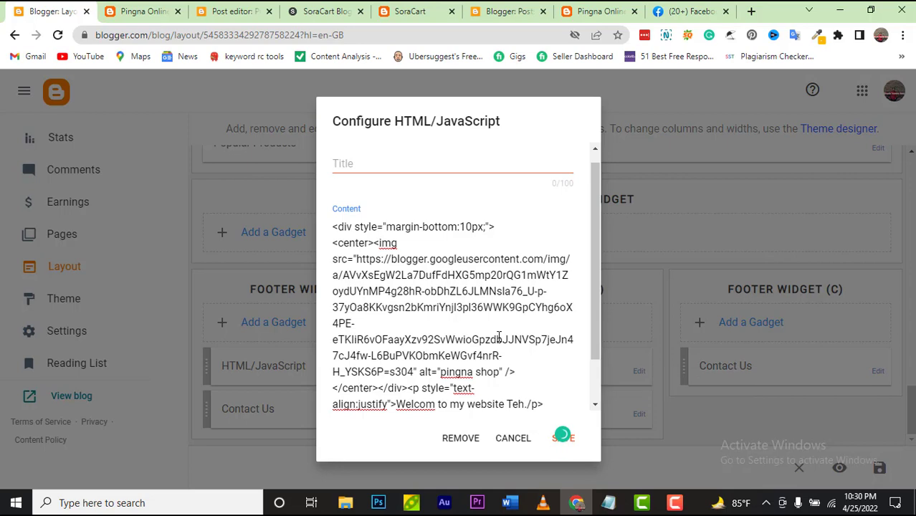
key("BackSpace")
type("ch Bangla")
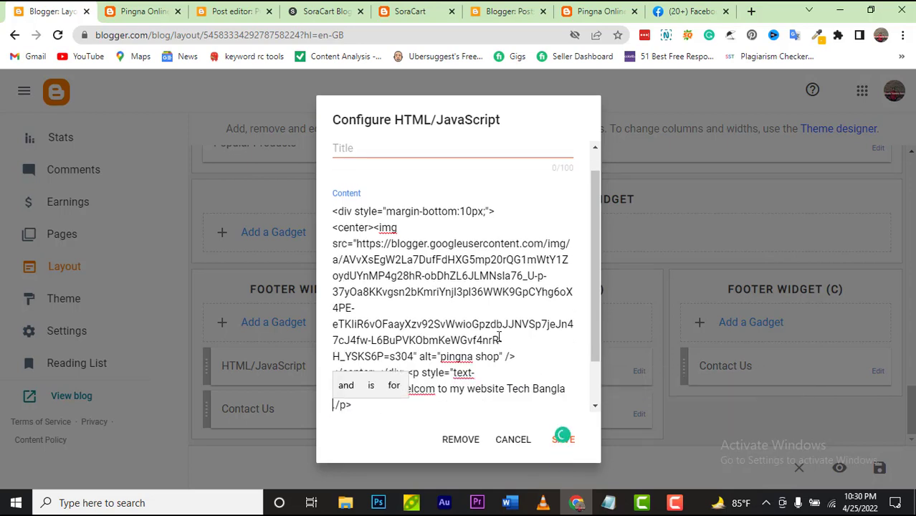
type(" 24.")
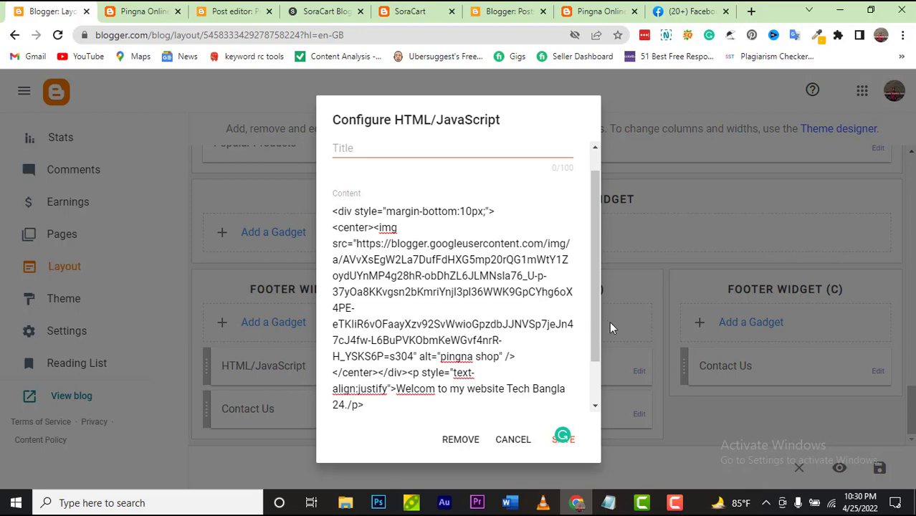
left_click_drag(596, 316, 578, 382)
left_click(561, 441)
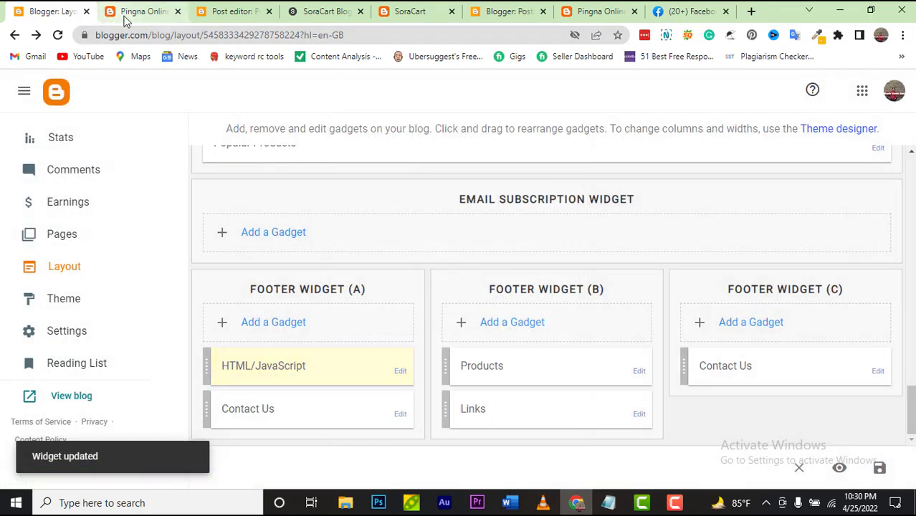
left_click(126, 20)
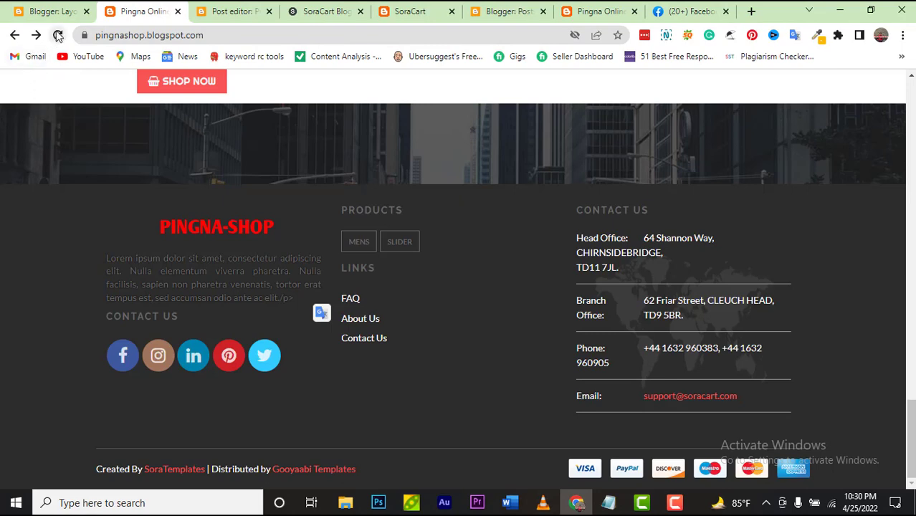
left_click(57, 36)
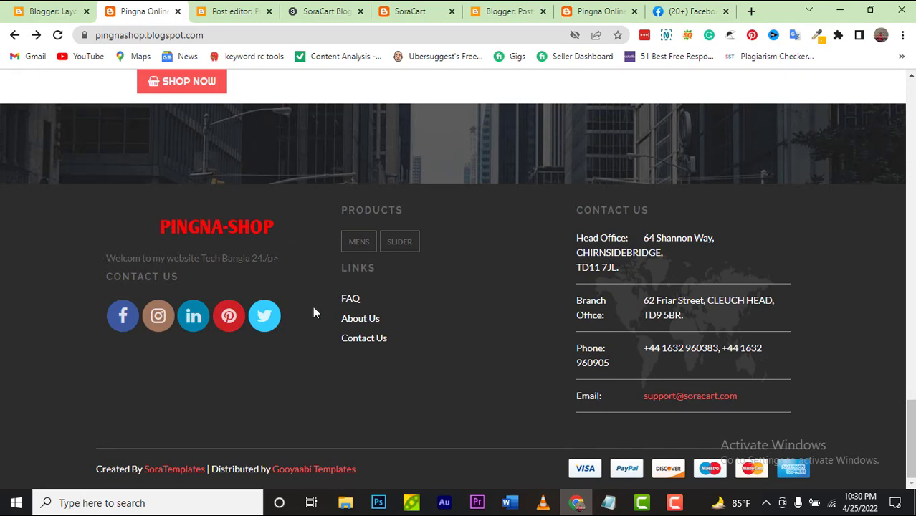
left_click(53, 12)
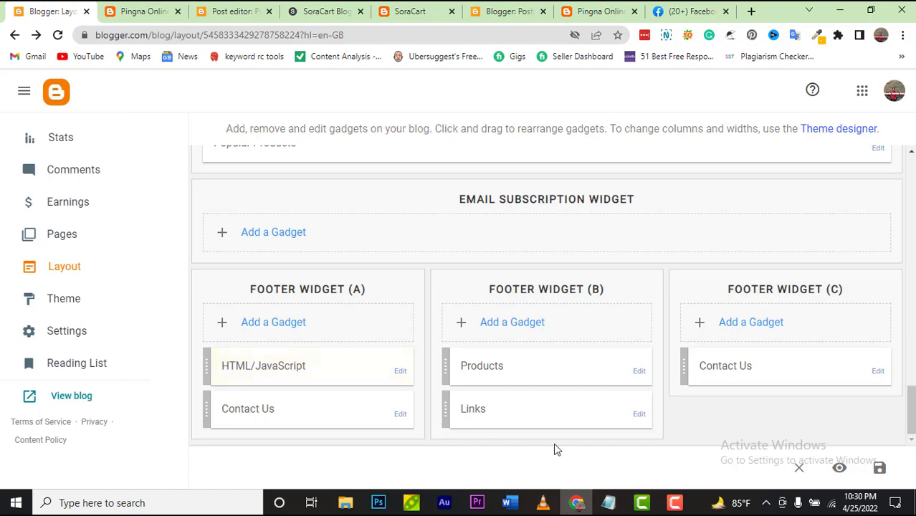
left_click(638, 372)
scroll(524, 378, "down", 2)
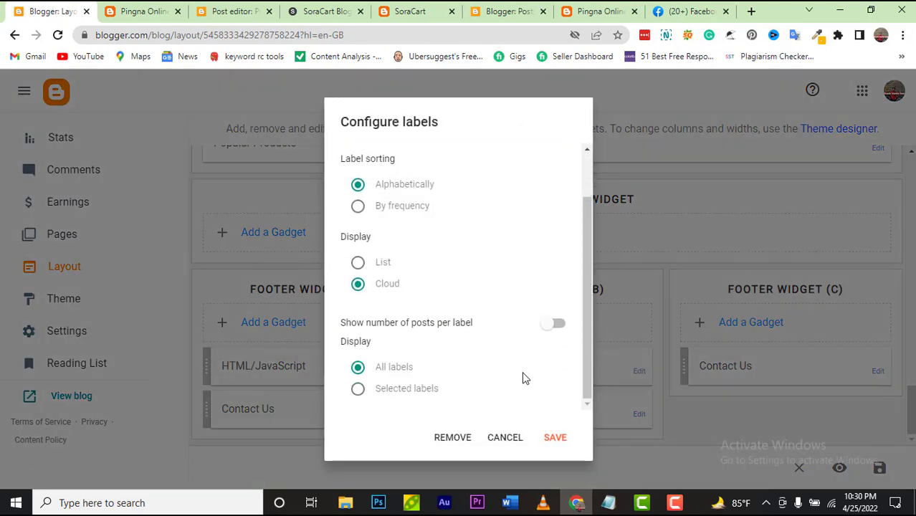
scroll(481, 383, "up", 2)
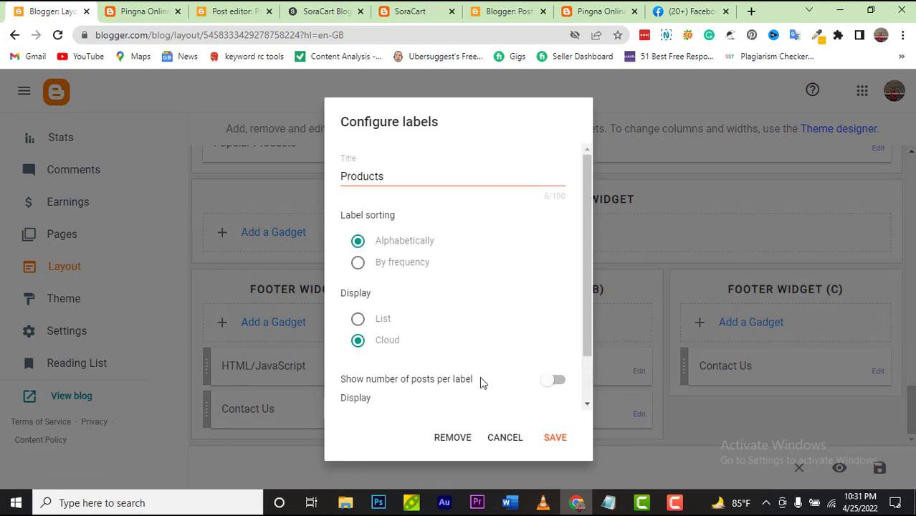
left_click(560, 441)
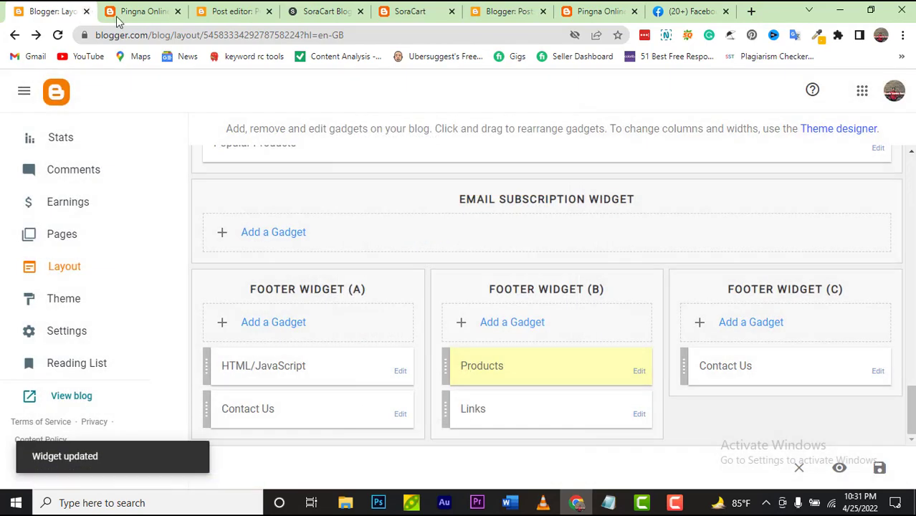
left_click(124, 14)
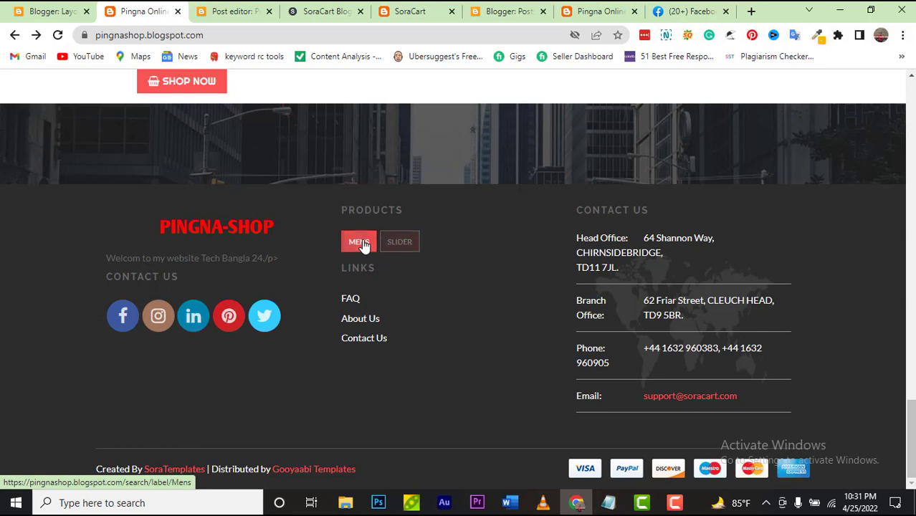
left_click(50, 11)
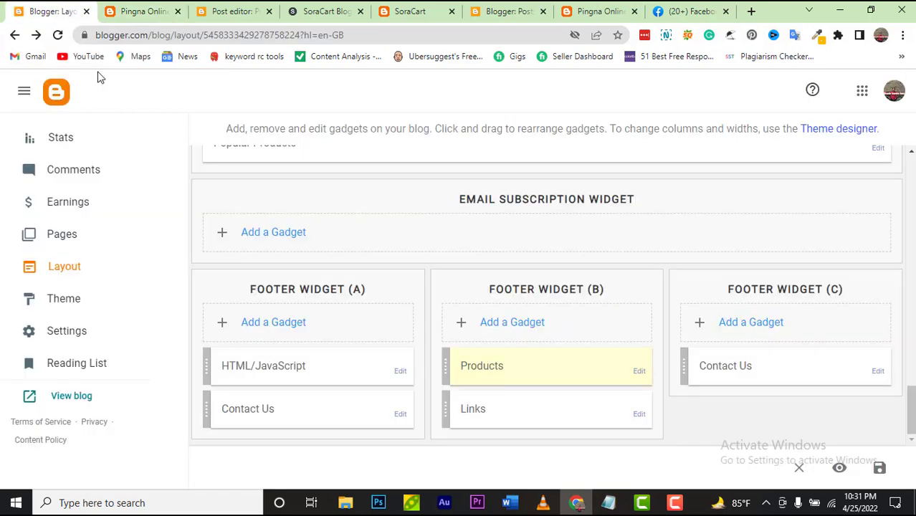
left_click(639, 416)
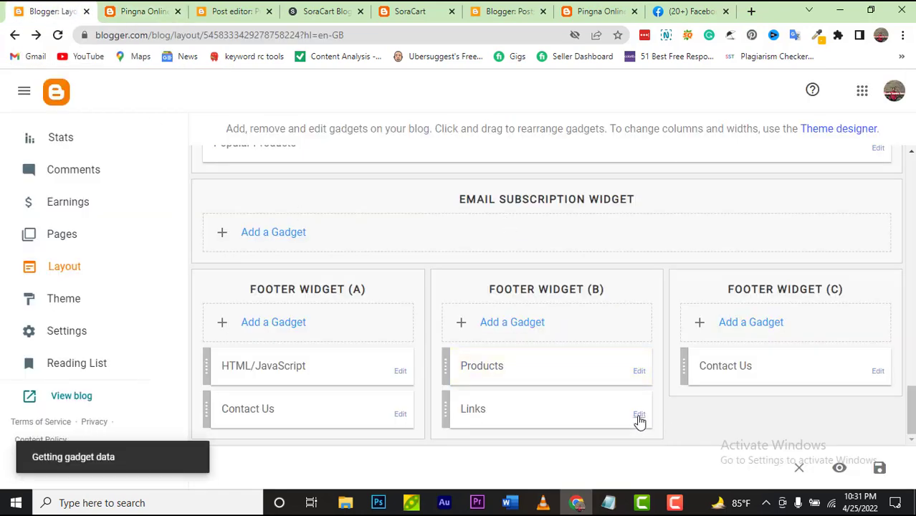
scroll(520, 355, "down", 3)
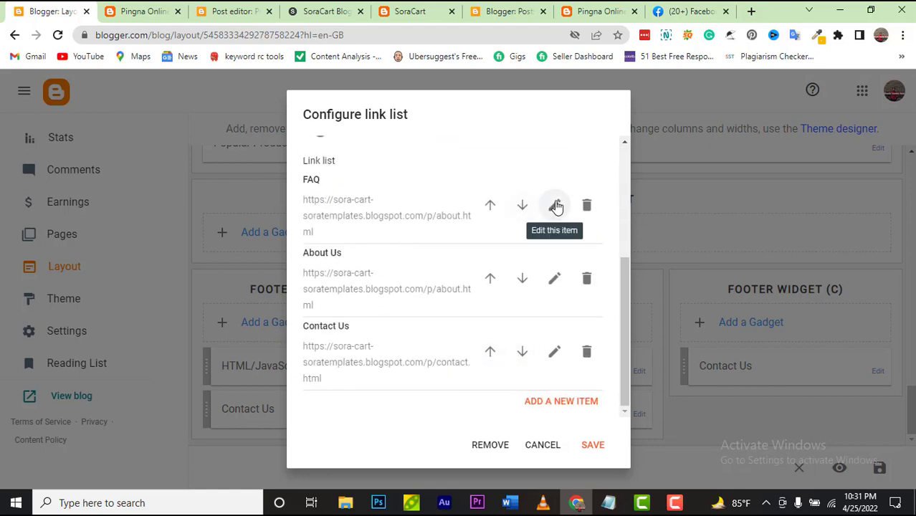
left_click(556, 206)
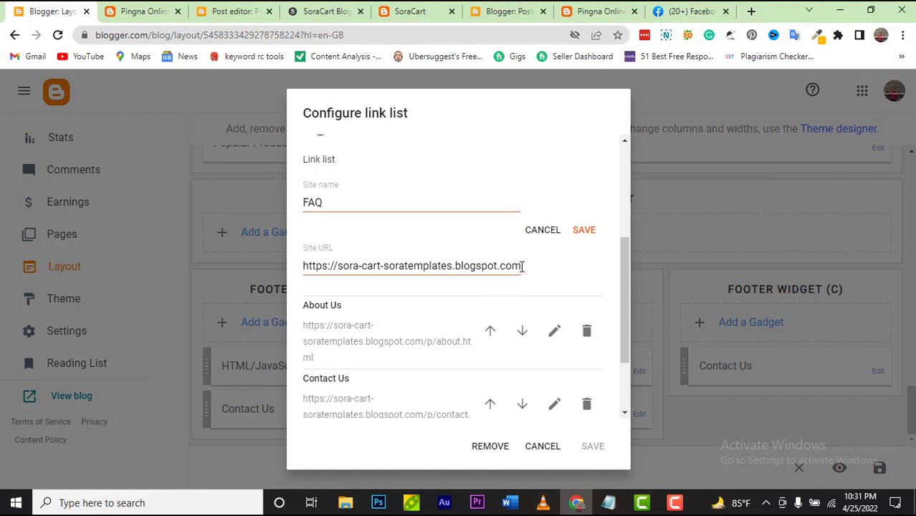
scroll(523, 271, "down", 2)
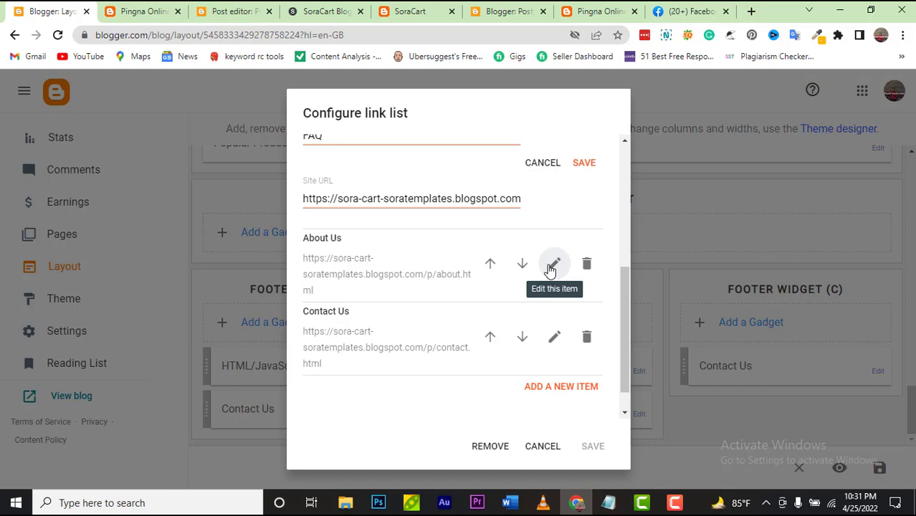
left_click(542, 446)
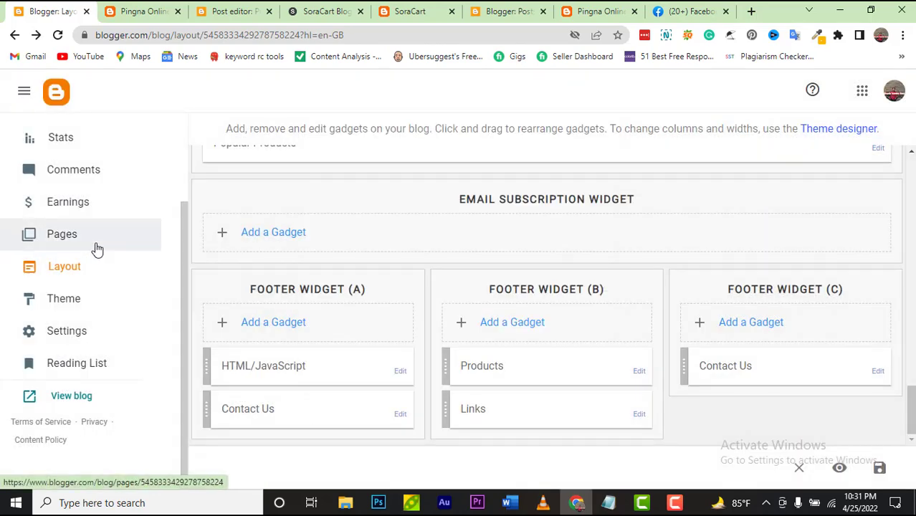
Step: Create a new blog page titled 'Contact me'
left_click(96, 244)
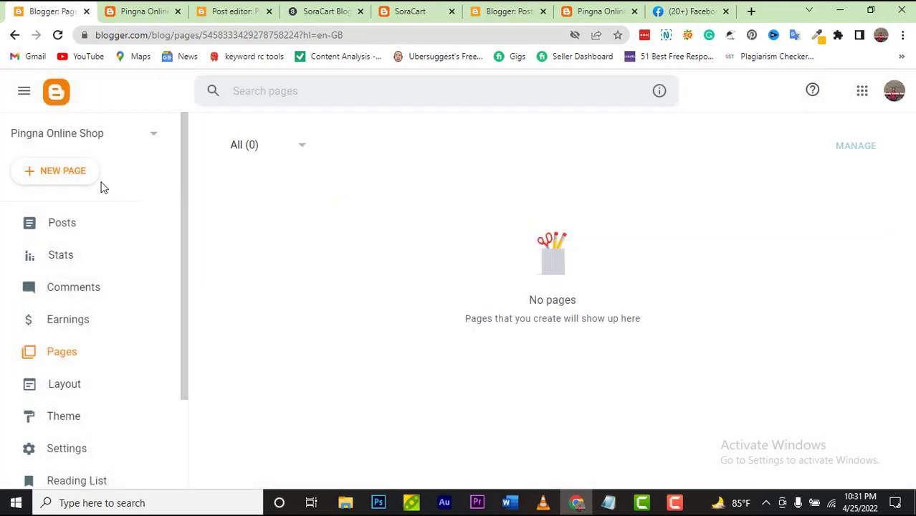
left_click(73, 175)
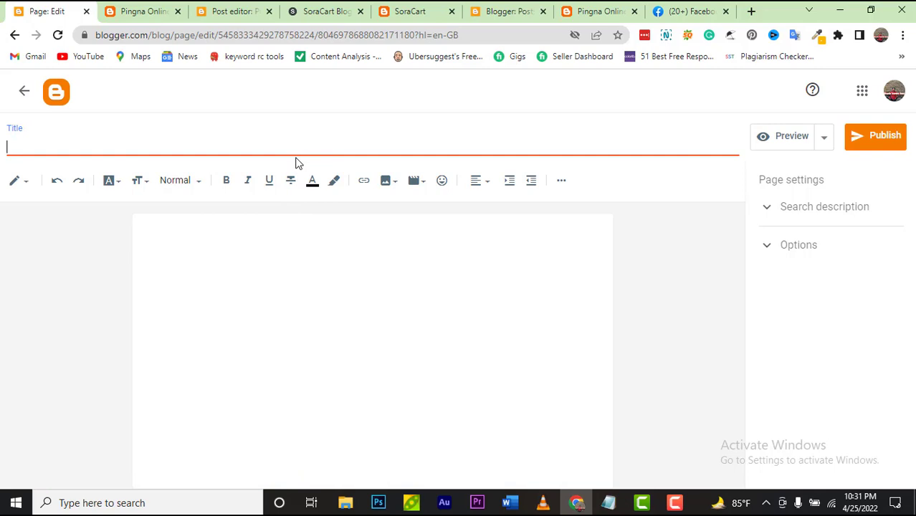
type("Xx")
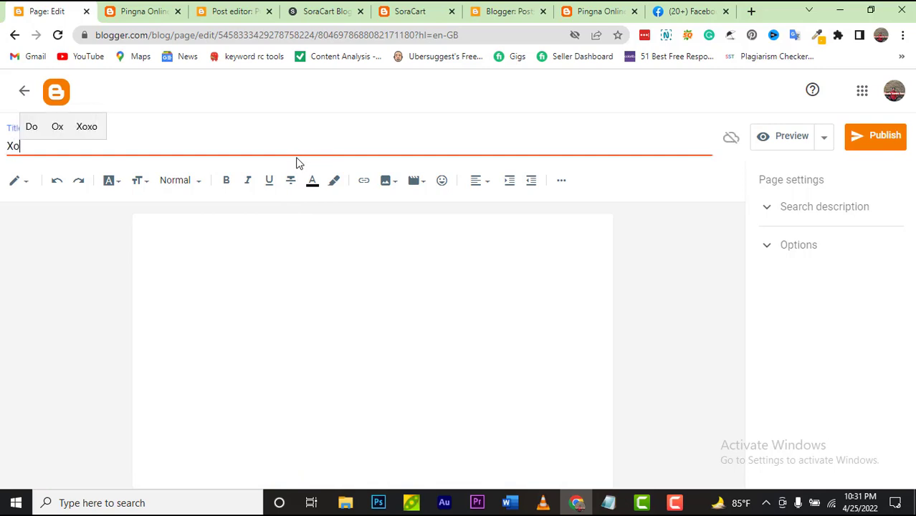
key("BackSpace")
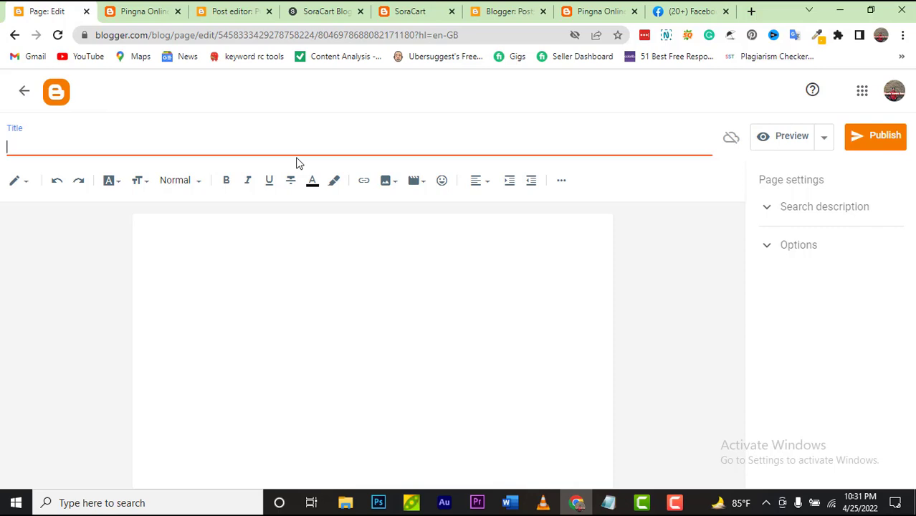
type("Cont")
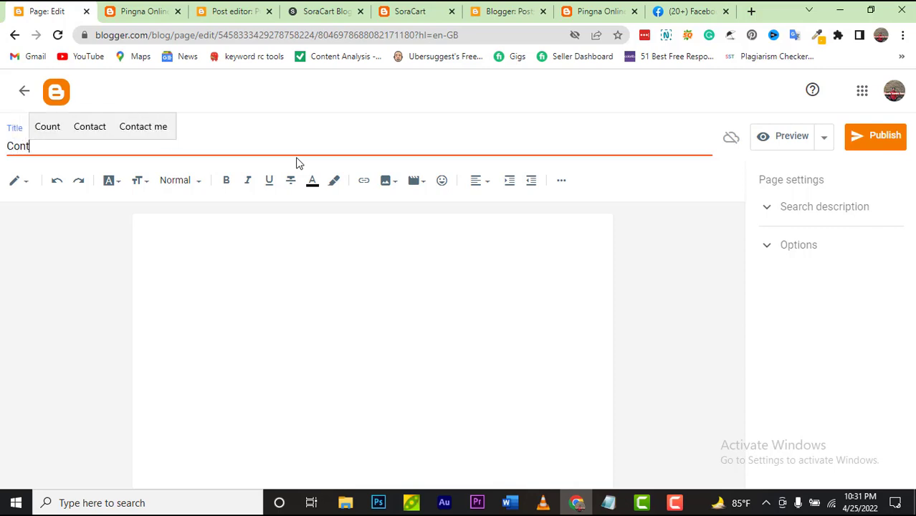
left_click(164, 127)
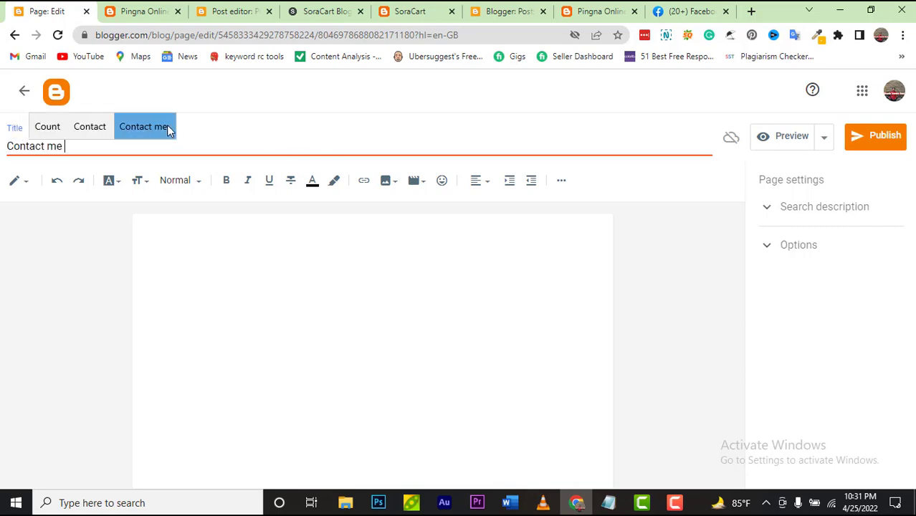
Step: Add a phone number and the Facebook link to the page body, then publish it
left_click(240, 227)
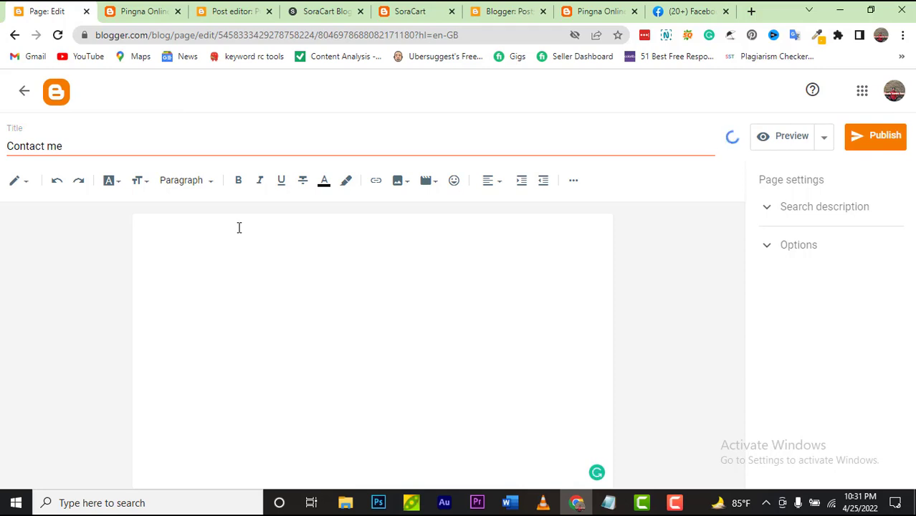
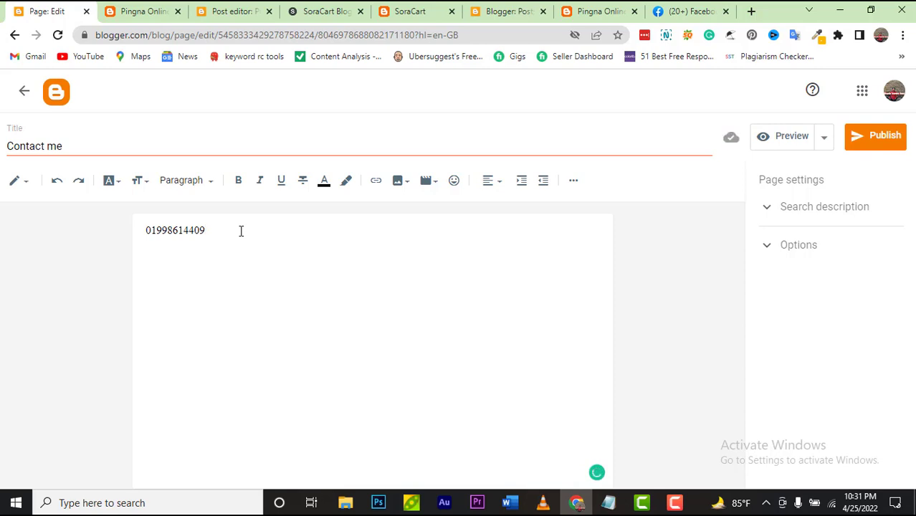
key("Return")
type("https://www.facebook.com/")
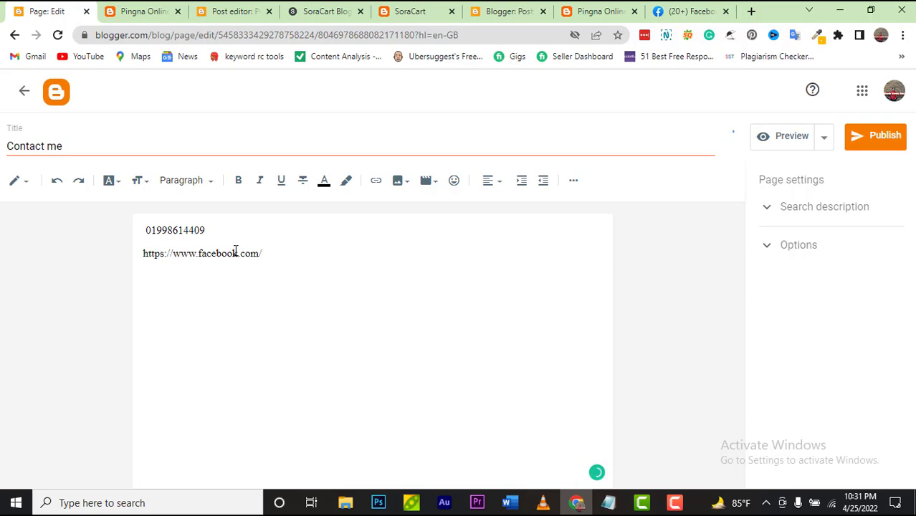
left_click(870, 137)
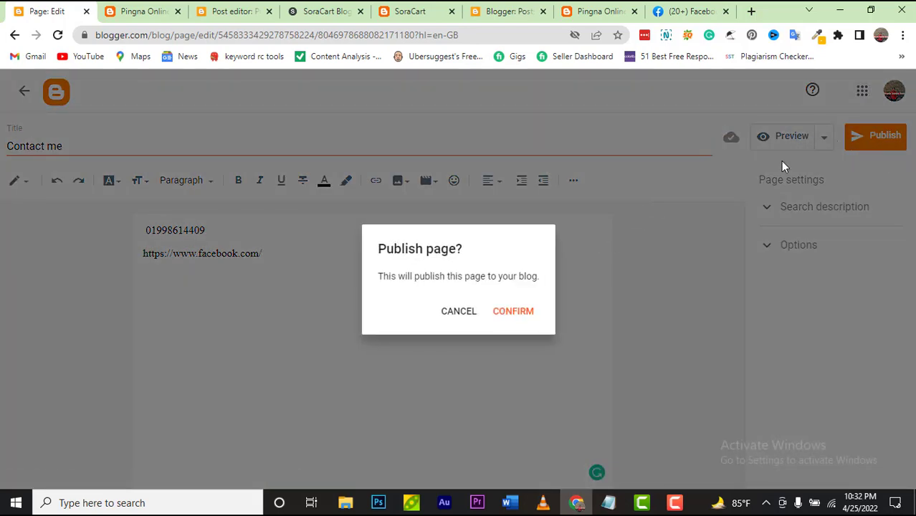
left_click(526, 312)
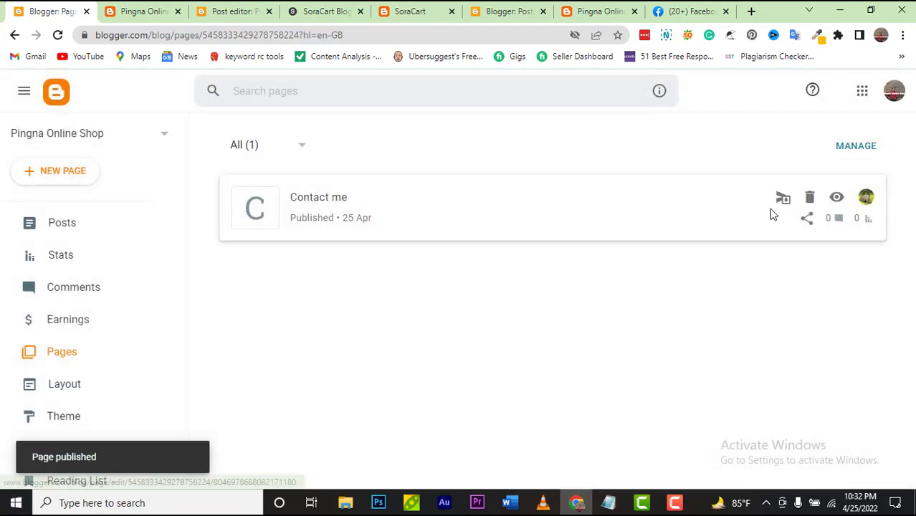
Step: View the published Contact me page and copy its web address
left_click(836, 198)
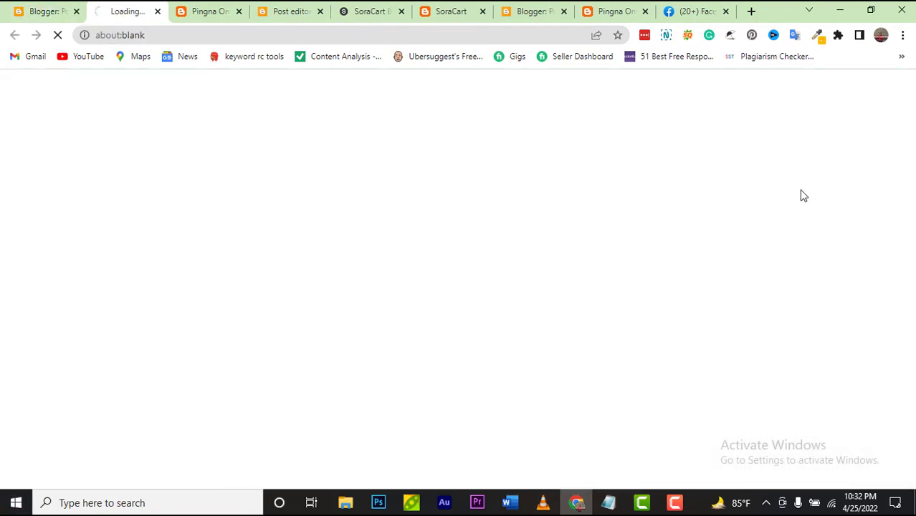
left_click(367, 28)
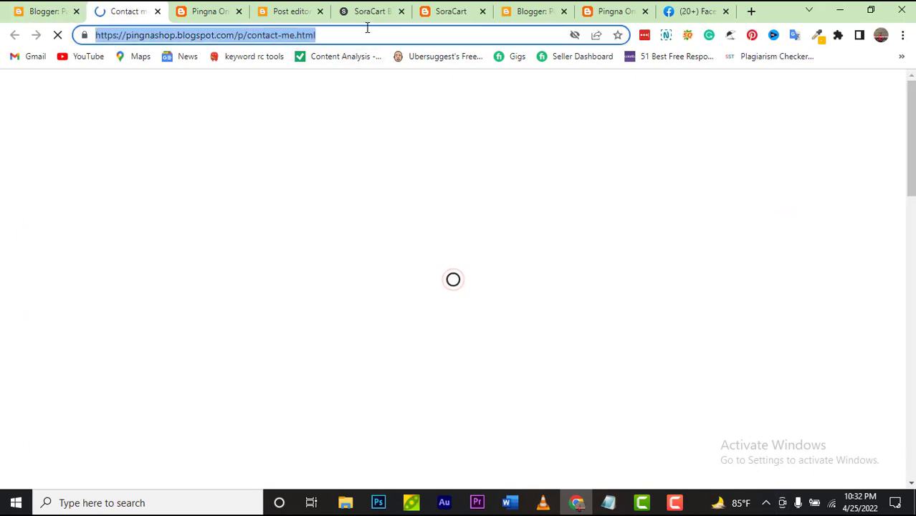
left_click(51, 16)
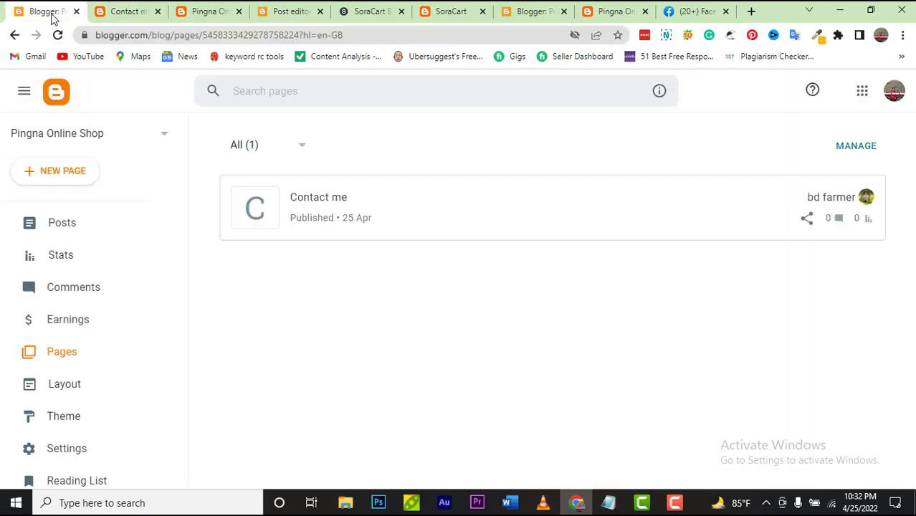
left_click(62, 386)
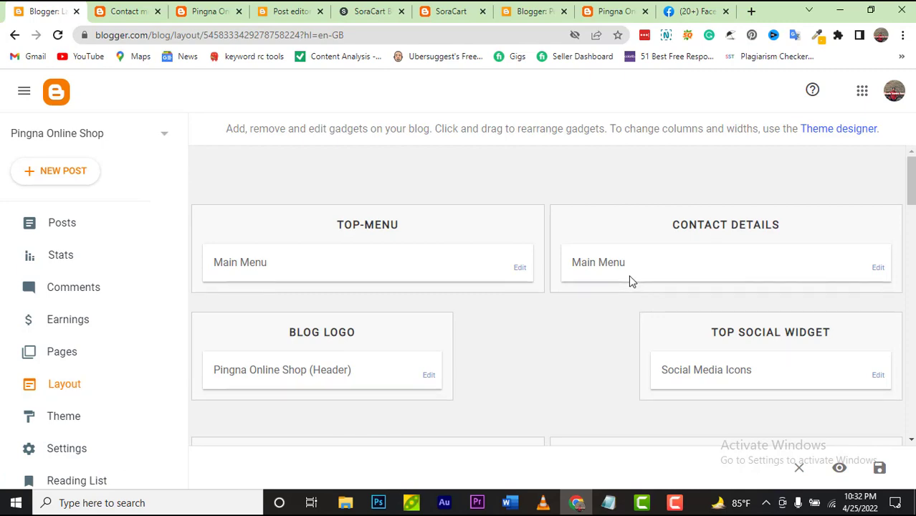
scroll(628, 279, "down", 15)
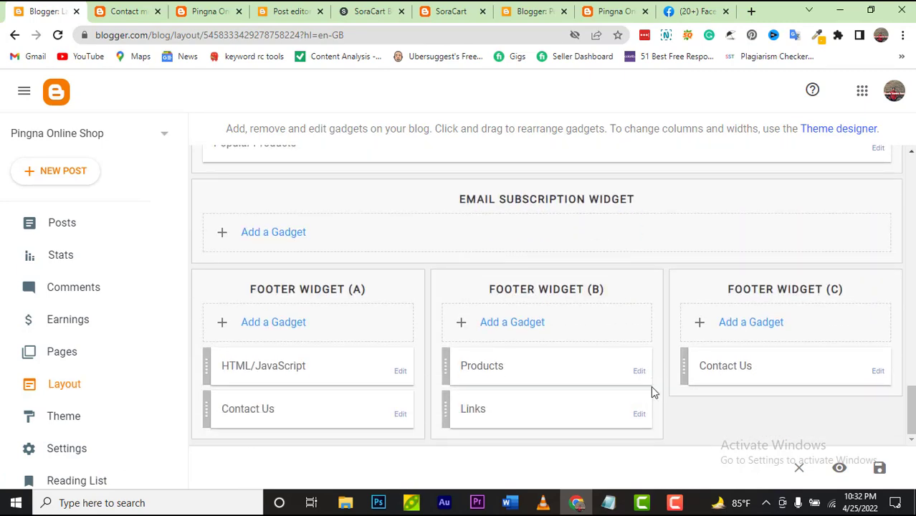
left_click(639, 413)
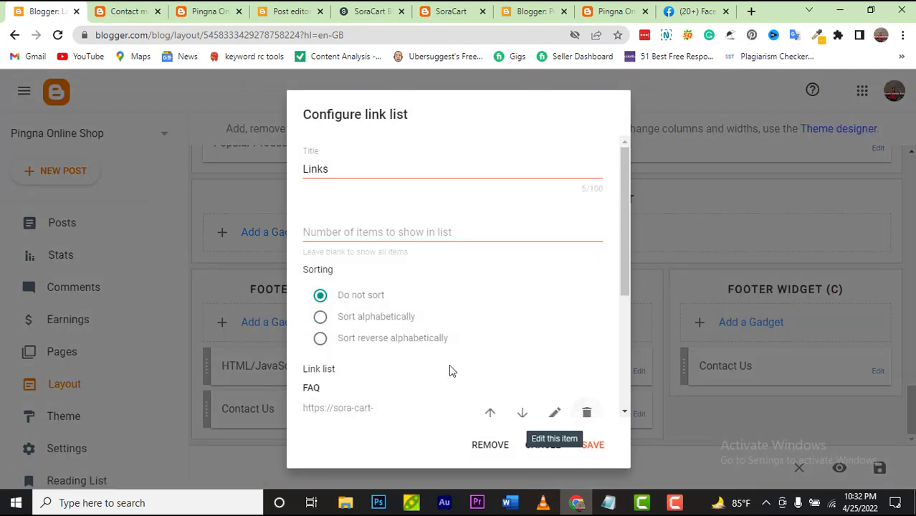
scroll(449, 365, "down", 3)
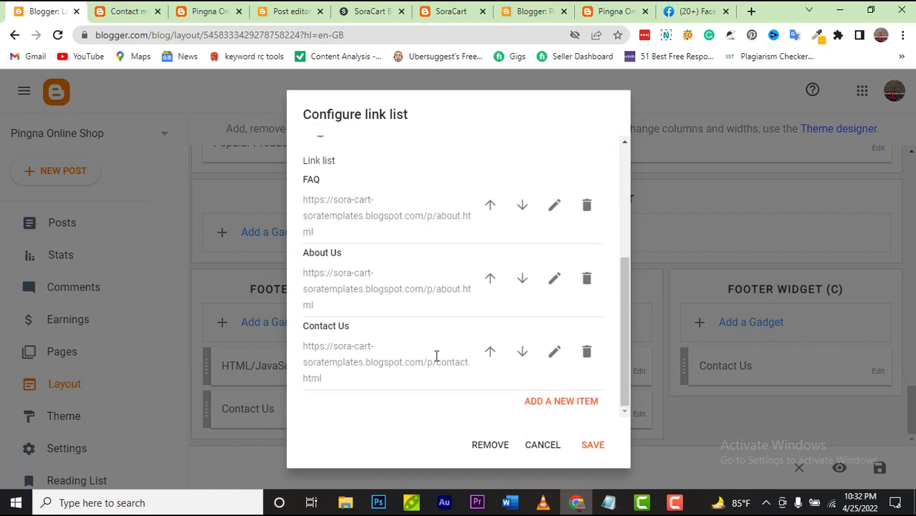
left_click(554, 354)
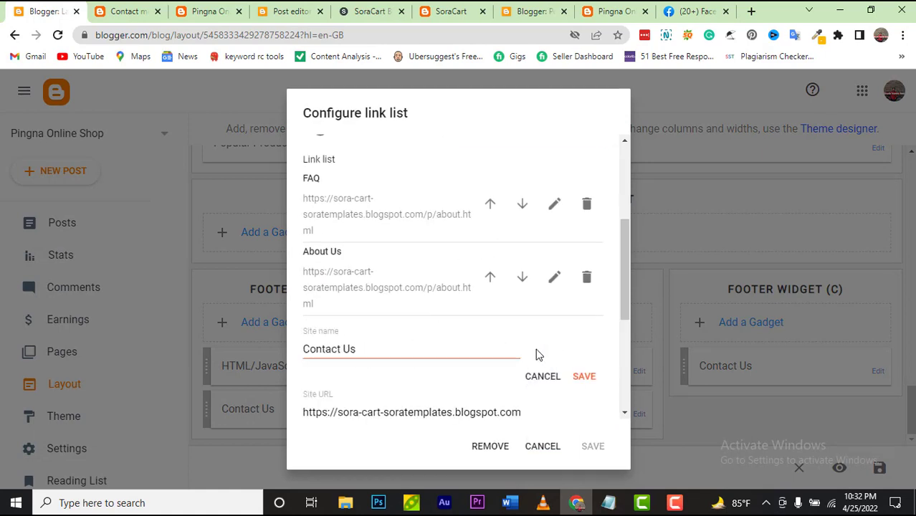
left_click(408, 352)
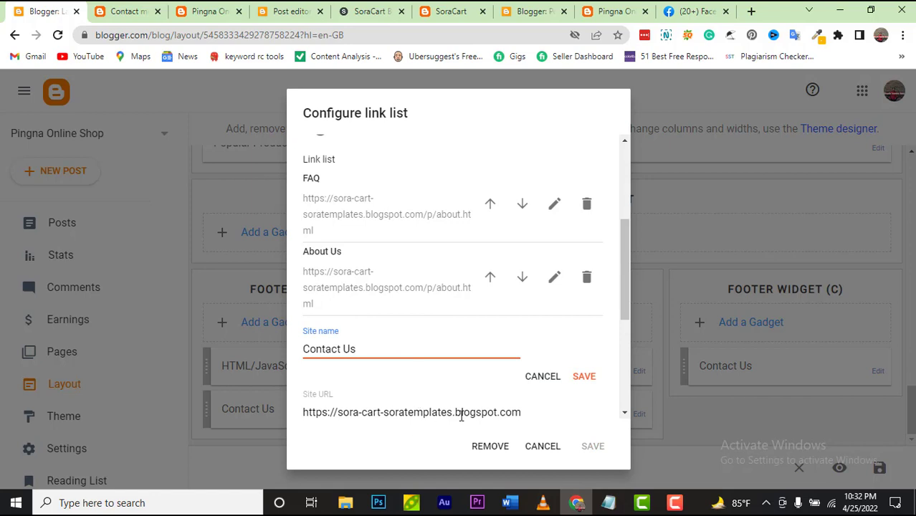
left_click(508, 412)
left_click(508, 412)
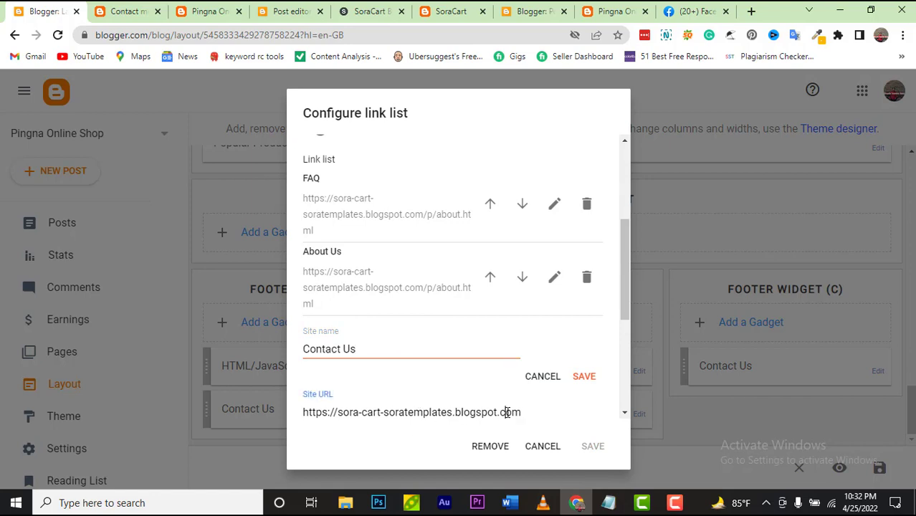
triple_click(507, 412)
key("ctrl+v")
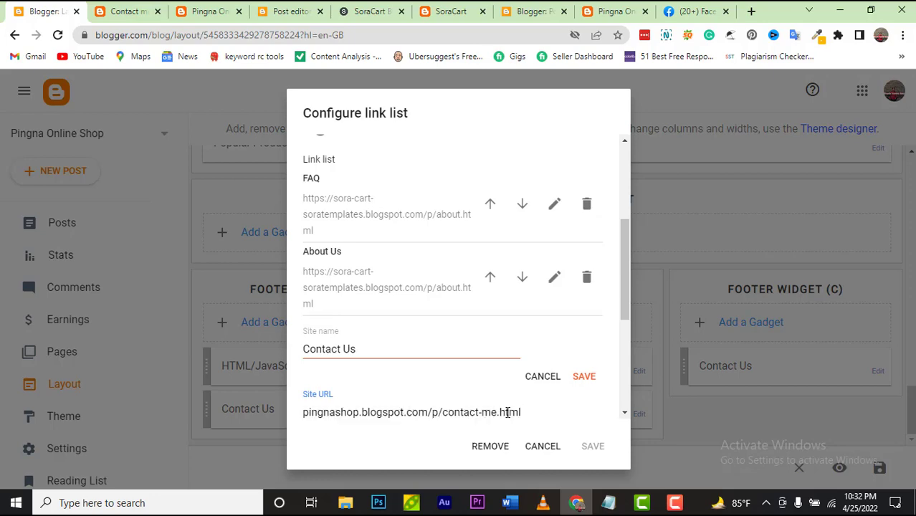
left_click(591, 378)
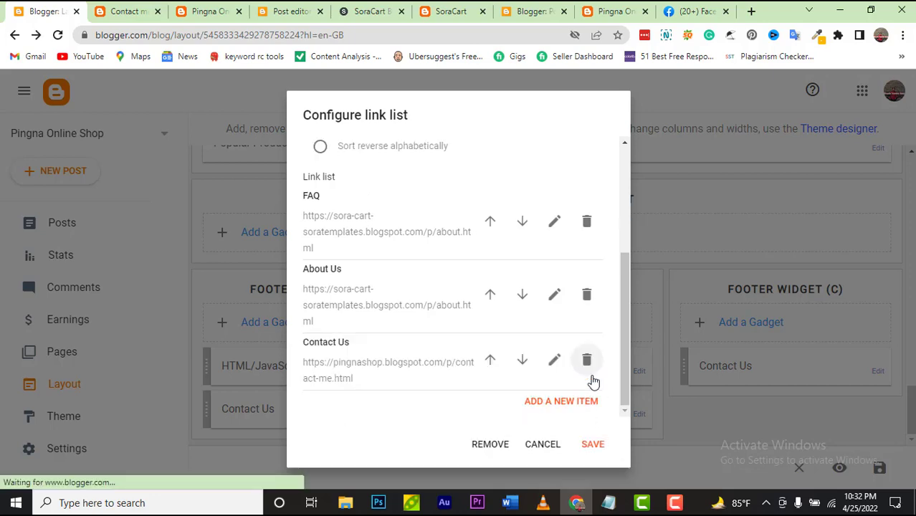
left_click(592, 445)
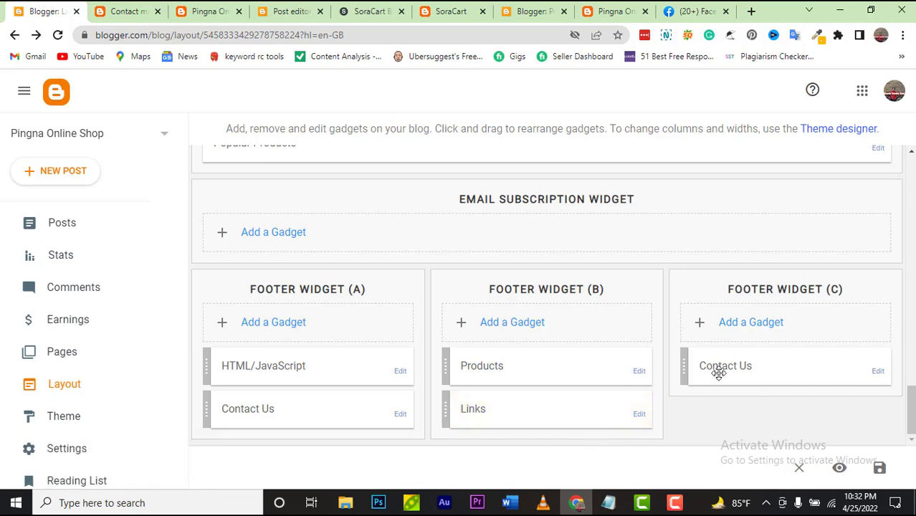
Step: Open the footer Contact Us gadget's code after checking the live Contact me page
left_click(878, 373)
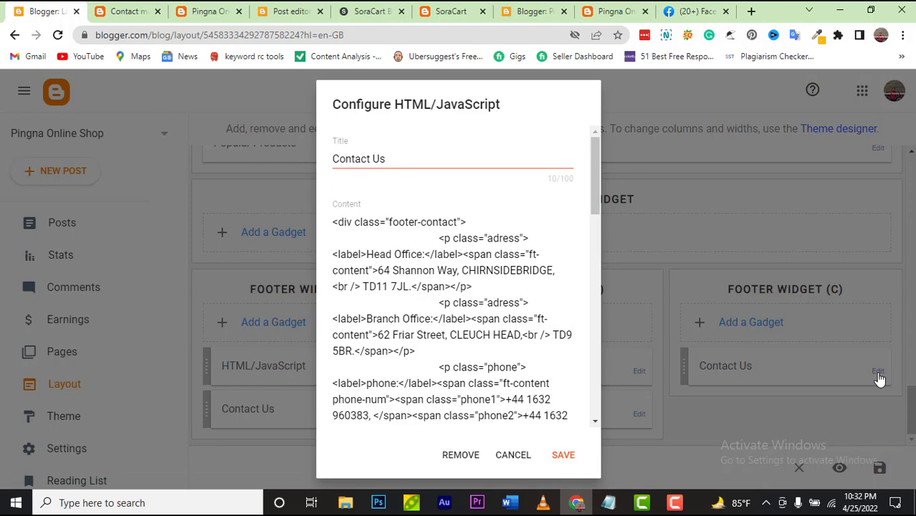
left_click(119, 11)
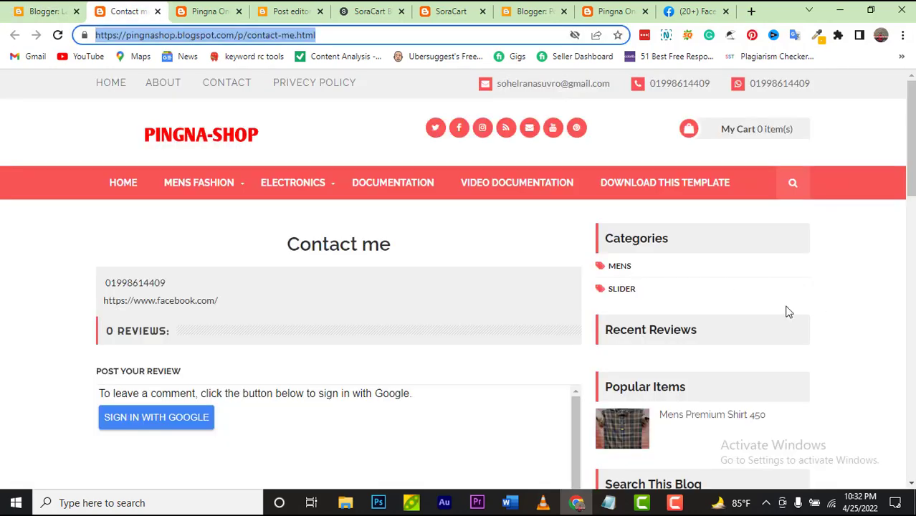
scroll(788, 311, "down", 8)
scroll(607, 249, "down", 5)
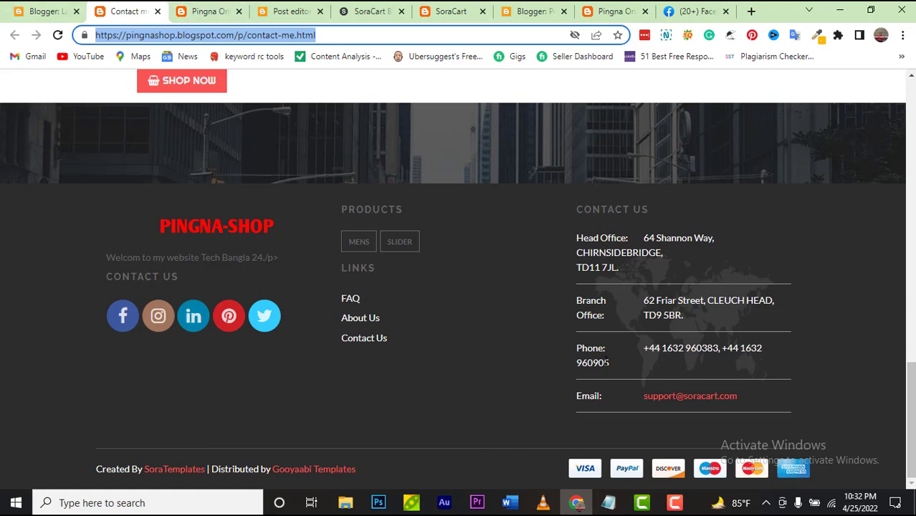
left_click(44, 12)
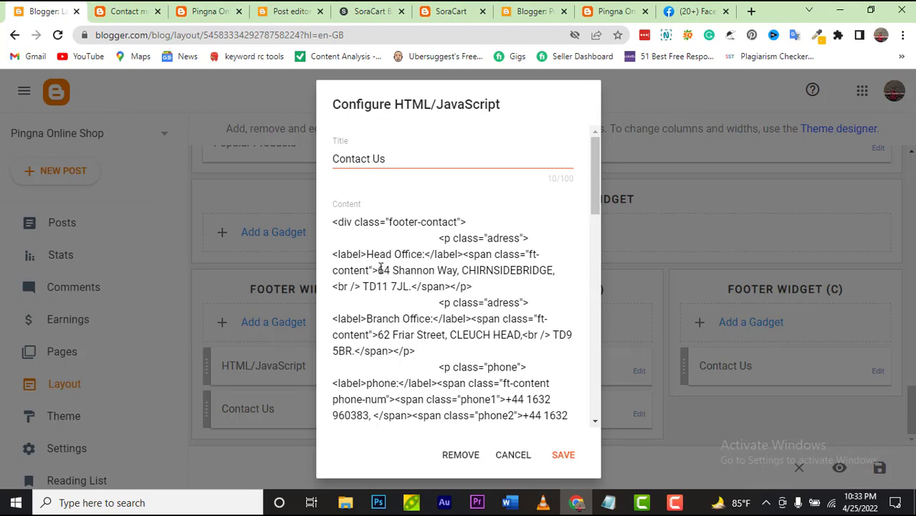
Step: Replace the head office address with 'Chittagong, Bangladesh,'
left_click_drag(379, 270, 552, 276)
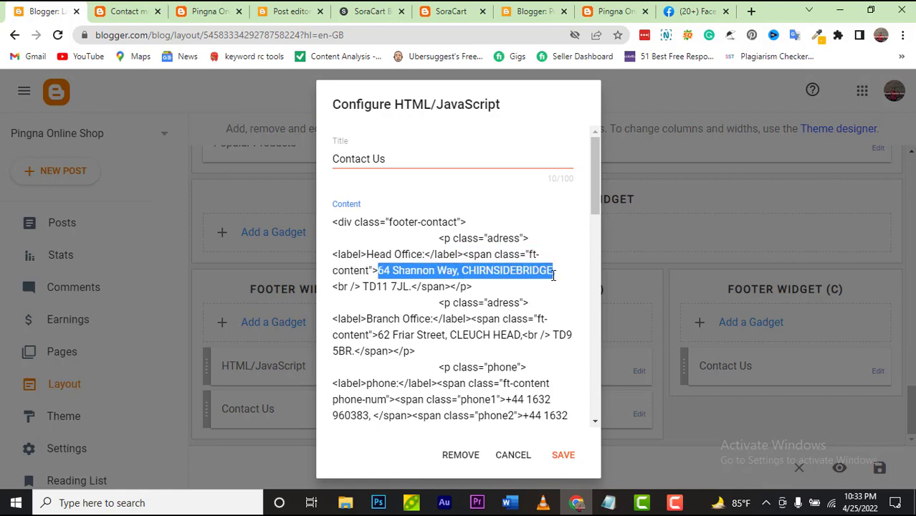
type("Chitta,")
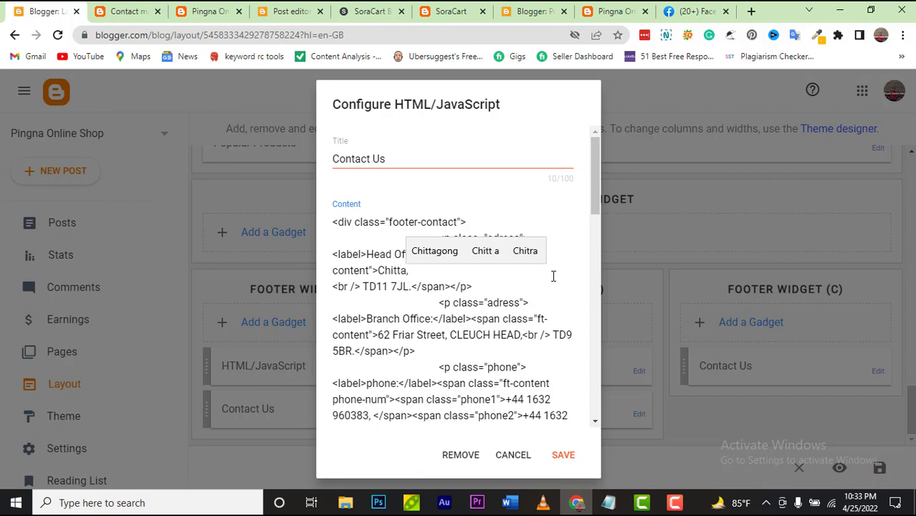
left_click(463, 255)
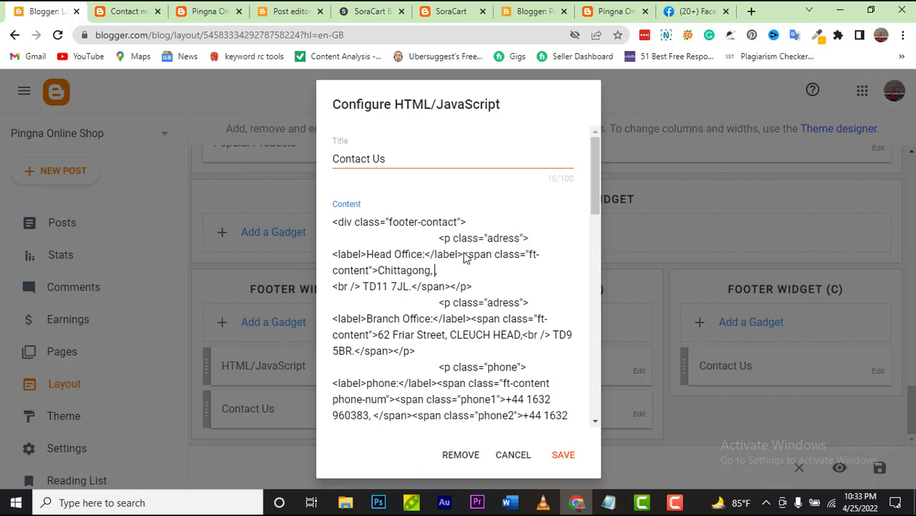
type(", Bangla")
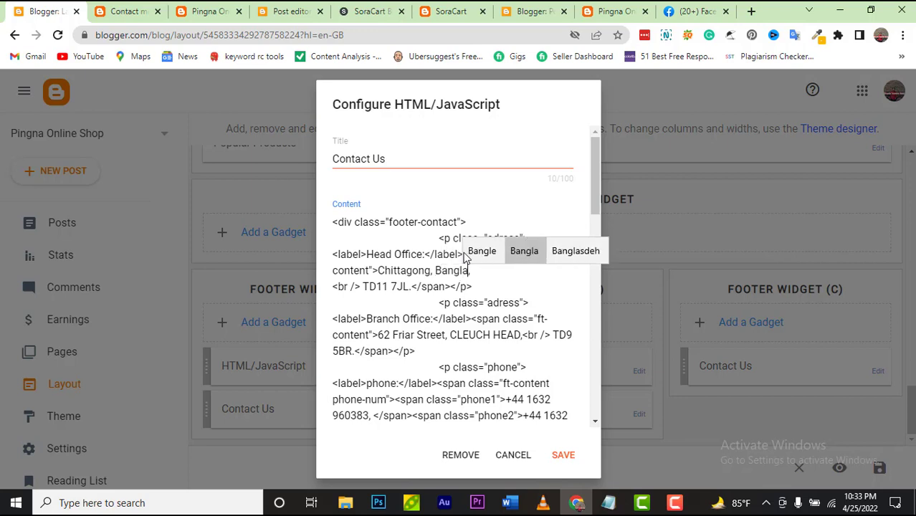
type("desh")
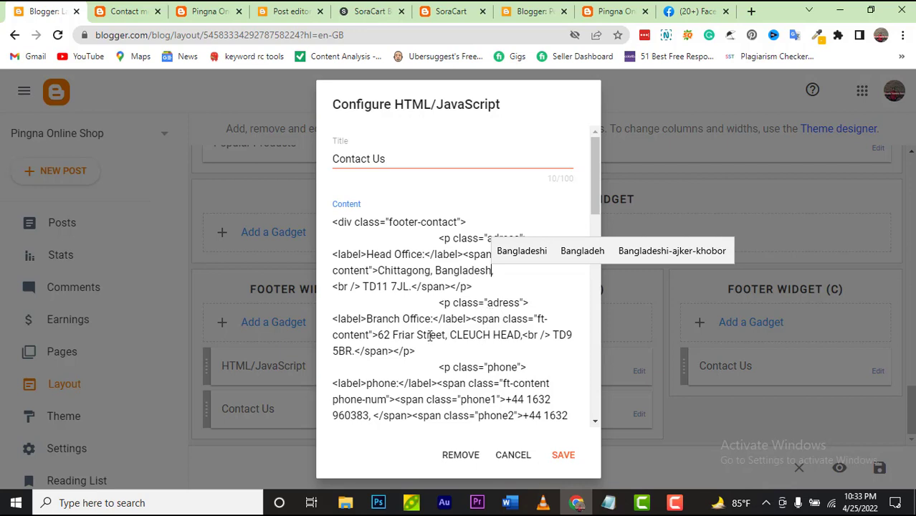
type(",")
Step: Replace the branch office address with 'chittagong'
left_click_drag(380, 334, 524, 337)
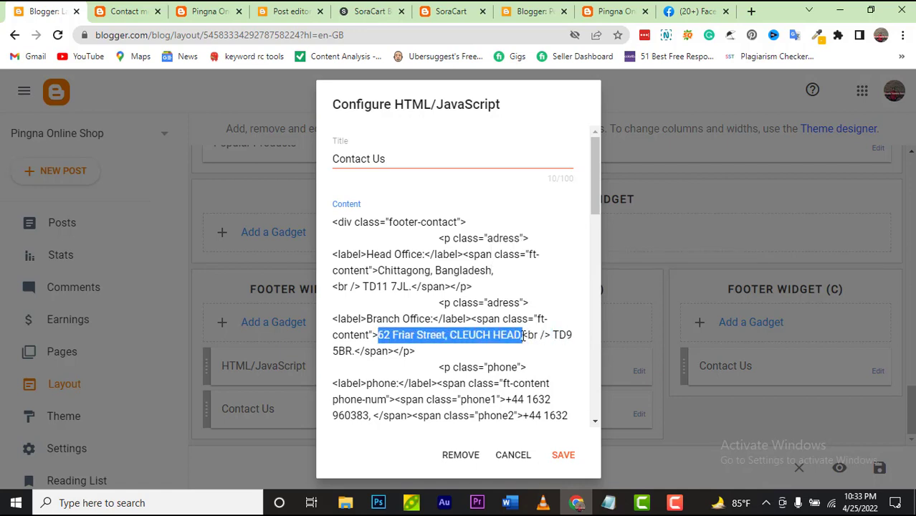
type("chit")
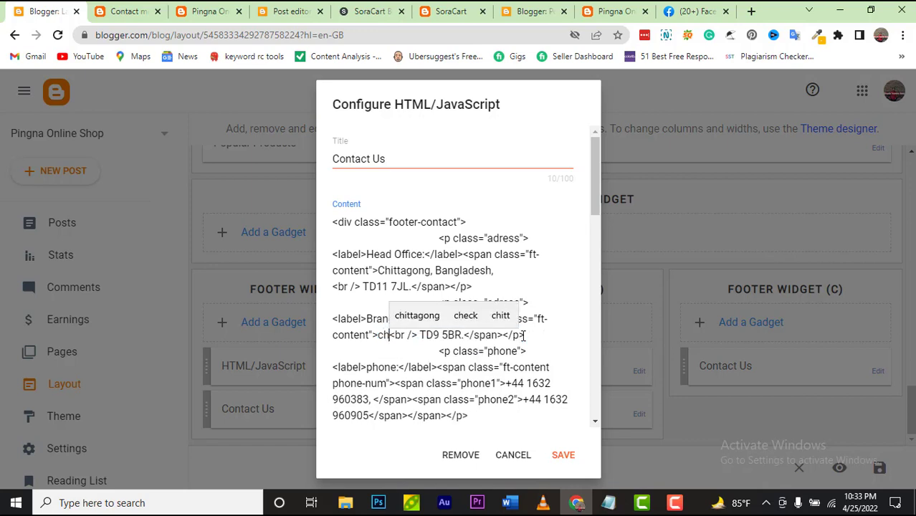
left_click(430, 316)
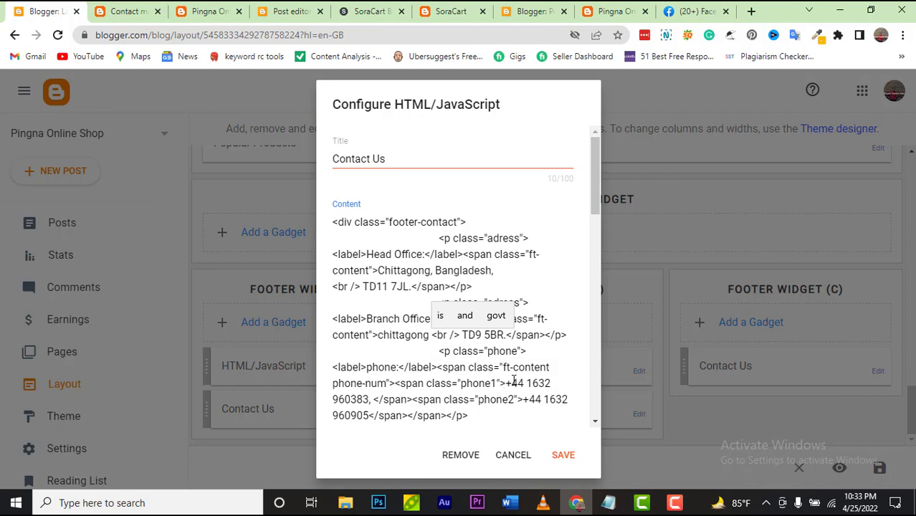
left_click_drag(507, 383, 376, 397)
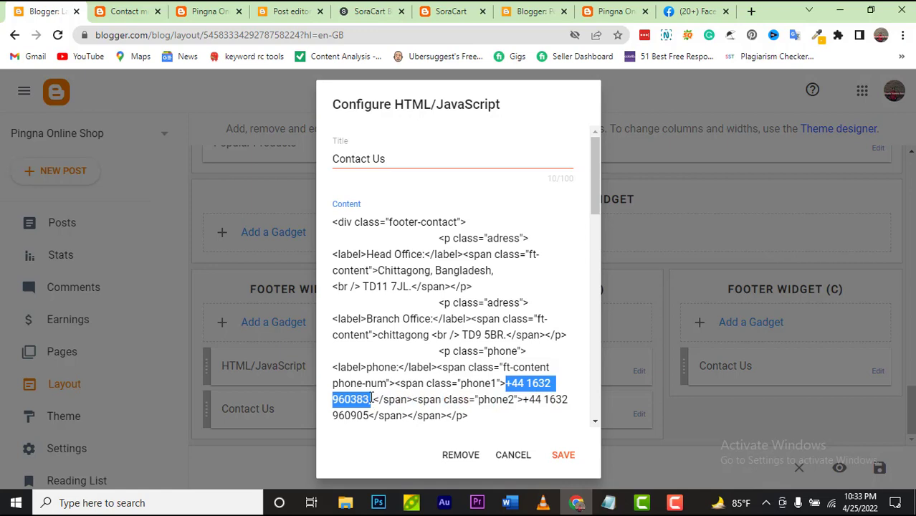
Step: Replace both phone numbers in the gadget code with the owner's new numbers
key("BackSpace")
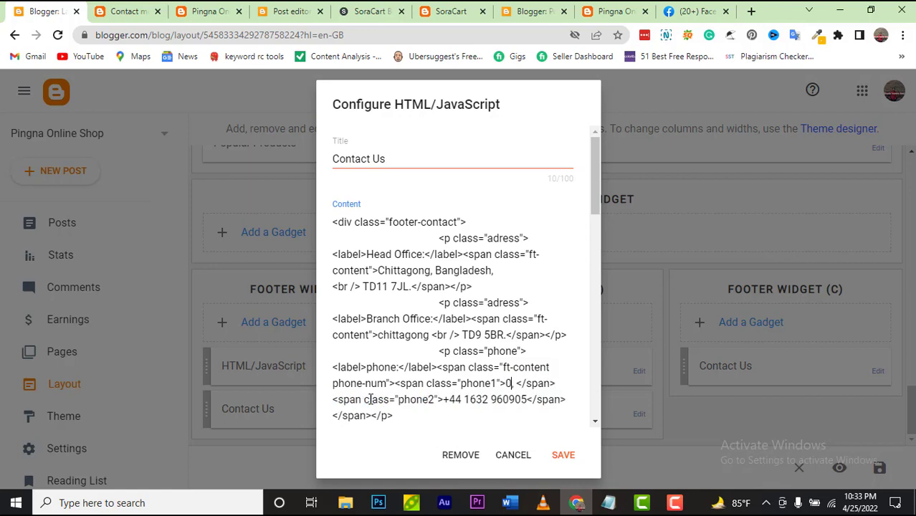
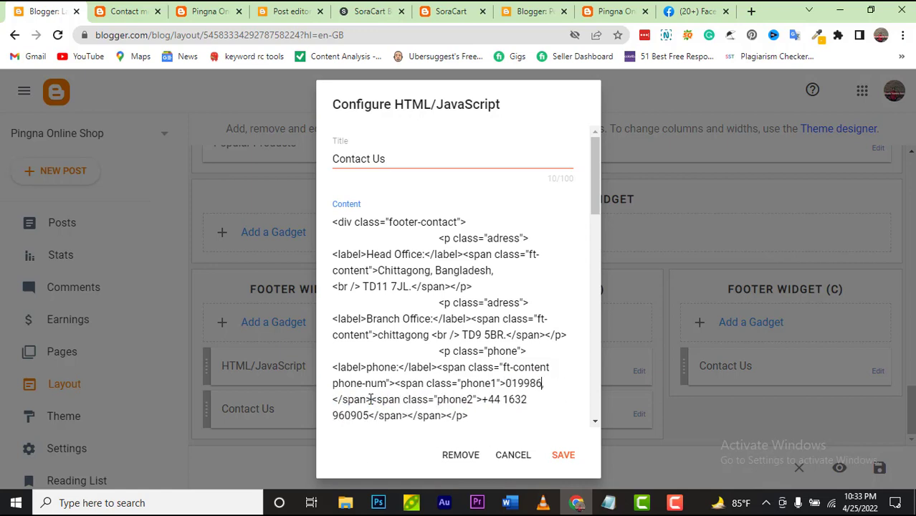
scroll(451, 399, "down", 1)
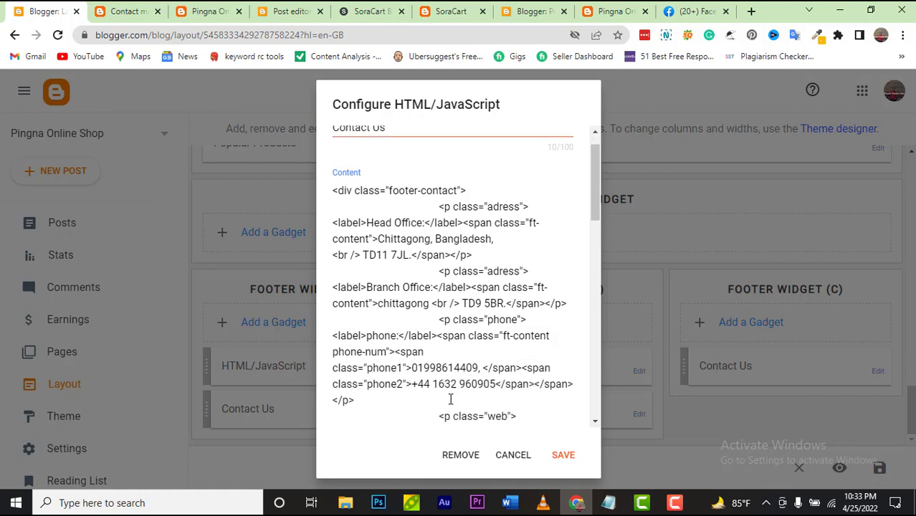
left_click_drag(413, 349, 498, 349)
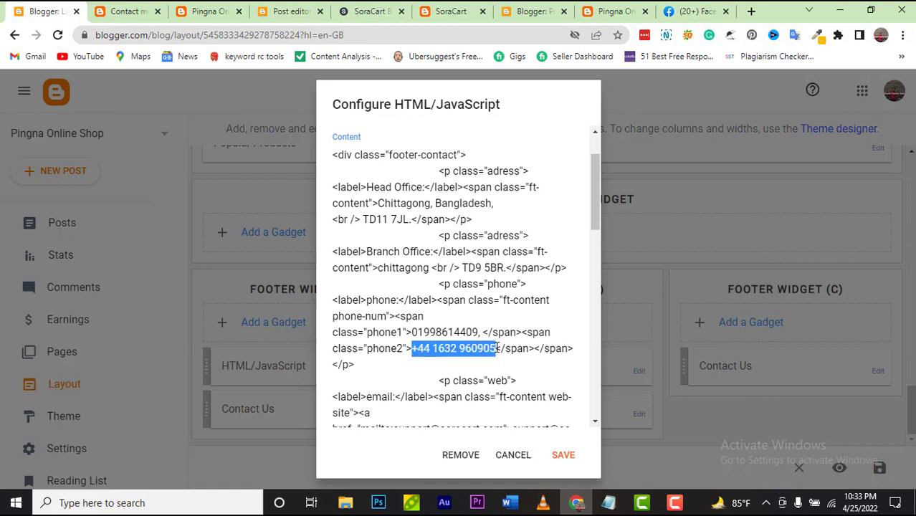
key("BackSpace")
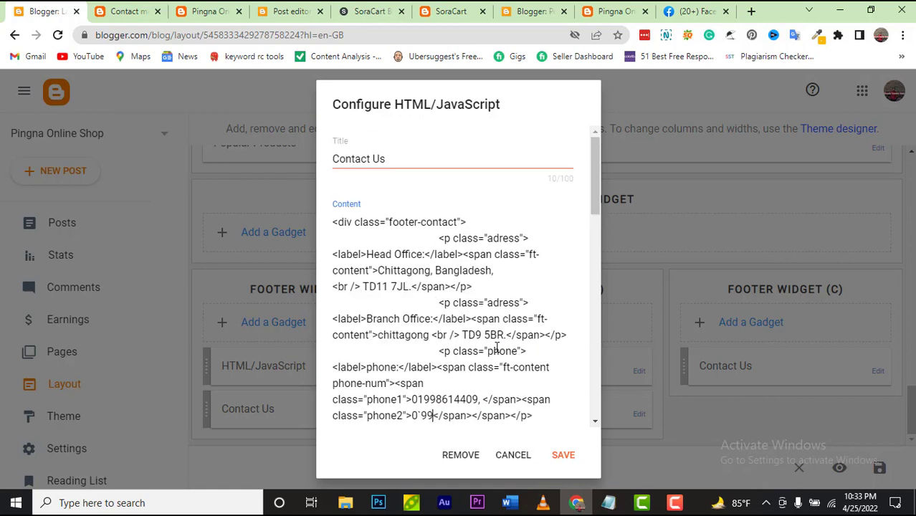
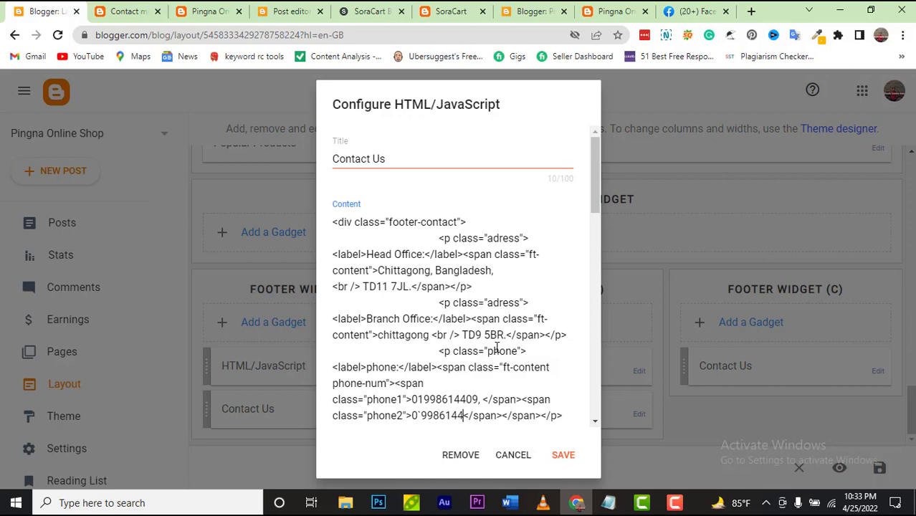
Step: Point the email link's mailto address to the owner's Gmail address and save the gadget
scroll(497, 349, "down", 4)
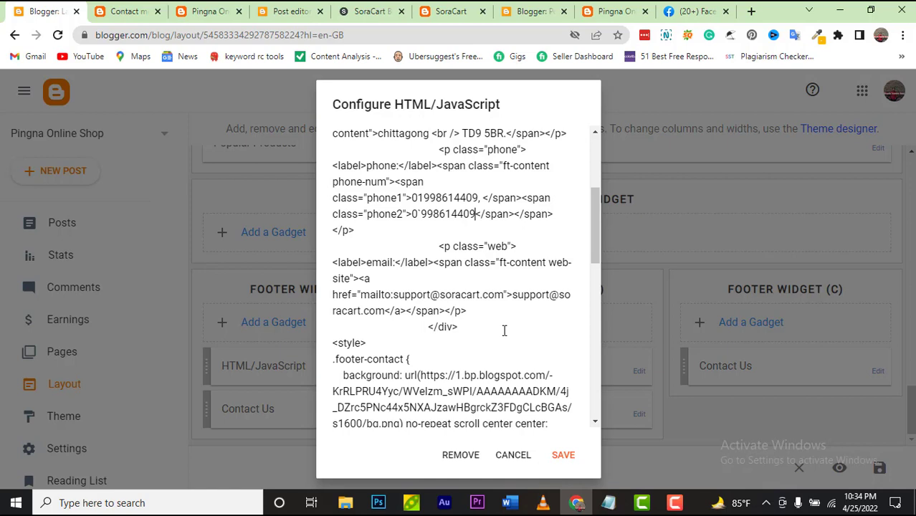
left_click_drag(359, 295, 506, 297)
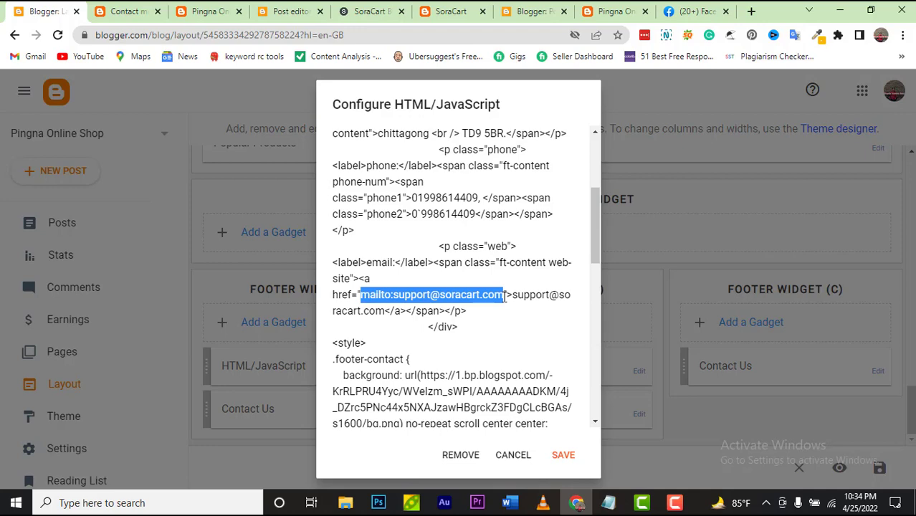
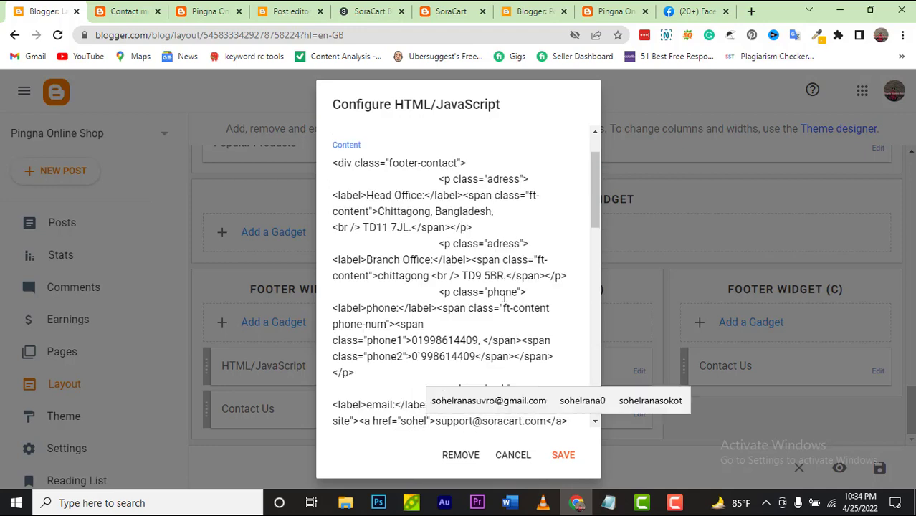
left_click(513, 400)
scroll(512, 382, "down", 3)
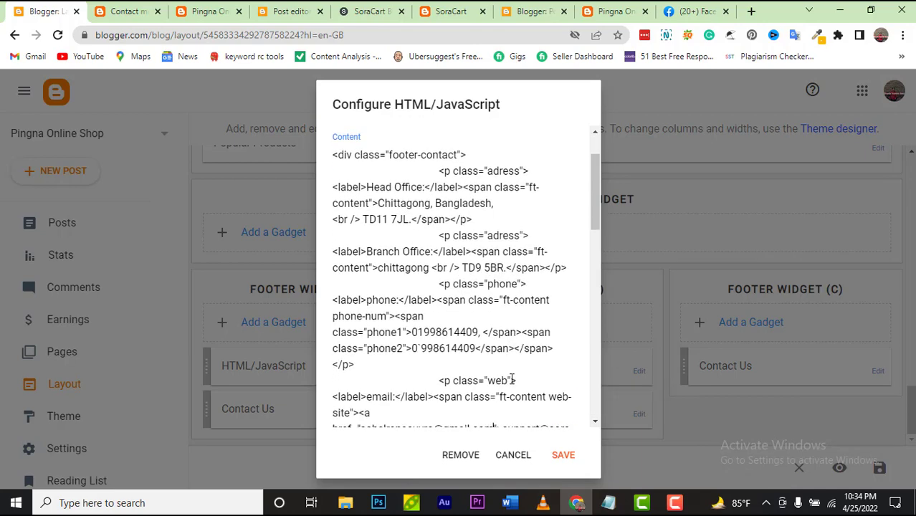
scroll(512, 380, "down", 2)
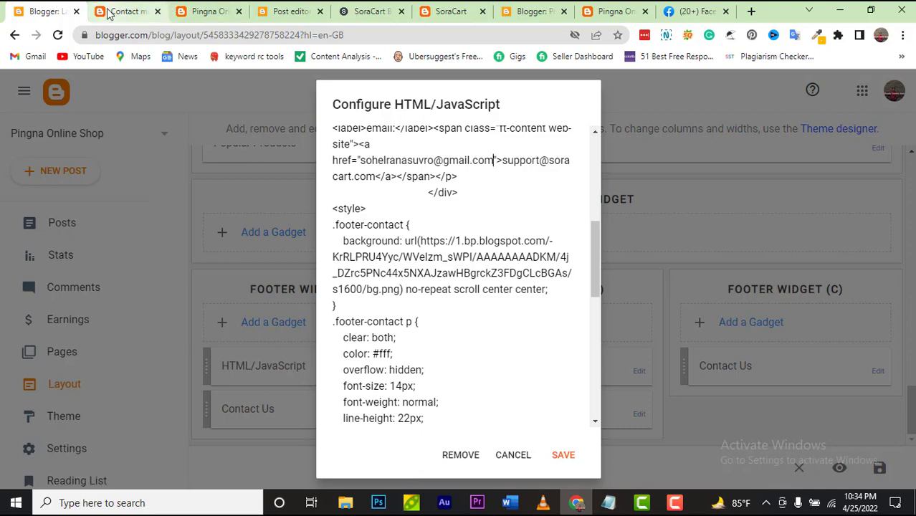
left_click(565, 456)
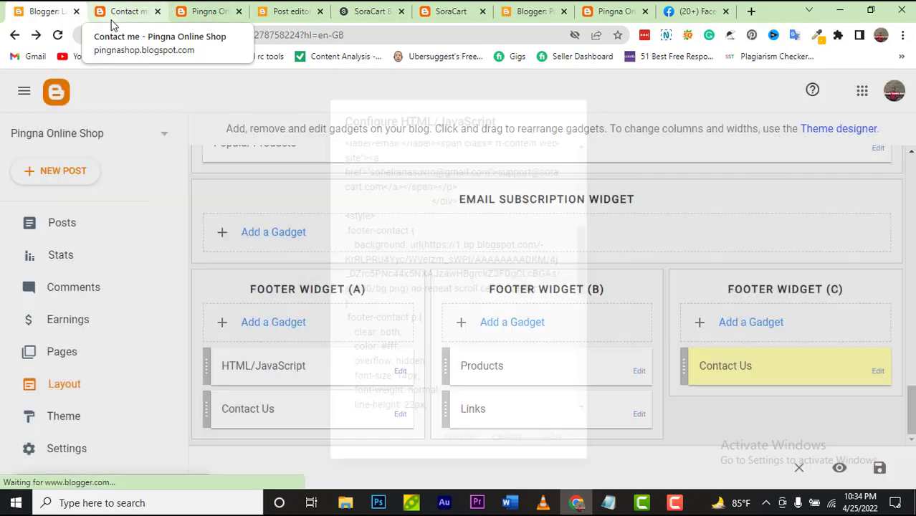
Step: Reload the live Contact me page to verify the new footer details, then return to Layout
left_click(112, 25)
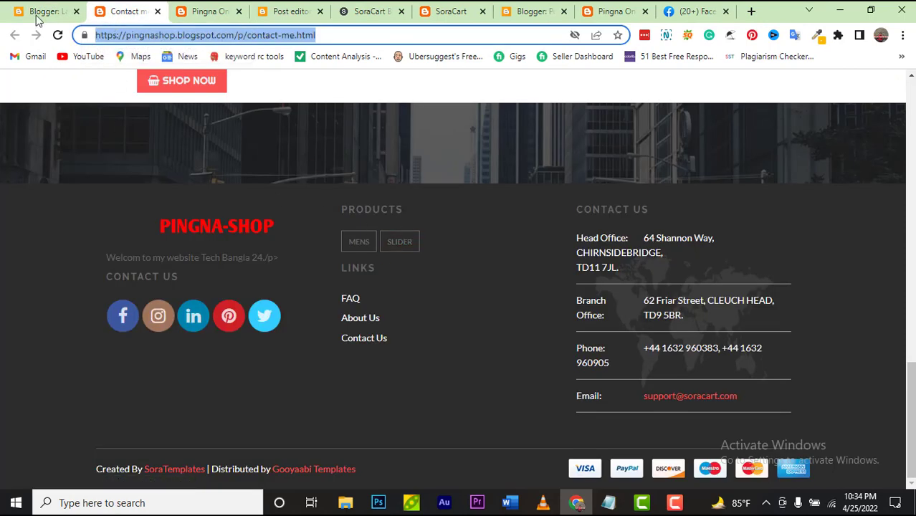
left_click(57, 36)
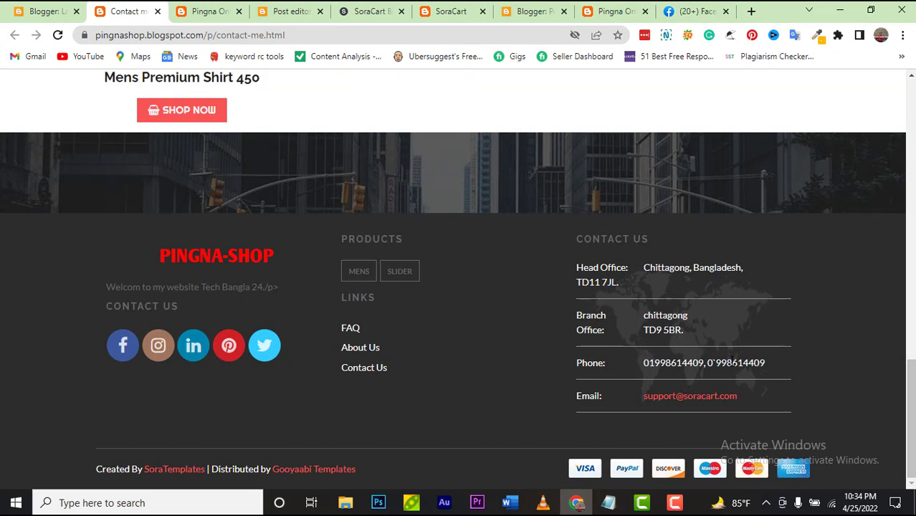
left_click(33, 13)
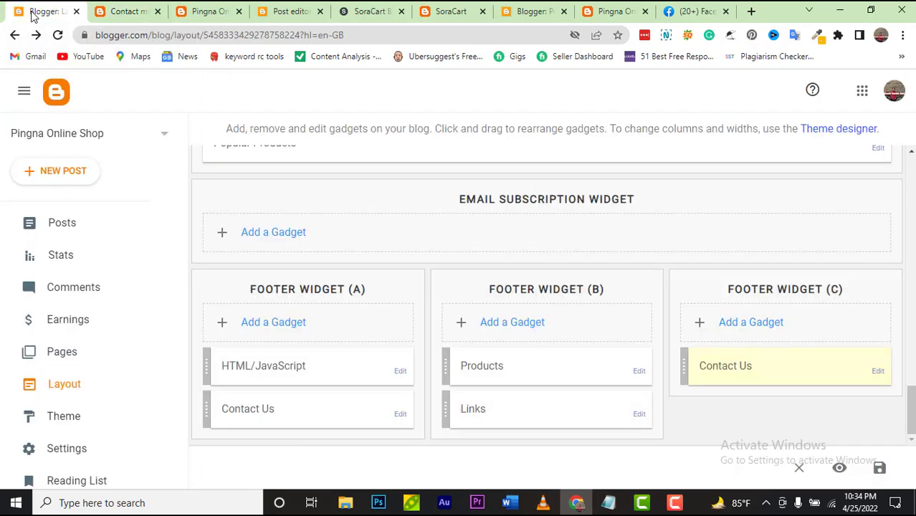
Step: Close the Links gadget settings without making changes
left_click(639, 411)
scroll(480, 347, "down", 3)
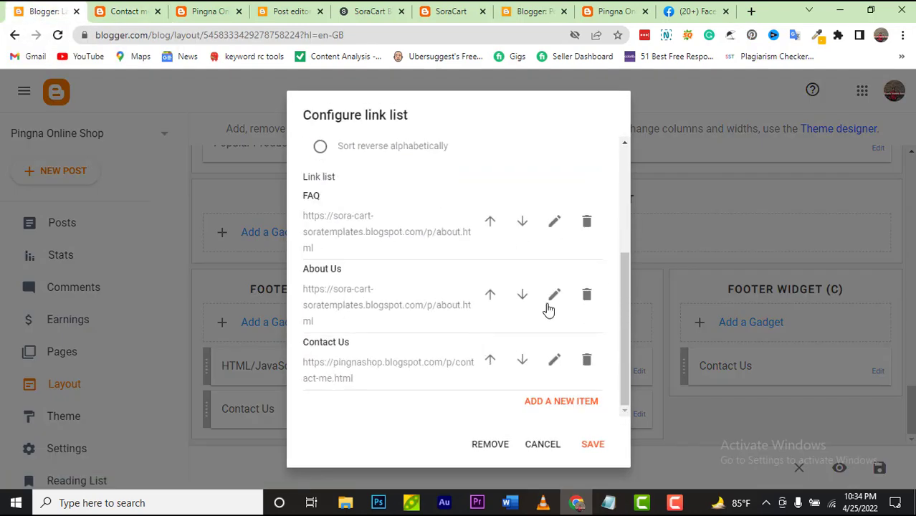
left_click(545, 446)
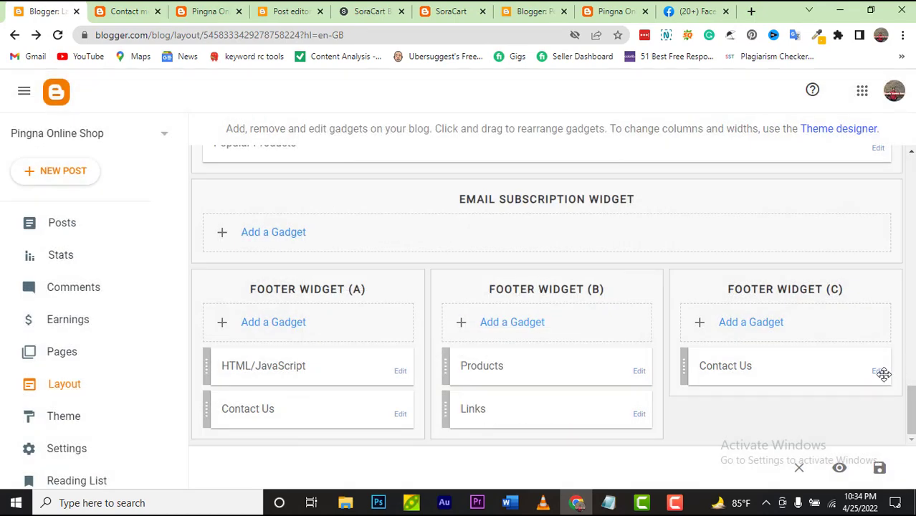
Step: Change the Contact Us gadget's email link text to the owner's Gmail address and save
left_click(881, 372)
scroll(482, 322, "down", 10)
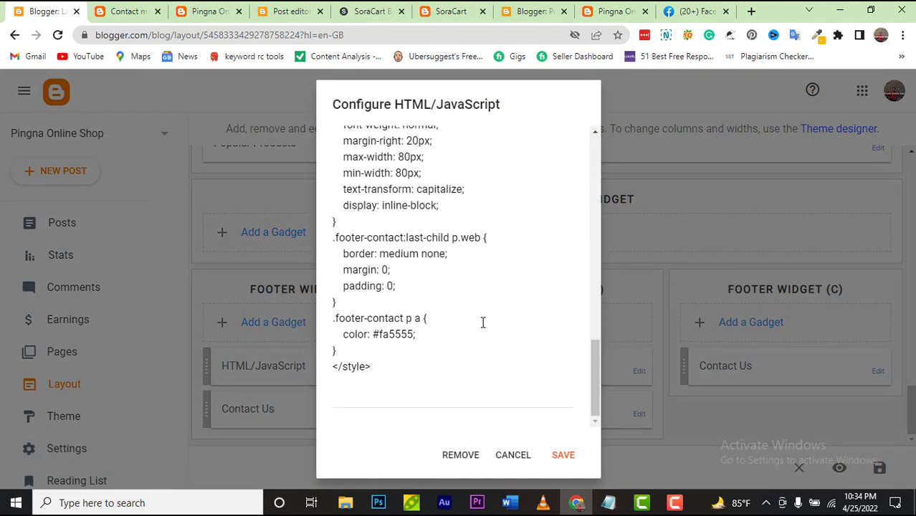
scroll(482, 323, "up", 8)
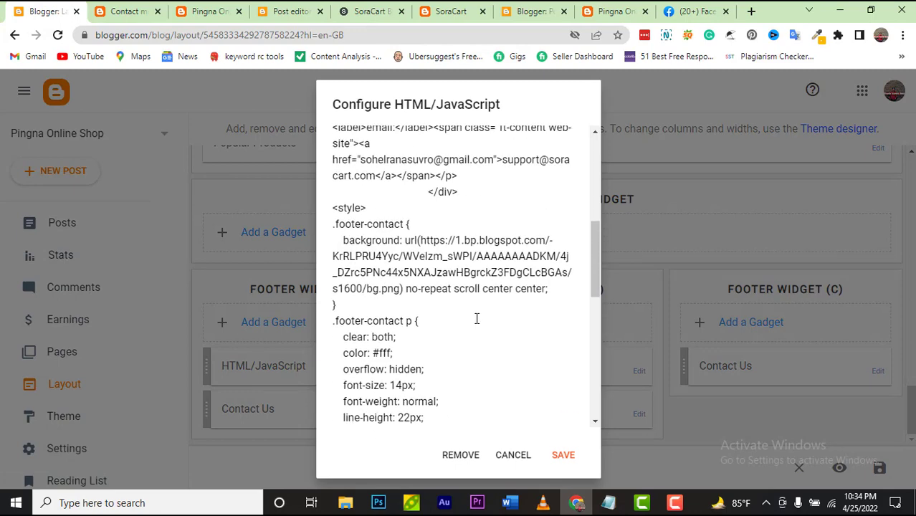
scroll(477, 319, "up", 1)
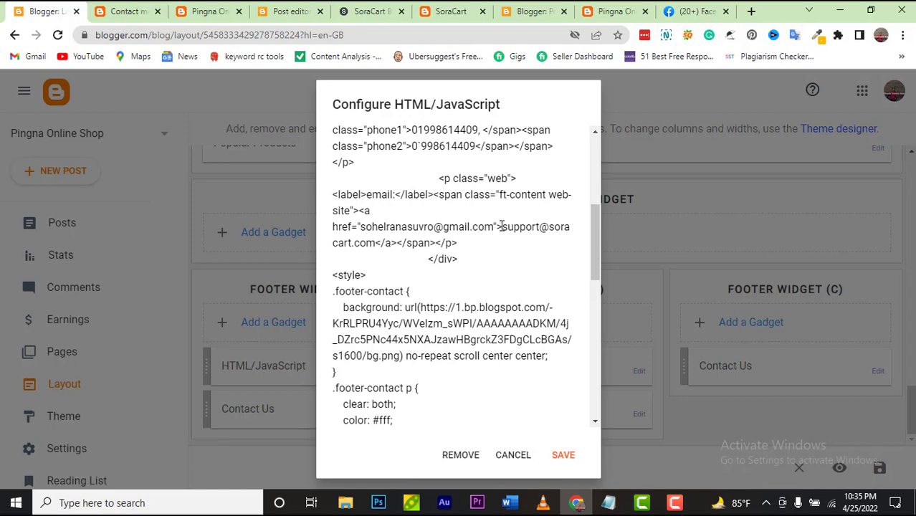
left_click_drag(502, 226, 379, 244)
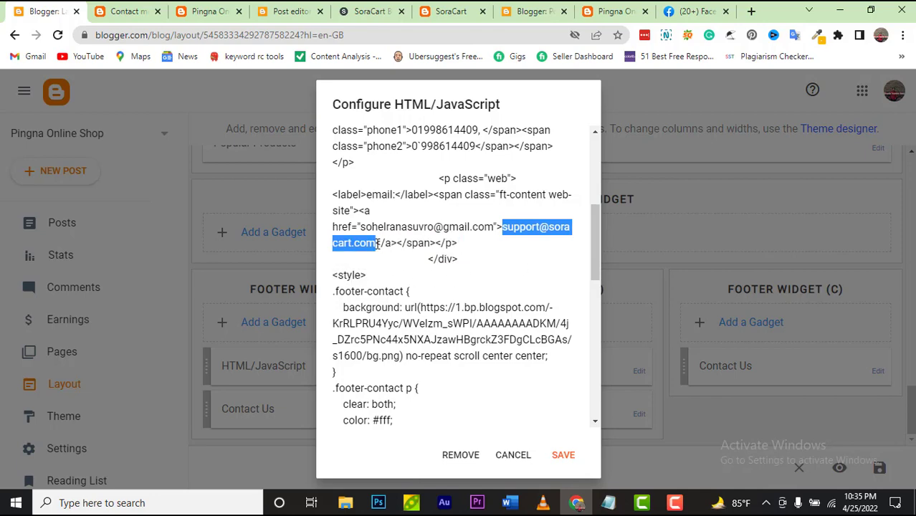
type("sohrl")
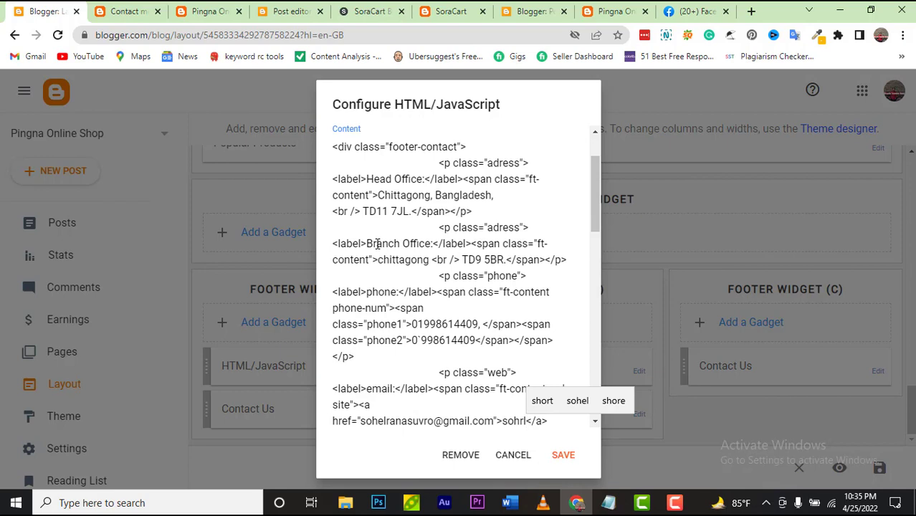
key("BackSpace")
key("BackSpace")
key("BackSpace")
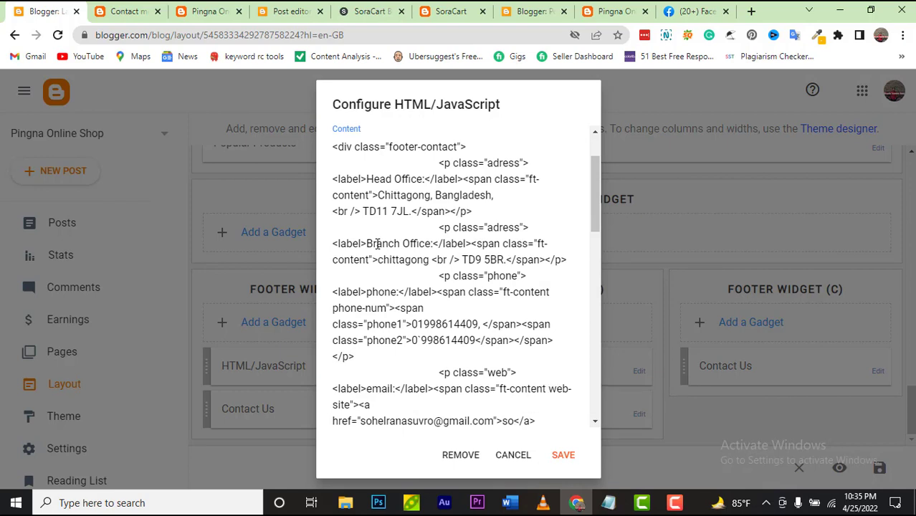
type("hel")
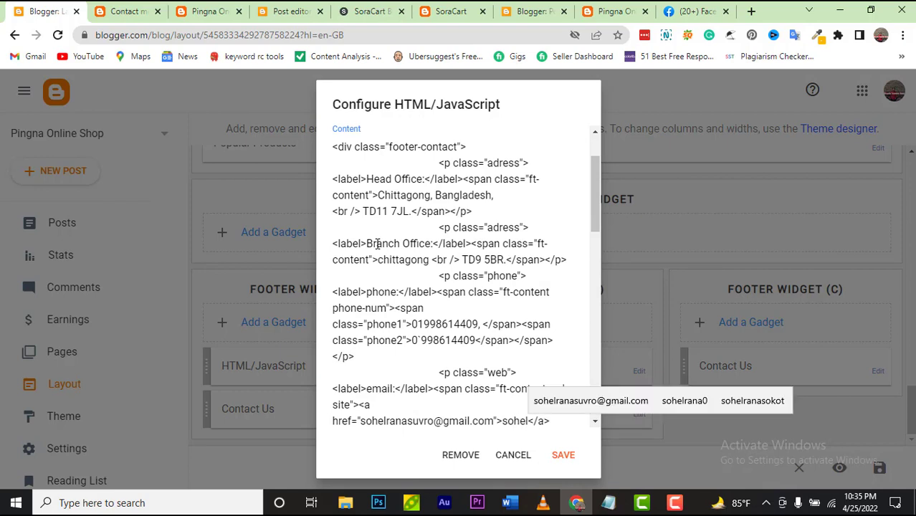
left_click(596, 396)
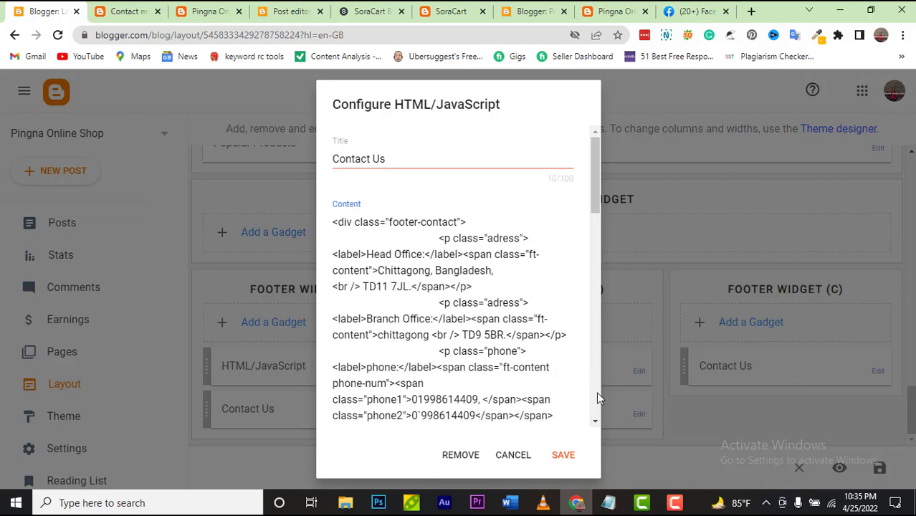
left_click(561, 457)
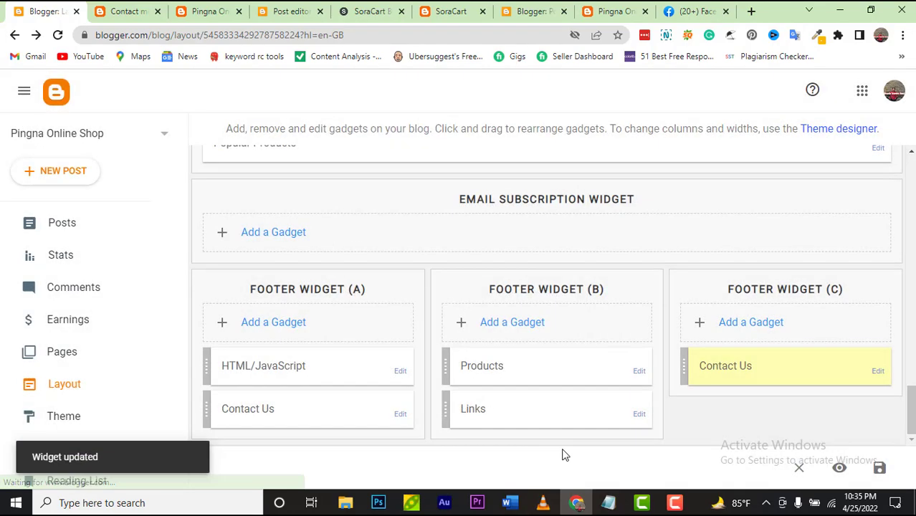
left_click(131, 13)
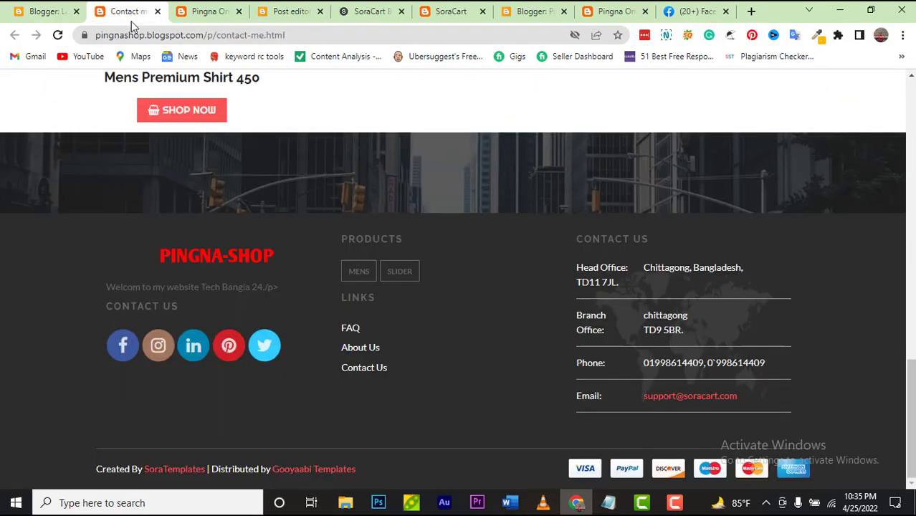
Step: Reload the live Contact me page to check the footer update
left_click(60, 38)
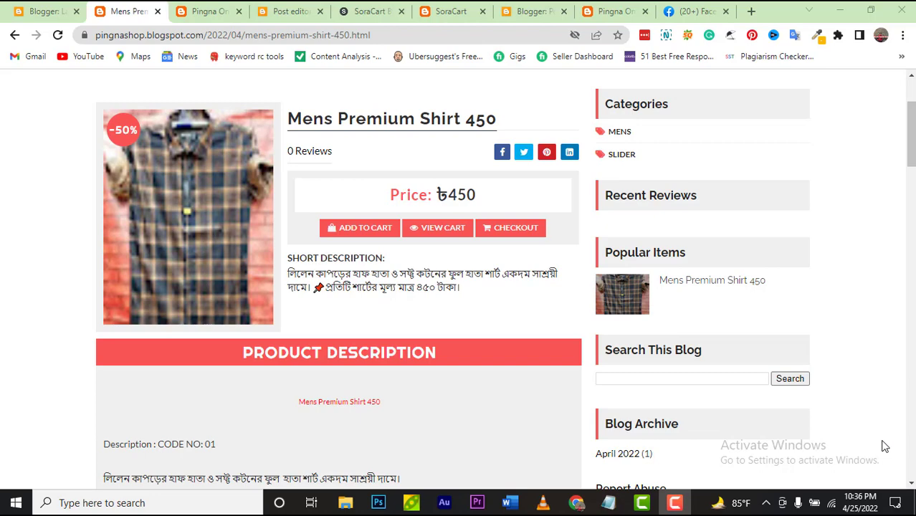
Step: Try the Mens Premium Shirt 450 product's checkout link and come back to the product
scroll(870, 445, "up", 2)
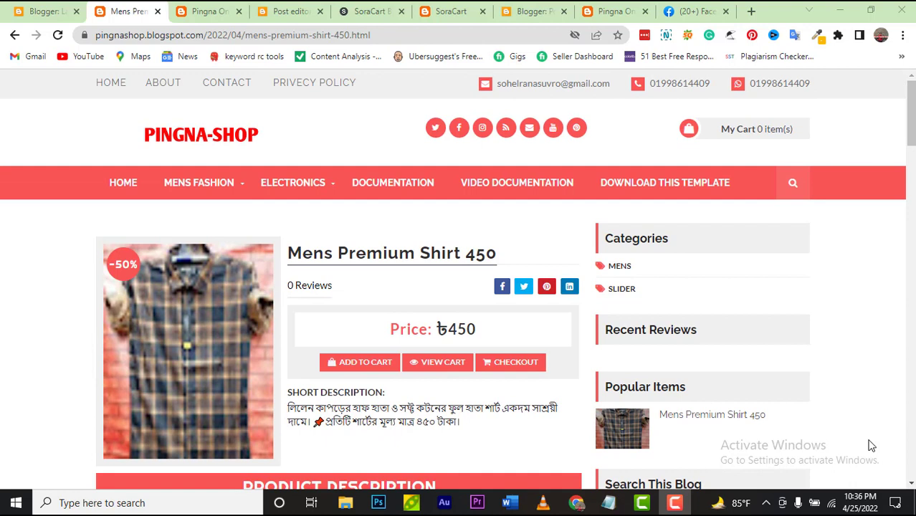
left_click(528, 374)
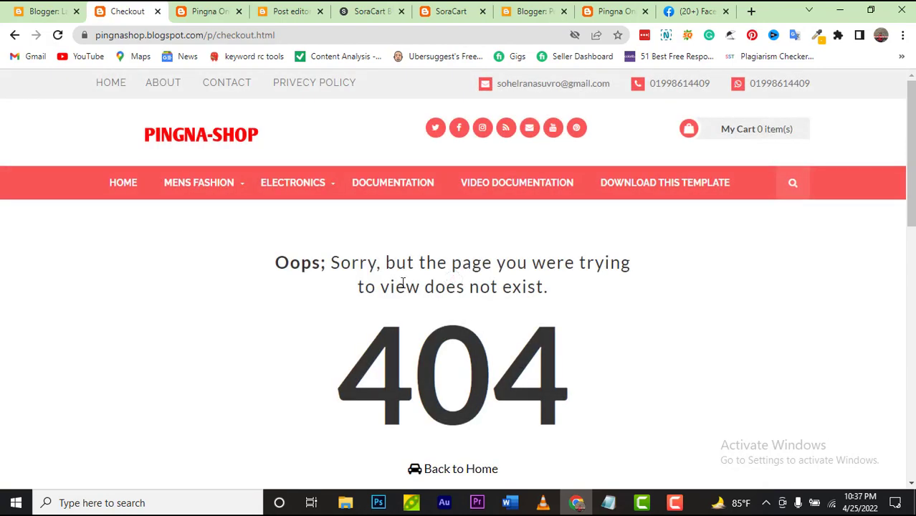
left_click(15, 35)
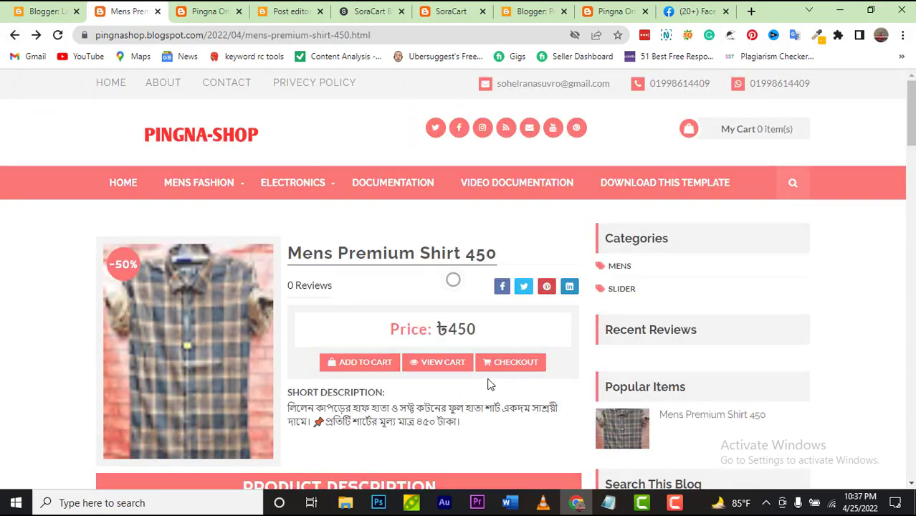
Step: Add the shirt to the cart, check out to the 404 page, and return home
left_click(357, 363)
mouse_move(741, 130)
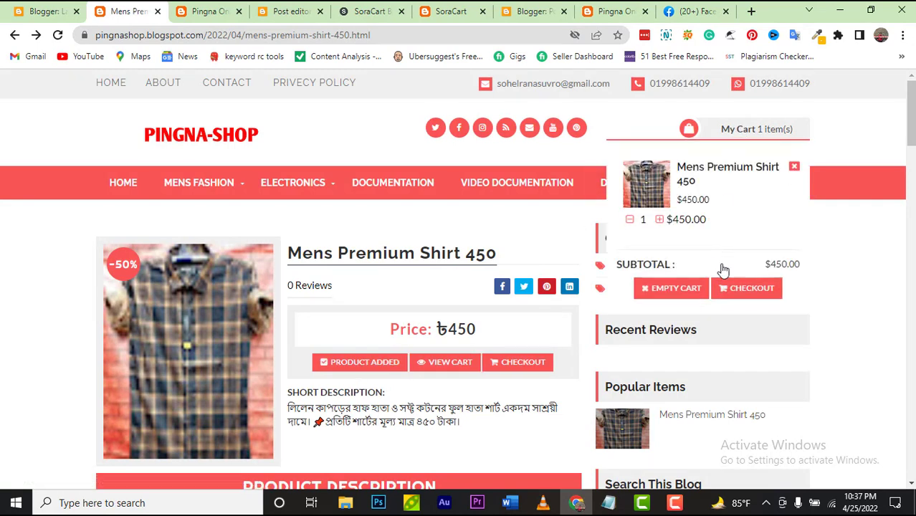
left_click(729, 292)
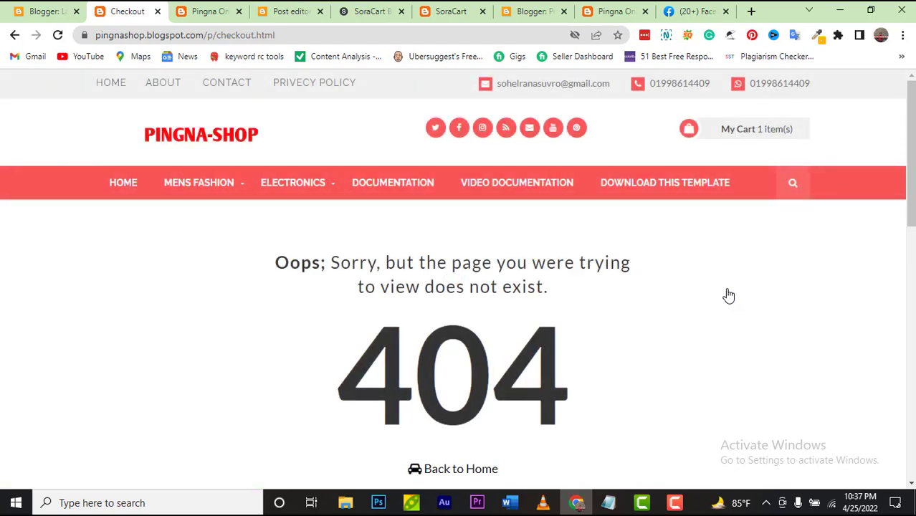
left_click(422, 470)
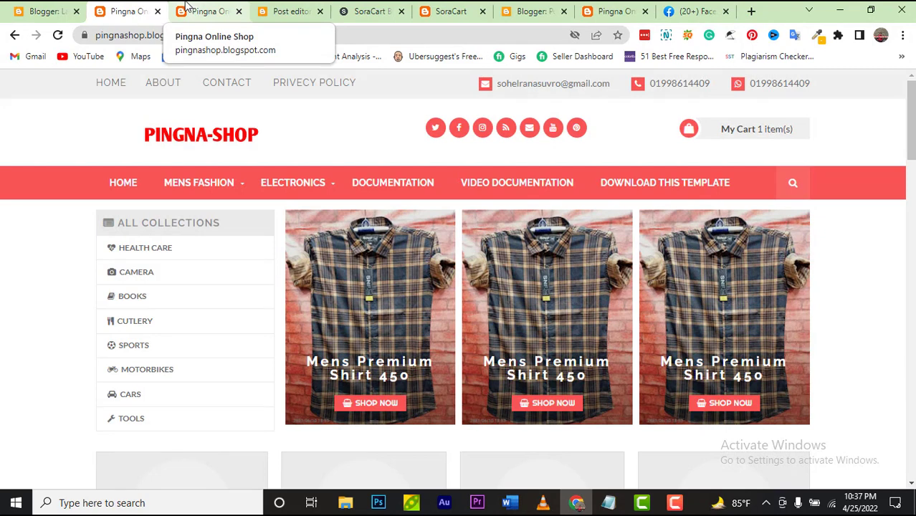
left_click(694, 11)
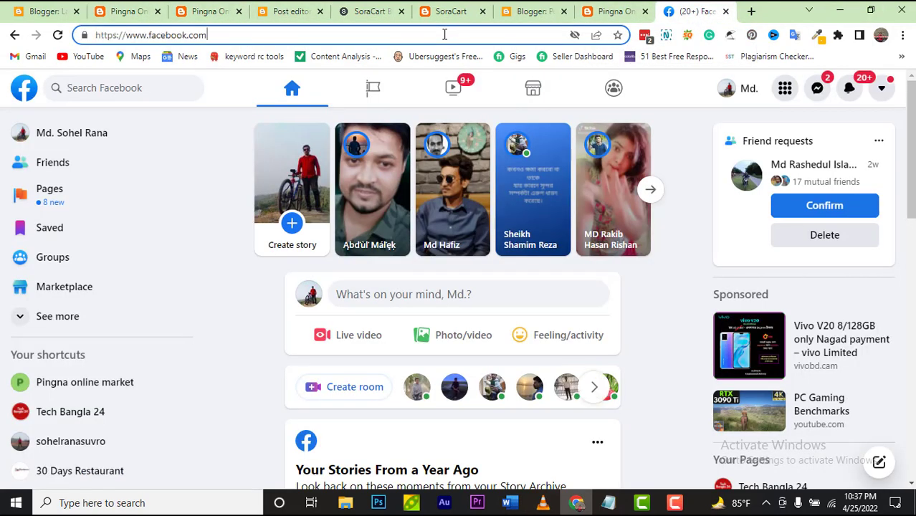
Step: Search the web for 'google form' from the address bar
left_click(444, 34)
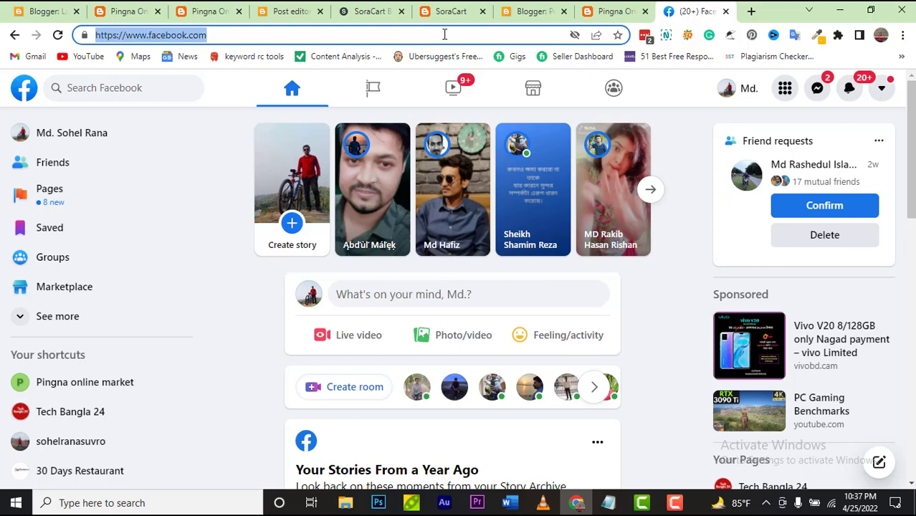
type("googla")
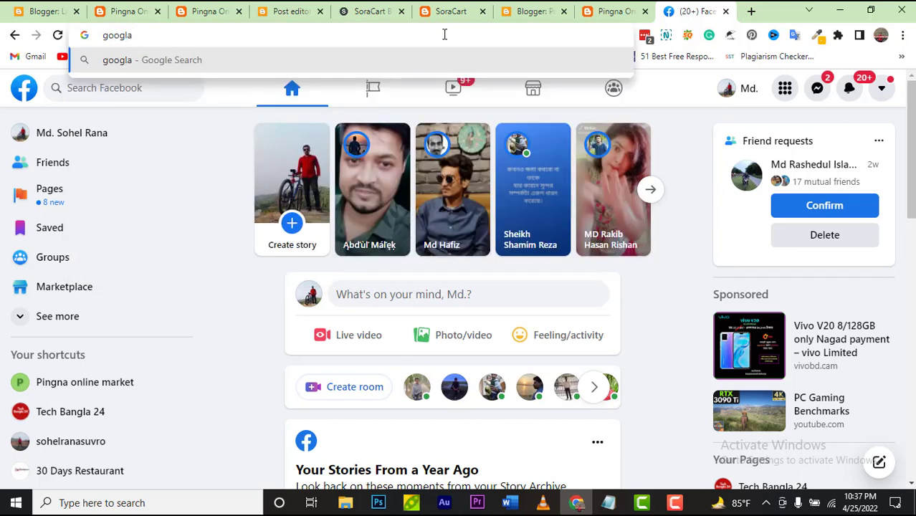
key("BackSpace")
type("e ")
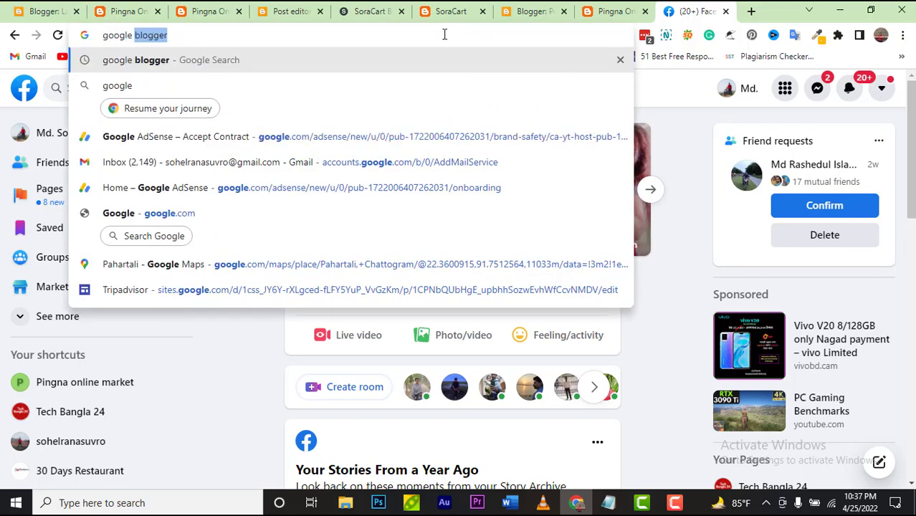
type("form")
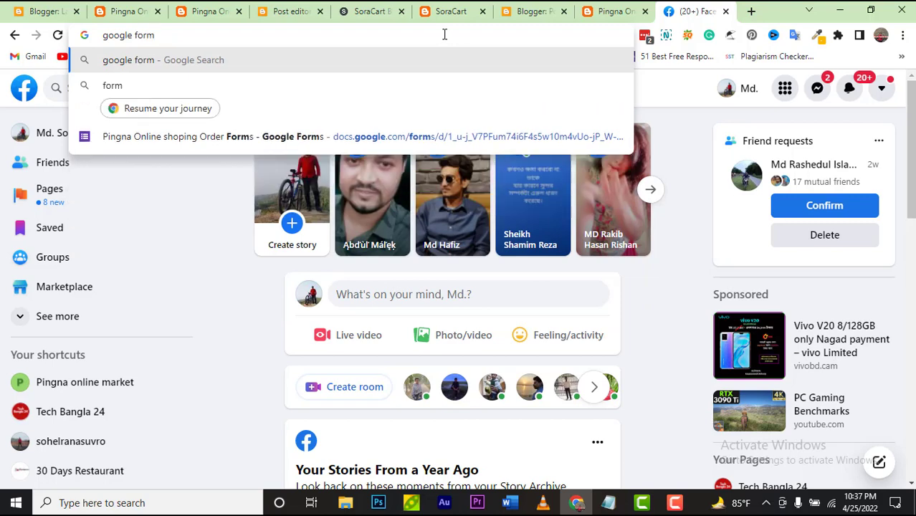
key("Return")
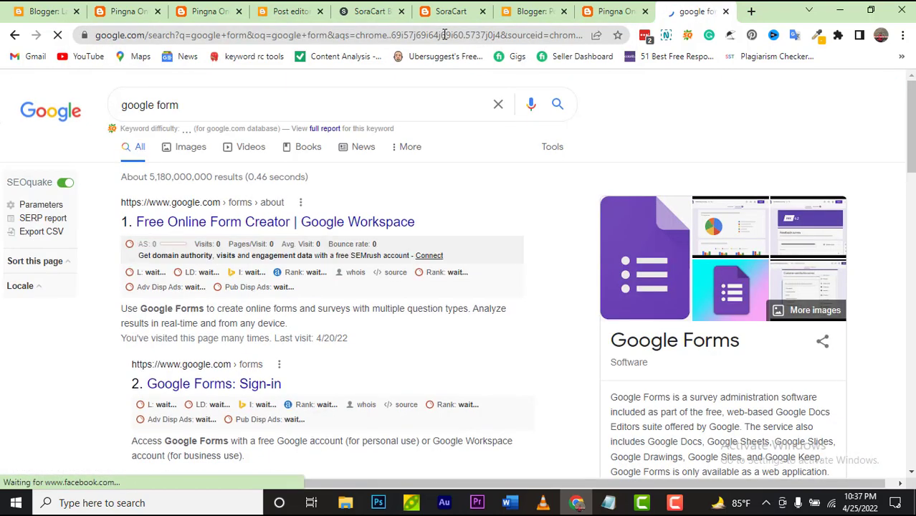
Step: Open the Pingna Online shoping Order Forms form in Google Forms
left_click(237, 396)
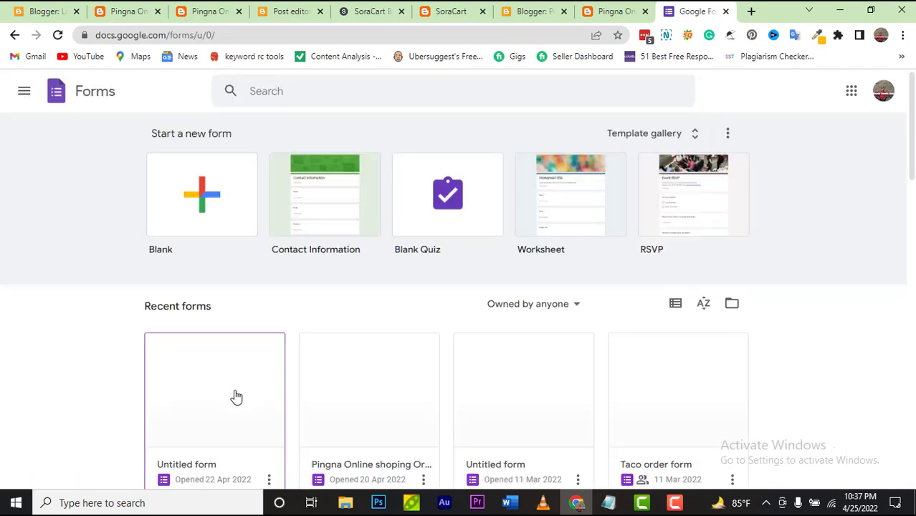
scroll(237, 396, "down", 1)
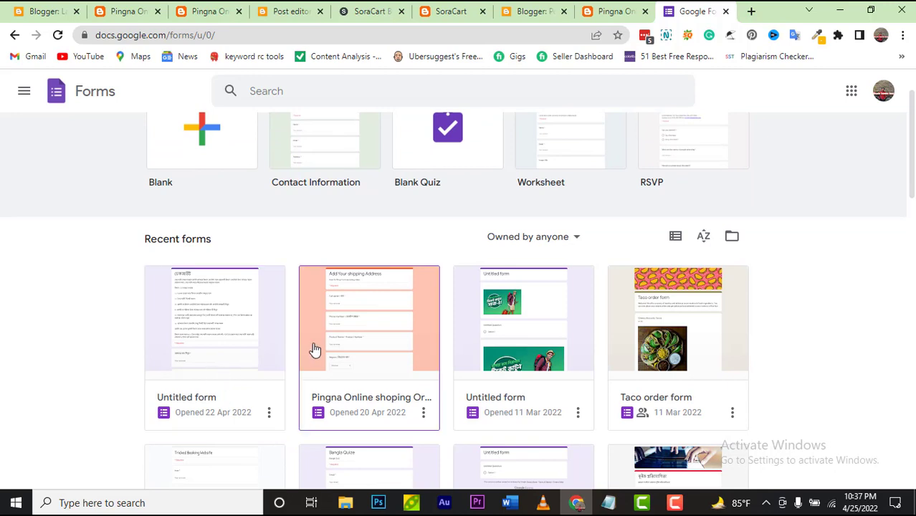
left_click(323, 343)
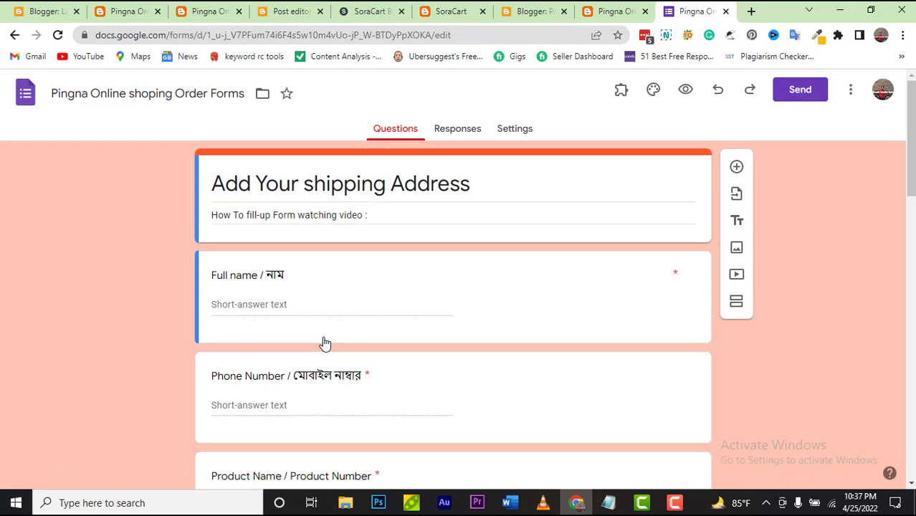
scroll(323, 342, "down", 8)
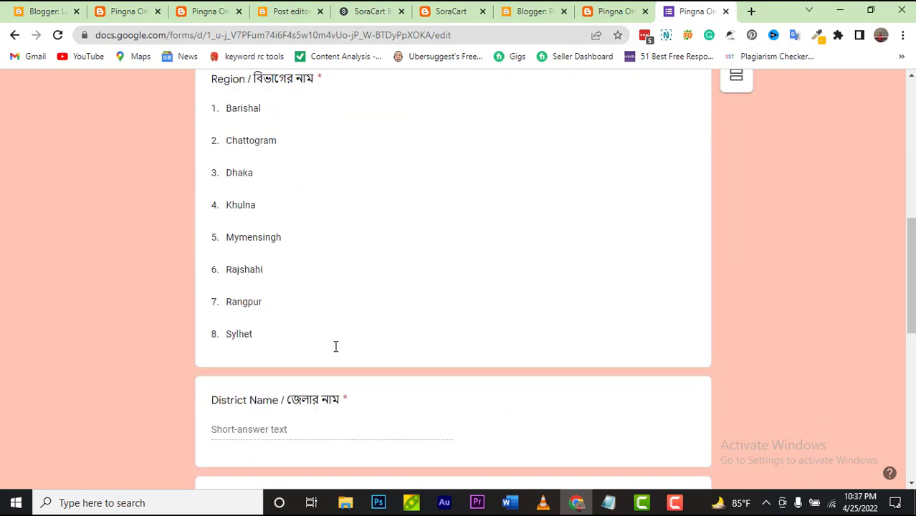
scroll(334, 349, "down", 7)
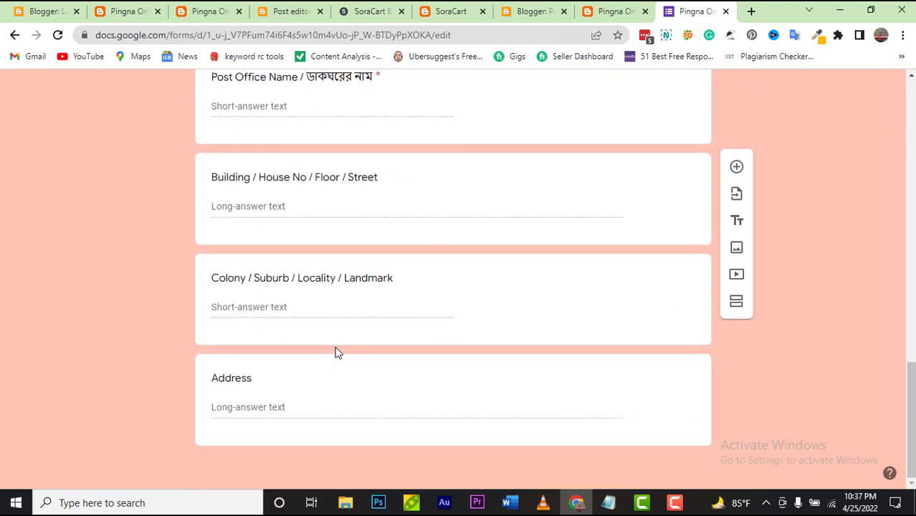
scroll(336, 351, "up", 9)
scroll(336, 349, "up", 5)
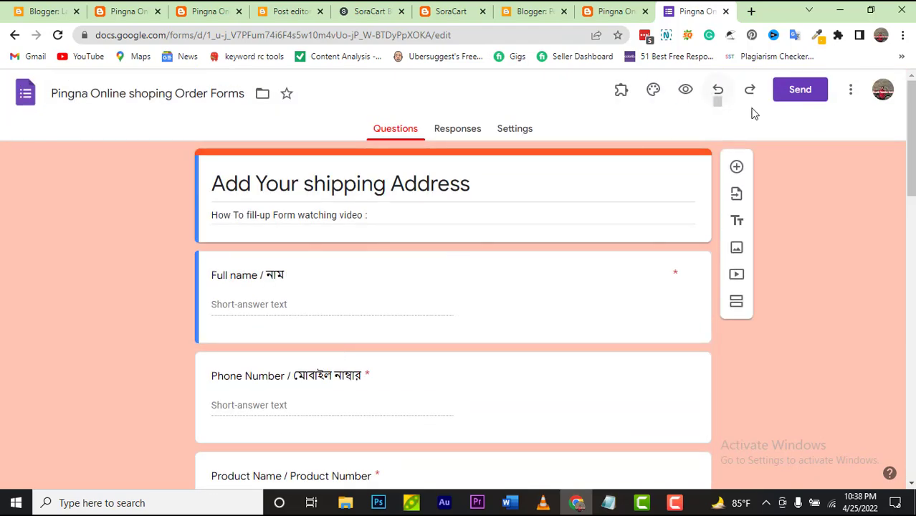
Step: Copy the form's embed HTML code from the Send dialog
left_click(800, 94)
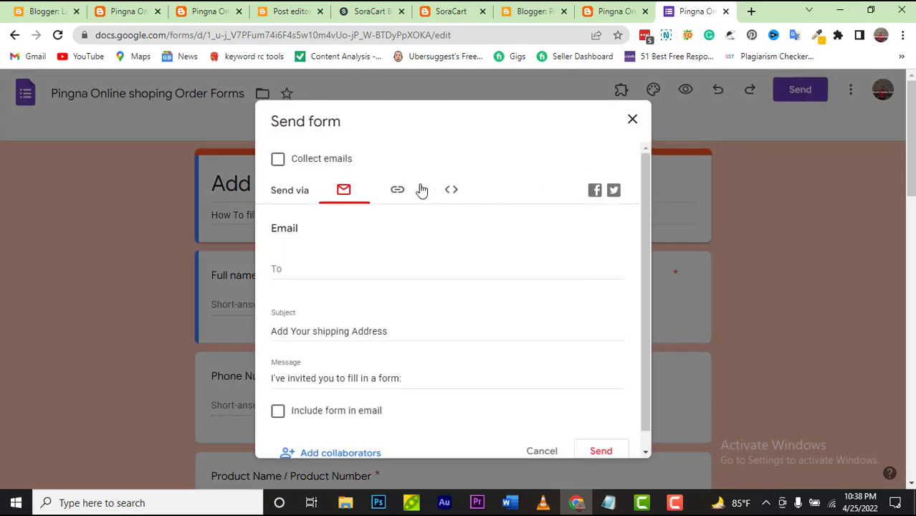
left_click(407, 192)
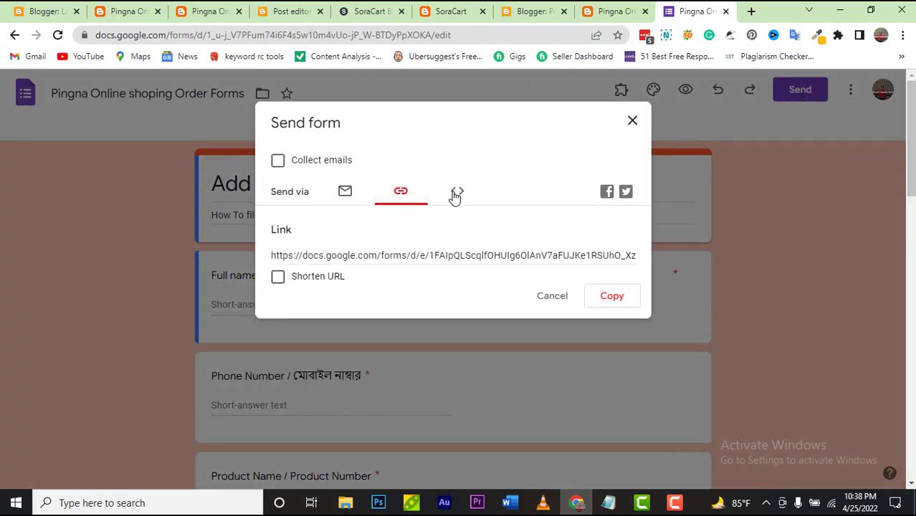
left_click(455, 195)
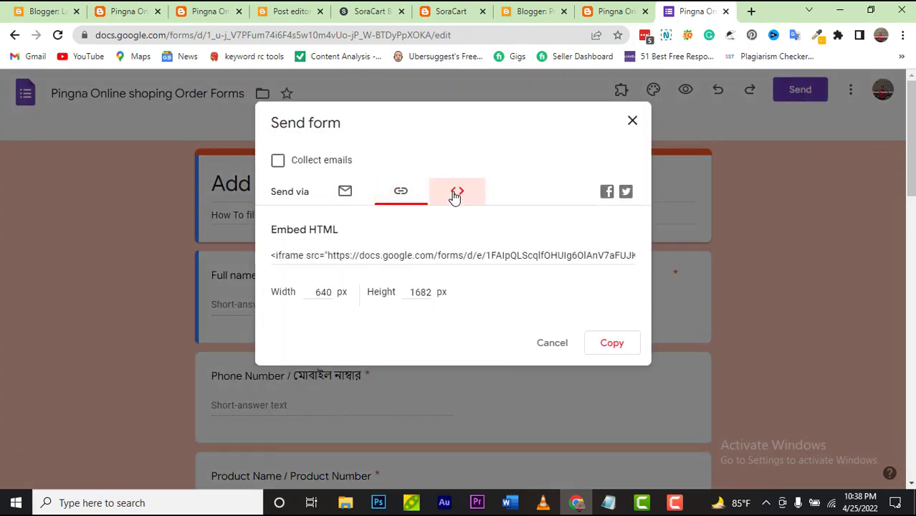
left_click(591, 350)
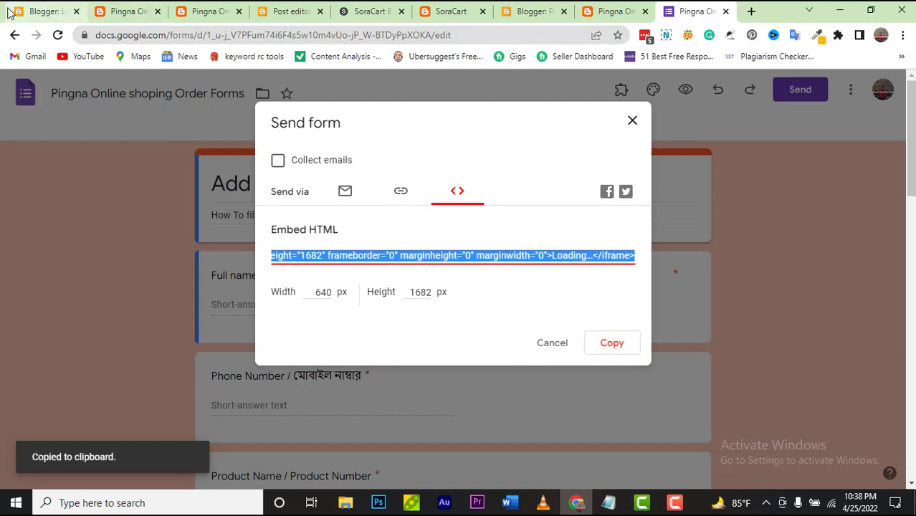
left_click(14, 15)
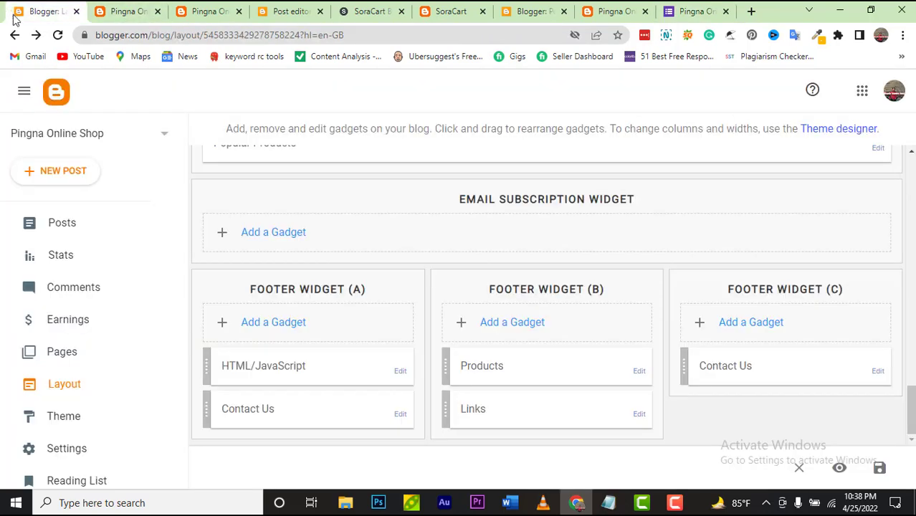
Step: Start a new Blogger page titled 'Order Form'
left_click(112, 368)
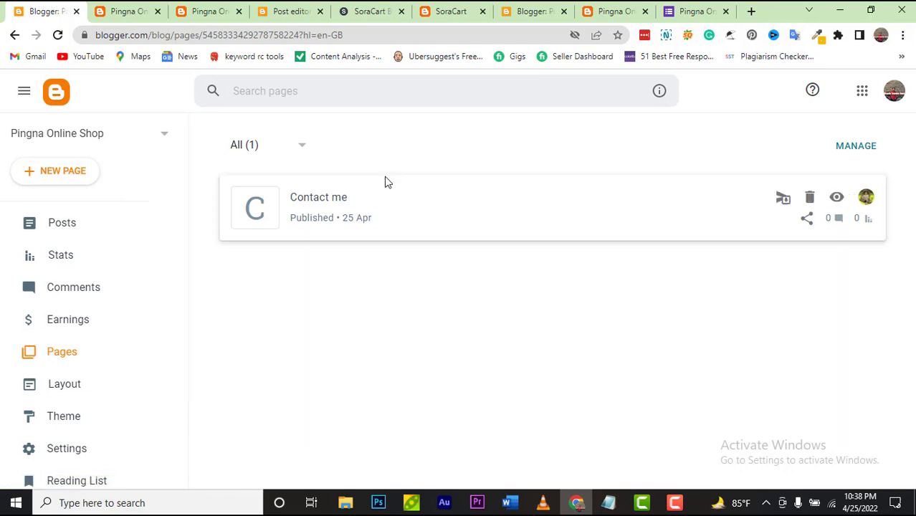
left_click(92, 178)
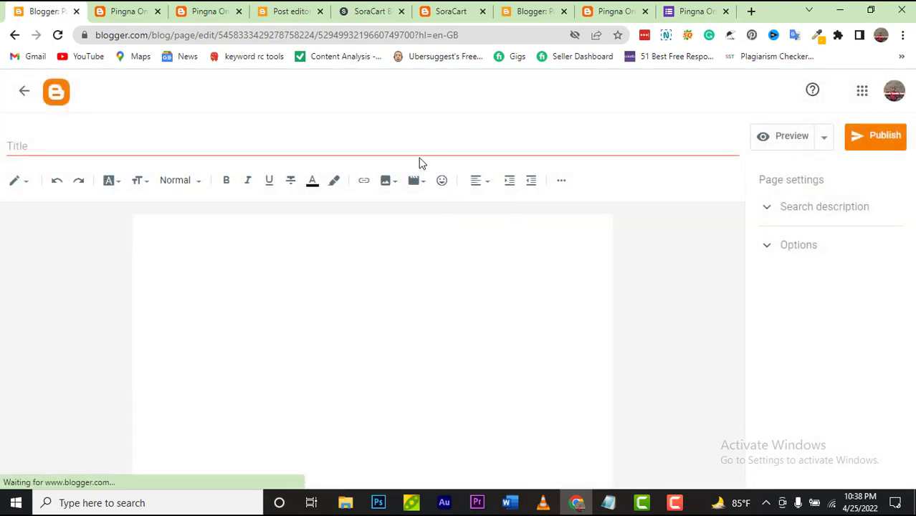
left_click(439, 145)
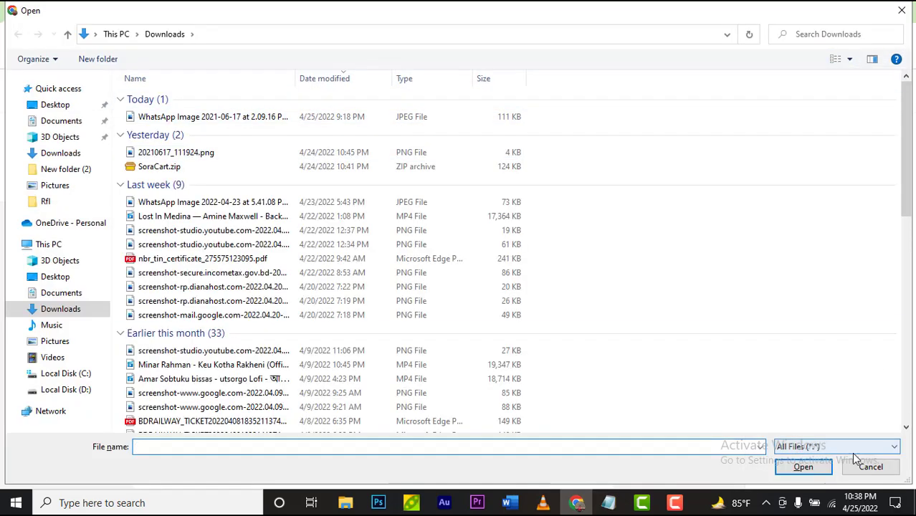
left_click(864, 468)
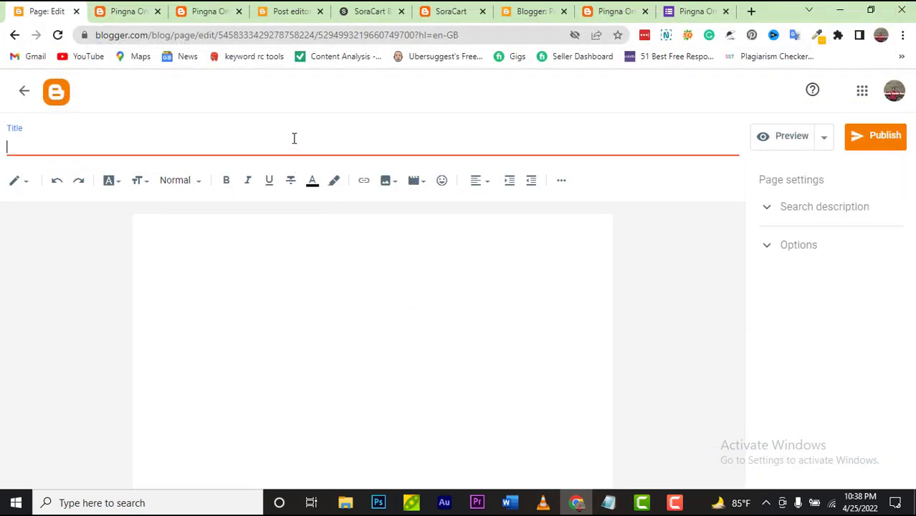
type("Ord")
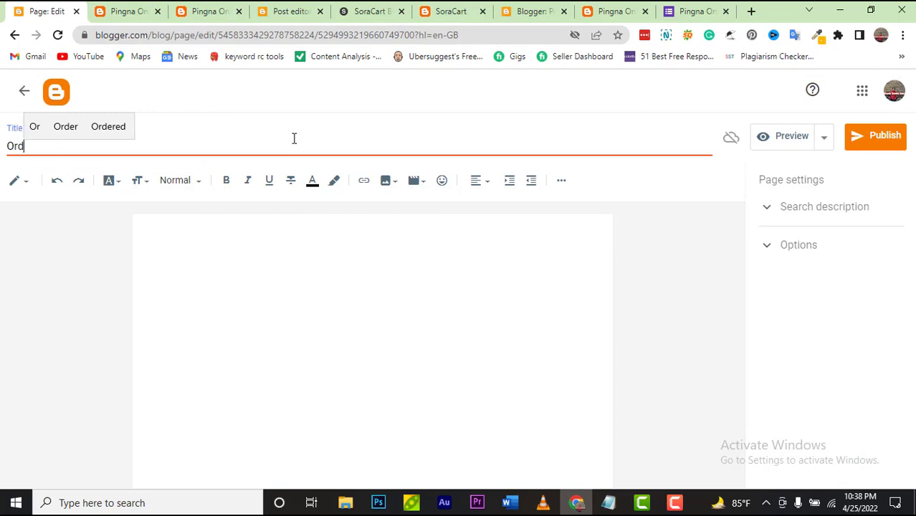
type("er Form")
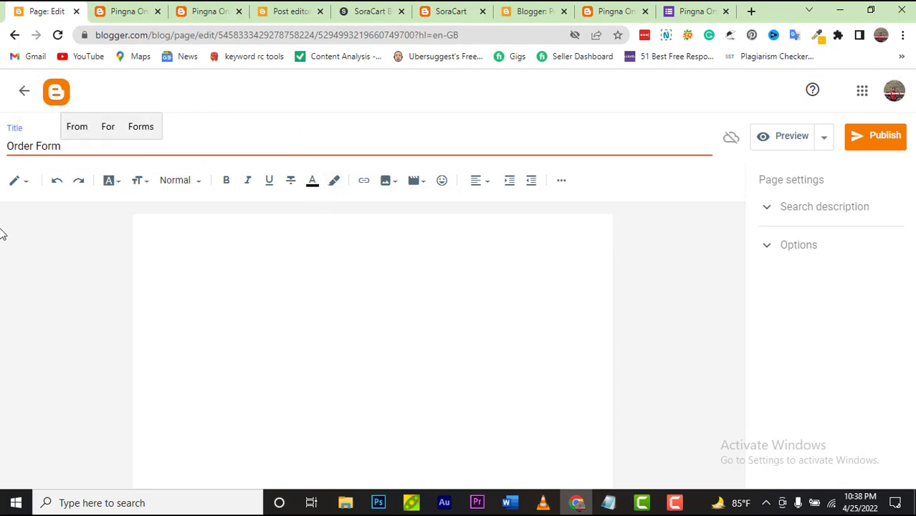
Step: Paste the Google Forms embed code into the page body, then clear it again
left_click(216, 234)
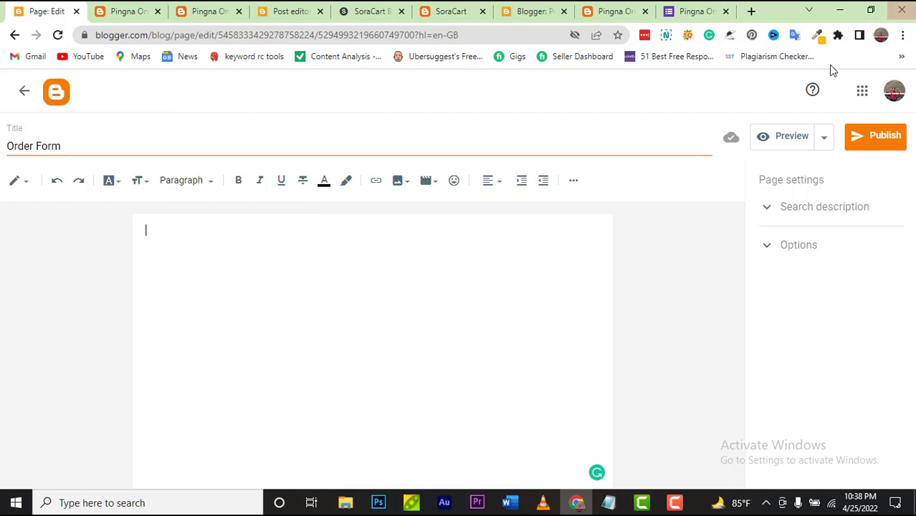
left_click(694, 11)
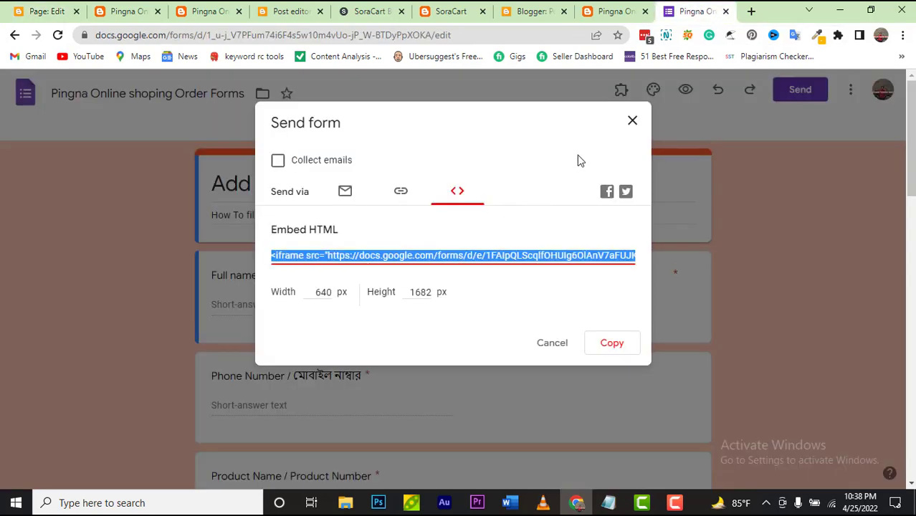
left_click(38, 16)
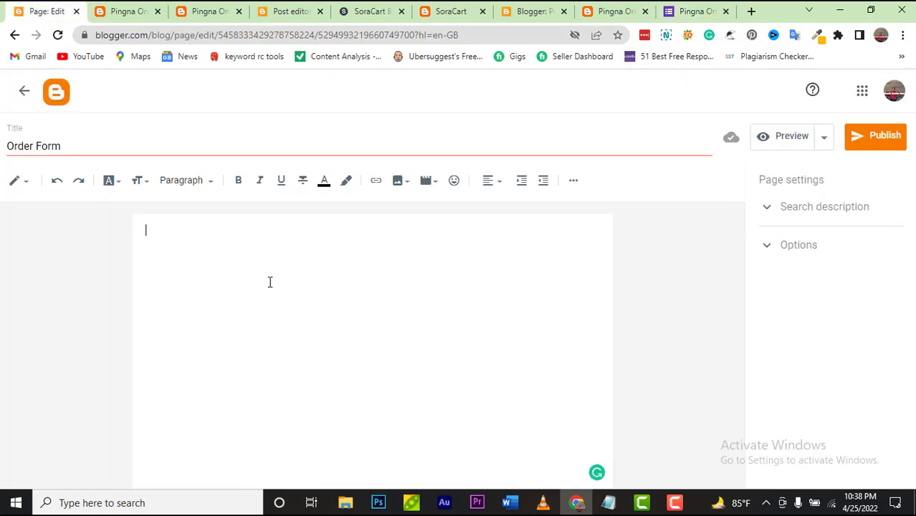
key("ctrl+v")
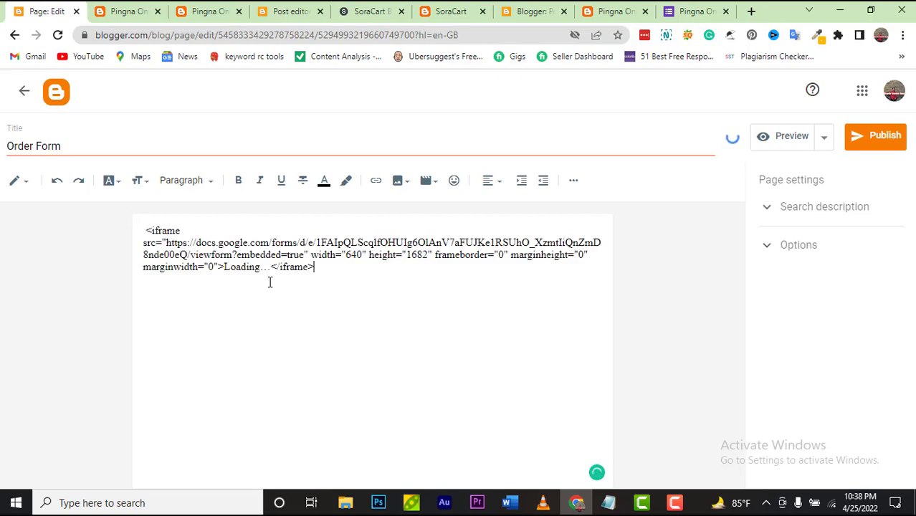
key("ctrl+a")
key("BackSpace")
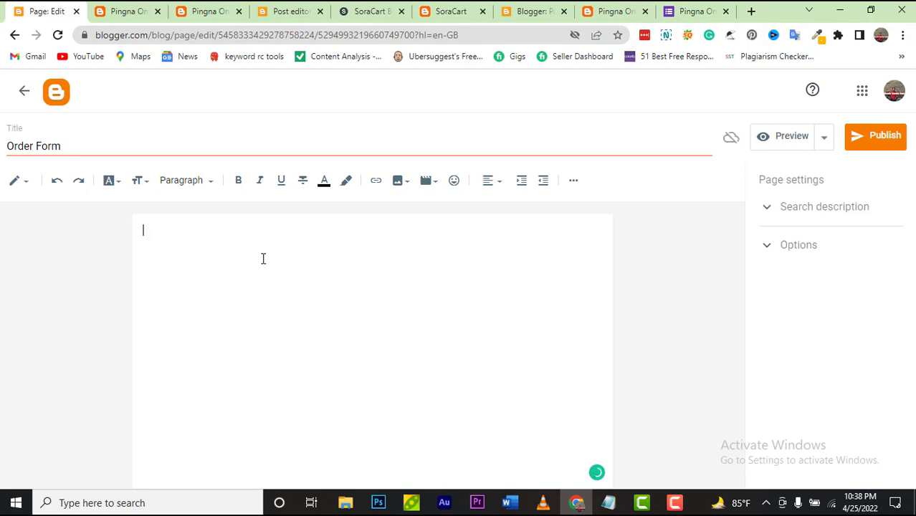
Step: In HTML view, replace the page code with the Google Forms iframe embed code
left_click(16, 181)
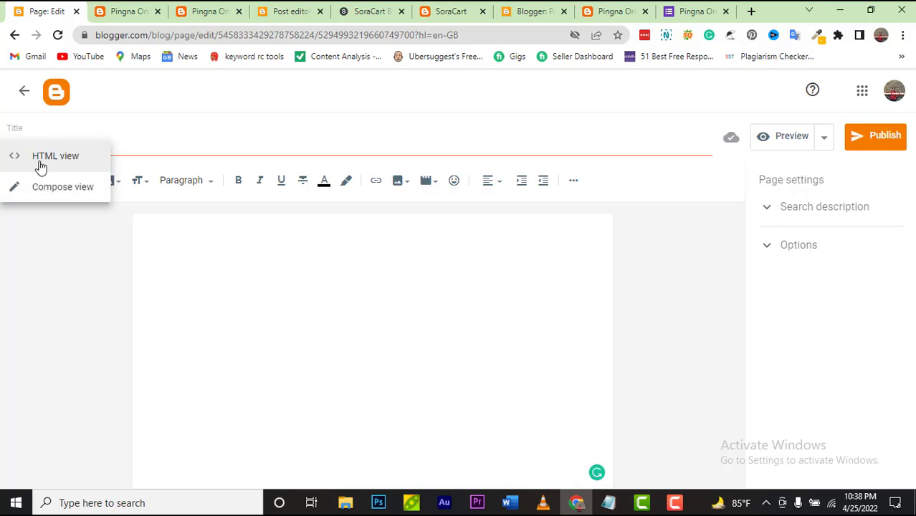
left_click(41, 164)
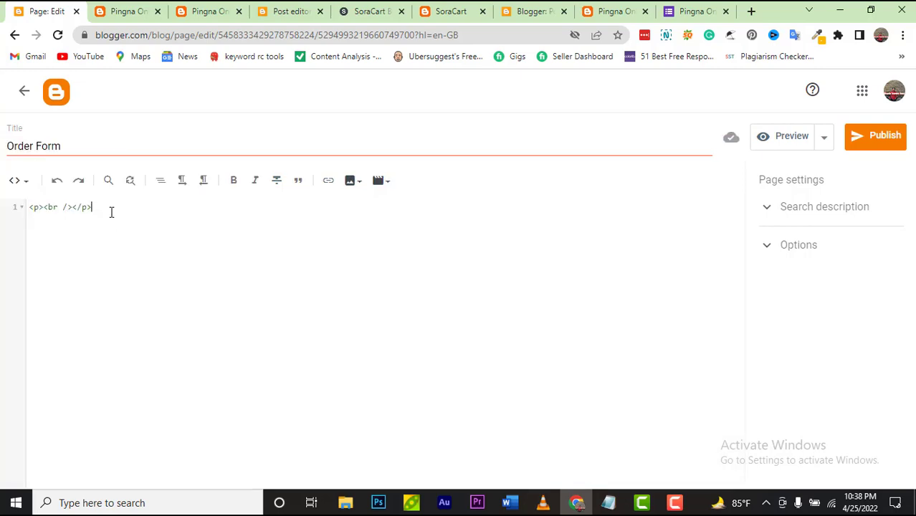
key("ctrl+a")
key("BackSpace")
key("ctrl+v")
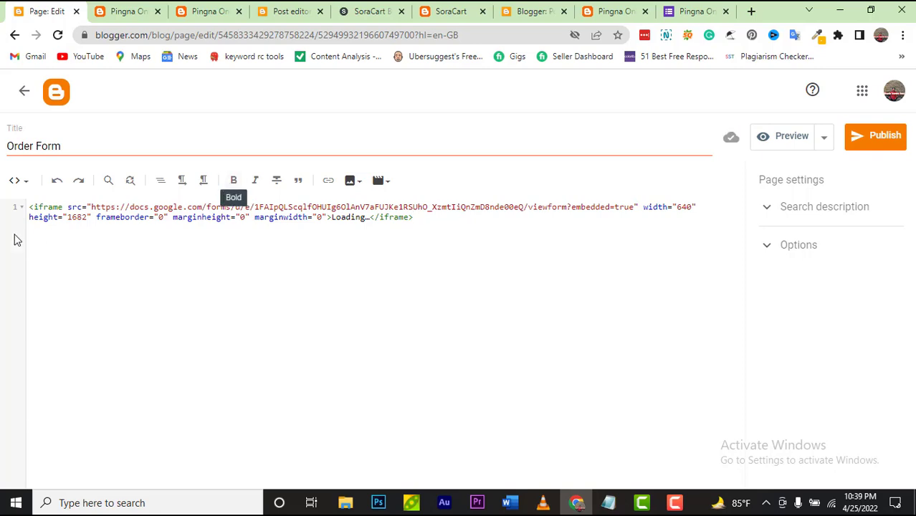
Step: Return to Compose view and publish the Order Form page
left_click(14, 182)
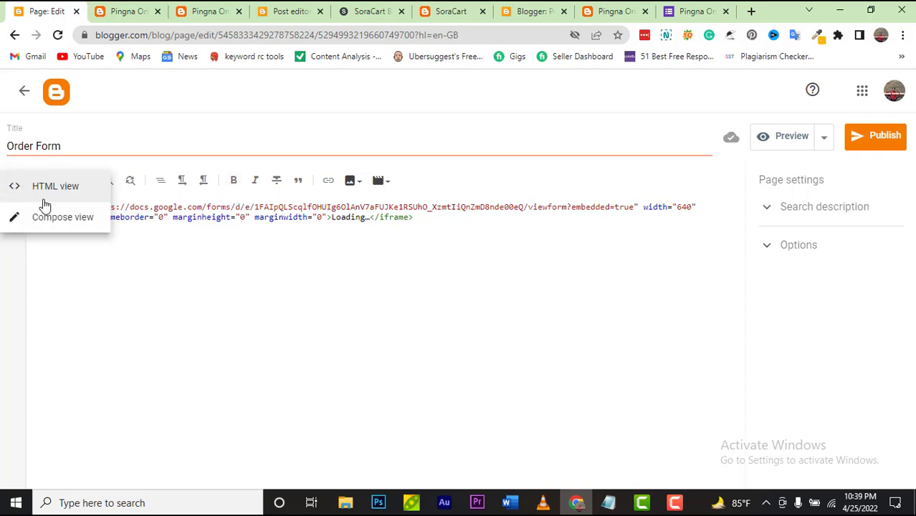
left_click(49, 214)
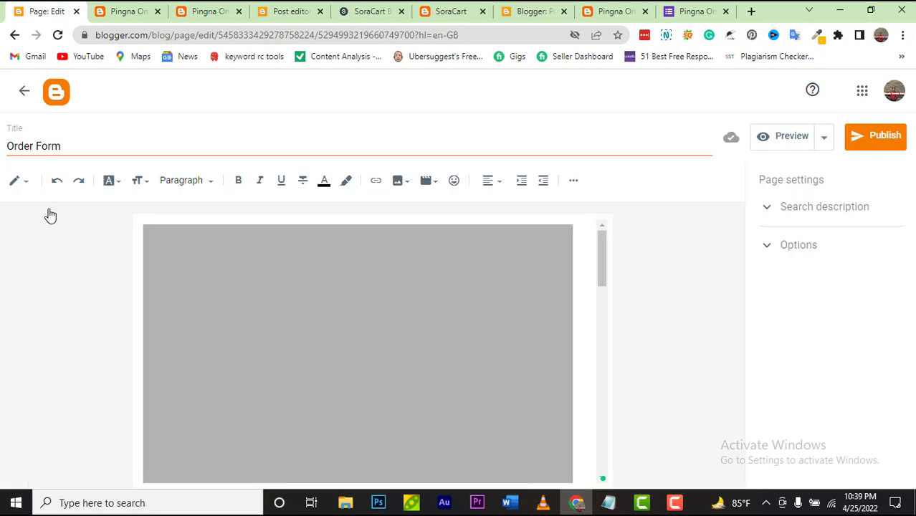
scroll(415, 249, "down", 10)
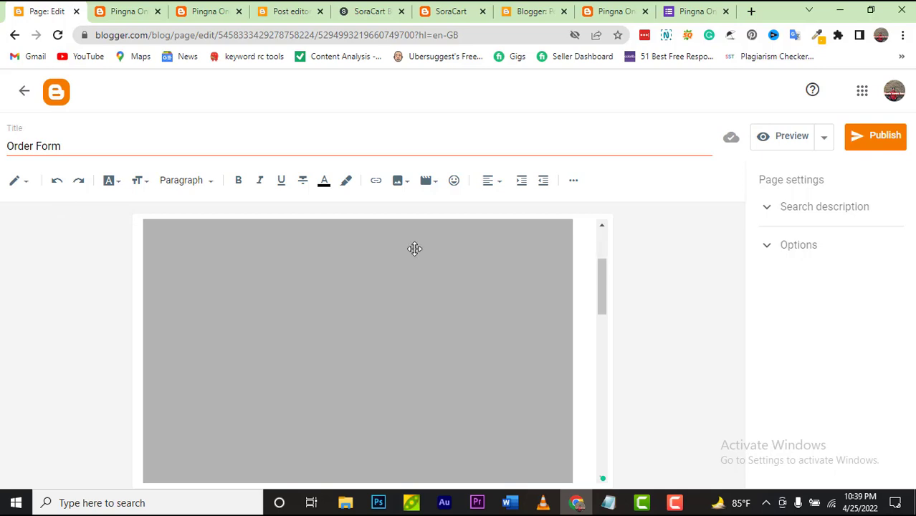
scroll(415, 248, "up", 10)
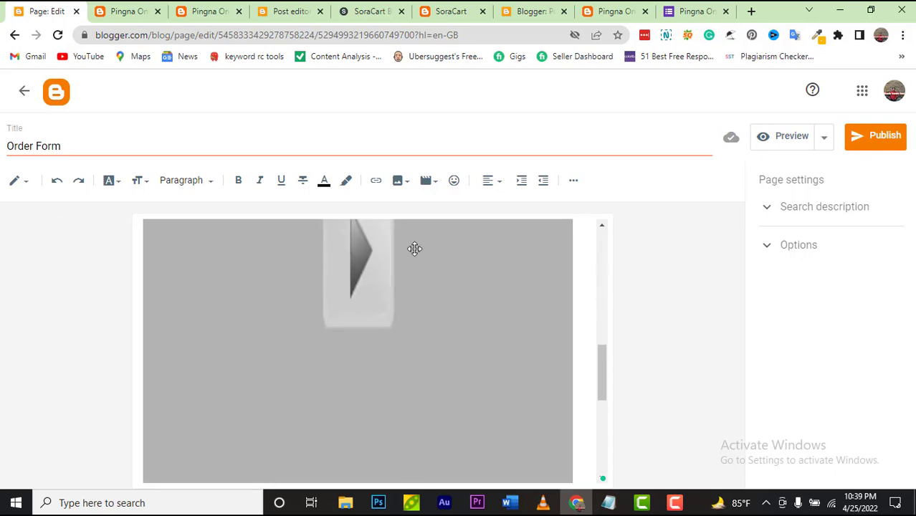
left_click(865, 144)
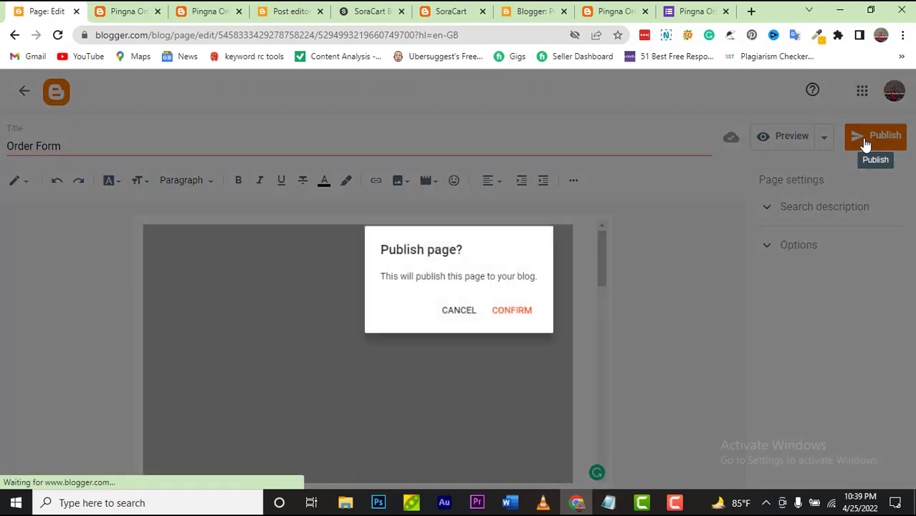
left_click(511, 315)
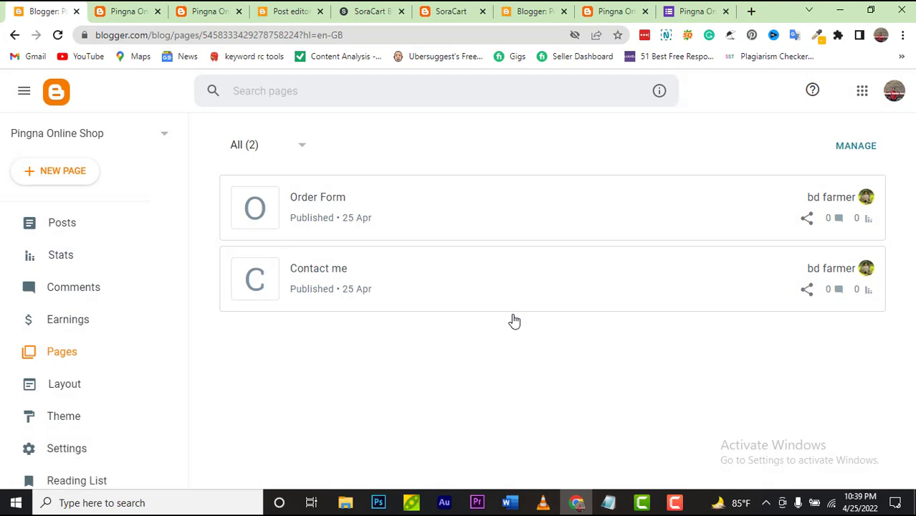
mouse_move(454, 195)
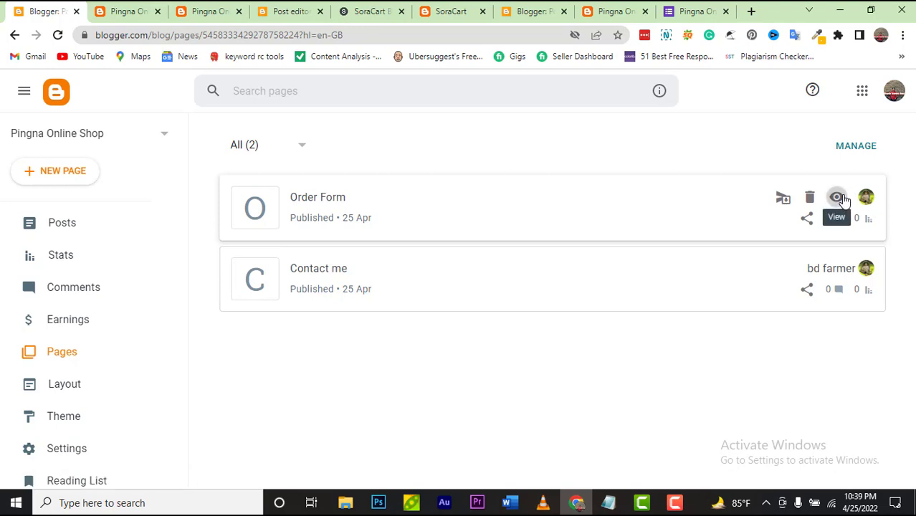
Step: View the live Order Form page and scroll through the shipping-address form
left_click(839, 198)
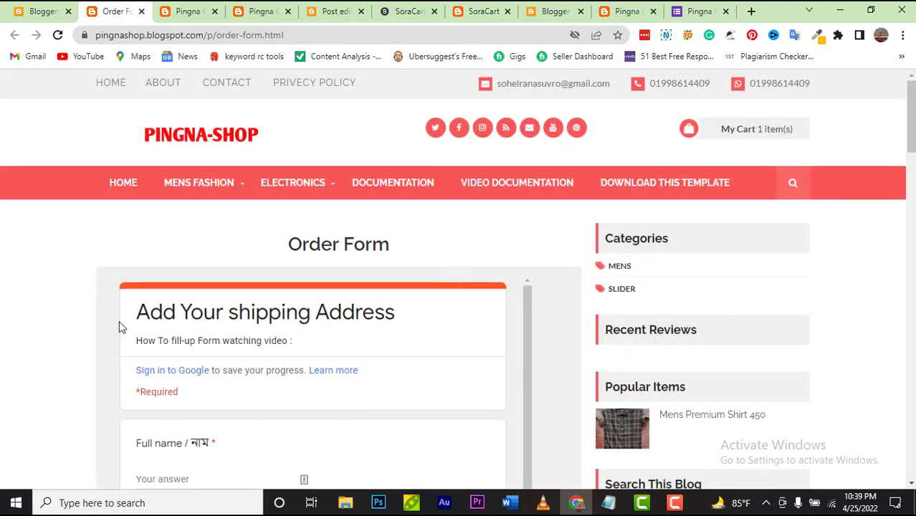
scroll(119, 320, "down", 10)
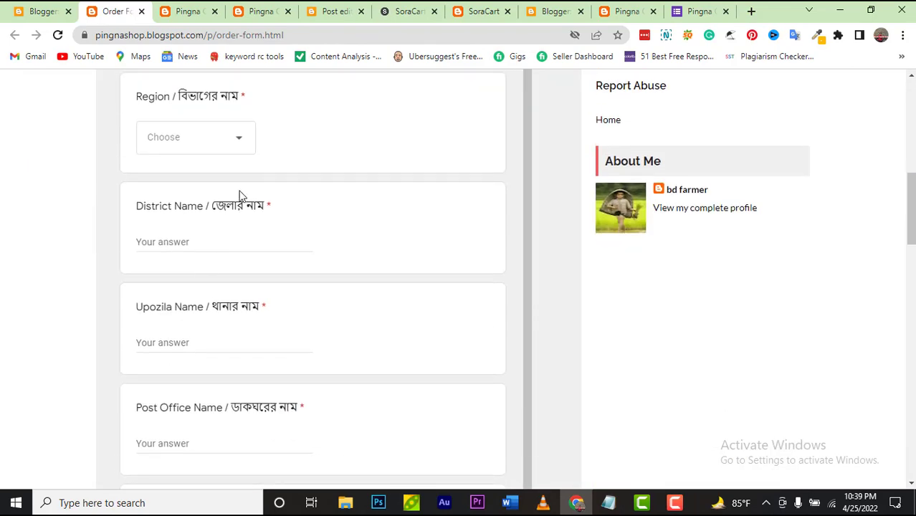
left_click(242, 139)
left_click(252, 146)
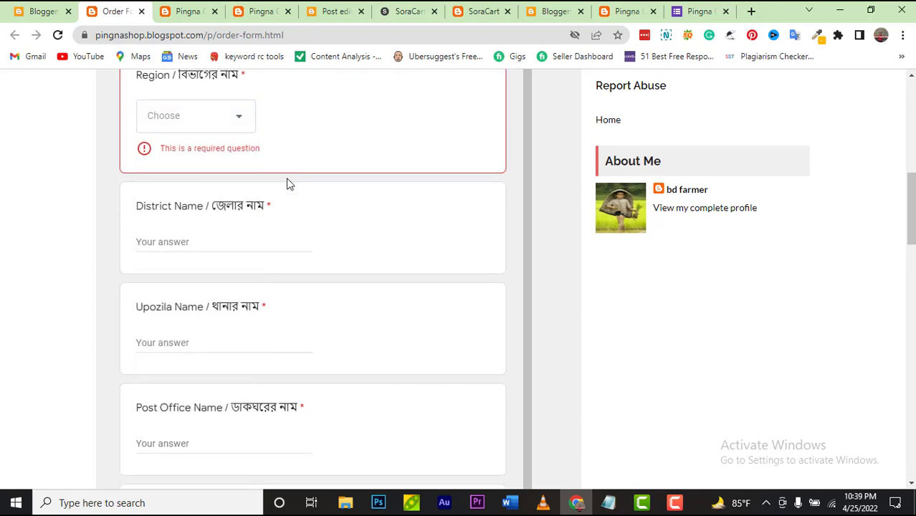
scroll(289, 188, "down", 10)
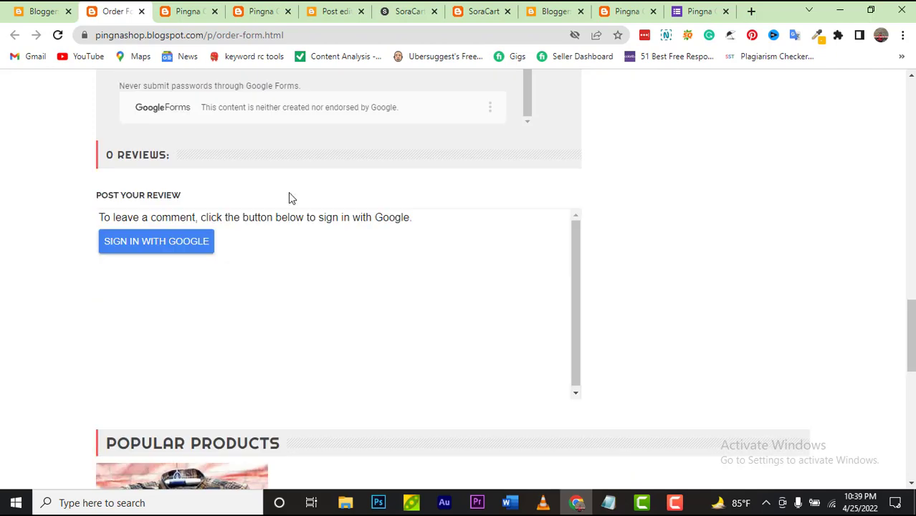
scroll(288, 192, "up", 4)
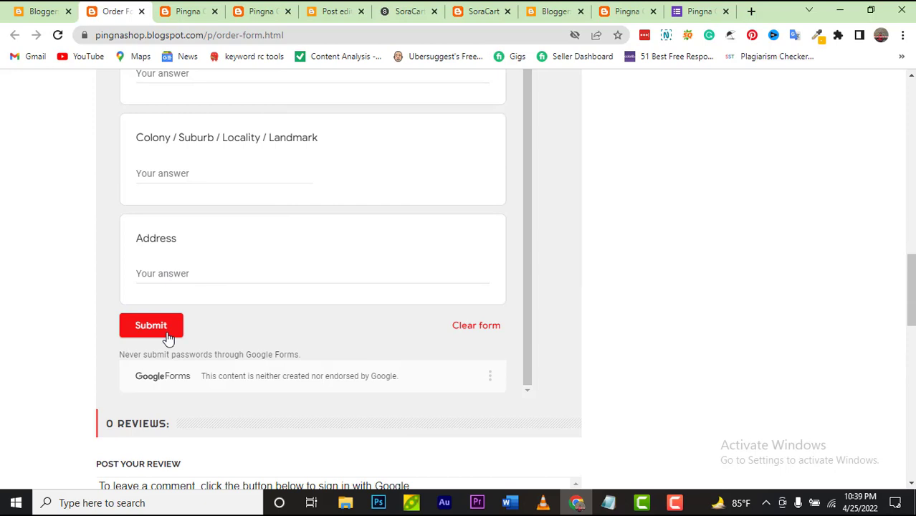
scroll(144, 113, "up", 2)
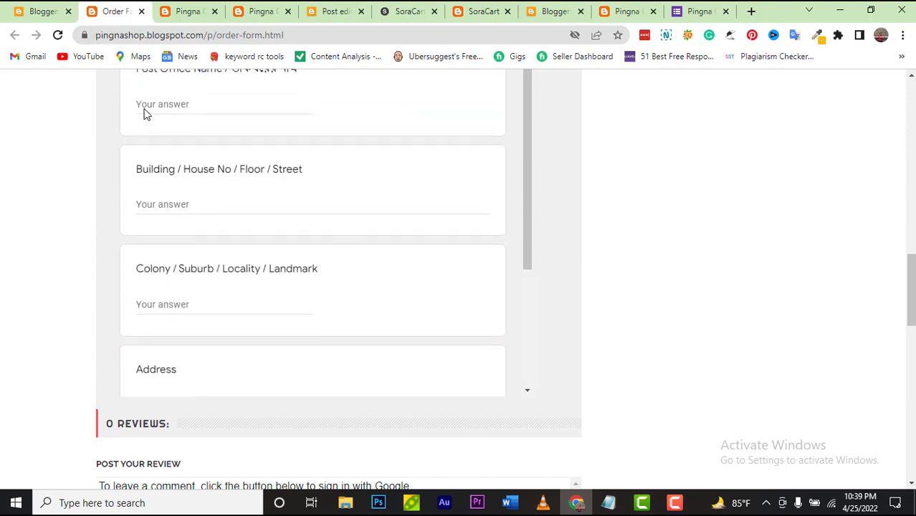
scroll(745, 276, "up", 10)
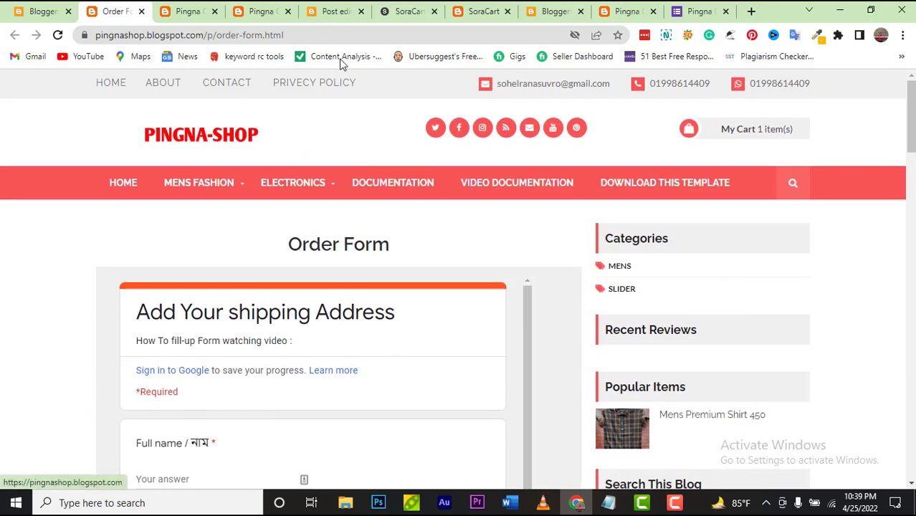
Step: Select the live page's full URL, then go back to the Blogger Pages list
left_click(371, 32)
key("End")
key("ctrl+shift+Left")
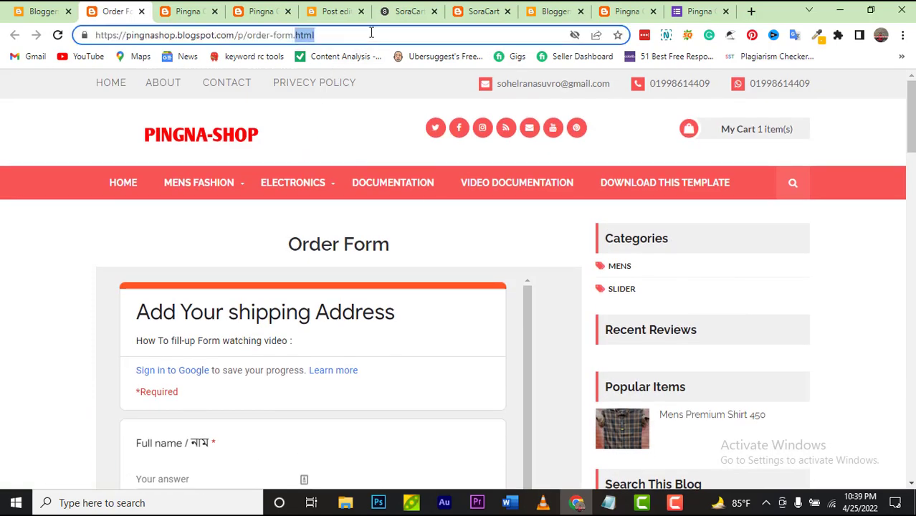
key("ctrl+a")
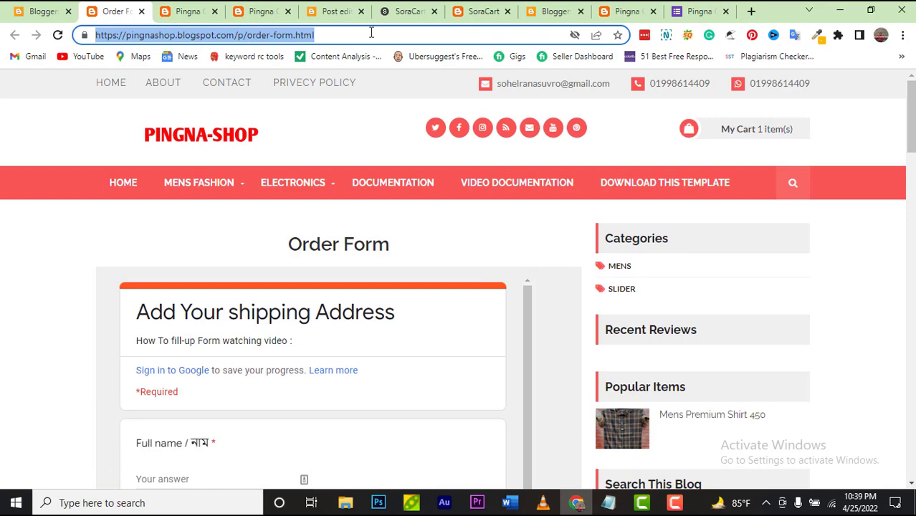
left_click(41, 11)
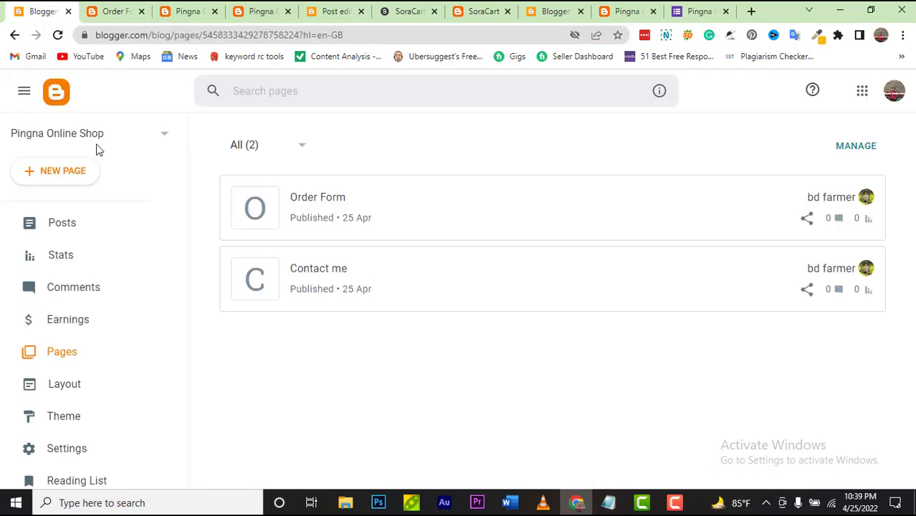
Step: Open Theme, then choose Edit HTML from the Customise dropdown
left_click(72, 418)
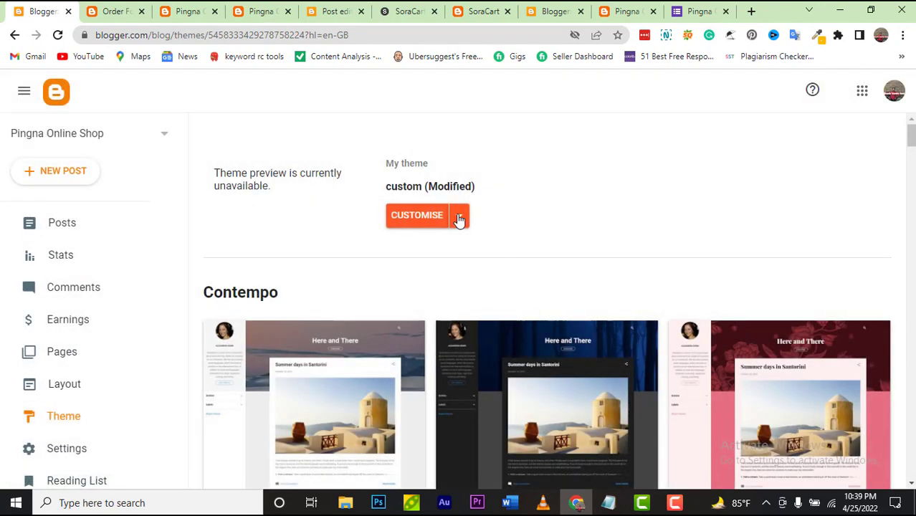
left_click(460, 219)
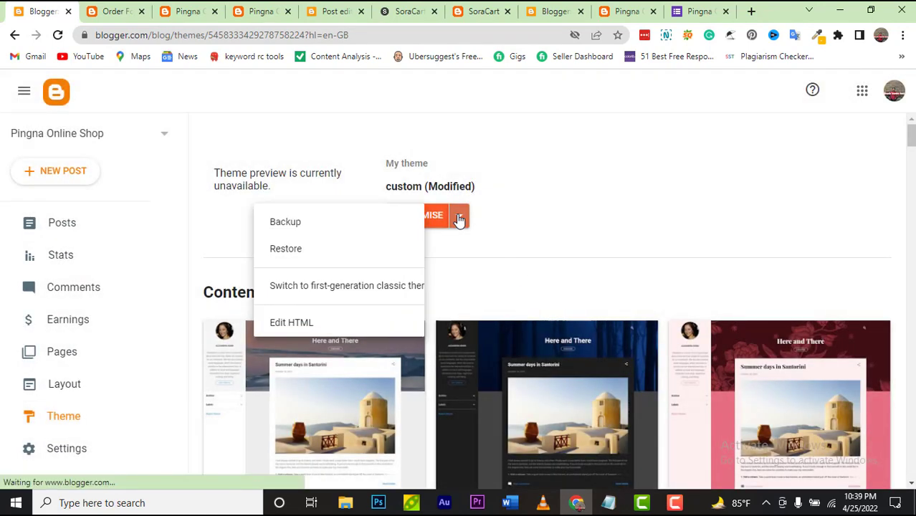
left_click(324, 331)
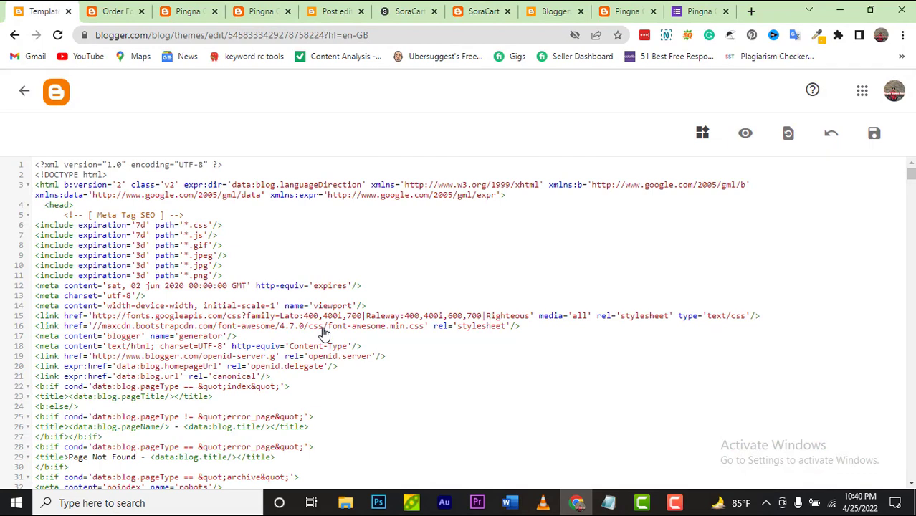
Step: Open the Mens Premium Shirt 450 product page from the store, then return to the theme editor
left_click(172, 21)
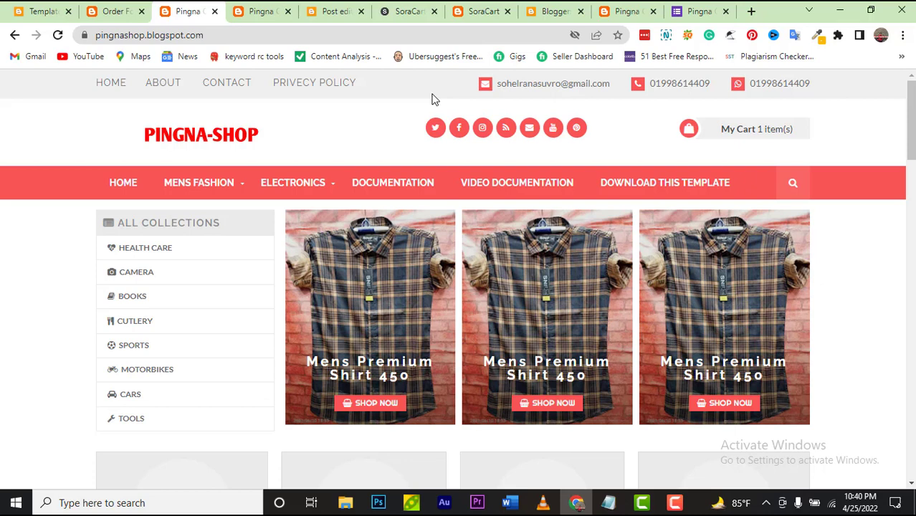
left_click(251, 13)
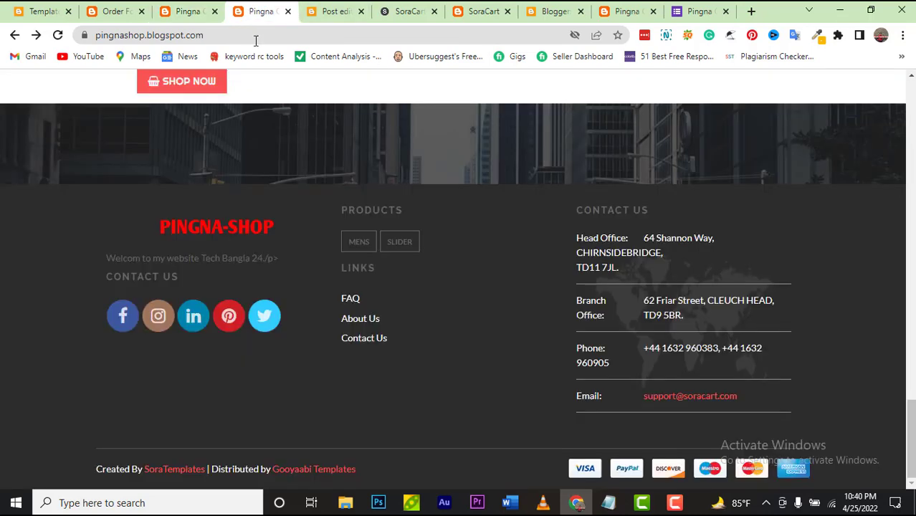
left_click(184, 22)
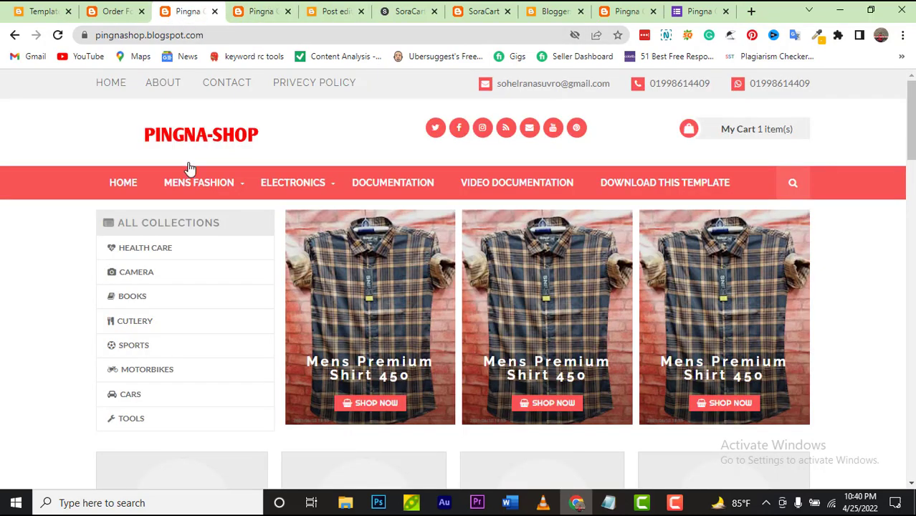
scroll(185, 249, "down", 4)
scroll(185, 252, "down", 10)
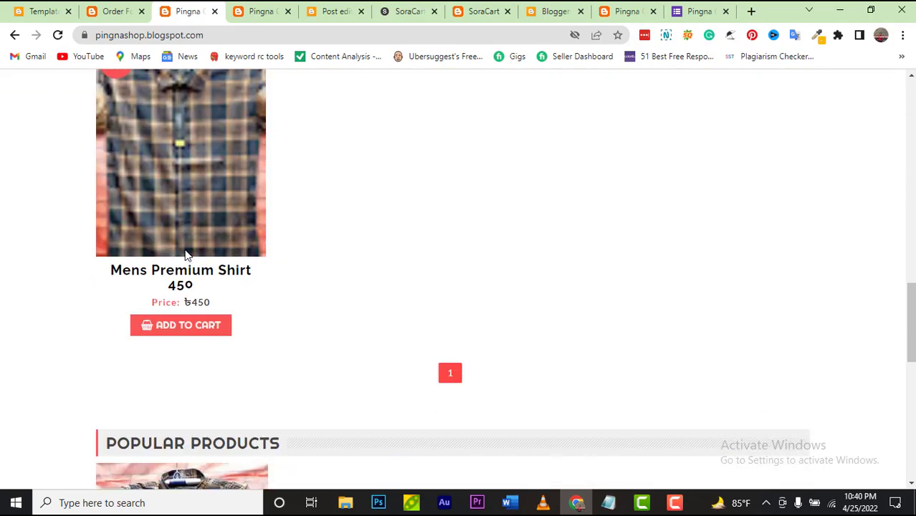
scroll(185, 256, "up", 2)
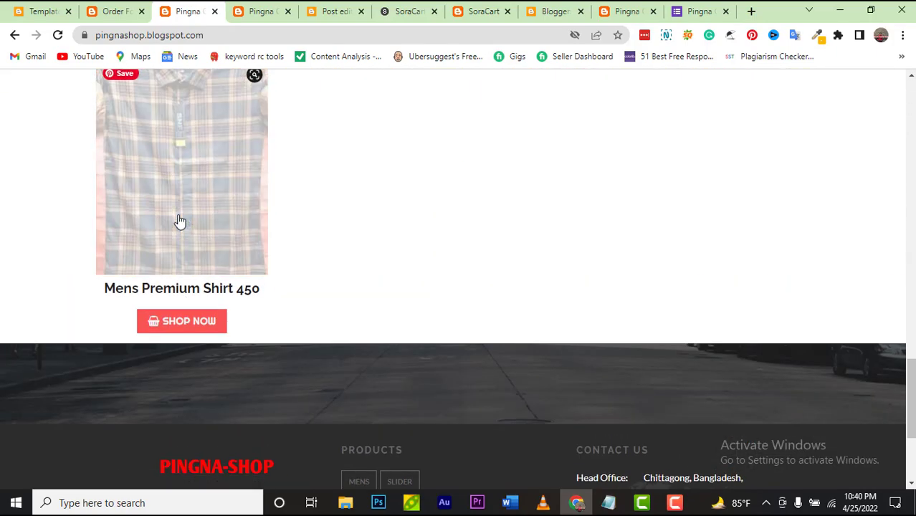
left_click(179, 222)
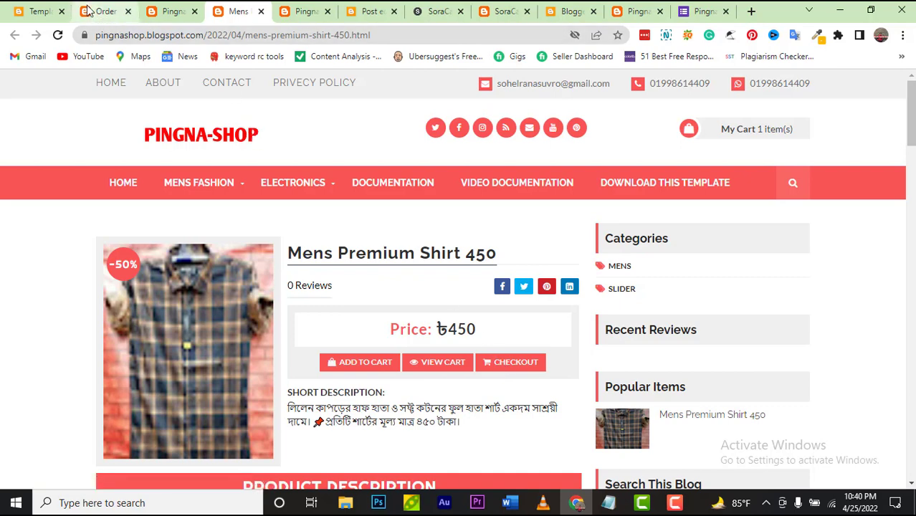
left_click(36, 12)
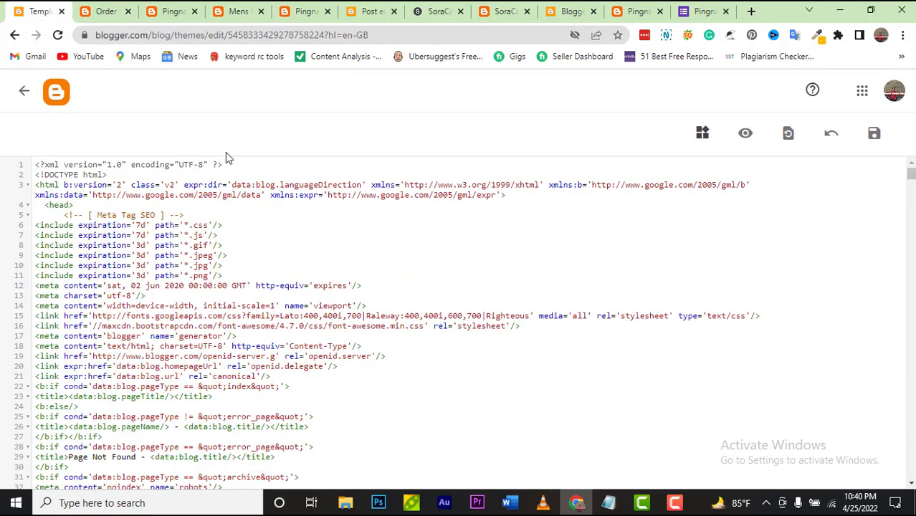
Step: Search the theme code for 'checkout' and jump to the first match
key("ctrl+f")
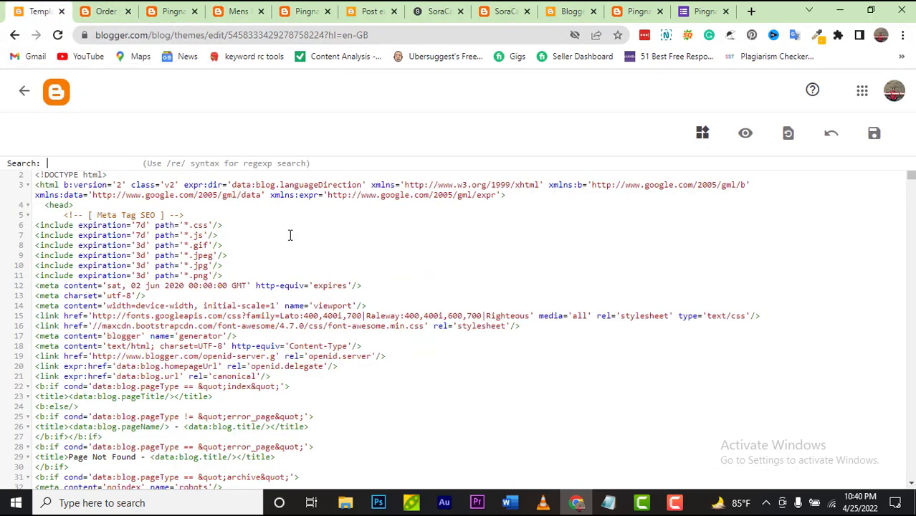
type("ch")
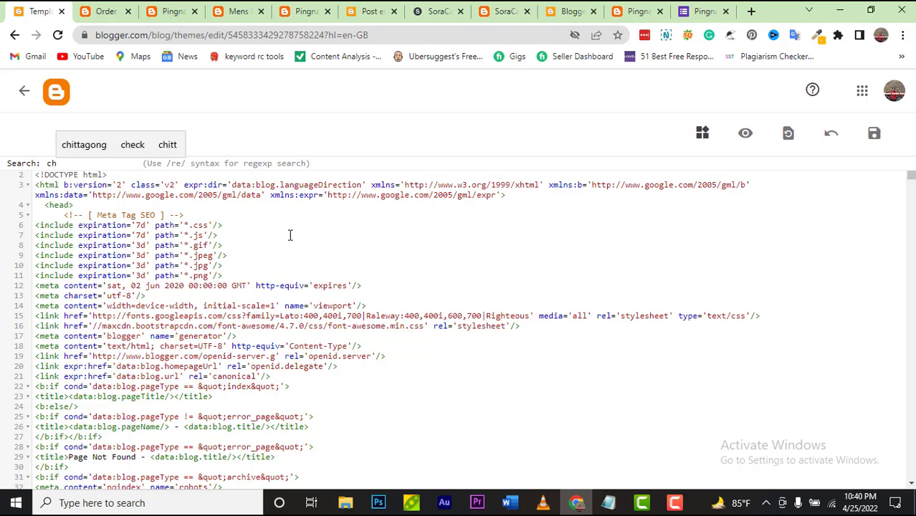
type("e")
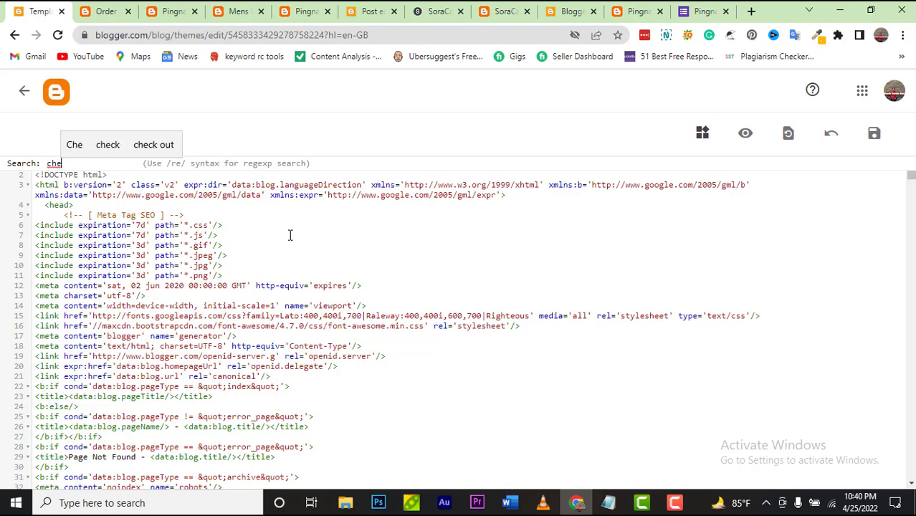
type("kc")
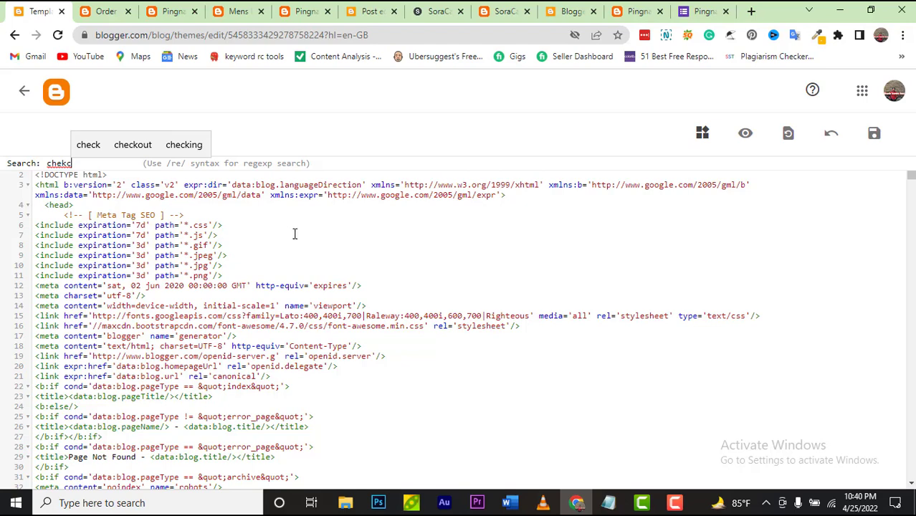
left_click(147, 146)
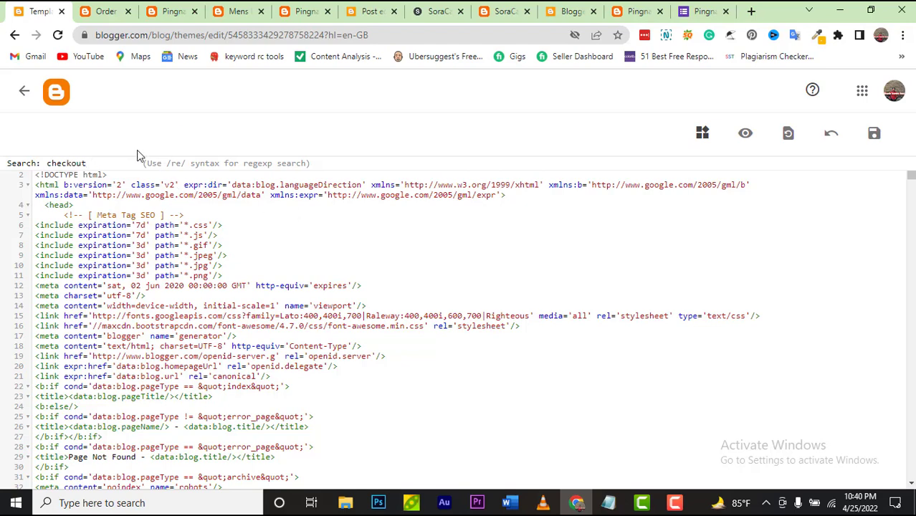
key("Return")
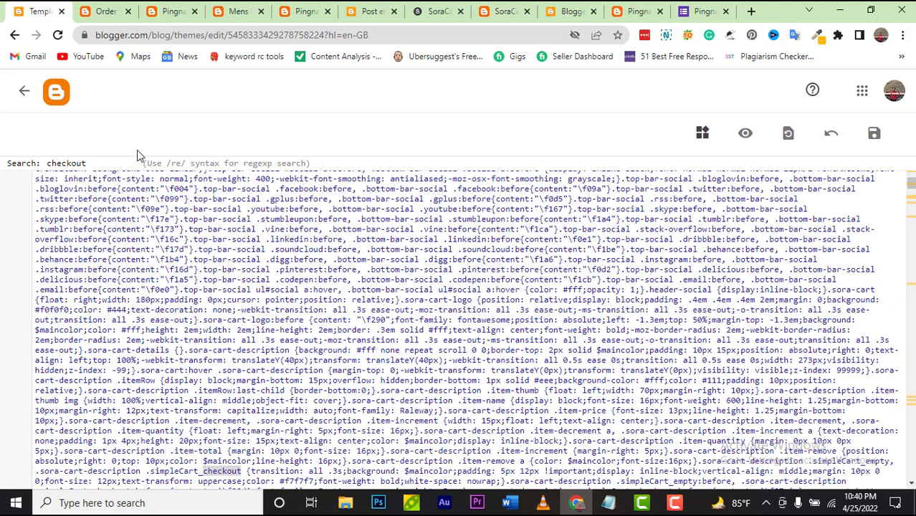
Step: Cycle through the remaining 'checkout' matches in the SimpleCart script code
key("Return")
key("Return")
key("Return")
key("Return")
key("Return")
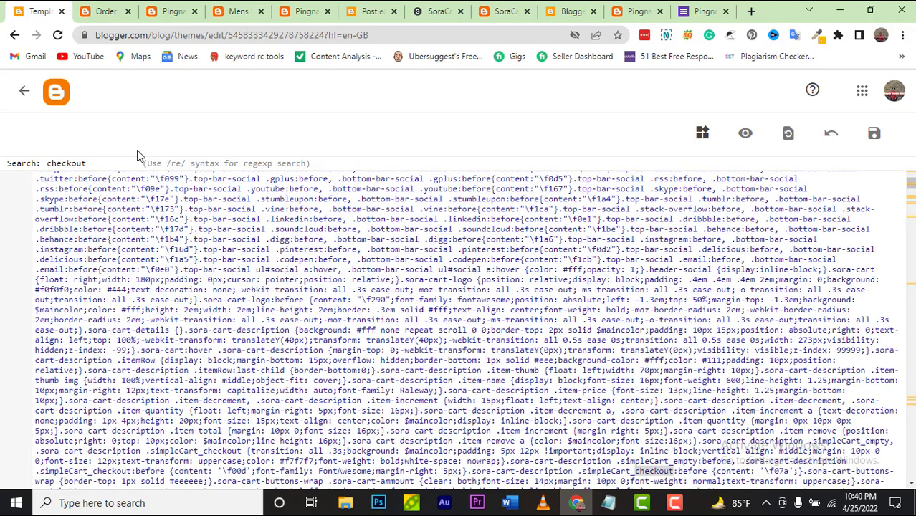
key("Return")
key("Return")
key("Return")
key("Return")
key("Return")
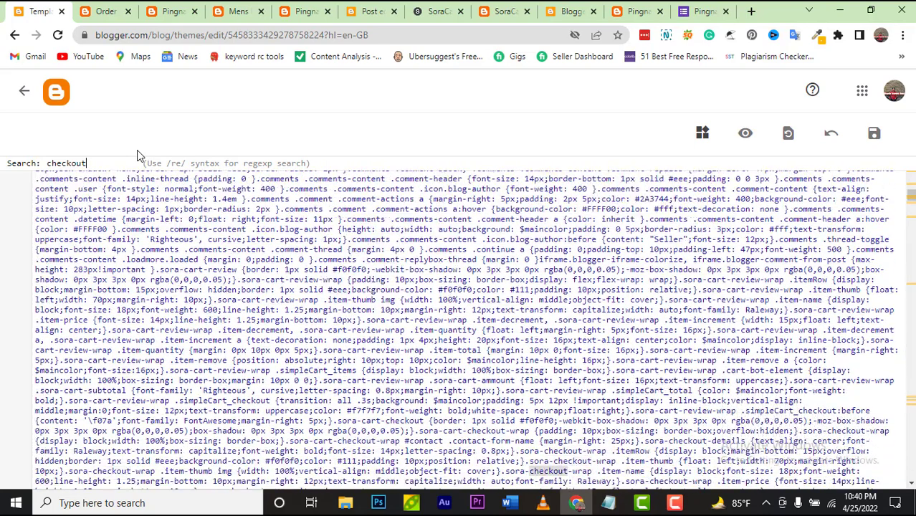
key("Return")
key("Return")
key("Return")
key("Return")
key("Return")
key("Return")
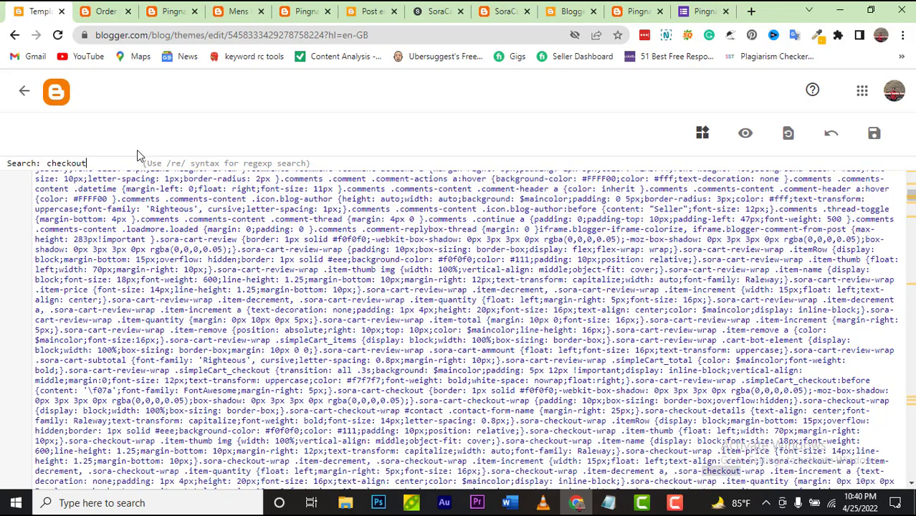
key("Return")
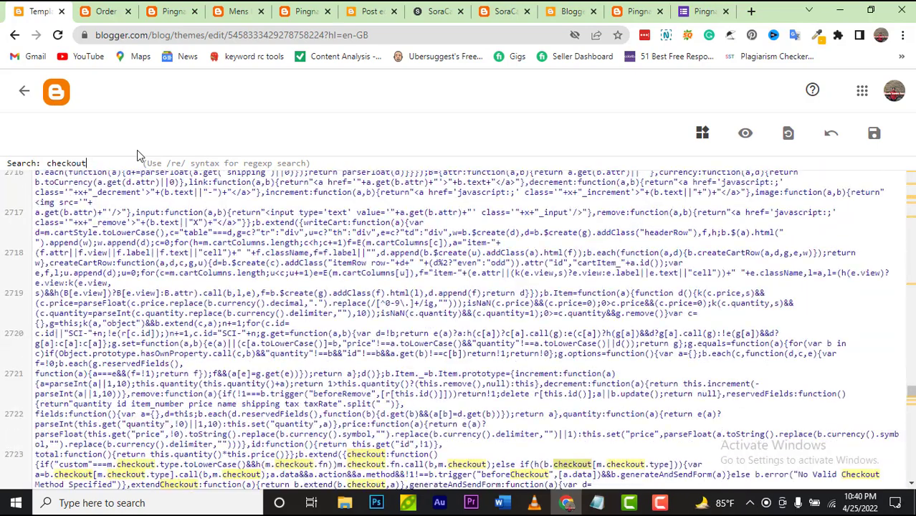
key("Return")
key("Return")
key("Return")
key("Return")
key("Return")
key("Return")
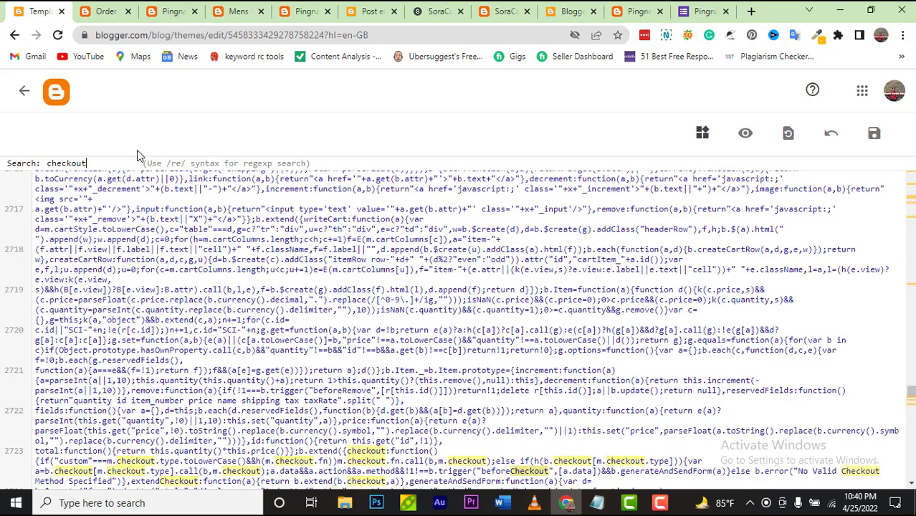
key("Return")
key("Return")
key("Return")
key("Return")
key("Return")
key("Return")
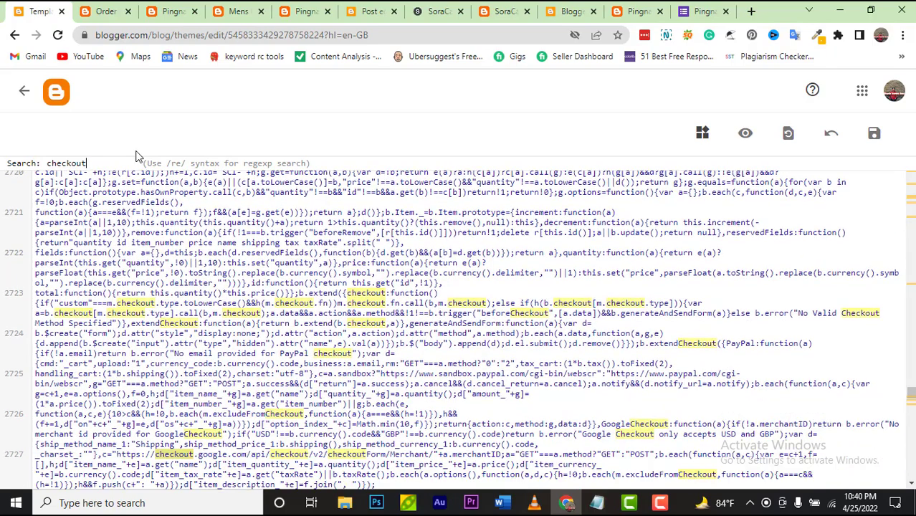
key("Return")
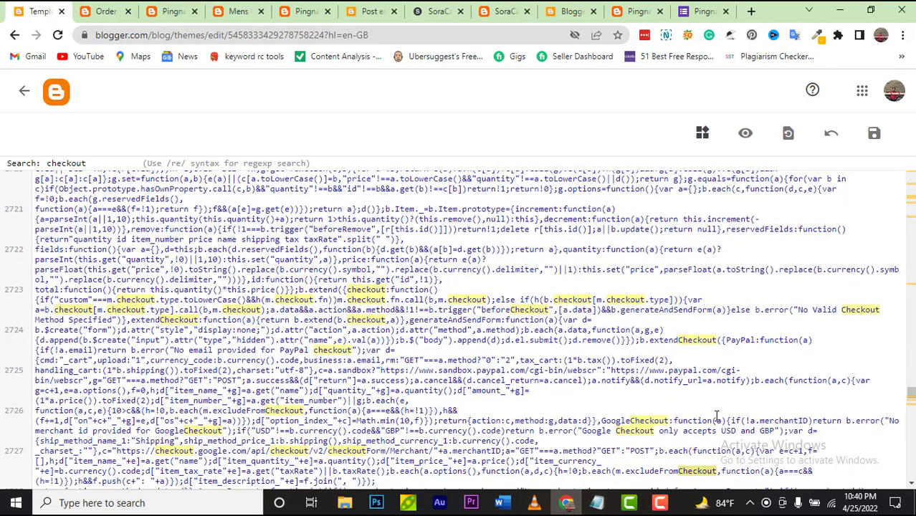
scroll(717, 416, "down", 15)
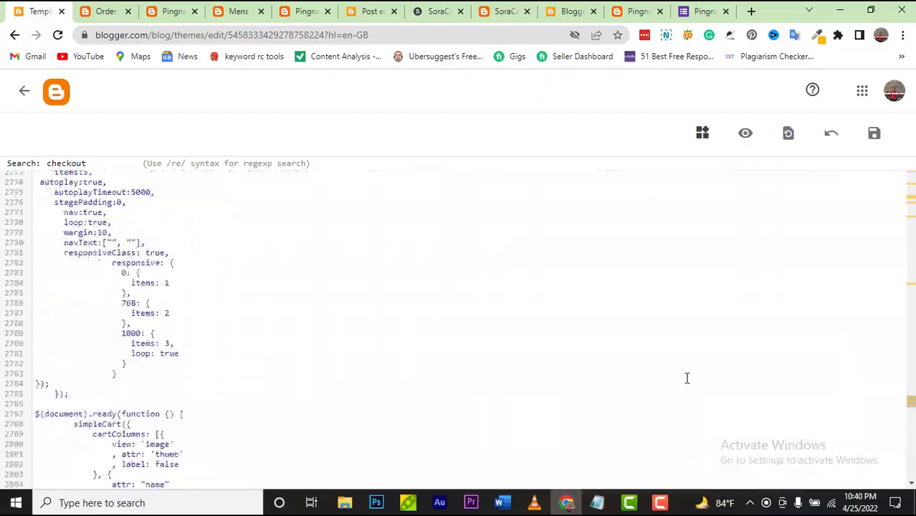
scroll(687, 378, "down", 10)
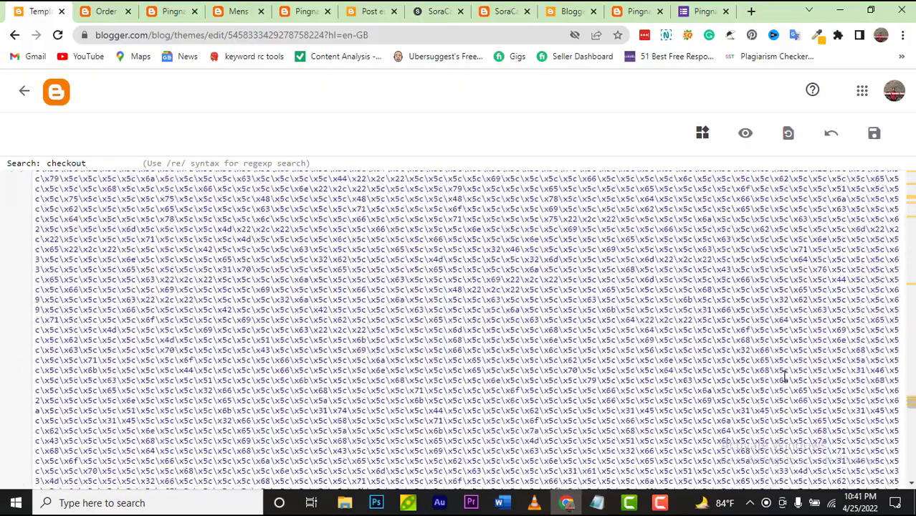
scroll(785, 377, "down", 10)
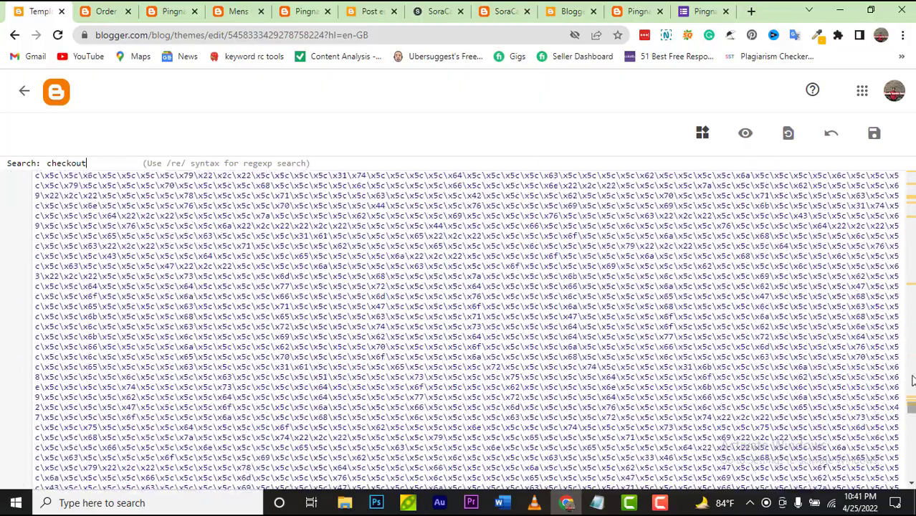
left_click_drag(912, 380, 912, 225)
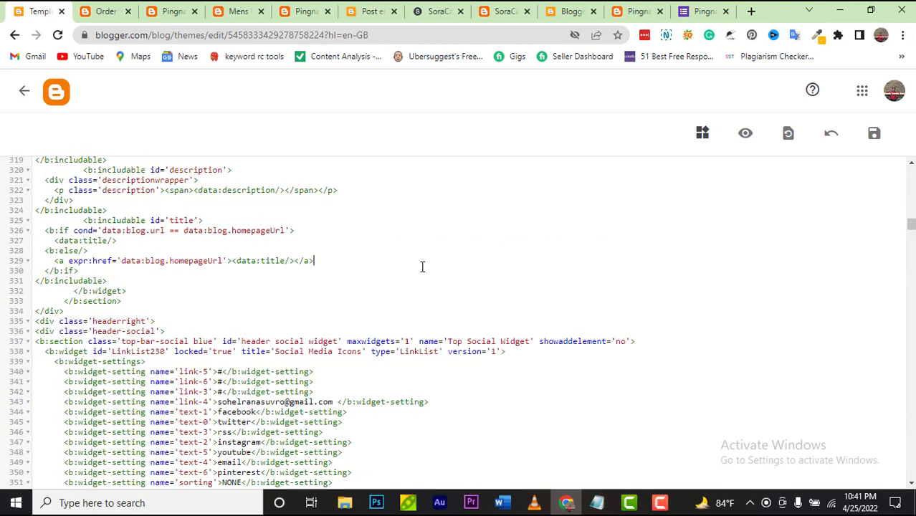
Step: Search 'Checkout' to reach line 1326's Checkout link to /p/checkout.html
key("ctrl+f")
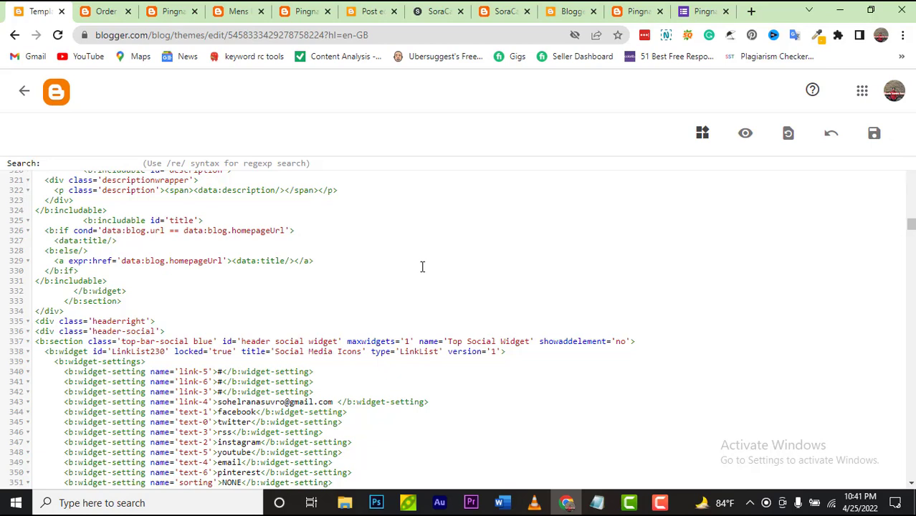
type("ch")
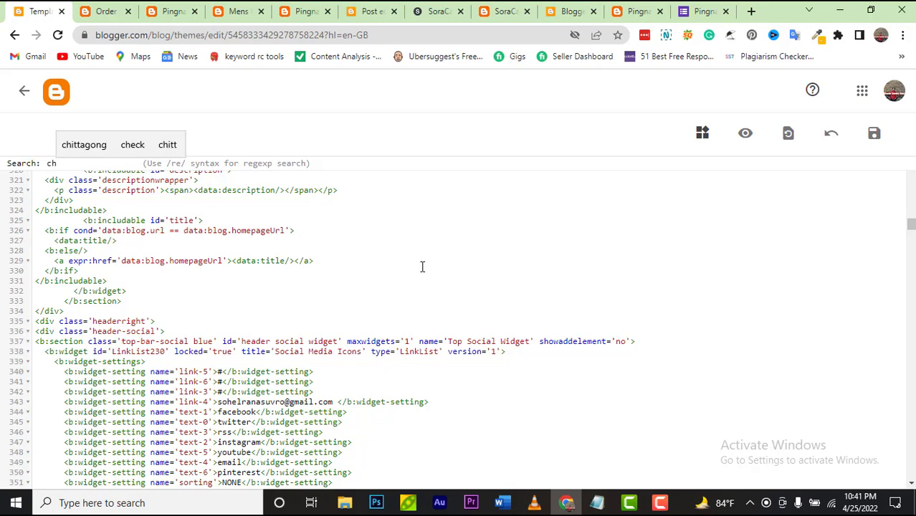
key("BackSpace")
key("BackSpace")
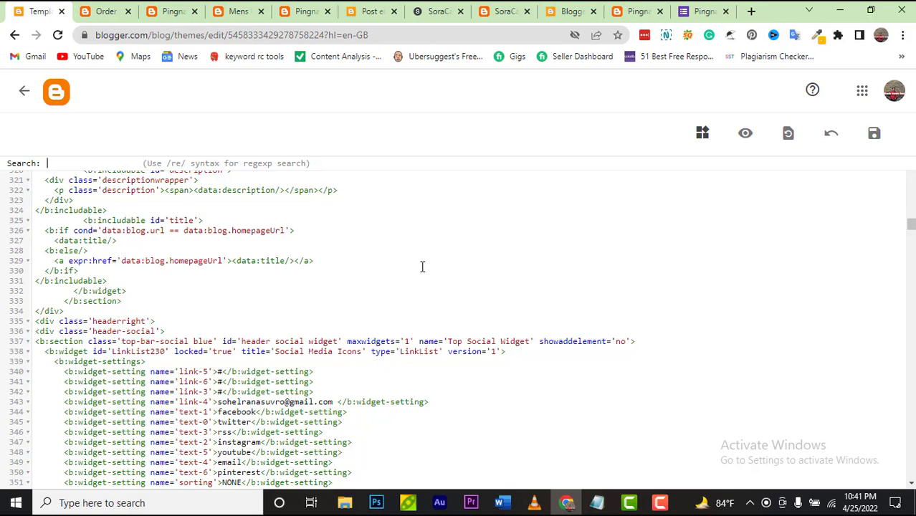
type("Ch")
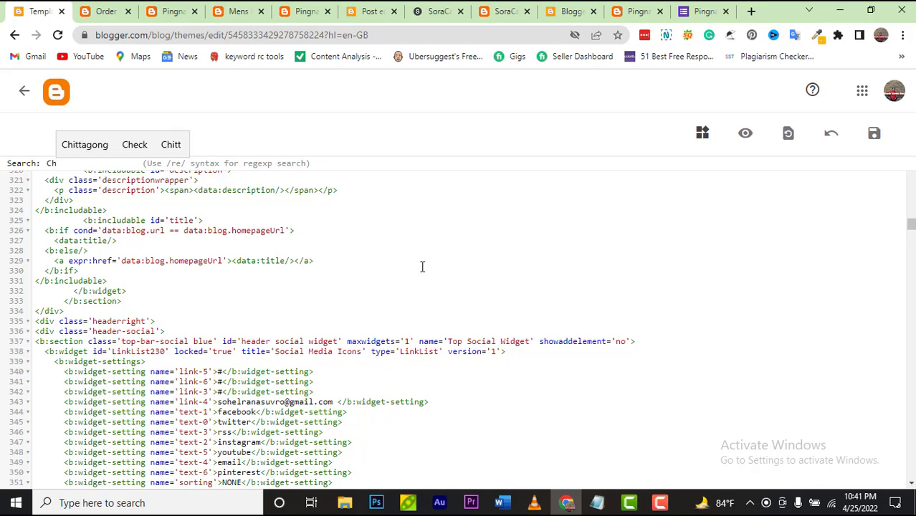
type("eck")
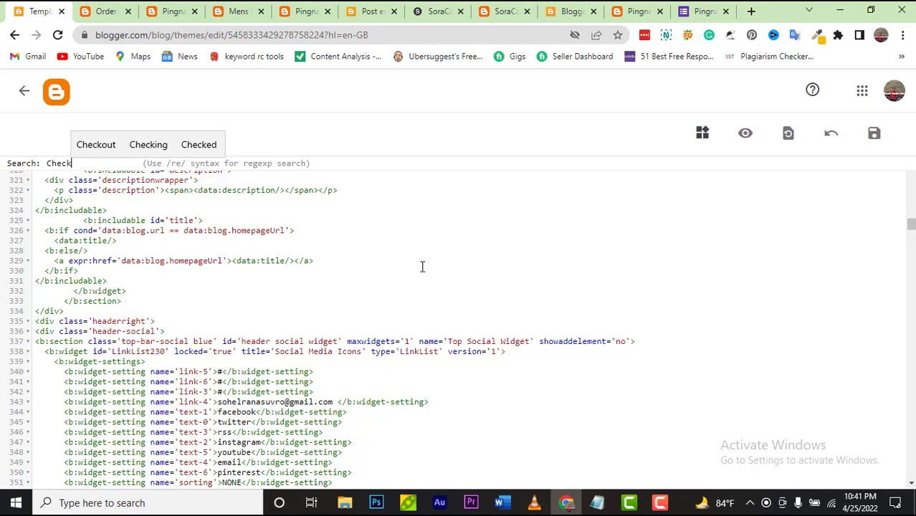
type("out")
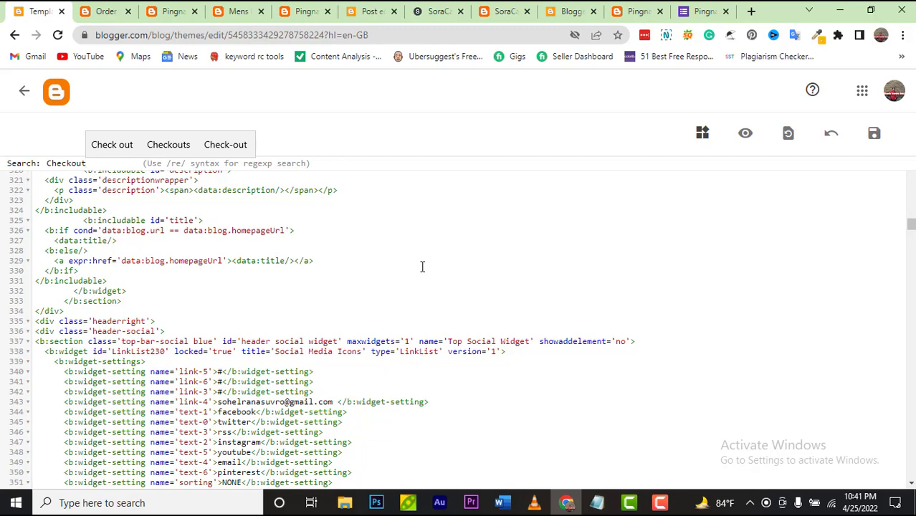
key("Return")
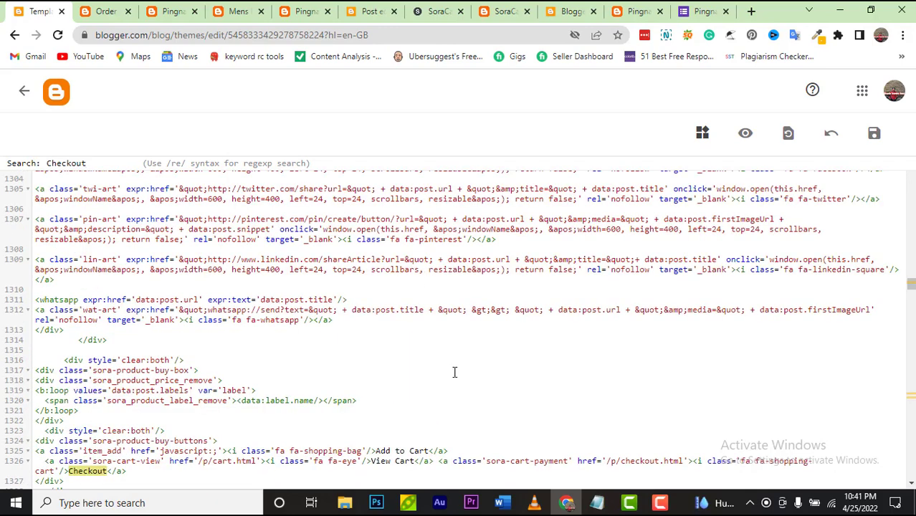
scroll(454, 372, "down", 5)
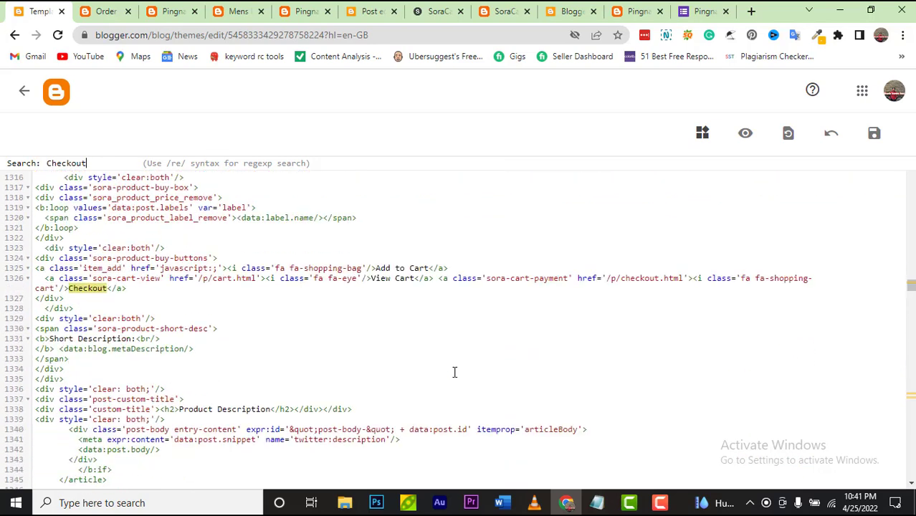
key("Return")
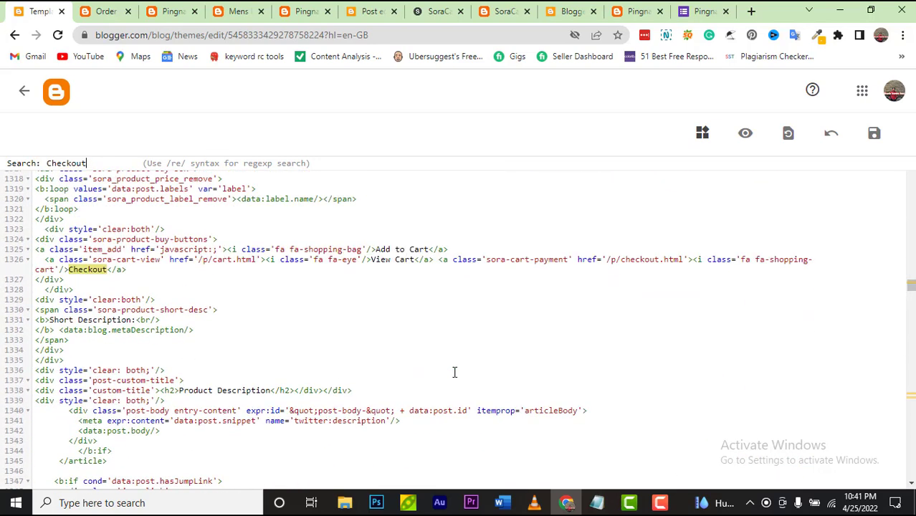
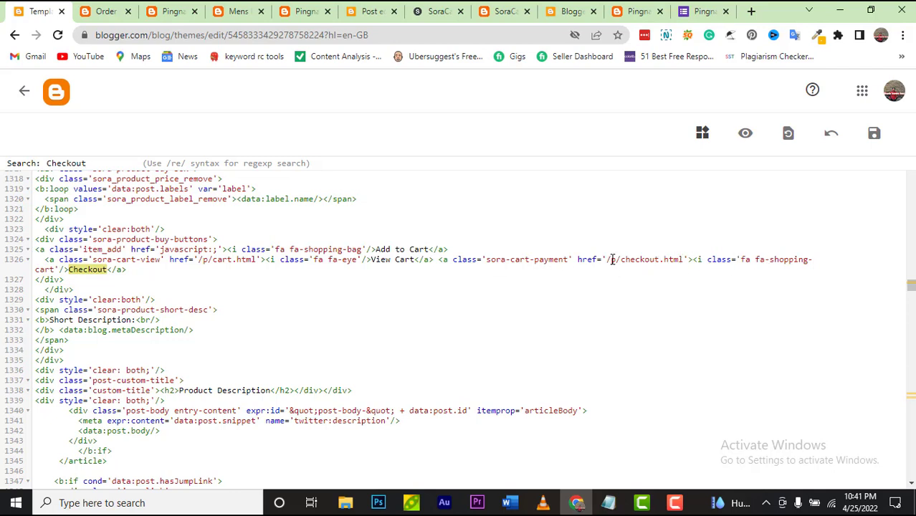
Step: Replace the product Checkout link's /p/checkout.html with the order-form page URL and save the theme
left_click_drag(607, 260, 686, 261)
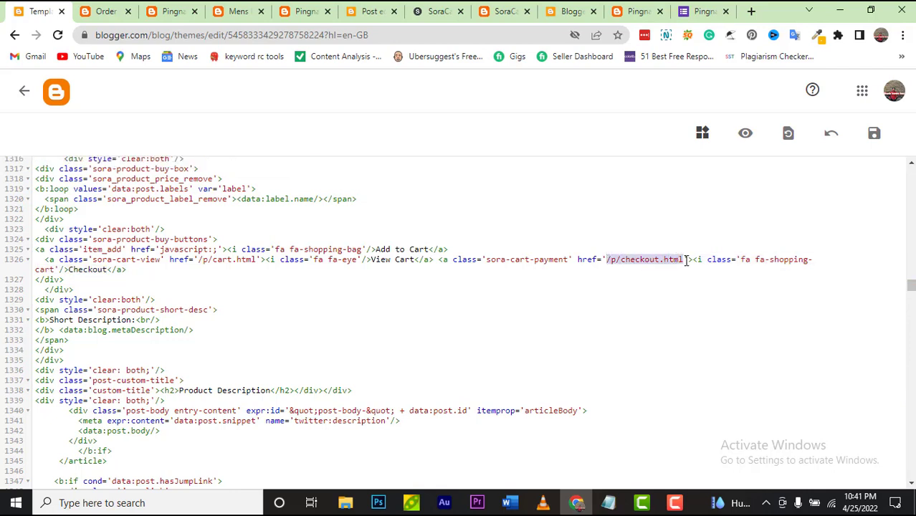
key("BackSpace")
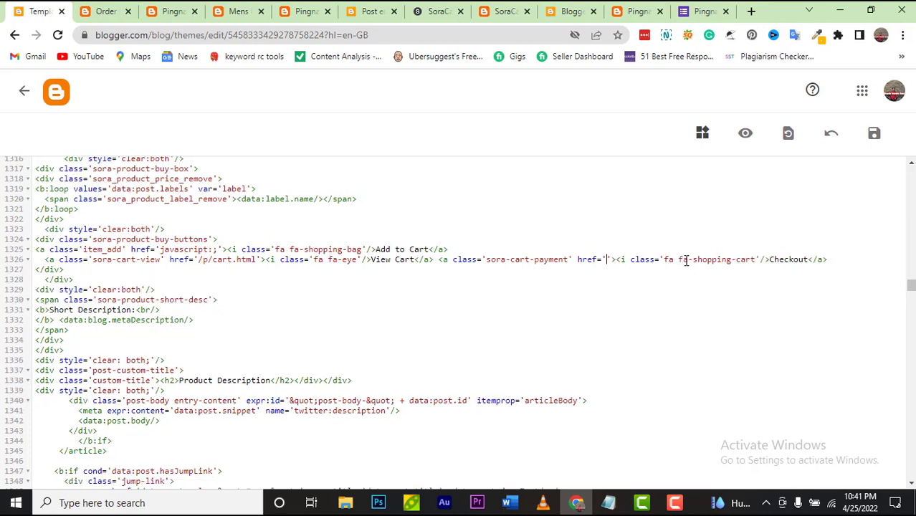
type("https://pingnashop.blogspot.com/p/order-form.html")
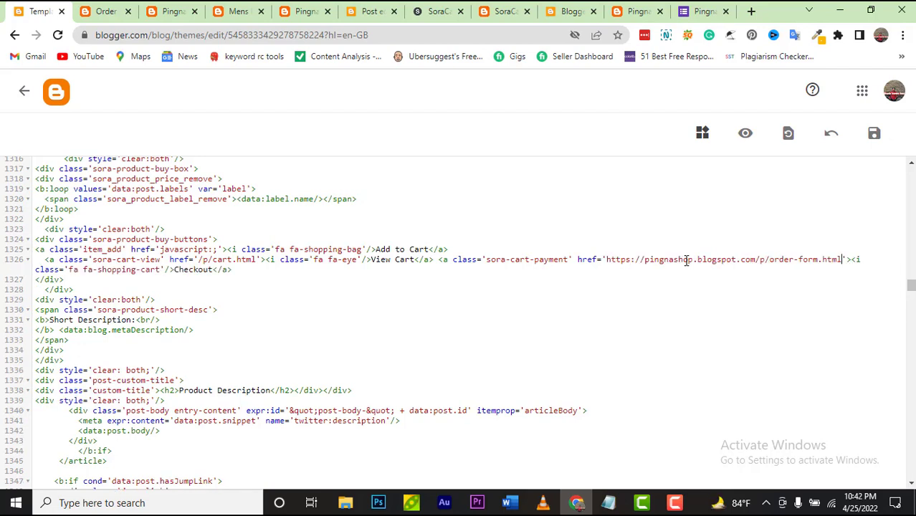
left_click(872, 134)
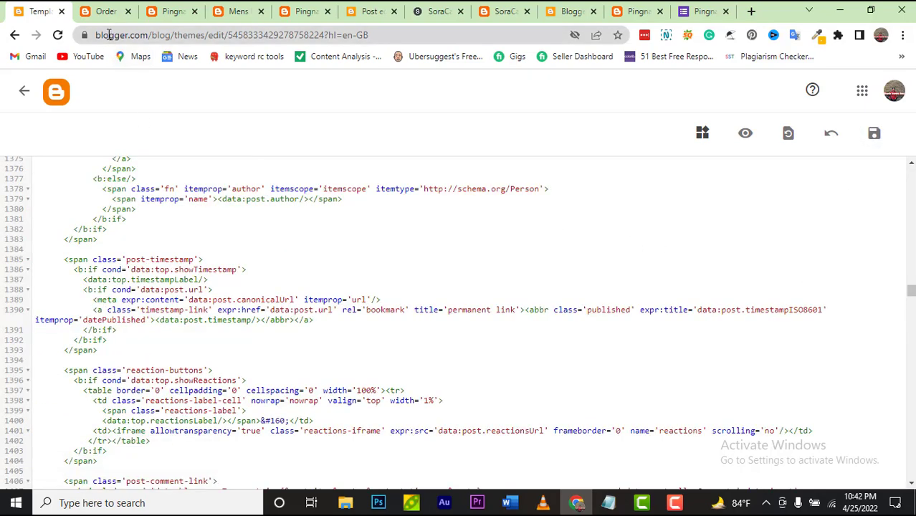
Step: On the live shop, open the Mens Premium Shirt 450 page and test its Checkout link
left_click(104, 11)
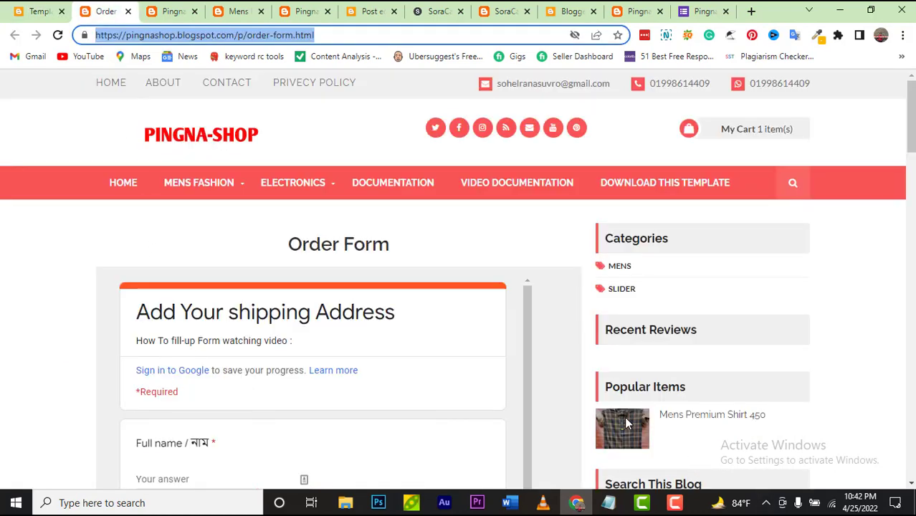
left_click(722, 426)
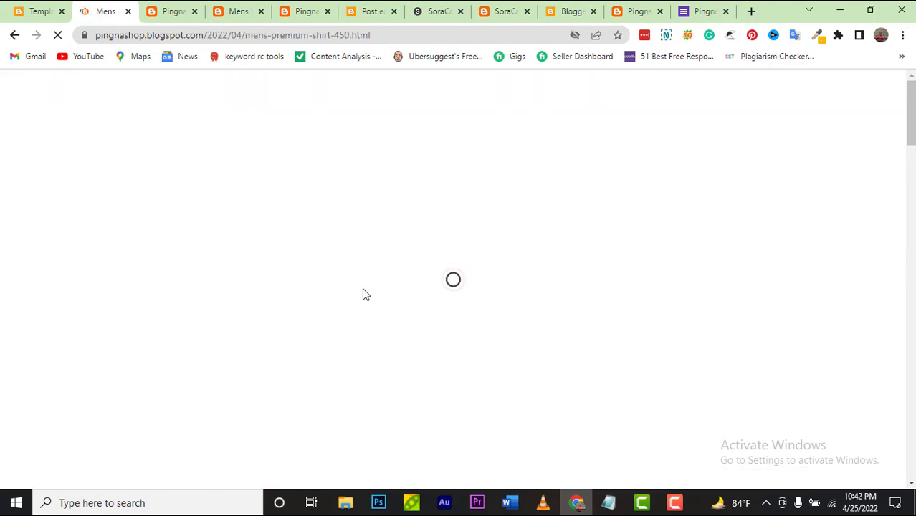
scroll(363, 287, "down", 1)
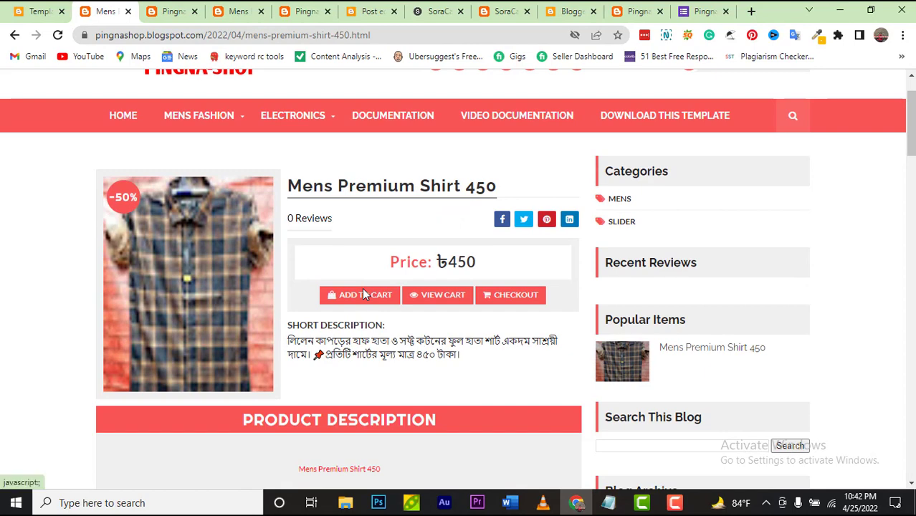
scroll(364, 294, "down", 1)
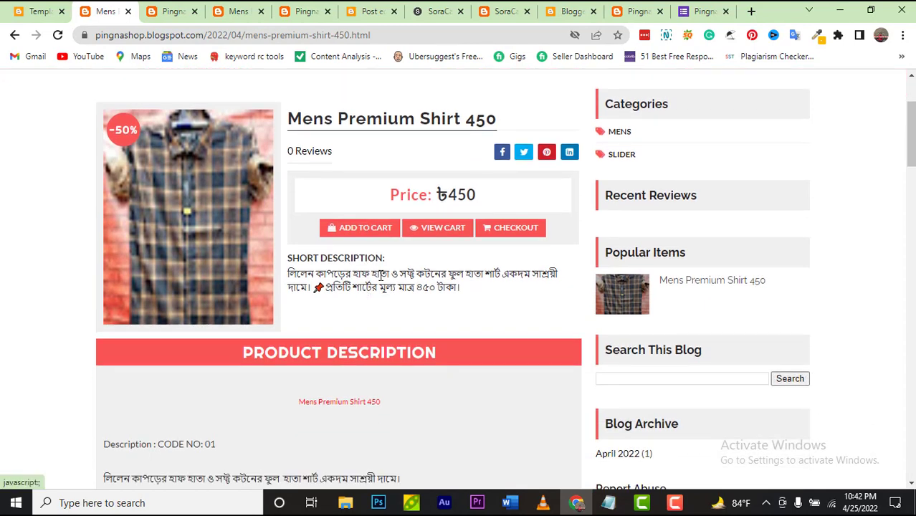
left_click(509, 233)
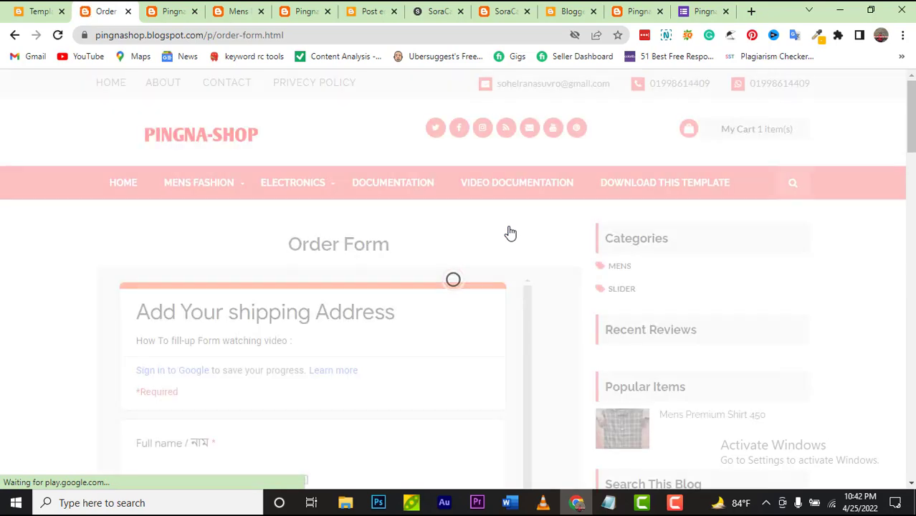
scroll(495, 242, "down", 2)
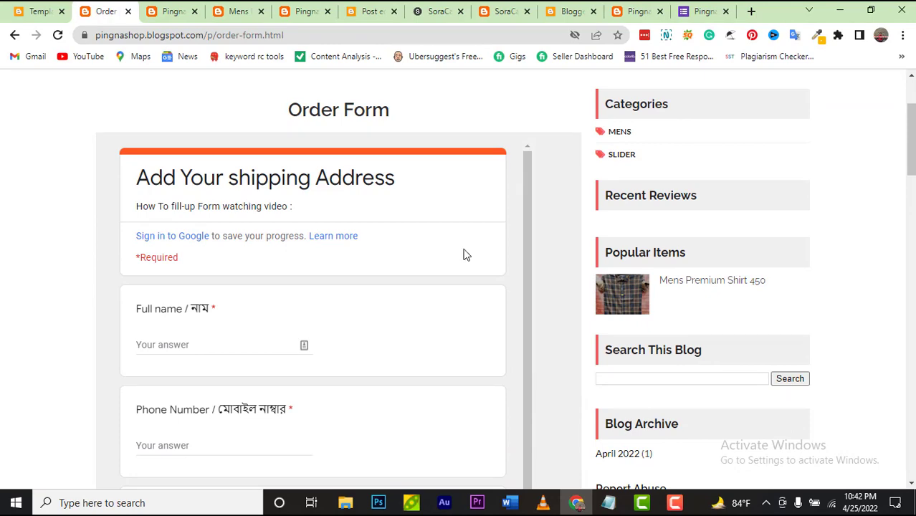
scroll(464, 253, "up", 2)
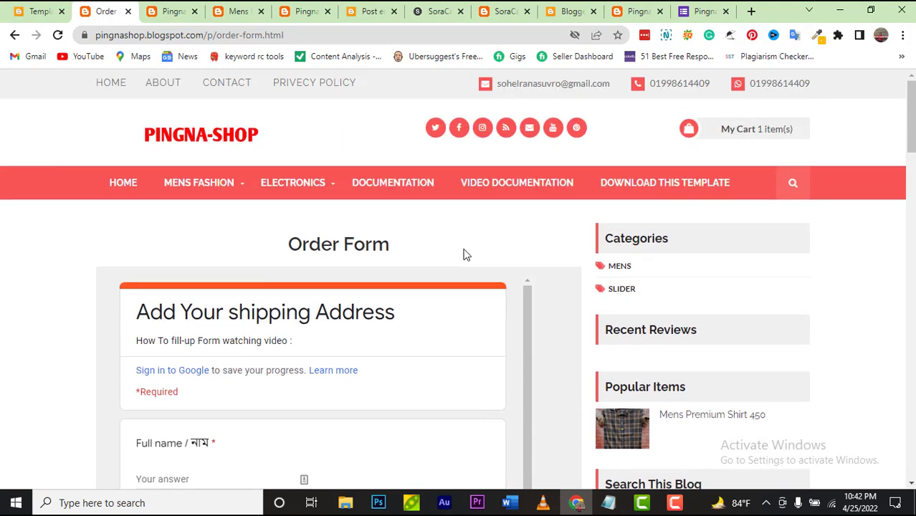
Step: Add the shirt to the cart, then confirm the My Cart Checkout reaches a 404 page
left_click(15, 35)
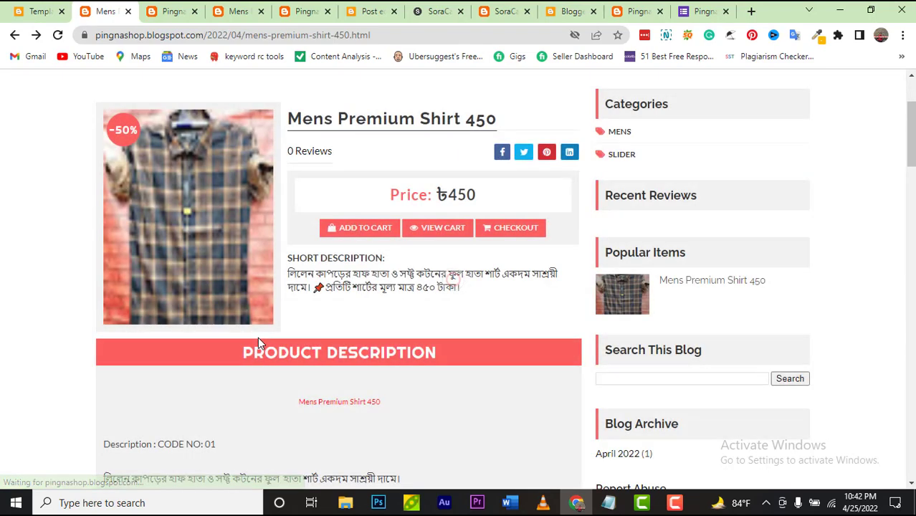
left_click(393, 228)
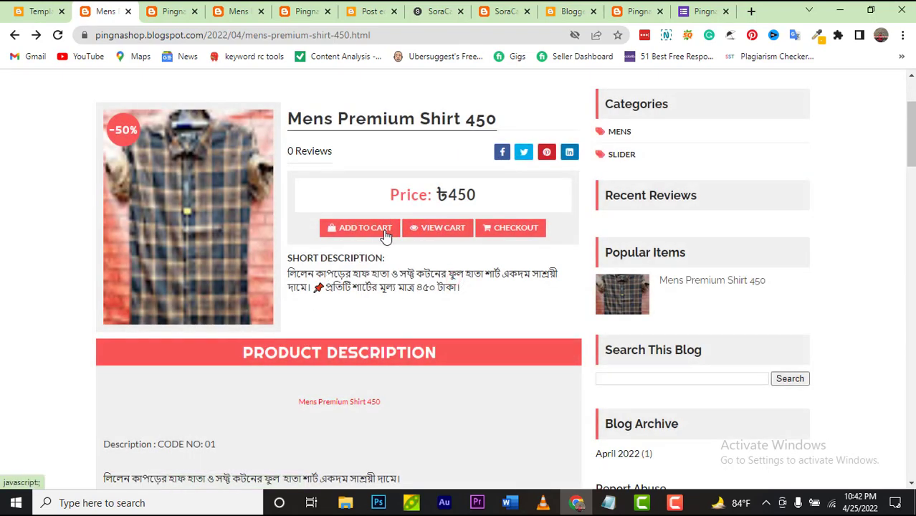
scroll(743, 152, "up", 2)
mouse_move(751, 129)
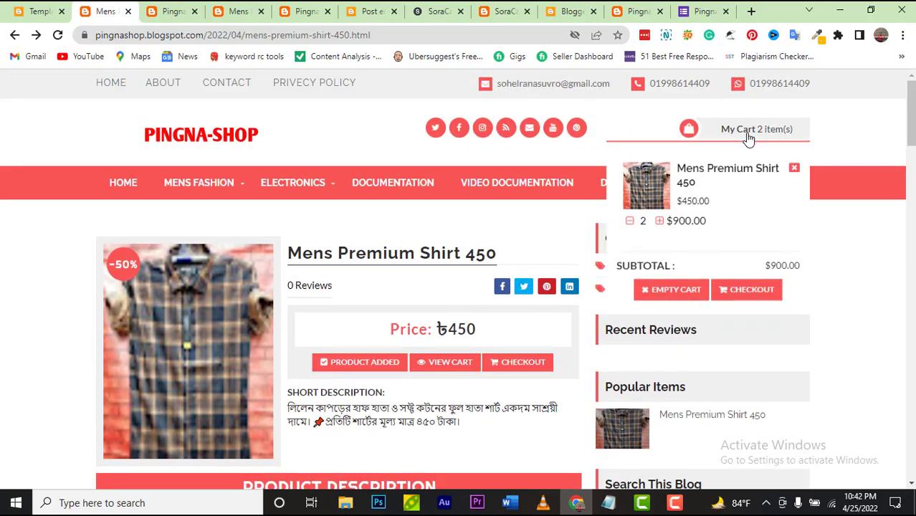
left_click(746, 289)
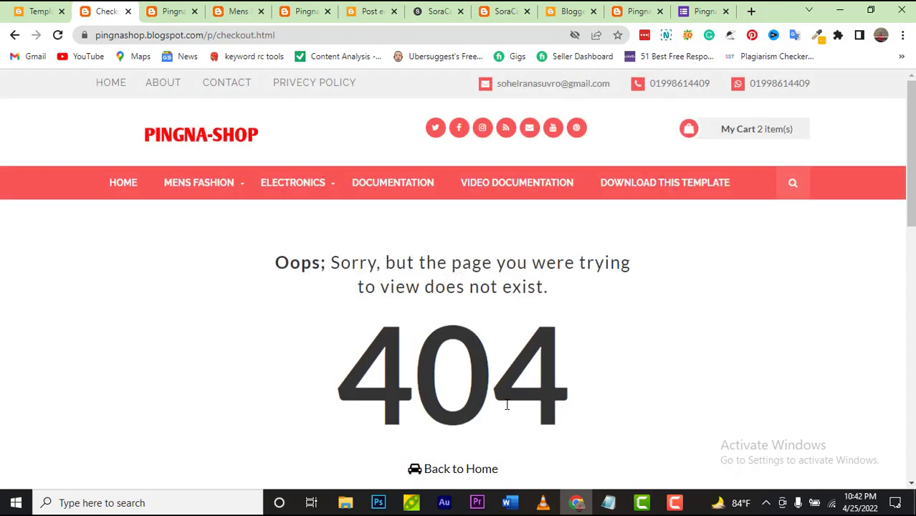
scroll(368, 401, "down", 4)
scroll(368, 403, "up", 4)
left_click(32, 13)
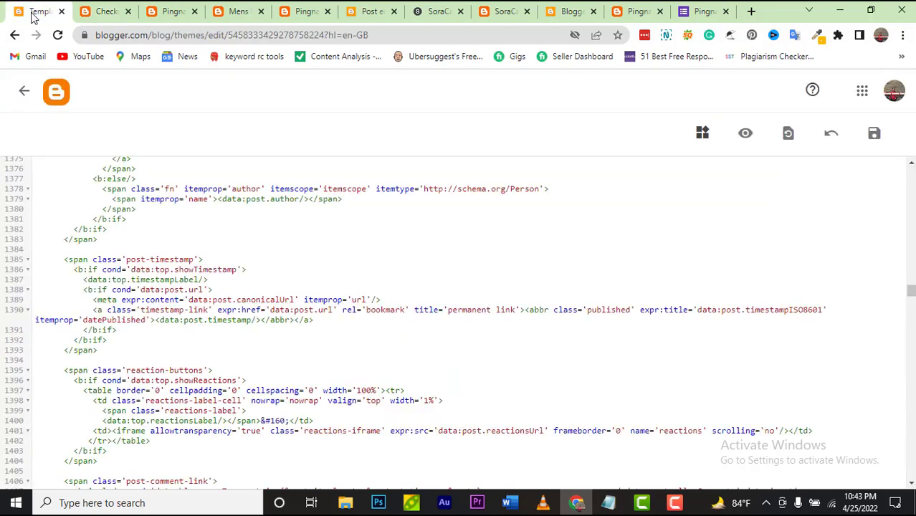
Step: Find 'my cart' in the theme code, repoint its checkout href to /p/order-form.html, and save
left_click(428, 279)
key("ctrl+f")
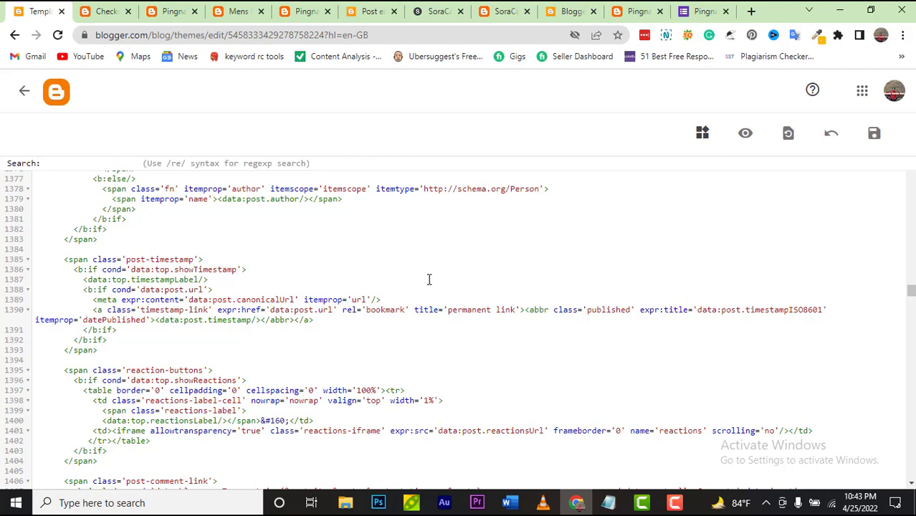
type("my ")
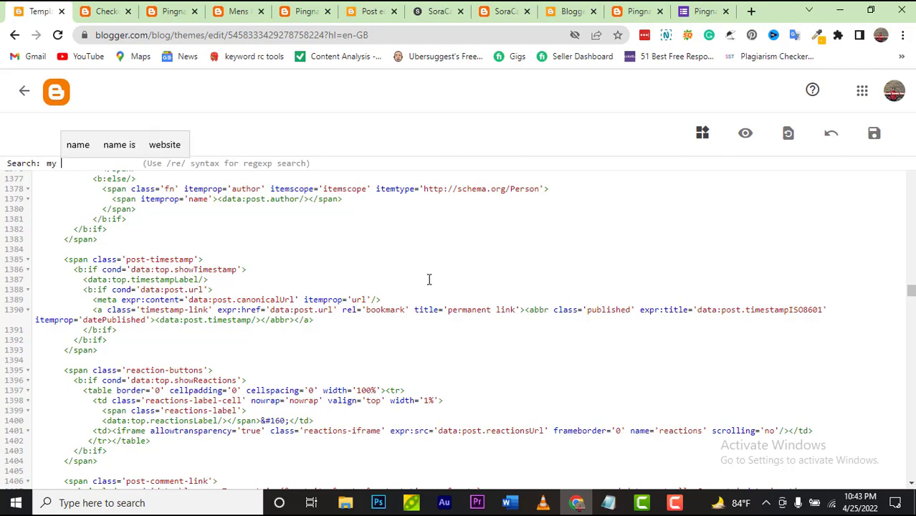
type("cart")
key("Return")
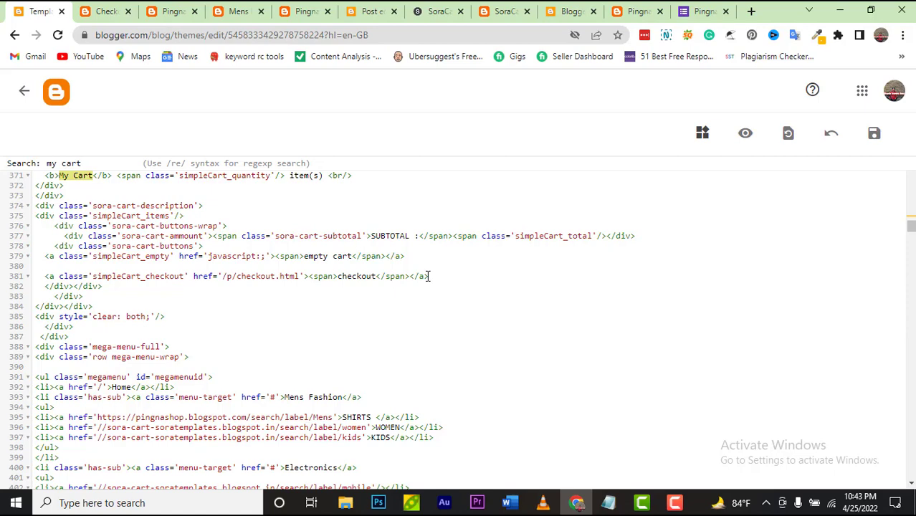
scroll(428, 276, "up", 2)
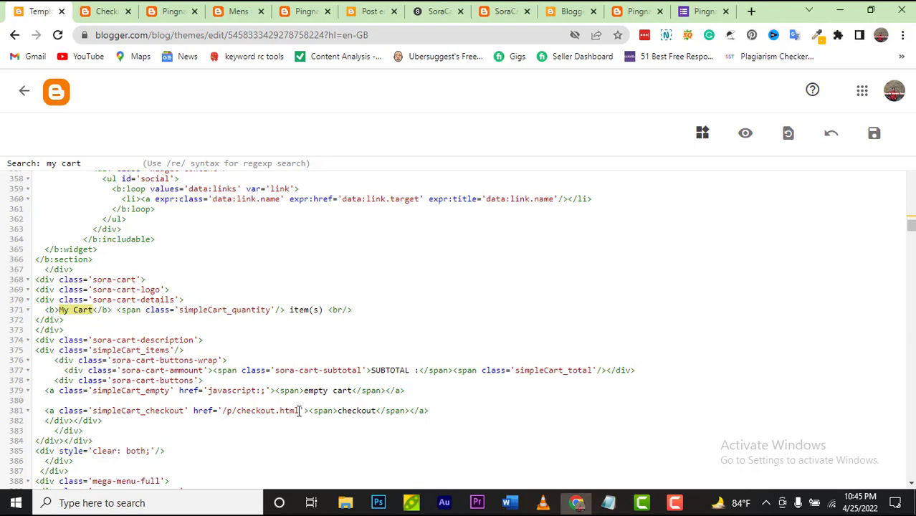
left_click_drag(299, 411, 224, 413)
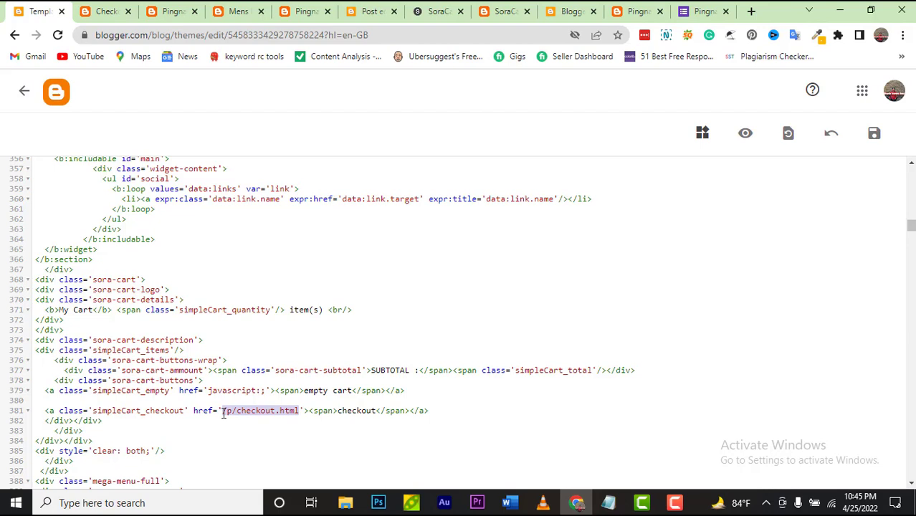
key("BackSpace")
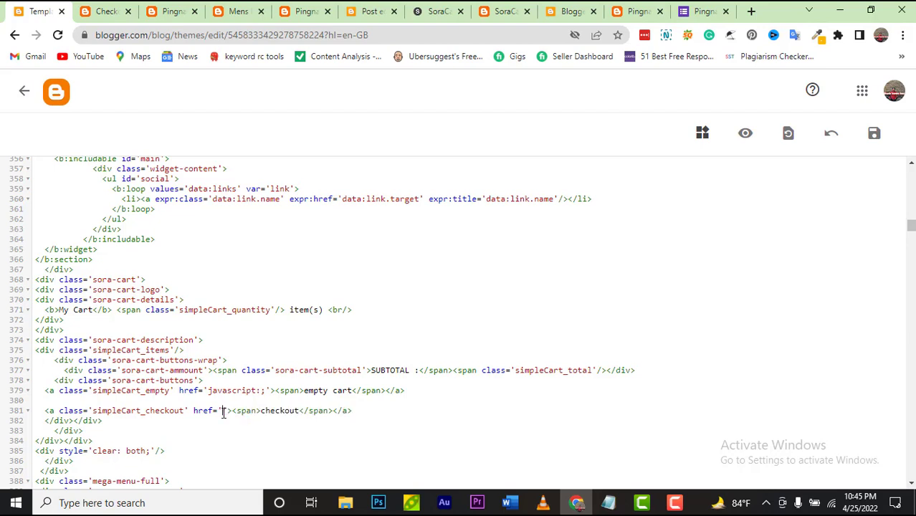
type("https://pingnashop.blogspot.com/p/order-form.html")
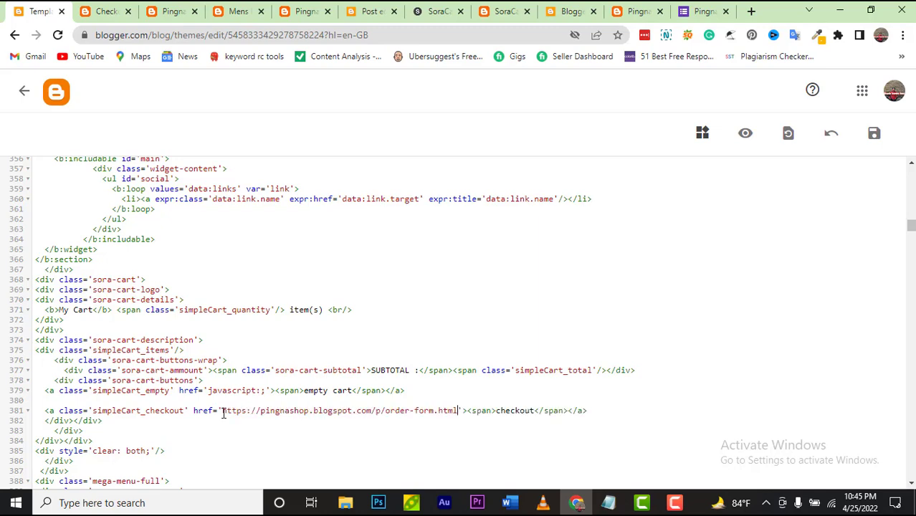
left_click(881, 142)
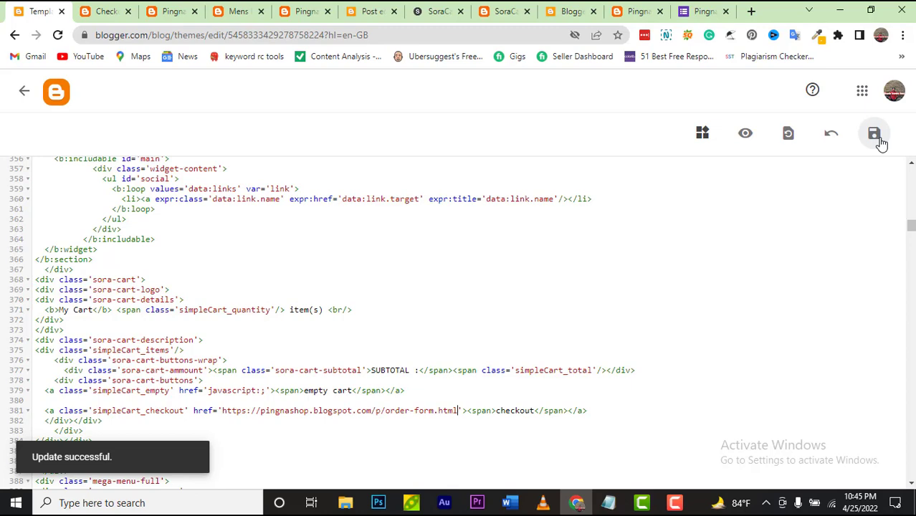
left_click(111, 14)
left_click(132, 189)
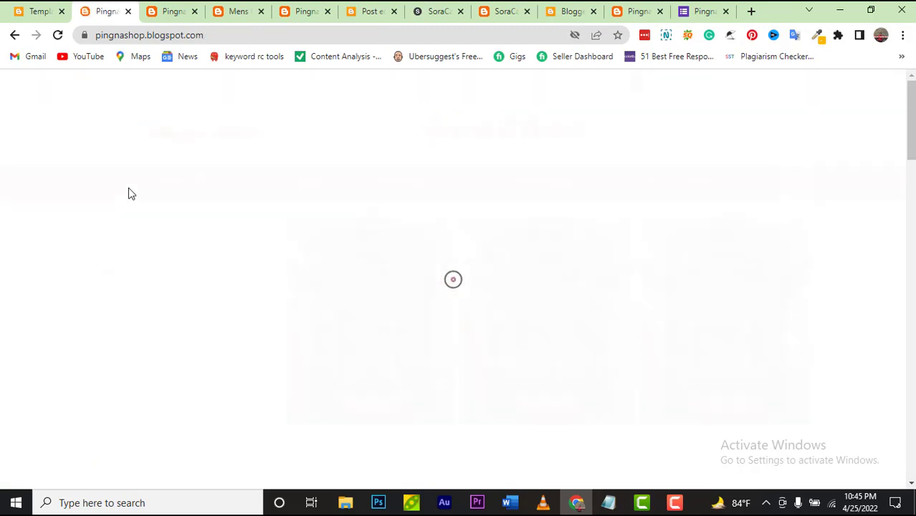
scroll(364, 327, "down", 6)
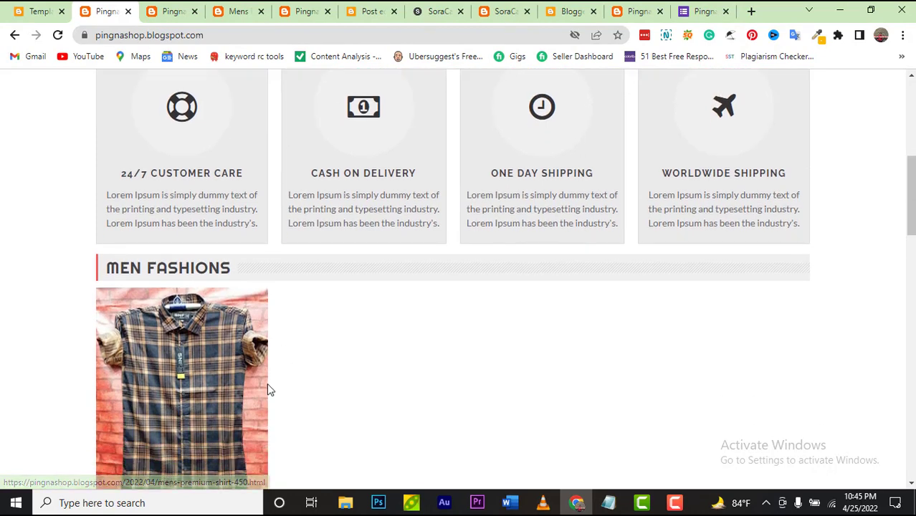
left_click(193, 390)
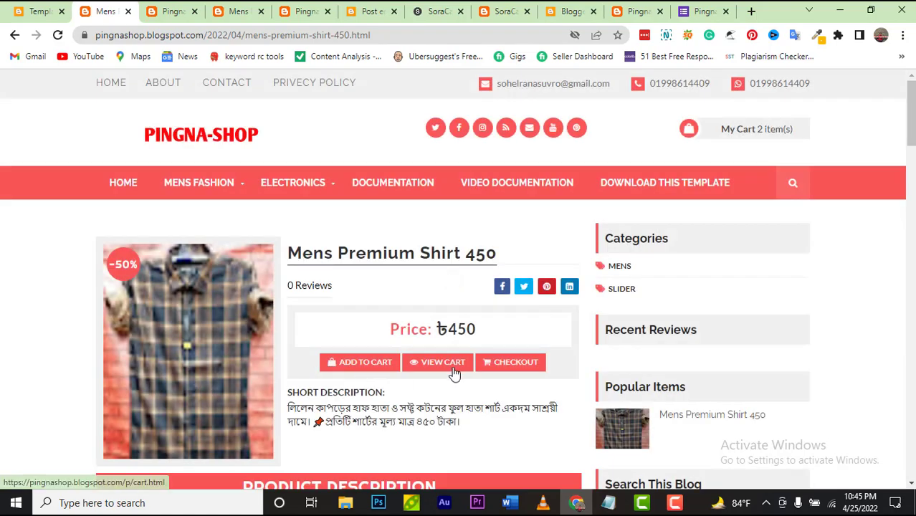
left_click(374, 363)
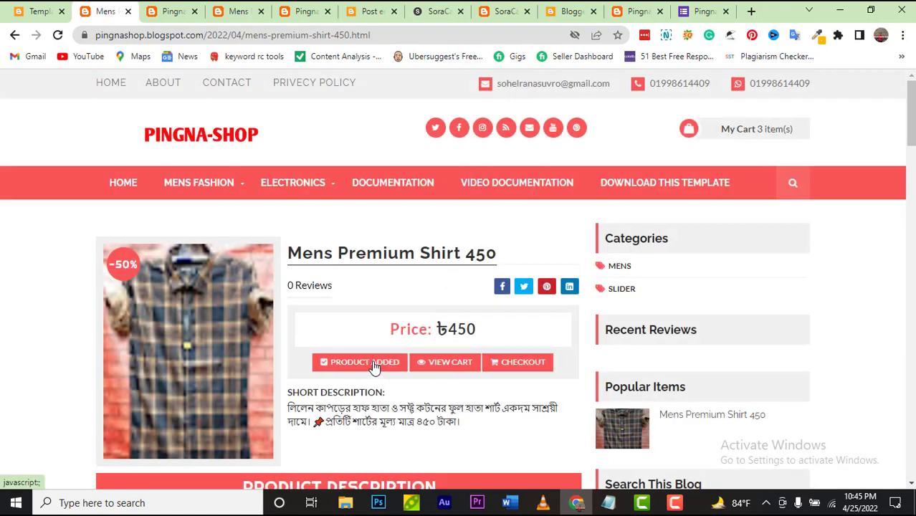
mouse_move(769, 135)
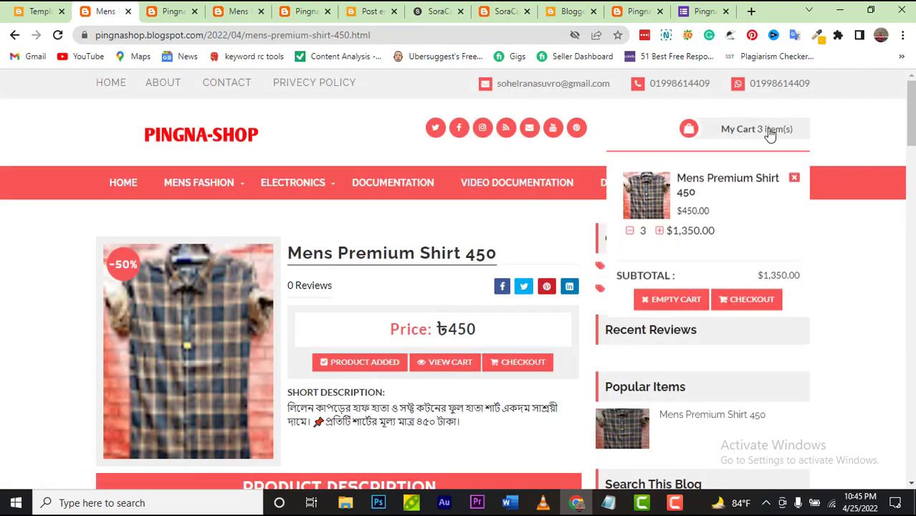
left_click(736, 294)
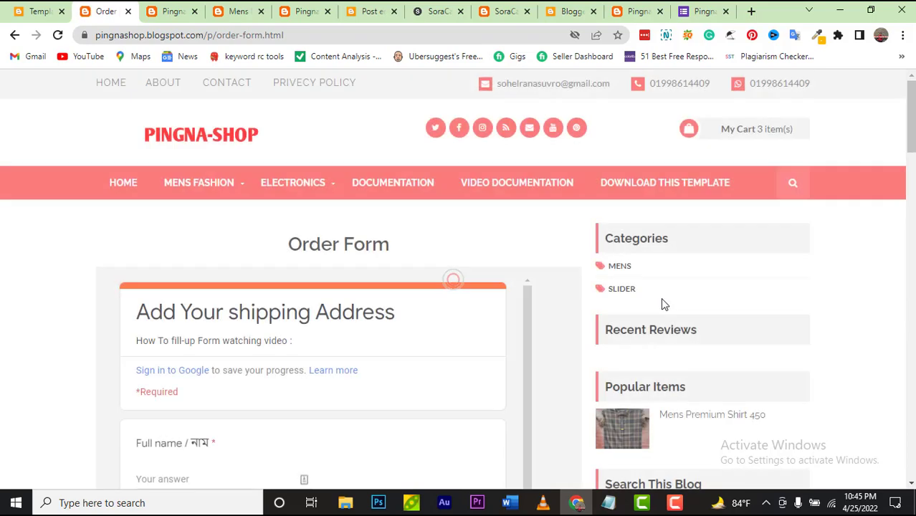
scroll(262, 393, "down", 2)
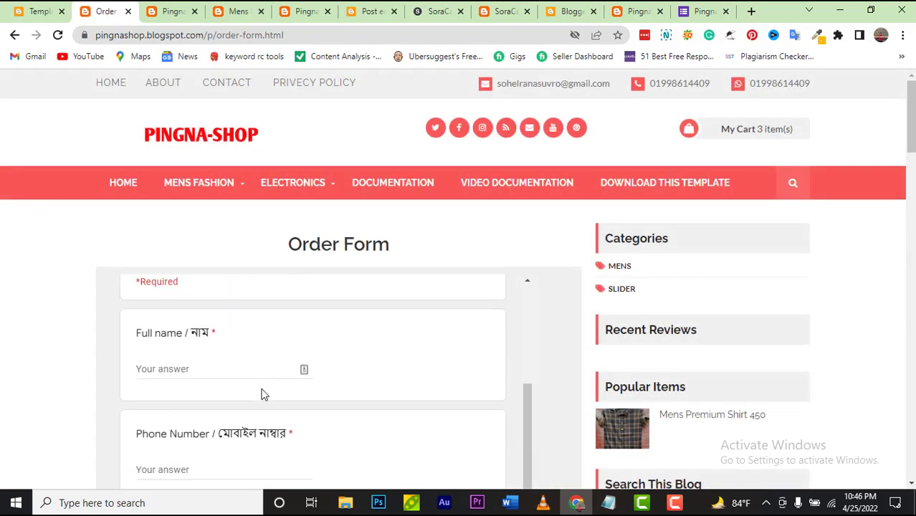
scroll(262, 394, "down", 10)
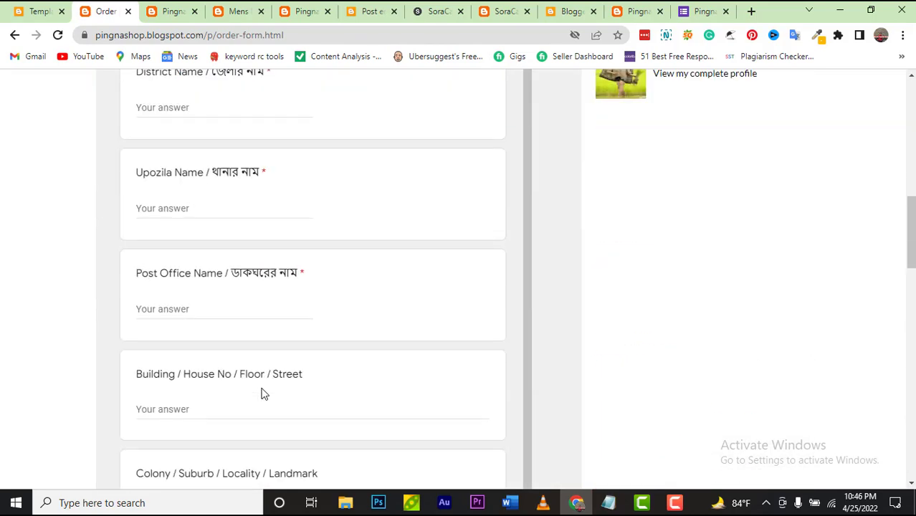
scroll(261, 393, "up", 10)
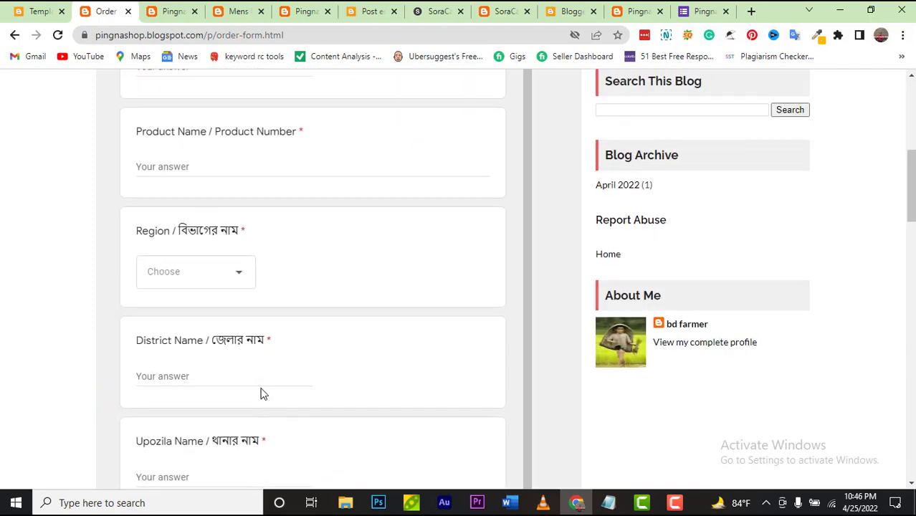
scroll(261, 393, "up", 2)
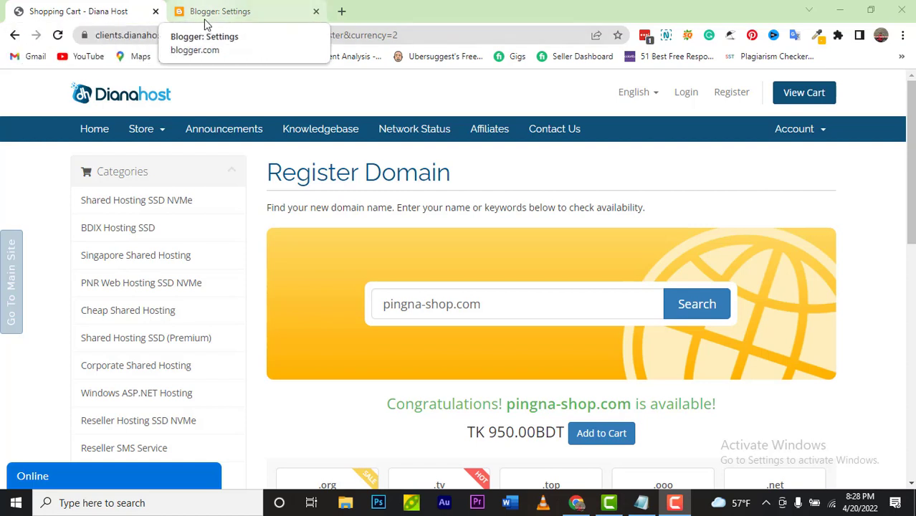
Step: Log in to the Diana Host client area with the account credentials, then return to Blogger Settings
left_click(683, 97)
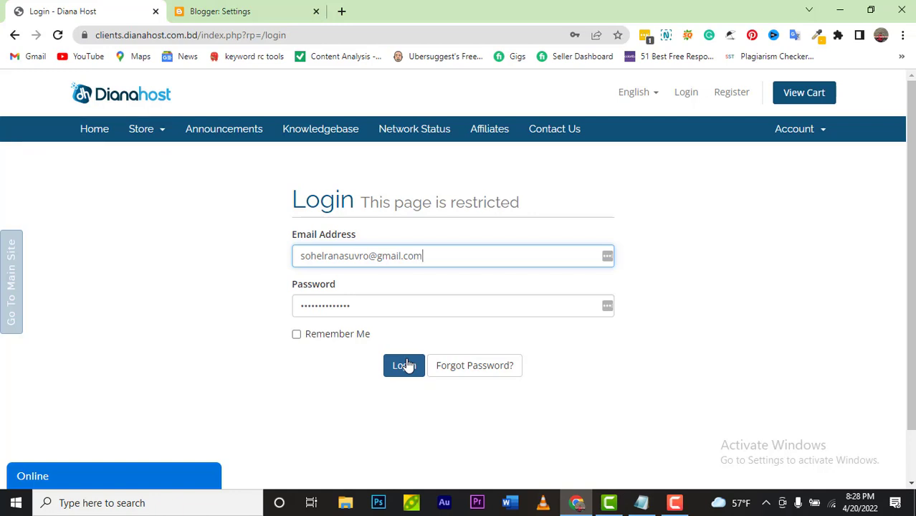
left_click(405, 365)
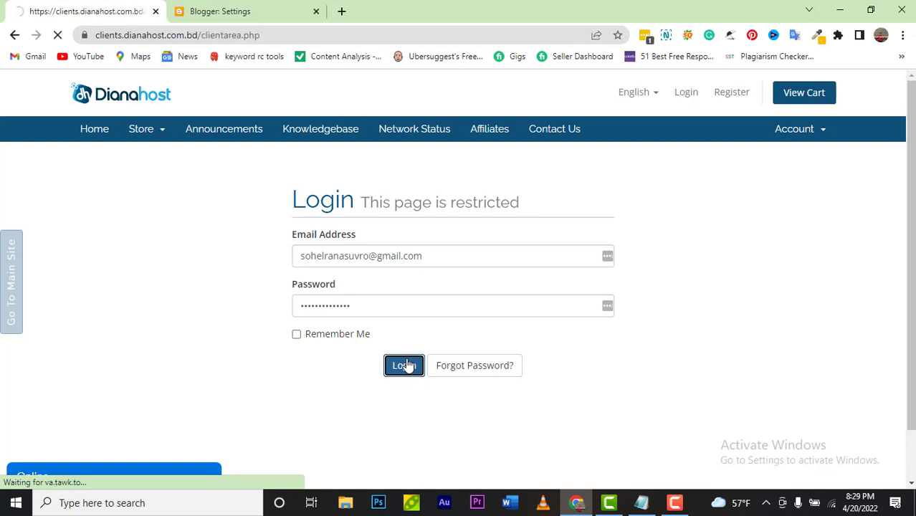
scroll(565, 342, "down", 1)
scroll(565, 341, "down", 2)
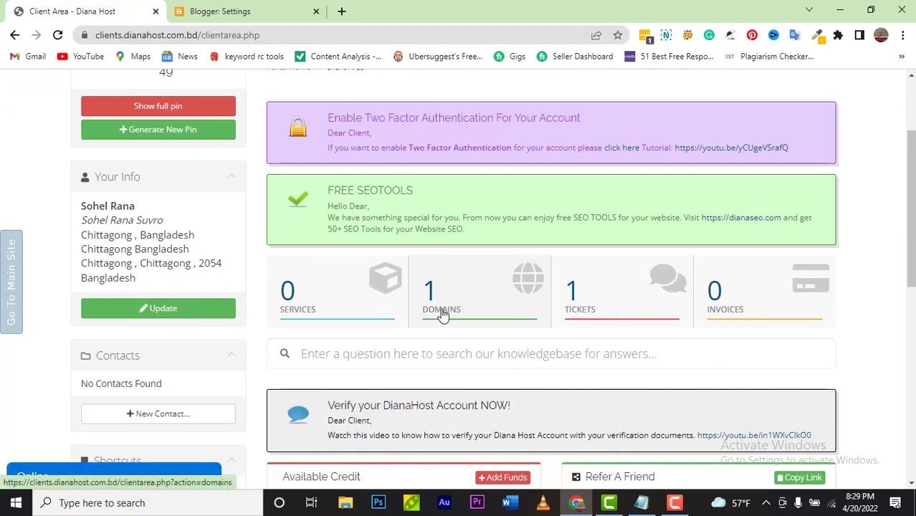
left_click(237, 17)
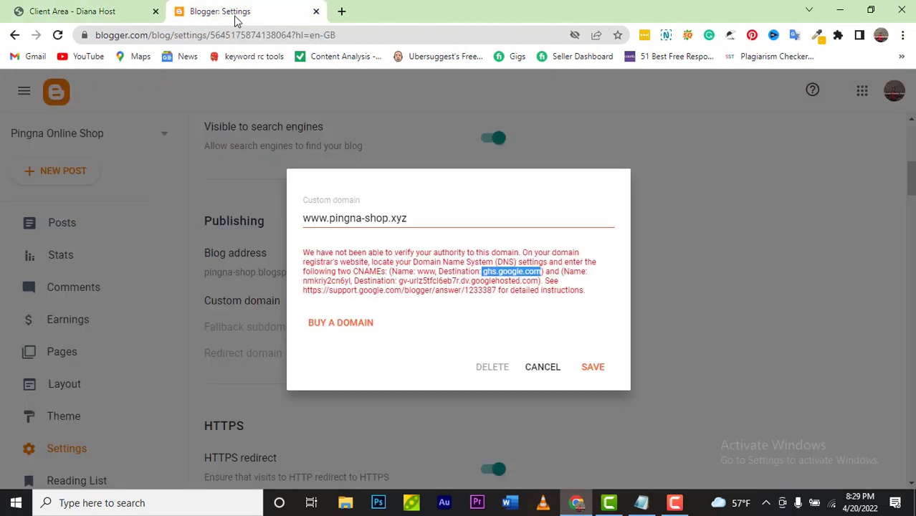
Step: Cancel the failed custom domain, reopen an empty Custom domain box, and go to Diana Host
left_click(545, 367)
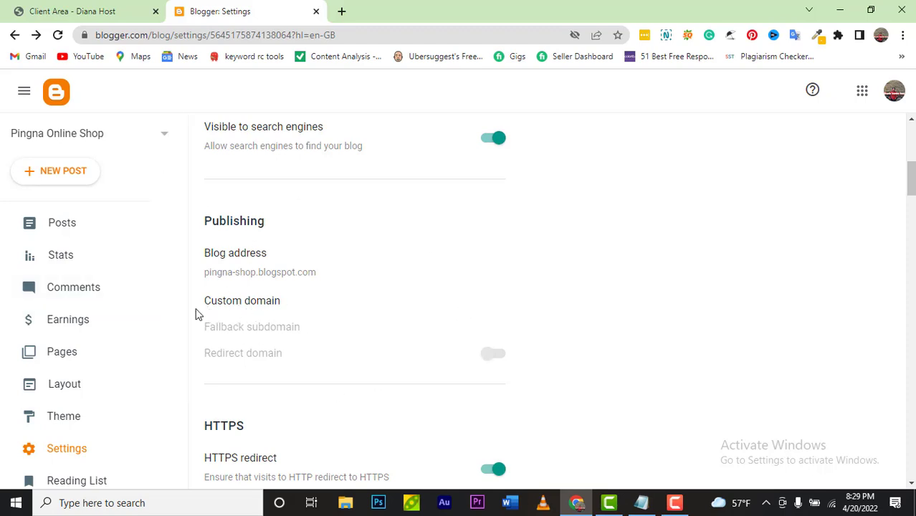
left_click(249, 308)
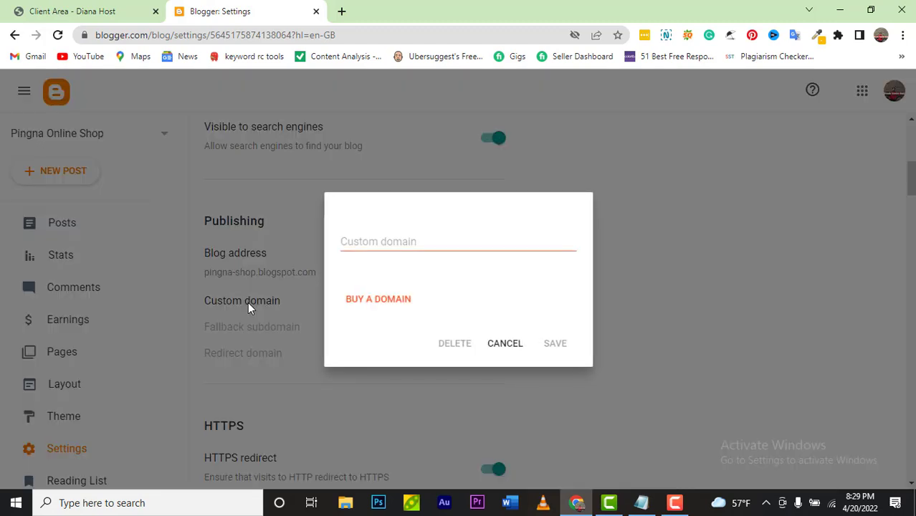
left_click(111, 11)
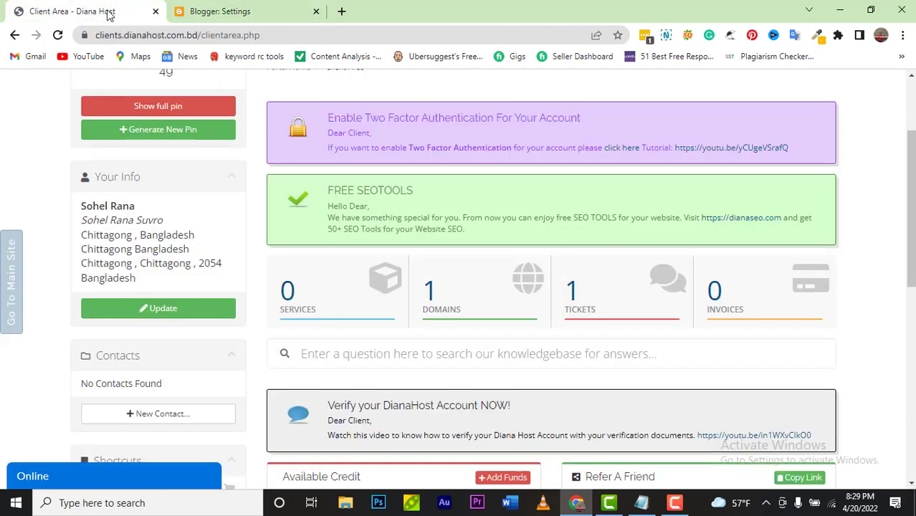
Step: Open pingna-shop.xyz from Diana Host's domain list and copy its web address
left_click(493, 299)
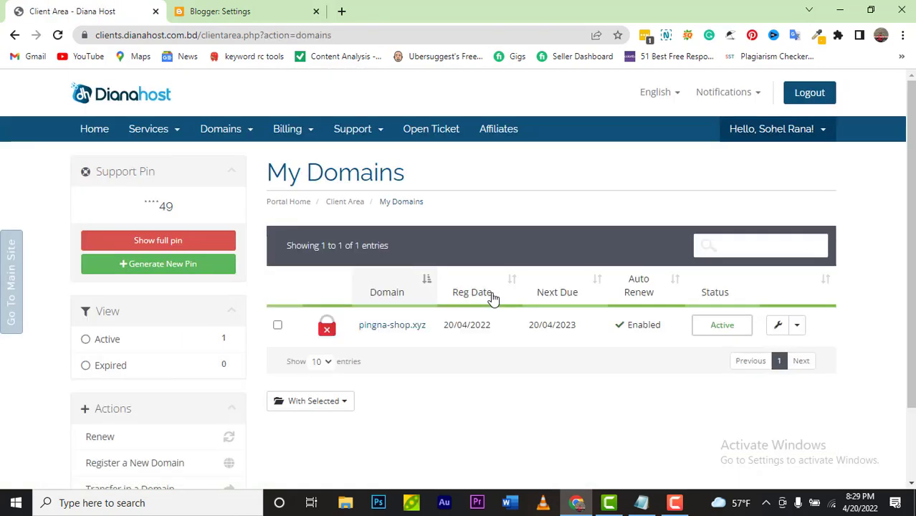
left_click(372, 332)
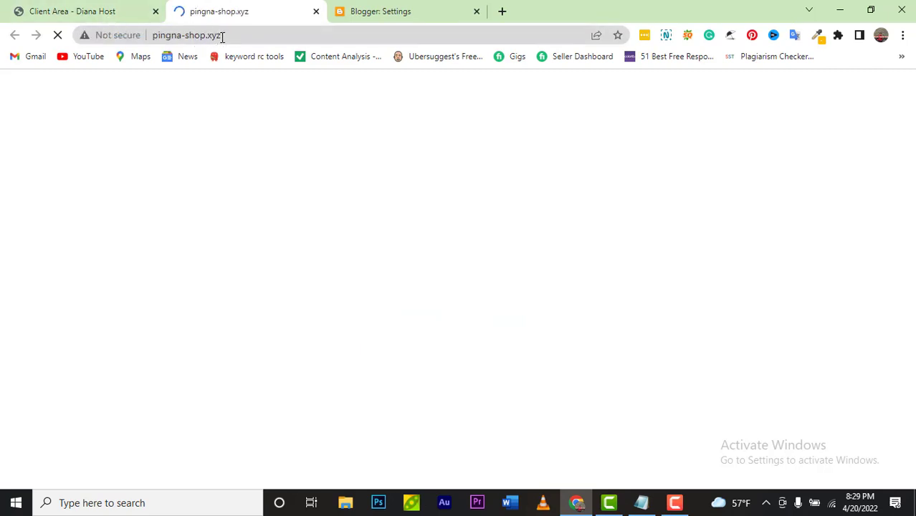
left_click(222, 36)
right_click(156, 41)
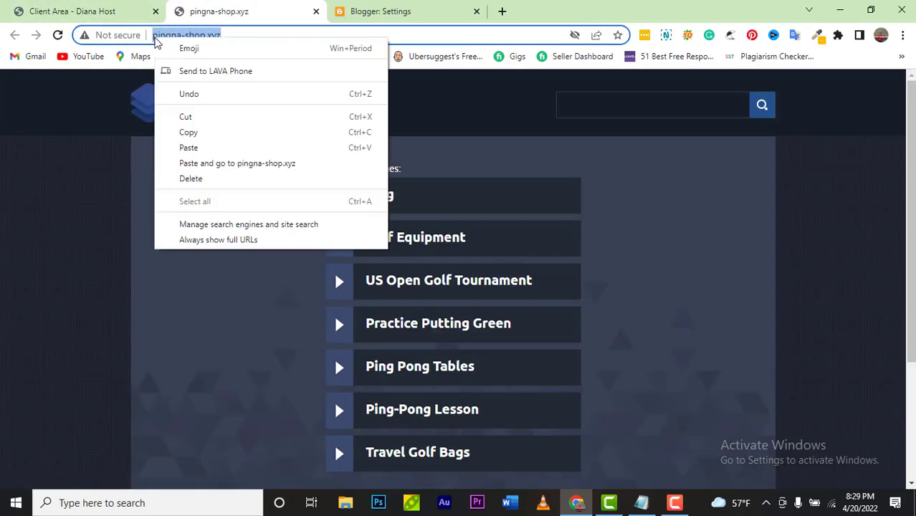
left_click(189, 132)
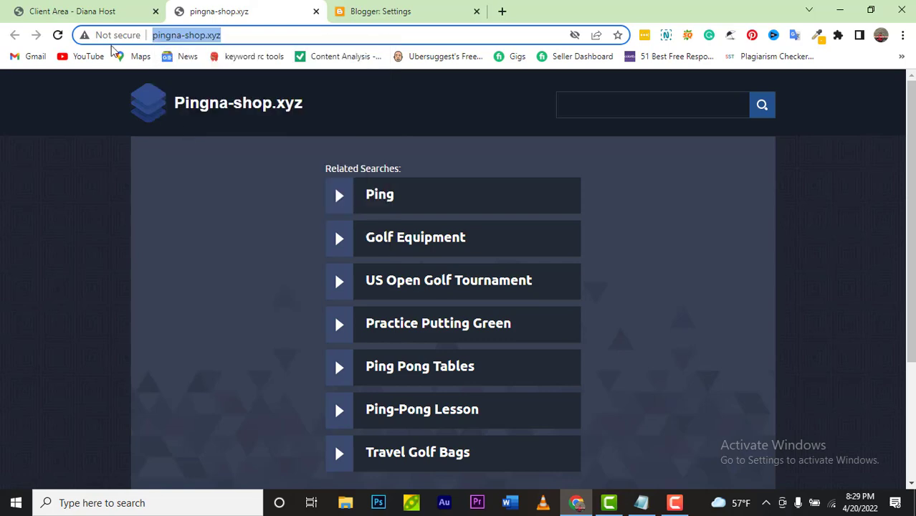
Step: Return to Blogger and focus the empty custom domain field
left_click(91, 18)
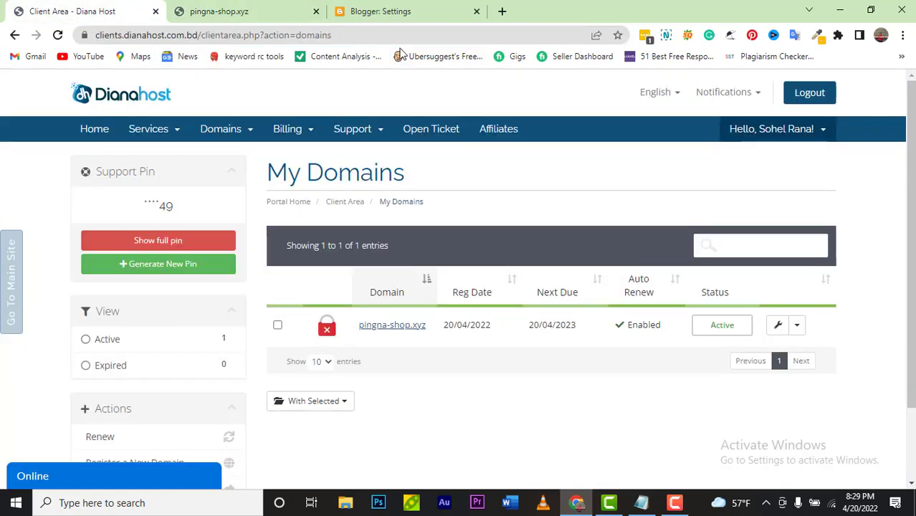
left_click(399, 17)
left_click(435, 243)
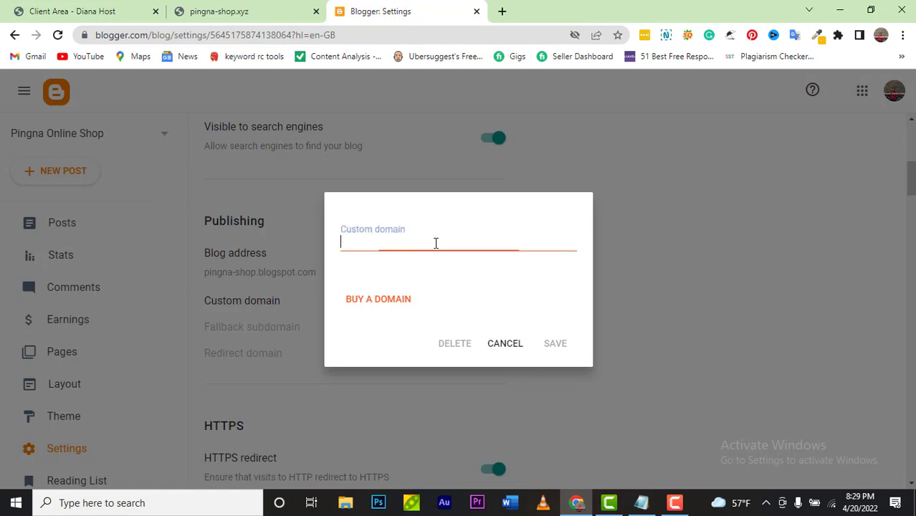
Step: Paste the copied address into the custom domain box, then discard it and reopen the box
key("ctrl+v")
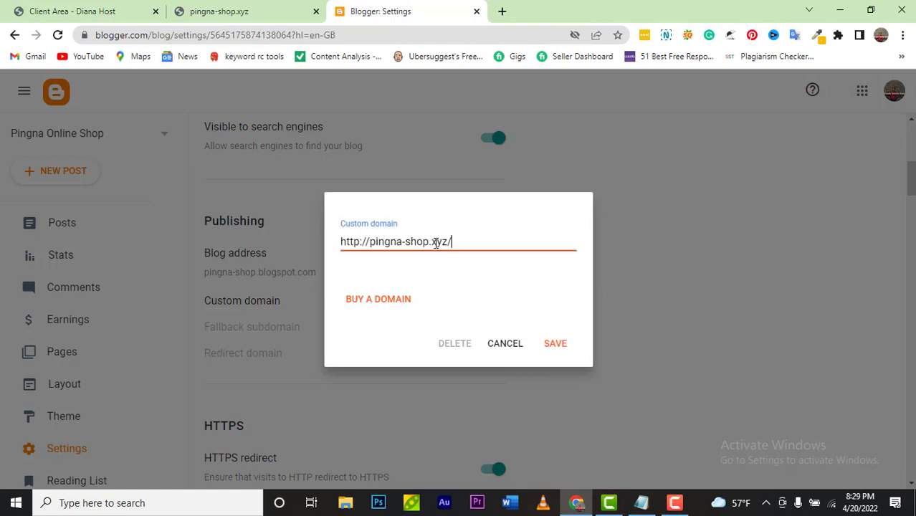
key("BackSpace")
key("Left")
key("Left")
key("Left")
key("Left")
key("Left")
key("Left")
key("Left")
key("Left")
key("Left")
key("Left")
key("Left")
key("Left")
key("Left")
key("Left")
key("Left")
left_click(516, 345)
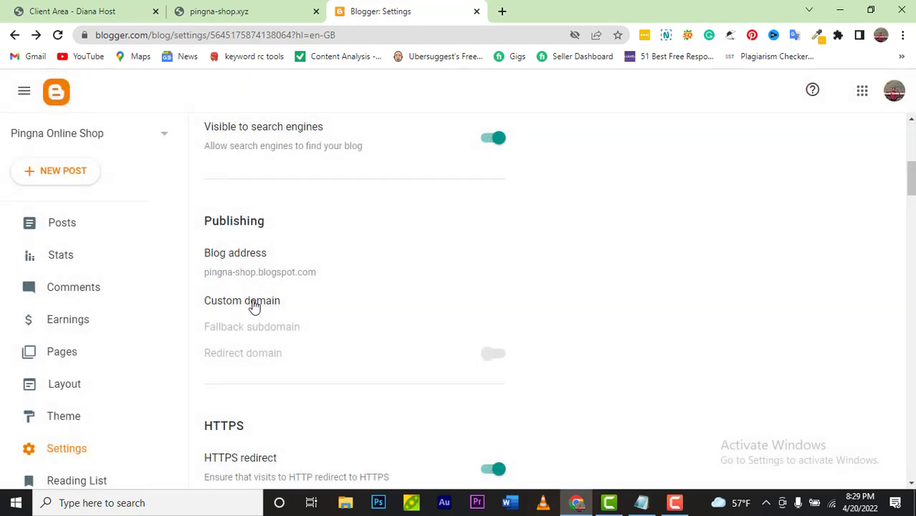
left_click(254, 304)
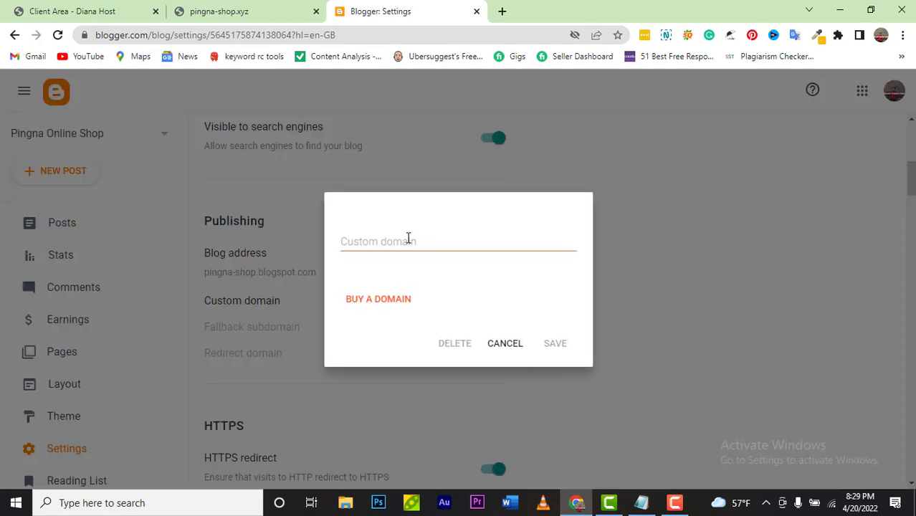
left_click(408, 238)
key("ctrl+v")
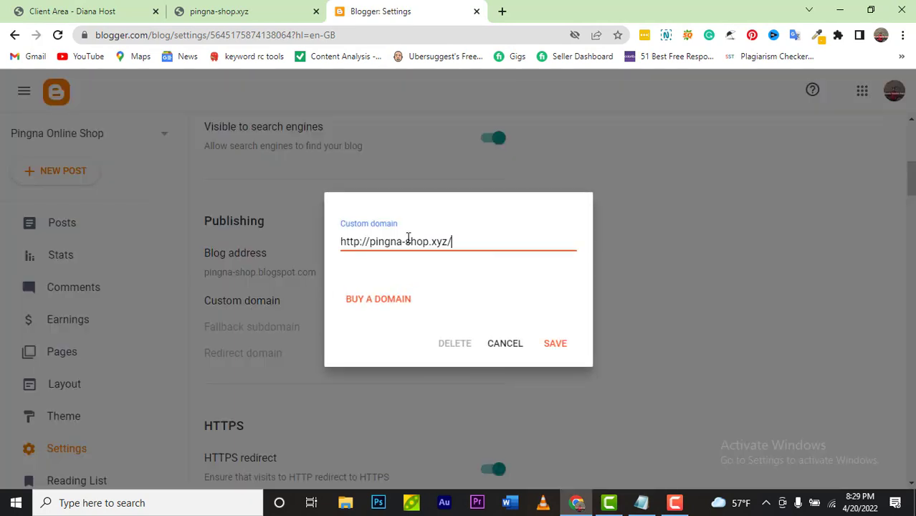
left_click(368, 243)
key("BackSpace")
key("BackSpace")
key("BackSpace")
key("BackSpace")
key("BackSpace")
key("BackSpace")
key("BackSpace")
left_click(426, 242)
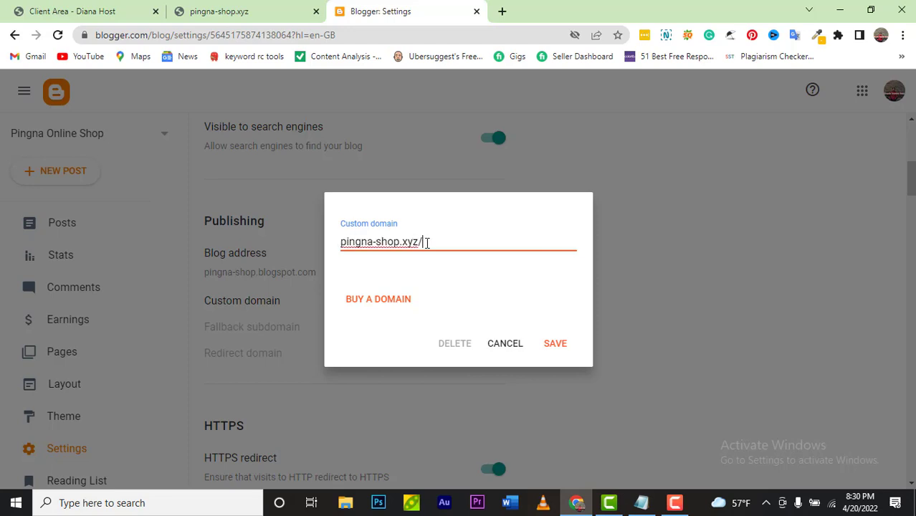
key("BackSpace")
left_click(341, 242)
type("www")
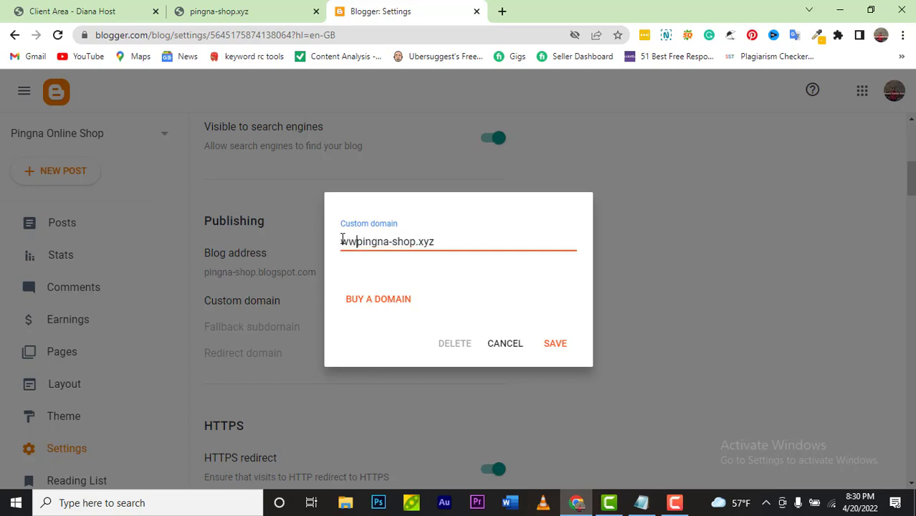
type(".")
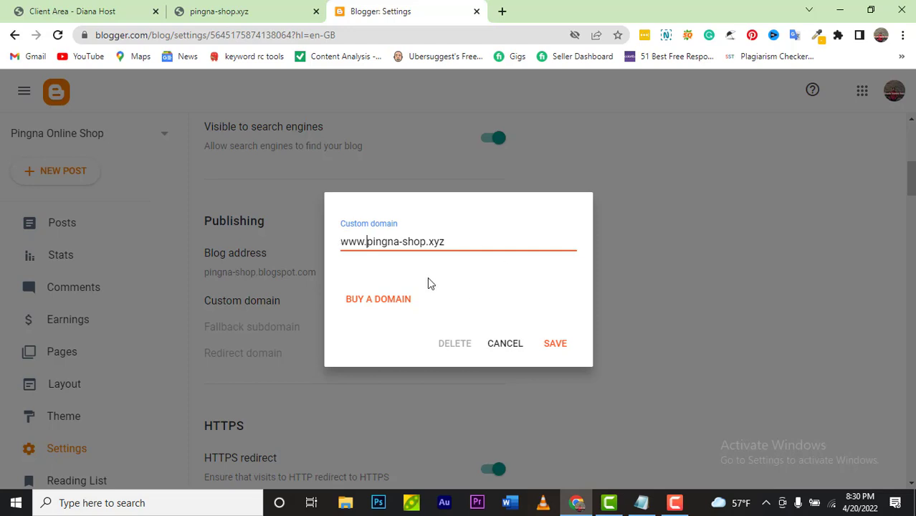
left_click(553, 346)
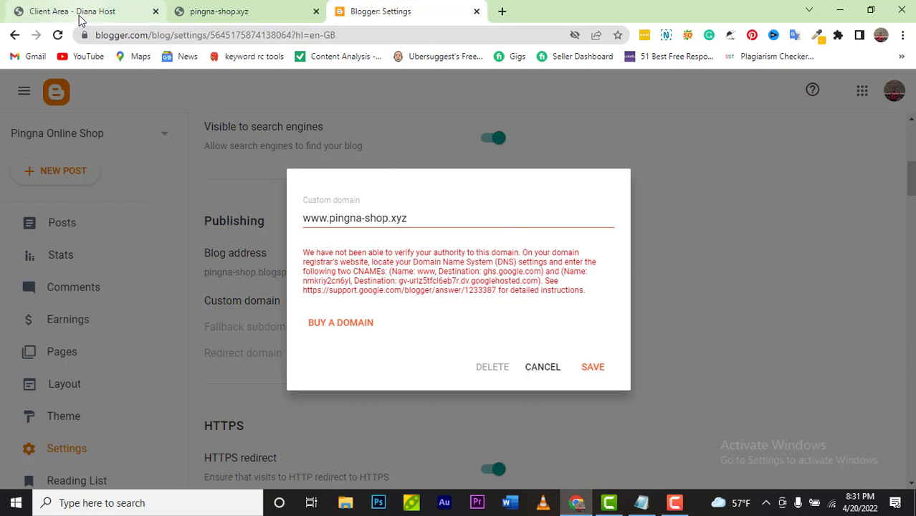
Step: Go through Domains > My Domains to pingna-shop.xyz and open its DNS Management records
left_click(80, 14)
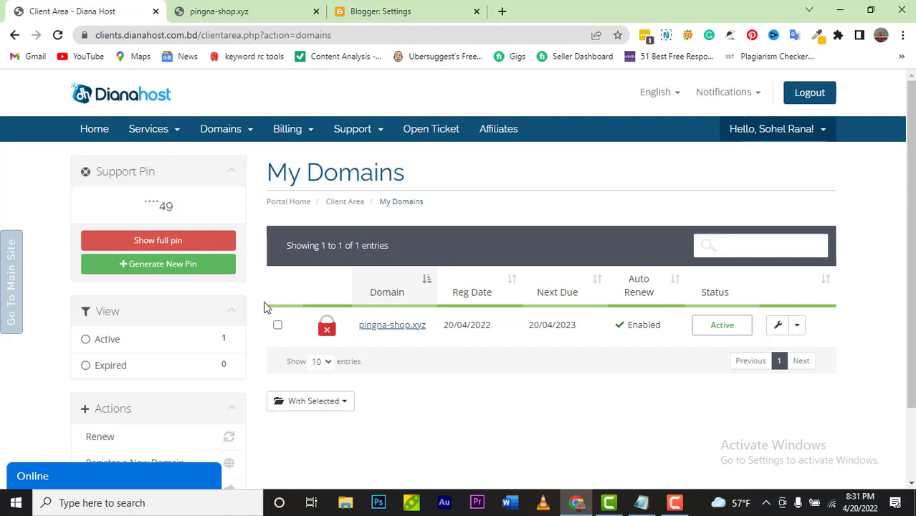
left_click(338, 334)
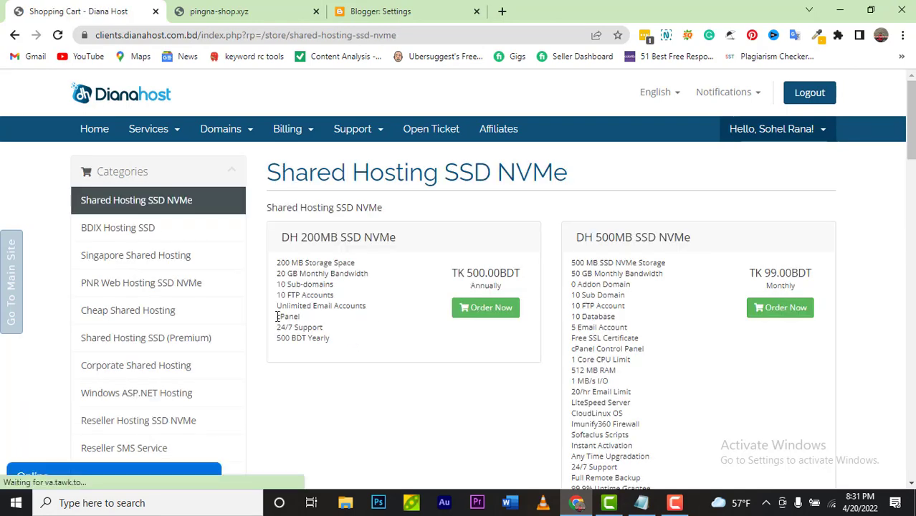
left_click(244, 130)
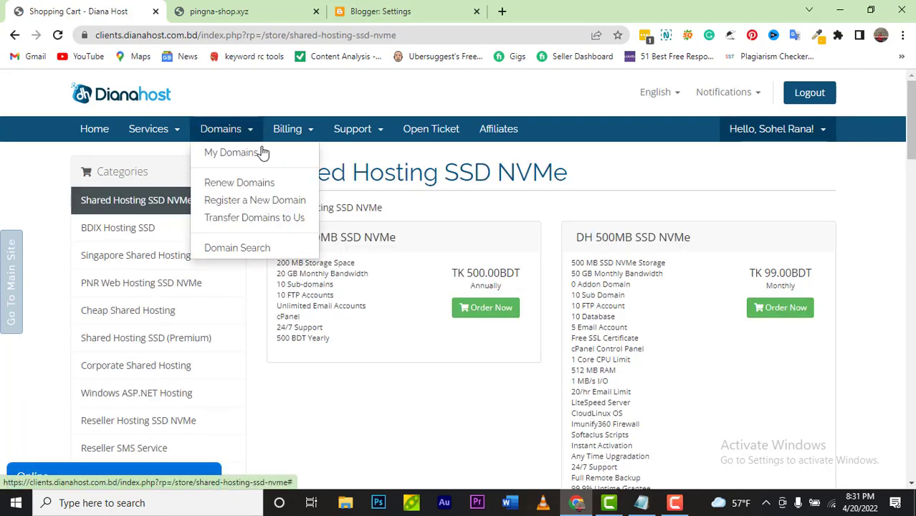
left_click(247, 153)
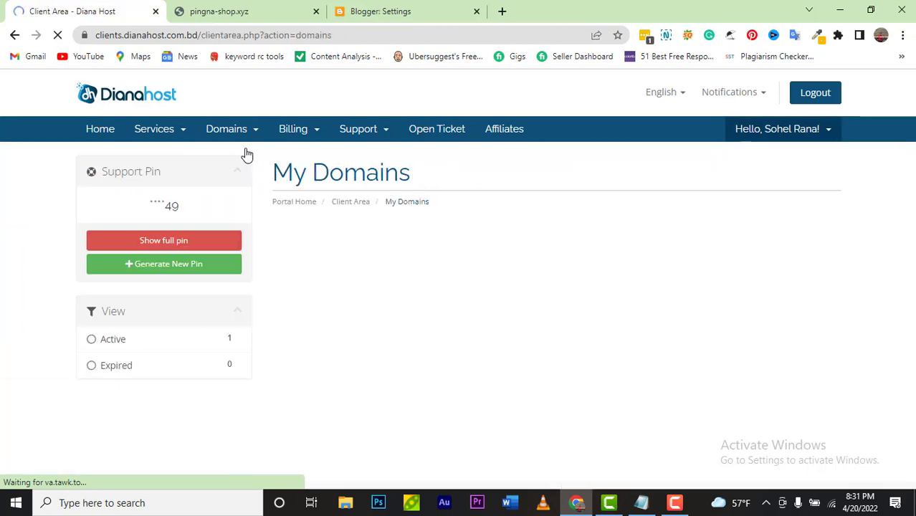
left_click(348, 337)
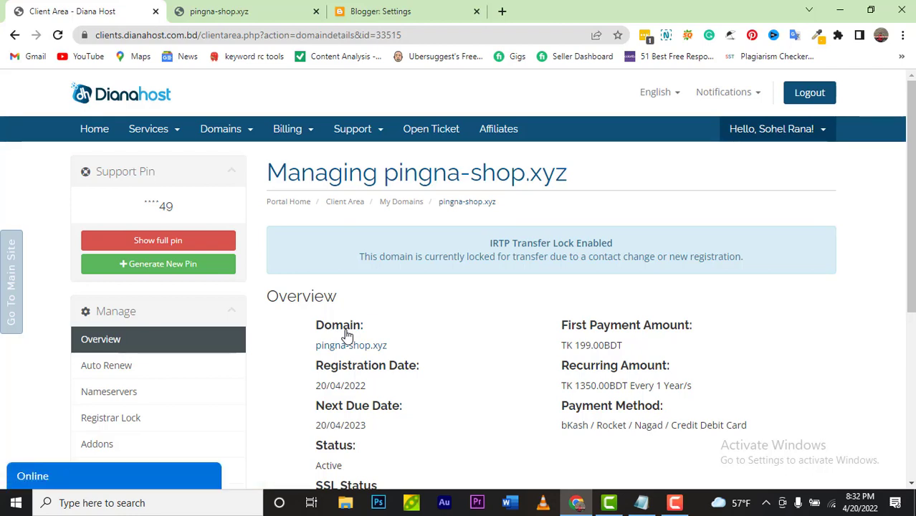
scroll(347, 335, "down", 5)
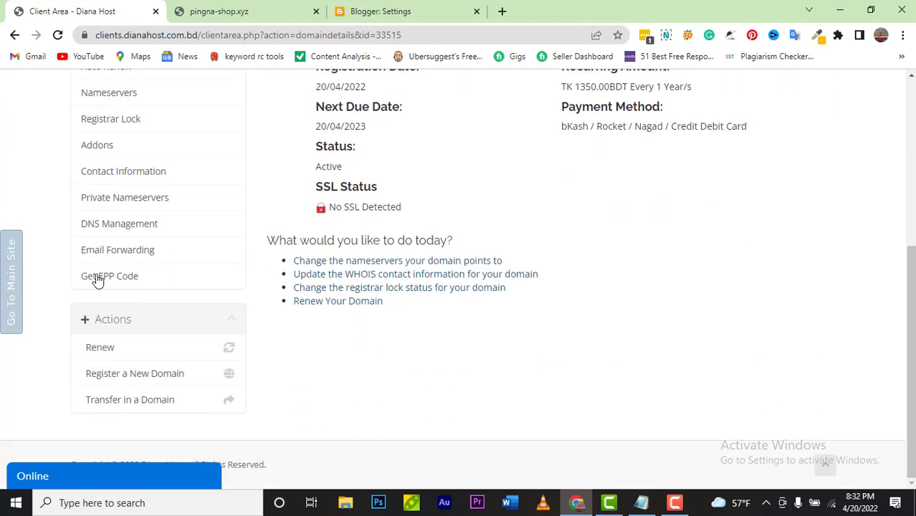
scroll(137, 224, "up", 1)
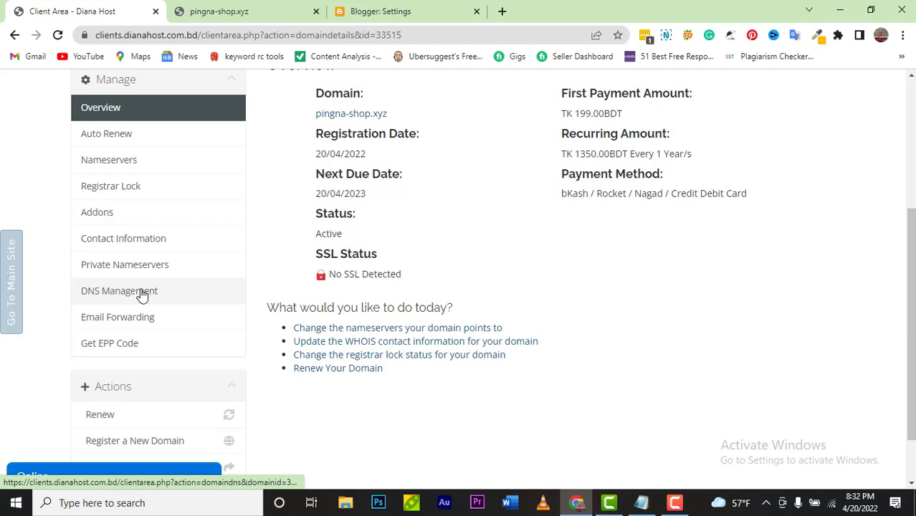
left_click(142, 295)
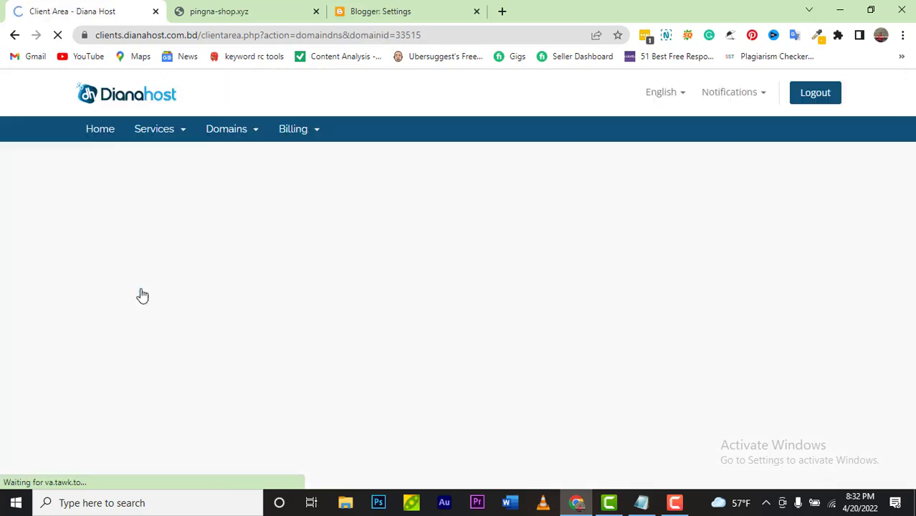
scroll(364, 314, "down", 2)
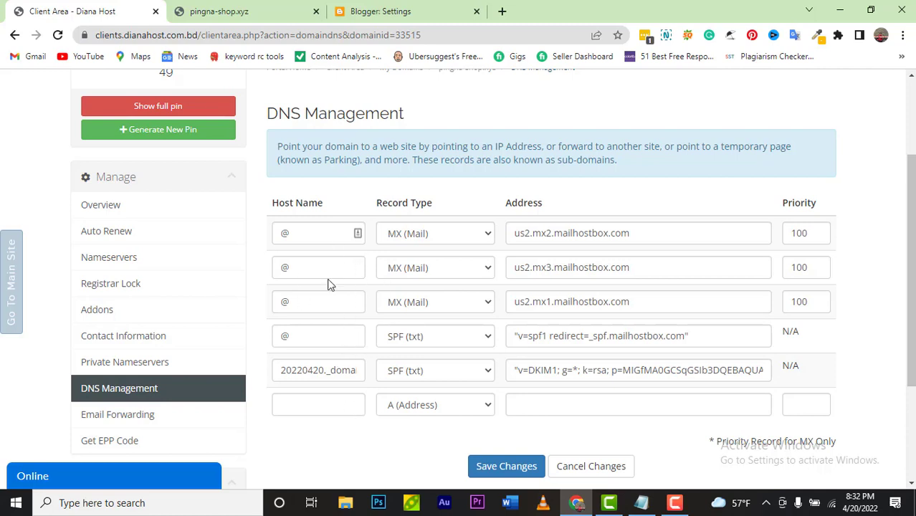
Step: Turn the first DNS record into a www CNAME (Alias), using www copied from Blogger
left_click(369, 13)
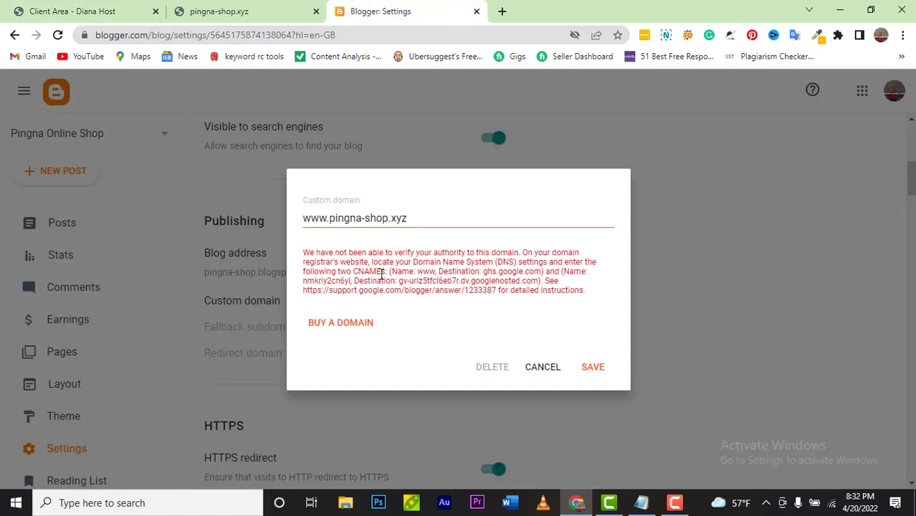
left_click_drag(418, 271, 434, 271)
right_click(435, 271)
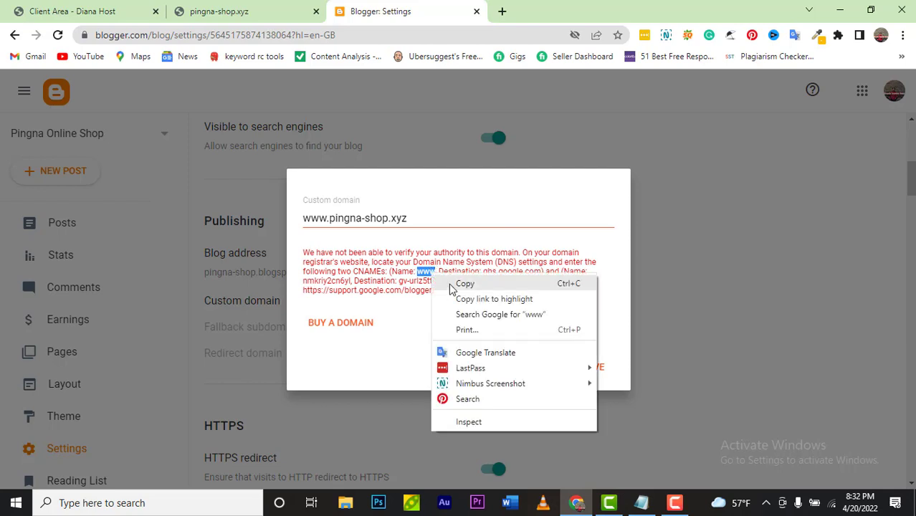
left_click(451, 283)
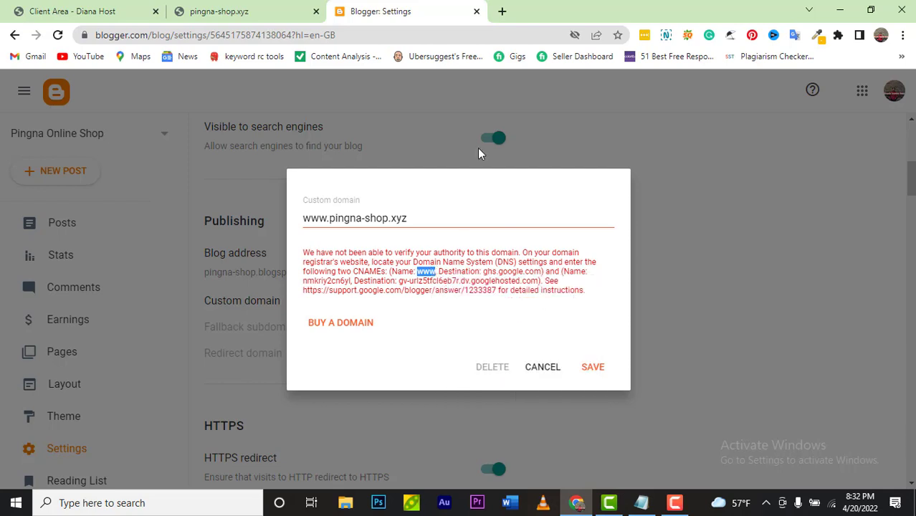
left_click(115, 13)
left_click(310, 228)
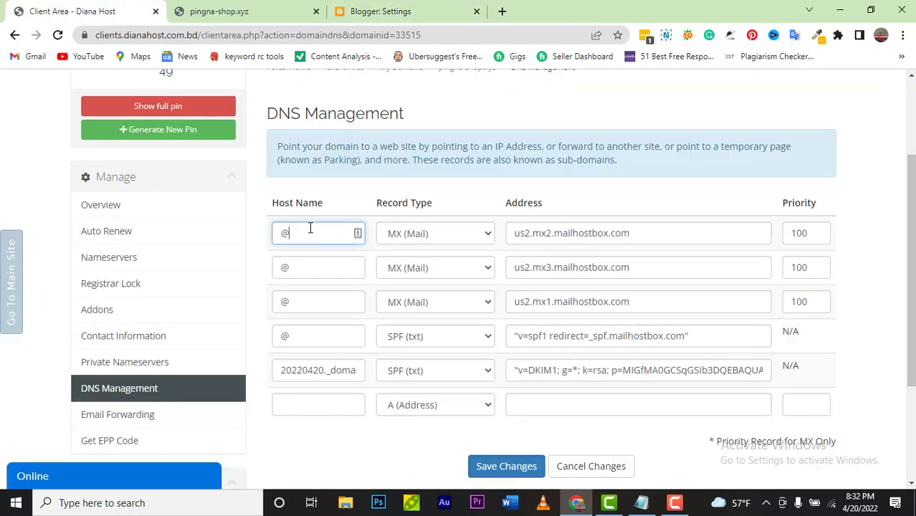
key("BackSpace")
type("www")
left_click(466, 233)
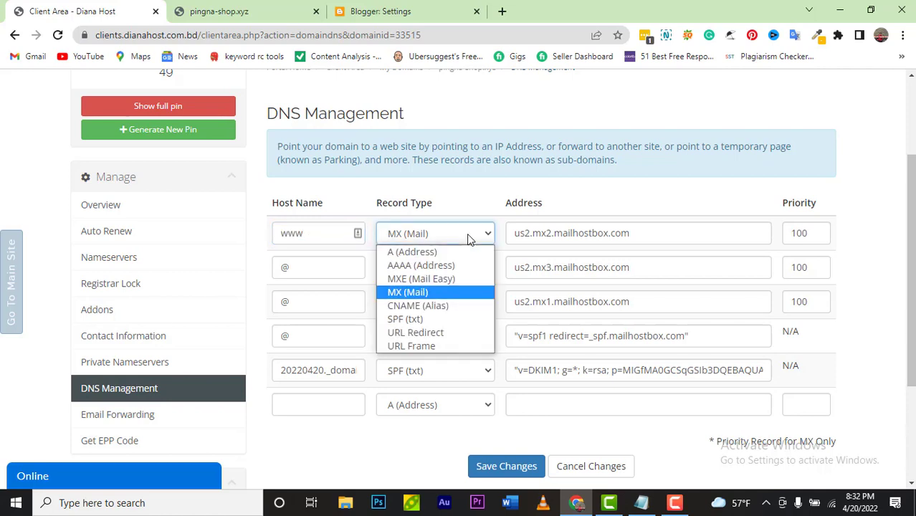
left_click(450, 309)
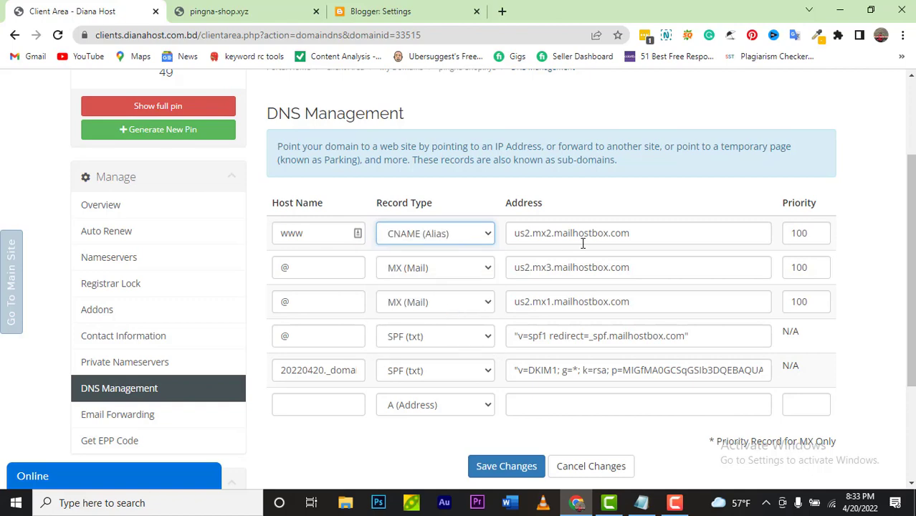
Step: Copy ghs.google.com from Blogger and make it the first record's address
left_click(666, 237)
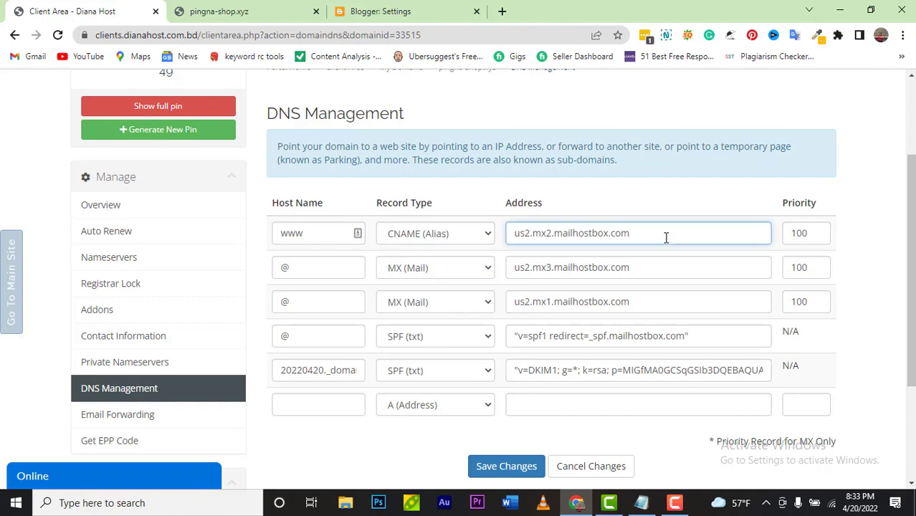
left_click(364, 17)
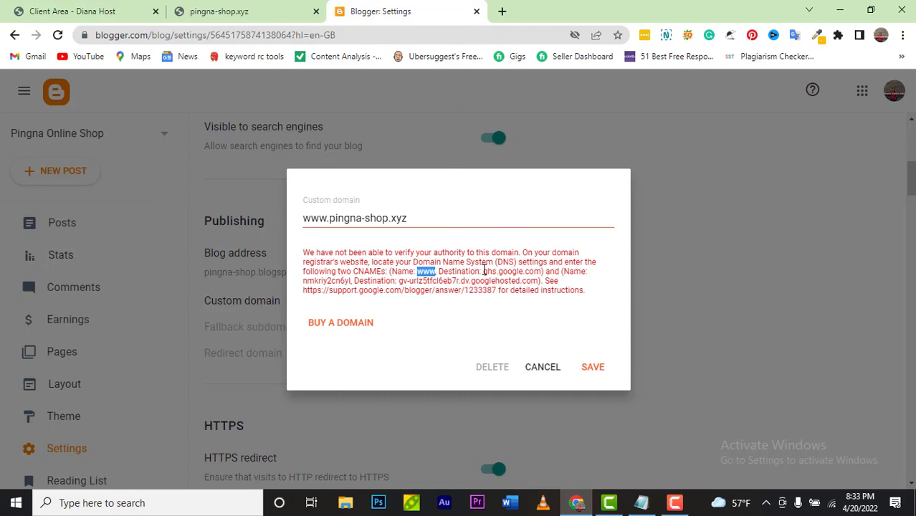
left_click_drag(484, 271, 542, 274)
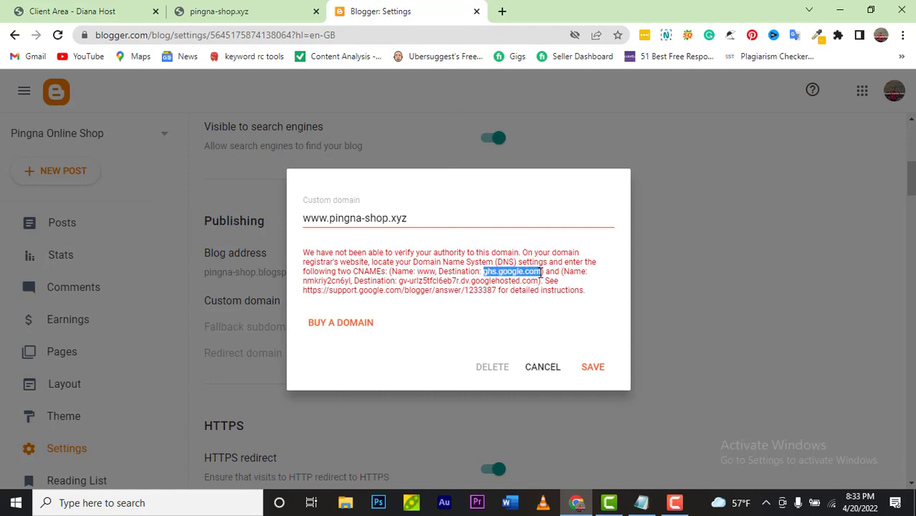
right_click(542, 273)
left_click(570, 282)
left_click(110, 16)
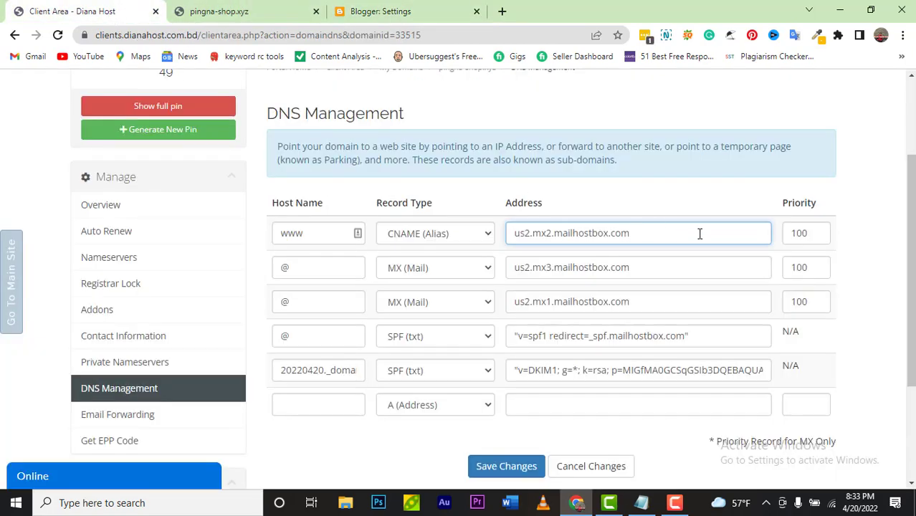
left_click(661, 236)
key("ctrl+a")
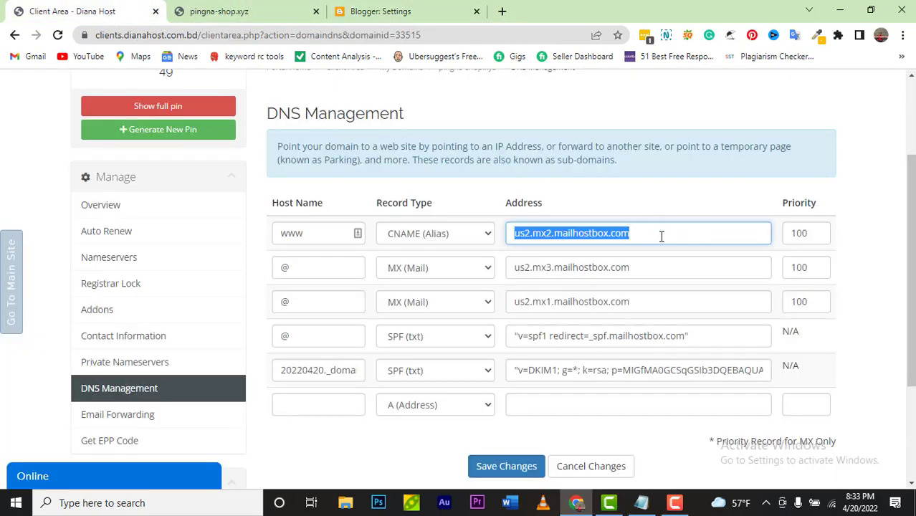
key("ctrl+v")
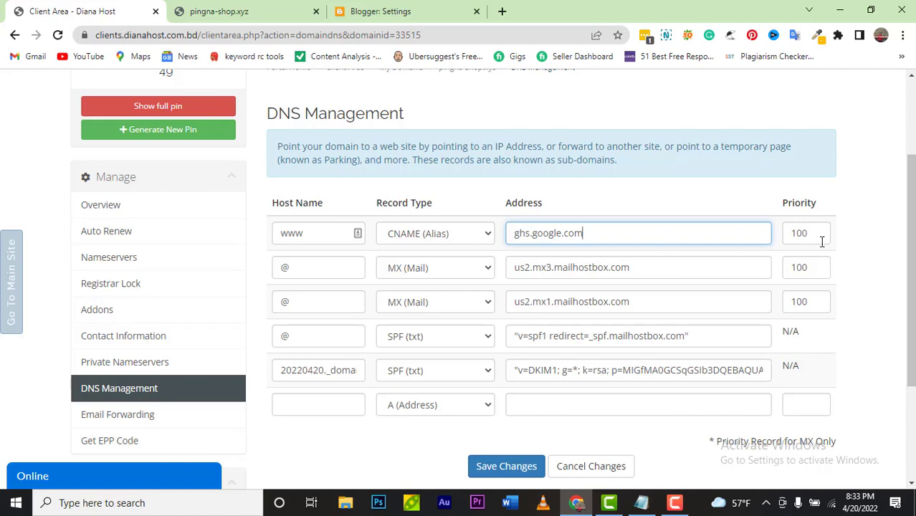
Step: Set the first record's priority to N/A, then select Blogger's second CNAME host name
left_click(812, 235)
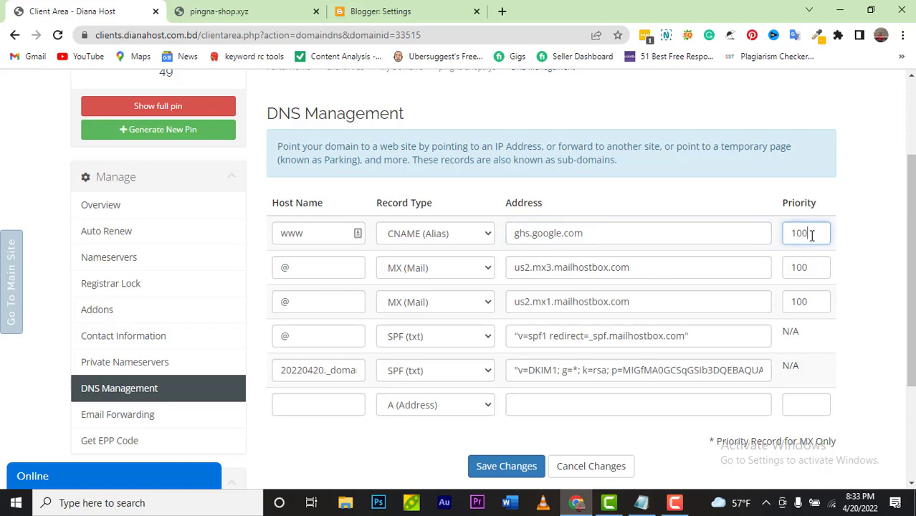
key("BackSpace")
key("BackSpace")
key("BackSpace")
type("n")
key("BackSpace")
type("N")
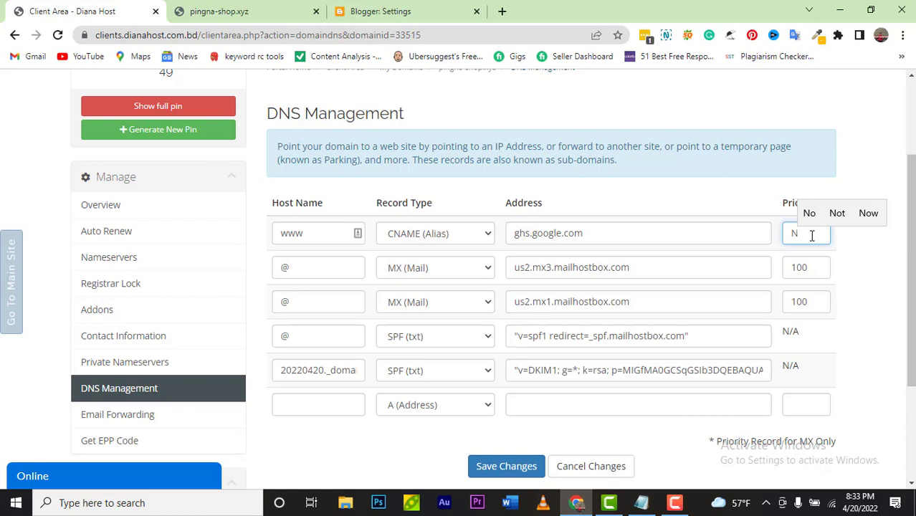
type("/A")
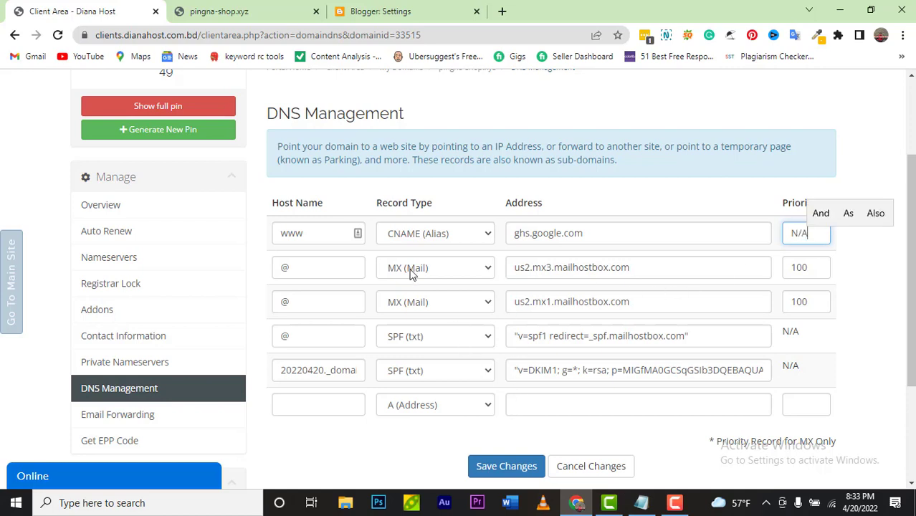
left_click(371, 14)
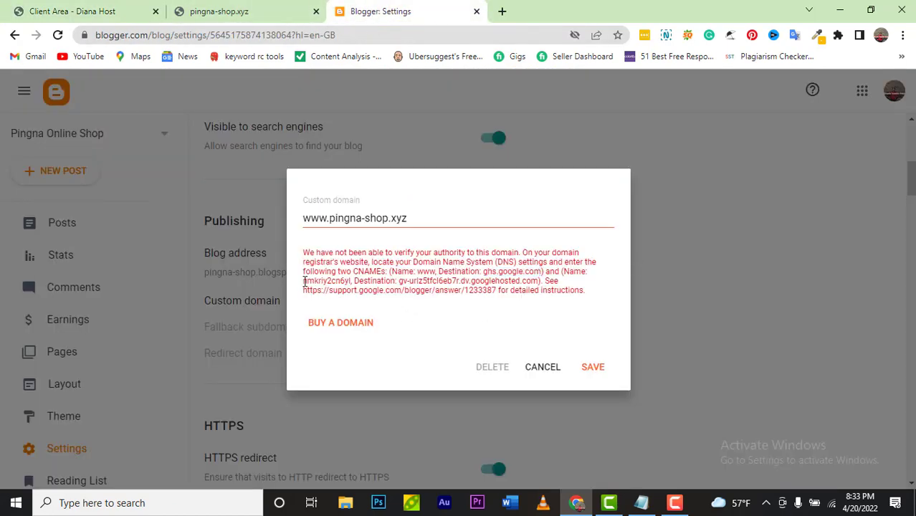
left_click_drag(306, 281, 349, 282)
Step: Make DNS row 2 a CNAME (Alias) record using Blogger's verification host name as host
right_click(350, 282)
left_click(387, 291)
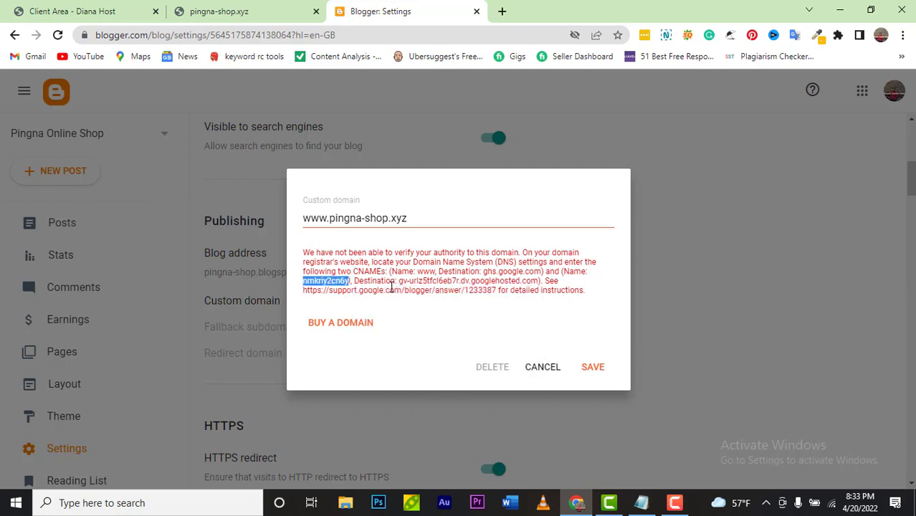
left_click(79, 12)
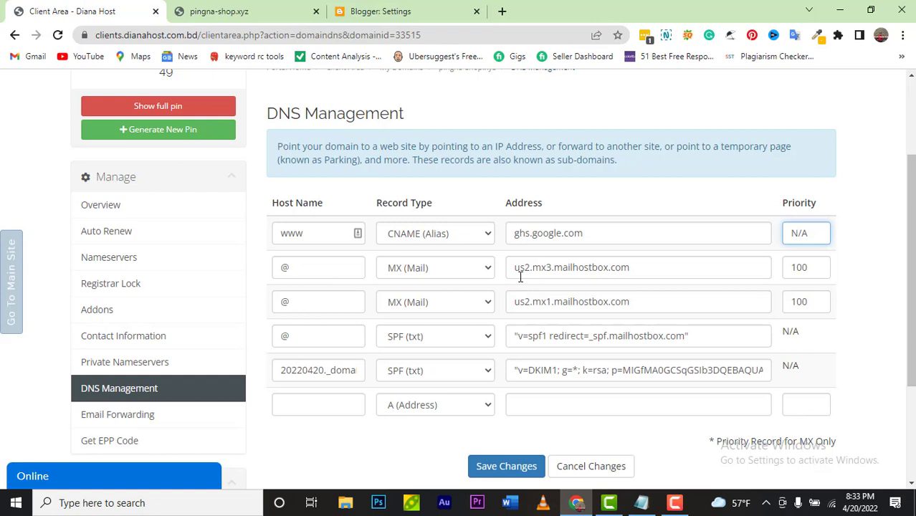
left_click(340, 267)
double_click(340, 267)
key("ctrl+v")
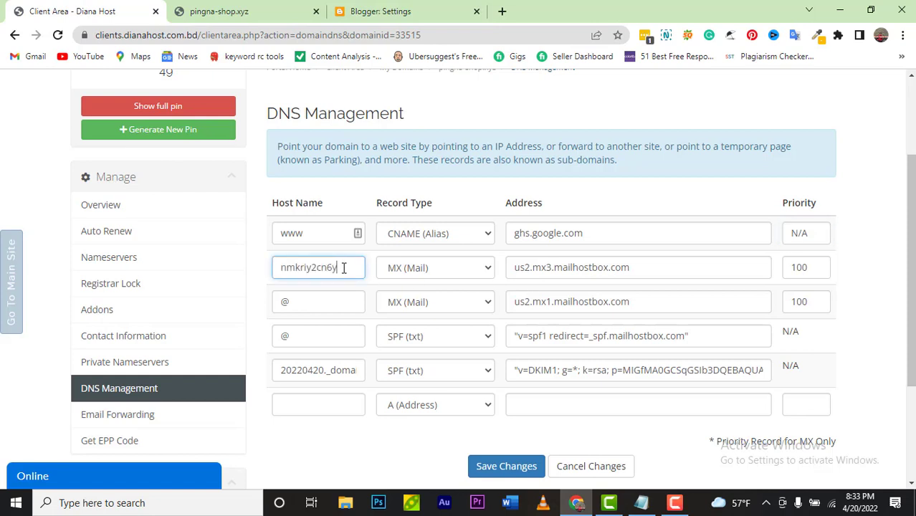
left_click(488, 271)
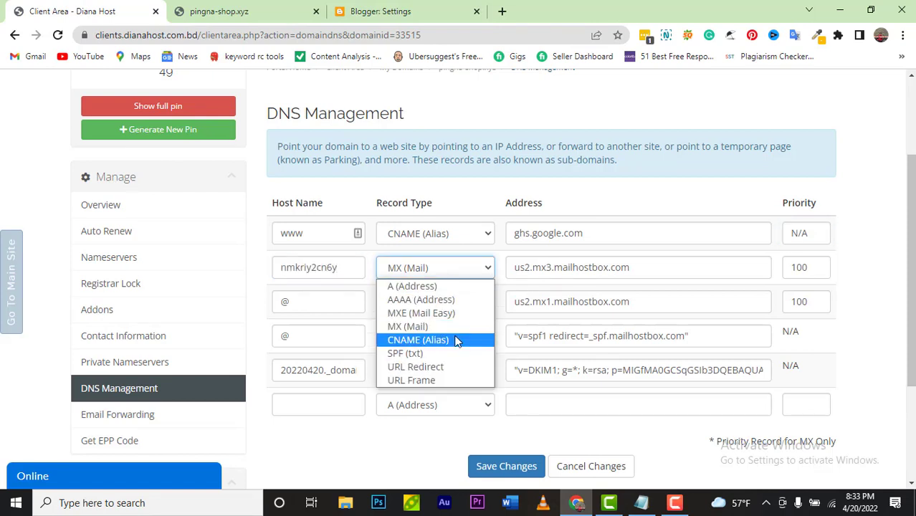
left_click(454, 339)
Step: Point row 2 at the googlehosted.com destination with priority N/A, and save the changes
left_click(380, 12)
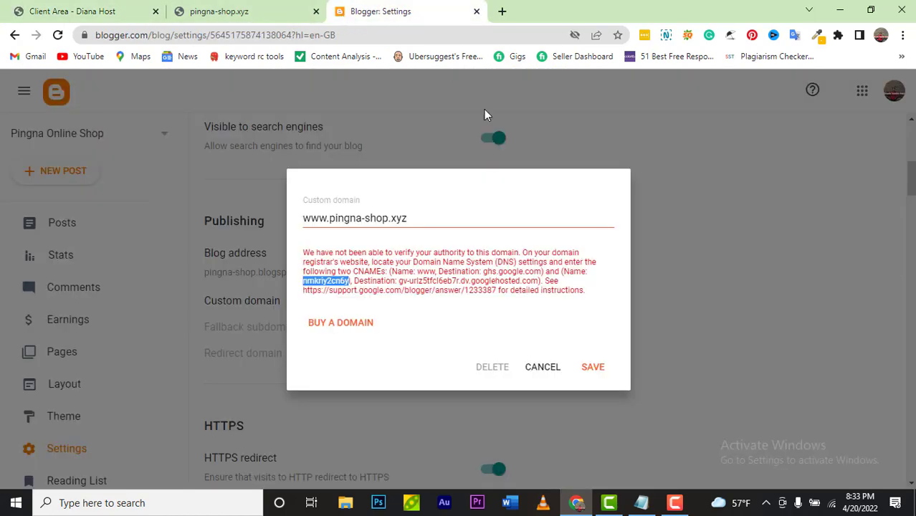
left_click_drag(397, 281, 540, 284)
right_click(539, 285)
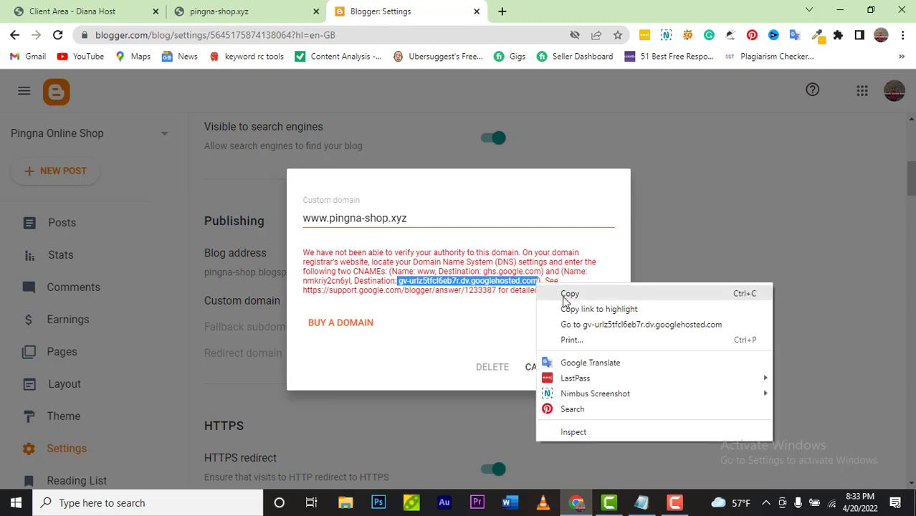
left_click(564, 297)
left_click(110, 6)
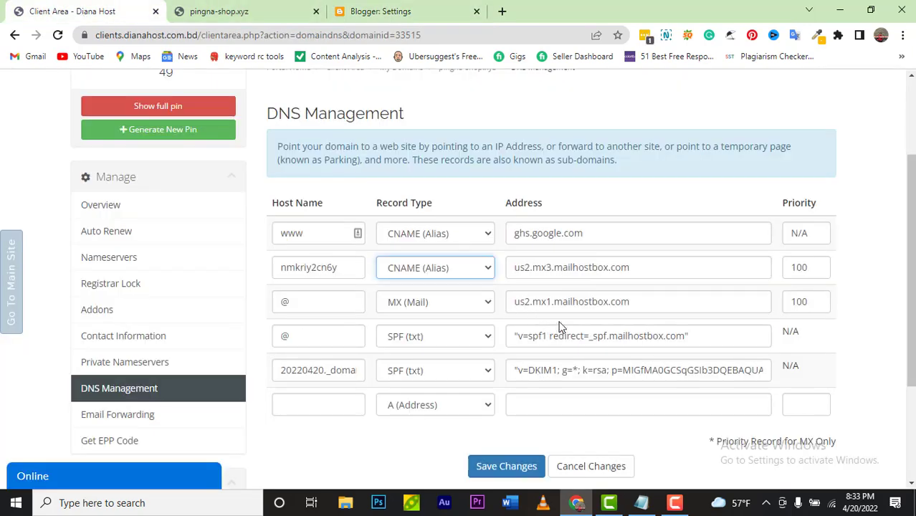
left_click(639, 267)
key("ctrl+a")
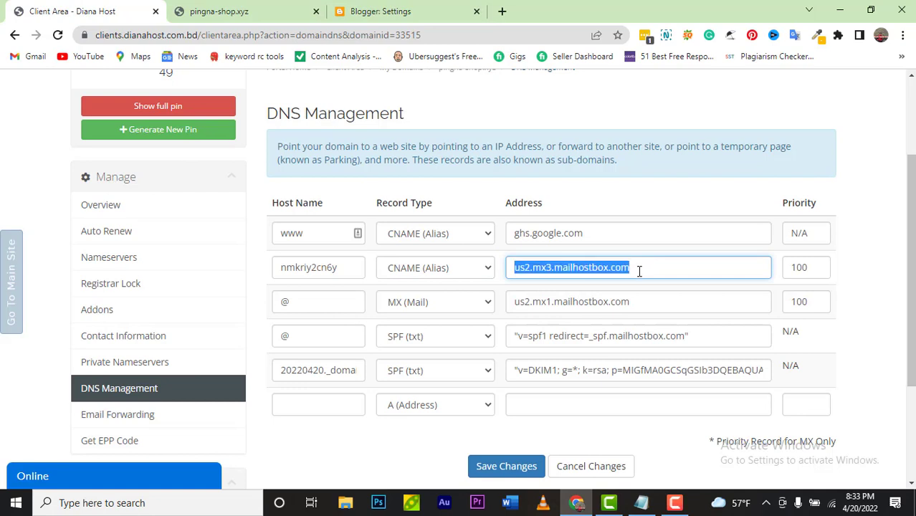
key("ctrl+v")
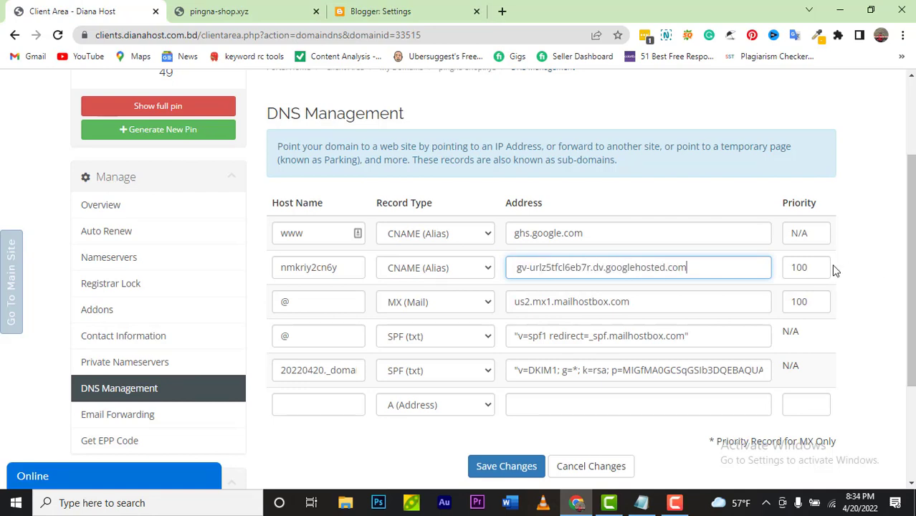
left_click(816, 266)
key("BackSpace")
key("BackSpace")
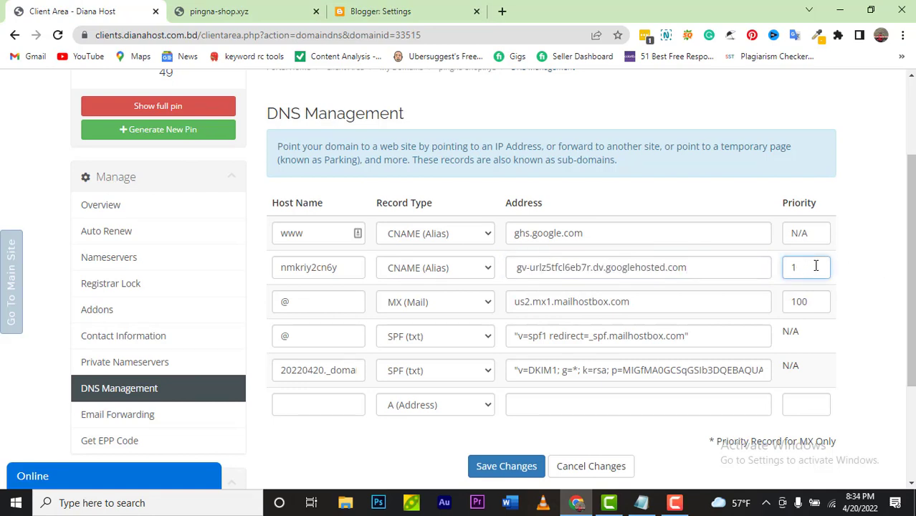
type("N")
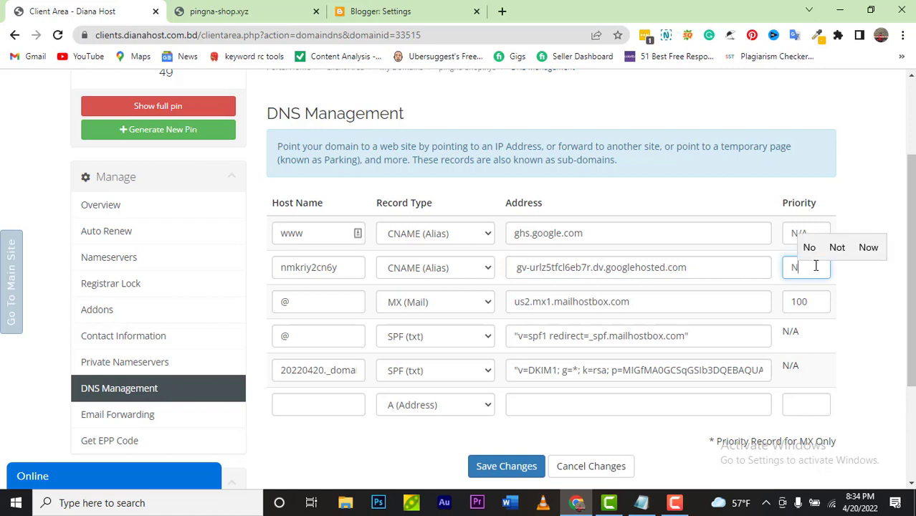
type("/A")
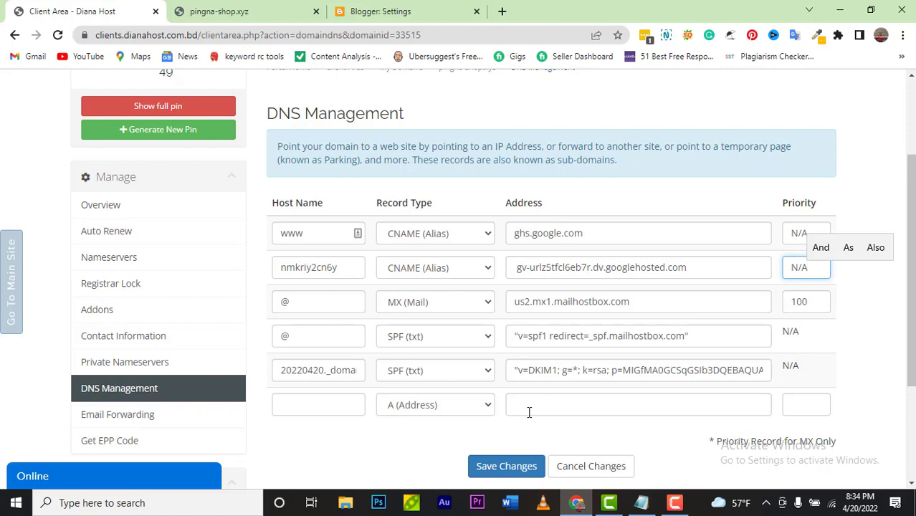
left_click(528, 466)
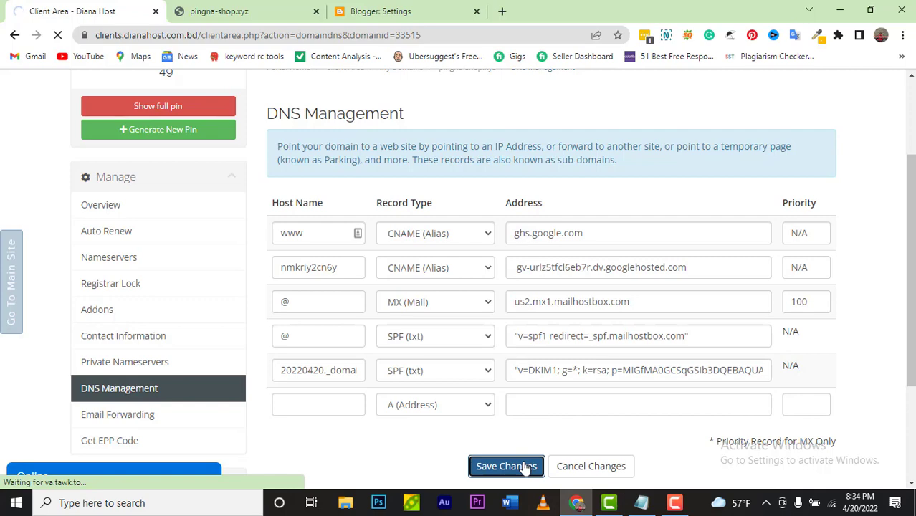
left_click(675, 503)
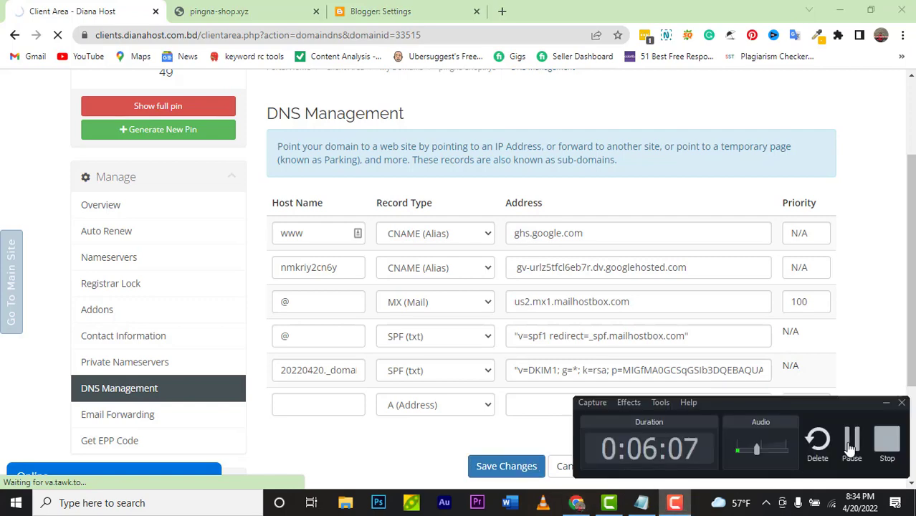
Step: Copy the support.google.com help link from Blogger's custom-domain message and open a new browser tab
left_click(852, 441)
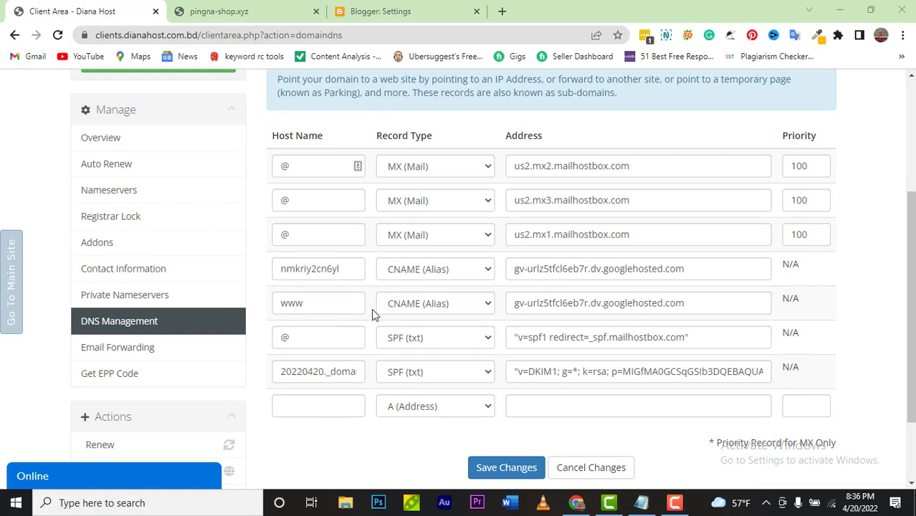
left_click(383, 12)
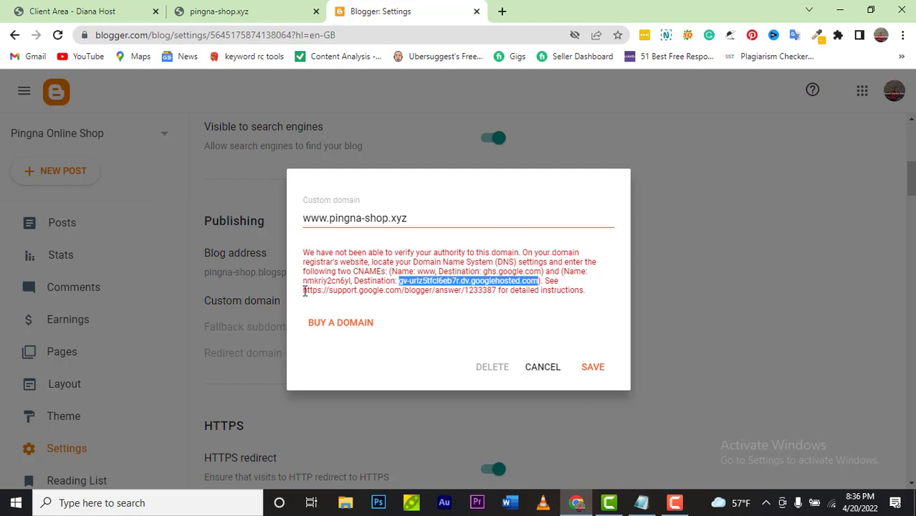
left_click_drag(303, 290, 492, 291)
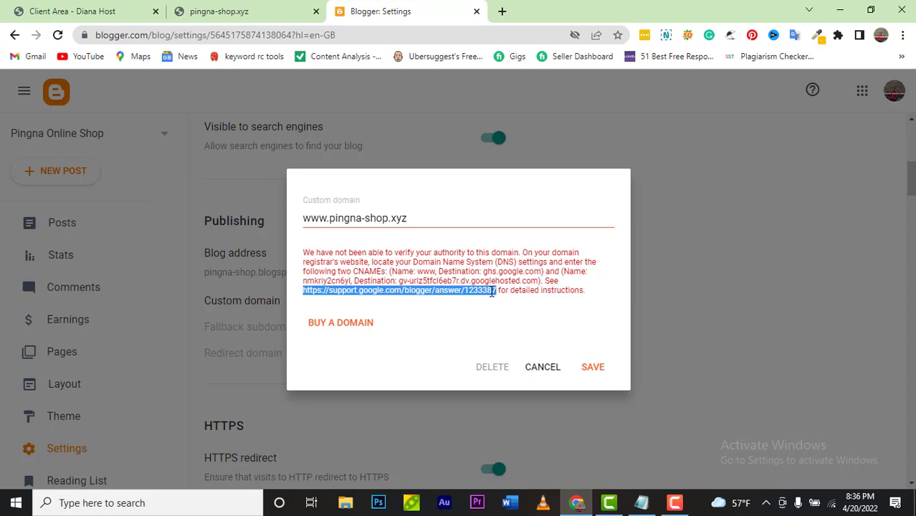
right_click(493, 291)
left_click(511, 301)
left_click(504, 12)
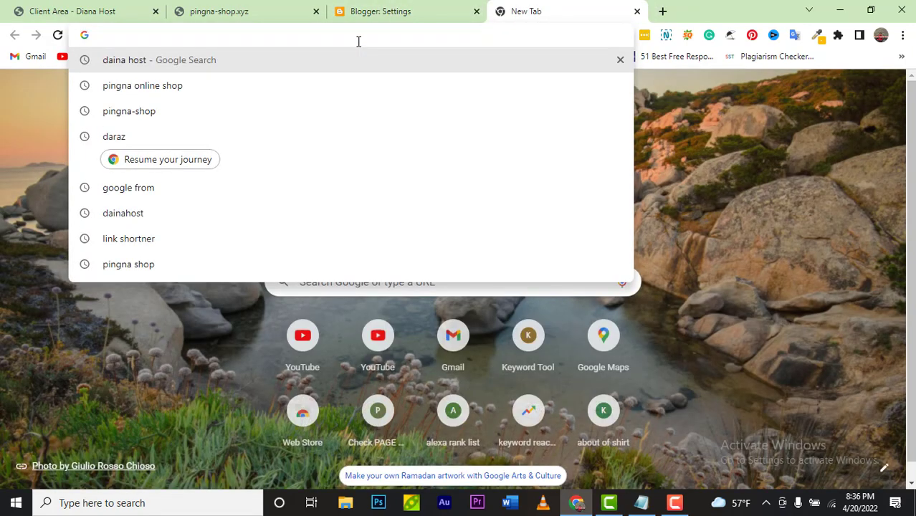
Step: Load the help link, scroll to Step 3's Google IPs, and select 216.239.32.21
key("ctrl+v")
key("Return")
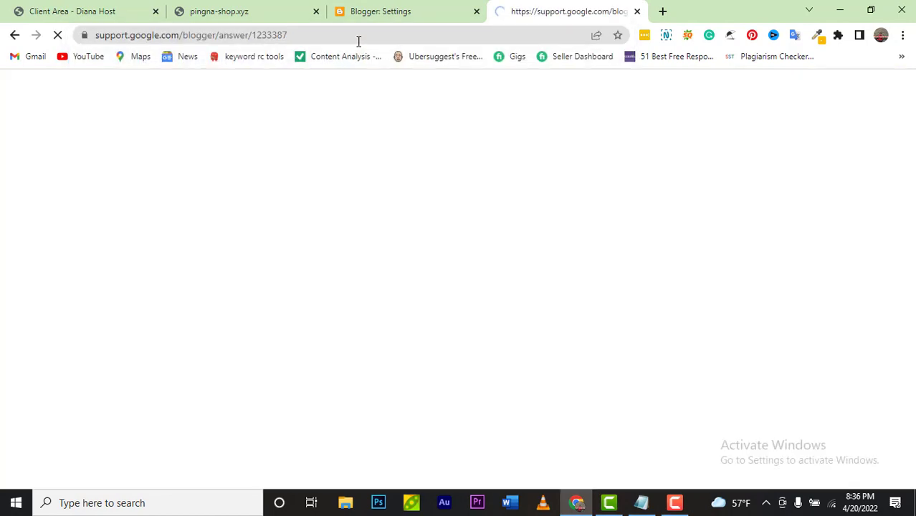
scroll(337, 147, "down", 3)
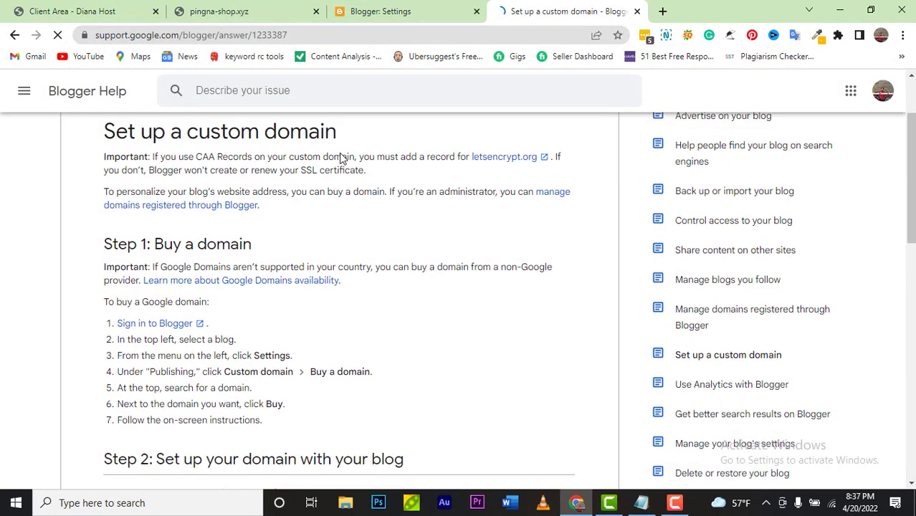
scroll(341, 158, "down", 5)
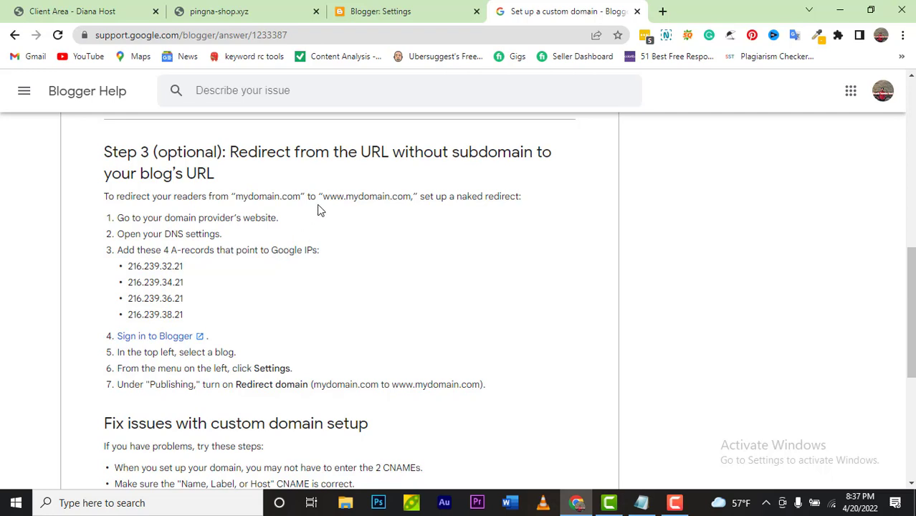
left_click(77, 19)
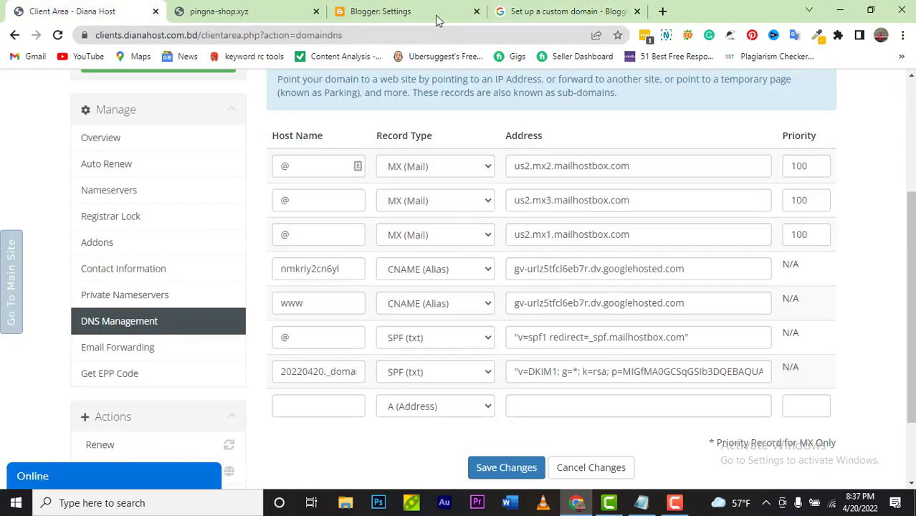
left_click(526, 15)
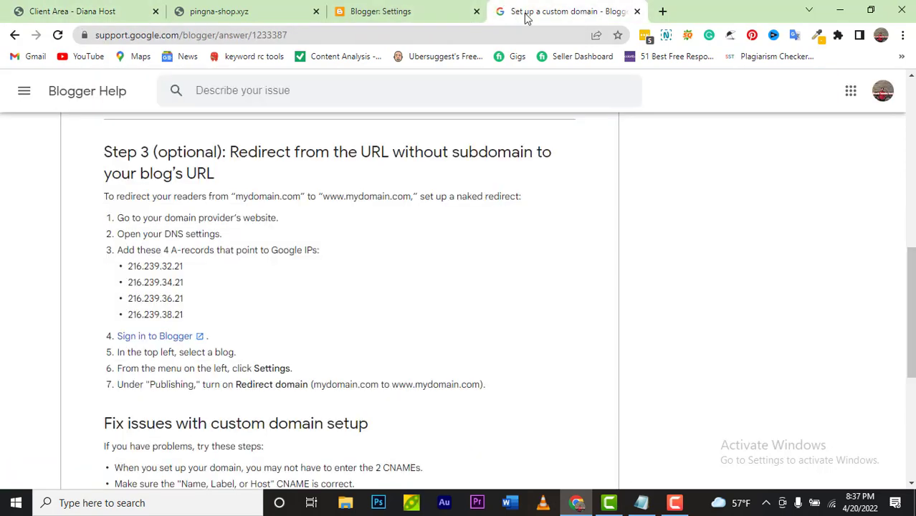
left_click_drag(127, 267, 183, 266)
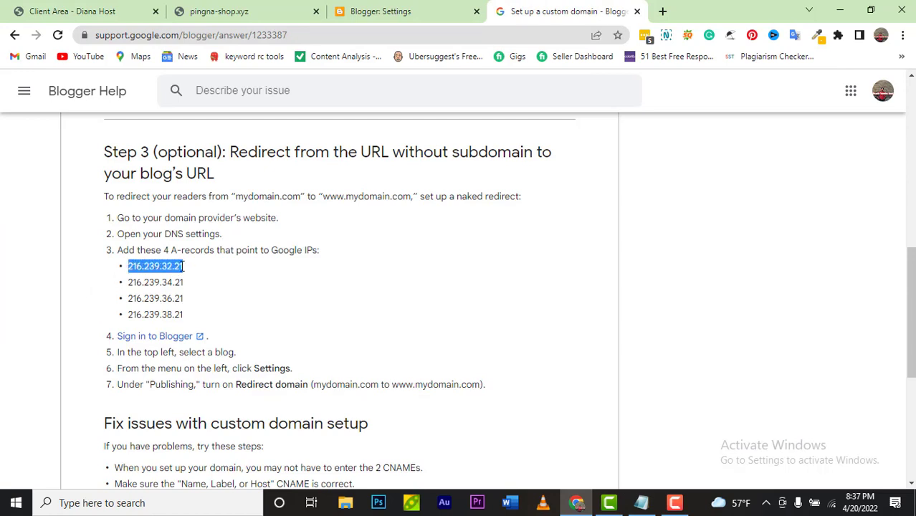
Step: Copy 216.239.32.21 and begin a new A (Address) row in Diana Host DNS
right_click(184, 266)
left_click(205, 275)
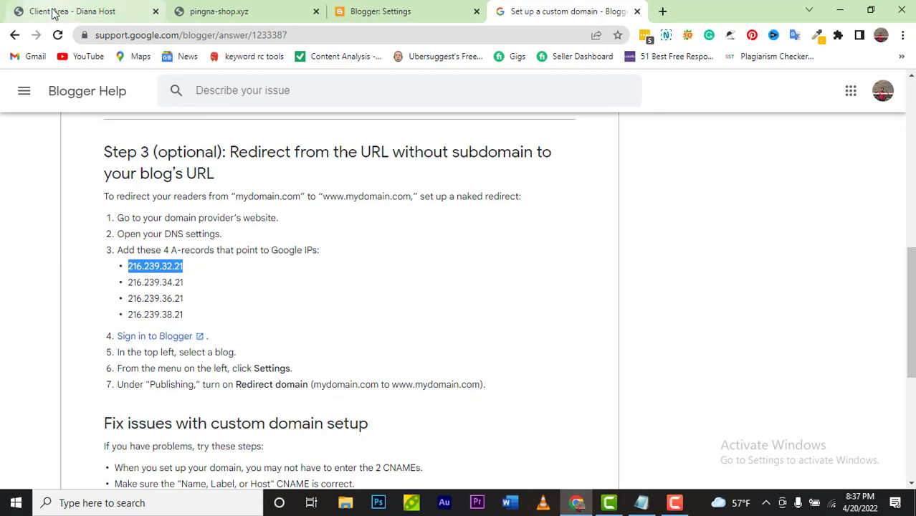
left_click(50, 11)
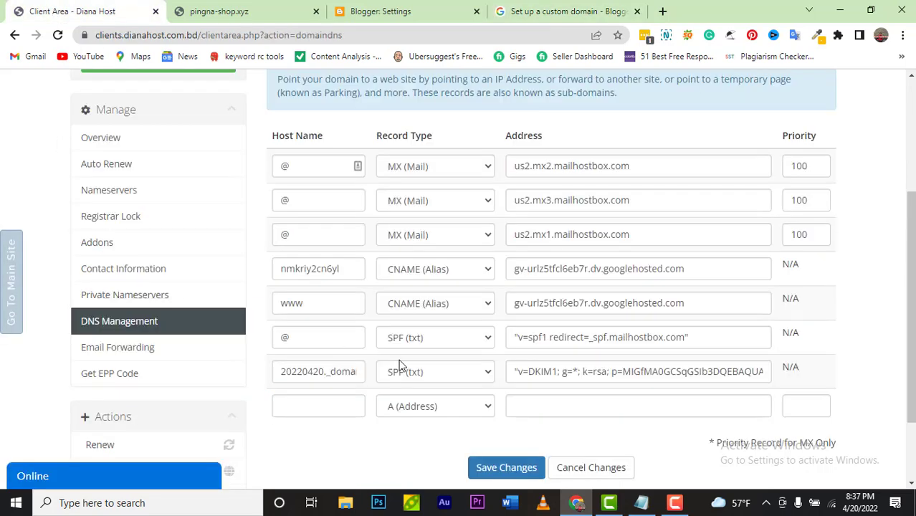
left_click(338, 405)
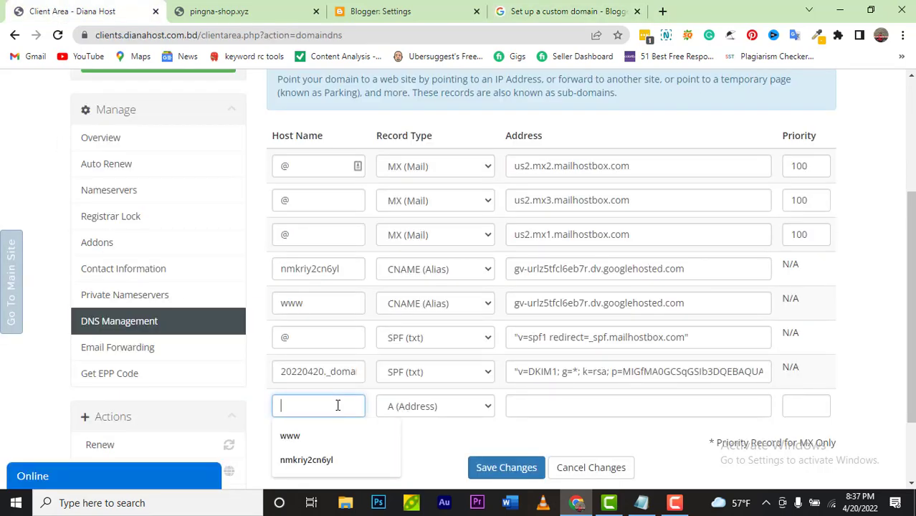
key("ctrl+v")
left_click(489, 407)
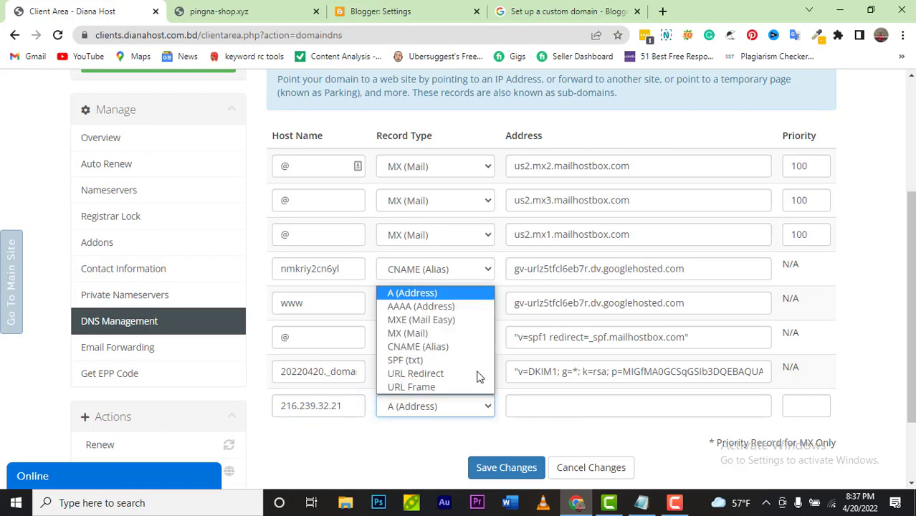
left_click(422, 295)
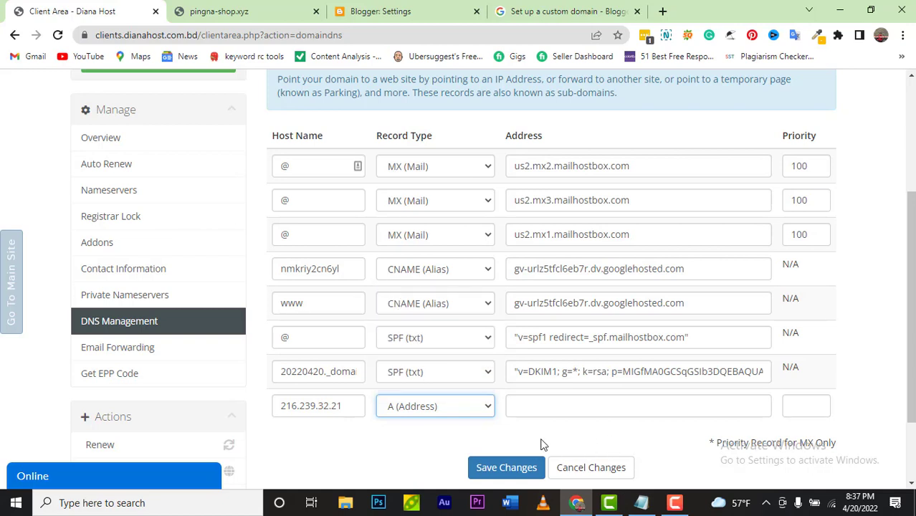
left_click(675, 503)
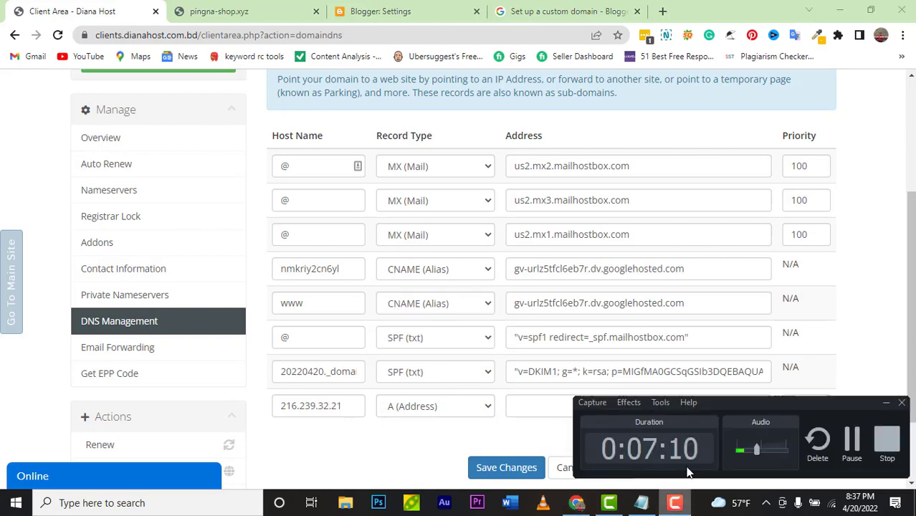
left_click(851, 441)
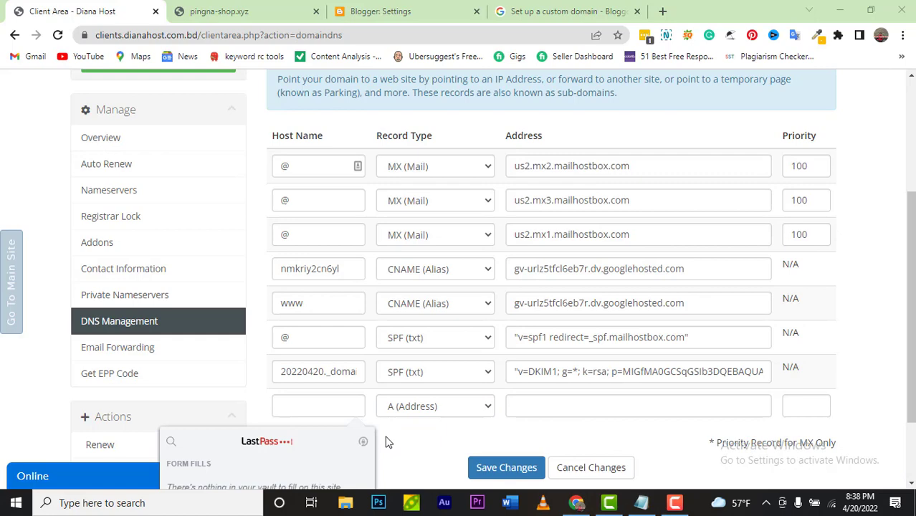
scroll(385, 441, "down", 1)
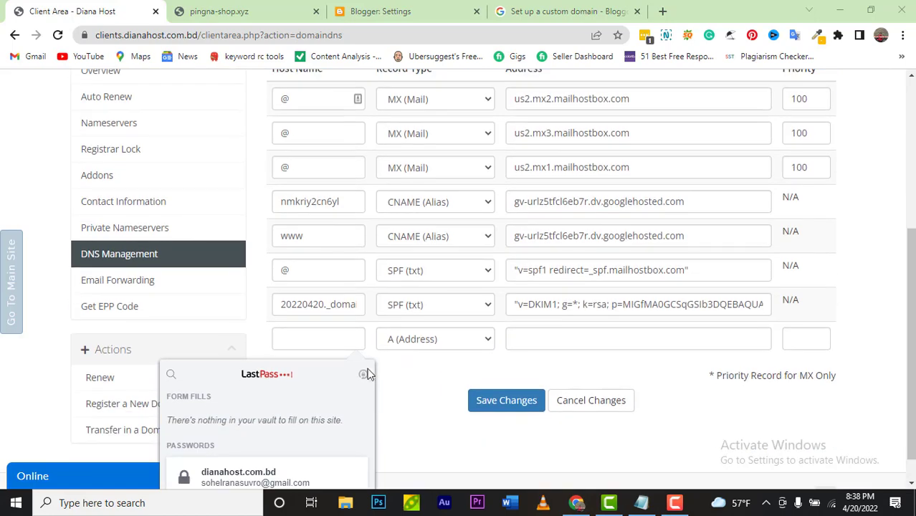
left_click(431, 379)
Step: Fill the new row with host @, type A (Address), address 216.239.32.21, and save it
left_click(338, 338)
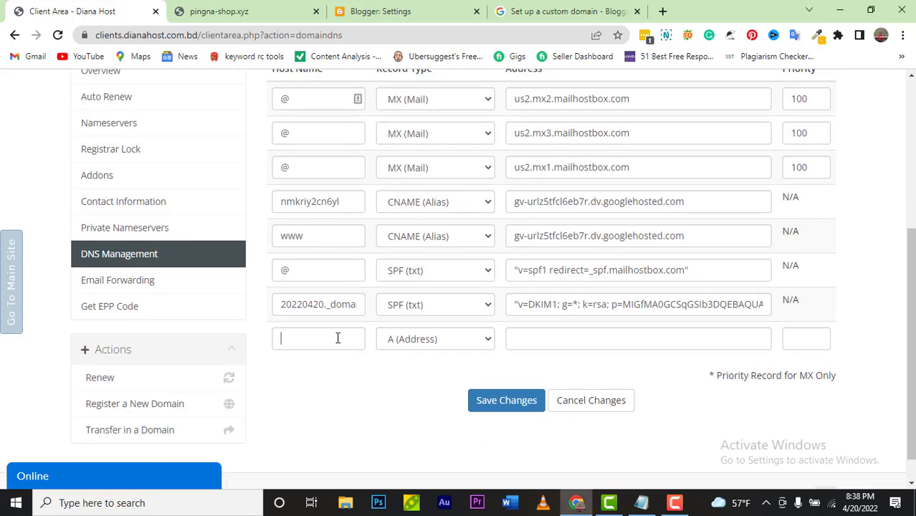
type("@")
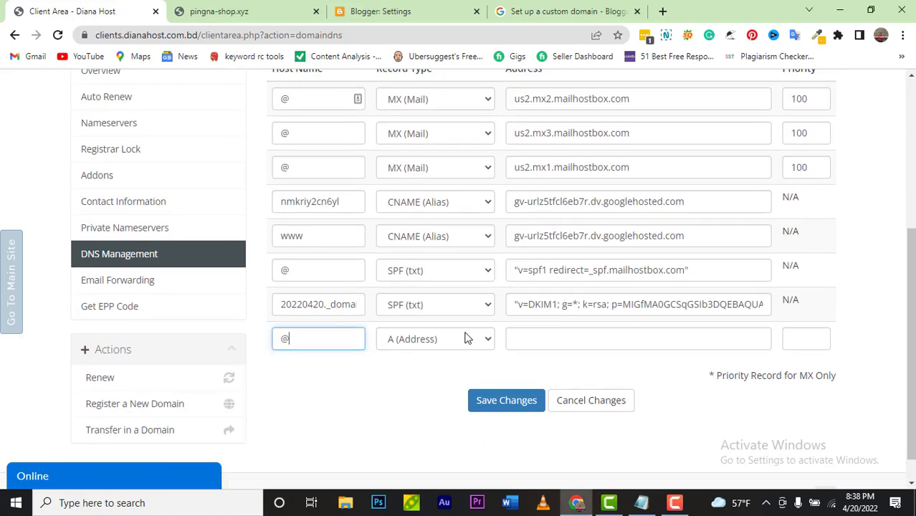
left_click(488, 339)
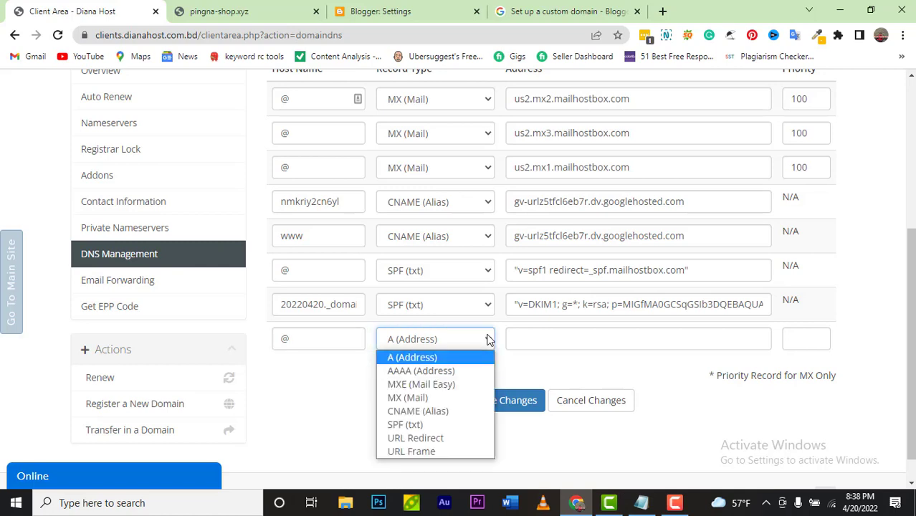
left_click(454, 359)
left_click(585, 338)
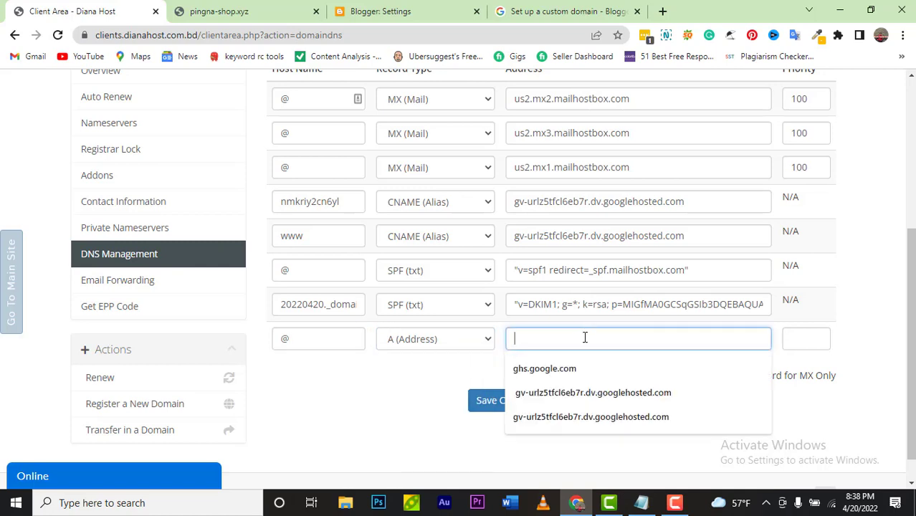
key("ctrl+v")
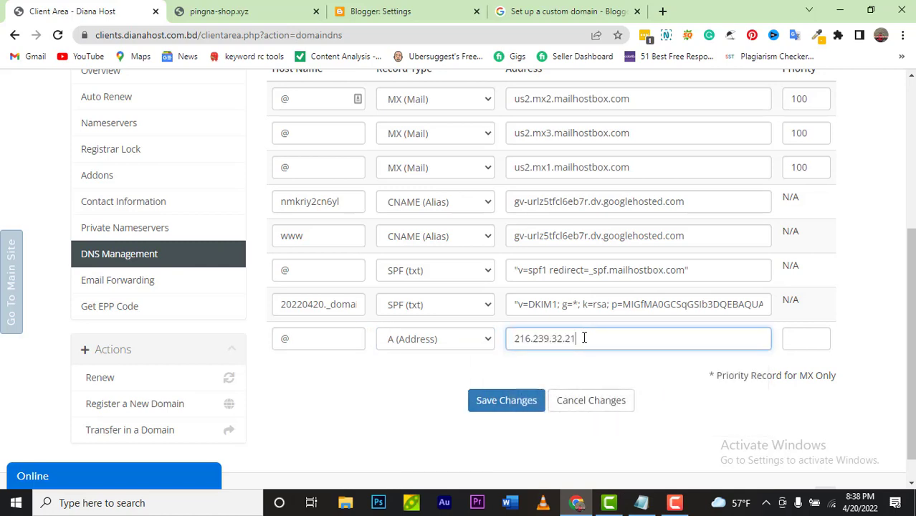
left_click(559, 10)
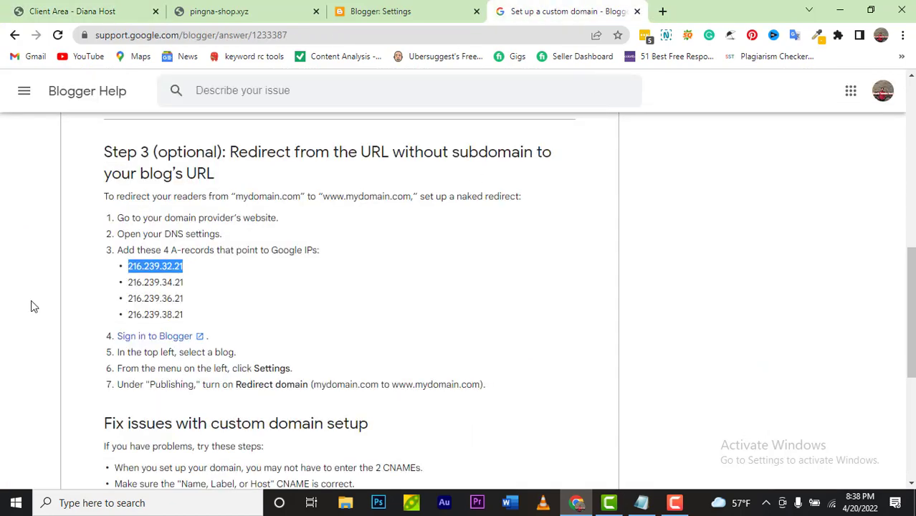
left_click(70, 14)
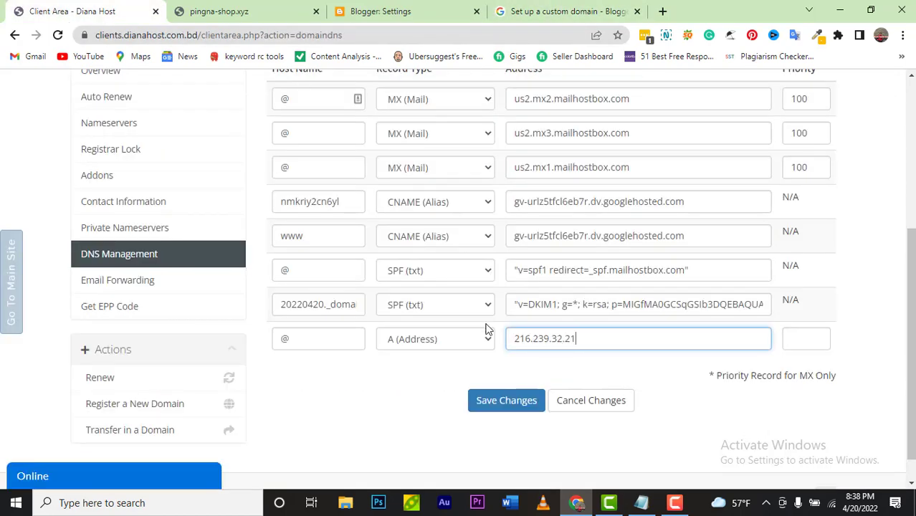
left_click(507, 402)
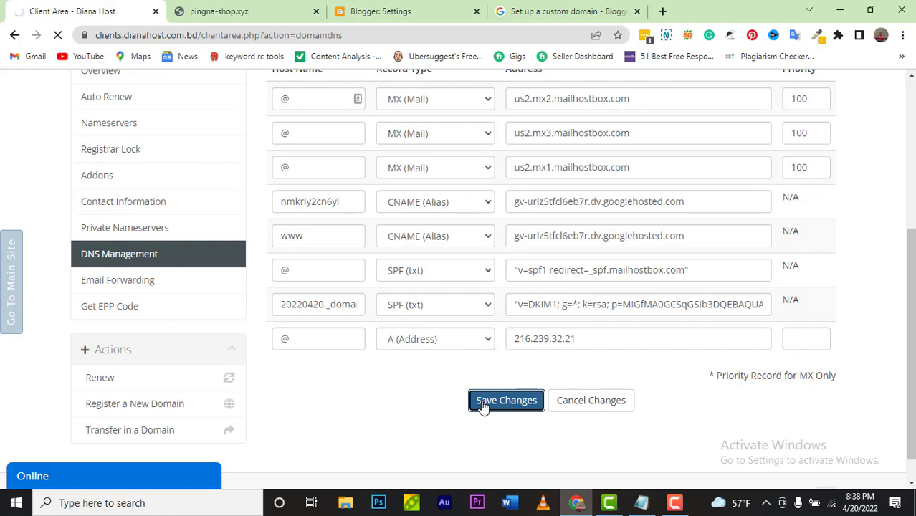
scroll(484, 406, "down", 5)
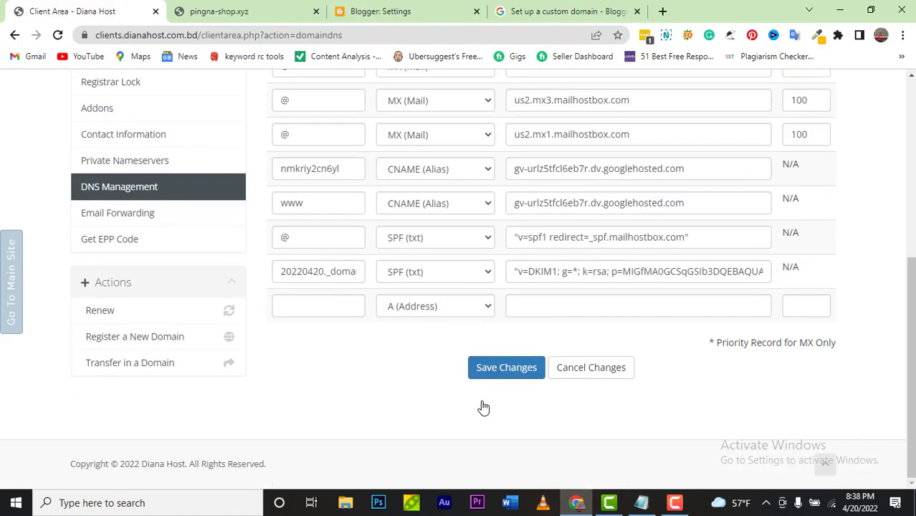
left_click(561, 11)
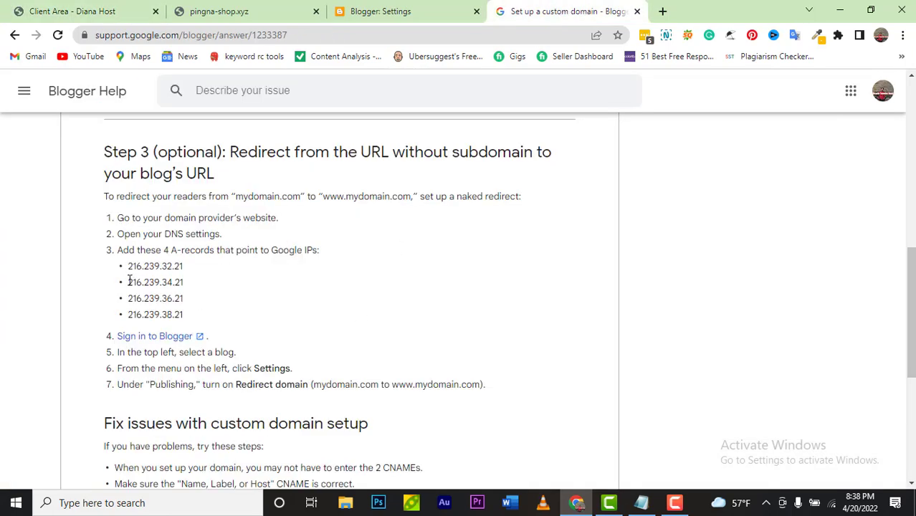
Step: Copy the second Google IP, 216.239.34.21, from the help guide
left_click_drag(130, 281, 184, 283)
right_click(185, 284)
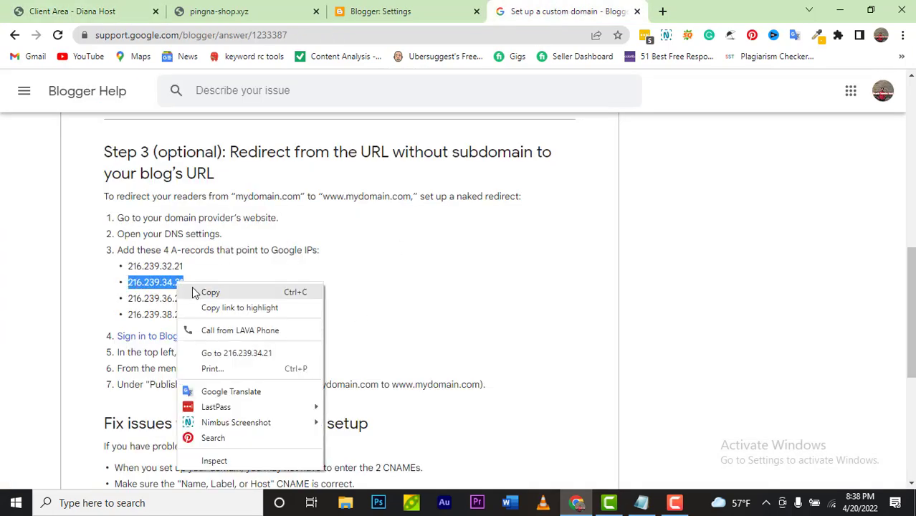
left_click(208, 292)
left_click(108, 14)
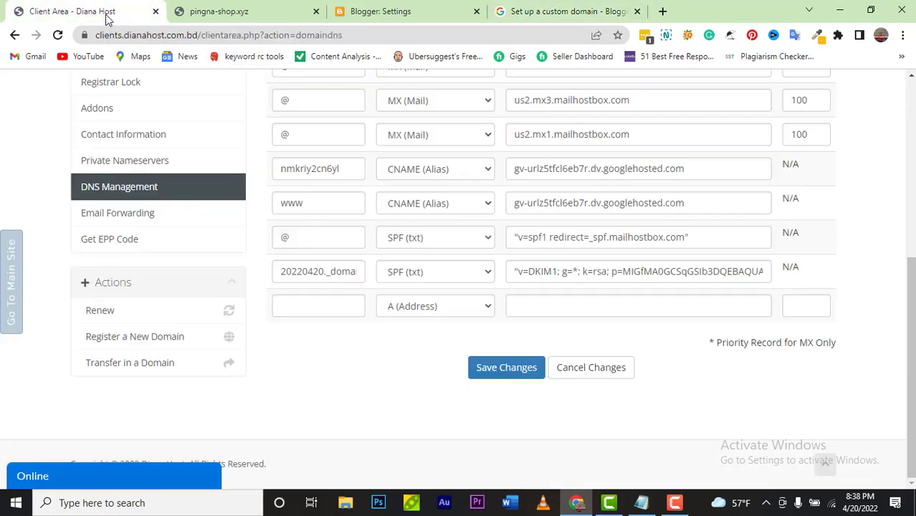
Step: Enter host @, type A (Address), address 216.239.34.21 in the empty row and save
left_click(330, 307)
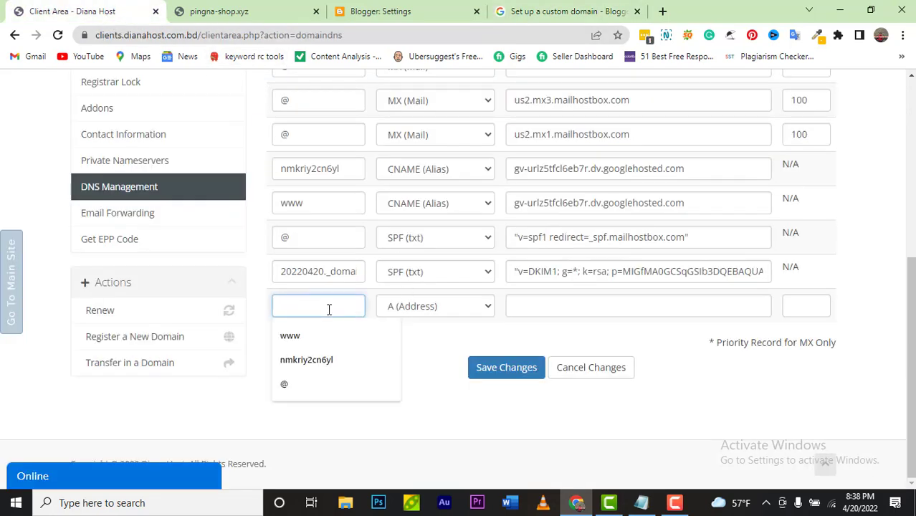
type("@")
left_click(470, 306)
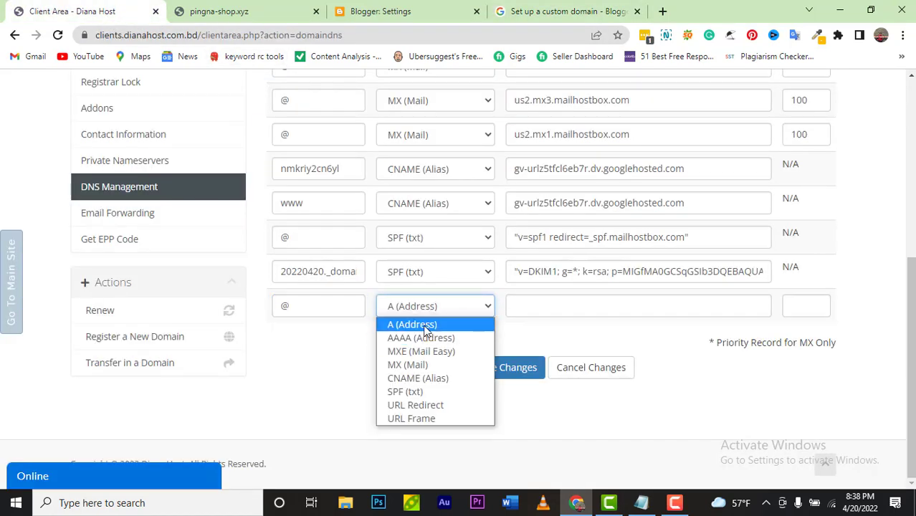
left_click(473, 307)
left_click(552, 303)
key("ctrl+v")
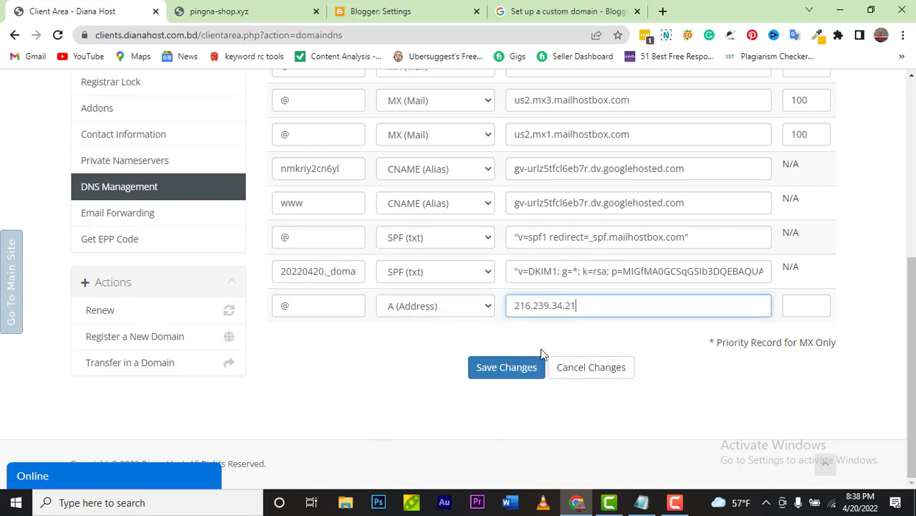
left_click(502, 369)
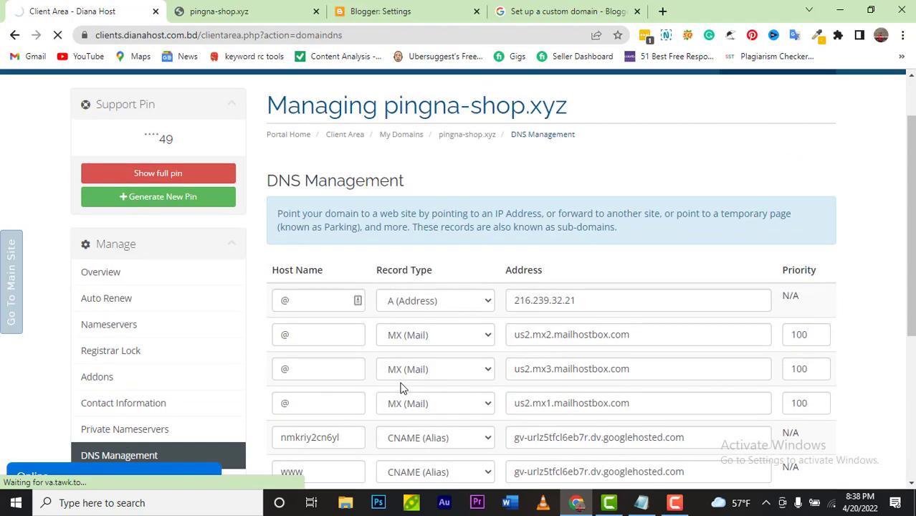
scroll(401, 387, "down", 4)
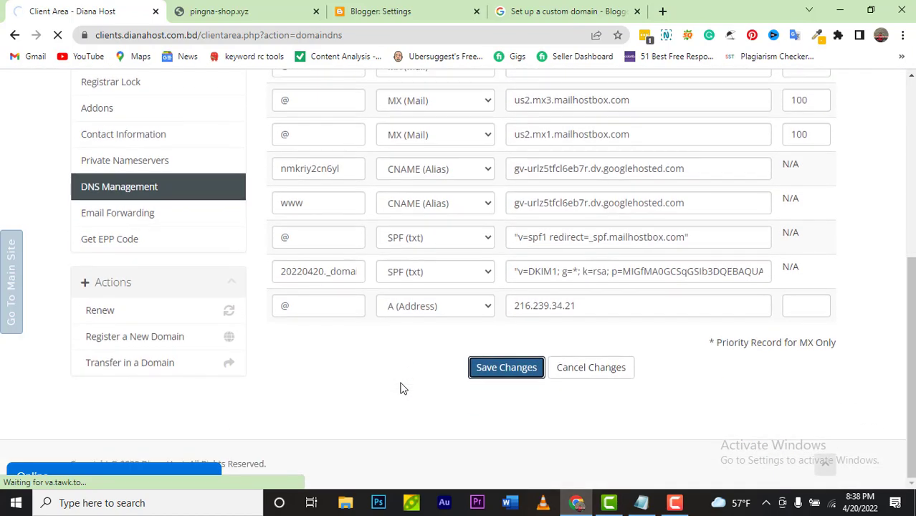
scroll(401, 388, "up", 3)
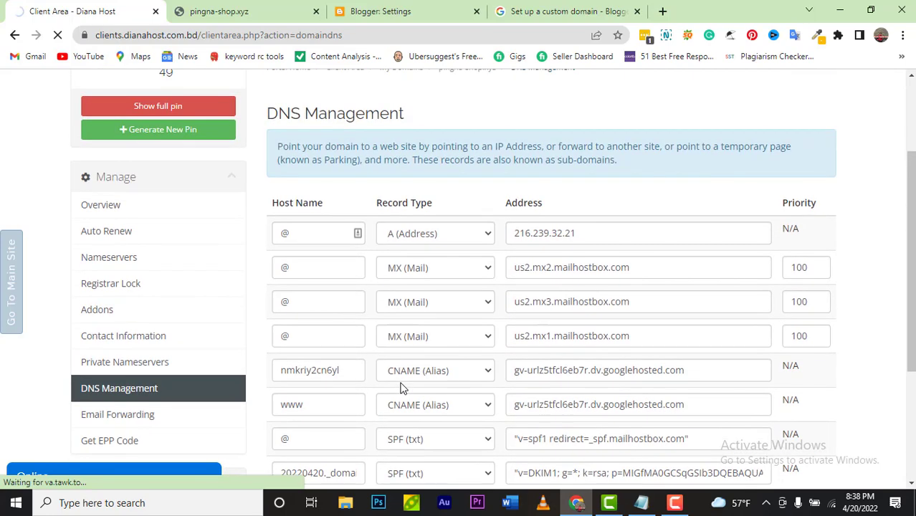
scroll(401, 387, "down", 3)
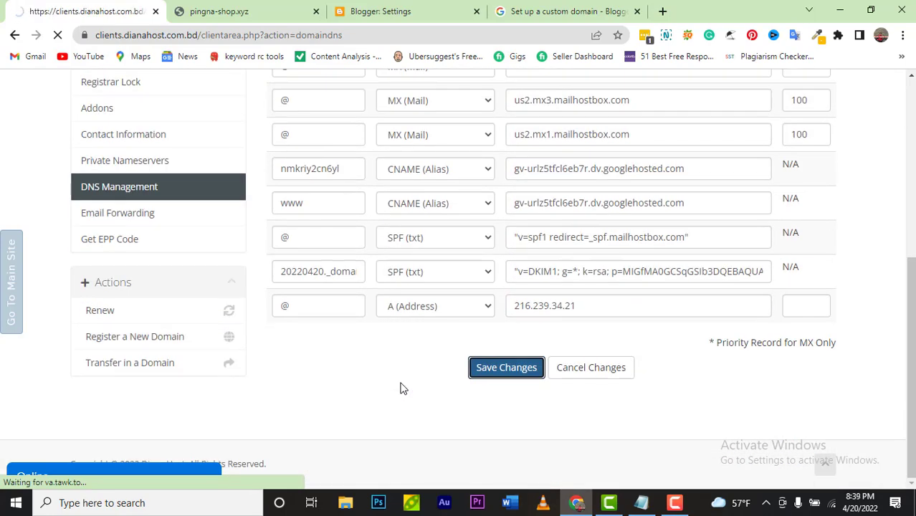
scroll(401, 388, "down", 2)
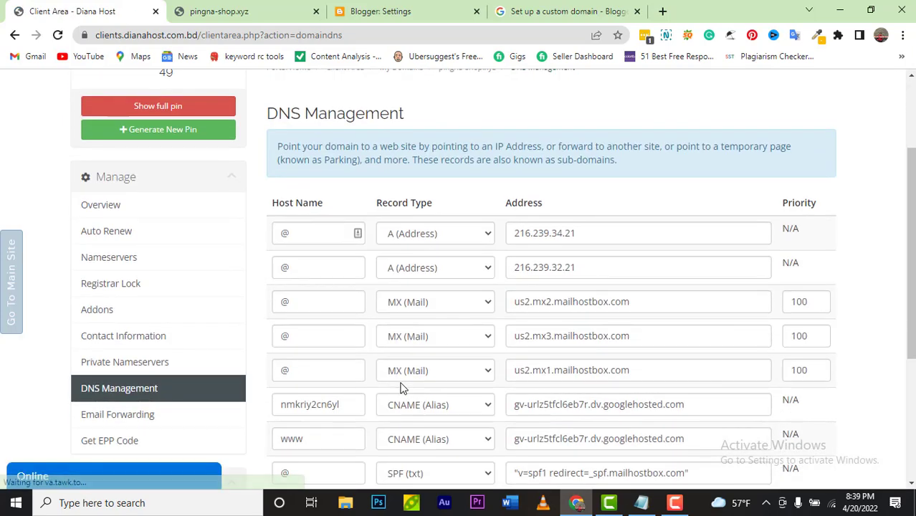
Step: Copy the third Google IP, 216.239.36.21, from the Blogger Help page
left_click(525, 10)
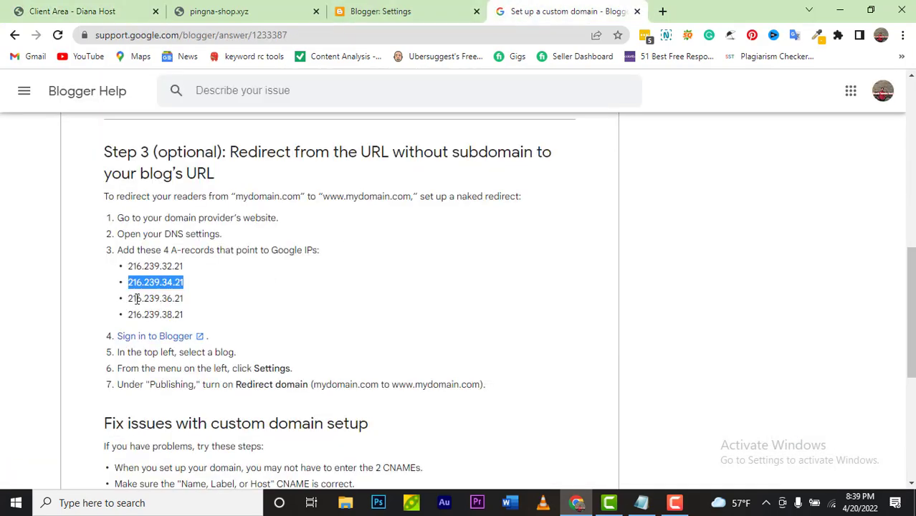
left_click_drag(129, 301, 184, 303)
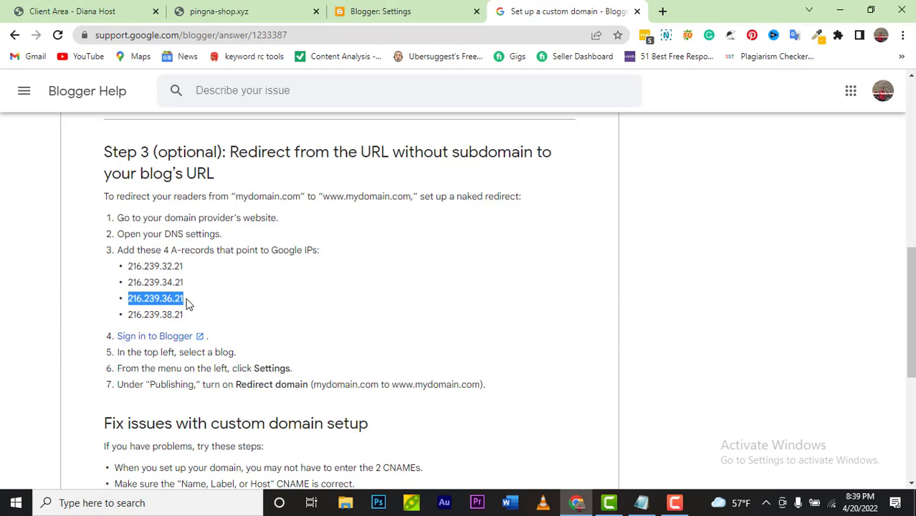
right_click(184, 300)
left_click(219, 307)
left_click(106, 16)
Step: Enter host @ and address 216.239.36.21 in the new A row, then save
scroll(342, 329, "down", 3)
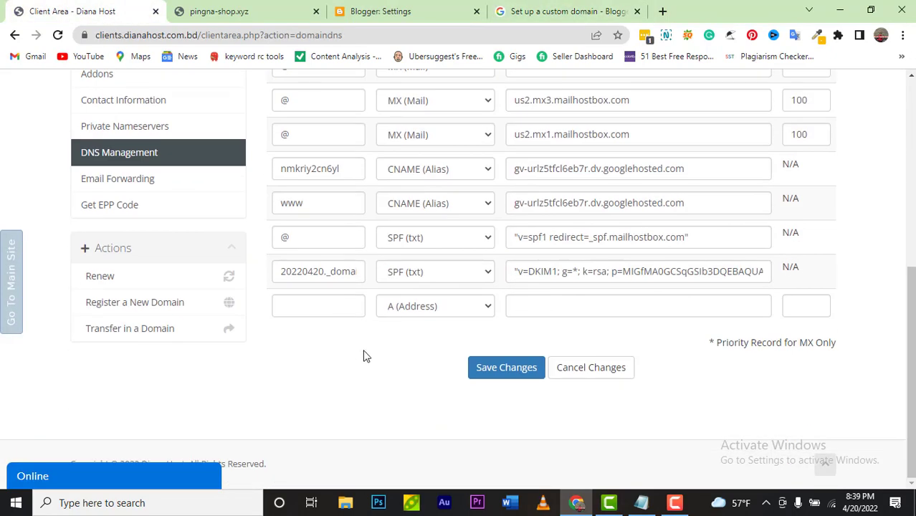
left_click(340, 305)
type("#")
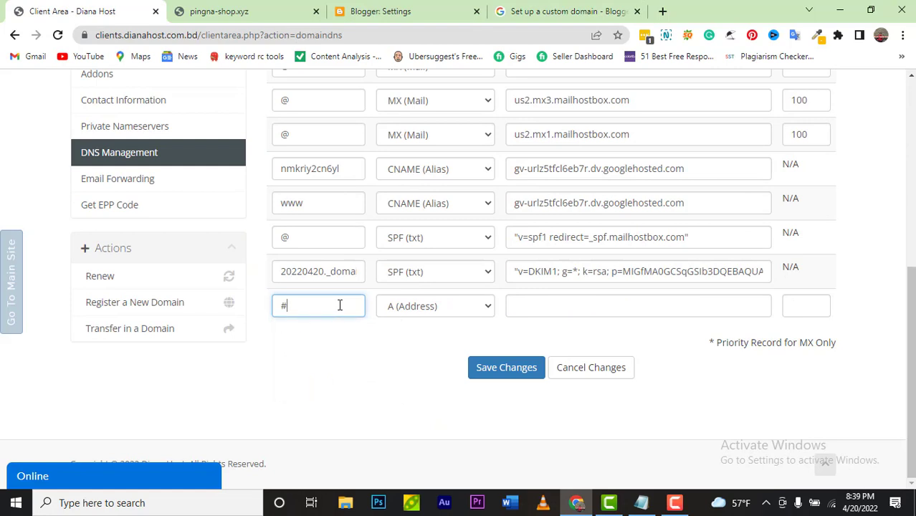
key("BackSpace")
type("@")
left_click(583, 309)
key("ctrl+v")
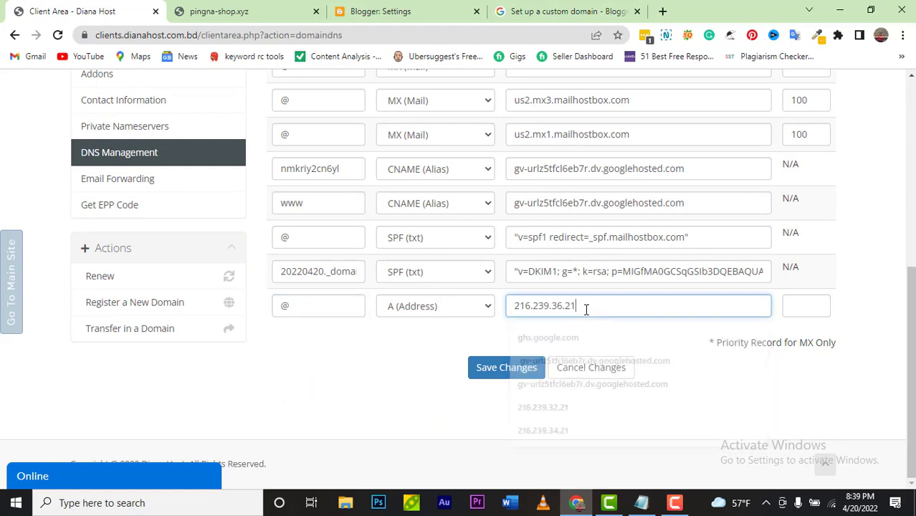
left_click(506, 368)
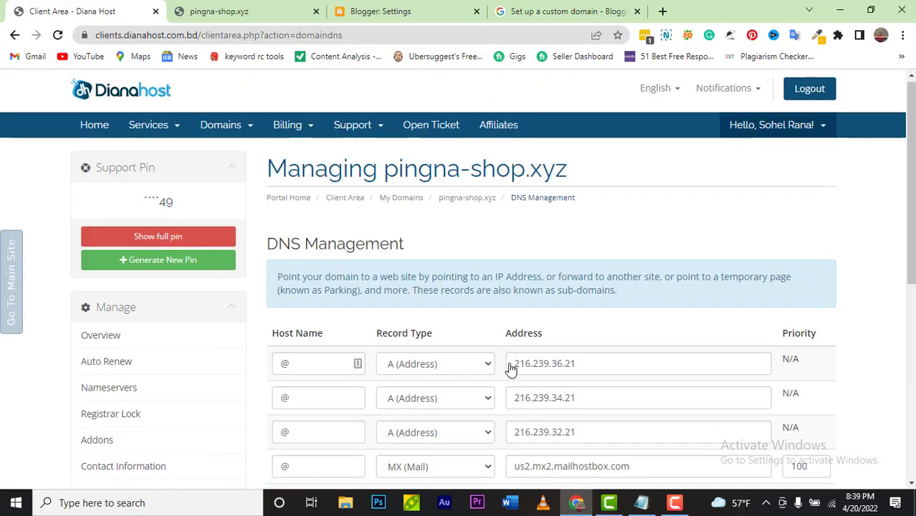
scroll(553, 101, "down", 3)
Step: Copy the fourth Google IP, 216.239.38.21, from the help page's list
left_click(563, 12)
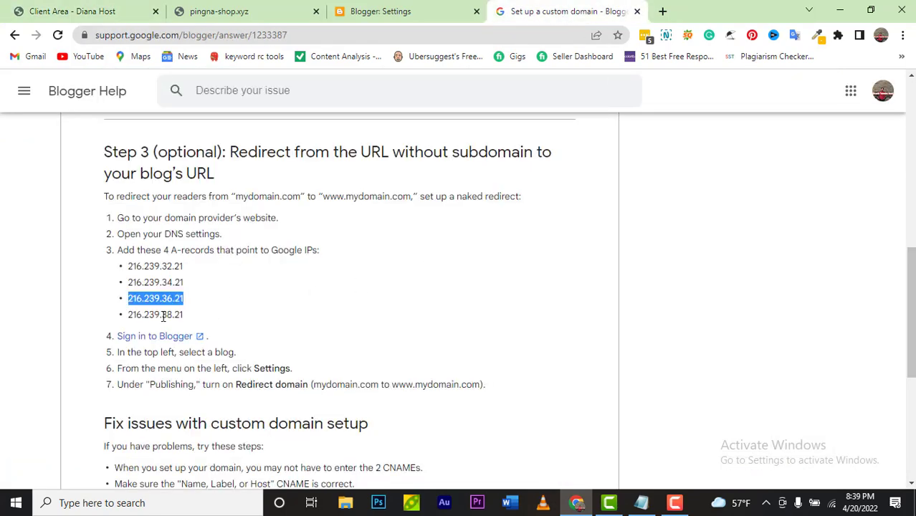
left_click_drag(131, 315, 185, 317)
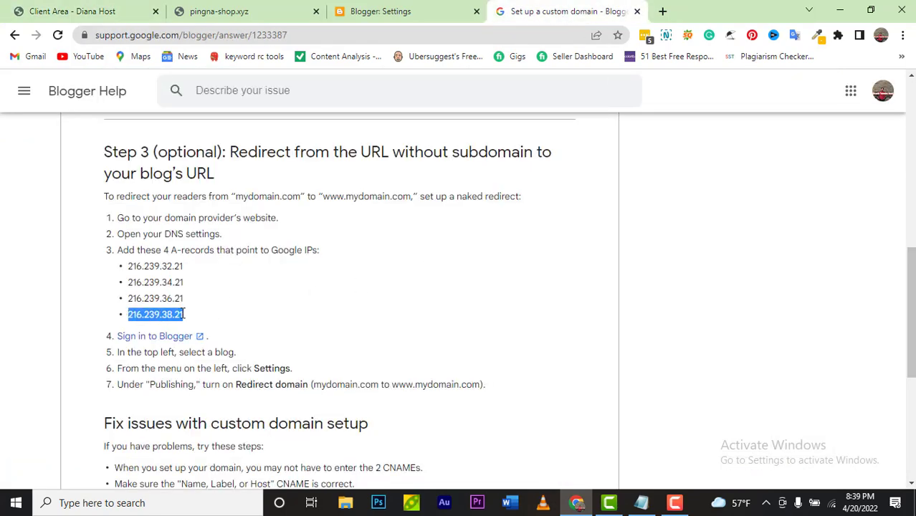
right_click(182, 320)
left_click(272, 137)
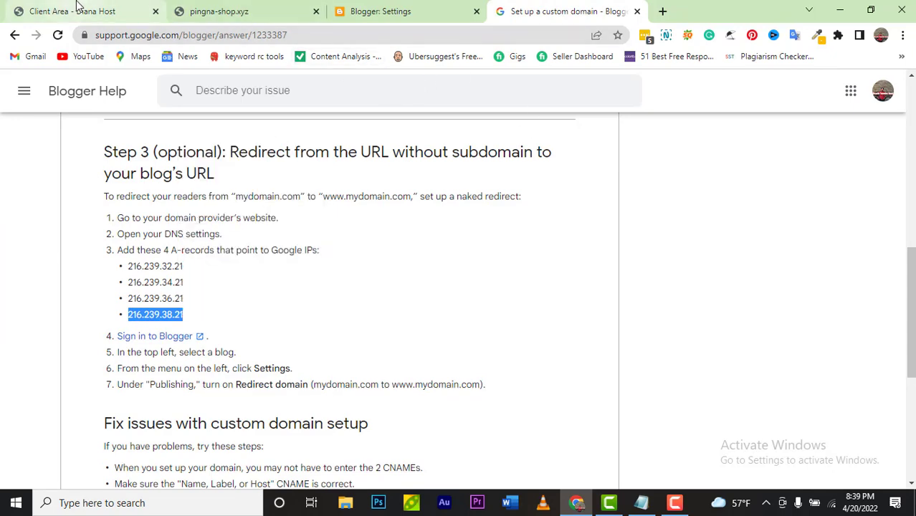
left_click(70, 11)
Step: Enter host @ and address 216.239.38.21 in the new A row, save, and verify it
scroll(546, 337, "down", 3)
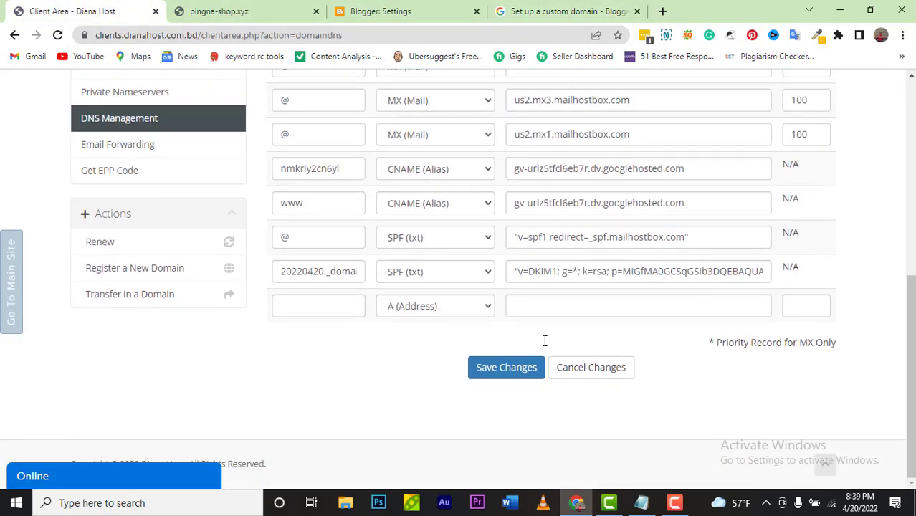
left_click(338, 307)
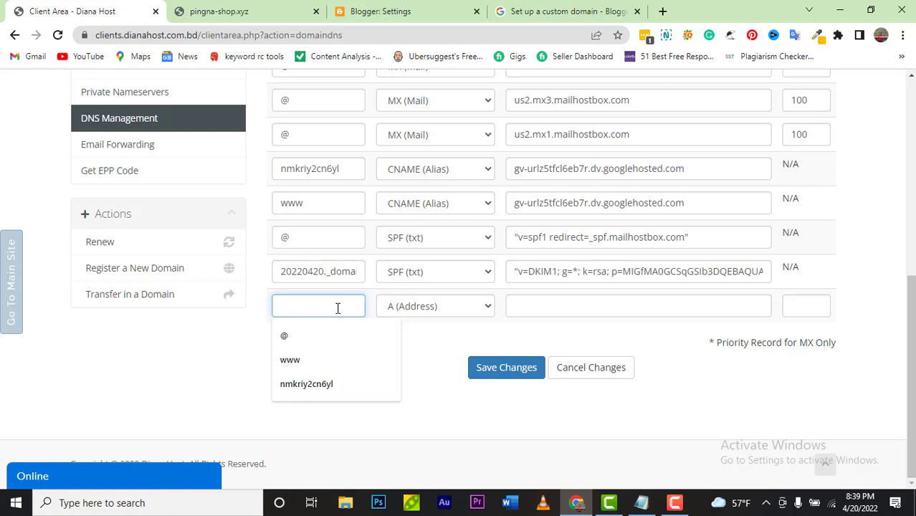
type("@")
left_click(513, 306)
left_click(540, 307)
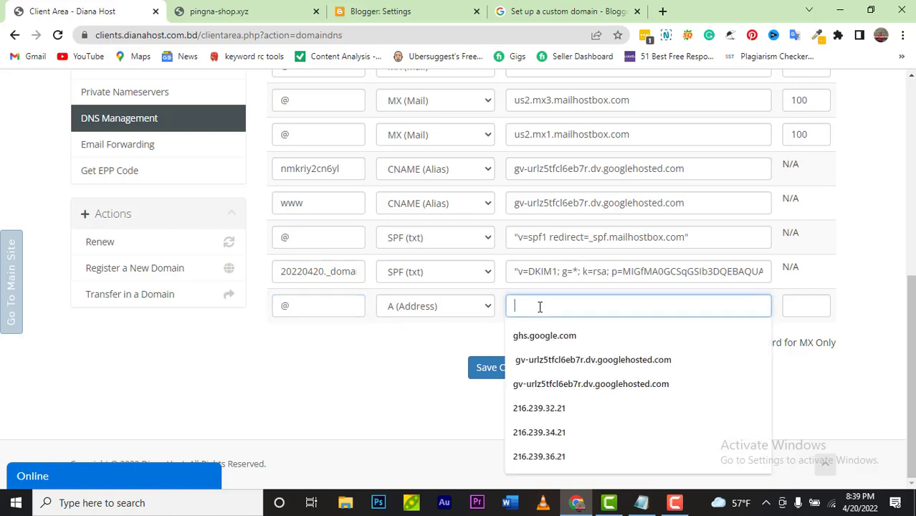
key("ctrl+v")
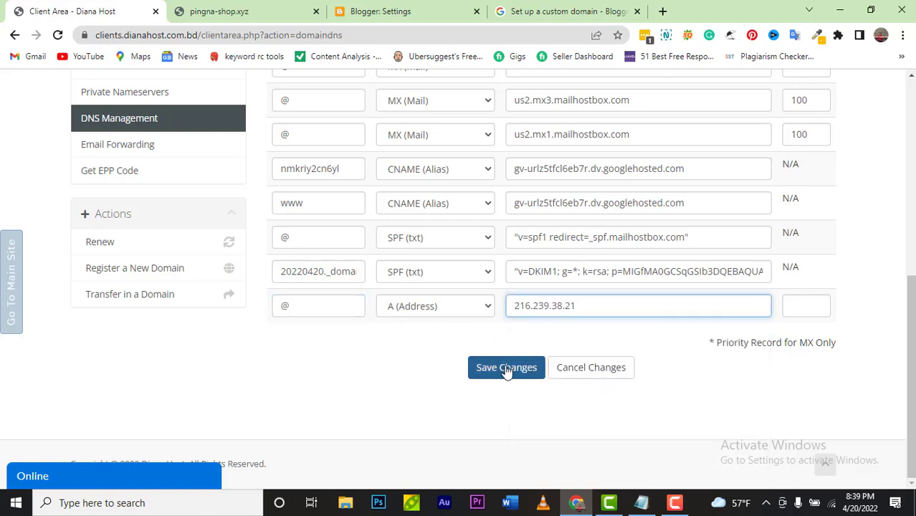
left_click(506, 368)
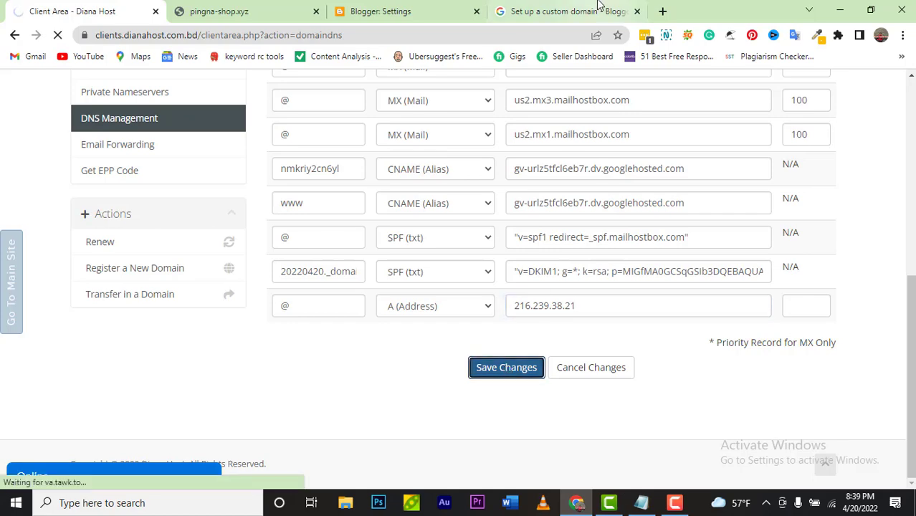
left_click(584, 11)
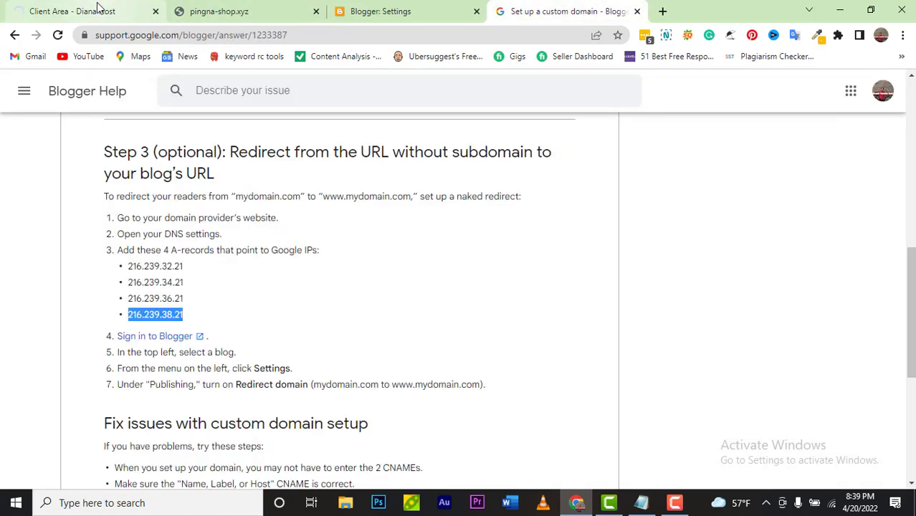
left_click(93, 10)
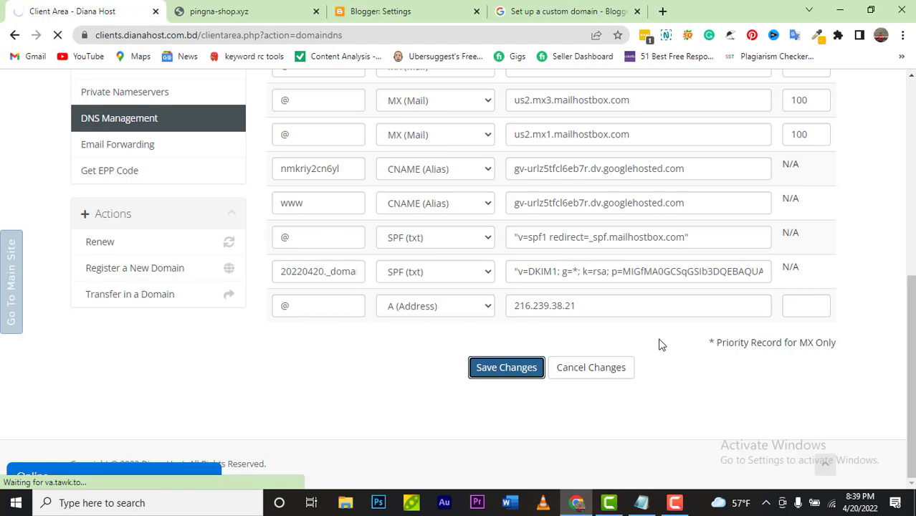
scroll(661, 345, "up", 3)
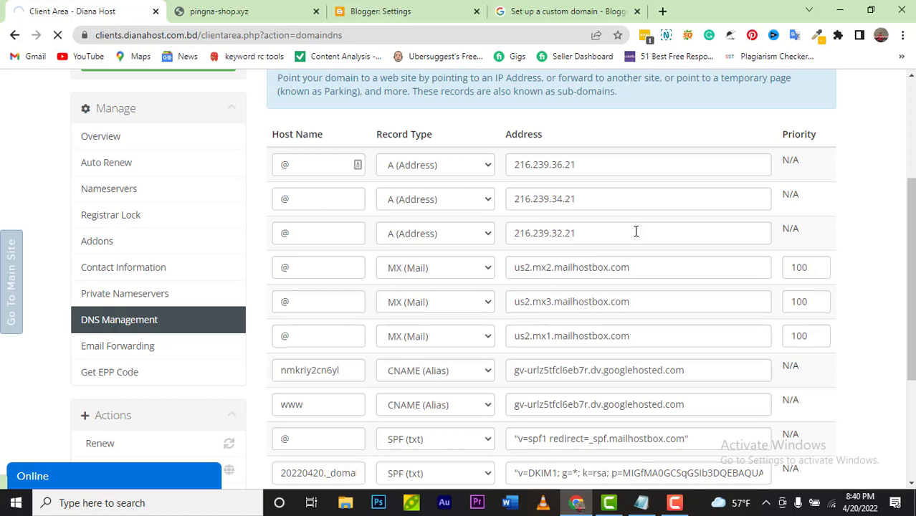
scroll(558, 280, "down", 6)
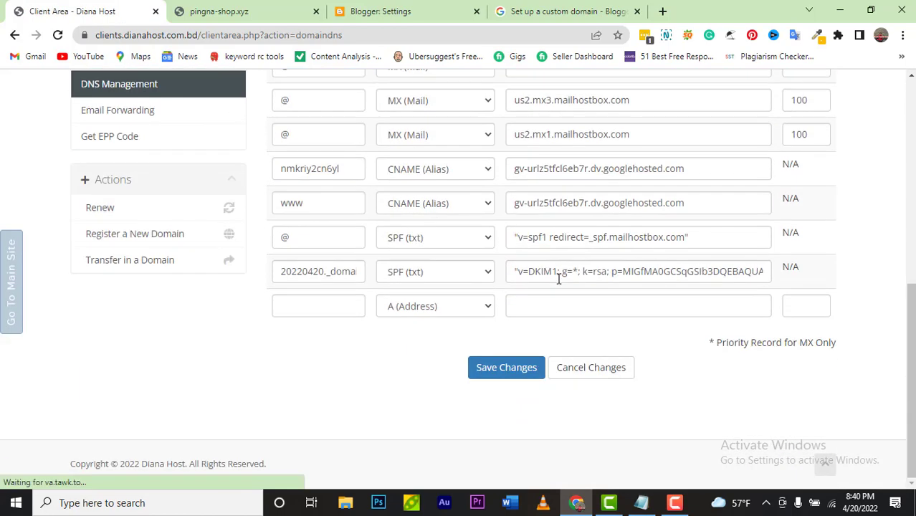
scroll(559, 280, "up", 3)
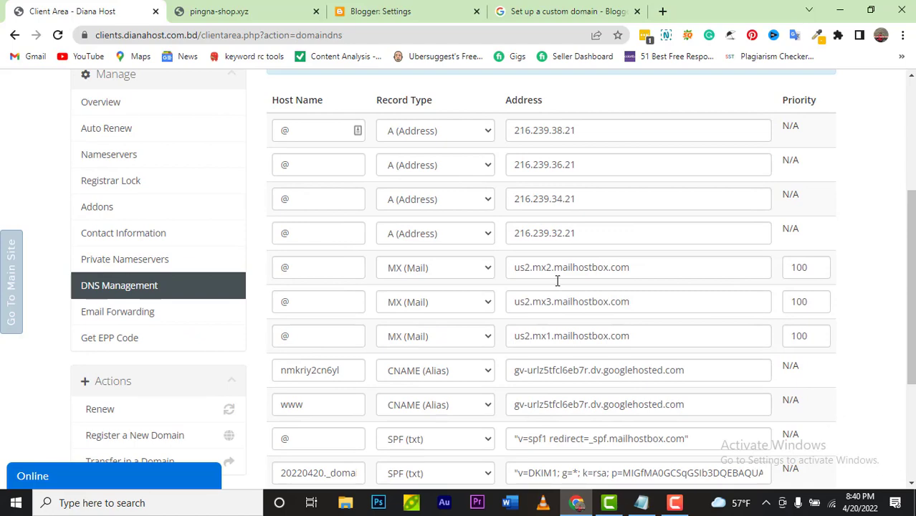
left_click(434, 18)
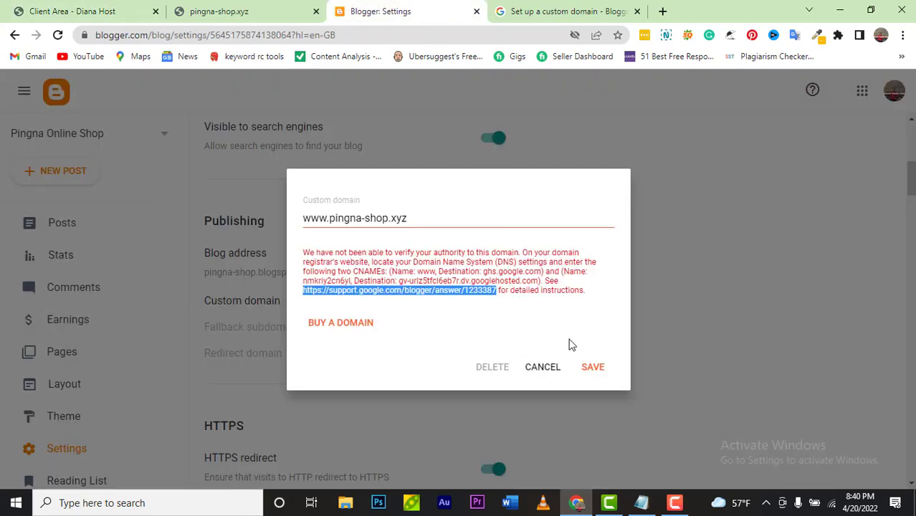
left_click(593, 368)
left_click(601, 349)
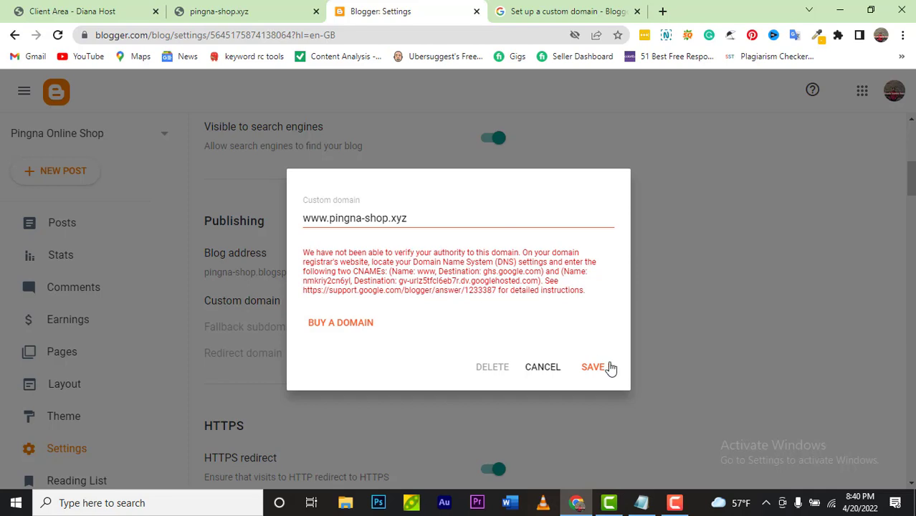
left_click(593, 367)
left_click(677, 493)
left_click(852, 440)
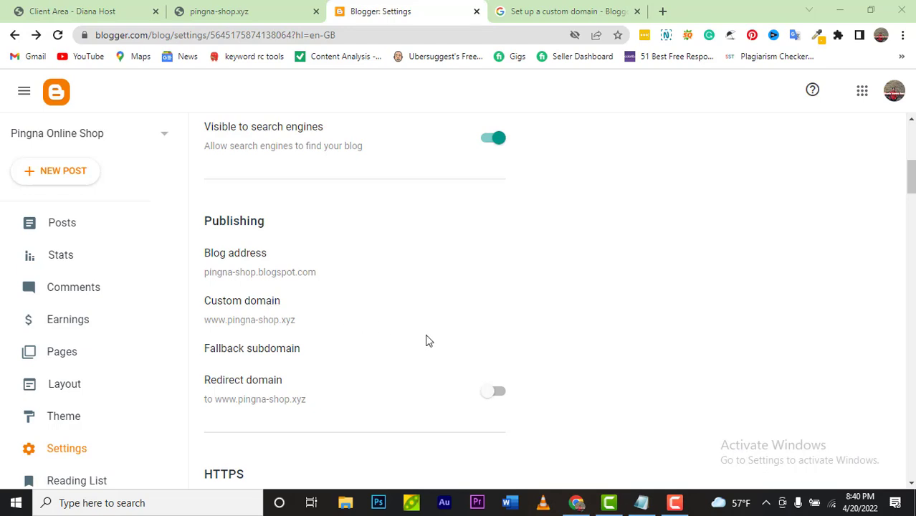
Step: View the live blog in a new tab from the sidebar
scroll(404, 359, "up", 1)
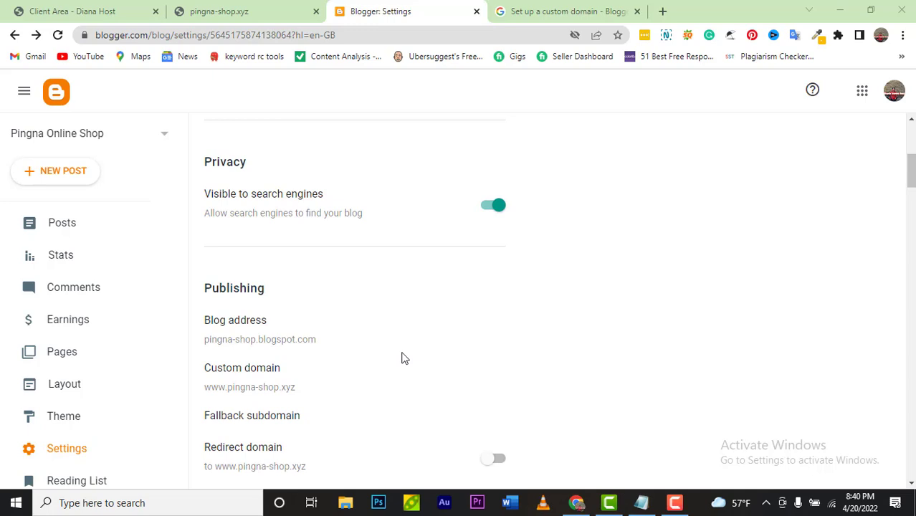
scroll(65, 432, "down", 2)
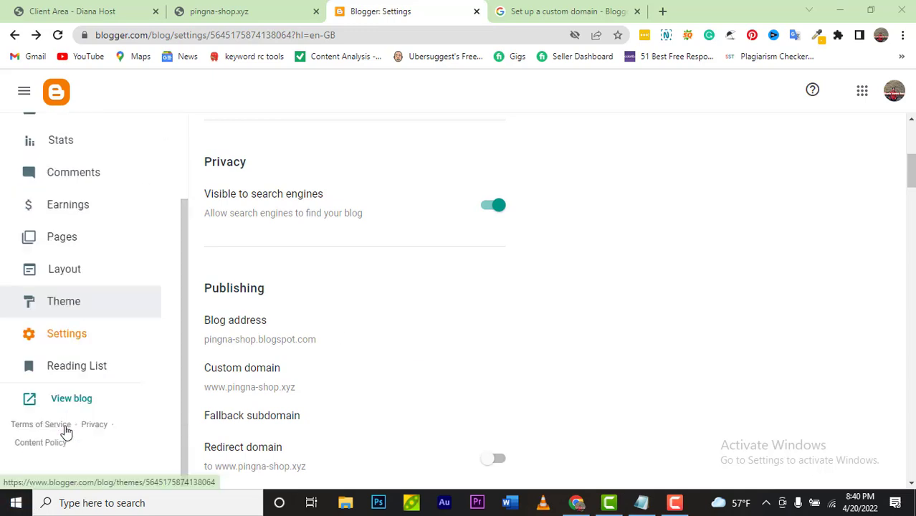
left_click(81, 401)
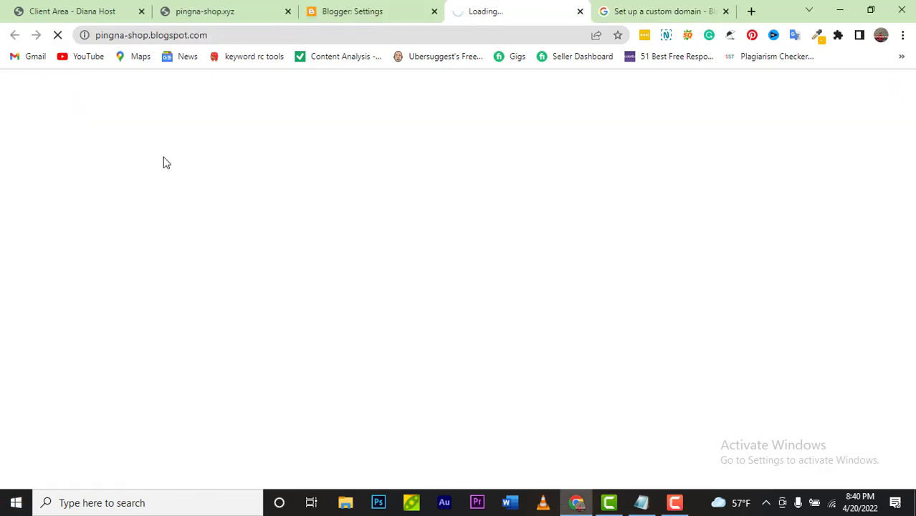